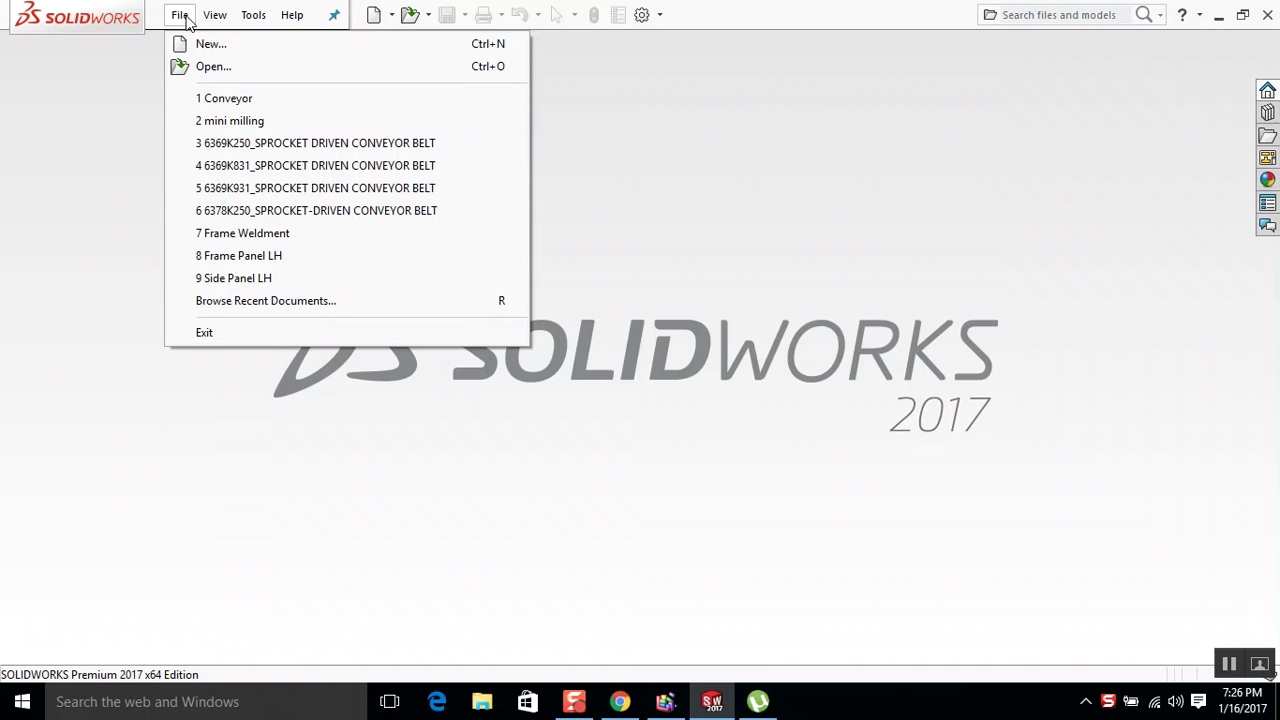
Open the Conveyor assembly from the Infeed Conveyor folder.
{"action": "left_click", "coordinate": [180, 66]}
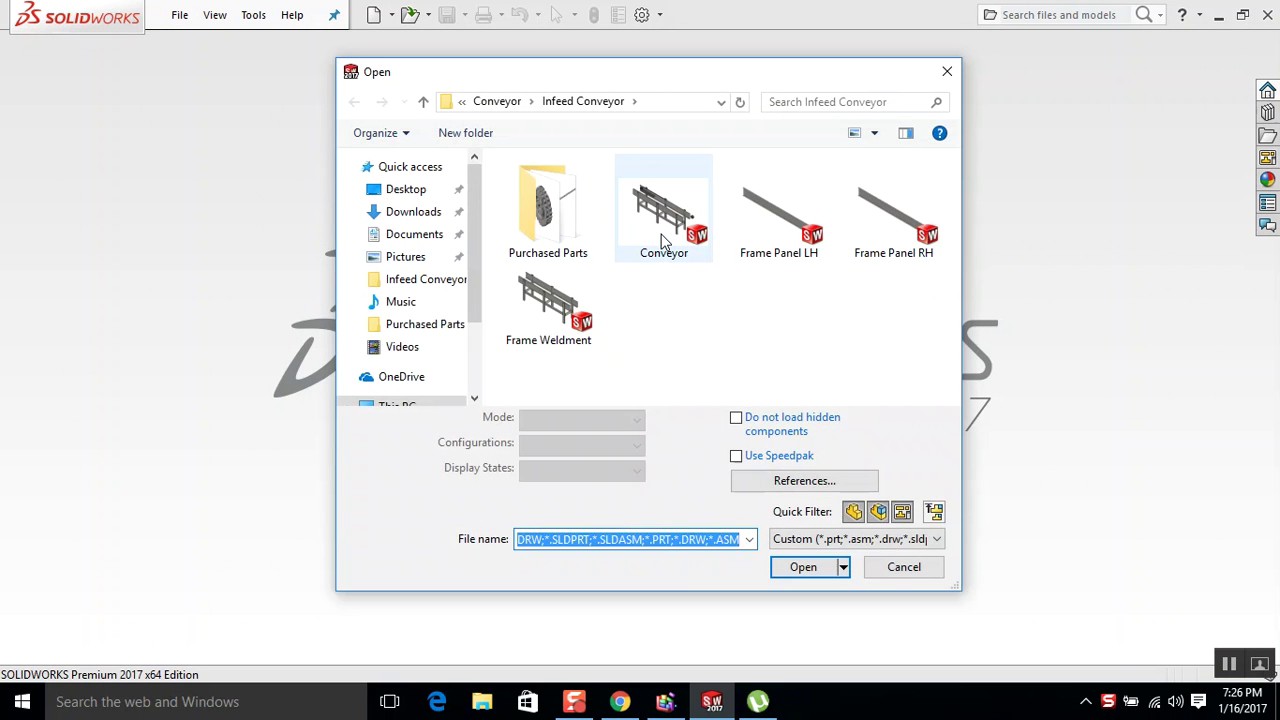
{"action": "left_click", "coordinate": [661, 240]}
{"action": "left_click", "coordinate": [803, 567]}
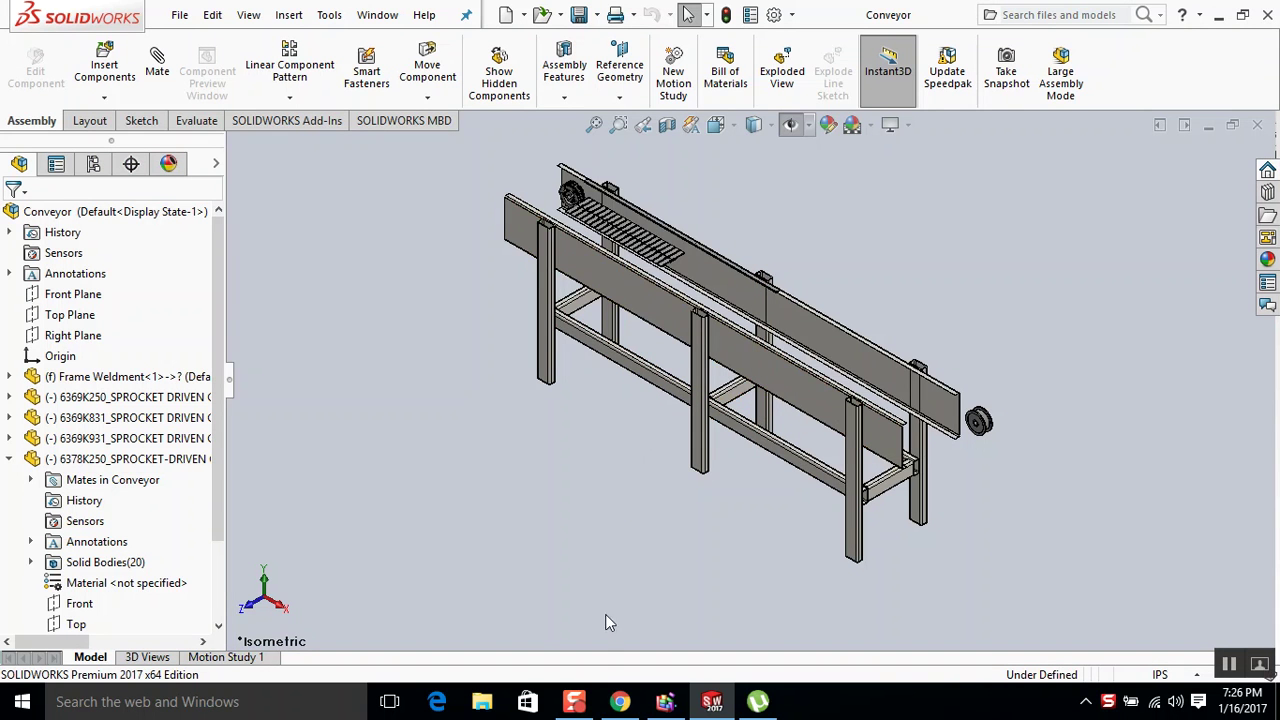
Check the sprocket-driven conveyor belt listings on McMaster-Carr in Chrome and return to SOLIDWORKS.
{"action": "left_click", "coordinate": [619, 699]}
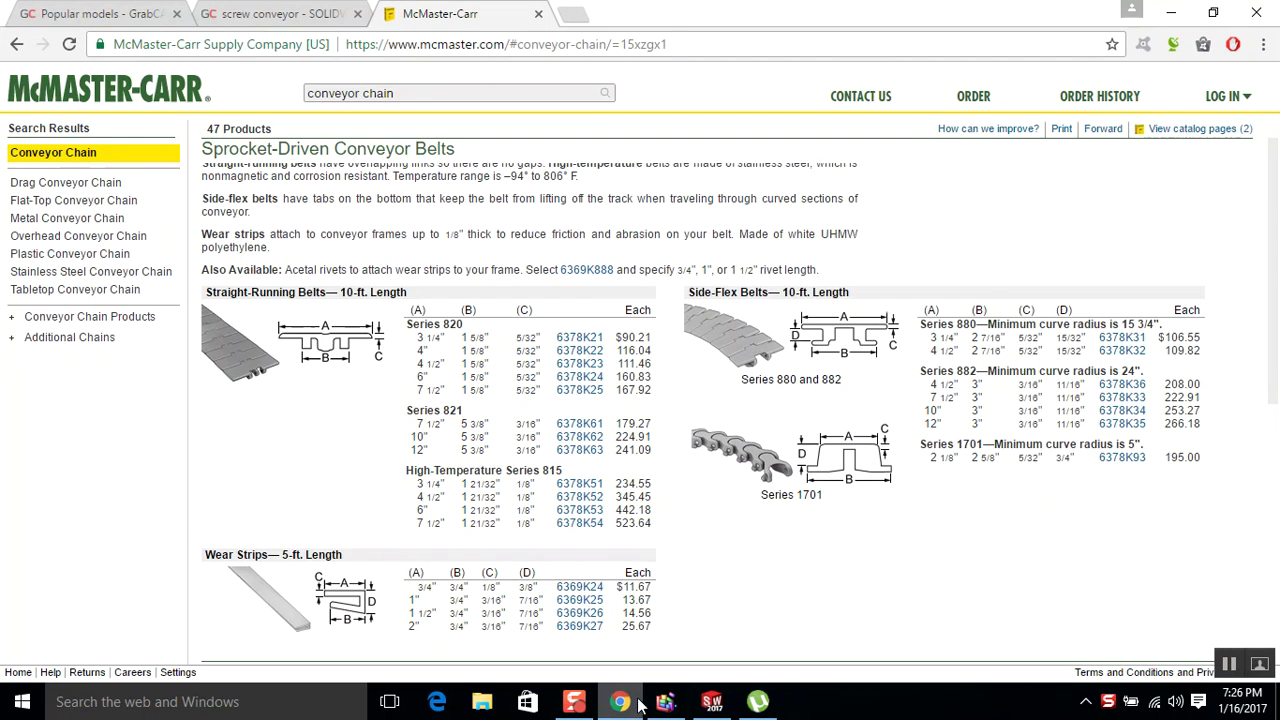
{"action": "left_click", "coordinate": [711, 701]}
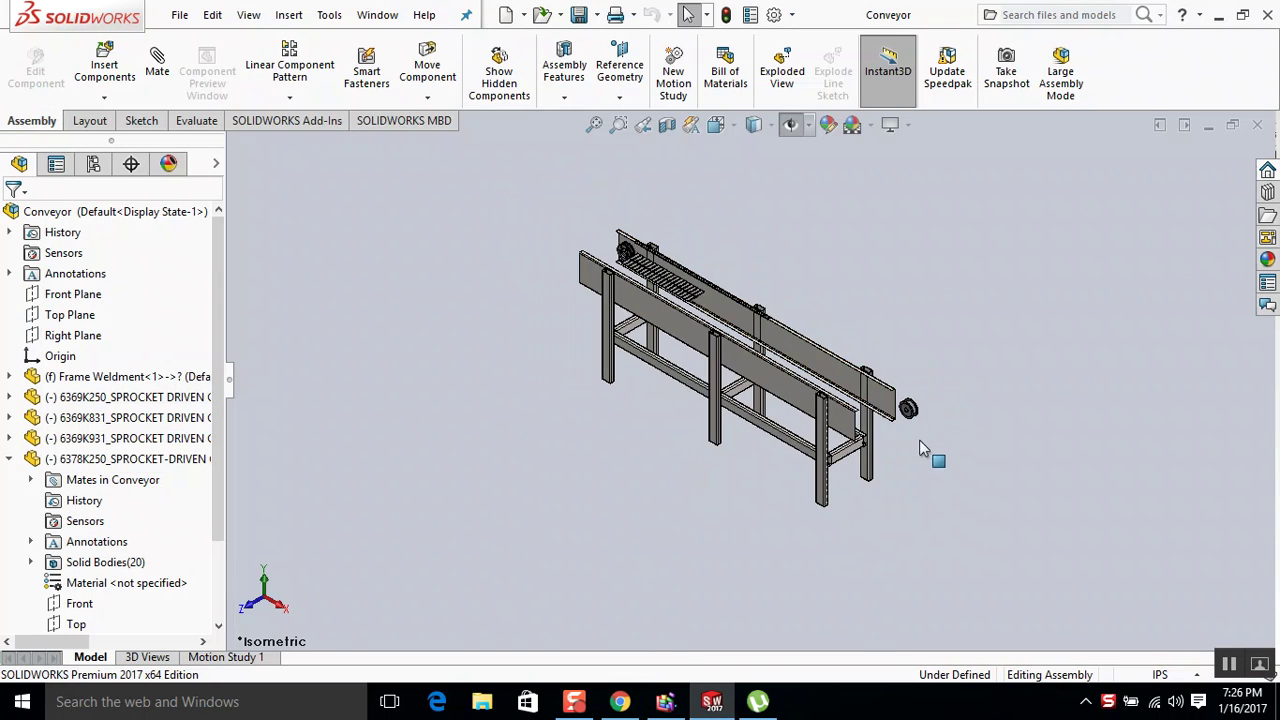
Measure the lower flange face of Frame Panel RH and the length of its long edge.
{"action": "scroll", "coordinate": [830, 385], "scroll_direction": "down", "scroll_amount": 6}
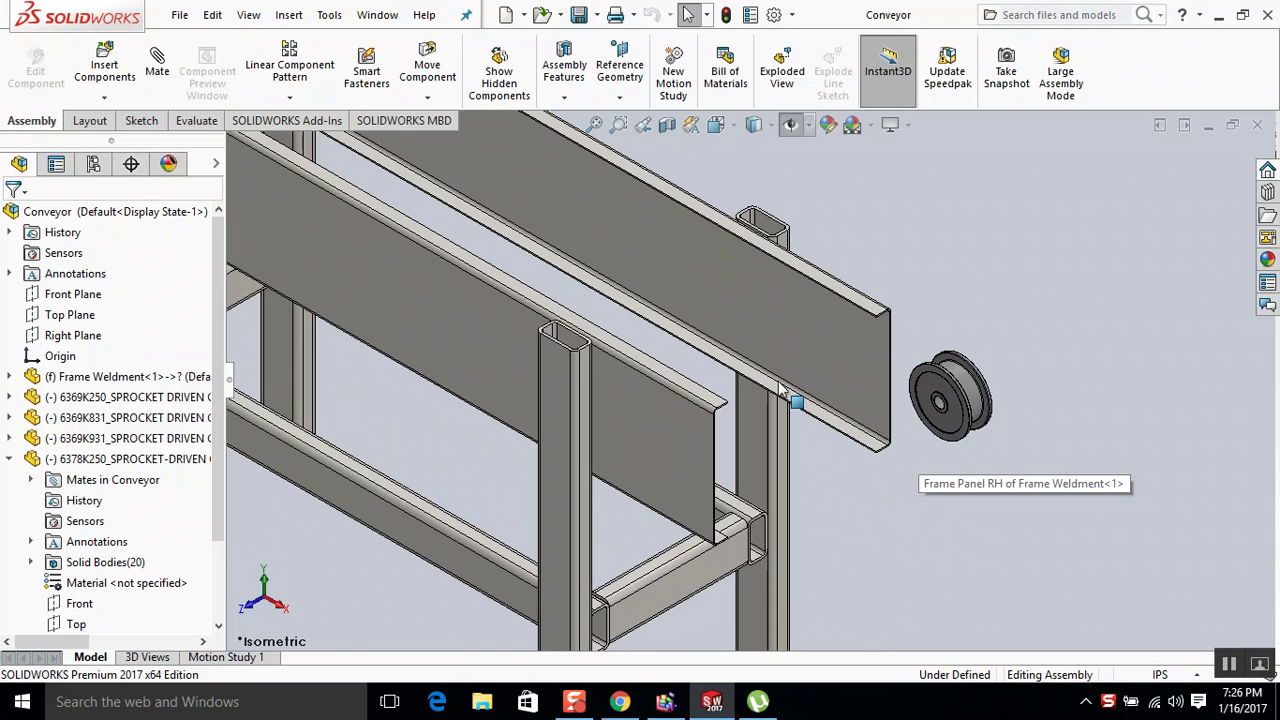
{"action": "scroll", "coordinate": [780, 390], "scroll_direction": "down", "scroll_amount": 3}
{"action": "key", "text": "m"}
{"action": "left_click", "coordinate": [782, 398]}
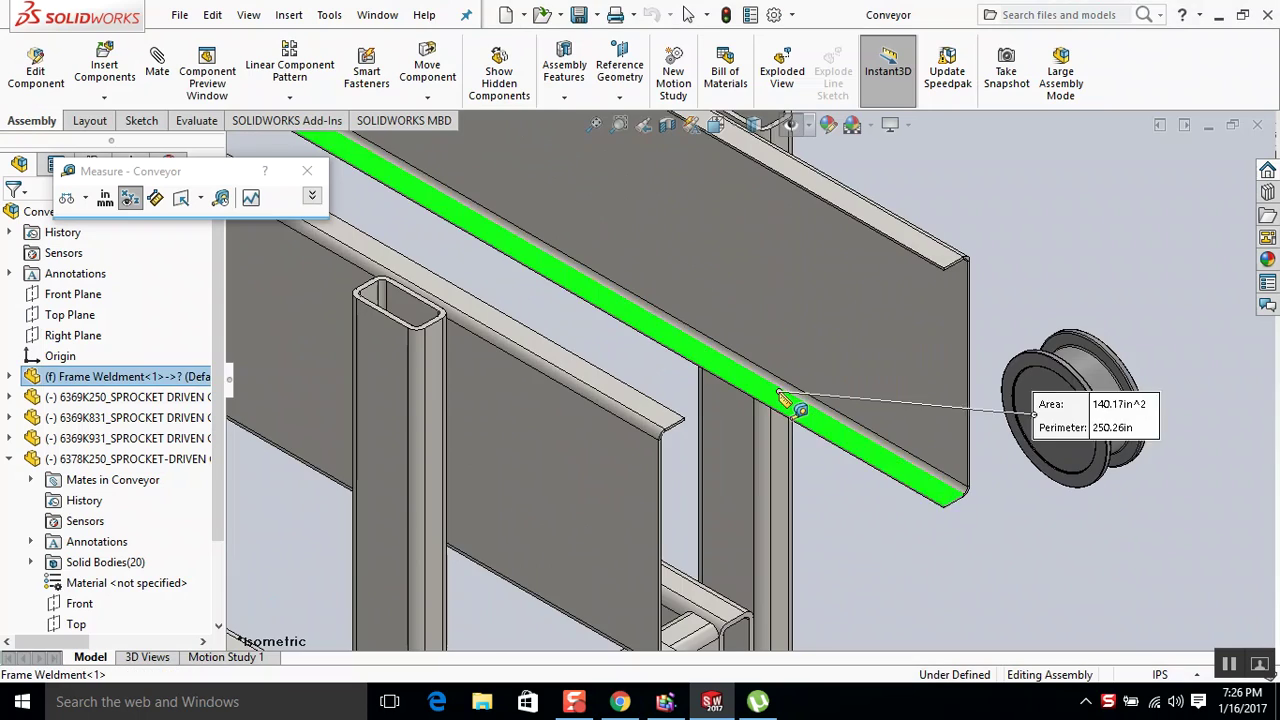
{"action": "scroll", "coordinate": [780, 400], "scroll_direction": "up", "scroll_amount": 2}
{"action": "scroll", "coordinate": [775, 400], "scroll_direction": "down", "scroll_amount": 2}
{"action": "left_click", "coordinate": [772, 400]}
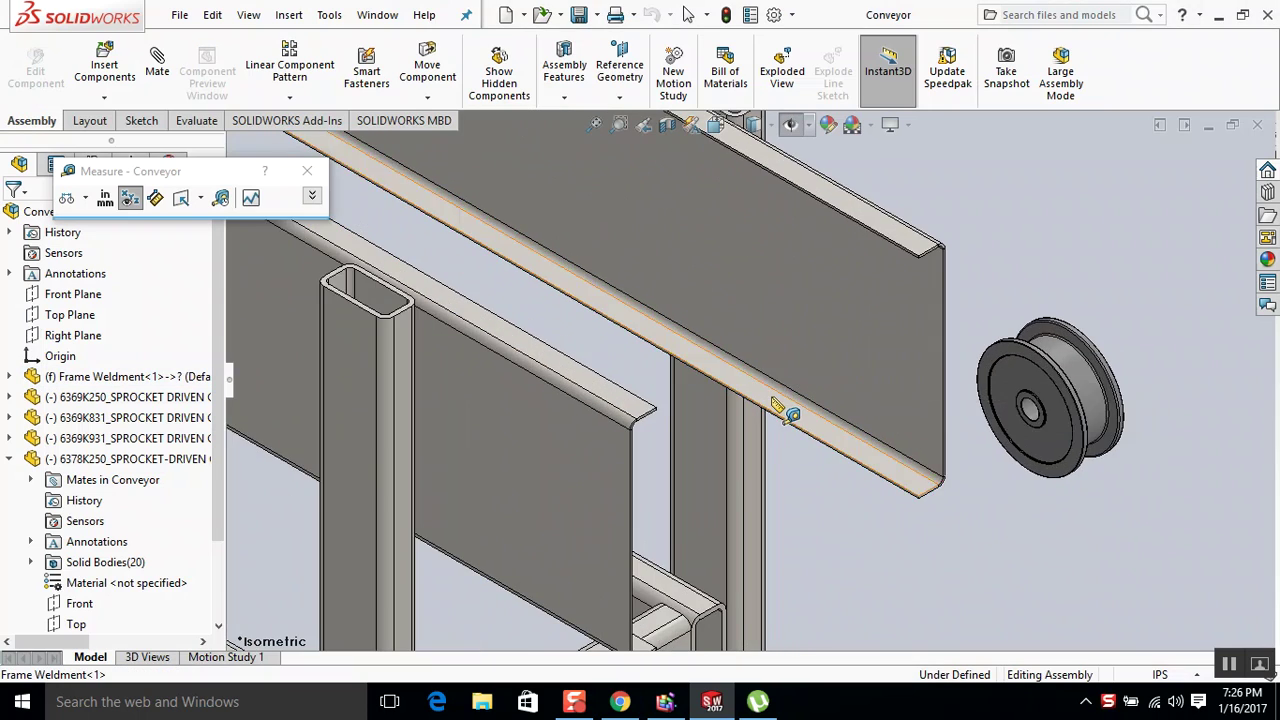
{"action": "scroll", "coordinate": [776, 398], "scroll_direction": "down", "scroll_amount": 3}
{"action": "scroll", "coordinate": [779, 386], "scroll_direction": "up", "scroll_amount": 3}
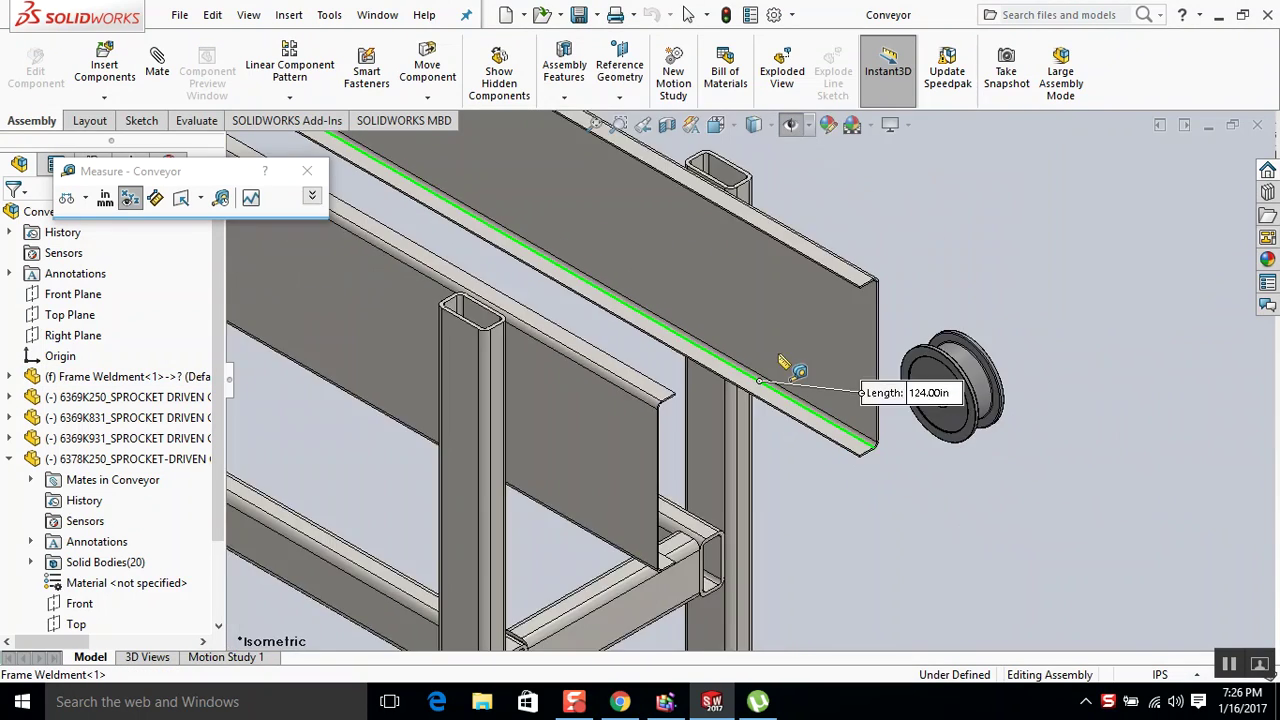
Measure the distance between the facing inner faces of the two frame panels.
{"action": "middle_click_drag", "start_coordinate": [780, 362], "coordinate": [712, 340]}
{"action": "scroll", "coordinate": [815, 402], "scroll_direction": "down", "scroll_amount": 2}
{"action": "scroll", "coordinate": [800, 400], "scroll_direction": "up", "scroll_amount": 4}
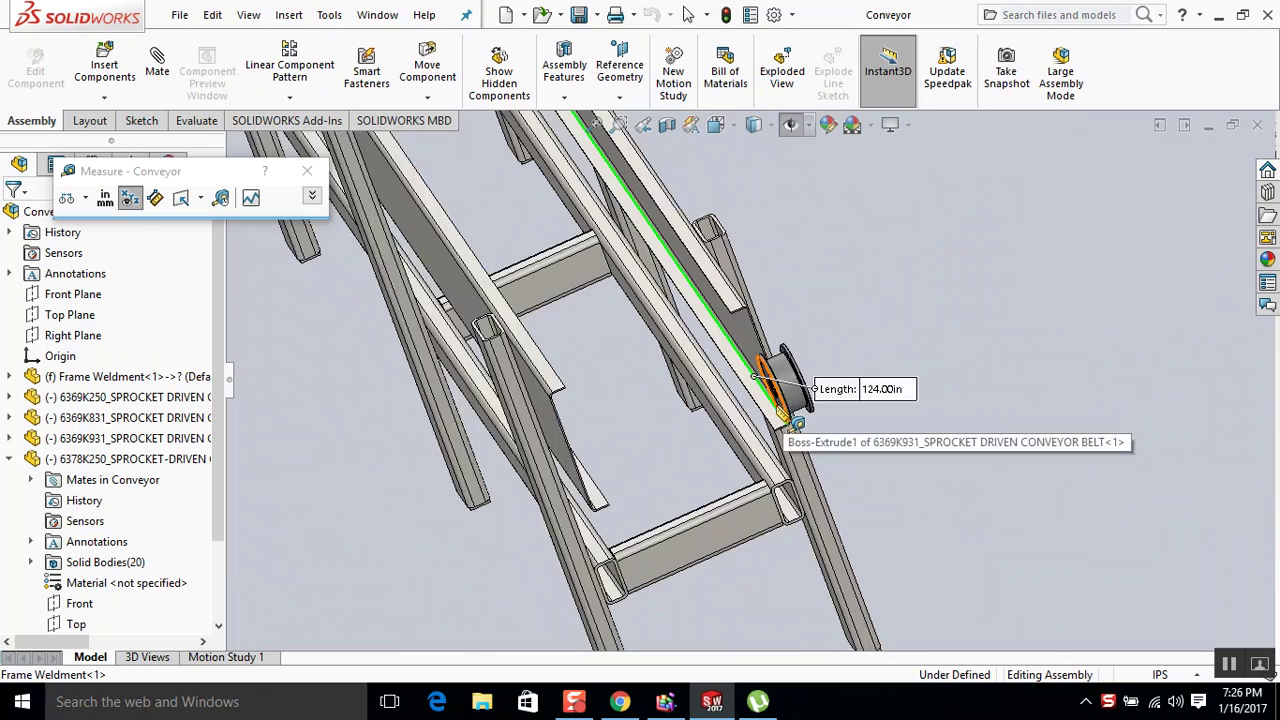
{"action": "middle_click_drag", "start_coordinate": [777, 414], "coordinate": [812, 370]}
{"action": "scroll", "coordinate": [728, 377], "scroll_direction": "down", "scroll_amount": 3}
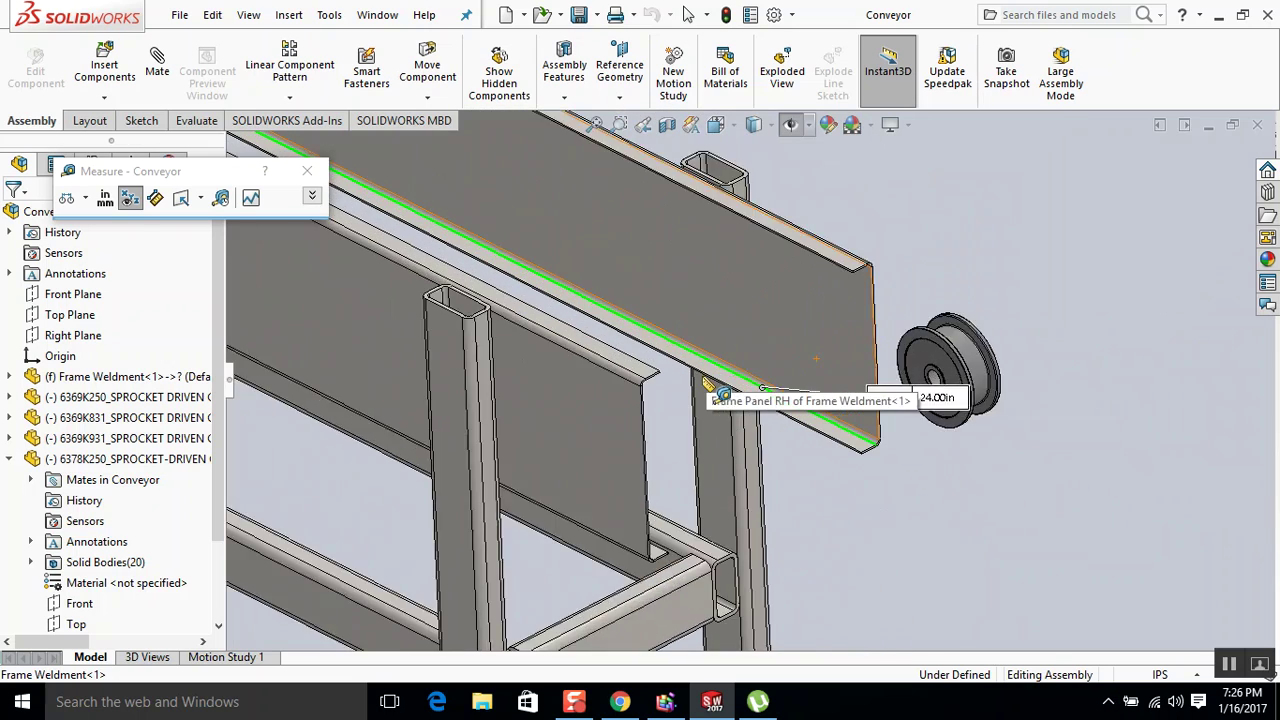
{"action": "left_click", "coordinate": [744, 362]}
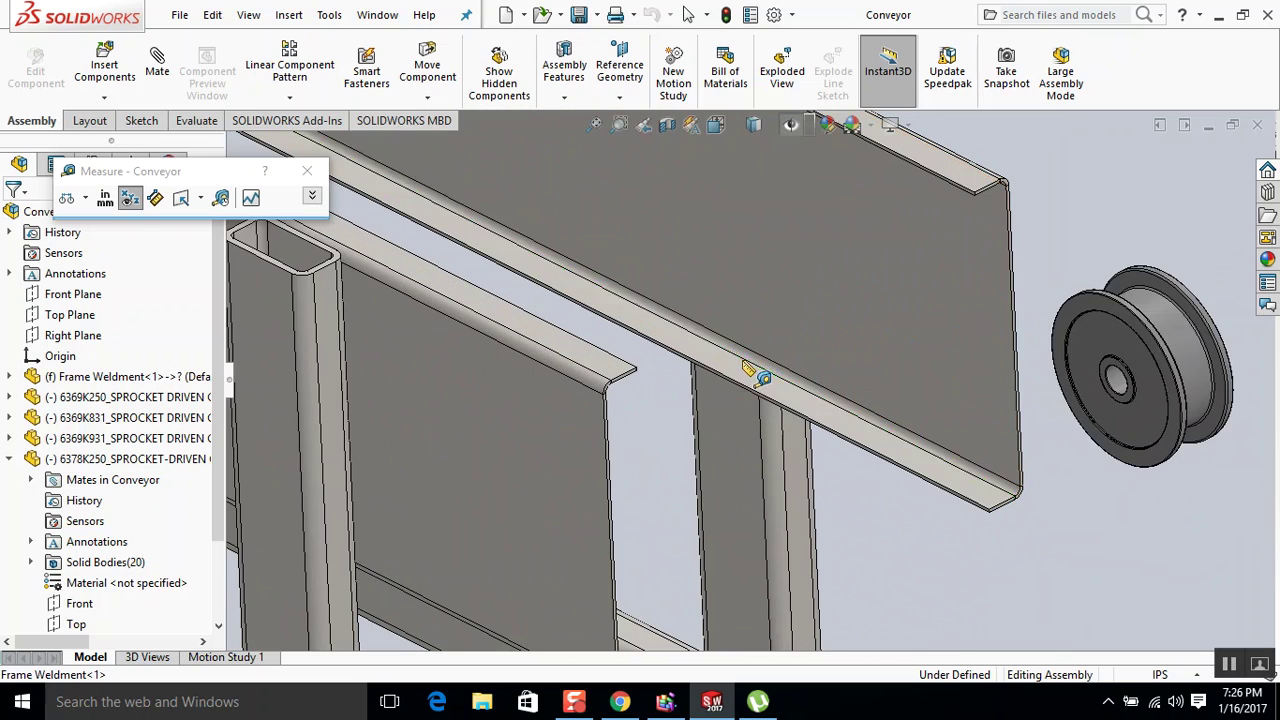
{"action": "scroll", "coordinate": [788, 375], "scroll_direction": "up", "scroll_amount": 1}
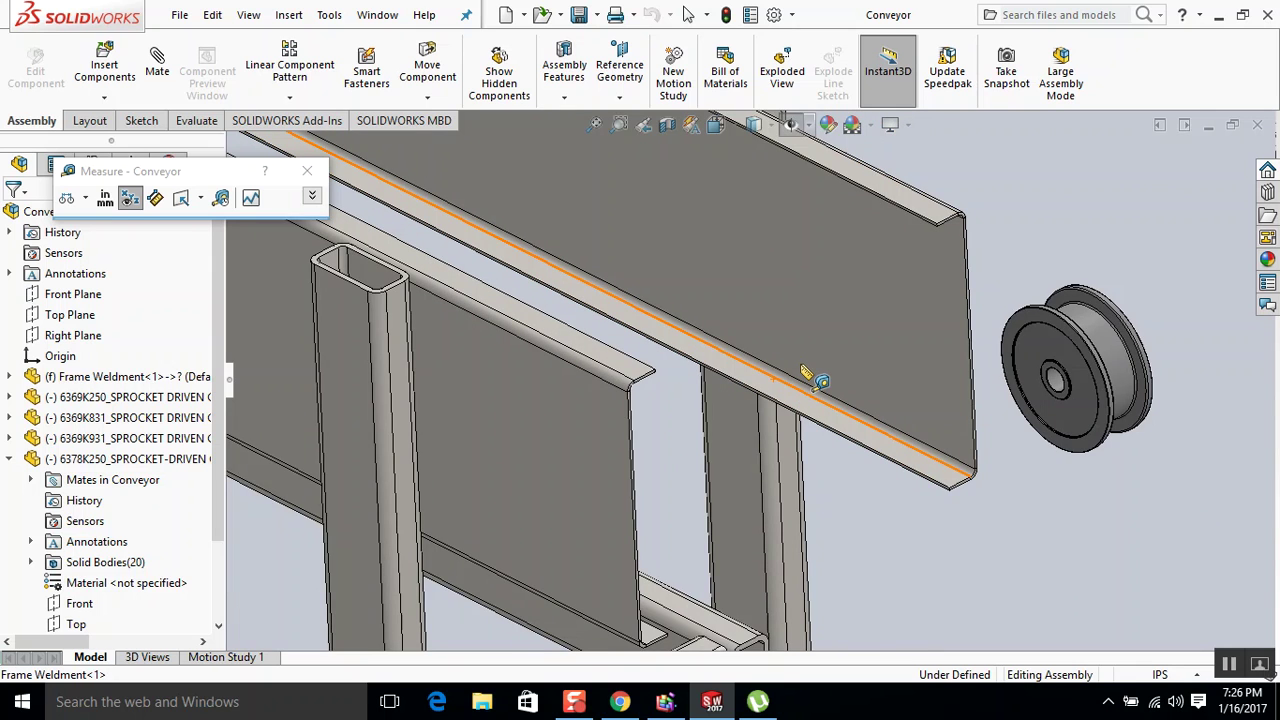
{"action": "scroll", "coordinate": [805, 369], "scroll_direction": "down", "scroll_amount": 1}
{"action": "left_click", "coordinate": [805, 369]}
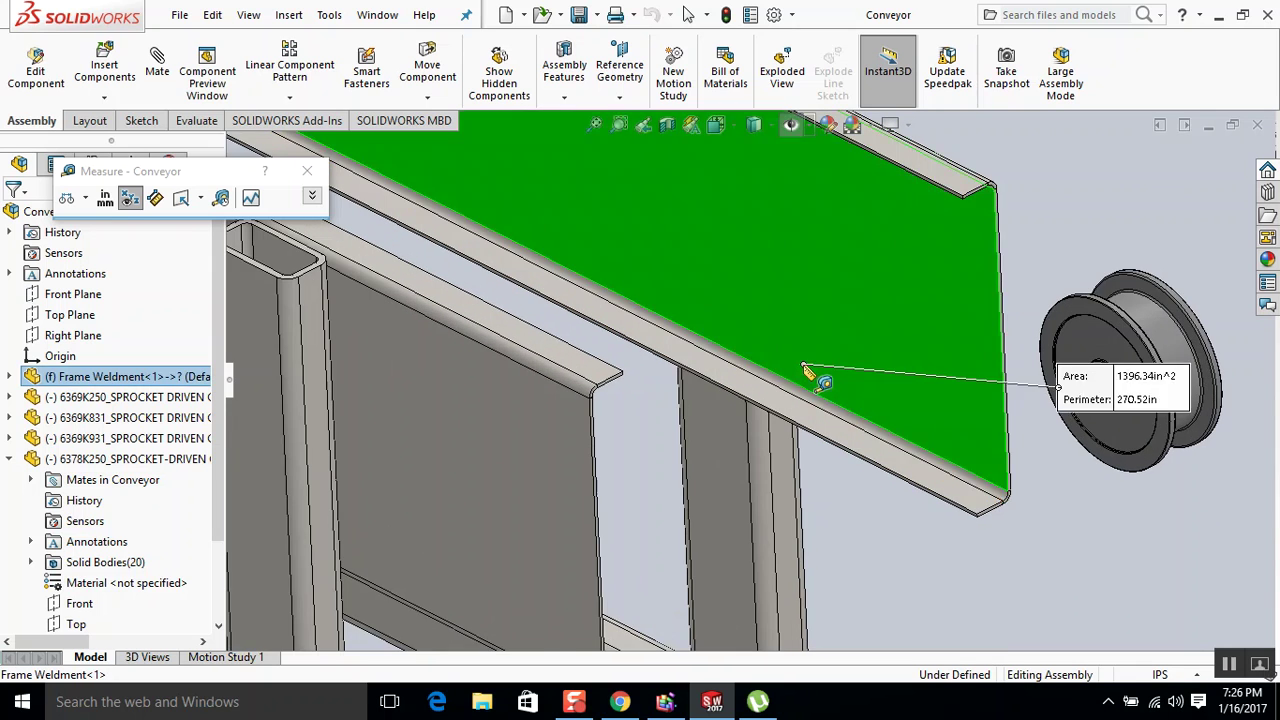
{"action": "scroll", "coordinate": [800, 370], "scroll_direction": "up", "scroll_amount": 4}
{"action": "middle_click_drag", "start_coordinate": [774, 350], "coordinate": [600, 420]}
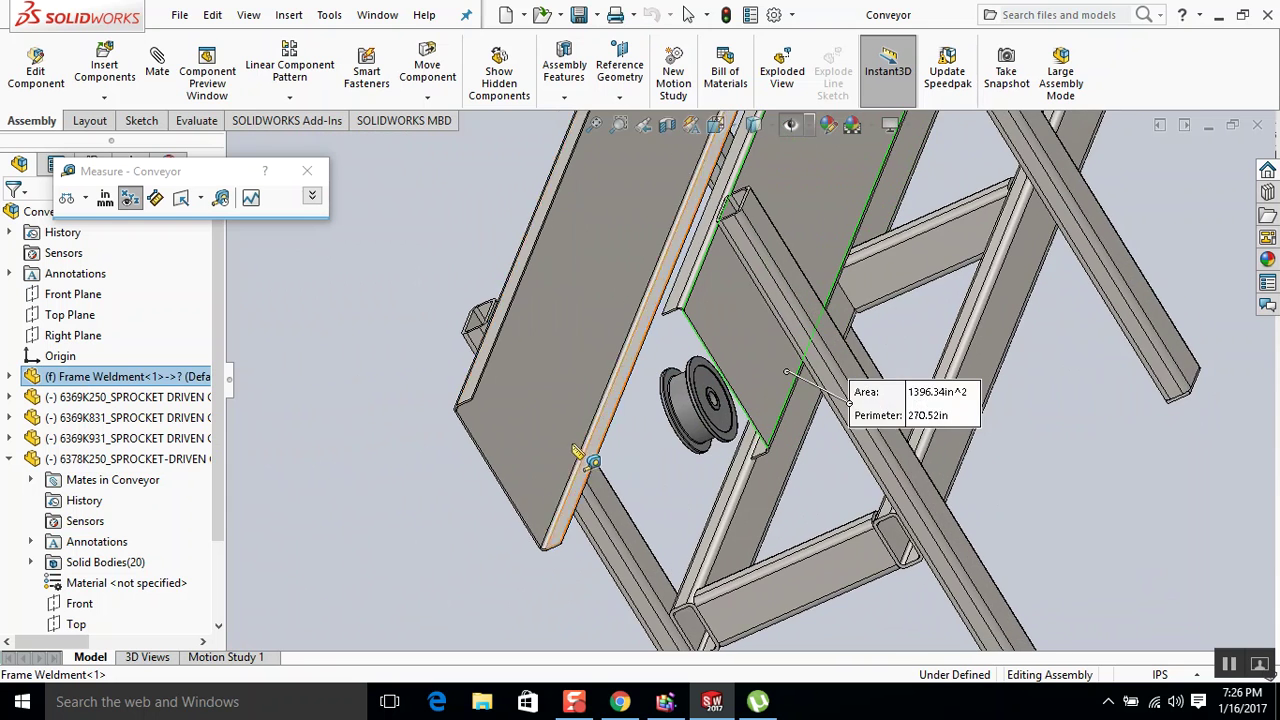
{"action": "scroll", "coordinate": [590, 390], "scroll_direction": "up", "scroll_amount": 5}
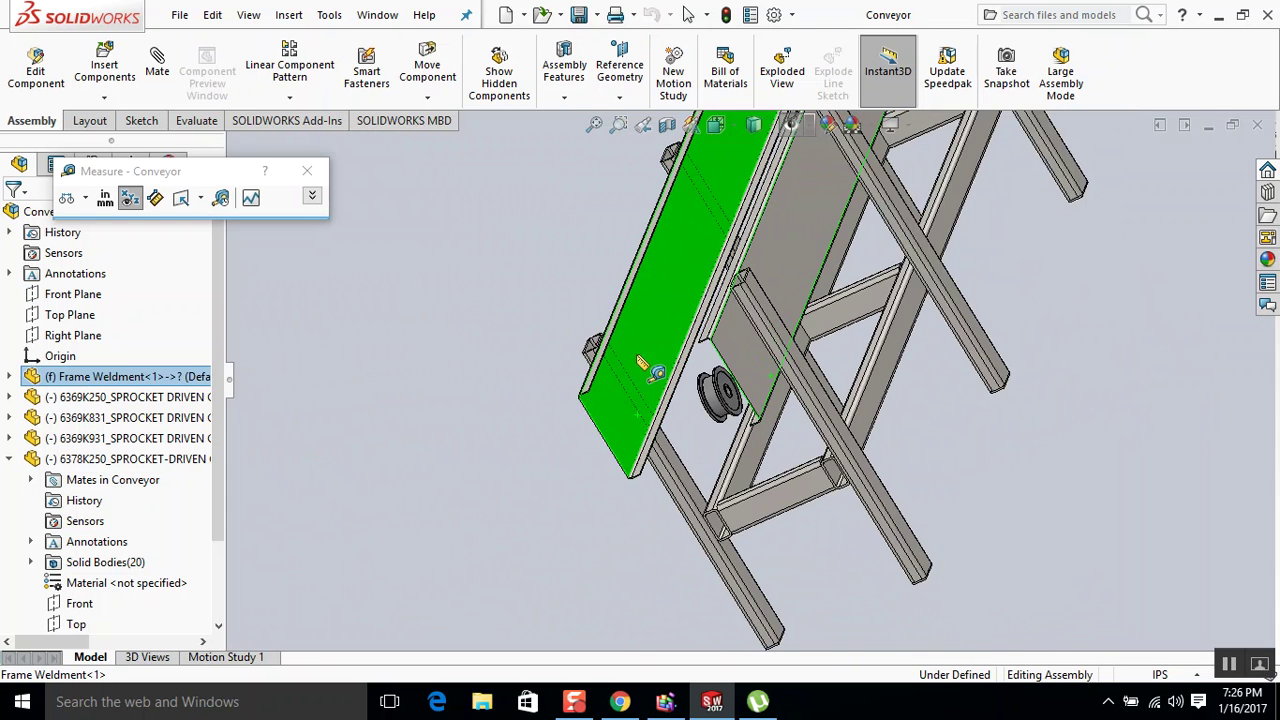
{"action": "scroll", "coordinate": [800, 306], "scroll_direction": "down", "scroll_amount": 2}
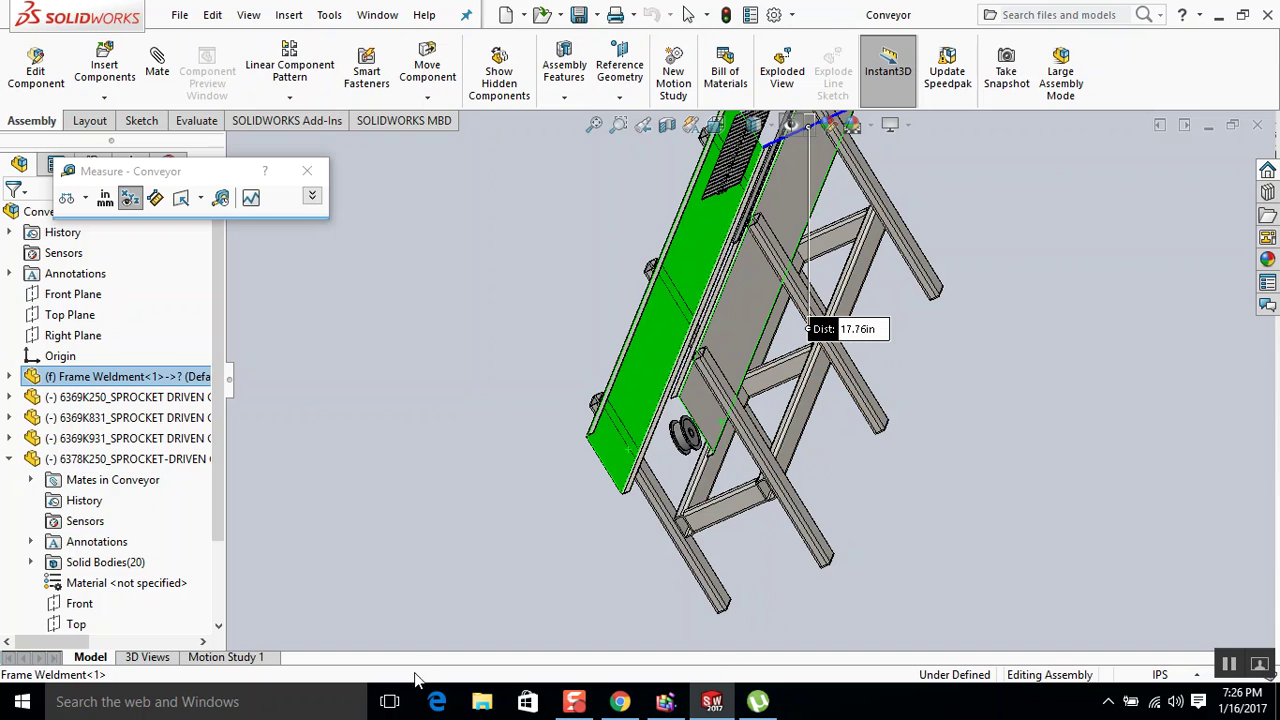
Open the Windows Calculator and enter 17.75 as the frame's inner width.
{"action": "left_click", "coordinate": [338, 701]}
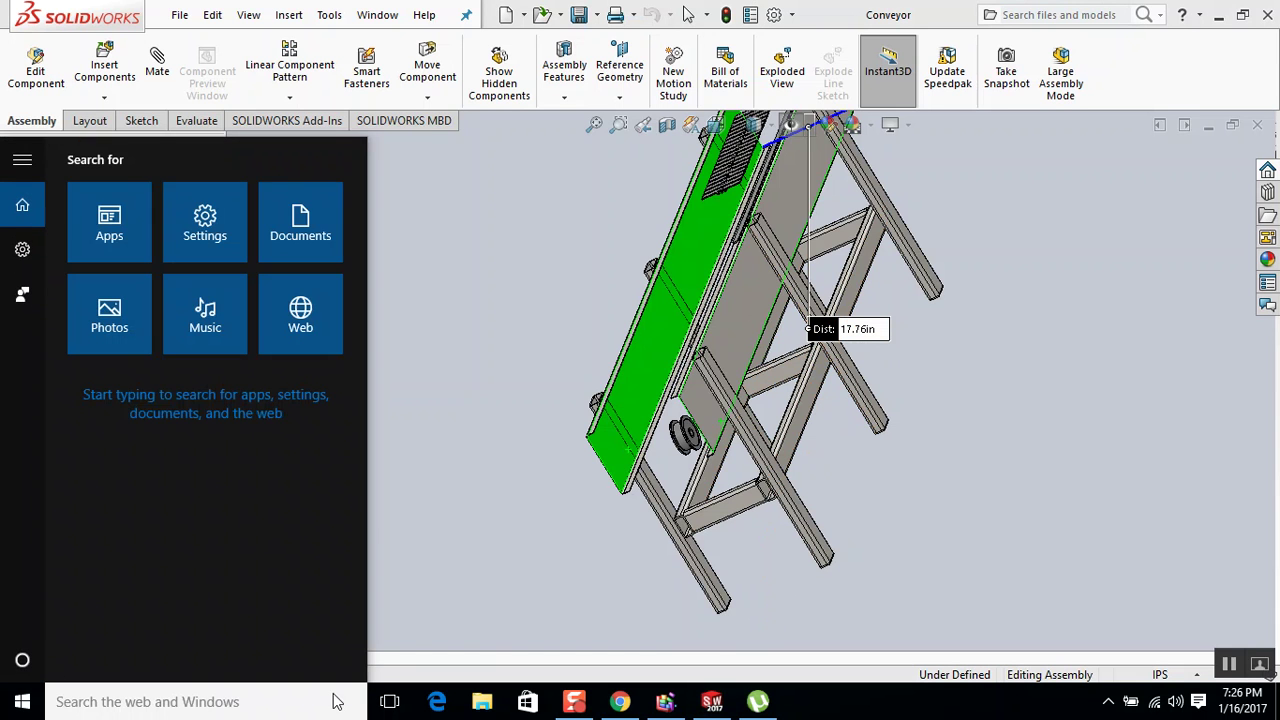
{"action": "type", "text": "calc"}
{"action": "key", "text": "Return"}
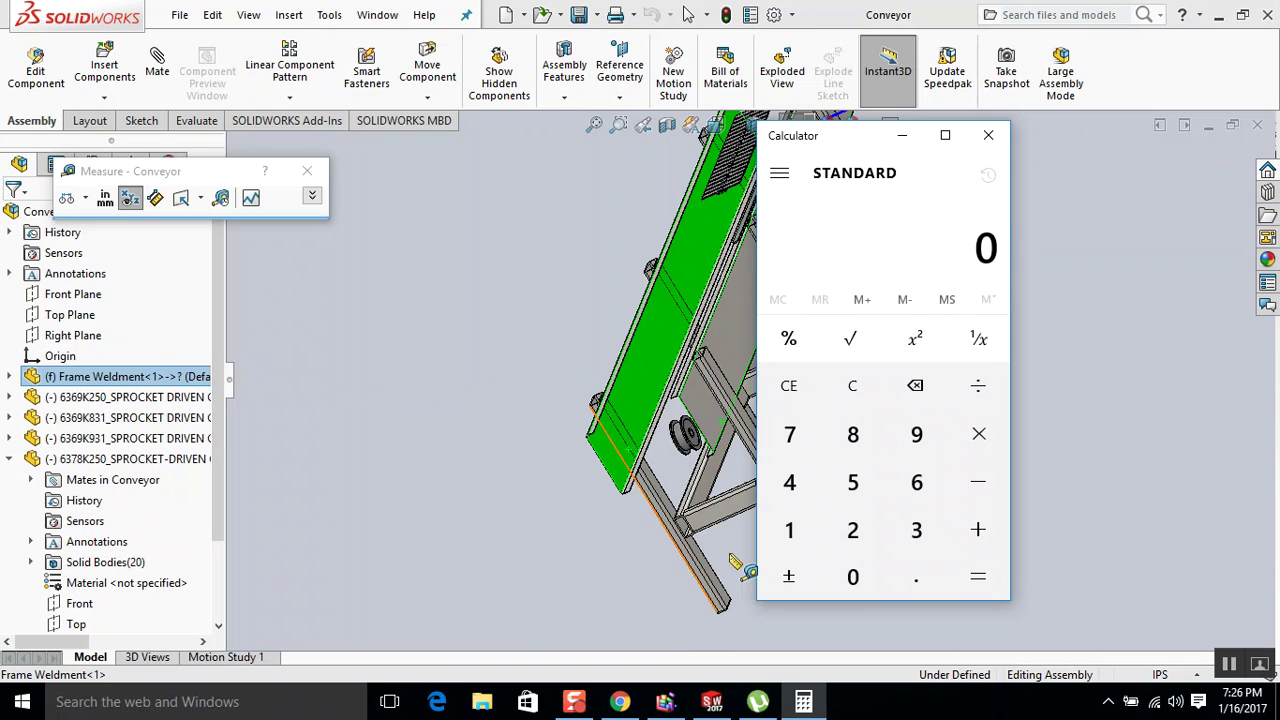
{"action": "left_click", "coordinate": [780, 530]}
{"action": "left_click", "coordinate": [802, 450]}
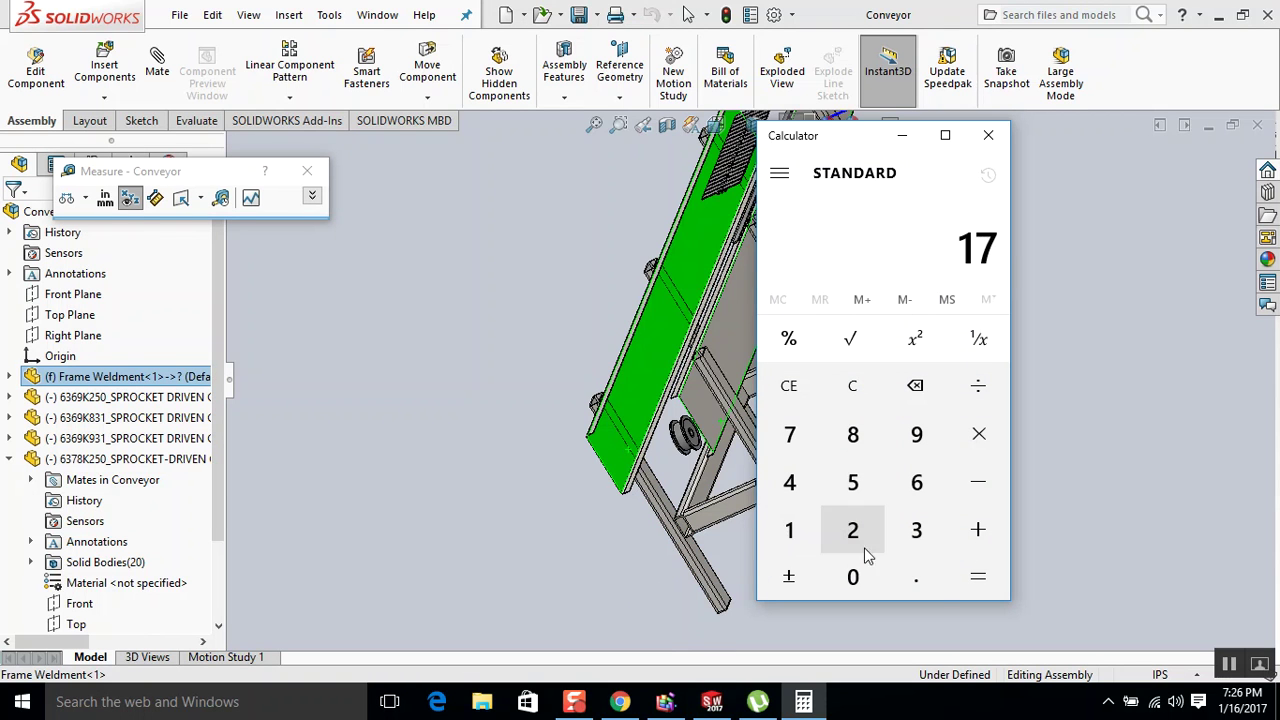
{"action": "left_click", "coordinate": [914, 580]}
{"action": "left_click", "coordinate": [805, 450]}
{"action": "left_click", "coordinate": [858, 482]}
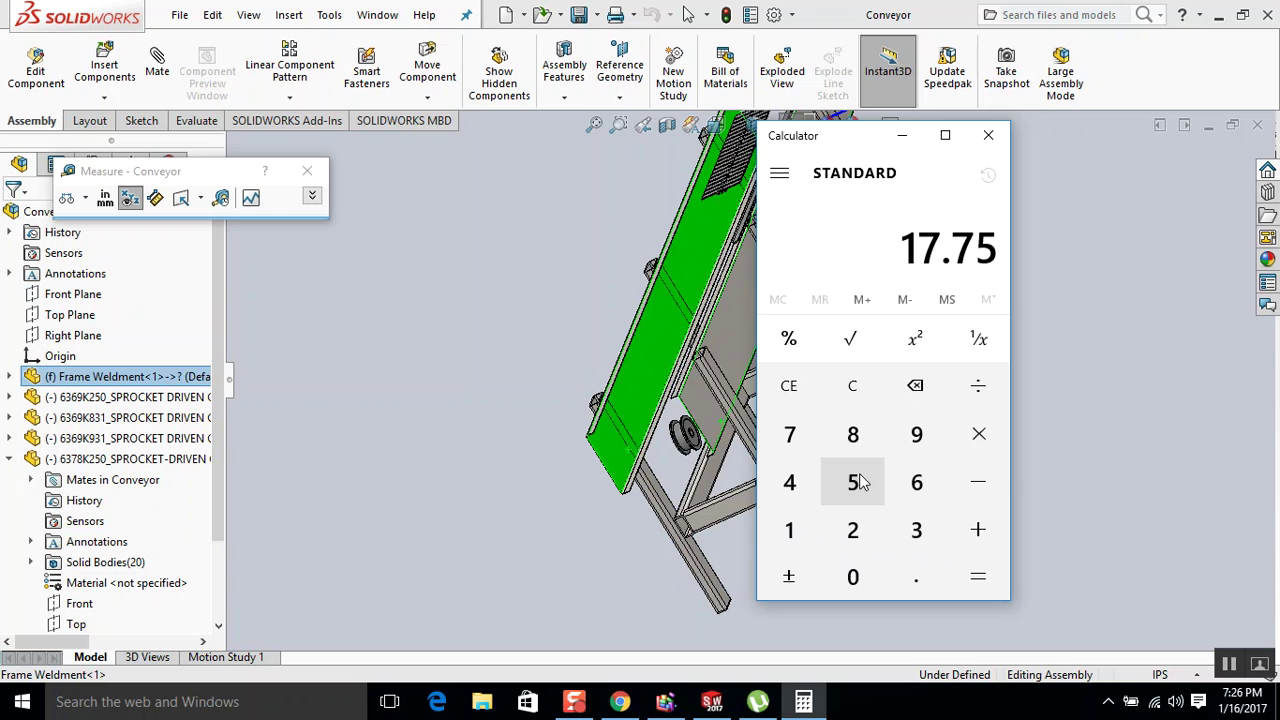
Check the belt widths in Chrome, subtract 7.5 from 17.75 in the Calculator and divide the result by 2.
{"action": "left_click", "coordinate": [621, 703]}
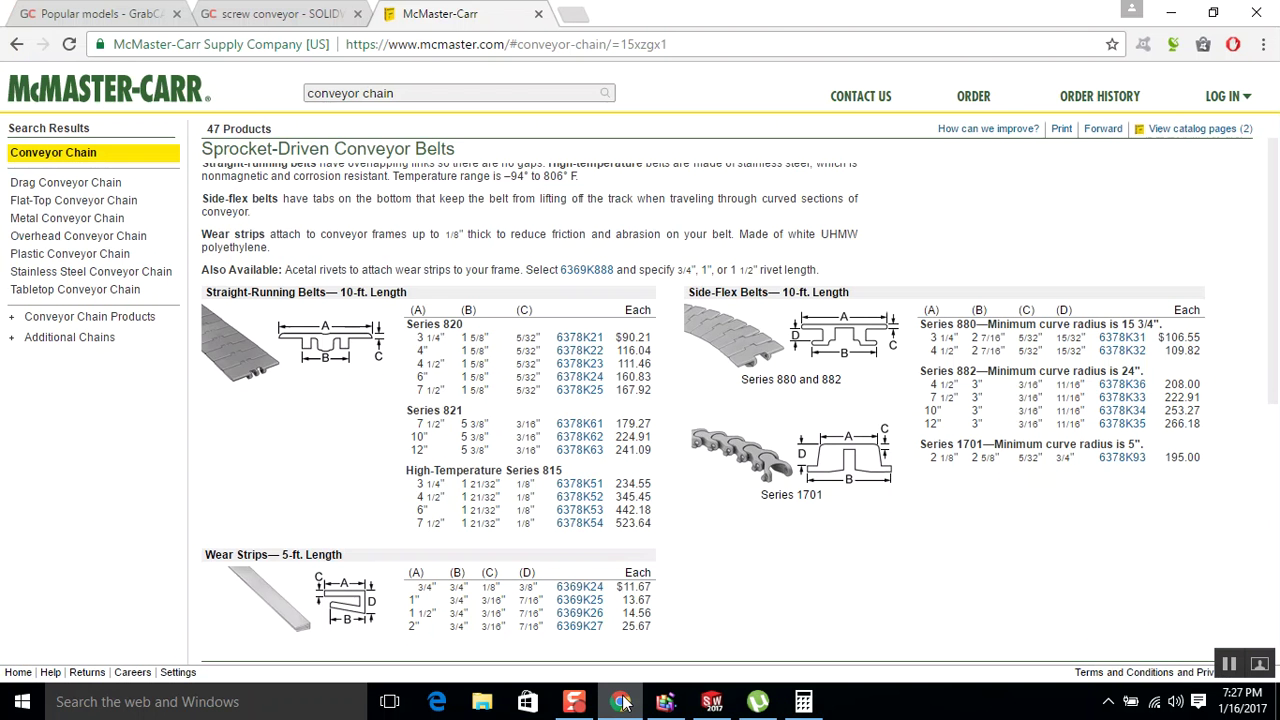
{"action": "left_click", "coordinate": [621, 703]}
{"action": "left_click", "coordinate": [978, 482]}
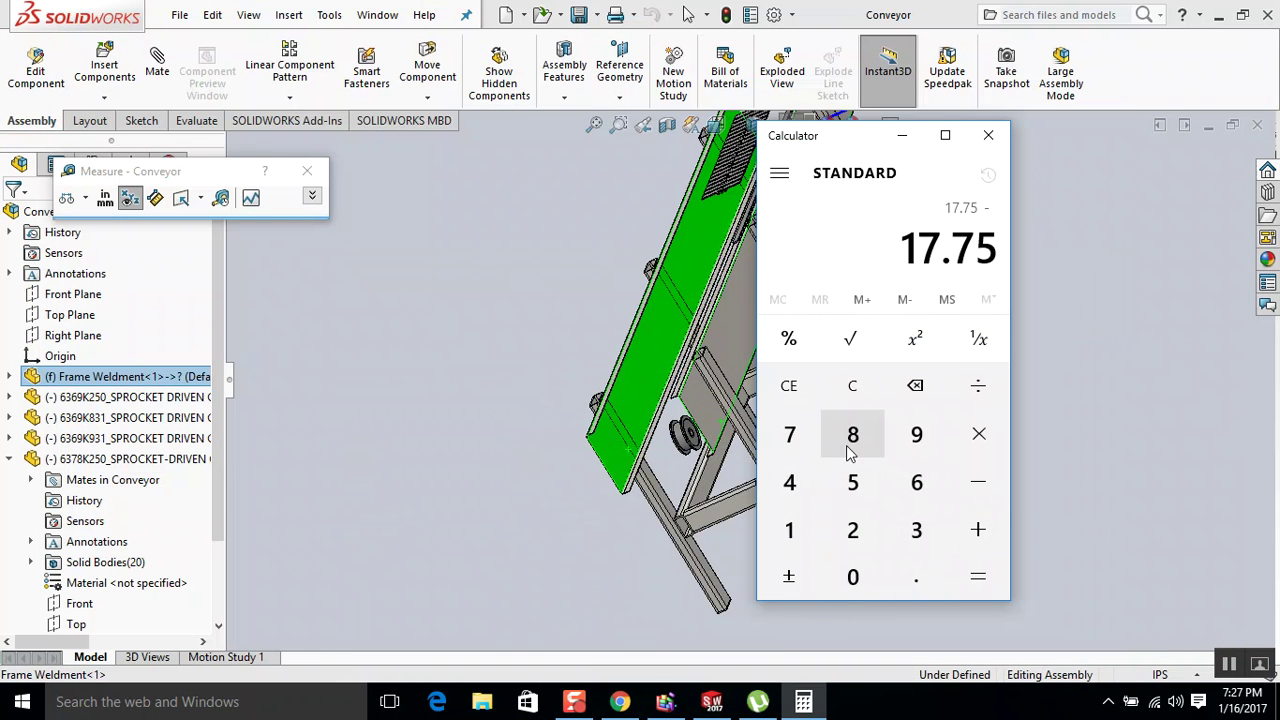
{"action": "left_click", "coordinate": [789, 438]}
{"action": "left_click", "coordinate": [914, 576]}
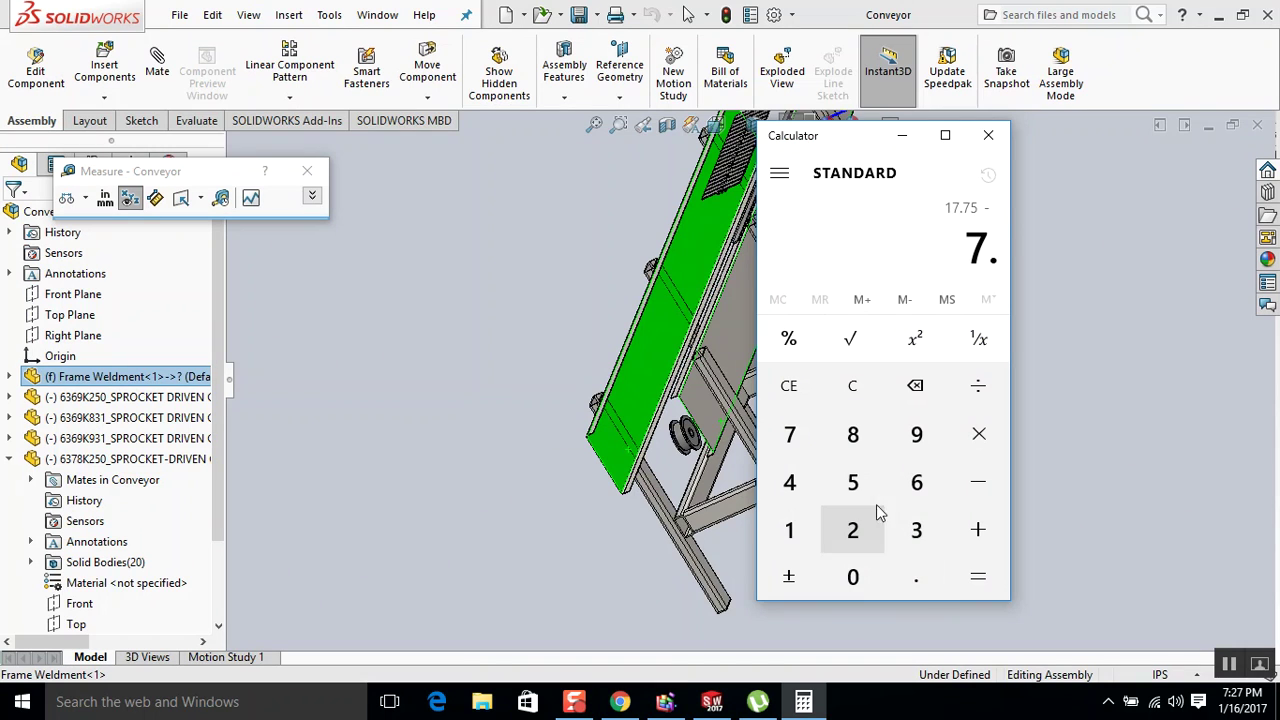
{"action": "left_click", "coordinate": [853, 482]}
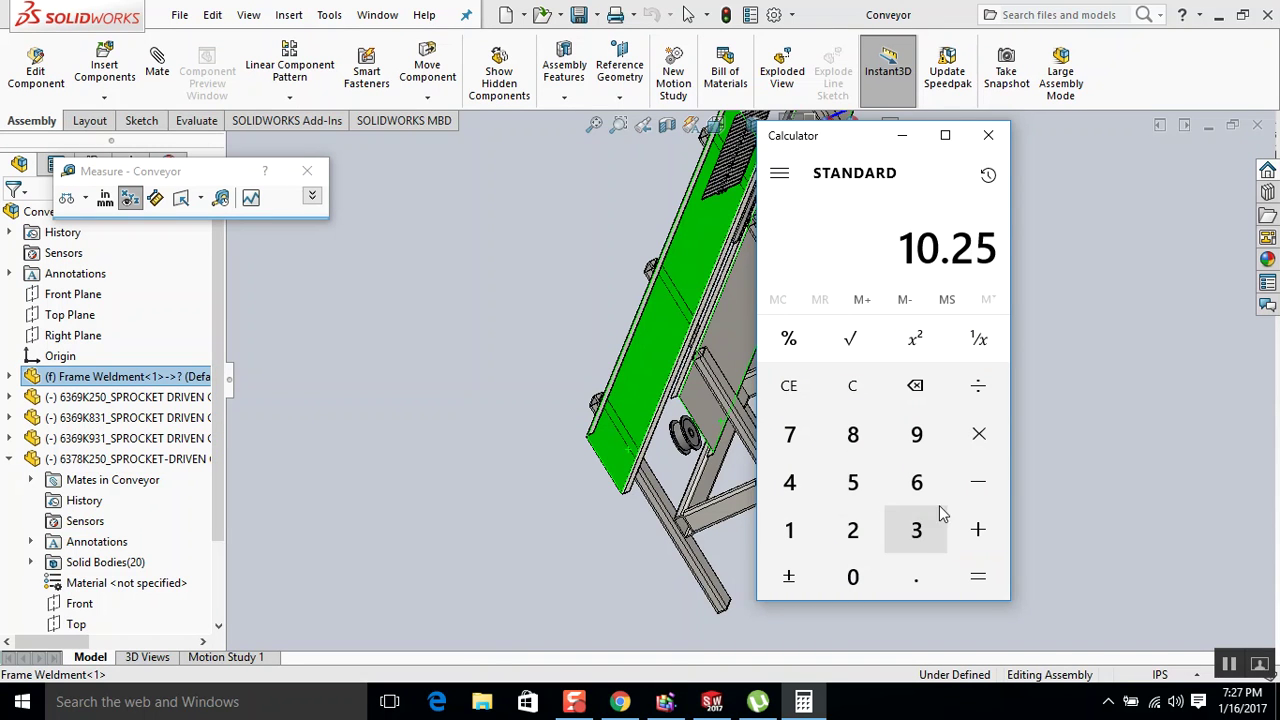
{"action": "left_click", "coordinate": [988, 395]}
{"action": "left_click", "coordinate": [874, 535]}
{"action": "left_click", "coordinate": [960, 568]}
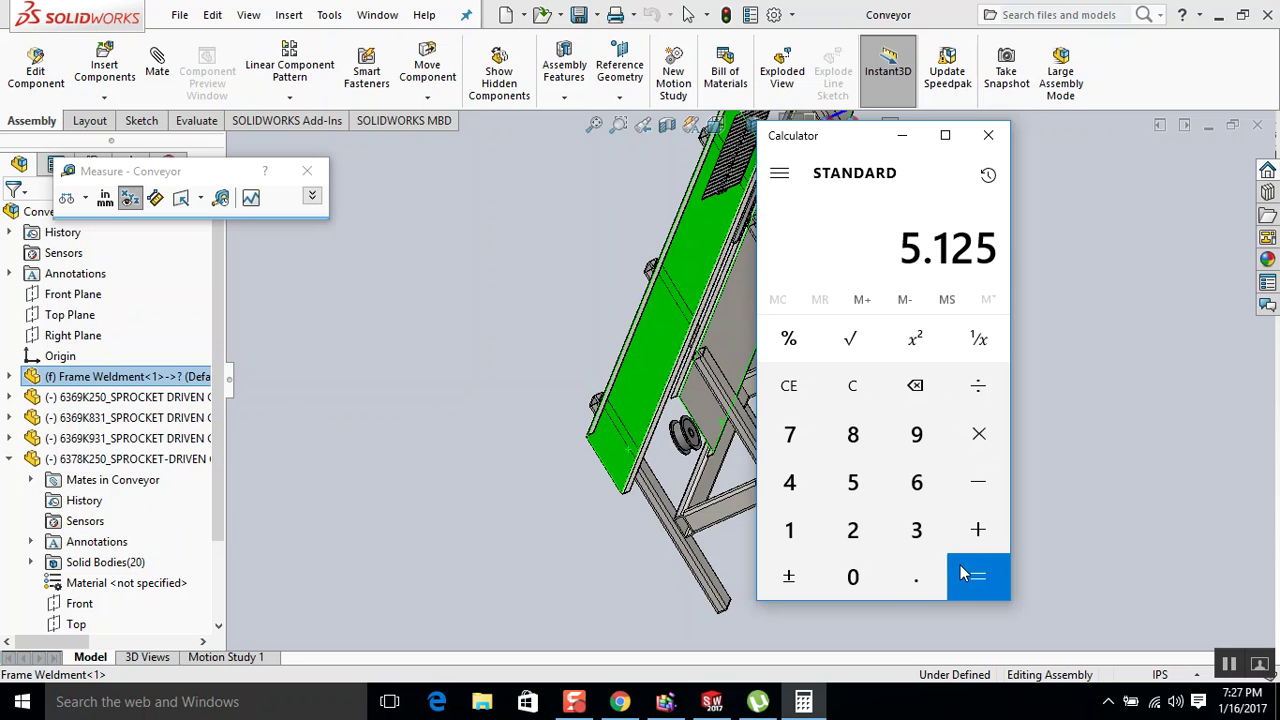
Leave the Measure tool in SOLIDWORKS and open the Frame Weldment part in its own window.
{"action": "left_click", "coordinate": [508, 484]}
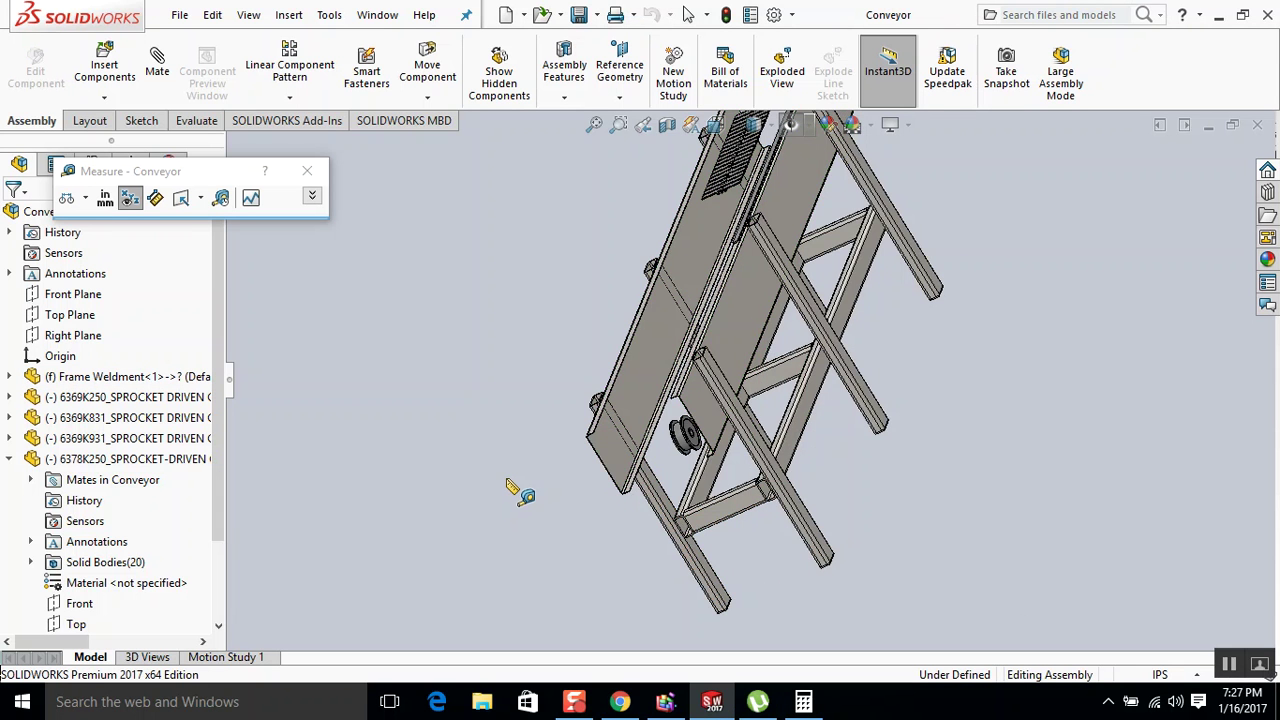
{"action": "scroll", "coordinate": [534, 485], "scroll_direction": "down", "scroll_amount": 1}
{"action": "key", "text": "Escape"}
{"action": "middle_click_drag", "start_coordinate": [760, 434], "coordinate": [694, 509]}
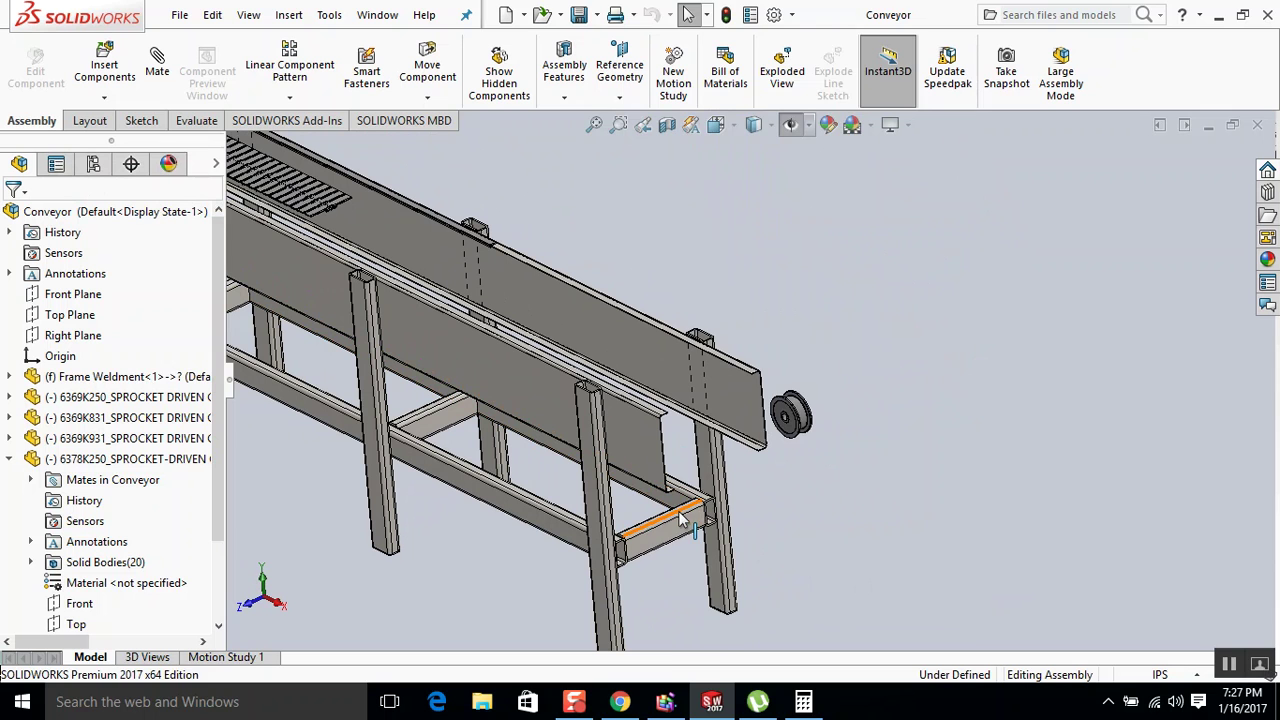
{"action": "left_click", "coordinate": [679, 517]}
{"action": "right_click", "coordinate": [679, 517]}
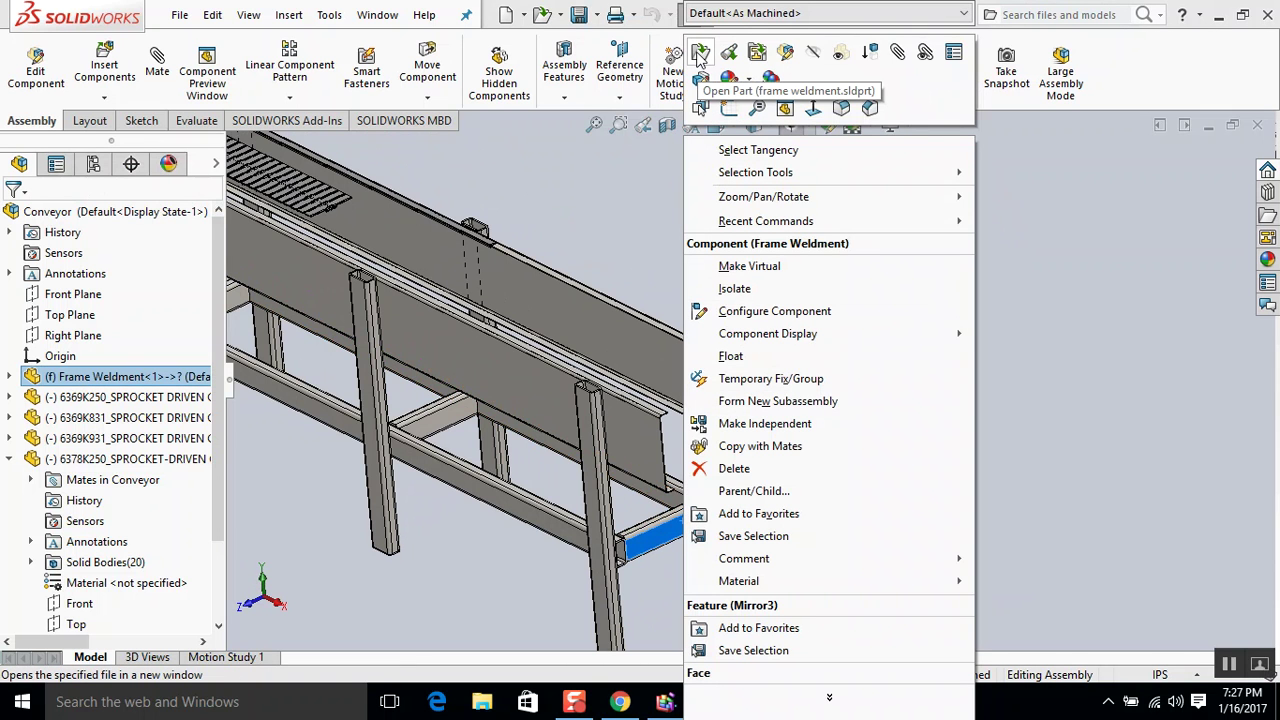
{"action": "left_click", "coordinate": [161, 385]}
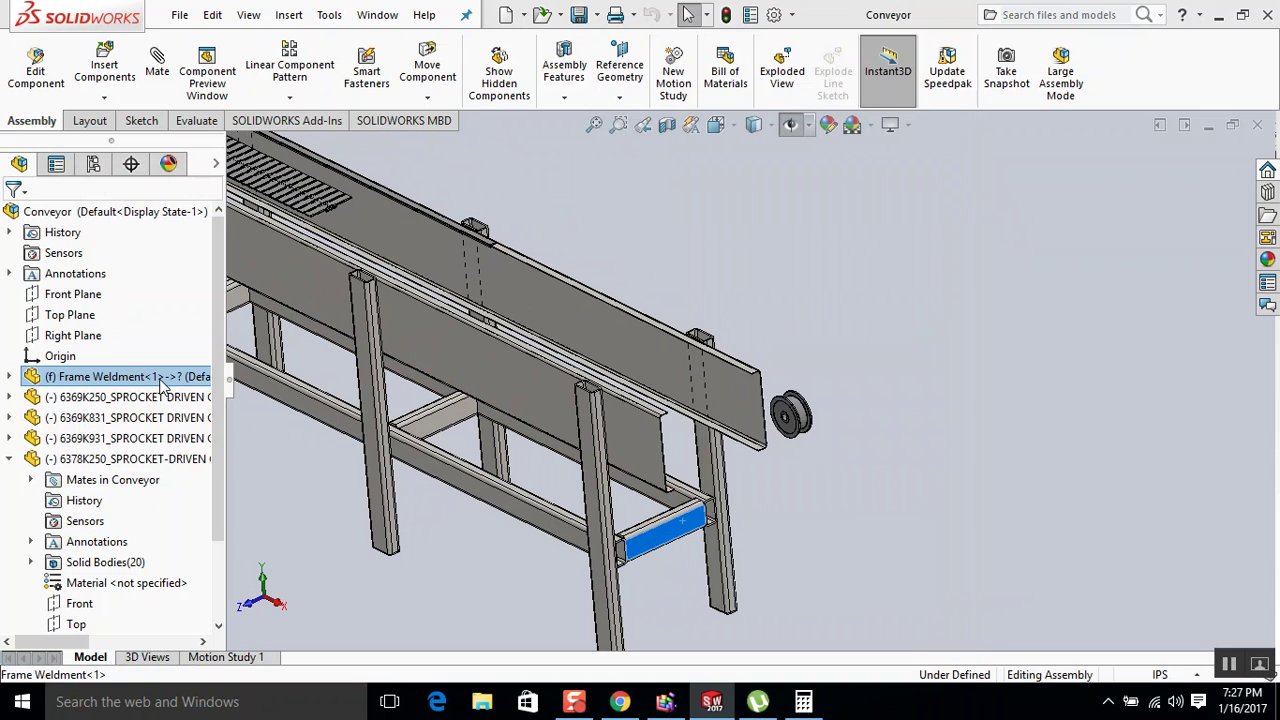
{"action": "right_click", "coordinate": [161, 385]}
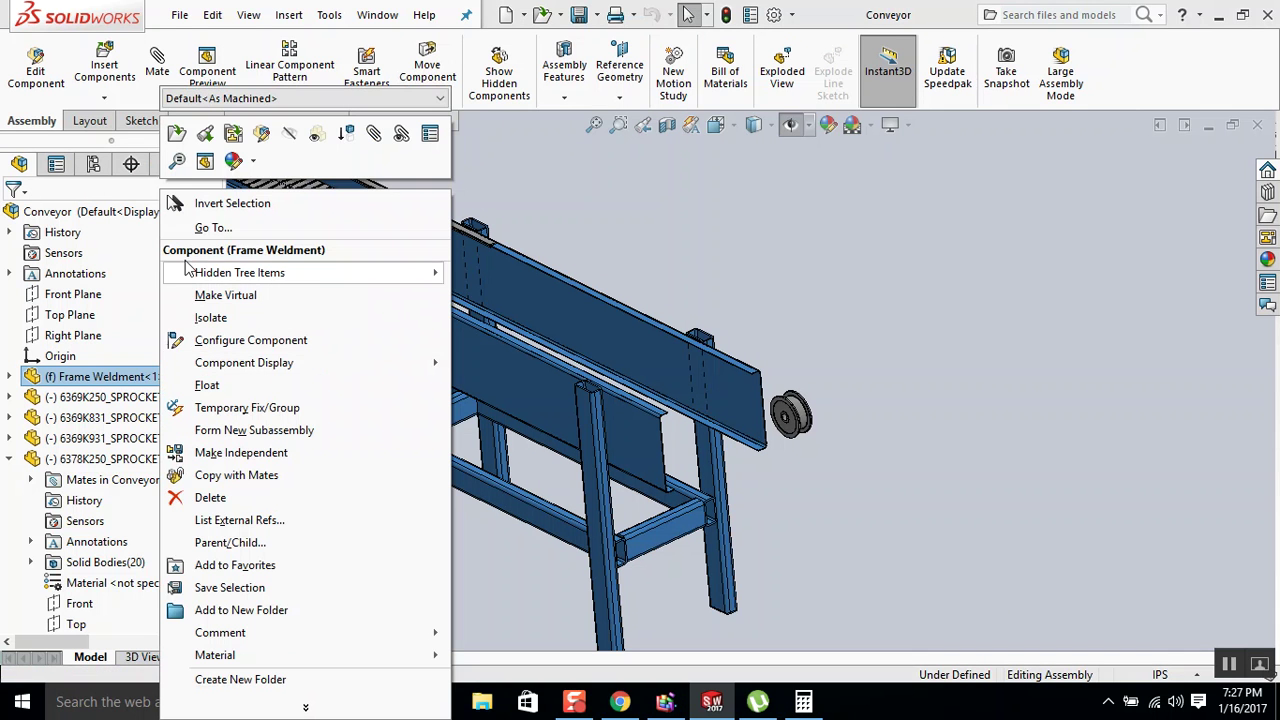
{"action": "left_click", "coordinate": [177, 133]}
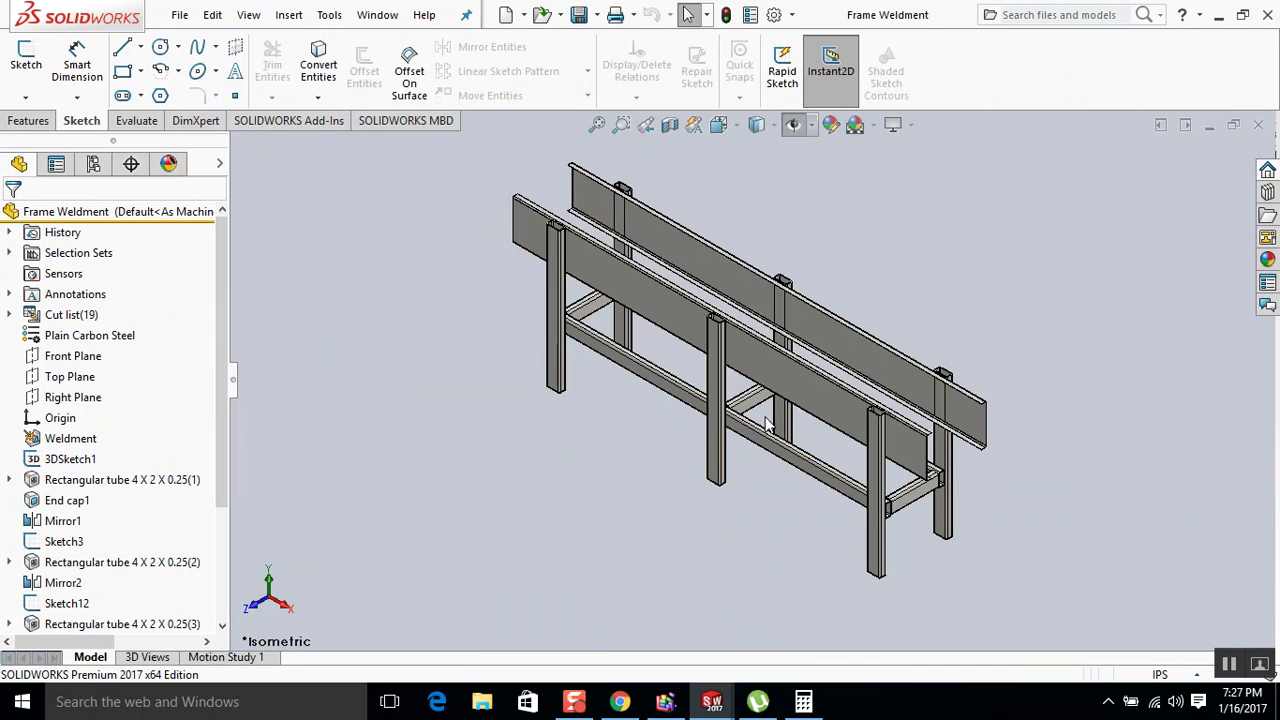
Open the frame weldment's 3DSketch1 for editing.
{"action": "scroll", "coordinate": [930, 495], "scroll_direction": "down", "scroll_amount": 4}
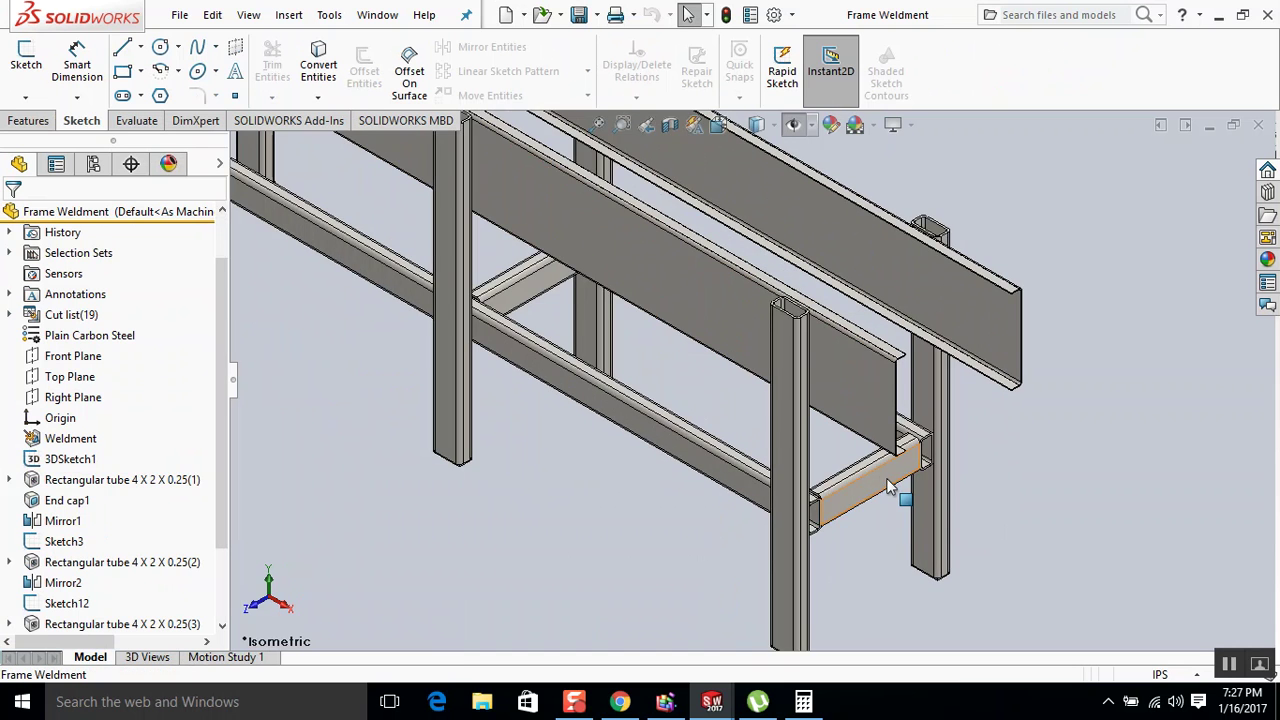
{"action": "left_click", "coordinate": [888, 486]}
{"action": "scroll", "coordinate": [866, 468], "scroll_direction": "up", "scroll_amount": 2}
{"action": "middle_click_drag", "start_coordinate": [857, 434], "coordinate": [780, 440]}
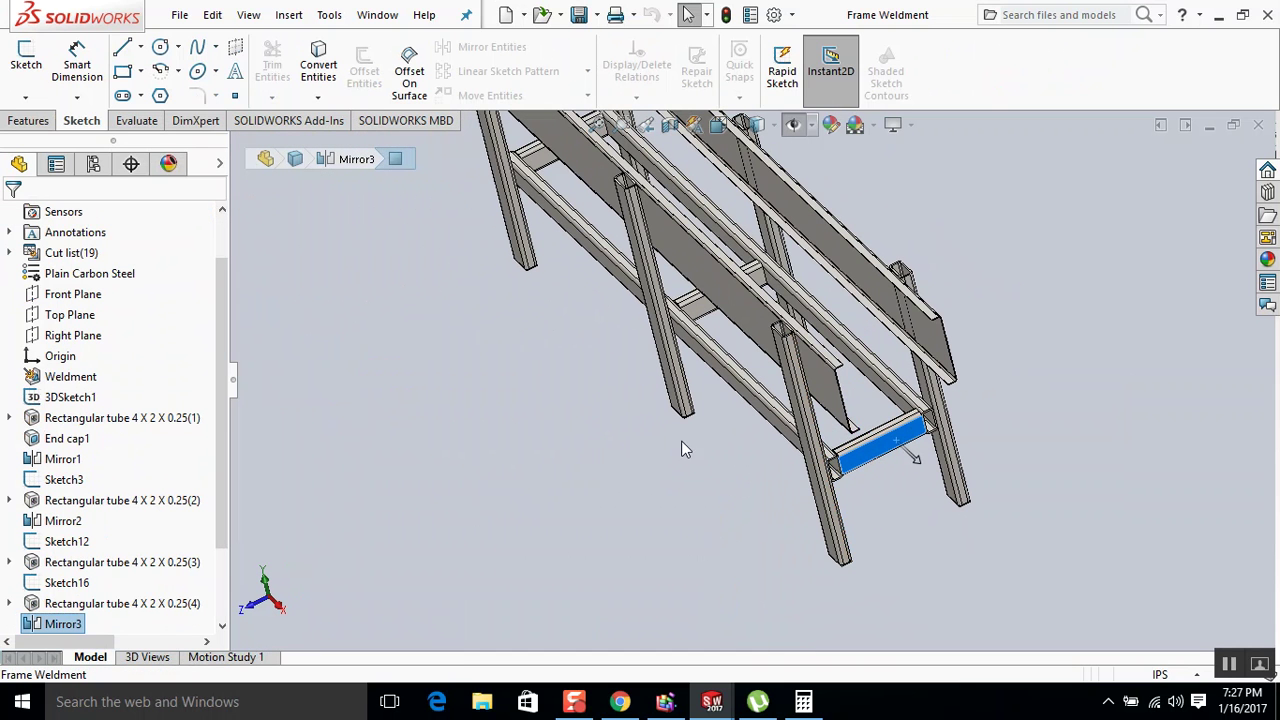
{"action": "left_click", "coordinate": [60, 398]}
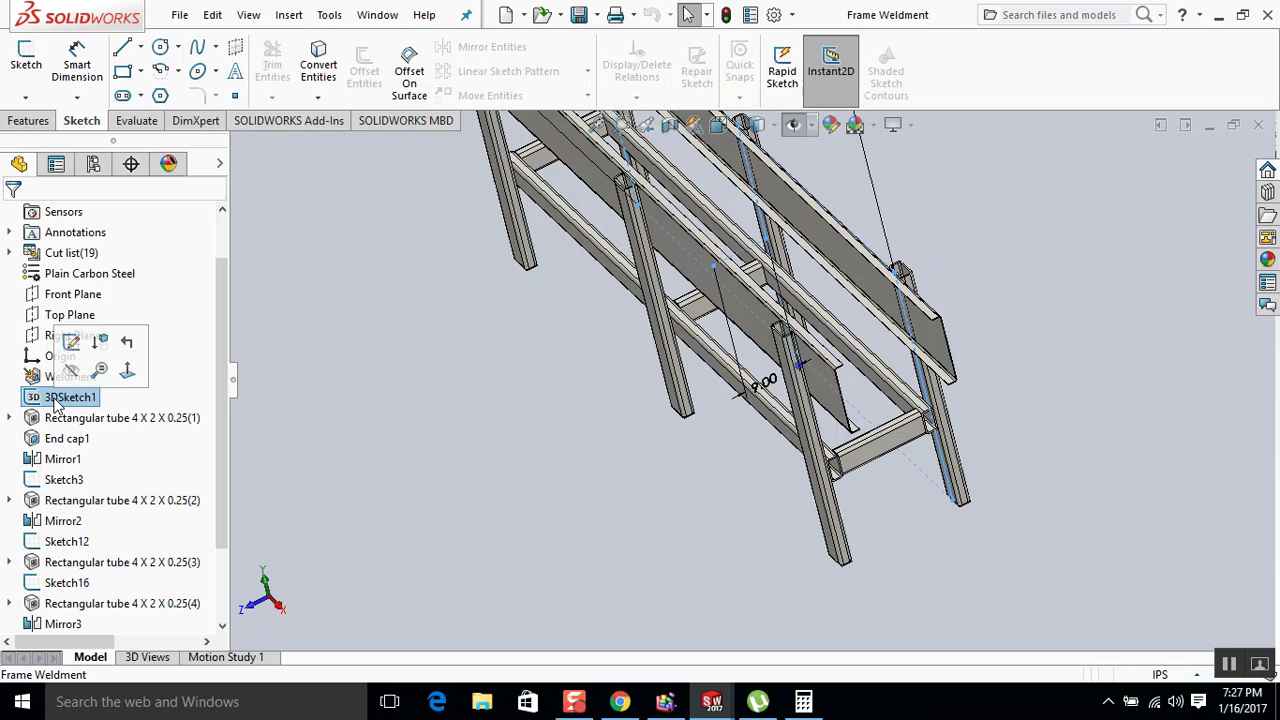
{"action": "right_click", "coordinate": [57, 400]}
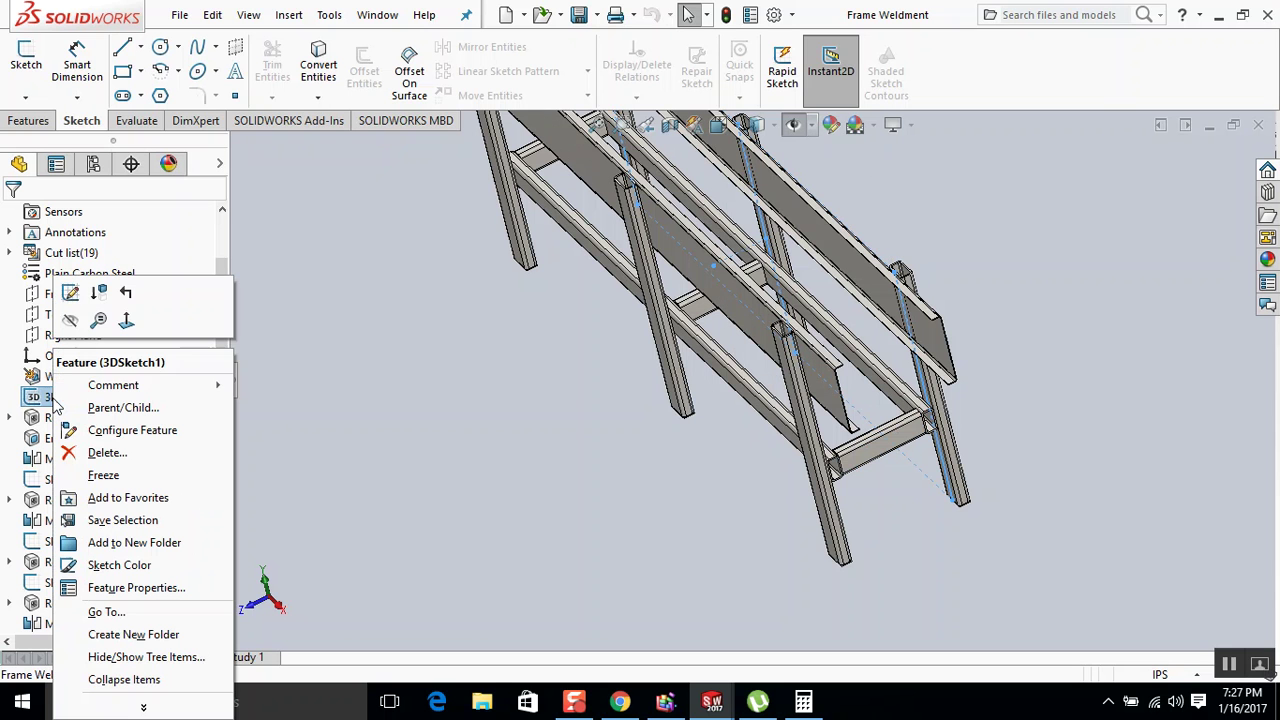
{"action": "left_click", "coordinate": [71, 293]}
Reduce the 9.00 in dimension in the 3D sketch by entering 9.00in-5.125, and exit the sketch.
{"action": "scroll", "coordinate": [757, 388], "scroll_direction": "down", "scroll_amount": 2}
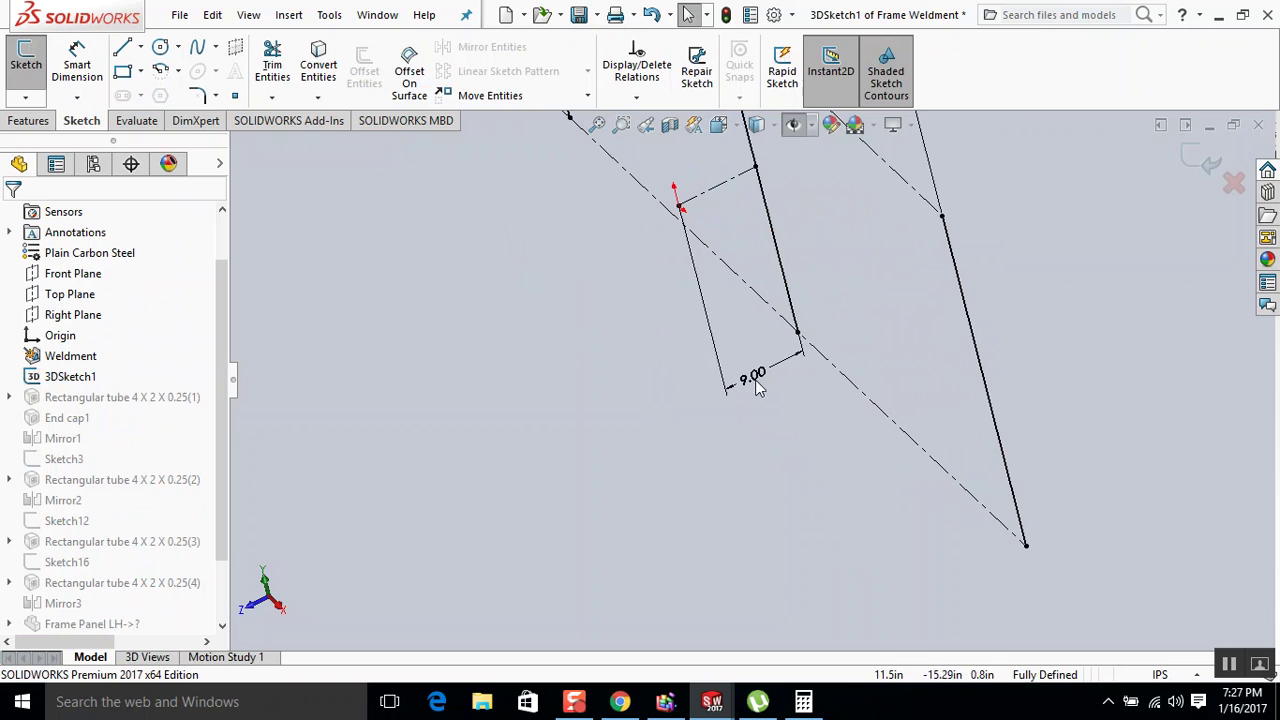
{"action": "left_click", "coordinate": [752, 384]}
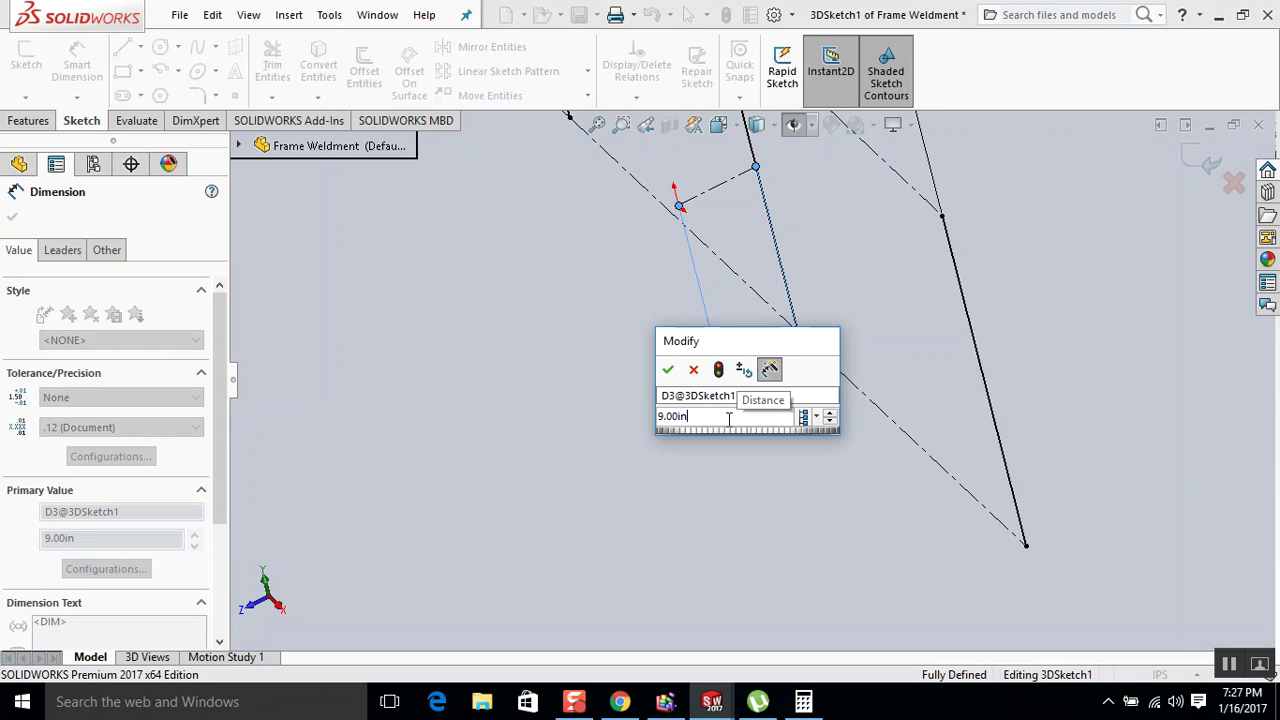
{"action": "type", "text": "--5"}
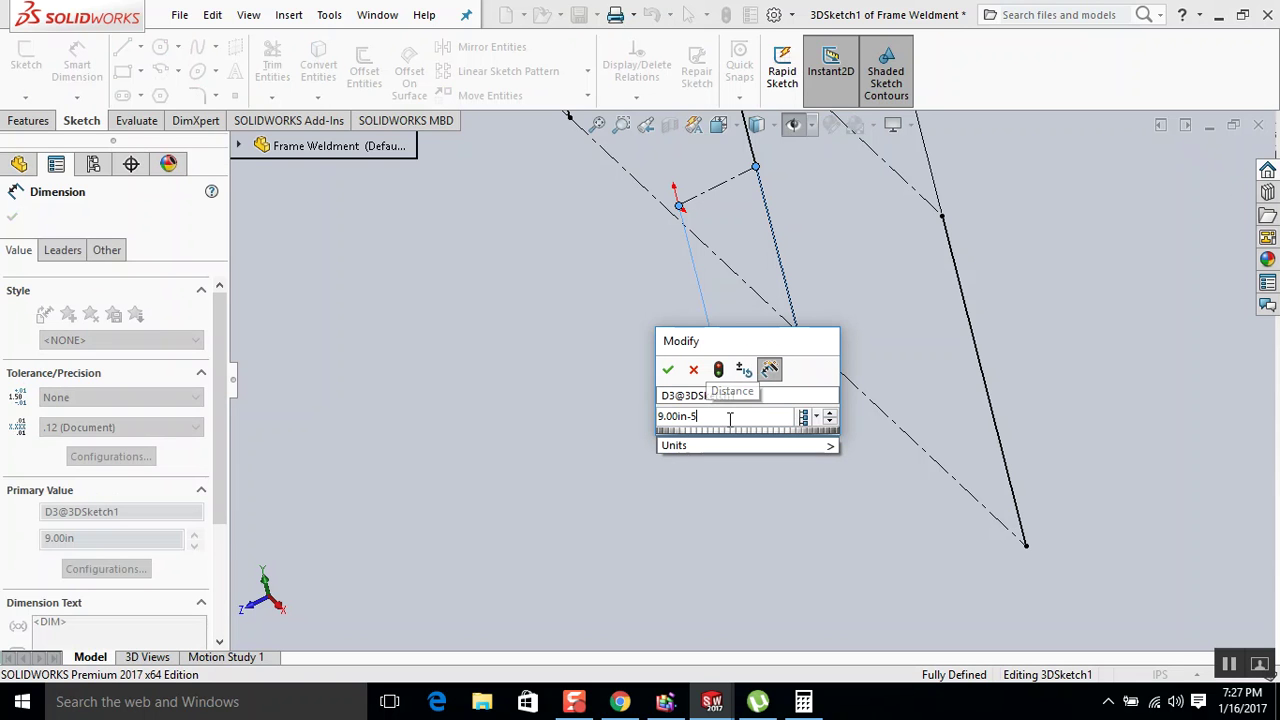
{"action": "type", "text": ".1"}
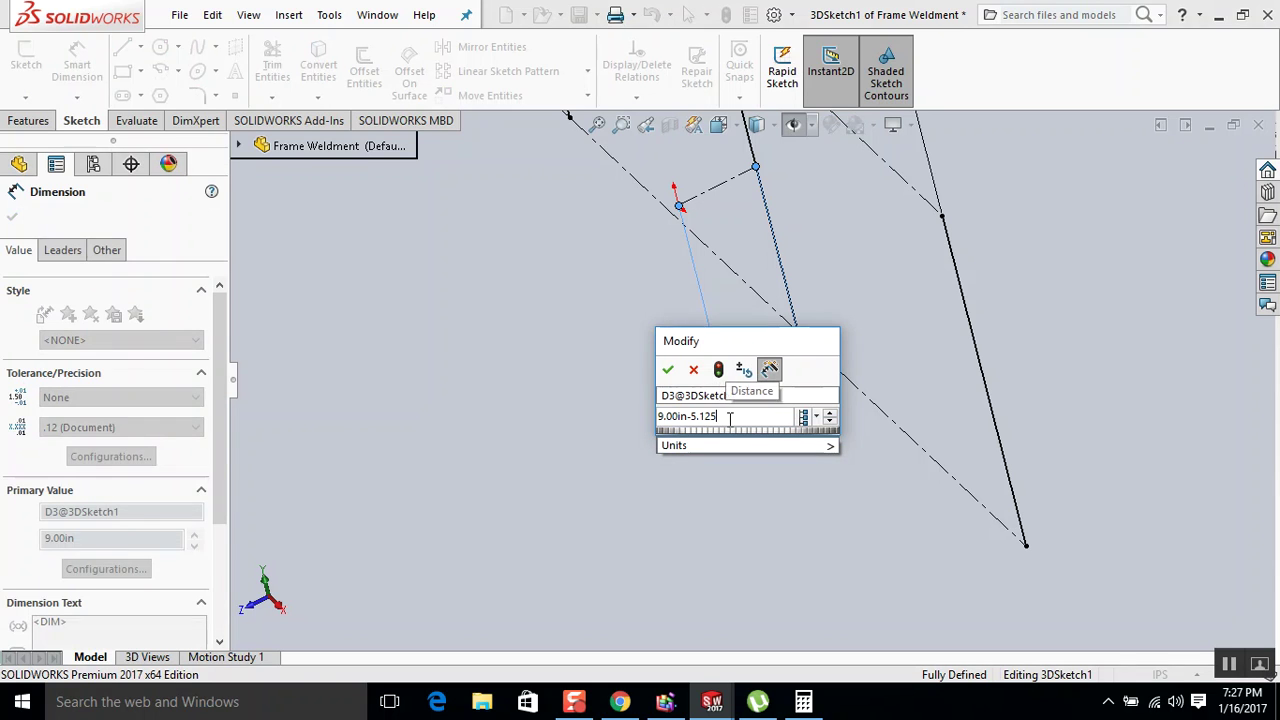
{"action": "type", "text": "25"}
{"action": "left_click", "coordinate": [669, 372]}
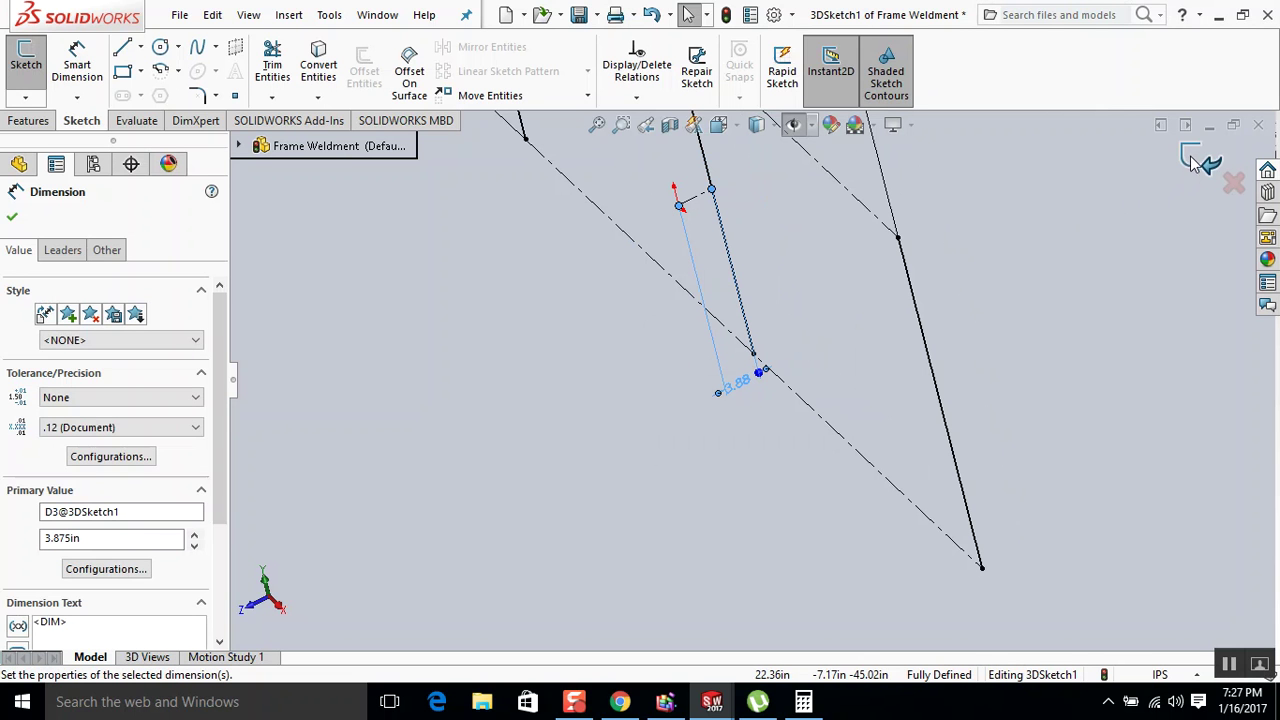
{"action": "left_click", "coordinate": [13, 218]}
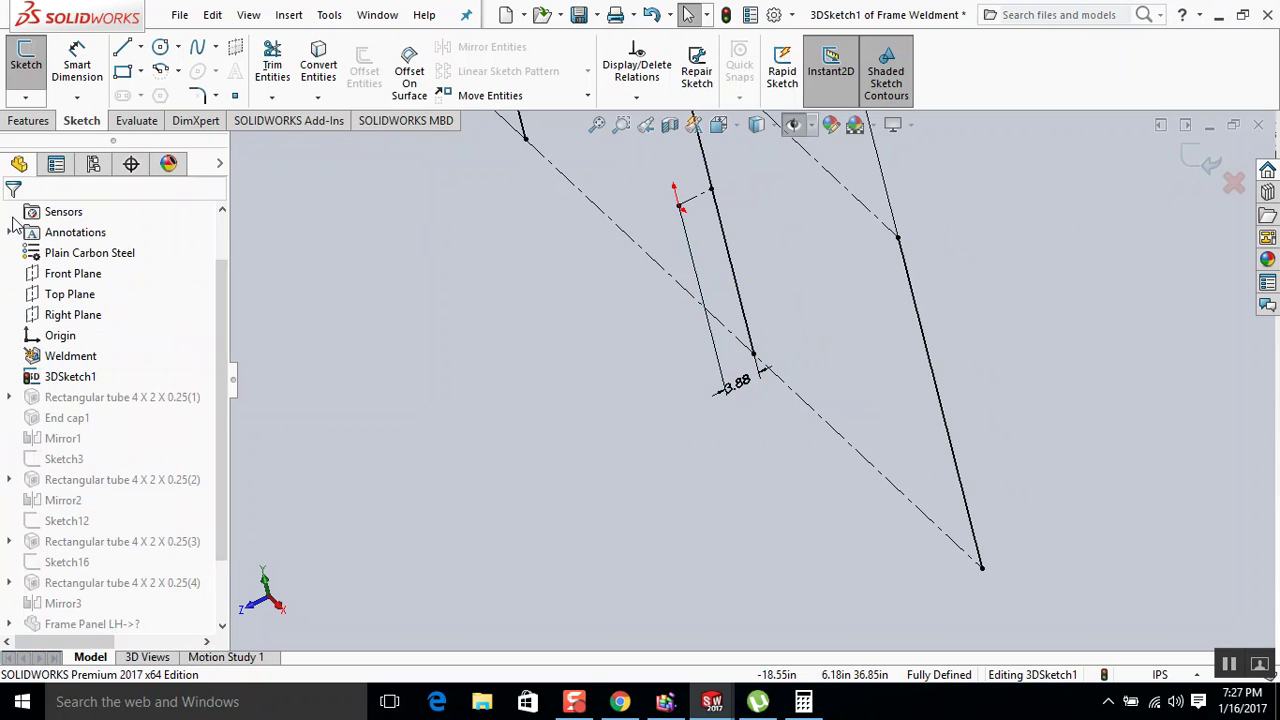
{"action": "left_click", "coordinate": [1195, 158]}
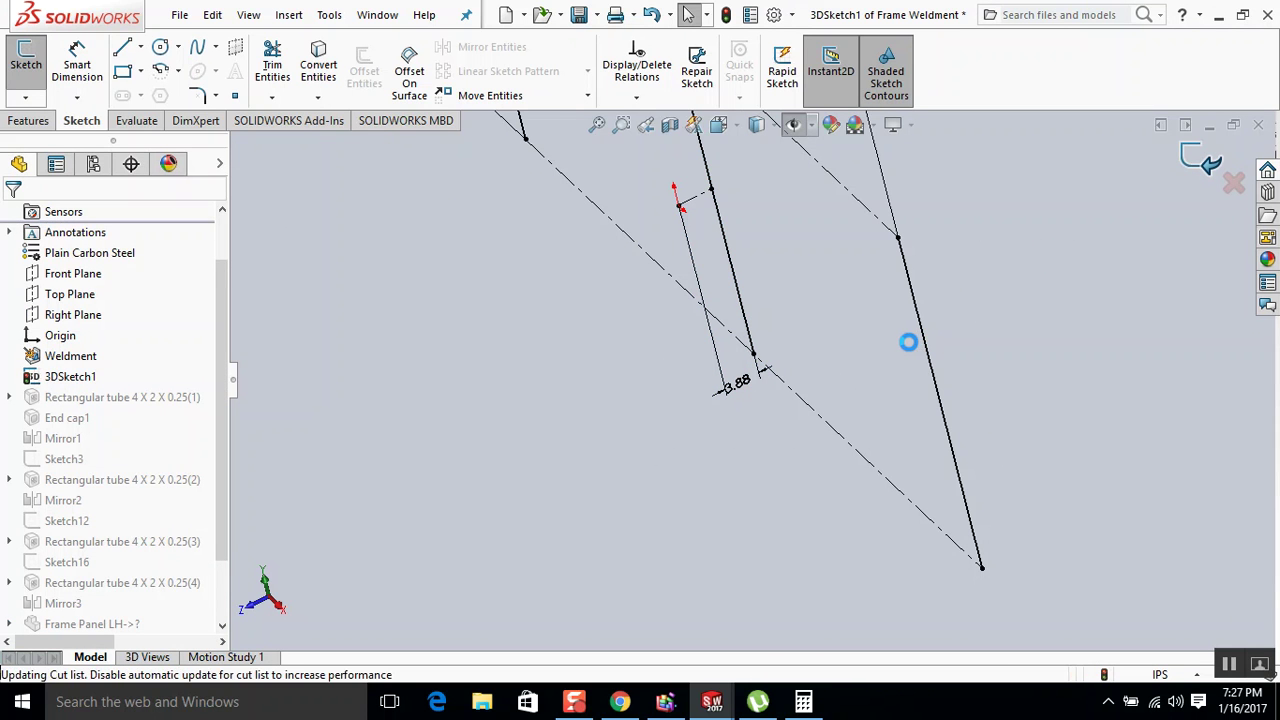
Save and close the Frame Weldment part, and rebuild the Conveyor assembly with the changed frame.
{"action": "scroll", "coordinate": [910, 350], "scroll_direction": "up", "scroll_amount": 2}
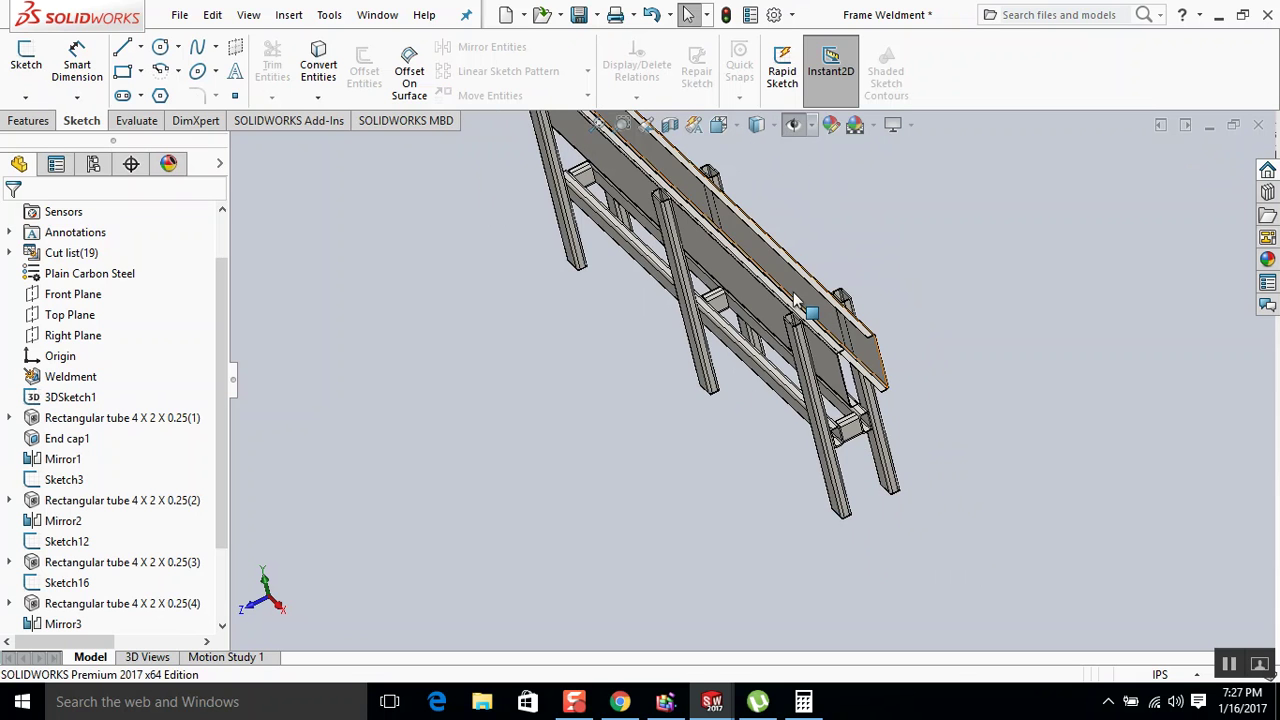
{"action": "key", "text": "ctrl+7"}
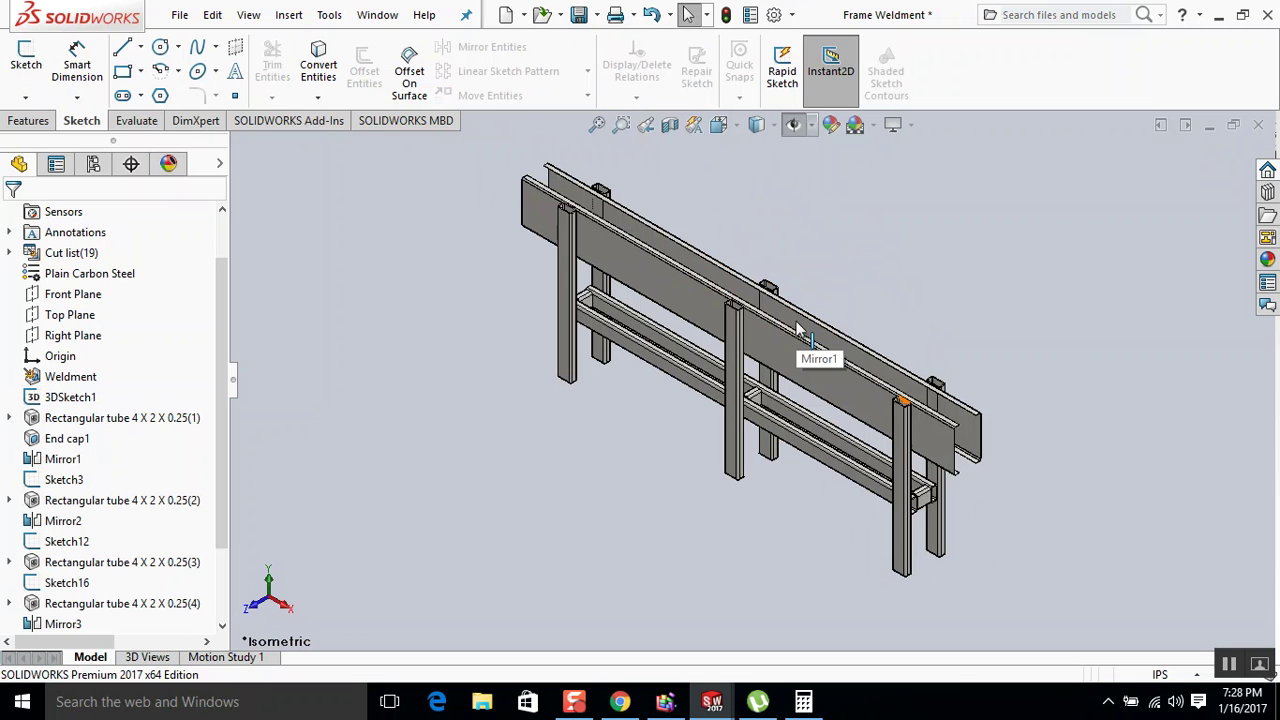
{"action": "left_click", "coordinate": [180, 15]}
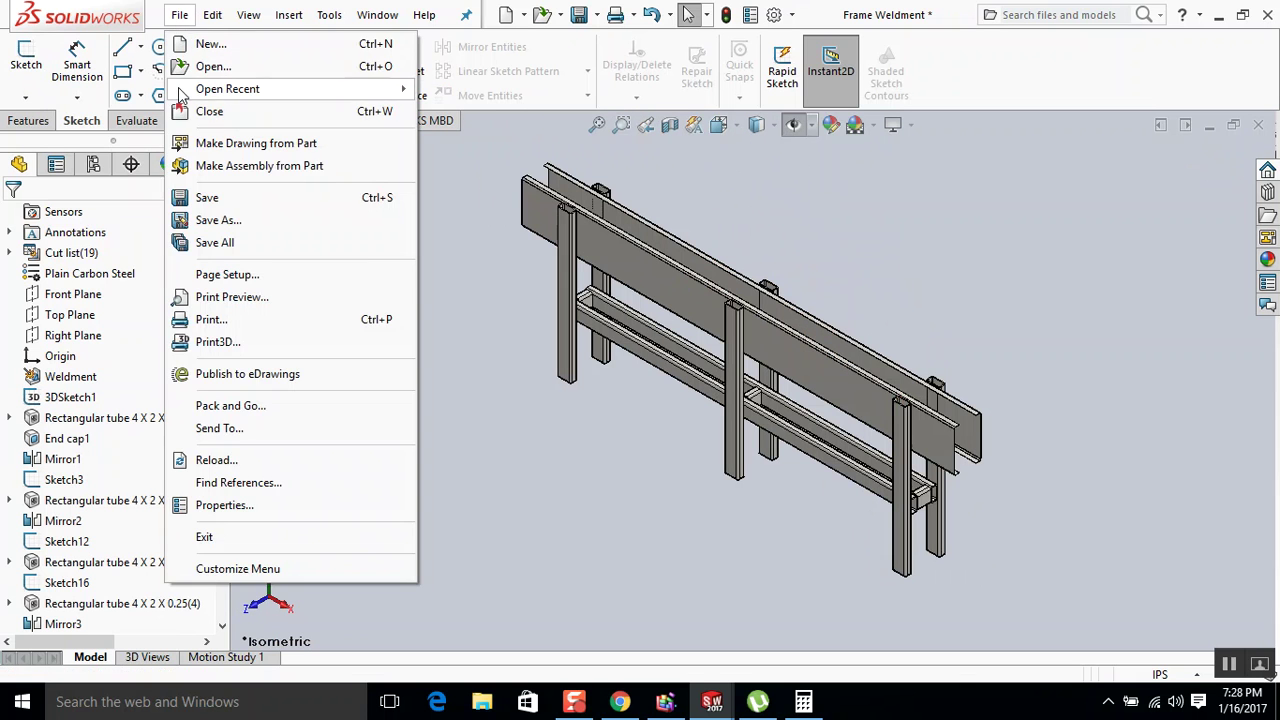
{"action": "left_click", "coordinate": [250, 163]}
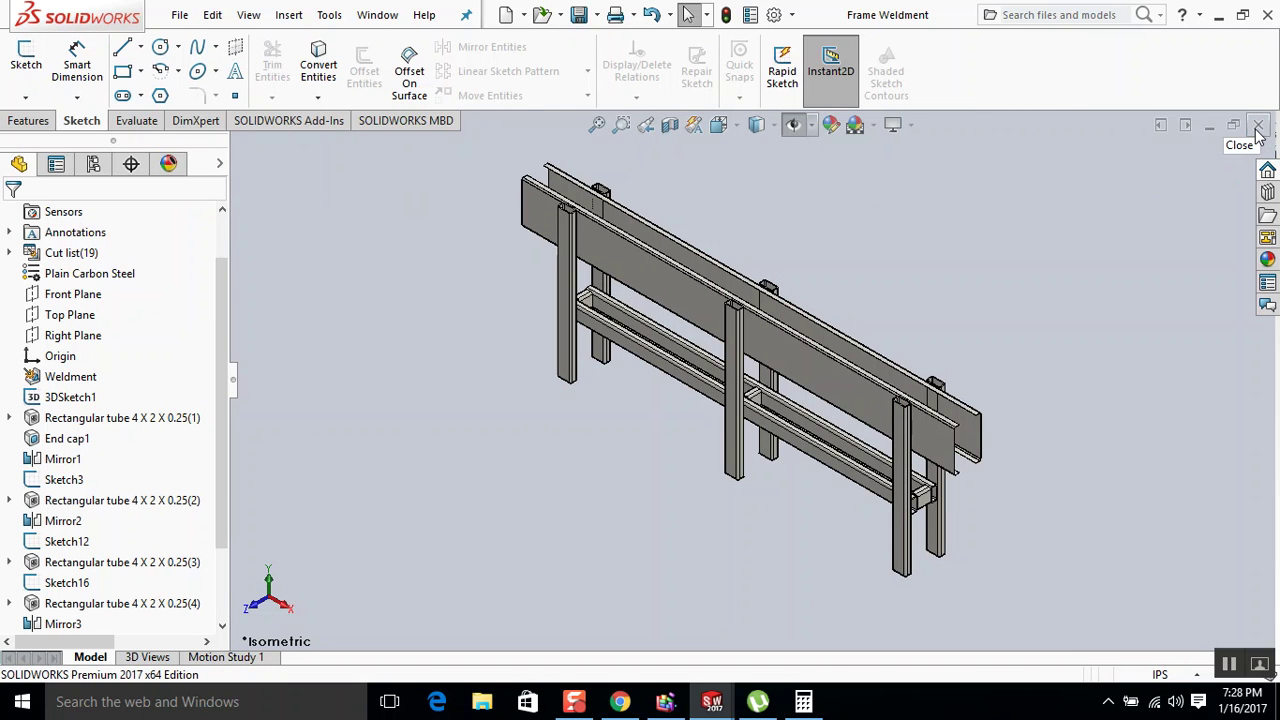
{"action": "left_click", "coordinate": [1258, 128]}
{"action": "left_click", "coordinate": [163, 104]}
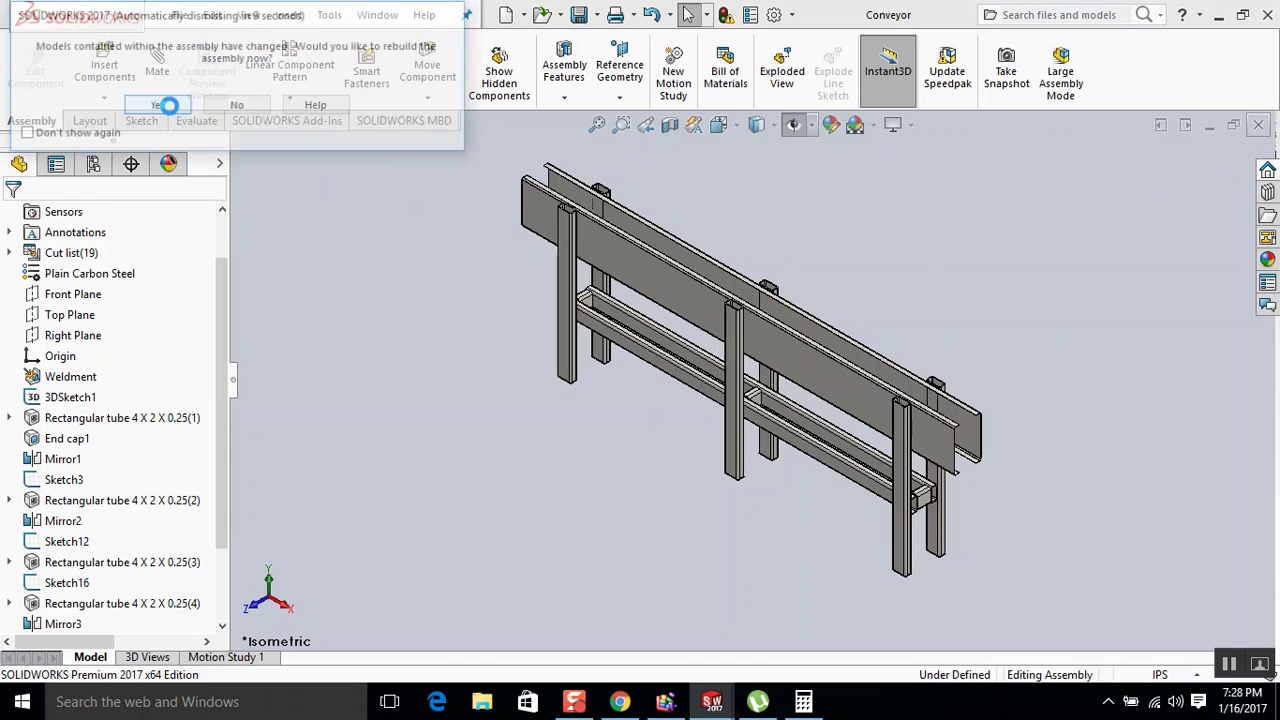
Place a second copy of the 6369K250 strip in free space beside the conveyor frame.
{"action": "scroll", "coordinate": [468, 276], "scroll_direction": "up", "scroll_amount": 1}
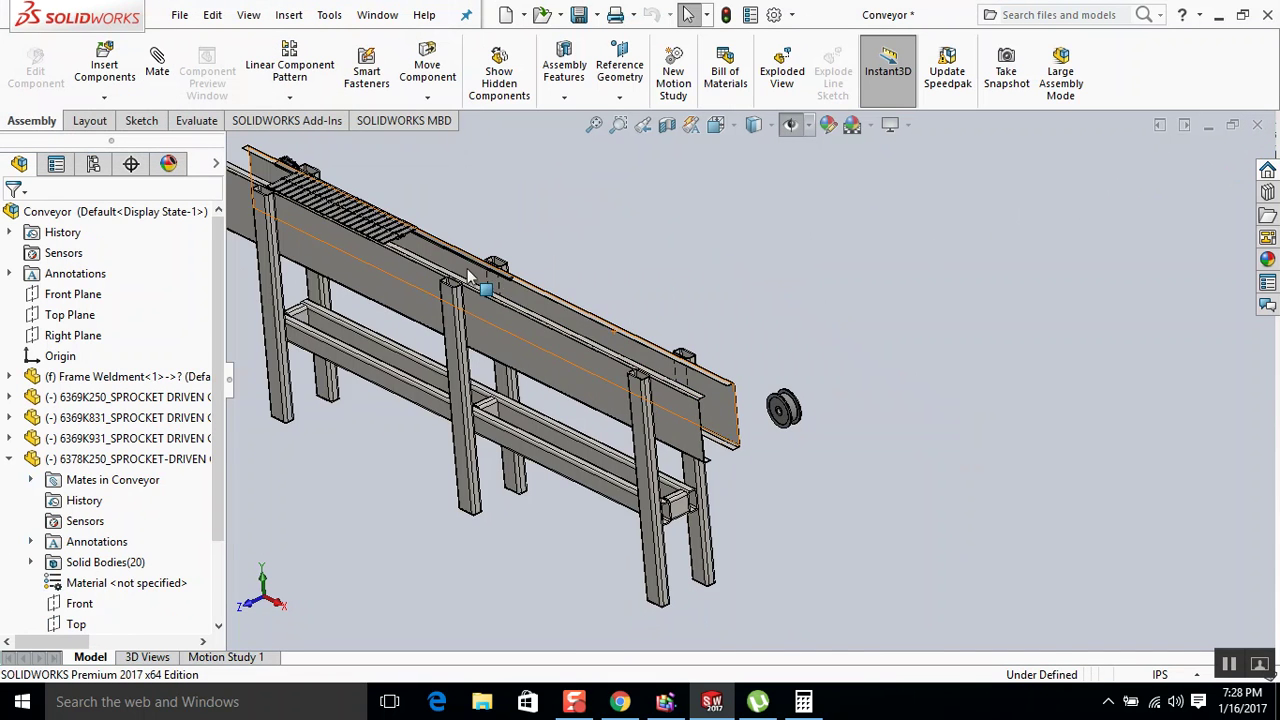
{"action": "scroll", "coordinate": [468, 278], "scroll_direction": "down", "scroll_amount": 5}
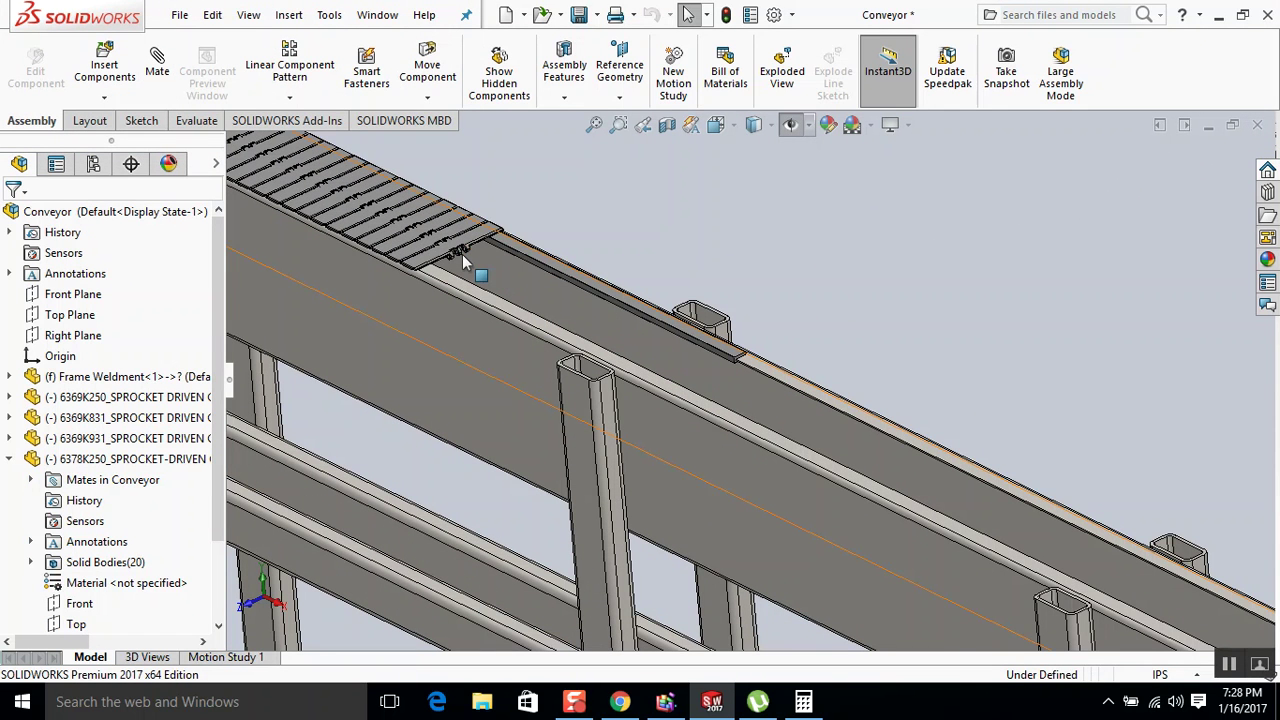
{"action": "scroll", "coordinate": [746, 383], "scroll_direction": "up", "scroll_amount": 1}
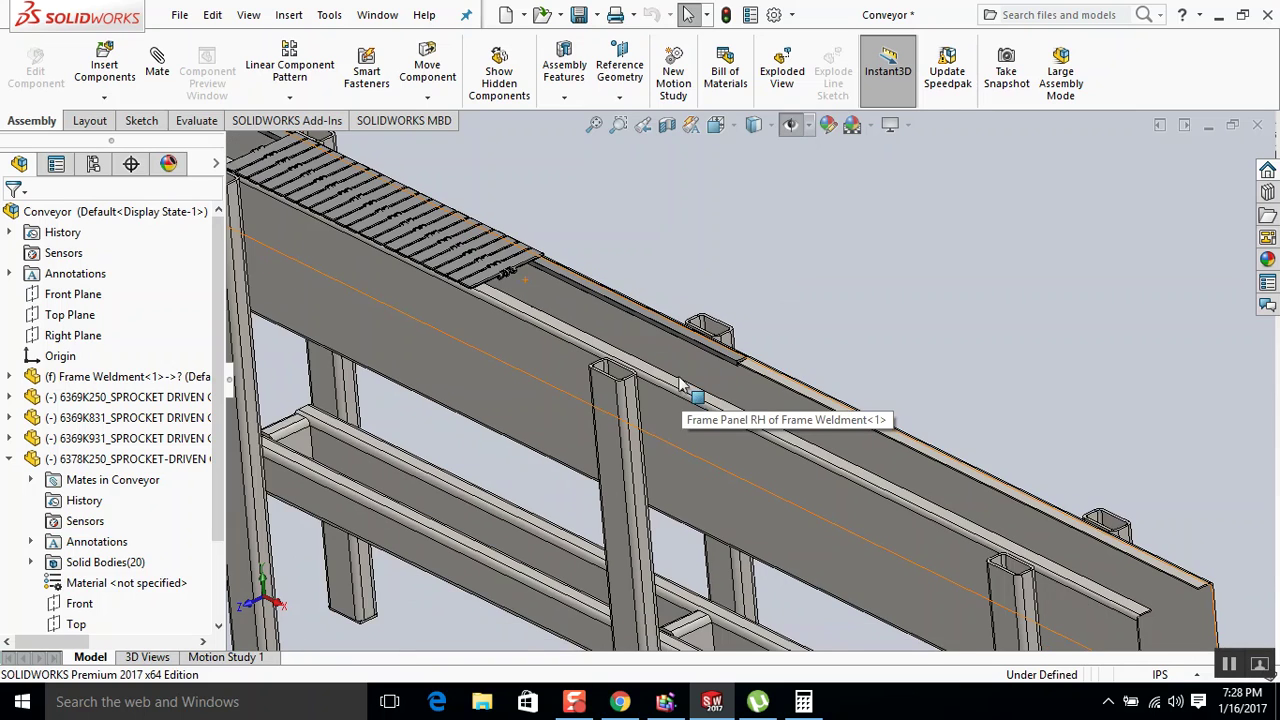
{"action": "middle_click_drag", "start_coordinate": [521, 283], "coordinate": [636, 320]}
{"action": "scroll", "coordinate": [636, 314], "scroll_direction": "down", "scroll_amount": 1}
{"action": "left_click", "coordinate": [640, 316]}
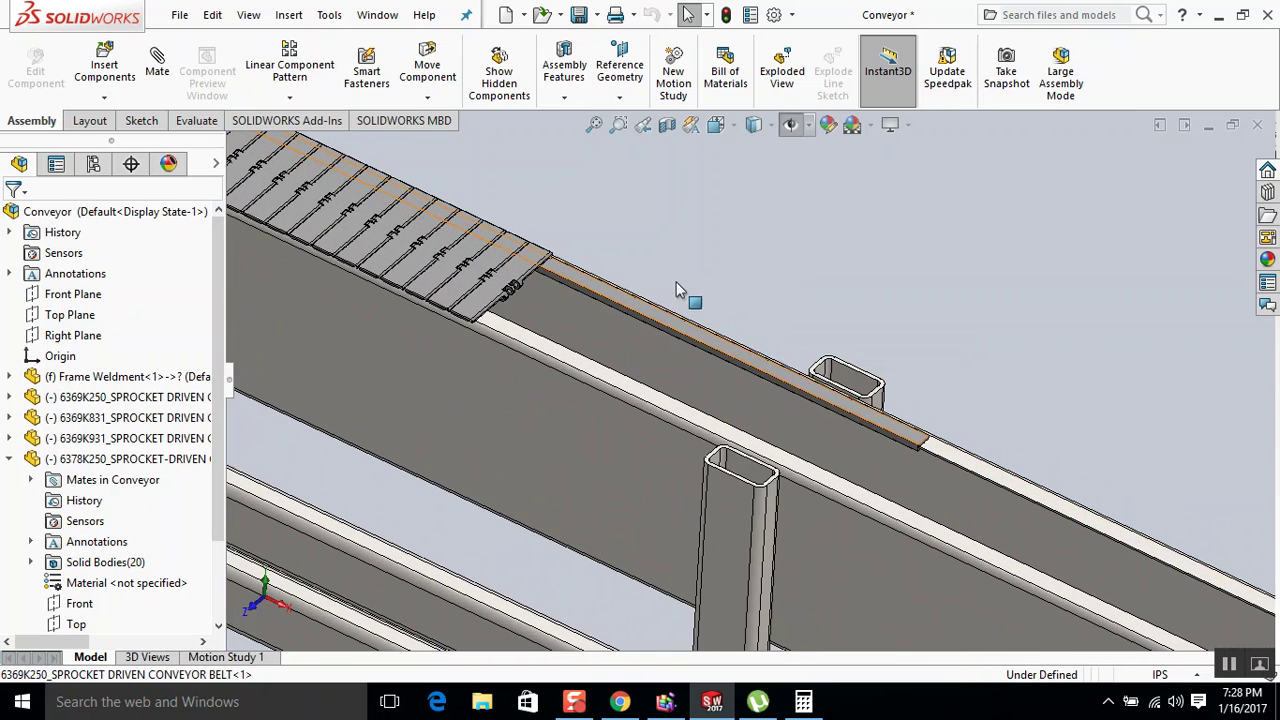
{"action": "left_click_drag", "start_coordinate": [734, 298], "coordinate": [734, 298], "text": "ctrl"}
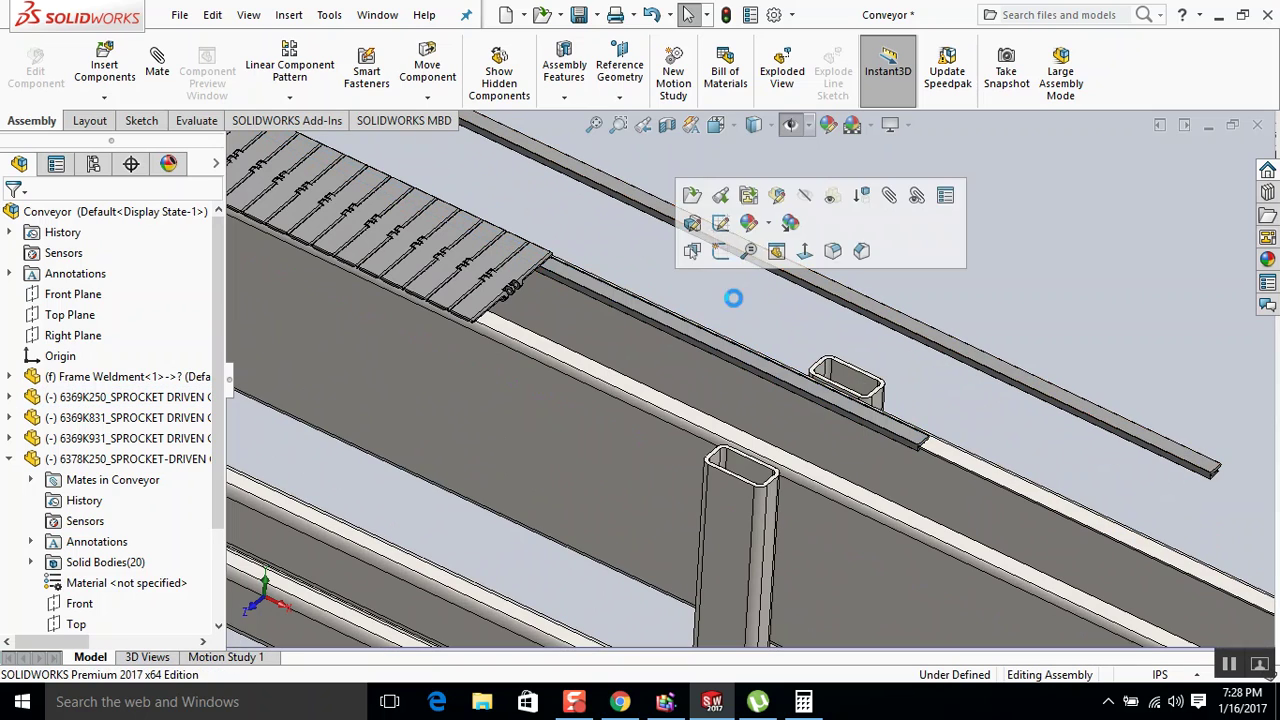
Add a coincident mate between the copied strip's inner channel face and the top flange face of Frame Panel LH.
{"action": "middle_click_drag", "start_coordinate": [876, 345], "coordinate": [631, 306]}
{"action": "scroll", "coordinate": [631, 309], "scroll_direction": "up", "scroll_amount": 2}
{"action": "scroll", "coordinate": [692, 310], "scroll_direction": "down", "scroll_amount": 9}
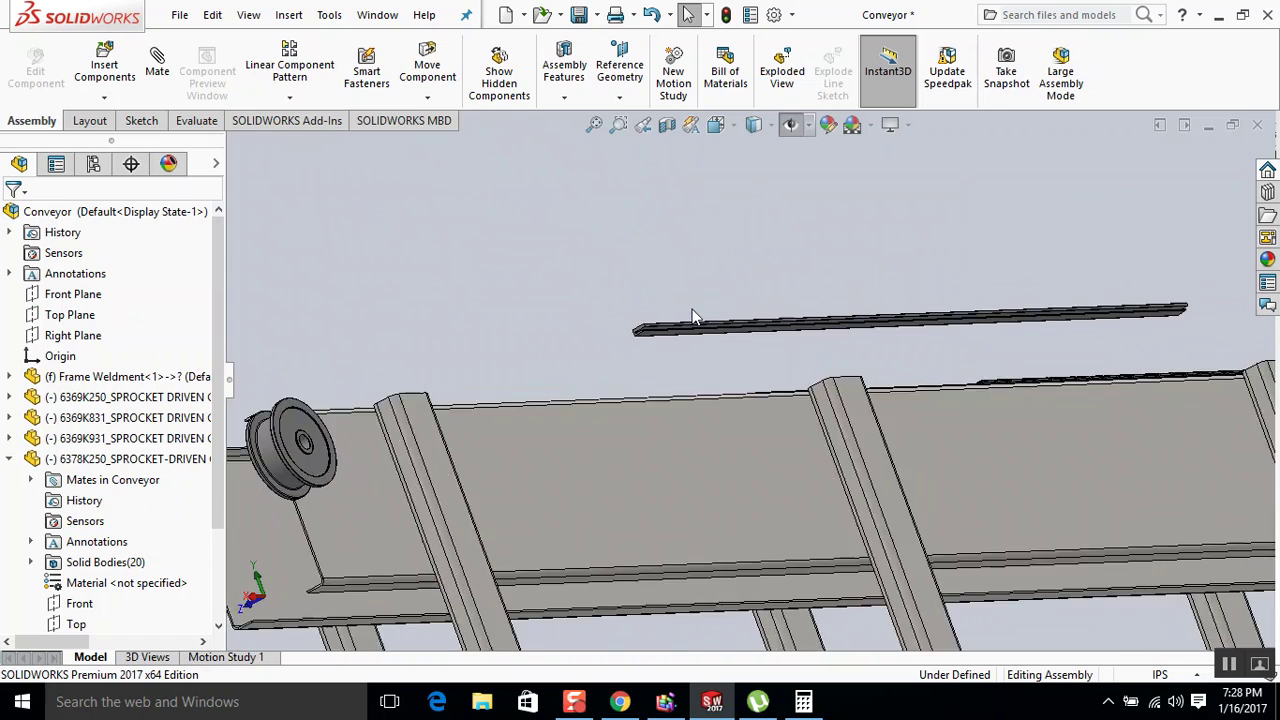
{"action": "left_click", "coordinate": [645, 375]}
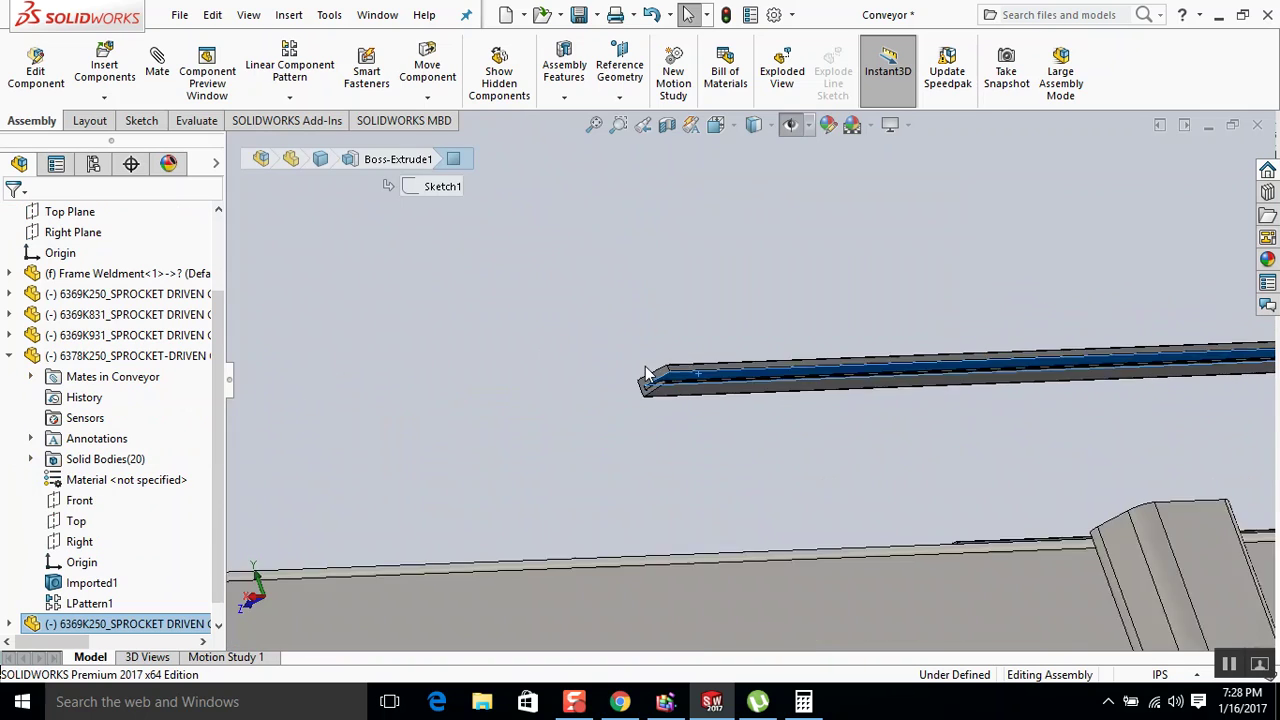
{"action": "mouse_move", "coordinate": [645, 375]}
{"action": "middle_mouse_down"}
{"action": "mouse_move", "coordinate": [700, 450]}
{"action": "mouse_move", "coordinate": [515, 309]}
{"action": "middle_mouse_up"}
{"action": "left_click", "coordinate": [481, 308]}
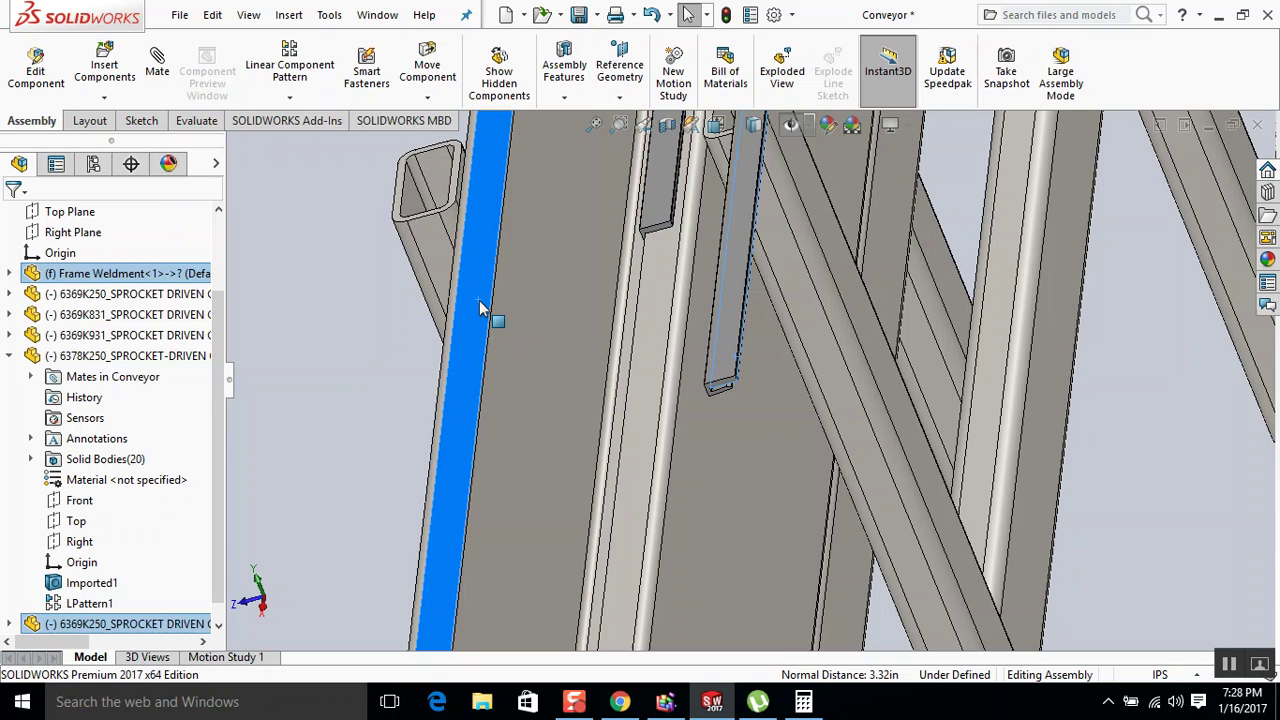
{"action": "left_click", "coordinate": [460, 279]}
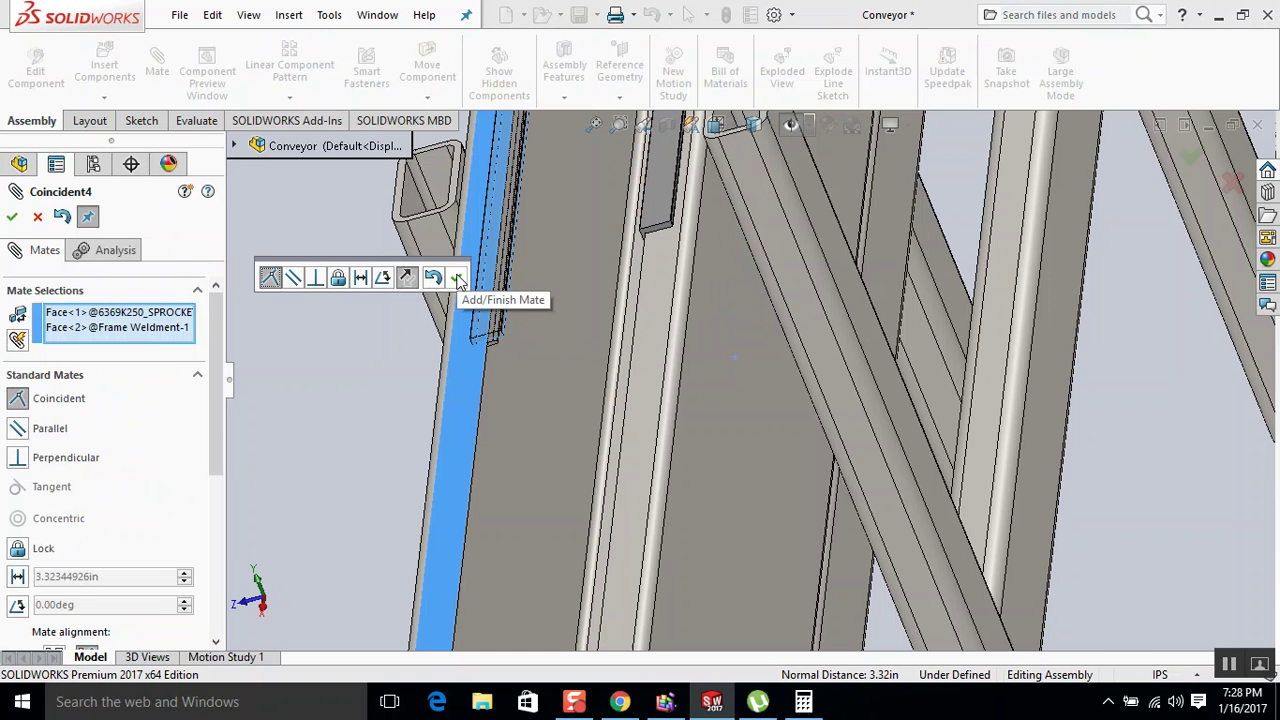
{"action": "left_click", "coordinate": [458, 281]}
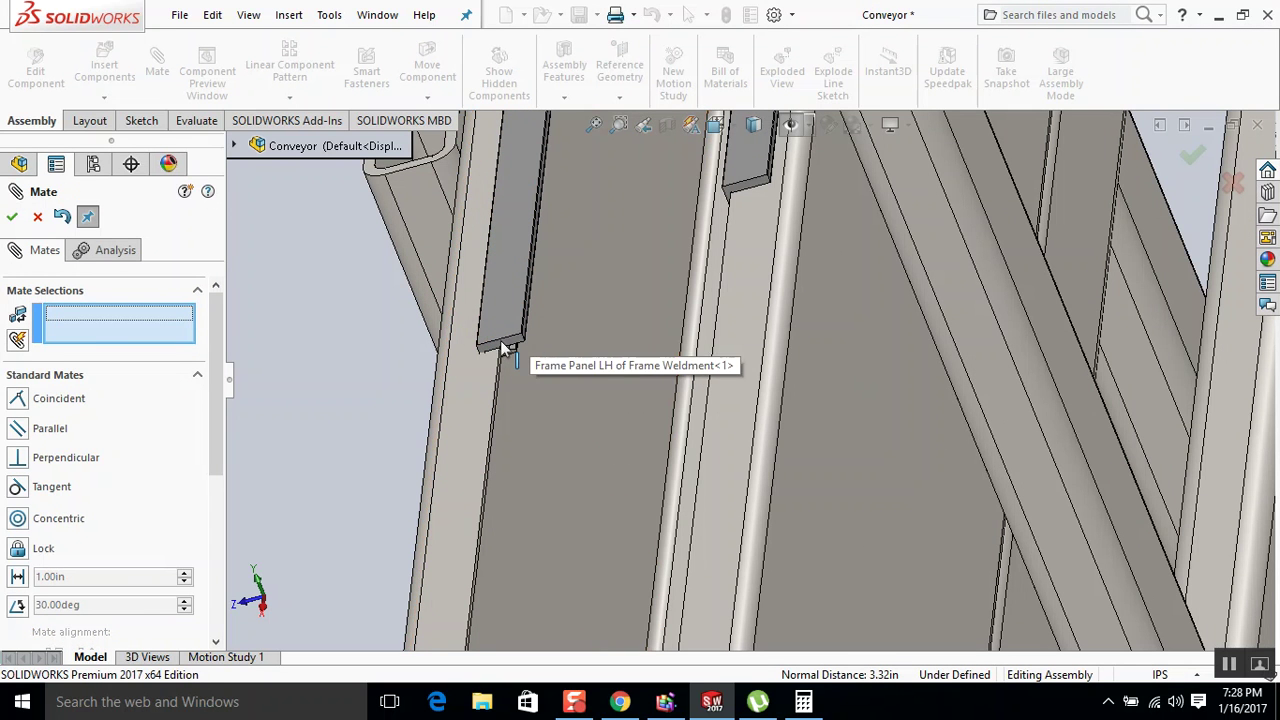
Mate the copied strip's inner slot wall coincident with the LH panel flange's thin edge face, using flipped alignment.
{"action": "left_click_drag", "start_coordinate": [505, 345], "coordinate": [590, 318]}
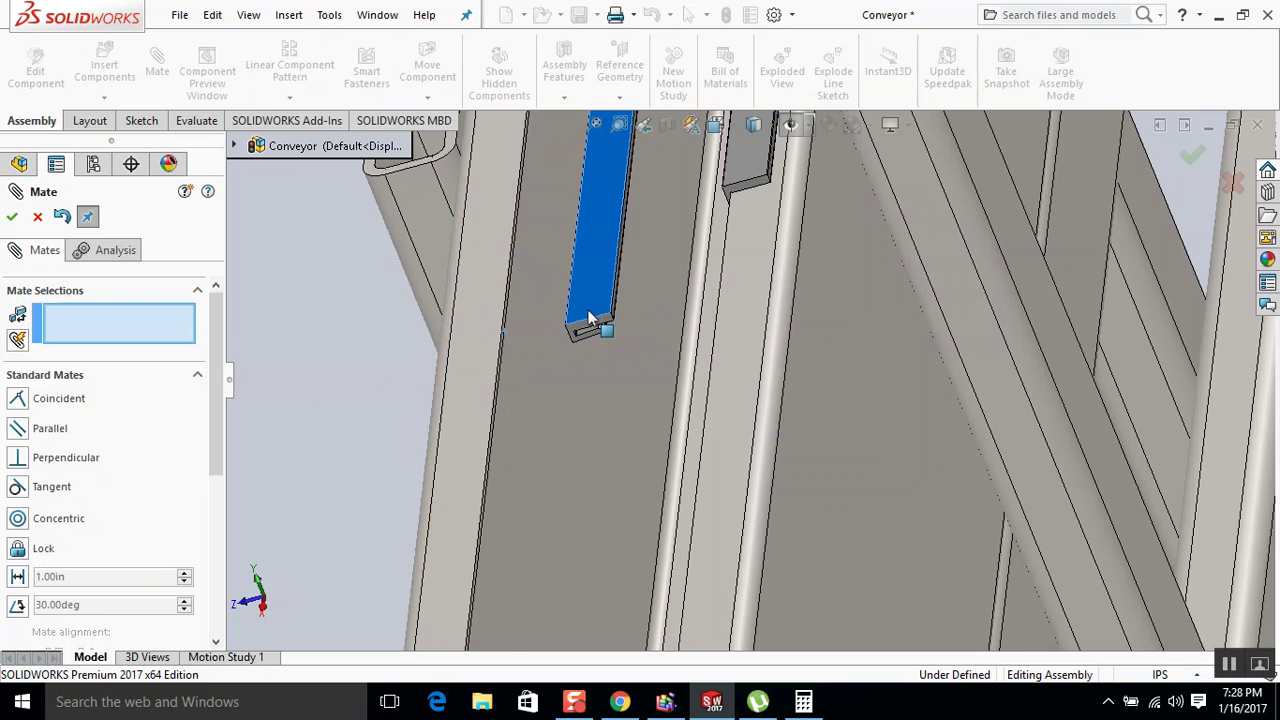
{"action": "scroll", "coordinate": [591, 329], "scroll_direction": "down", "scroll_amount": 5}
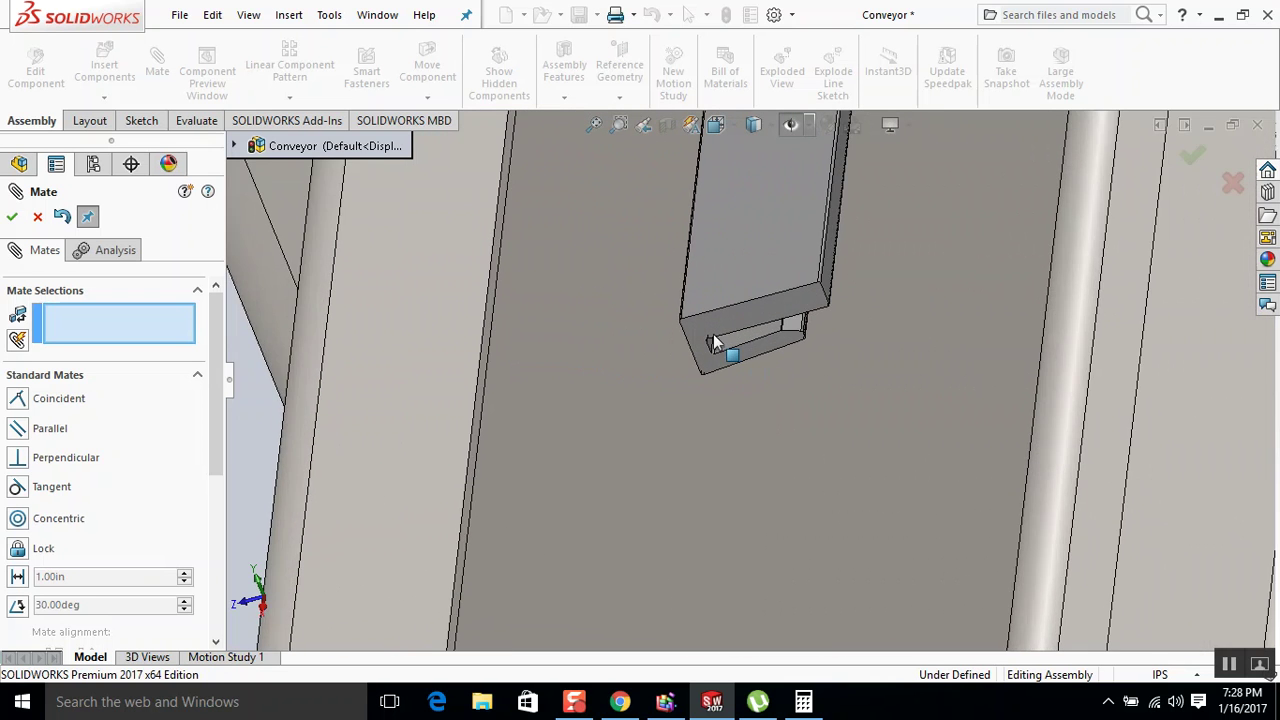
{"action": "scroll", "coordinate": [713, 340], "scroll_direction": "down", "scroll_amount": 5}
{"action": "left_click", "coordinate": [720, 365]}
{"action": "scroll", "coordinate": [705, 370], "scroll_direction": "up", "scroll_amount": 4}
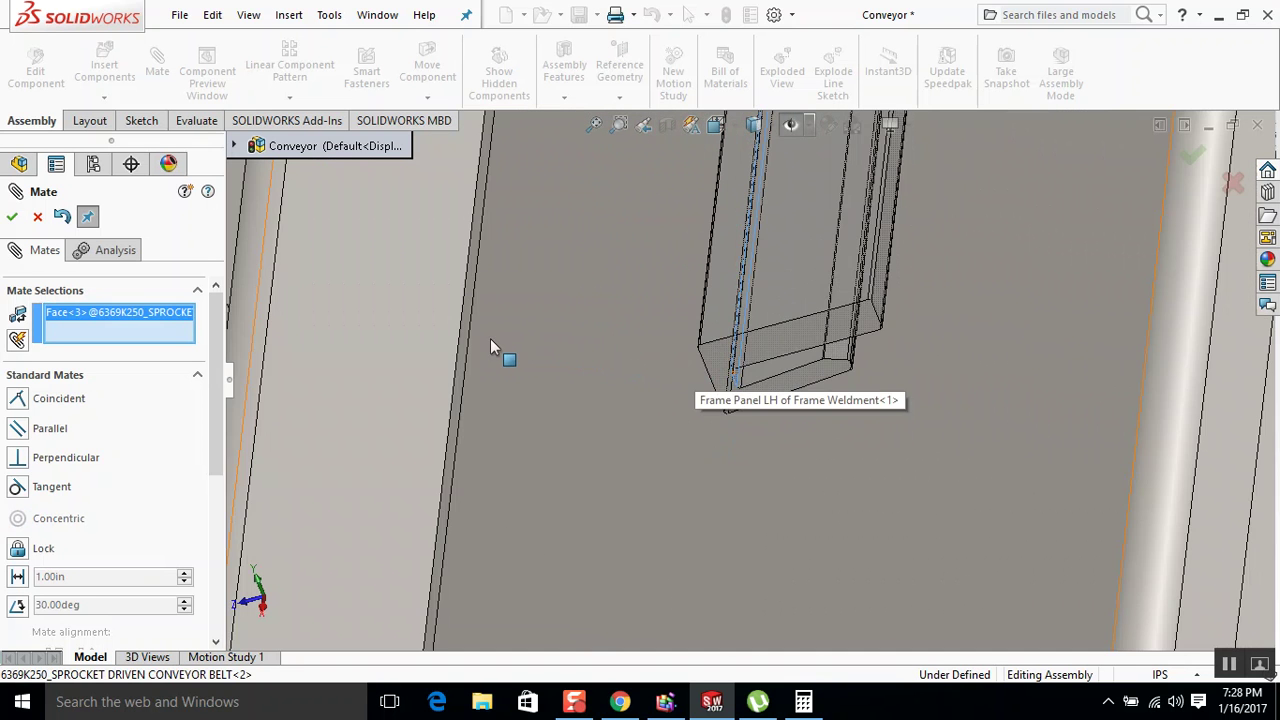
{"action": "left_click", "coordinate": [493, 350]}
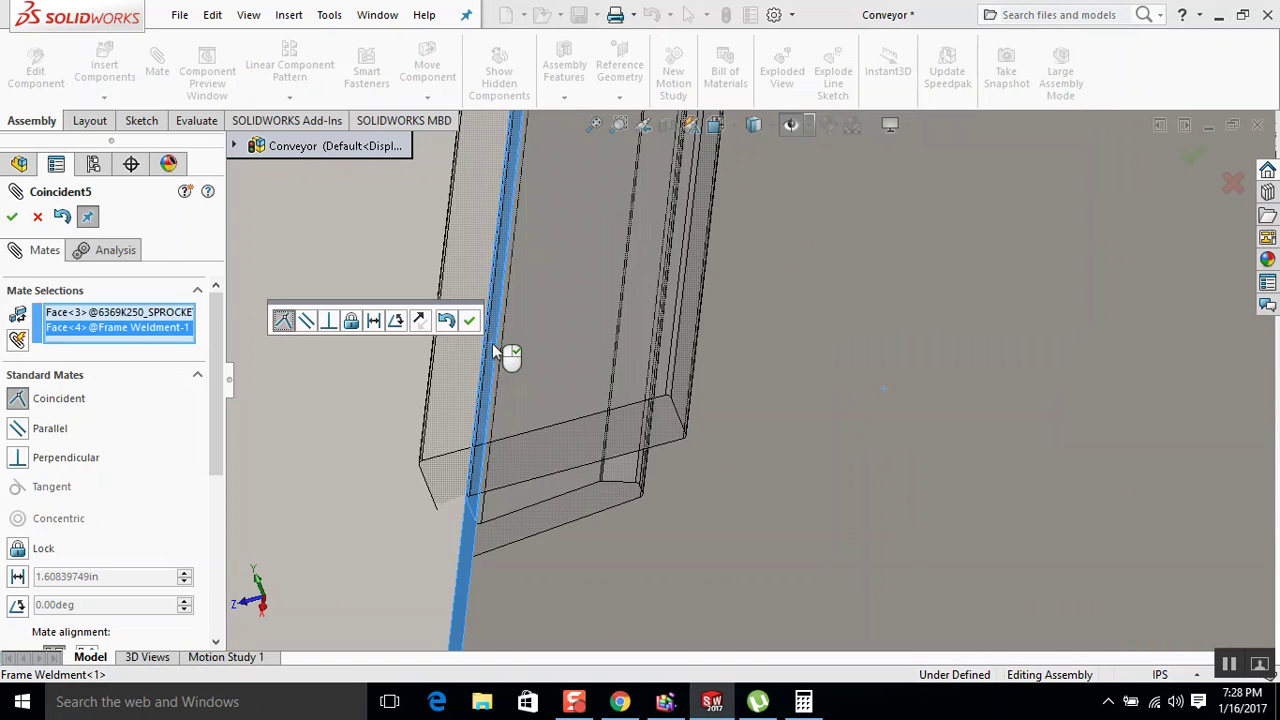
{"action": "left_click", "coordinate": [420, 322]}
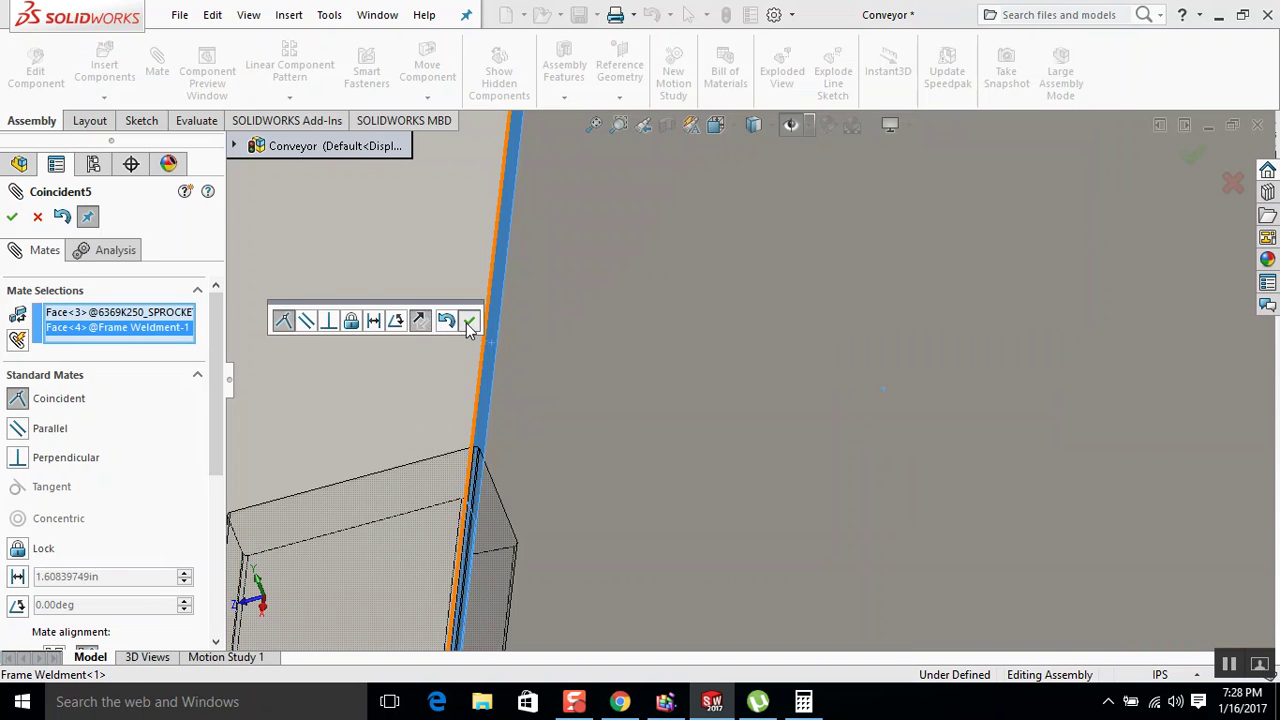
{"action": "left_click", "coordinate": [469, 321]}
Mate the end face of the 6369K250 strip on Frame Panel RH coincident with the matching end face of the LH strip.
{"action": "scroll", "coordinate": [507, 427], "scroll_direction": "up", "scroll_amount": 4}
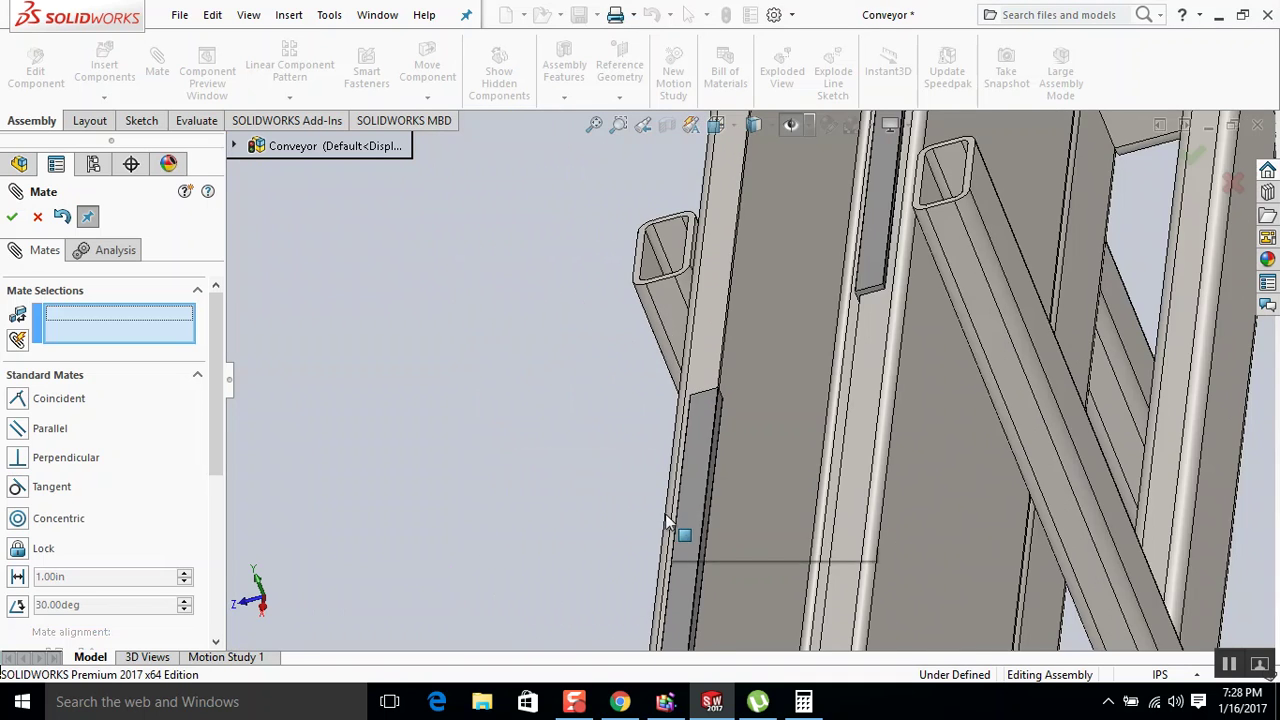
{"action": "scroll", "coordinate": [668, 522], "scroll_direction": "down", "scroll_amount": 8}
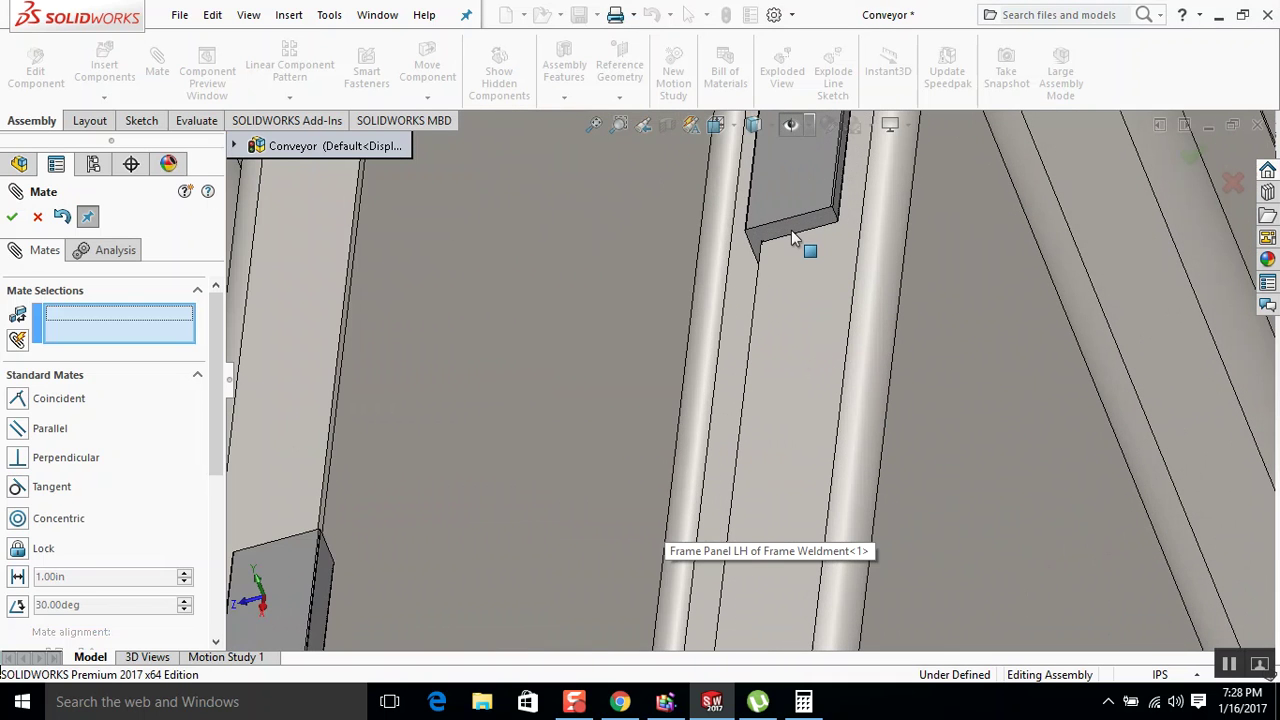
{"action": "left_click", "coordinate": [791, 230]}
{"action": "scroll", "coordinate": [620, 425], "scroll_direction": "up", "scroll_amount": 5}
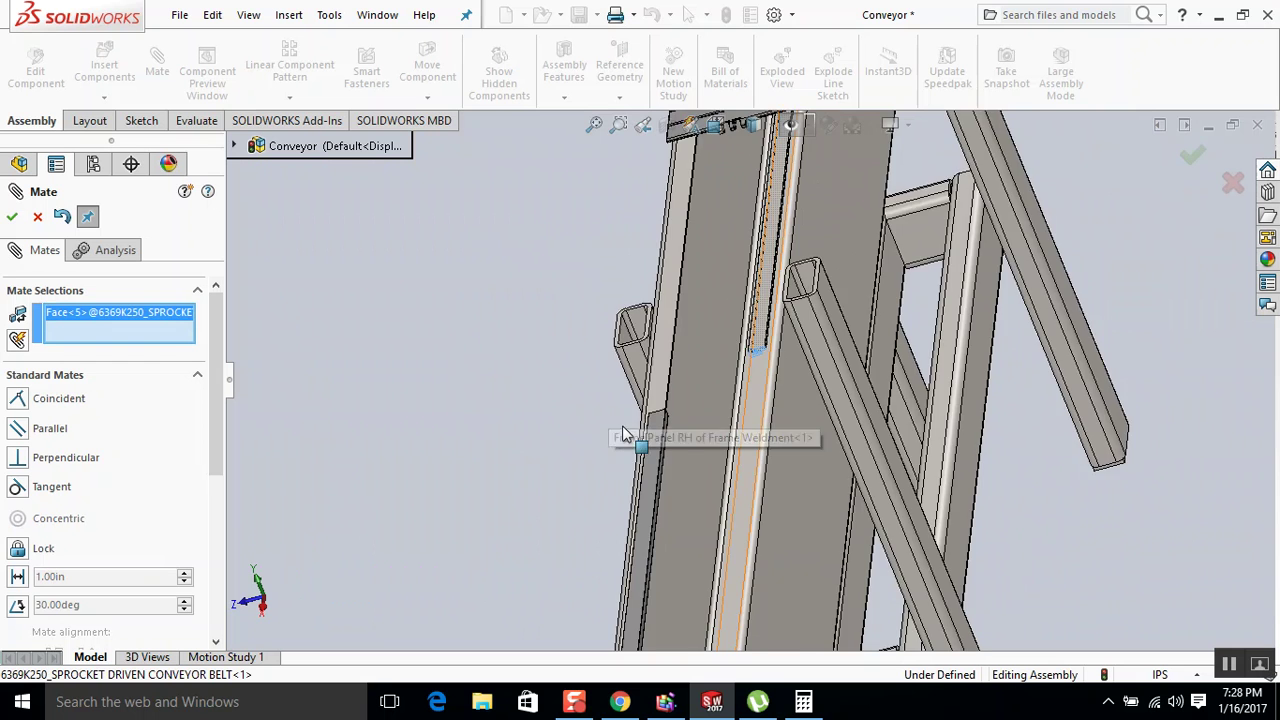
{"action": "scroll", "coordinate": [674, 508], "scroll_direction": "up", "scroll_amount": 4}
{"action": "scroll", "coordinate": [672, 518], "scroll_direction": "down", "scroll_amount": 6}
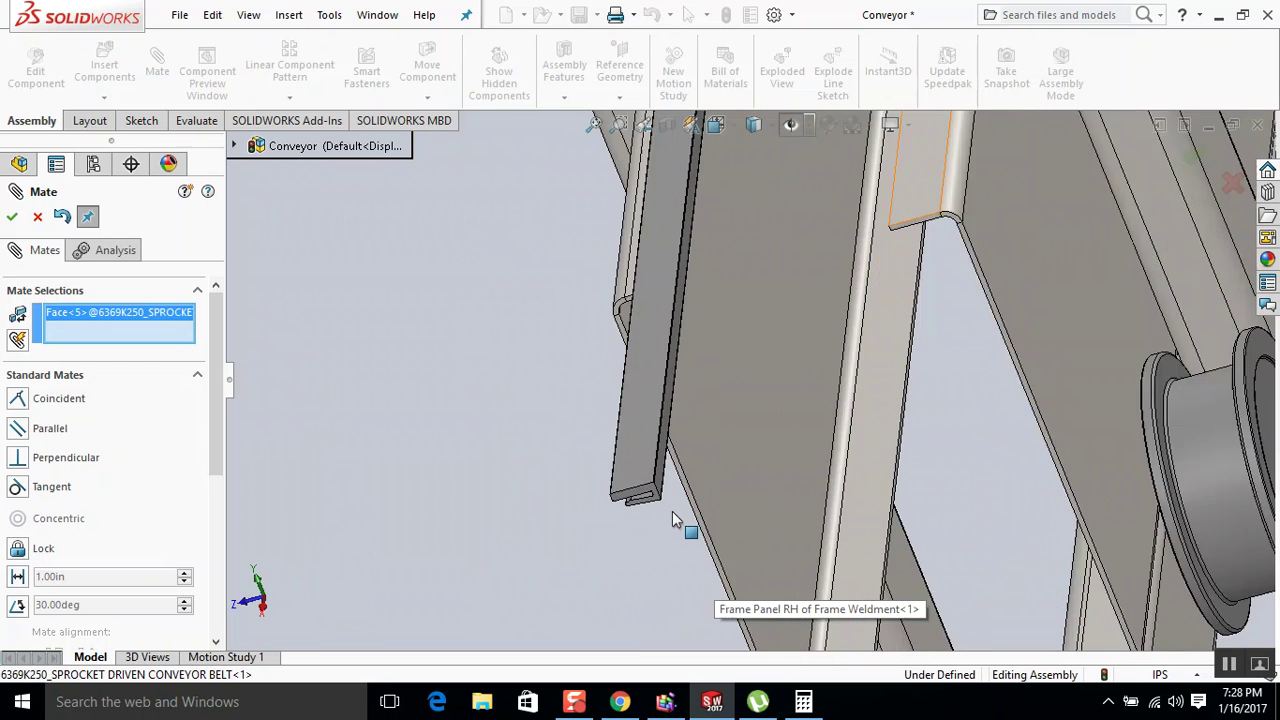
{"action": "scroll", "coordinate": [648, 432], "scroll_direction": "down", "scroll_amount": 2}
{"action": "left_click", "coordinate": [650, 450]}
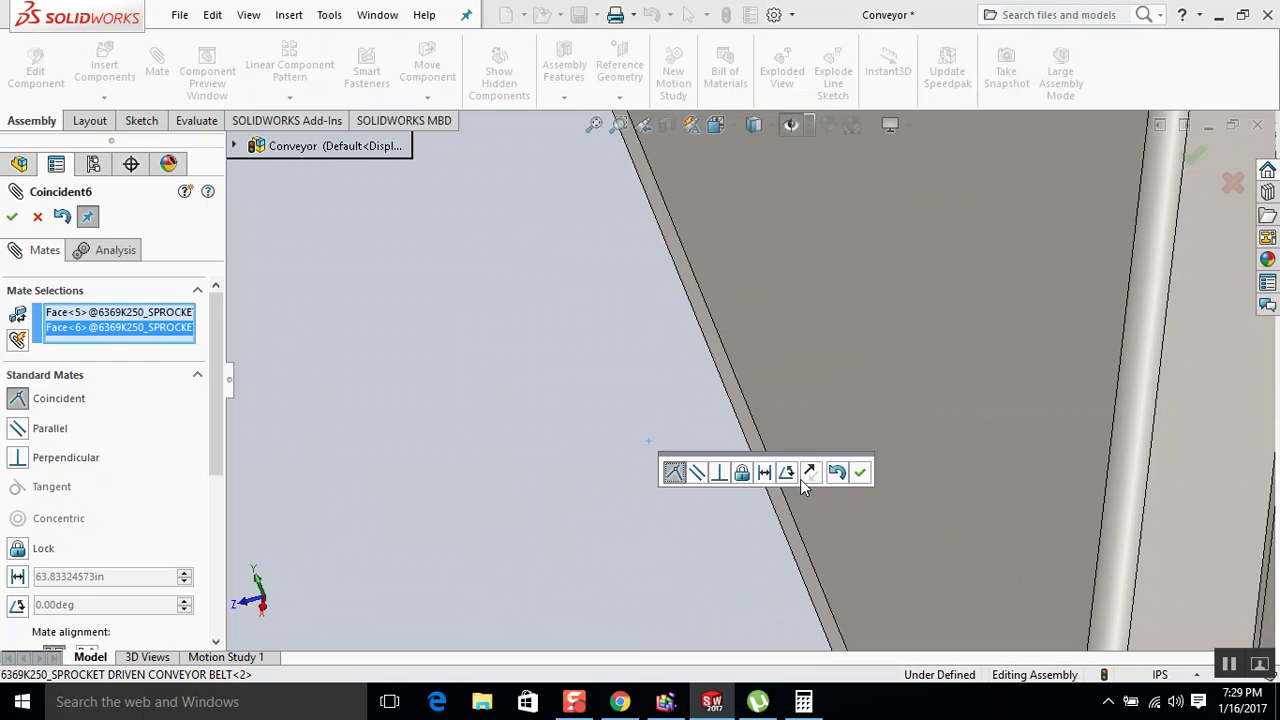
{"action": "left_click", "coordinate": [859, 475]}
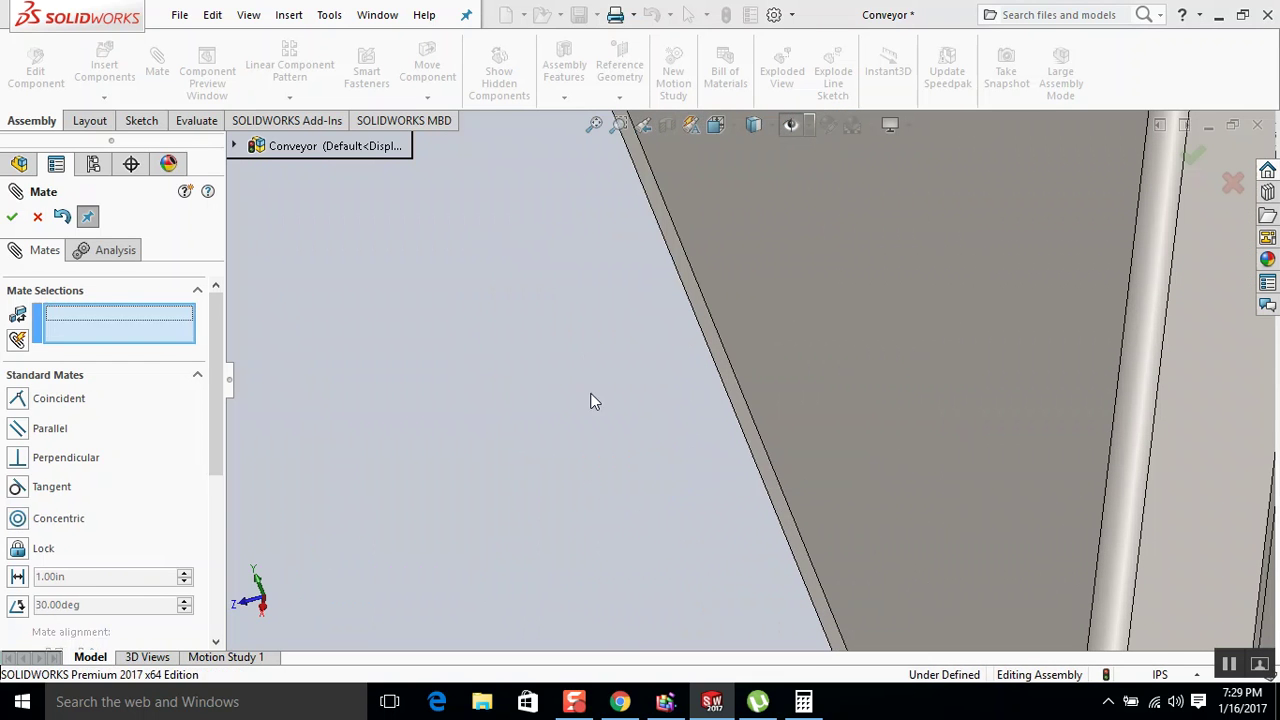
{"action": "left_click", "coordinate": [13, 218]}
Place a third copy of the 6369K250 strip in free space beside the LH side of the frame.
{"action": "scroll", "coordinate": [517, 346], "scroll_direction": "up", "scroll_amount": 6}
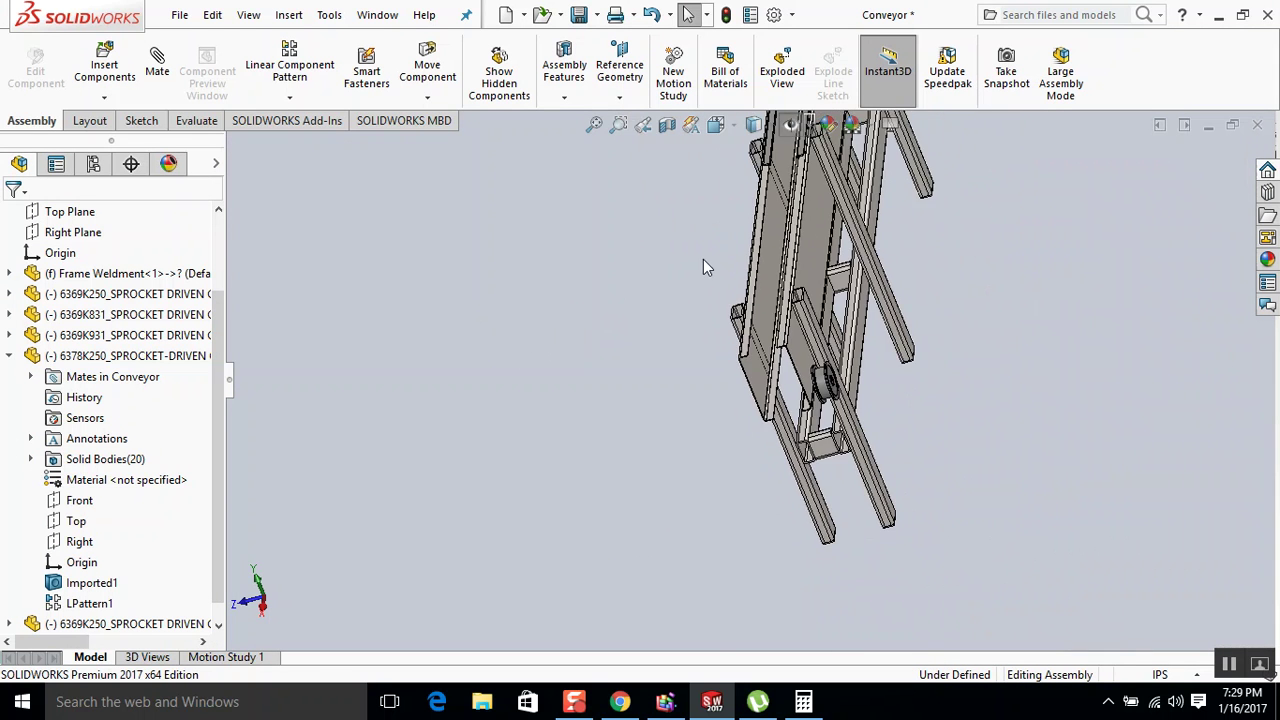
{"action": "scroll", "coordinate": [703, 262], "scroll_direction": "down", "scroll_amount": 6}
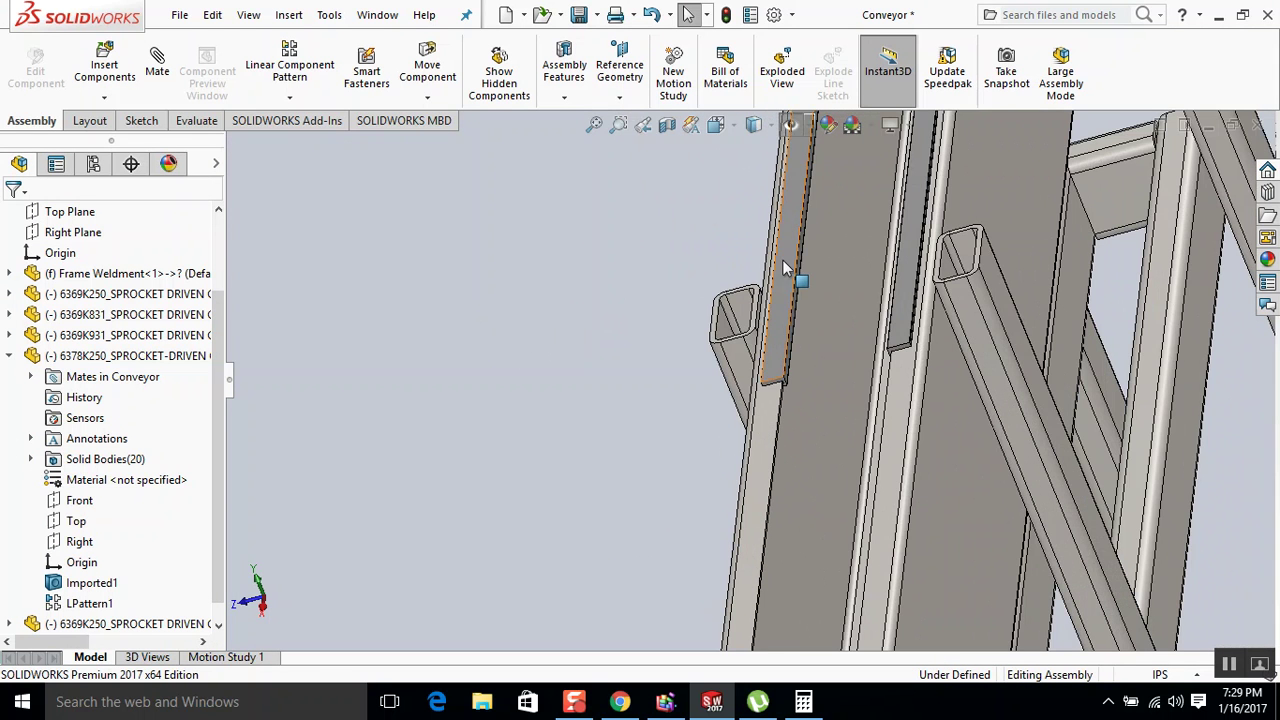
{"action": "left_click", "coordinate": [785, 268]}
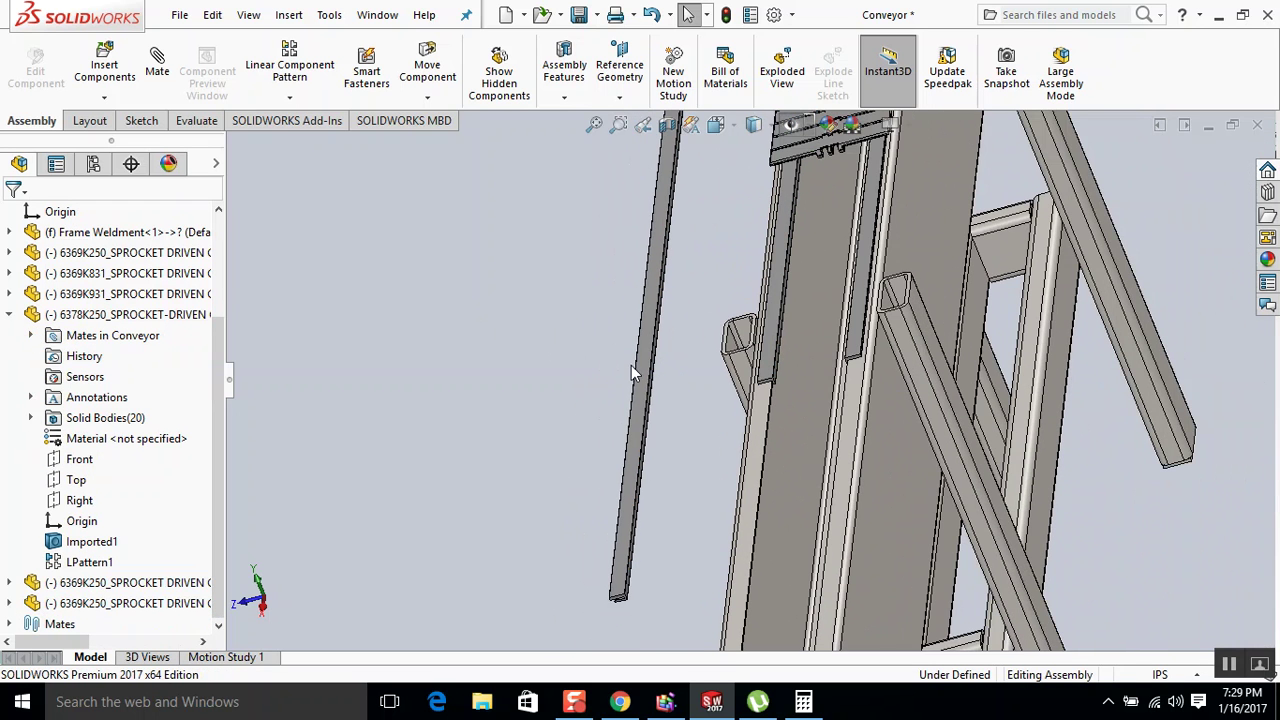
Add a coincident mate between the third strip's end face and the end face of the strip on the LH panel's top flange.
{"action": "scroll", "coordinate": [616, 541], "scroll_direction": "down", "scroll_amount": 8}
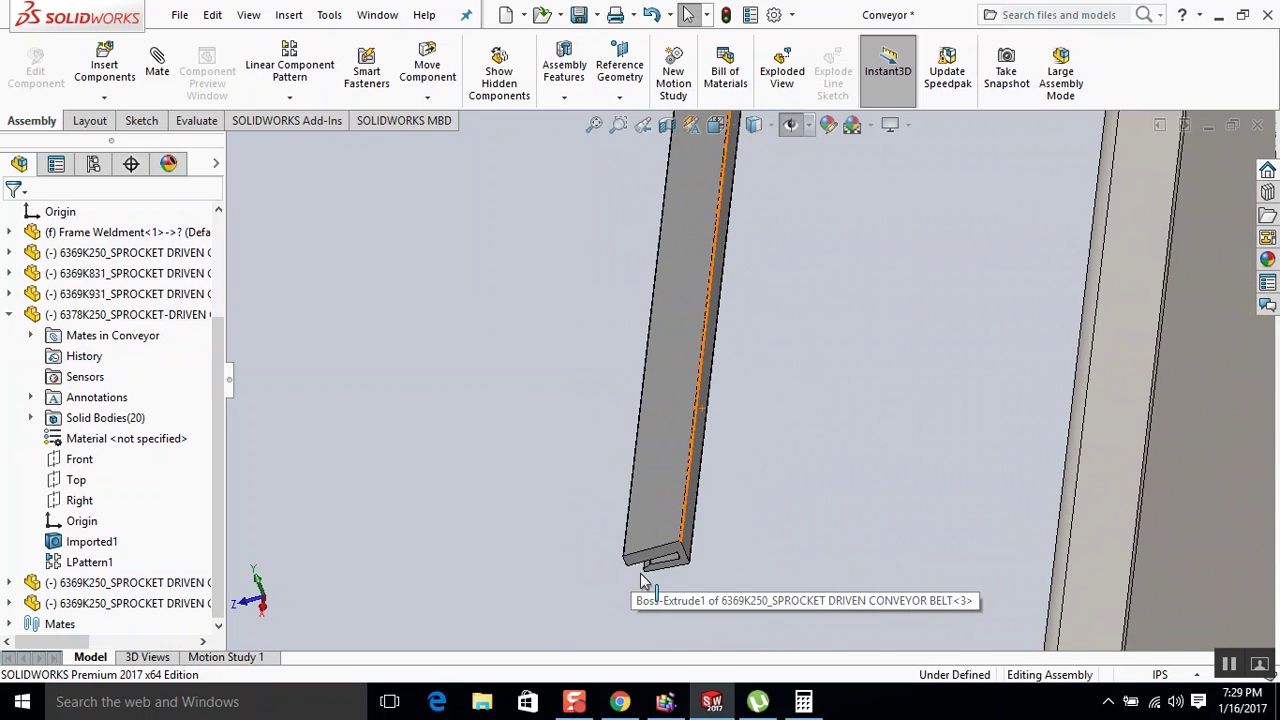
{"action": "left_click", "coordinate": [662, 538]}
{"action": "scroll", "coordinate": [685, 485], "scroll_direction": "up", "scroll_amount": 8}
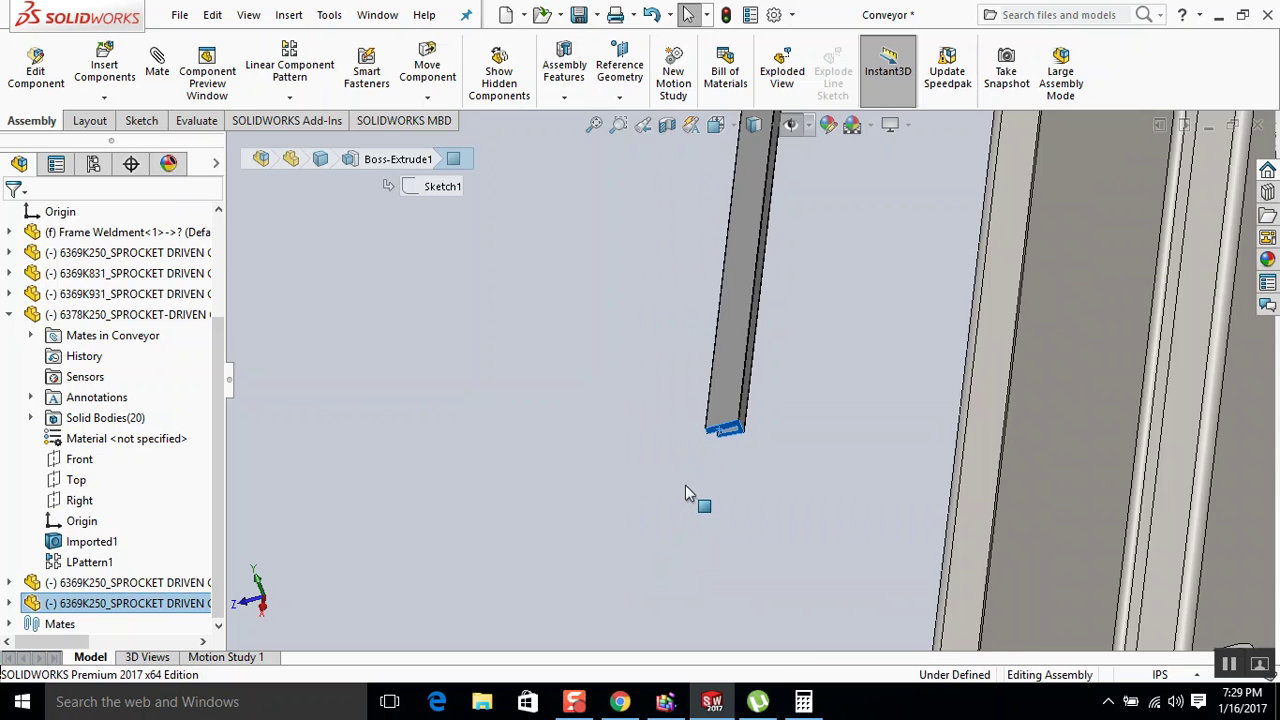
{"action": "scroll", "coordinate": [824, 285], "scroll_direction": "down", "scroll_amount": 5}
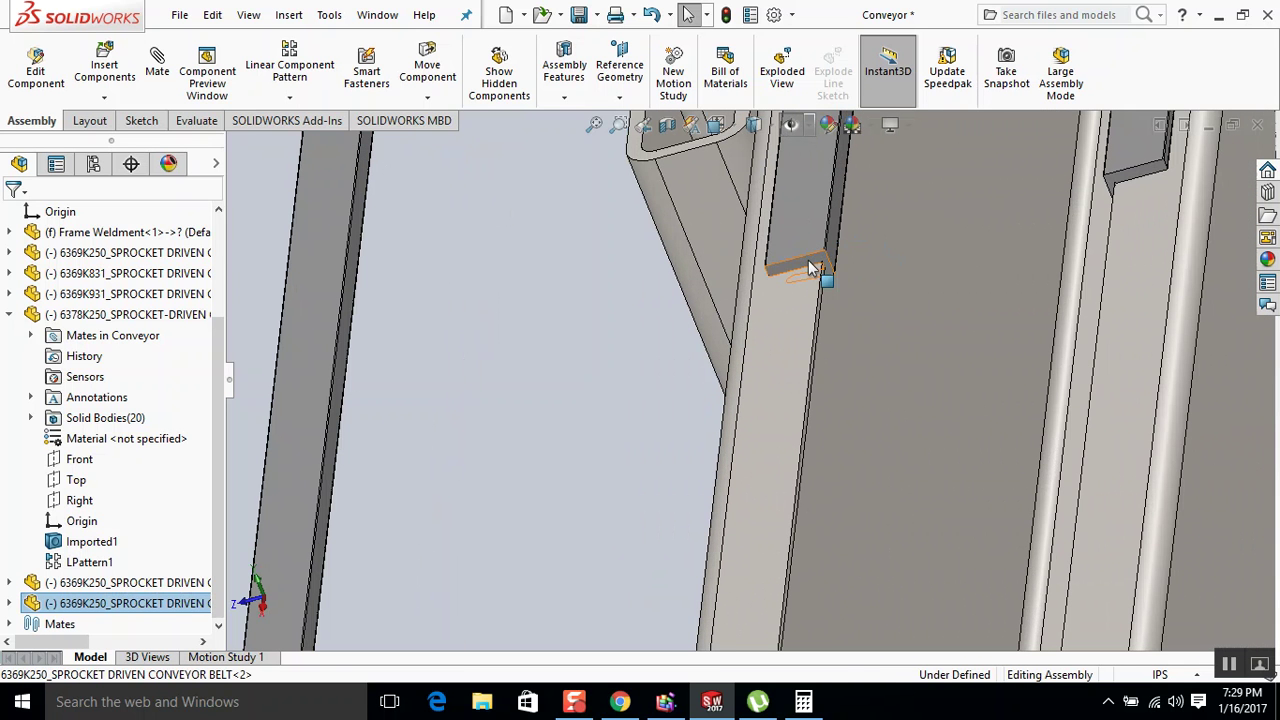
{"action": "key", "text": "m"}
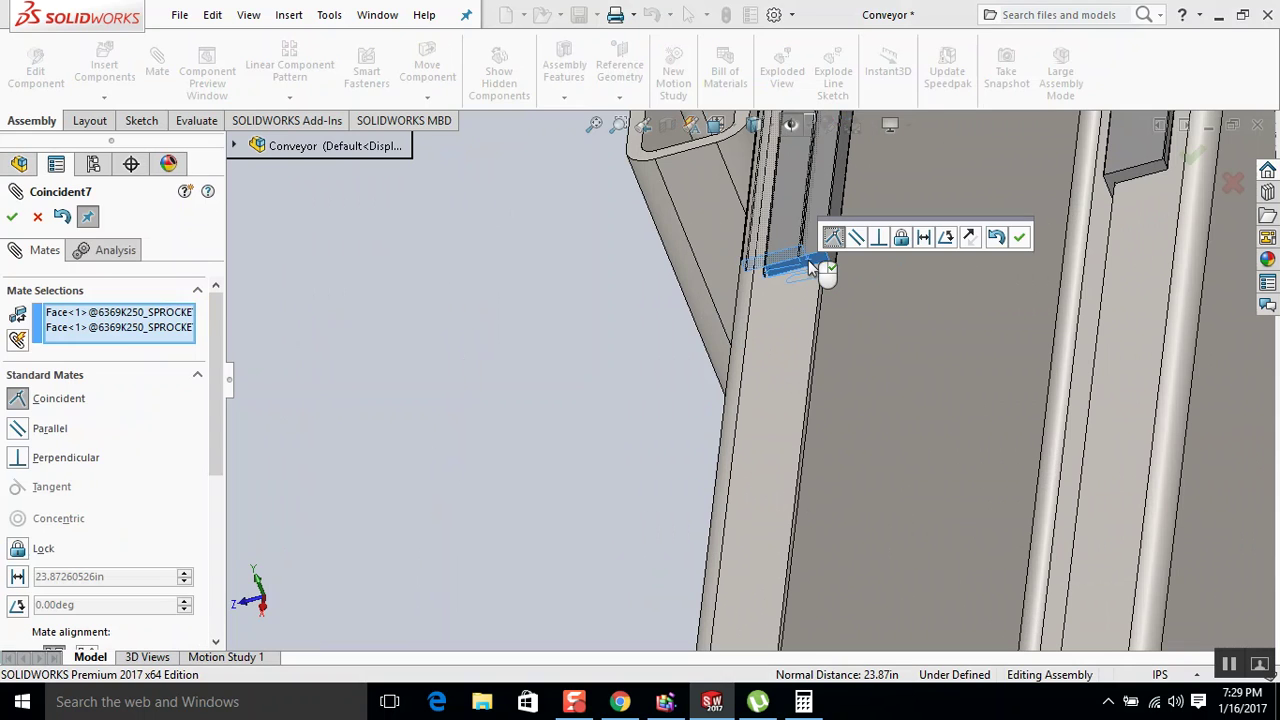
{"action": "left_click", "coordinate": [1018, 238]}
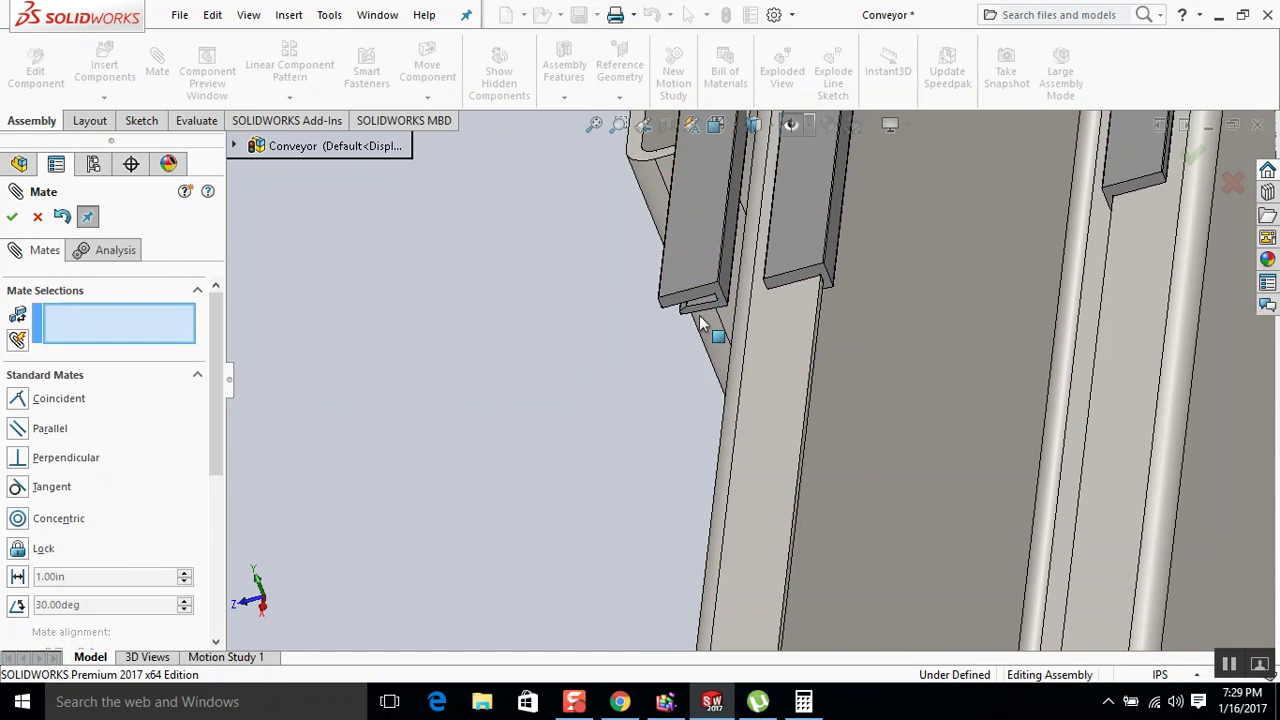
Mate the third strip's inner channel face coincident with the inner face of Frame Panel LH's bottom flange.
{"action": "middle_click_drag", "start_coordinate": [677, 331], "coordinate": [694, 197]}
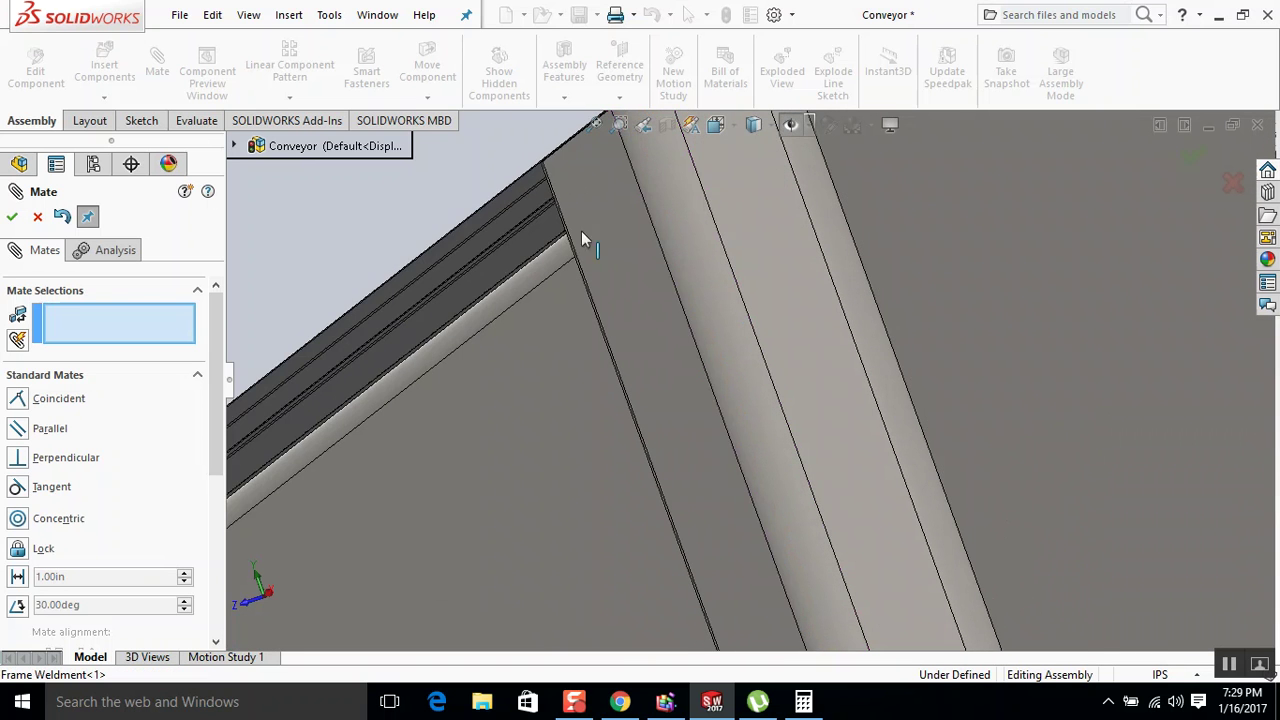
{"action": "mouse_move", "coordinate": [560, 238]}
{"action": "middle_mouse_down"}
{"action": "mouse_move", "coordinate": [486, 255]}
{"action": "mouse_move", "coordinate": [548, 258]}
{"action": "middle_mouse_up"}
{"action": "scroll", "coordinate": [523, 226], "scroll_direction": "up", "scroll_amount": 2}
{"action": "scroll", "coordinate": [741, 197], "scroll_direction": "down", "scroll_amount": 3}
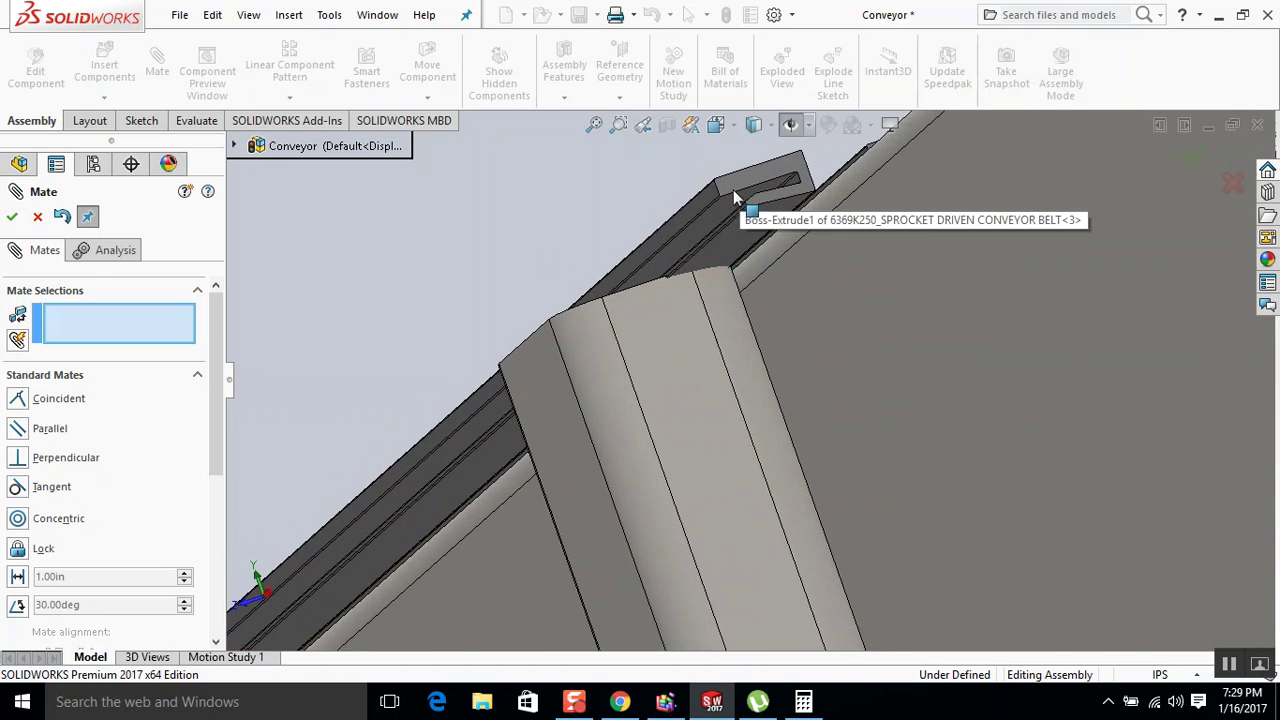
{"action": "left_click", "coordinate": [735, 224]}
{"action": "middle_click_drag", "start_coordinate": [726, 225], "coordinate": [640, 297]}
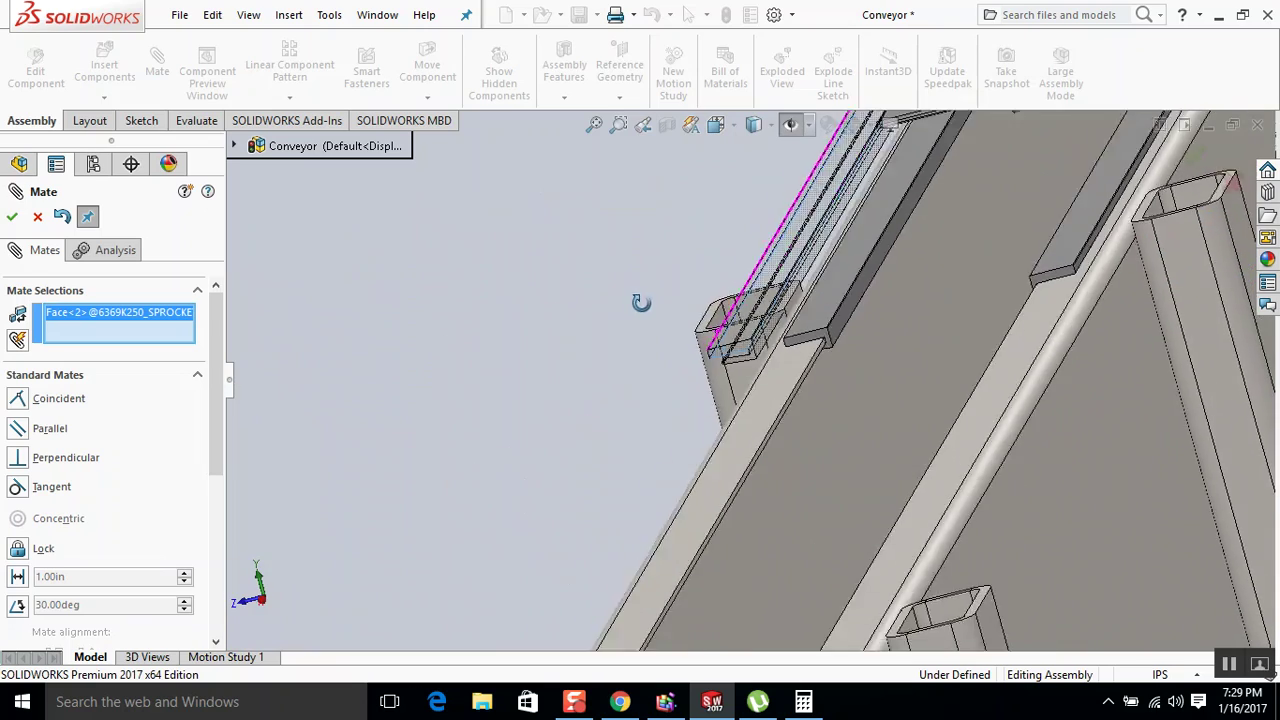
{"action": "scroll", "coordinate": [757, 358], "scroll_direction": "down", "scroll_amount": 2}
{"action": "scroll", "coordinate": [789, 401], "scroll_direction": "up", "scroll_amount": 3}
{"action": "middle_click_drag", "start_coordinate": [789, 401], "coordinate": [796, 382]}
{"action": "scroll", "coordinate": [799, 445], "scroll_direction": "down", "scroll_amount": 5}
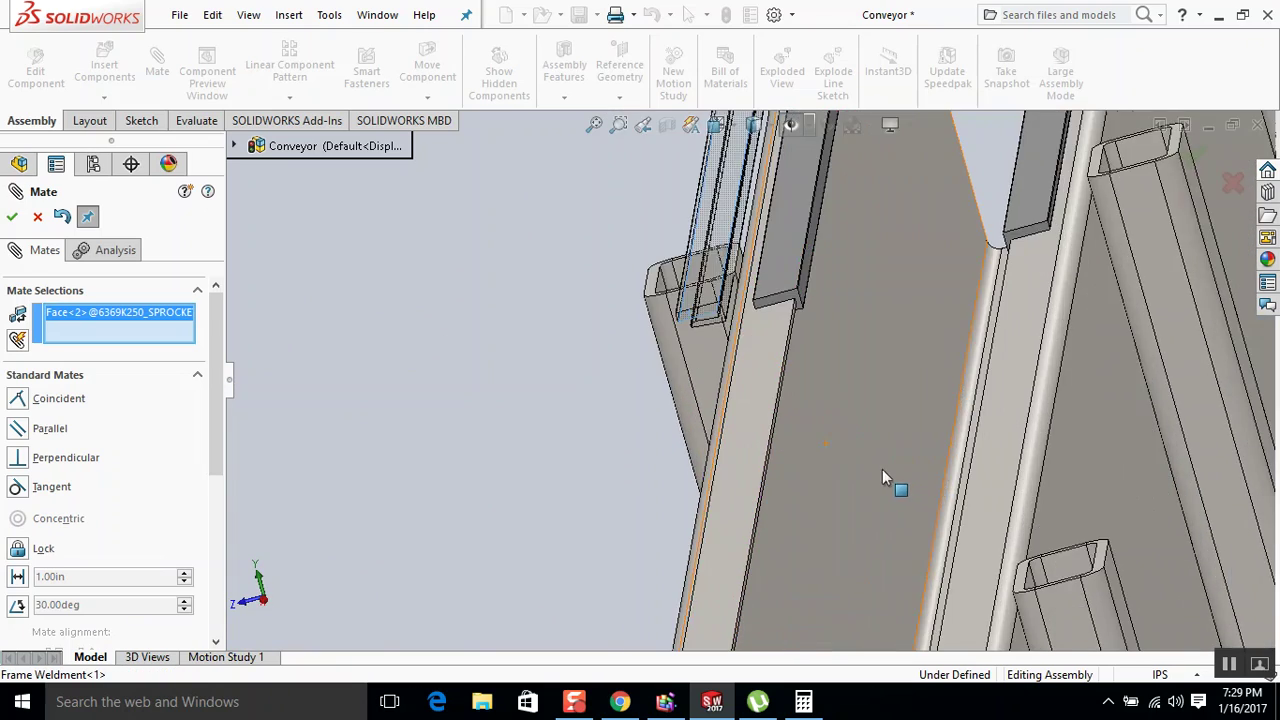
{"action": "middle_click_drag", "start_coordinate": [938, 458], "coordinate": [937, 450]}
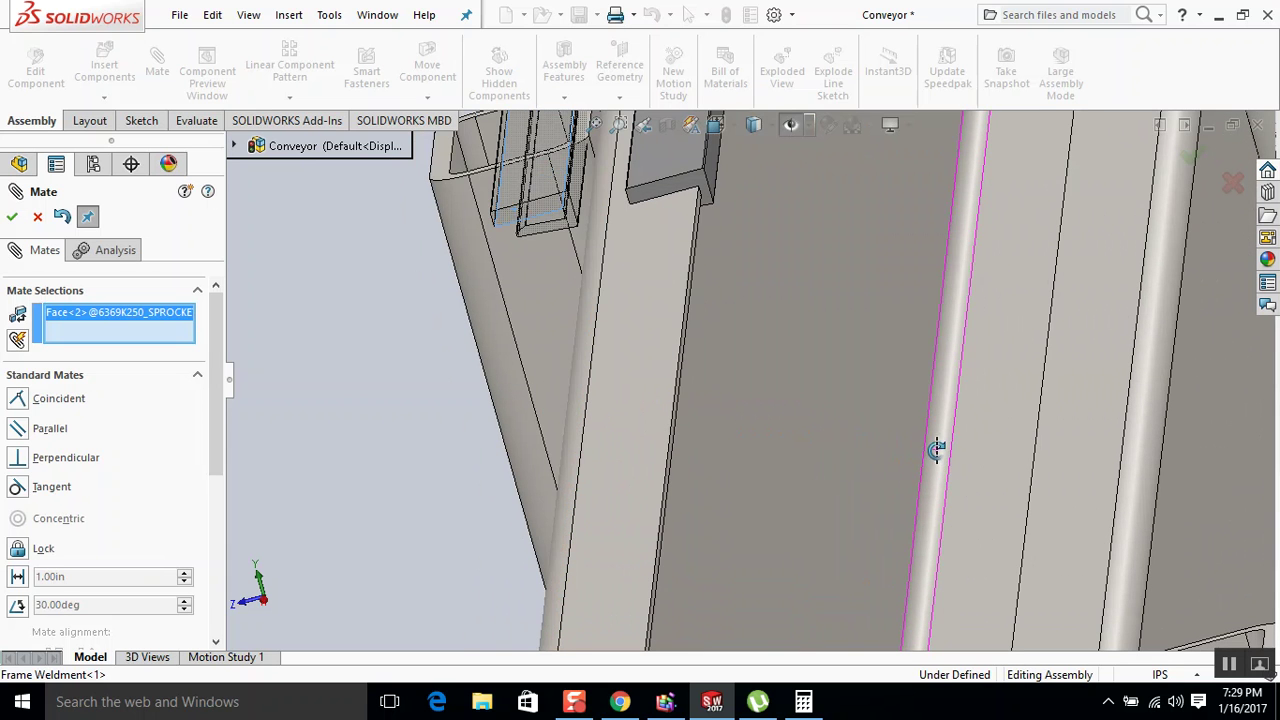
{"action": "left_click", "coordinate": [988, 444]}
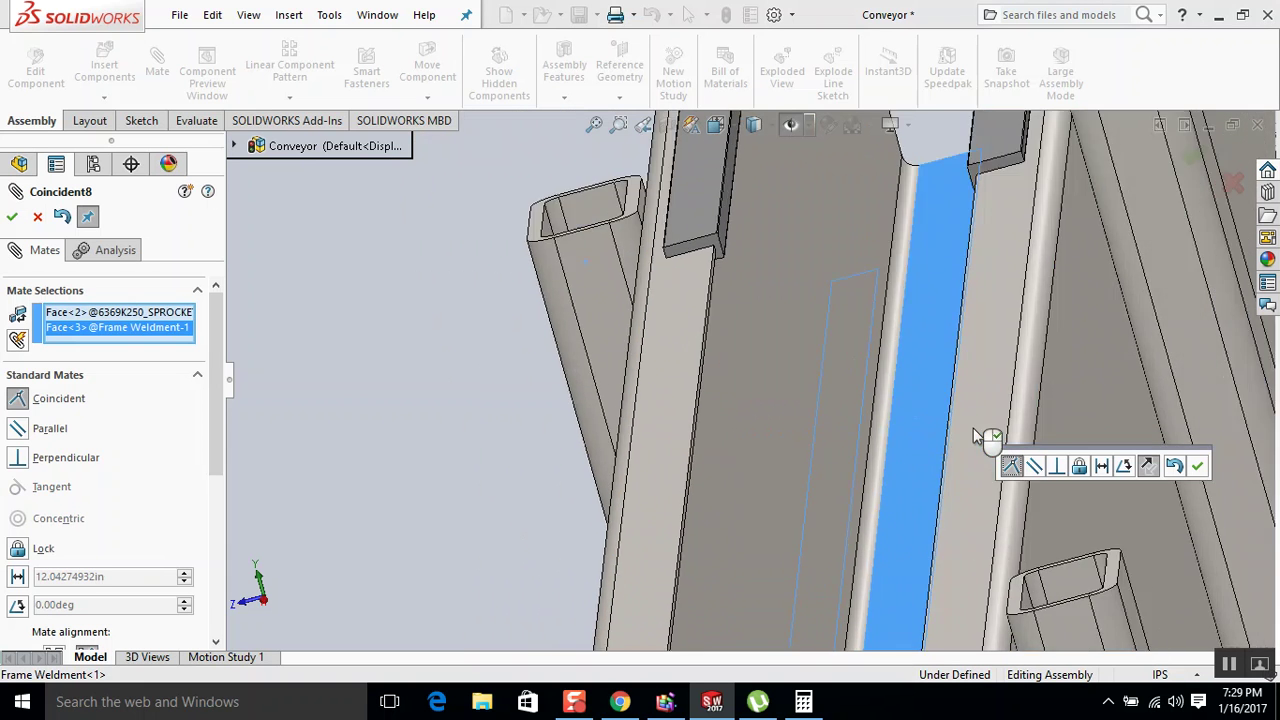
{"action": "left_click", "coordinate": [1199, 467]}
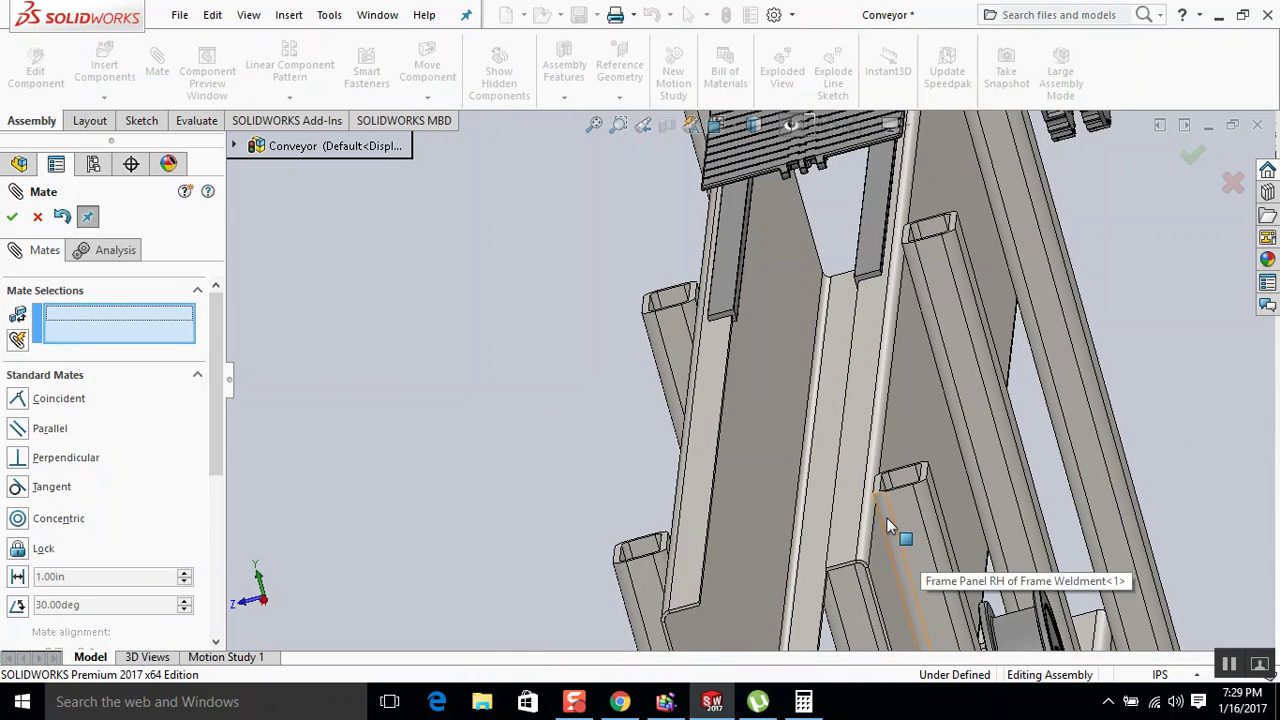
Examine the frame from below to find where the third strip sits relative to the panels' bottom flanges.
{"action": "left_click_drag", "start_coordinate": [886, 518], "coordinate": [895, 451]}
{"action": "scroll", "coordinate": [895, 451], "scroll_direction": "down", "scroll_amount": 3}
{"action": "scroll", "coordinate": [760, 350], "scroll_direction": "up", "scroll_amount": 1}
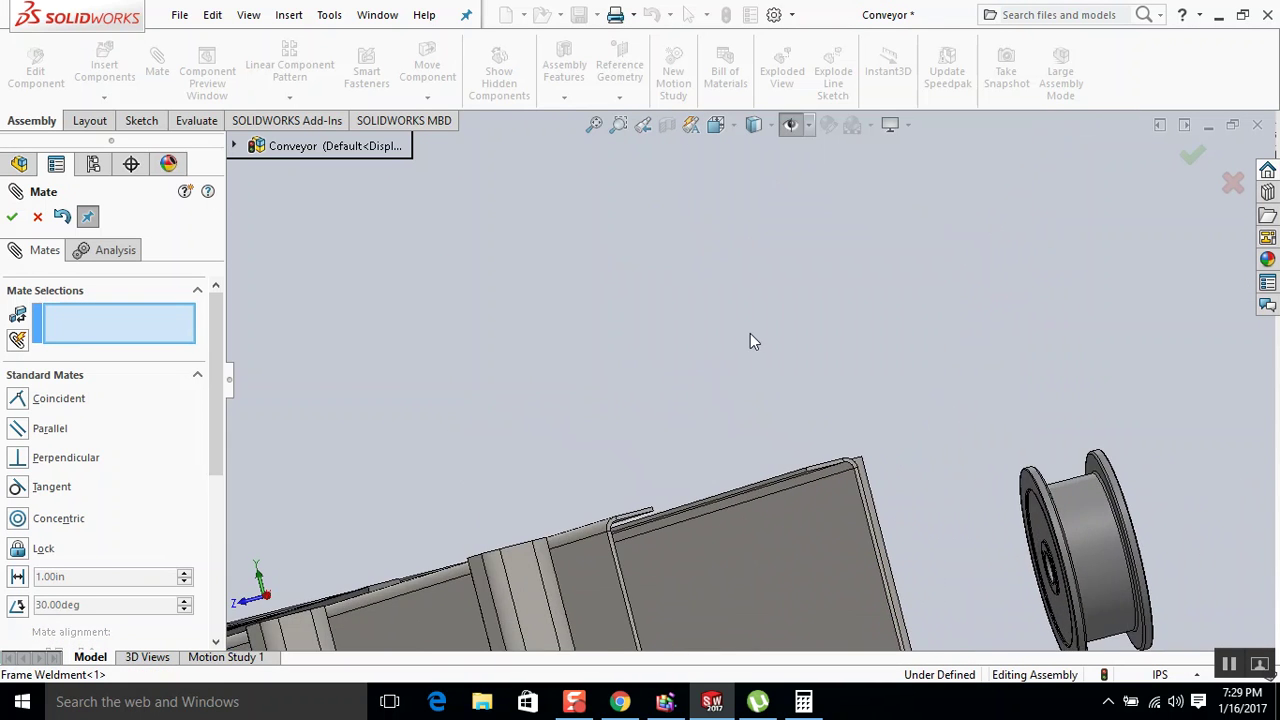
{"action": "middle_click_drag", "start_coordinate": [753, 341], "coordinate": [671, 429]}
{"action": "scroll", "coordinate": [643, 269], "scroll_direction": "up", "scroll_amount": 10}
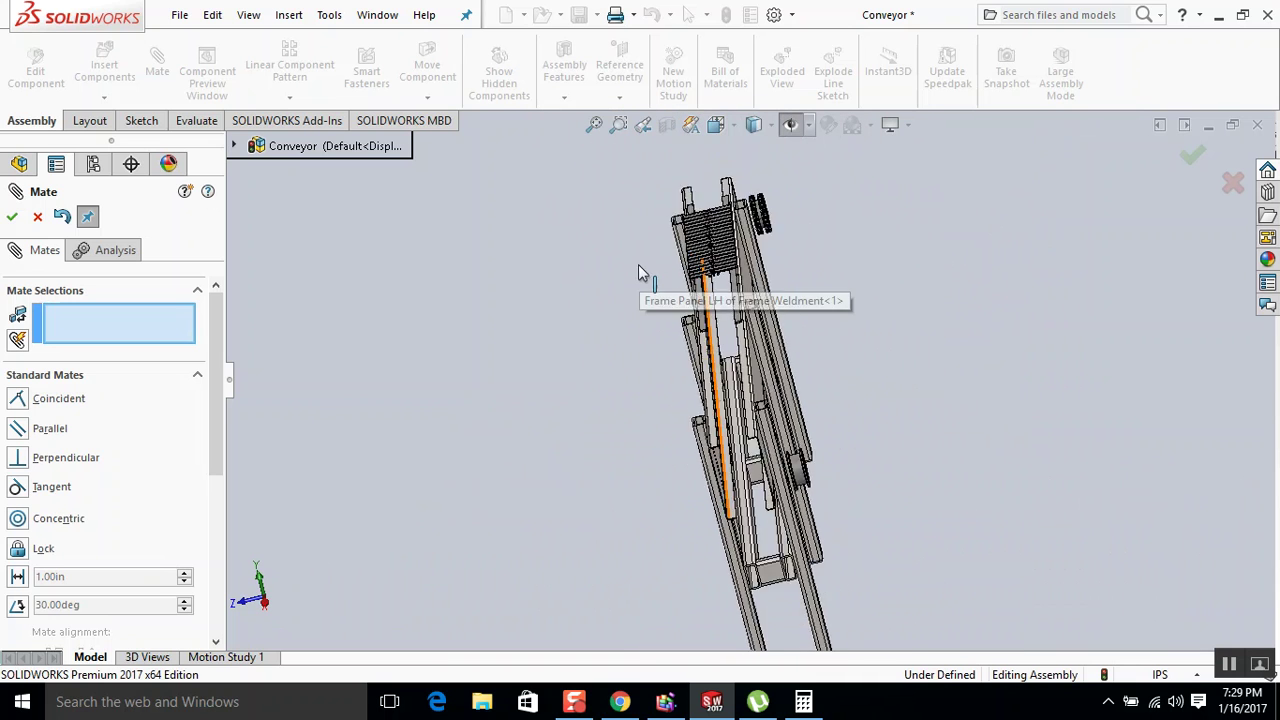
{"action": "scroll", "coordinate": [799, 448], "scroll_direction": "down", "scroll_amount": 8}
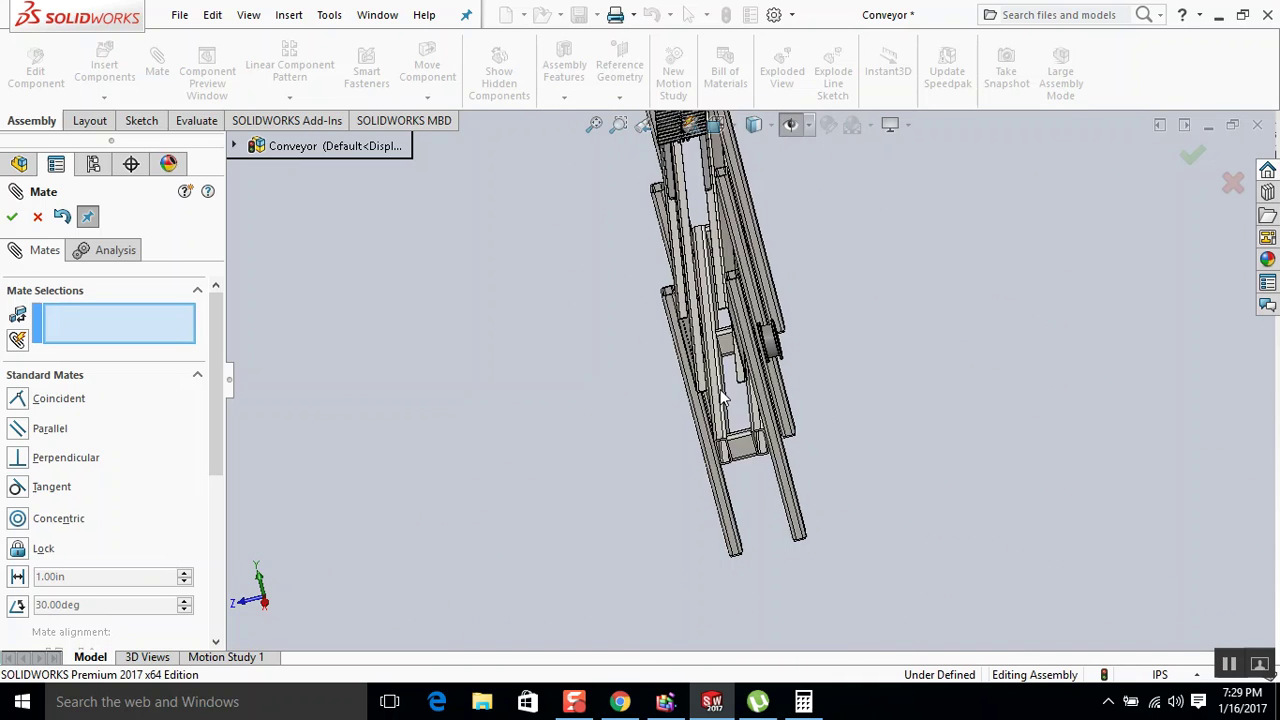
{"action": "middle_click_drag", "start_coordinate": [722, 445], "coordinate": [716, 340]}
{"action": "scroll", "coordinate": [677, 284], "scroll_direction": "up", "scroll_amount": 2}
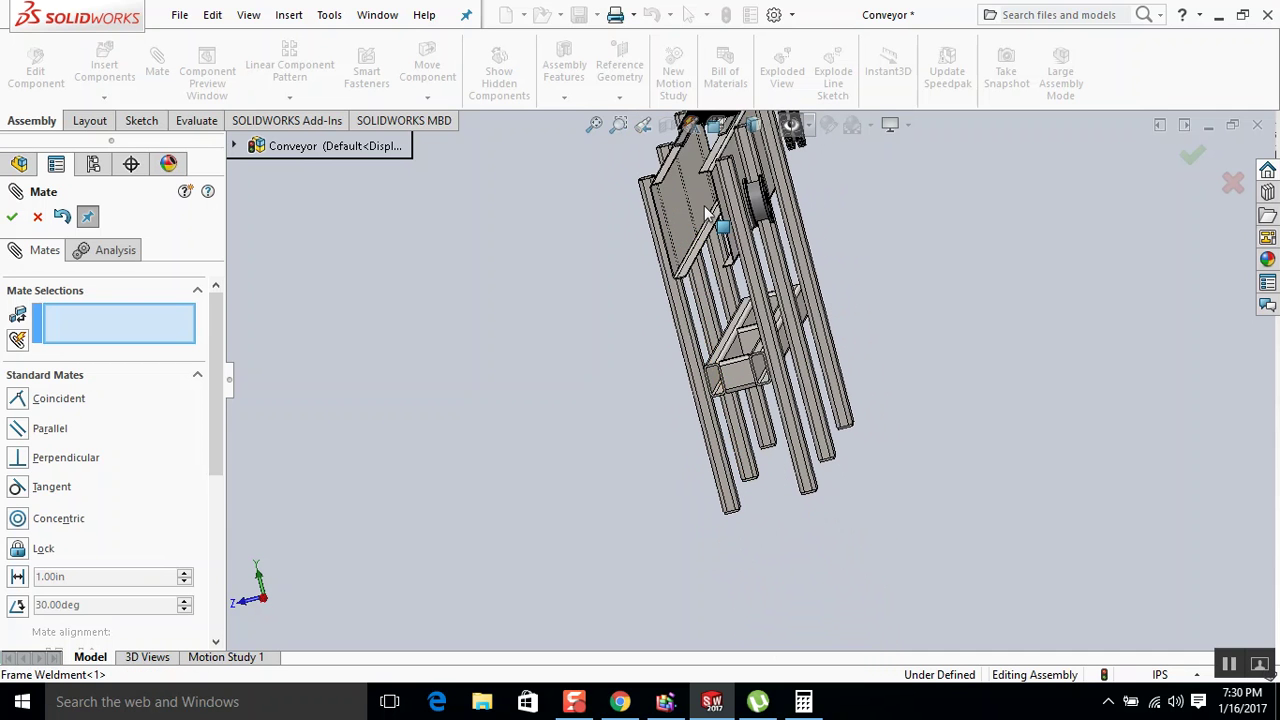
{"action": "middle_click_drag", "start_coordinate": [706, 213], "coordinate": [707, 201]}
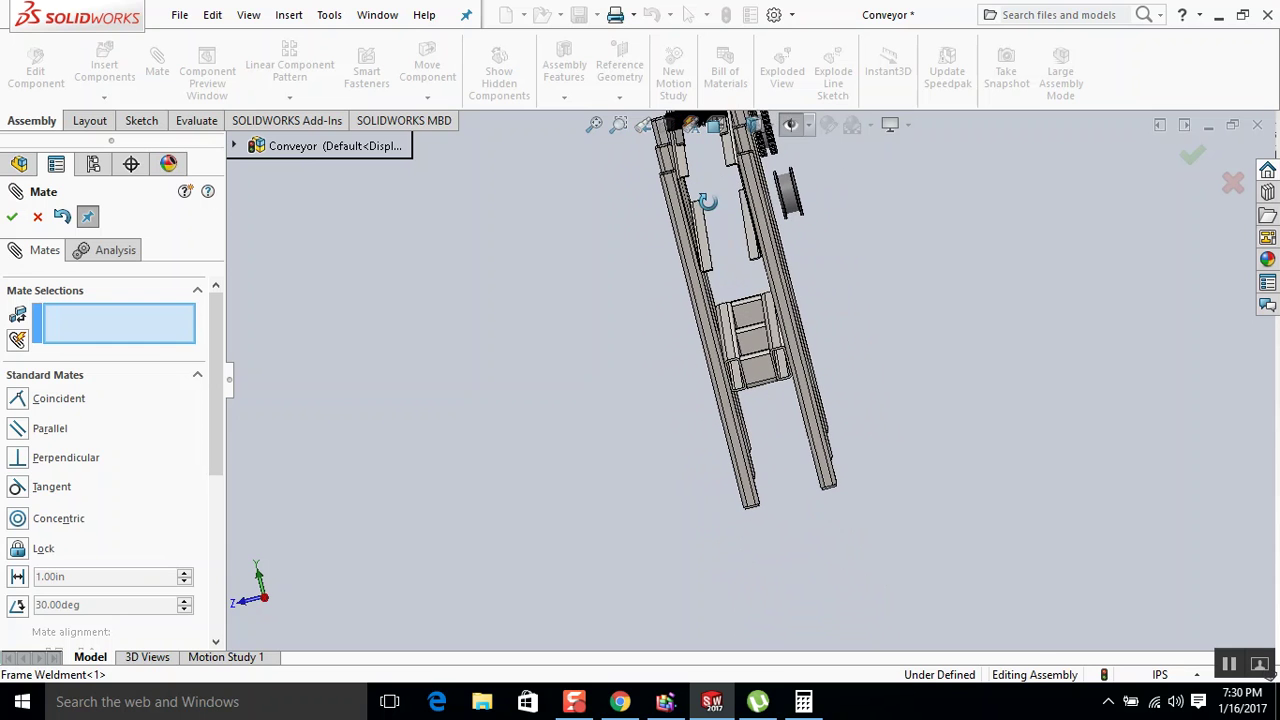
{"action": "left_click", "coordinate": [13, 216]}
Move the third 6369K250 strip from outside Frame Panel LH to the open inner side of its bottom flange.
{"action": "left_click", "coordinate": [98, 604]}
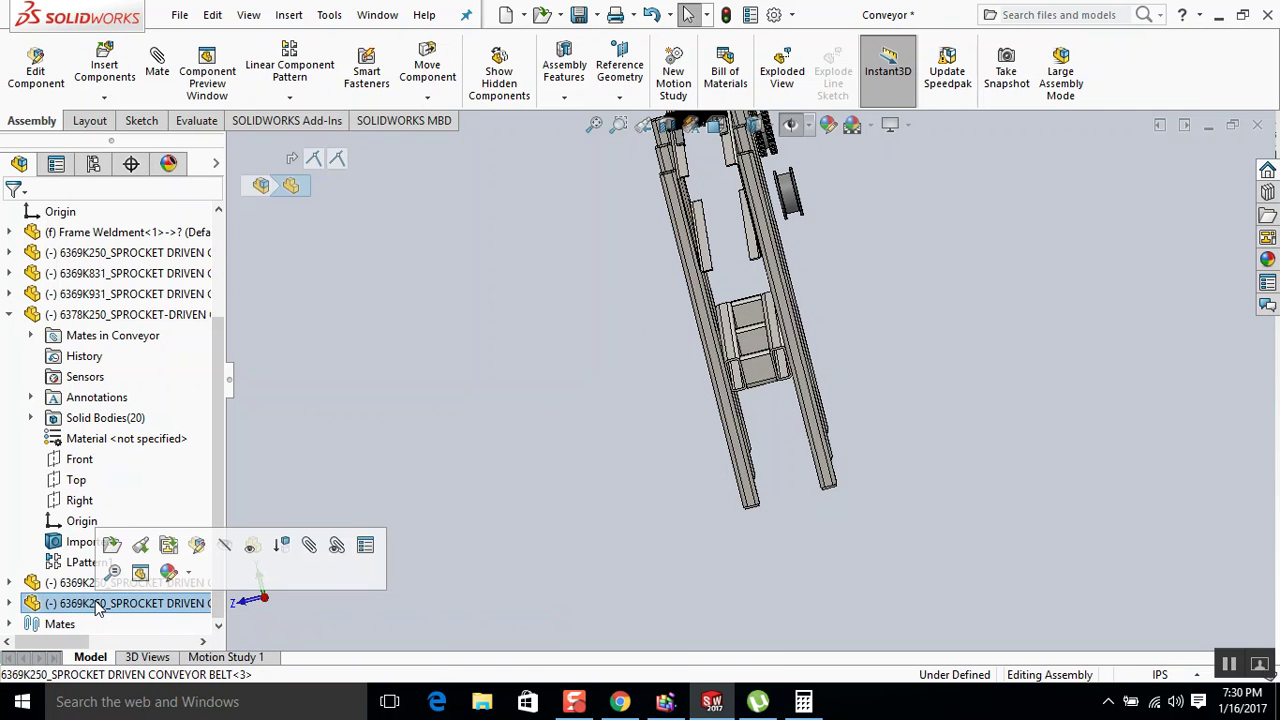
{"action": "middle_click_drag", "start_coordinate": [322, 398], "coordinate": [658, 270]}
{"action": "scroll", "coordinate": [758, 345], "scroll_direction": "down", "scroll_amount": 5}
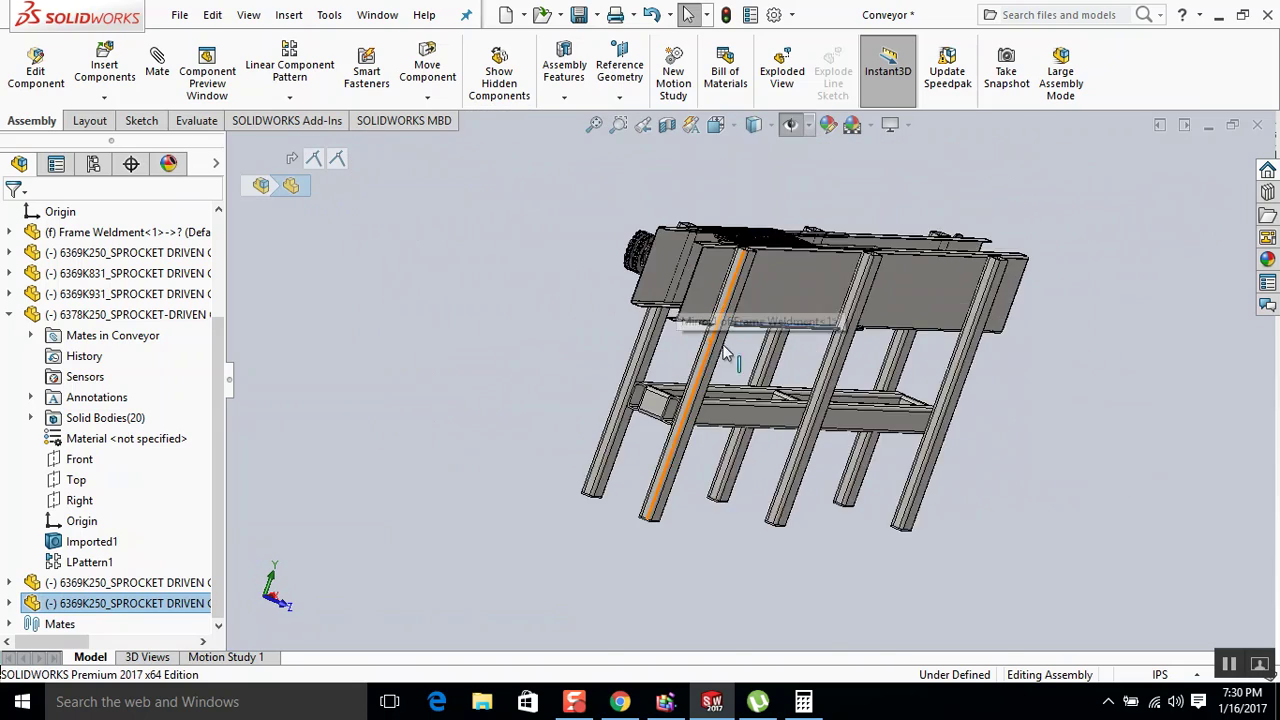
{"action": "scroll", "coordinate": [760, 350], "scroll_direction": "down", "scroll_amount": 4}
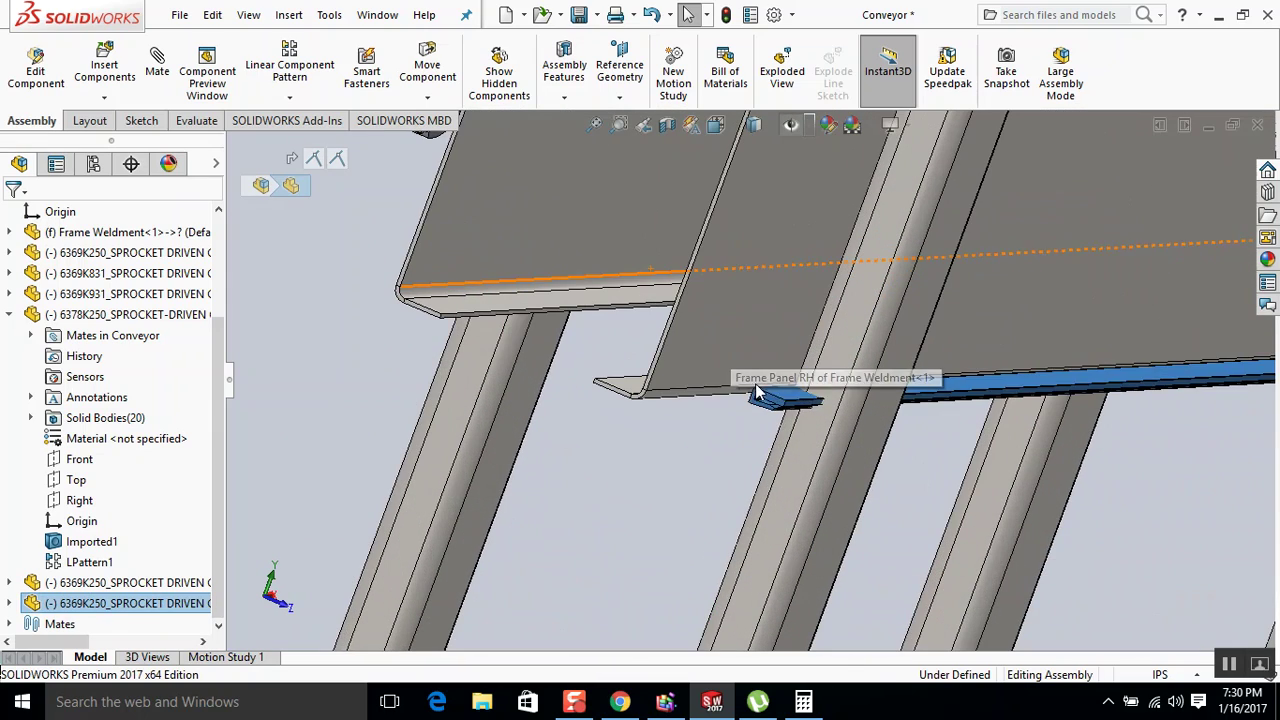
{"action": "left_click", "coordinate": [755, 389]}
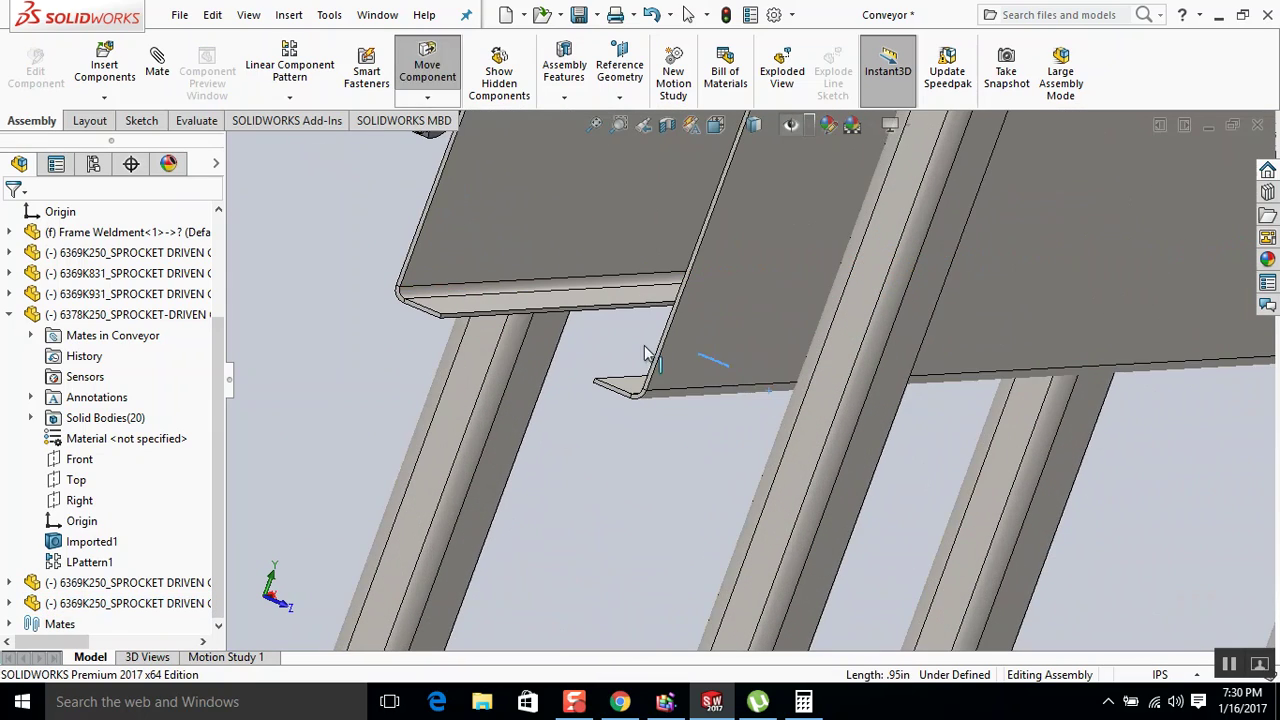
Add a coincident mate between the base face of the third strip's channel and the edge face of Frame Panel LH's bottom flange.
{"action": "scroll", "coordinate": [646, 352], "scroll_direction": "down", "scroll_amount": 3}
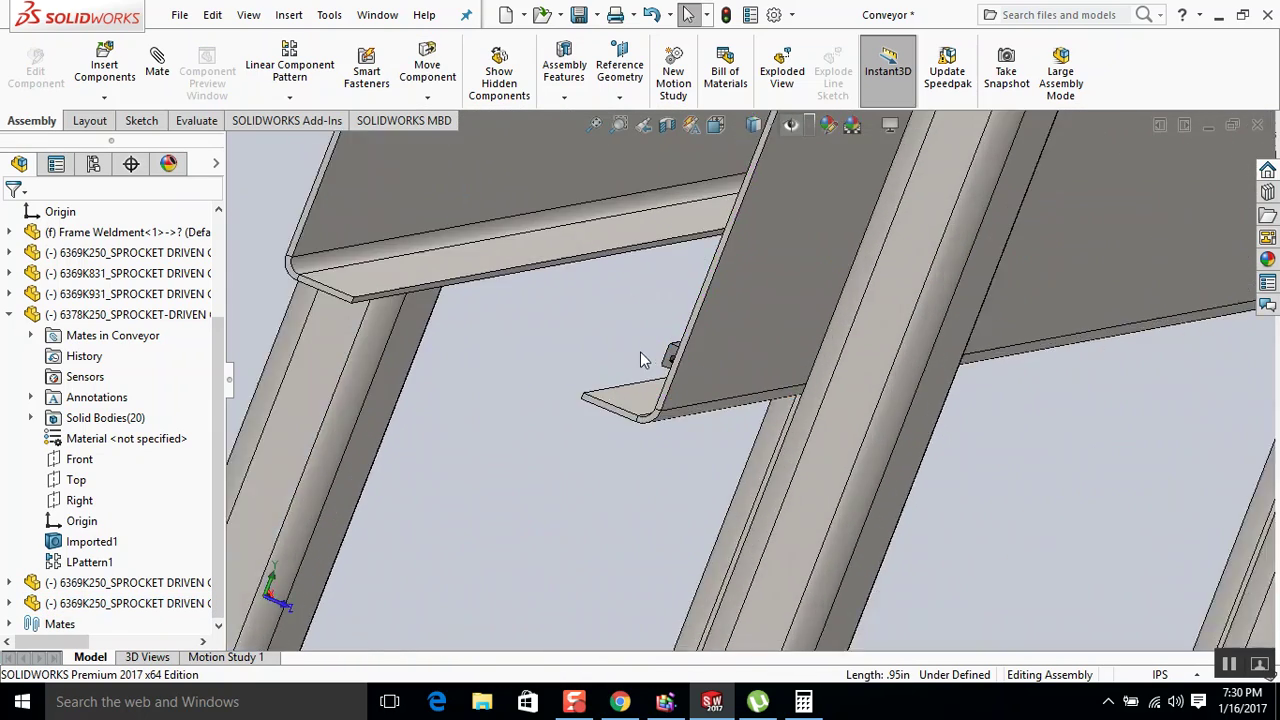
{"action": "scroll", "coordinate": [641, 352], "scroll_direction": "down", "scroll_amount": 4}
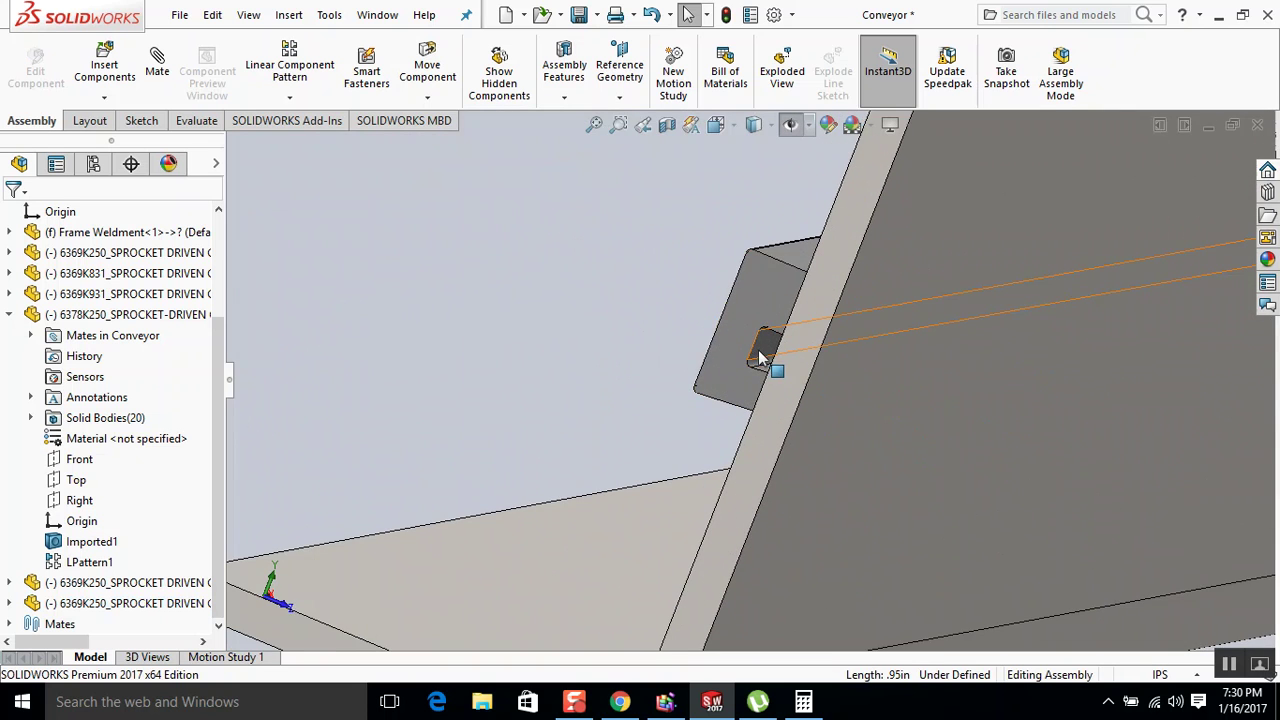
{"action": "left_click", "coordinate": [759, 352]}
{"action": "scroll", "coordinate": [622, 347], "scroll_direction": "up", "scroll_amount": 3}
{"action": "mouse_move", "coordinate": [622, 347]}
{"action": "middle_mouse_down"}
{"action": "mouse_move", "coordinate": [649, 352]}
{"action": "mouse_move", "coordinate": [635, 366]}
{"action": "middle_mouse_up"}
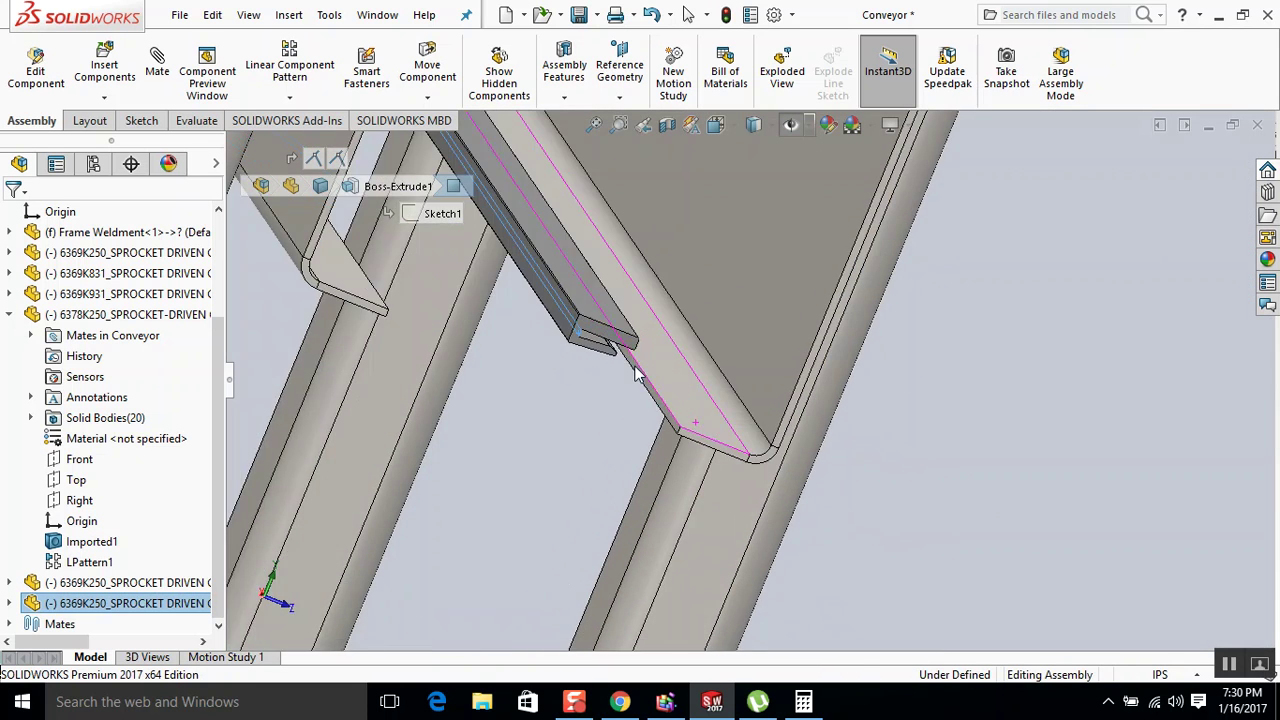
{"action": "scroll", "coordinate": [586, 383], "scroll_direction": "down", "scroll_amount": 3}
{"action": "left_click", "coordinate": [667, 356]}
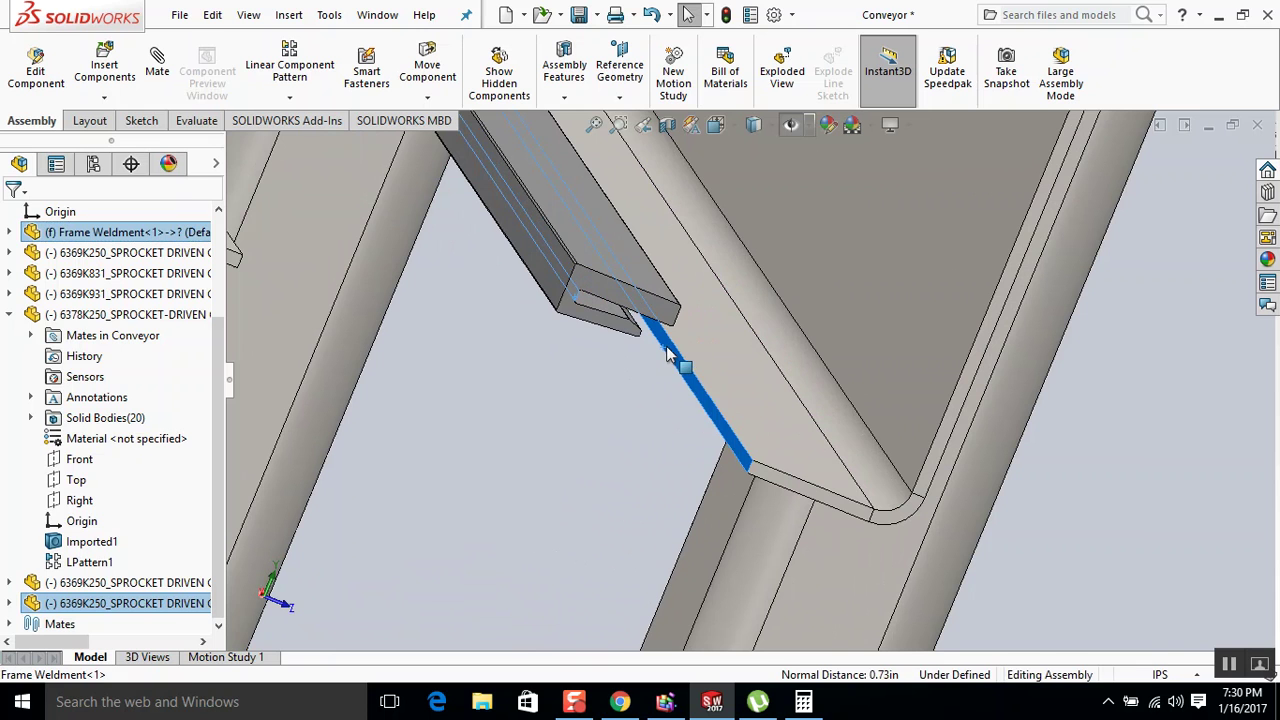
{"action": "key", "text": "m"}
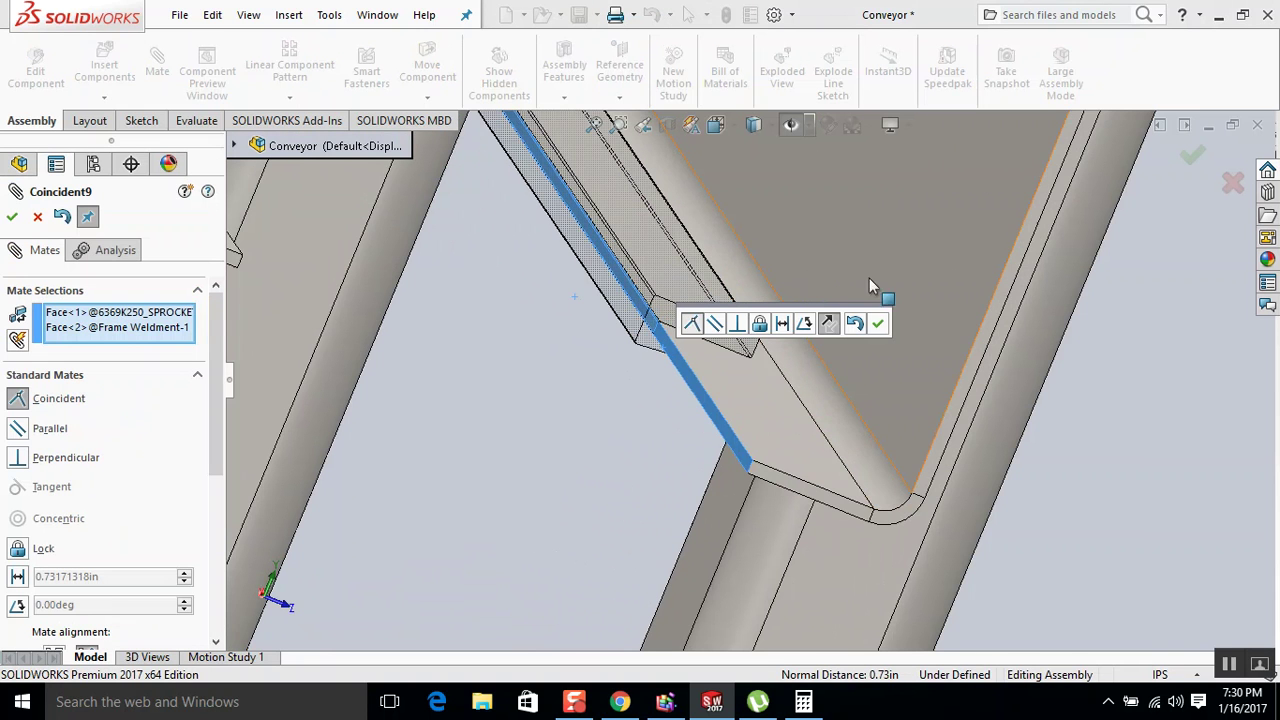
{"action": "left_click", "coordinate": [878, 324]}
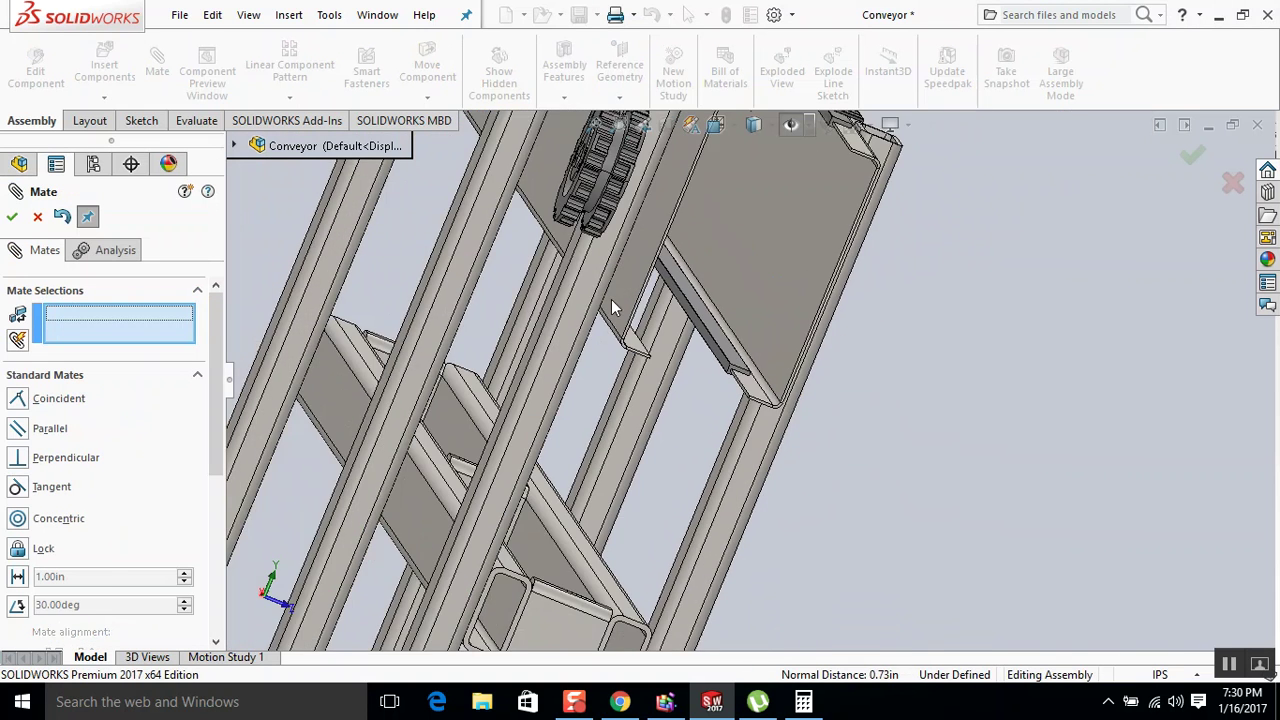
Copy the 6369K250 strip on Frame Panel RH's top flange and place the copy in the open space outside the frame.
{"action": "scroll", "coordinate": [685, 251], "scroll_direction": "up", "scroll_amount": 4}
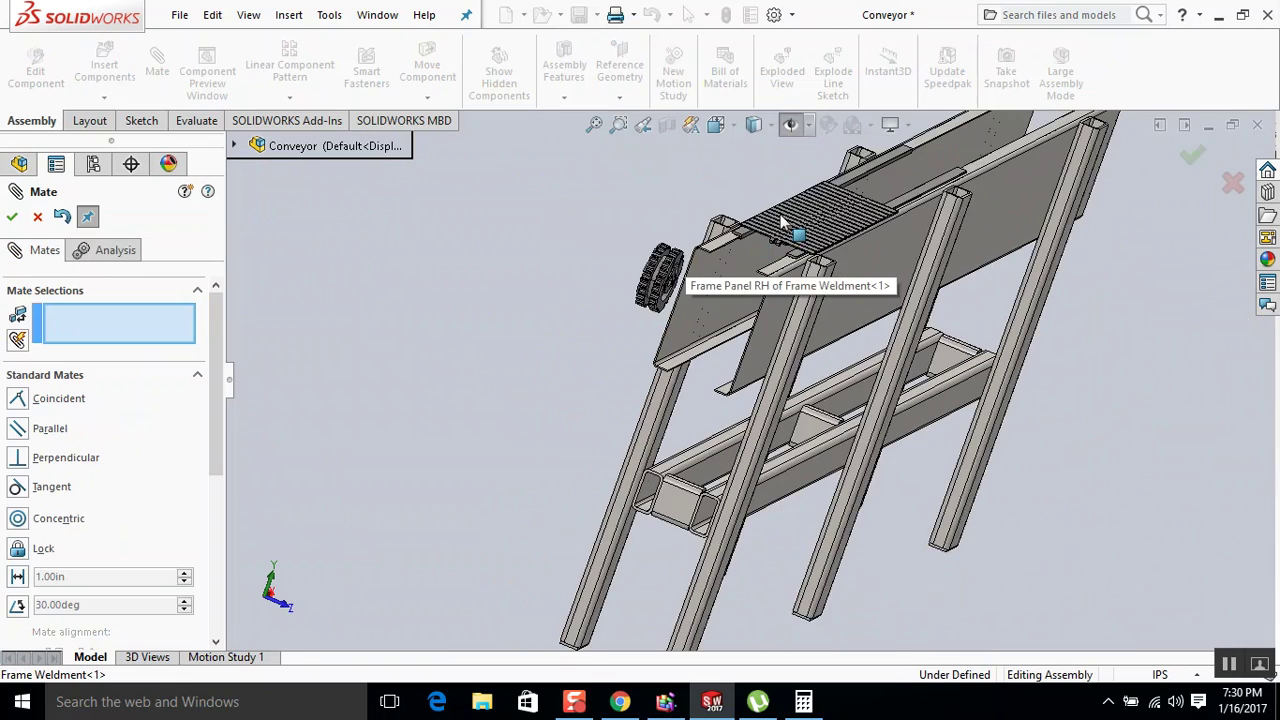
{"action": "scroll", "coordinate": [780, 214], "scroll_direction": "down", "scroll_amount": 4}
{"action": "key", "text": "Escape"}
{"action": "left_click_drag", "start_coordinate": [727, 268], "coordinate": [437, 237]}
{"action": "left_click_drag", "start_coordinate": [478, 278], "coordinate": [451, 365]}
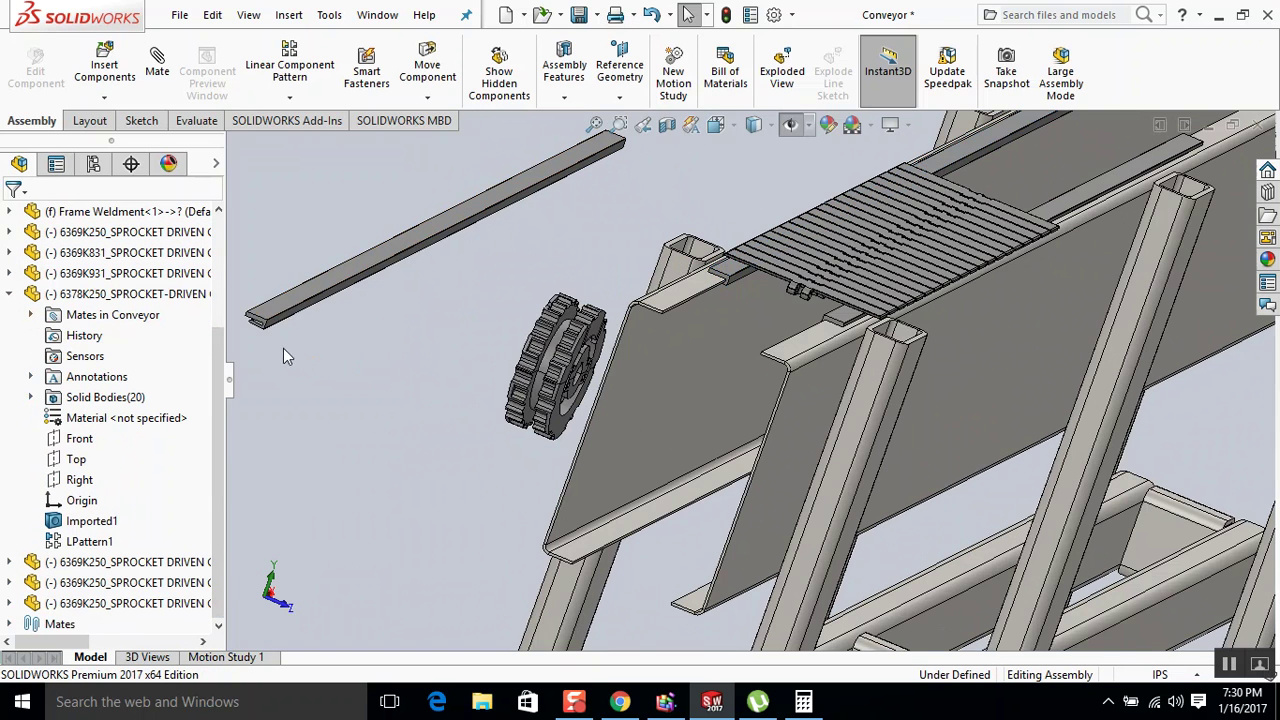
Add a coincident mate between the fourth strip's end face and the end face of the strip on Frame Panel RH's top flange.
{"action": "scroll", "coordinate": [317, 331], "scroll_direction": "down", "scroll_amount": 5}
{"action": "scroll", "coordinate": [360, 332], "scroll_direction": "down", "scroll_amount": 3}
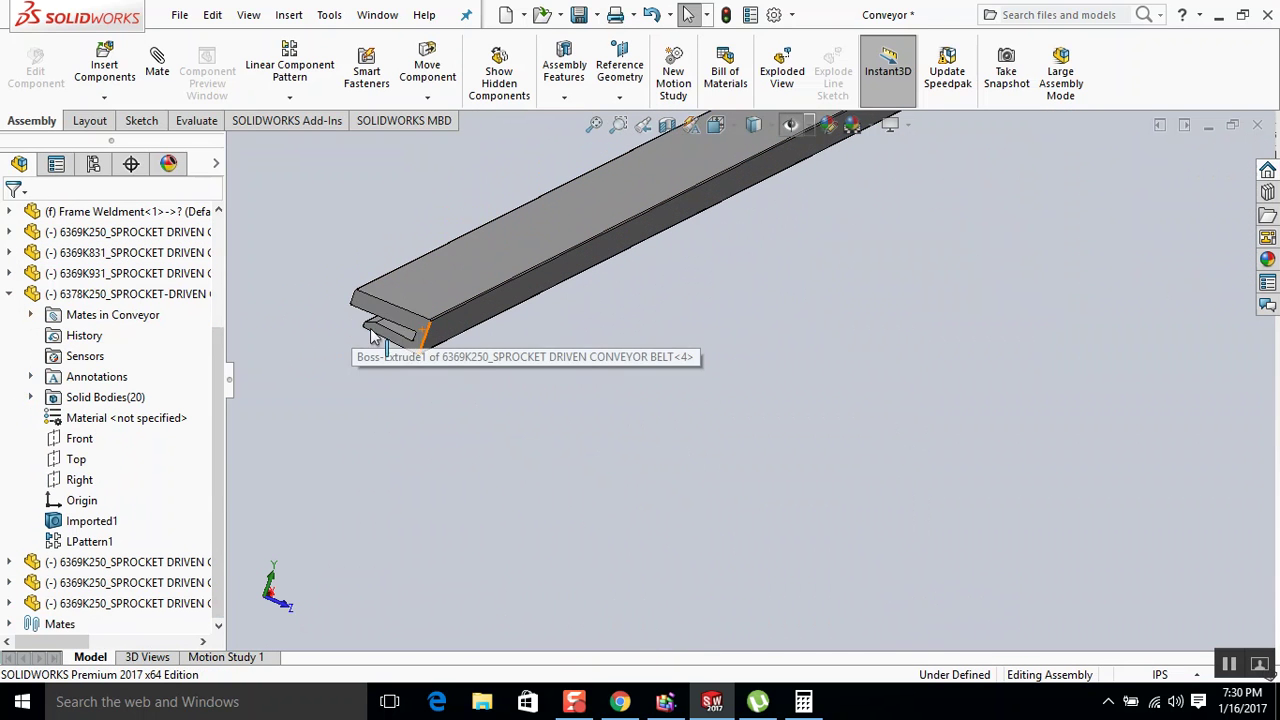
{"action": "left_click", "coordinate": [408, 333]}
{"action": "scroll", "coordinate": [576, 458], "scroll_direction": "up", "scroll_amount": 5}
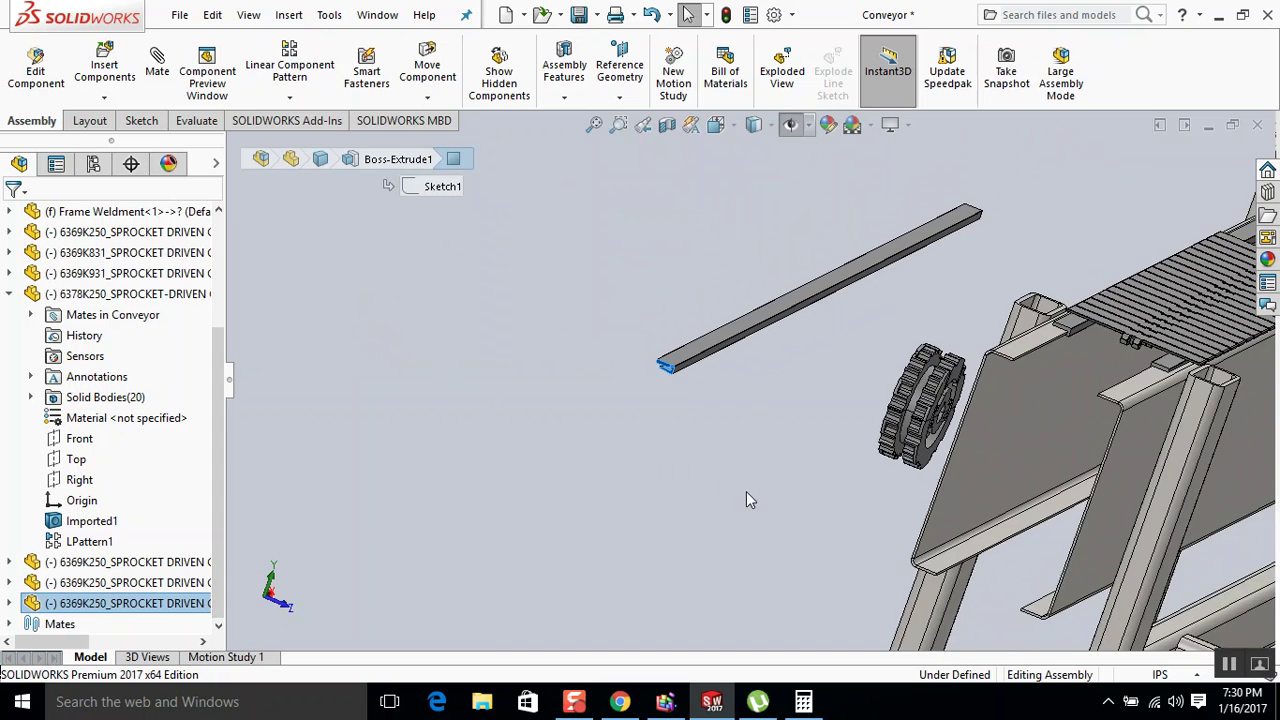
{"action": "scroll", "coordinate": [1065, 352], "scroll_direction": "down", "scroll_amount": 6}
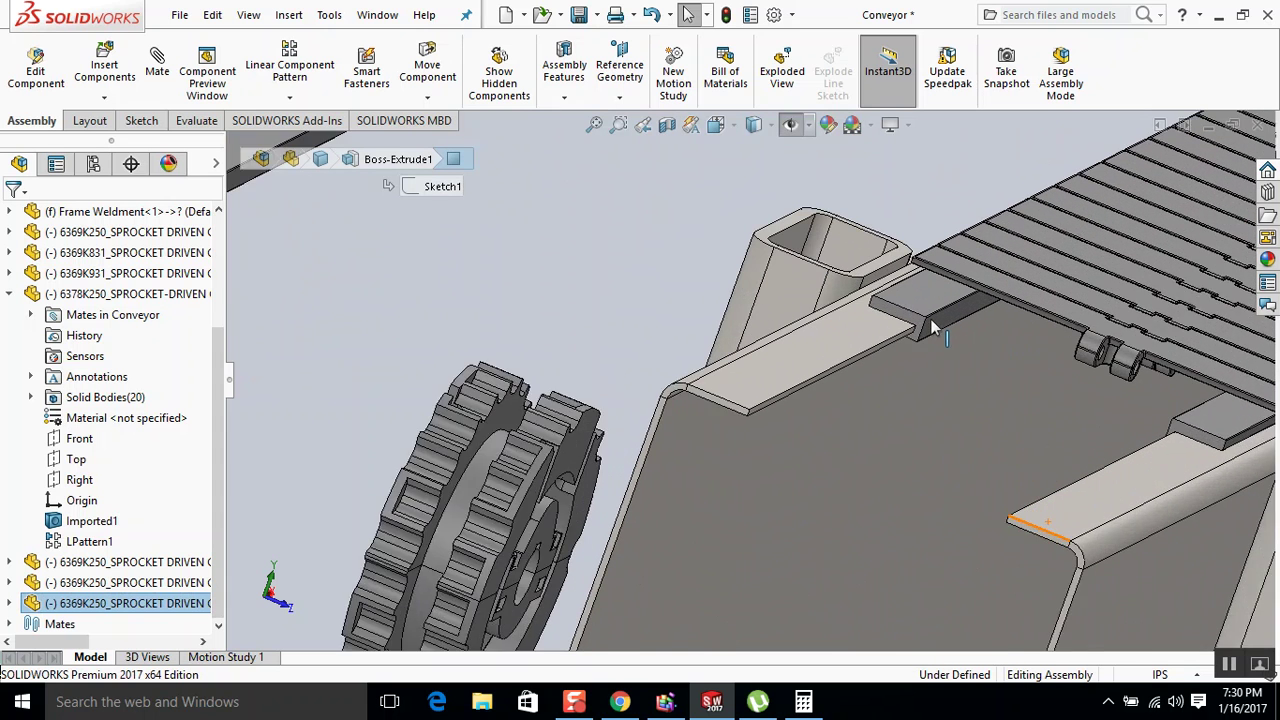
{"action": "left_click", "coordinate": [903, 335]}
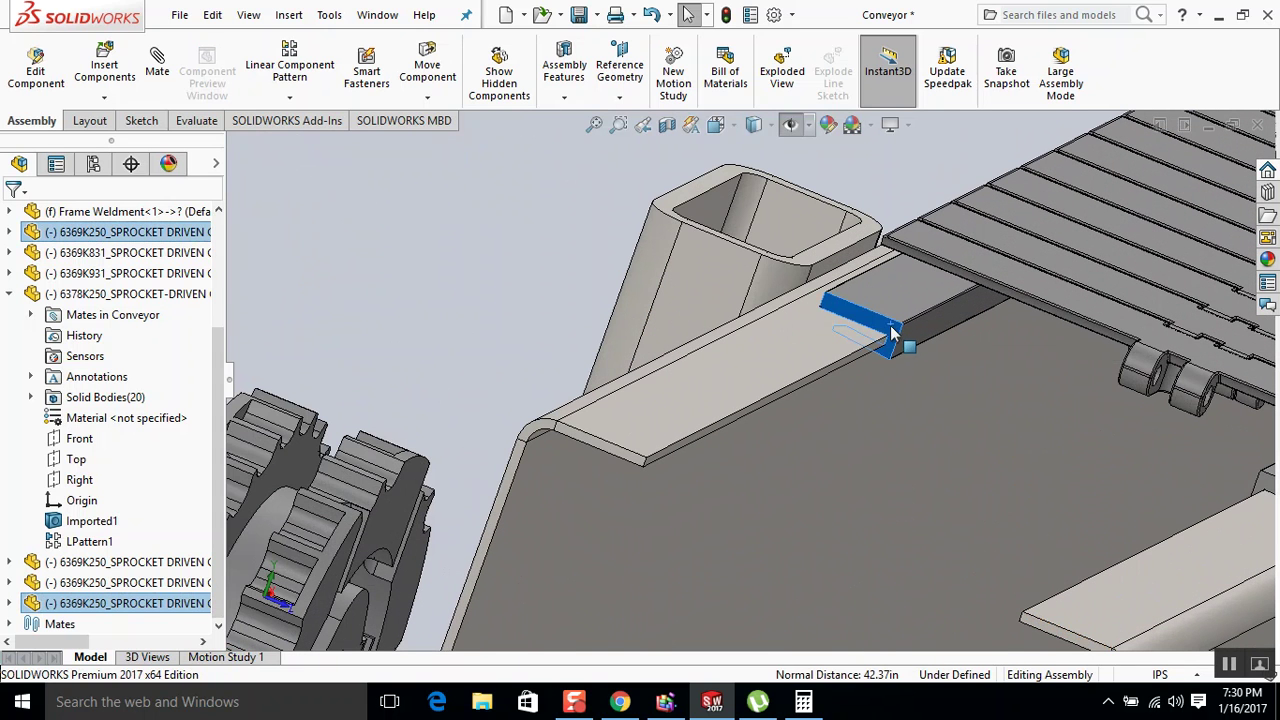
{"action": "key", "text": "m"}
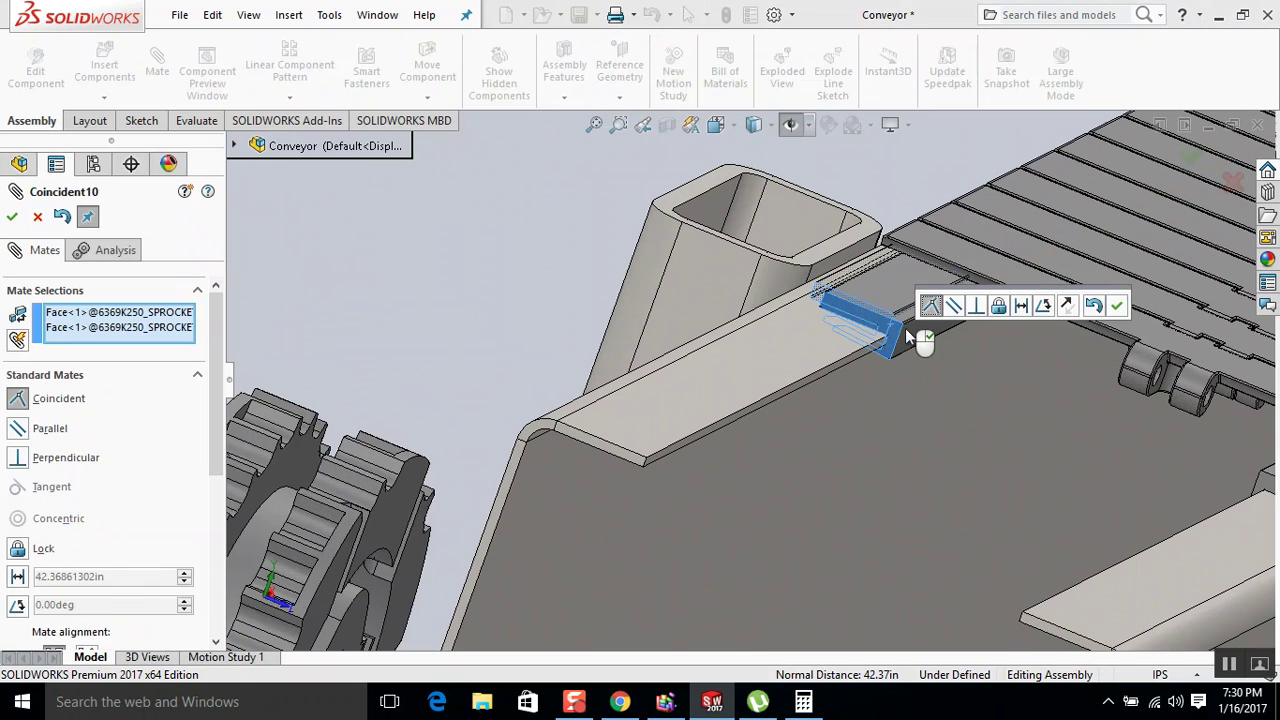
{"action": "right_click", "coordinate": [906, 336]}
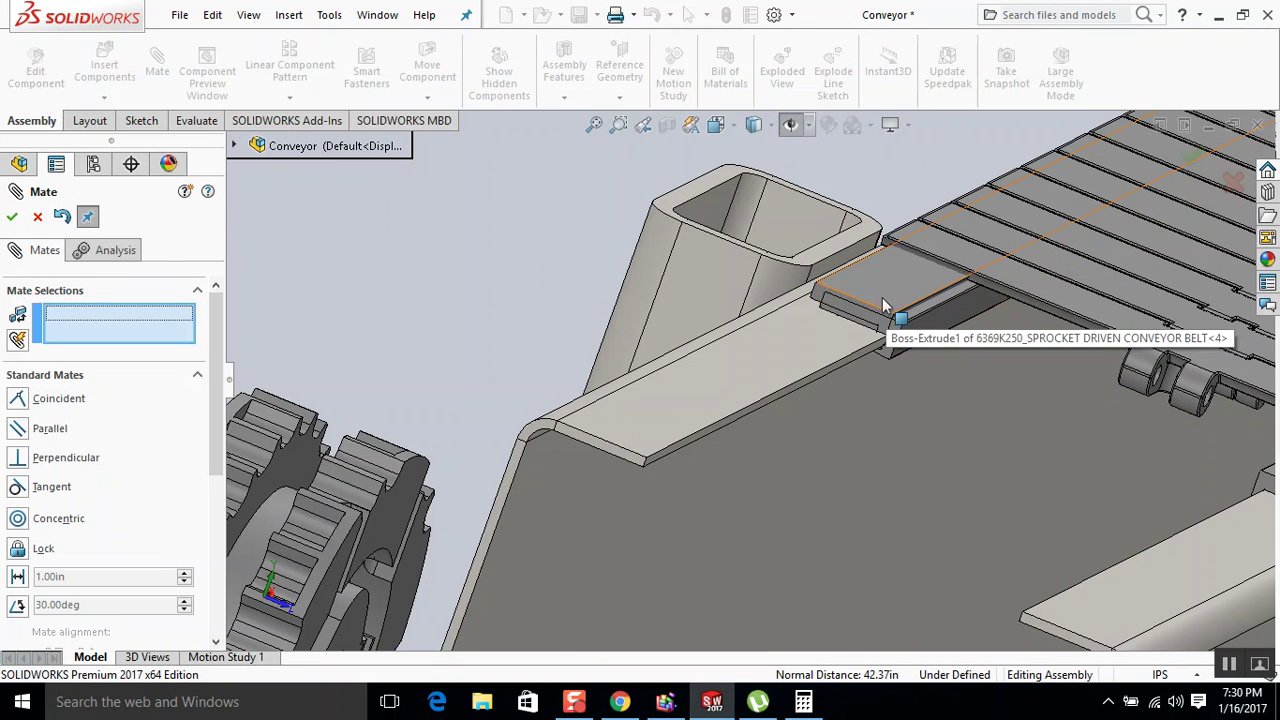
Pull the fourth strip clear of the top flange and mate its inner channel face coincident with the inner face of Frame Panel RH's bottom flange.
{"action": "left_click_drag", "start_coordinate": [886, 314], "coordinate": [476, 289]}
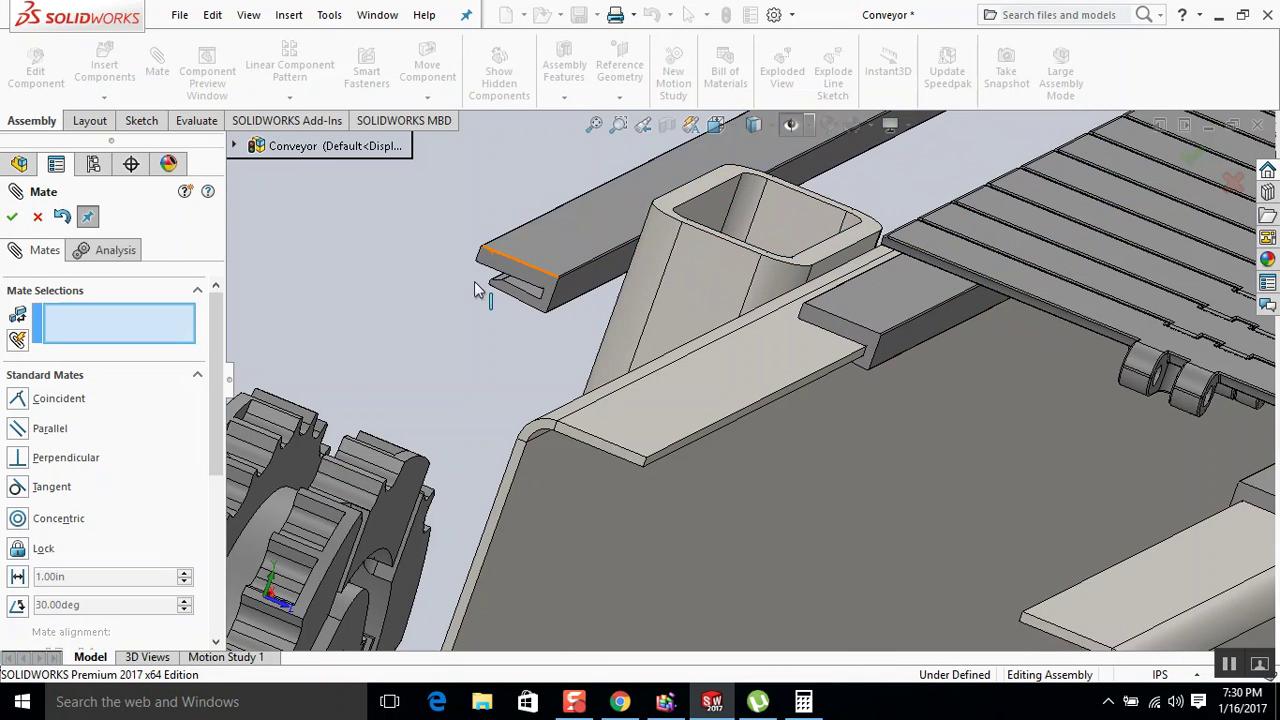
{"action": "middle_click_drag", "start_coordinate": [475, 308], "coordinate": [578, 620]}
{"action": "left_click", "coordinate": [510, 298]}
{"action": "left_click", "coordinate": [580, 614]}
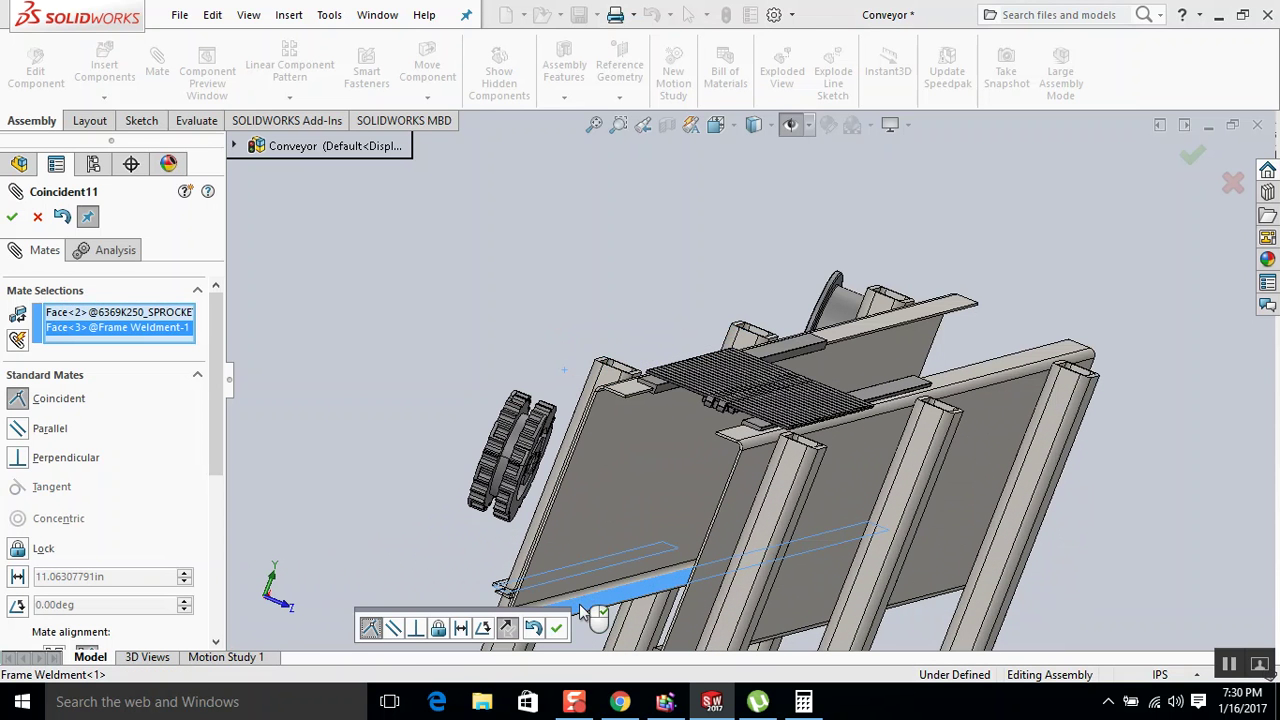
{"action": "left_click", "coordinate": [557, 627]}
Mate the edge face of Frame Panel RH's bottom flange coincident with the base face of the fourth strip's channel, and finish mating.
{"action": "middle_click_drag", "start_coordinate": [563, 634], "coordinate": [651, 529]}
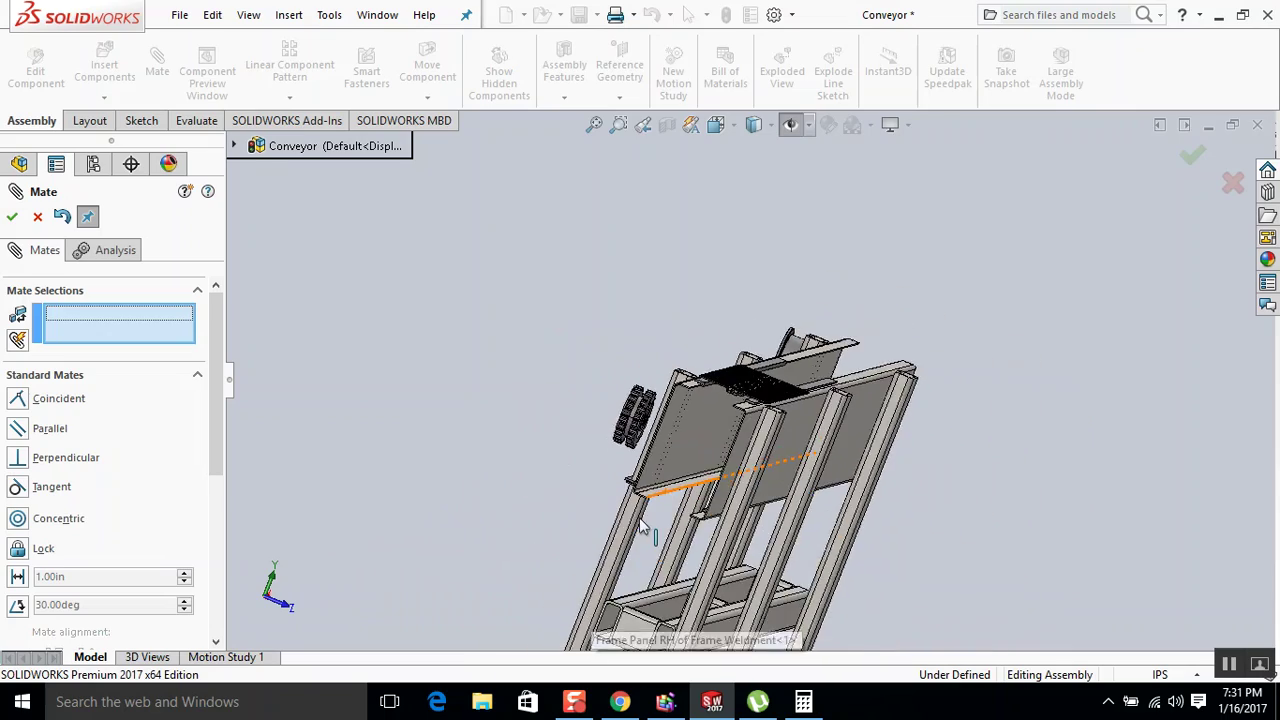
{"action": "scroll", "coordinate": [700, 490], "scroll_direction": "down", "scroll_amount": 3}
{"action": "scroll", "coordinate": [715, 445], "scroll_direction": "down", "scroll_amount": 5}
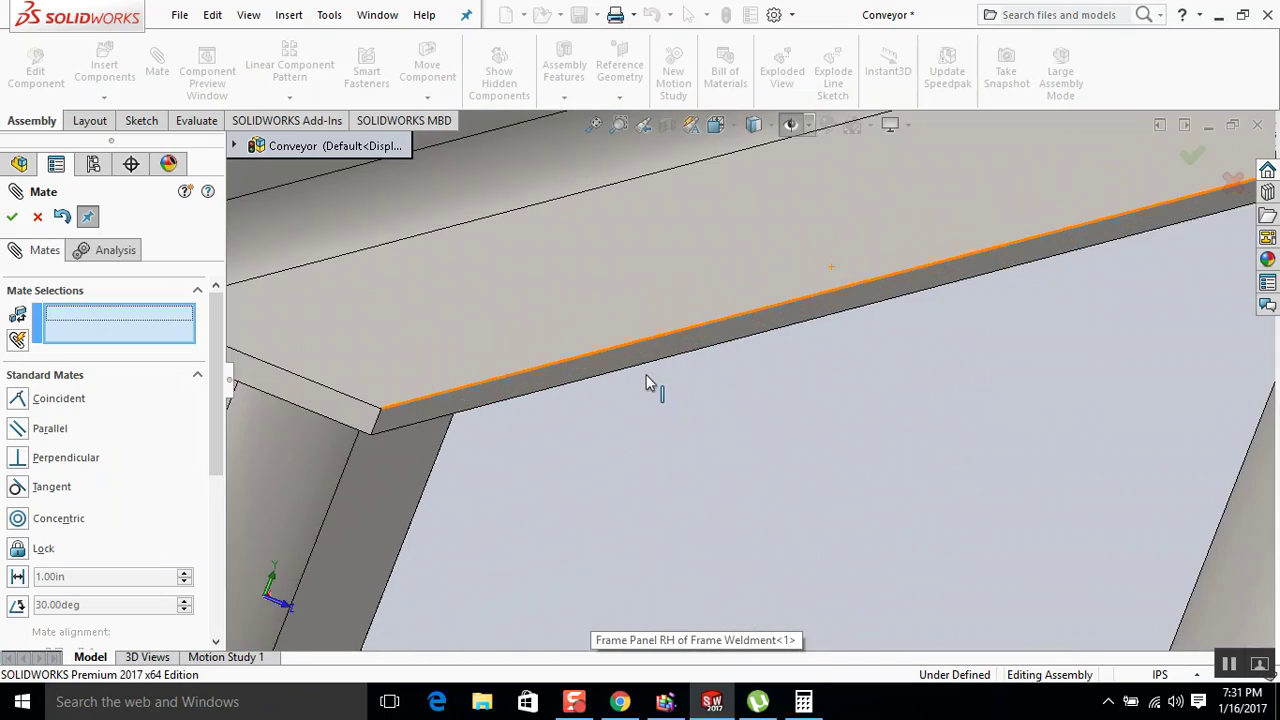
{"action": "left_click", "coordinate": [643, 362]}
{"action": "middle_click_drag", "start_coordinate": [638, 362], "coordinate": [671, 363]}
{"action": "scroll", "coordinate": [411, 303], "scroll_direction": "down", "scroll_amount": 5}
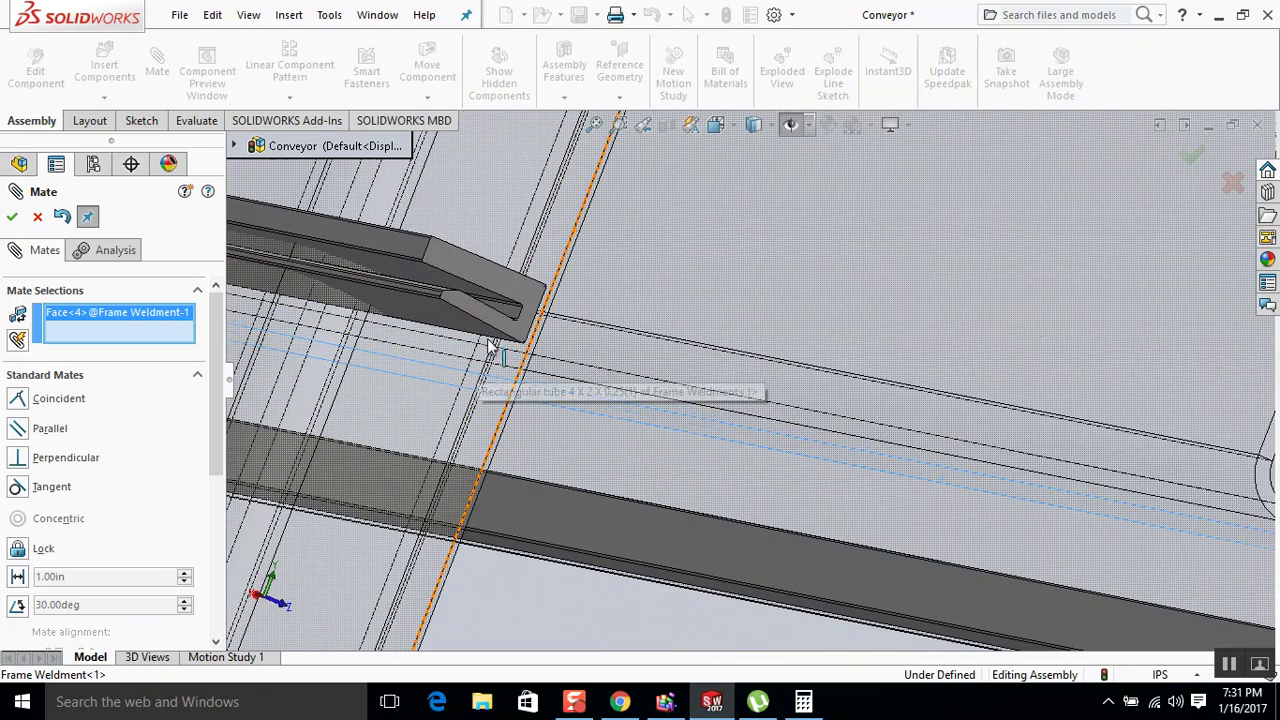
{"action": "left_click", "coordinate": [511, 321]}
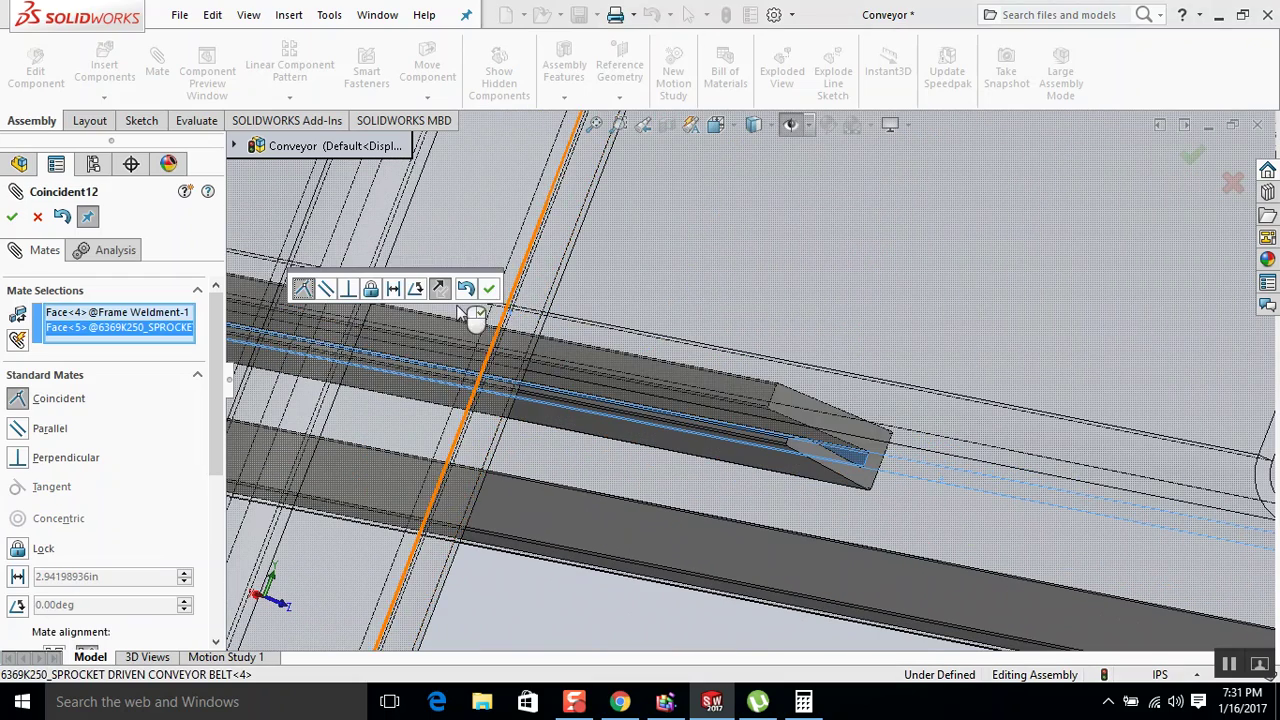
{"action": "left_click", "coordinate": [489, 290]}
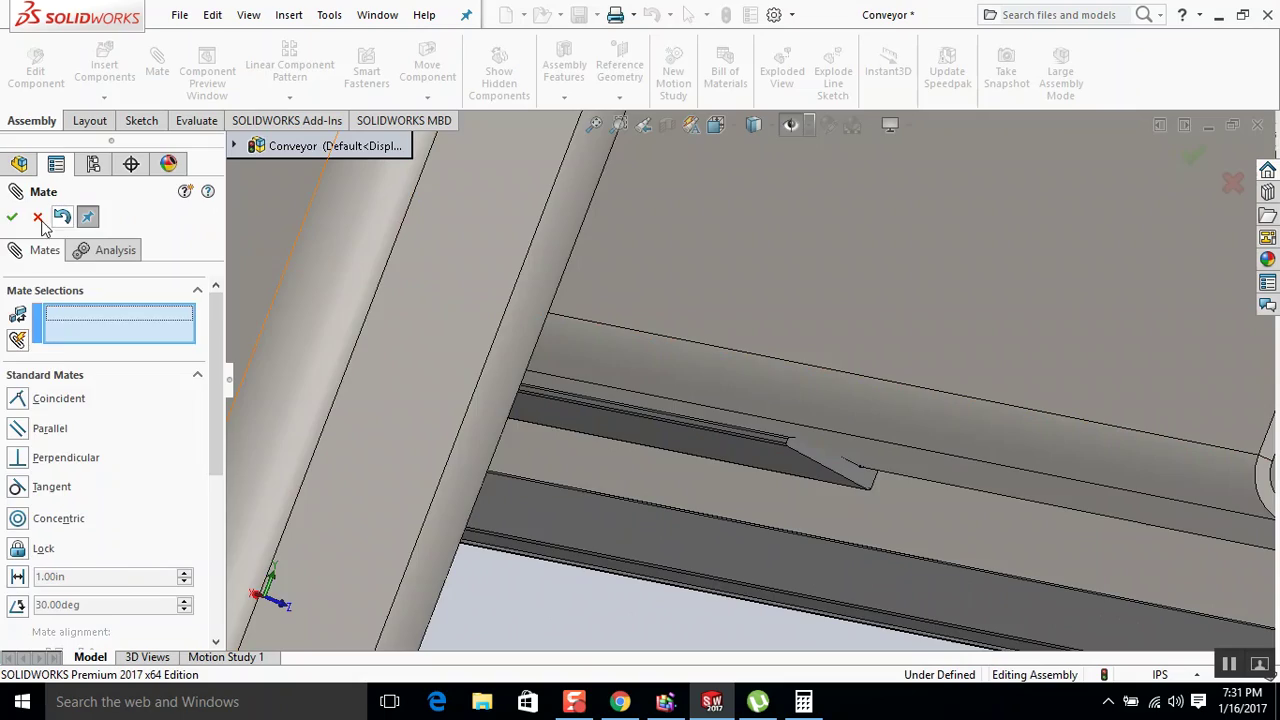
{"action": "left_click", "coordinate": [14, 218]}
Copy the 6378K250 belt section from the top of the frame and place the copy in the open space beside the sprockets.
{"action": "scroll", "coordinate": [671, 403], "scroll_direction": "up", "scroll_amount": 4}
{"action": "middle_click", "coordinate": [697, 380]}
{"action": "middle_click_drag", "start_coordinate": [697, 380], "coordinate": [673, 425]}
{"action": "scroll", "coordinate": [740, 370], "scroll_direction": "up", "scroll_amount": 4}
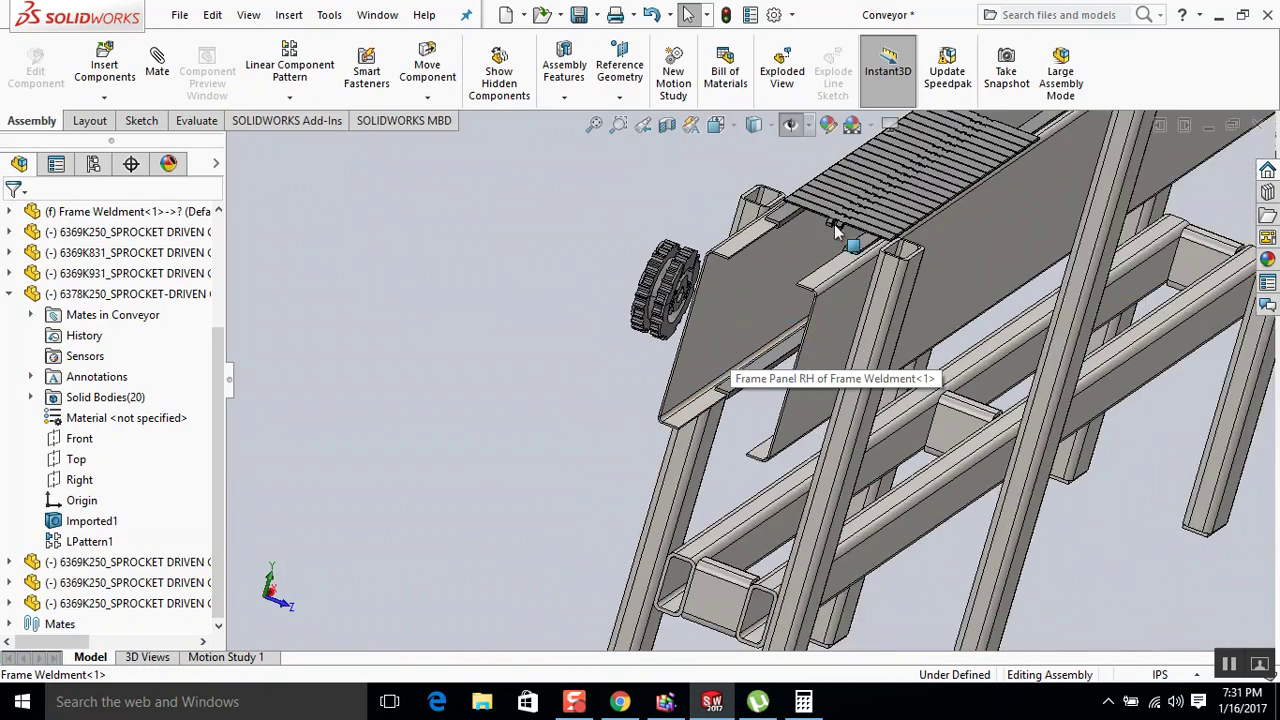
{"action": "scroll", "coordinate": [838, 222], "scroll_direction": "down", "scroll_amount": 2}
{"action": "left_click_drag", "start_coordinate": [835, 220], "coordinate": [437, 380], "text": "ctrl"}
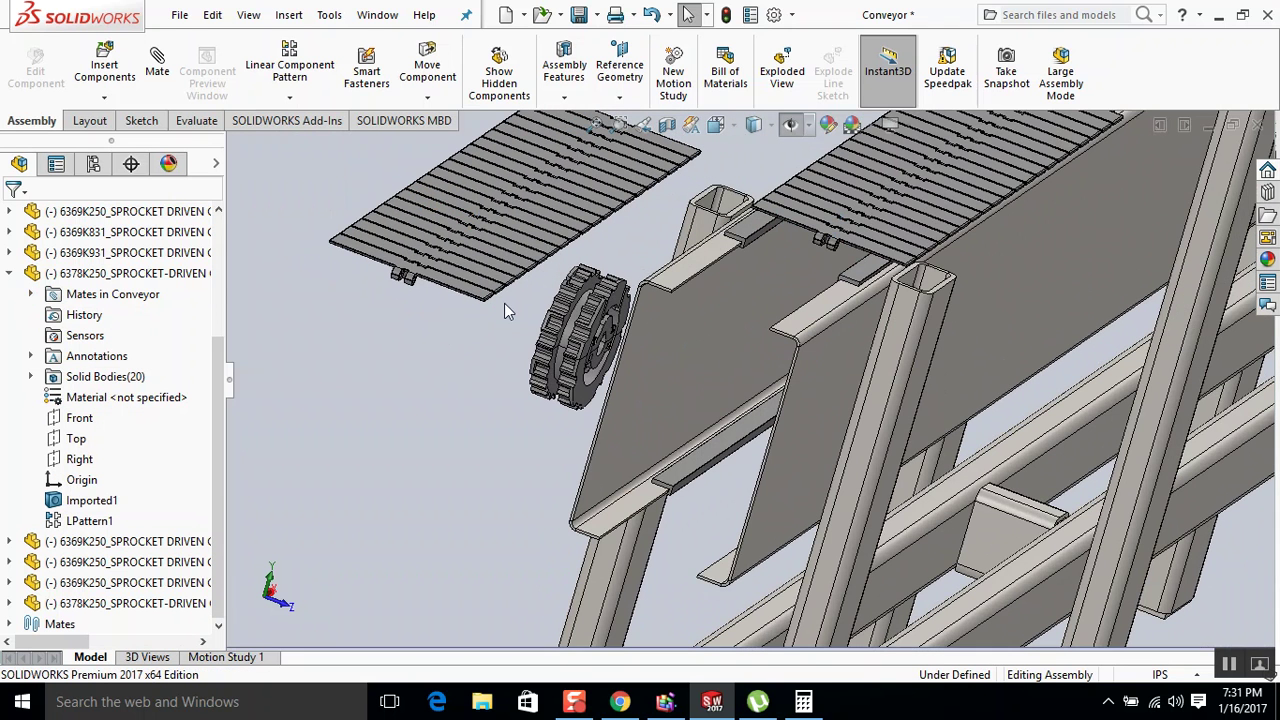
{"action": "scroll", "coordinate": [528, 282], "scroll_direction": "down", "scroll_amount": 2}
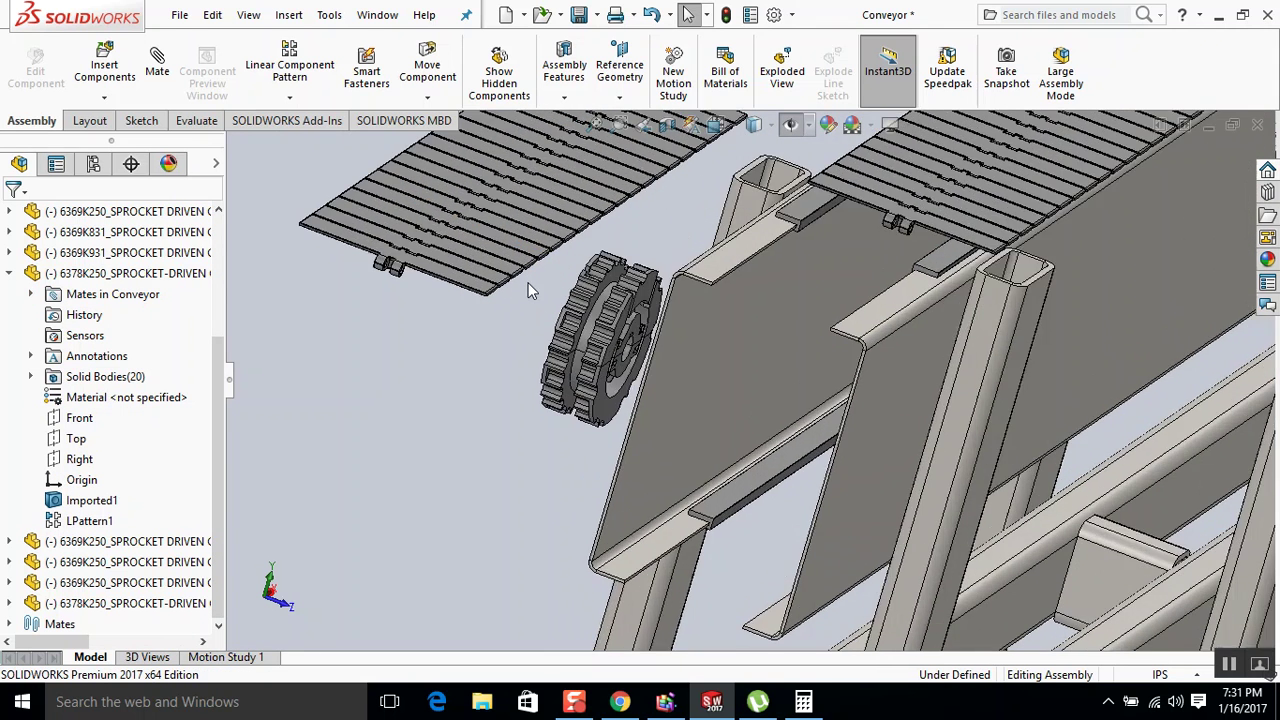
{"action": "scroll", "coordinate": [949, 240], "scroll_direction": "up", "scroll_amount": 2}
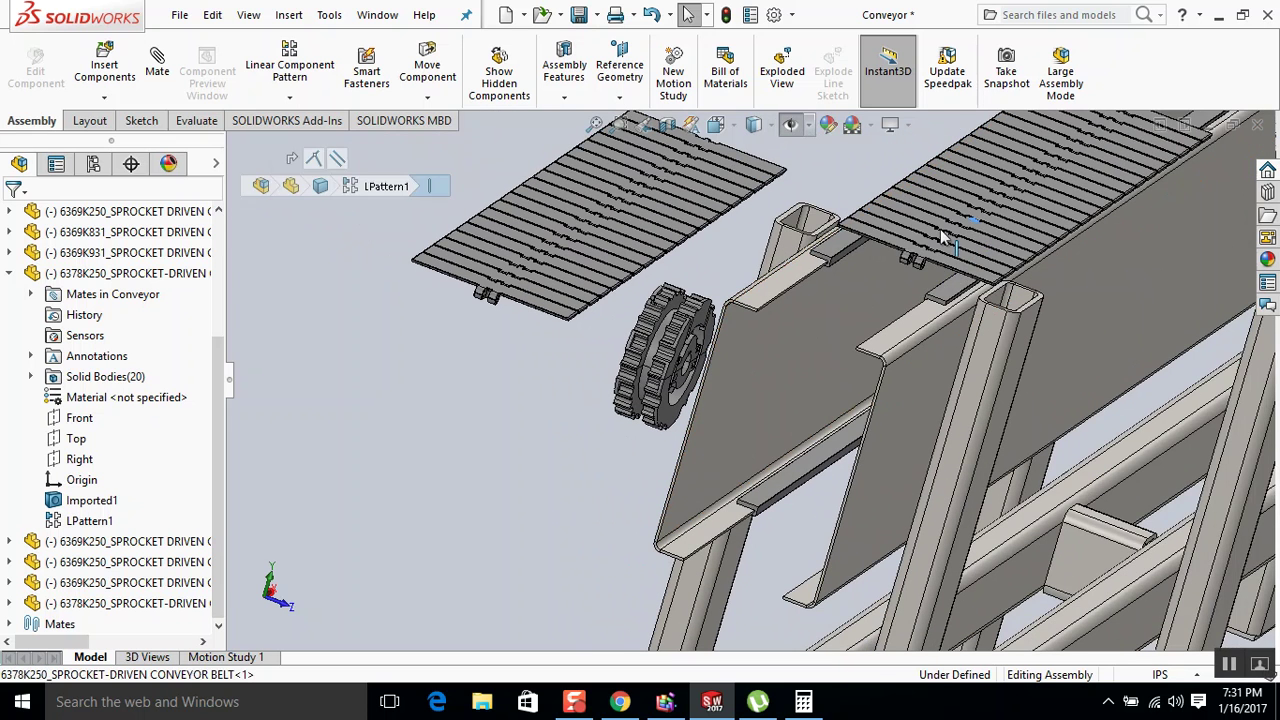
Slide the original 6378K250 belt section along the top strips, away from the sprocket end of the frame.
{"action": "left_click_drag", "start_coordinate": [942, 237], "coordinate": [850, 186]}
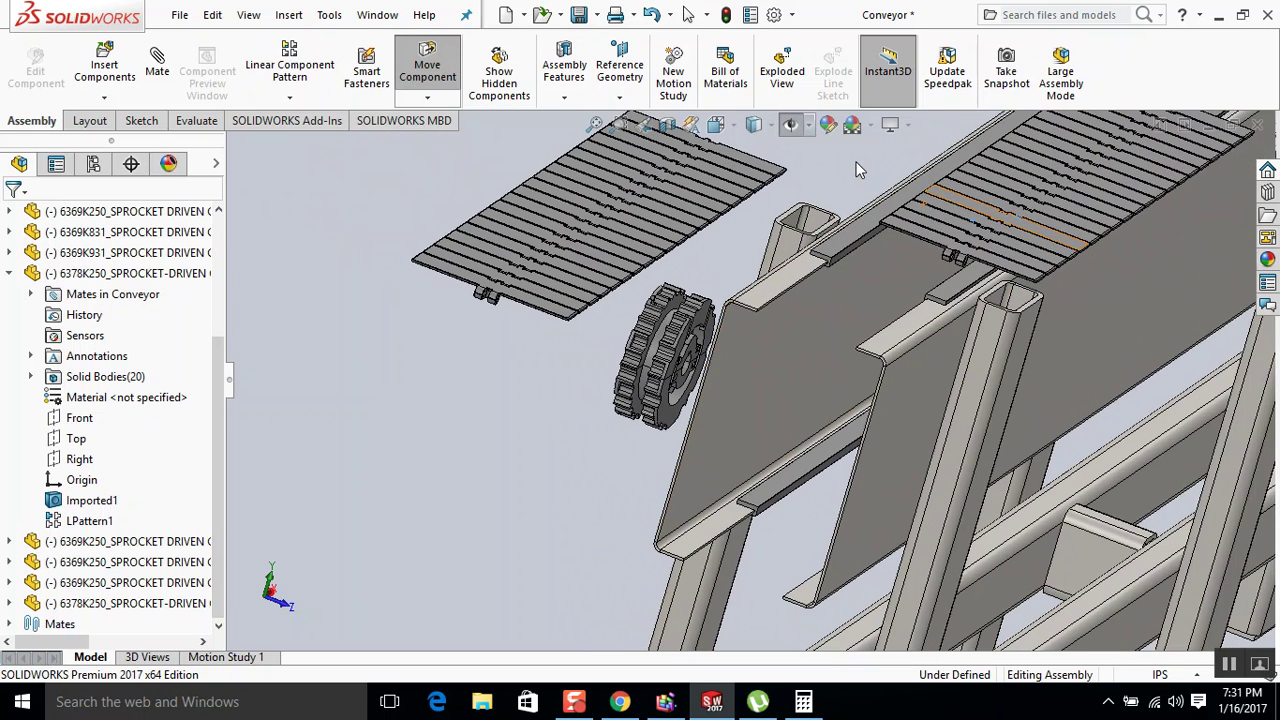
{"action": "left_click", "coordinate": [953, 217]}
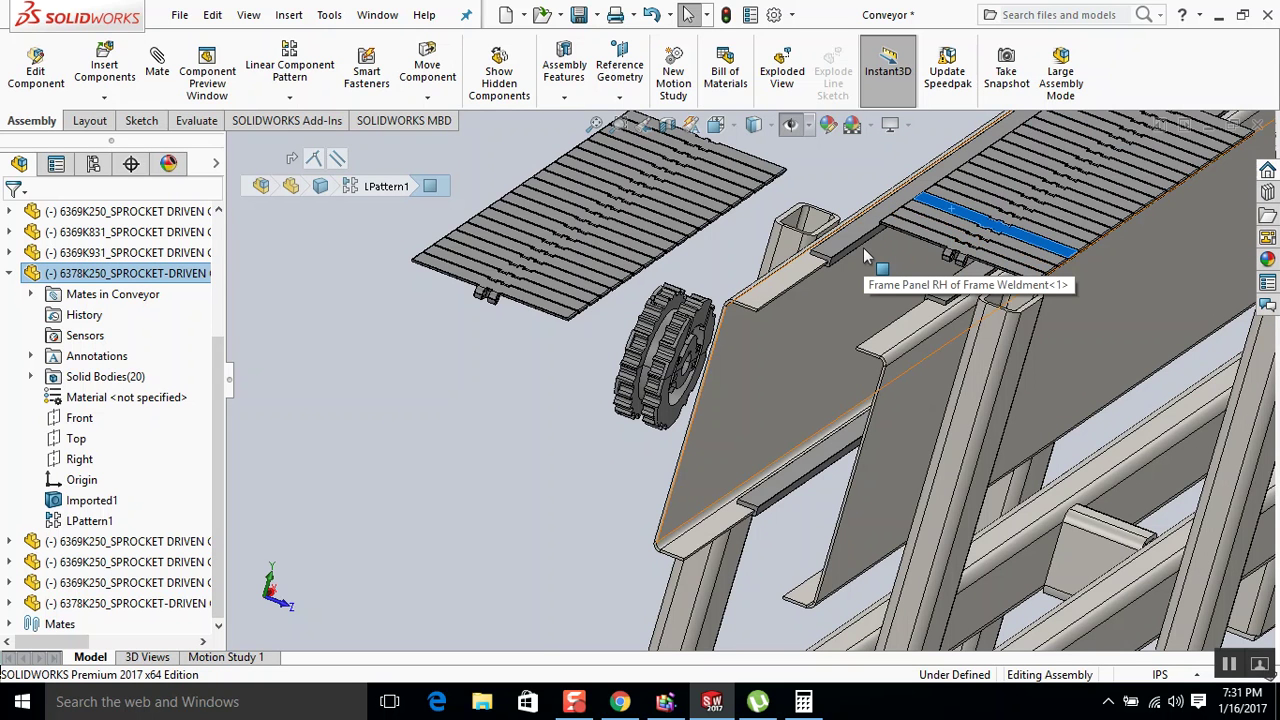
{"action": "key", "text": "Escape"}
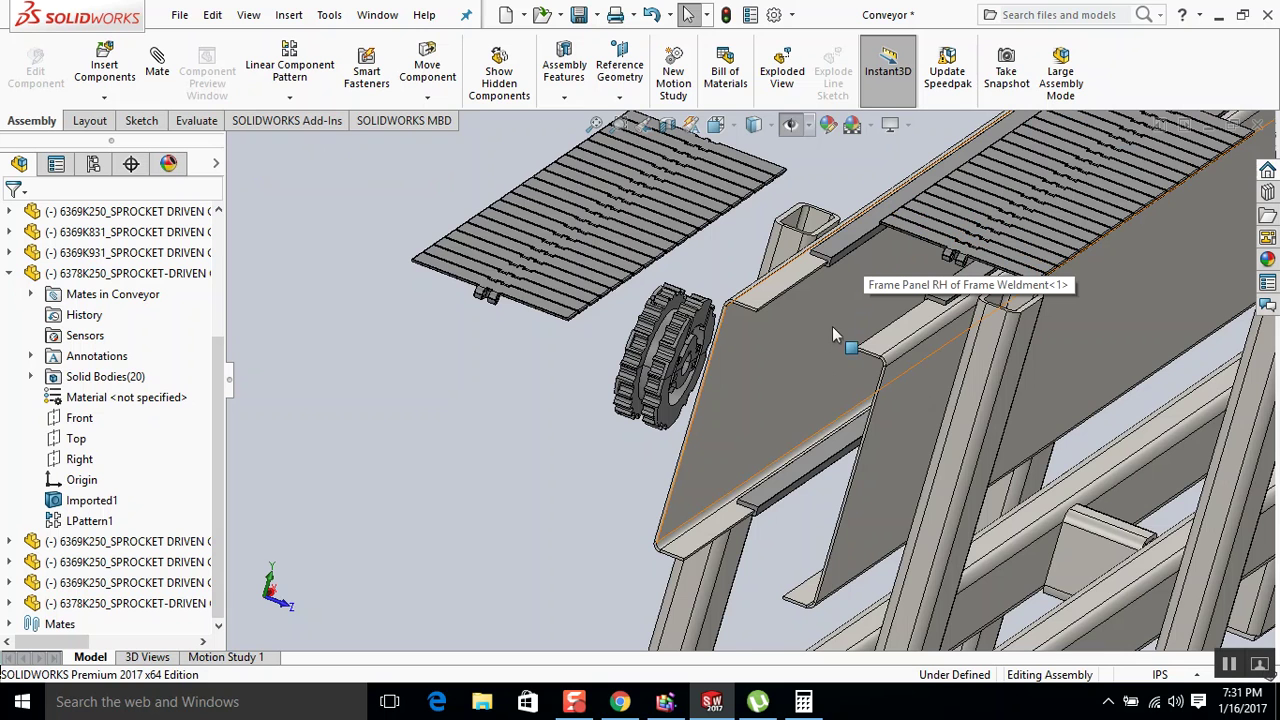
Examine where the Frame Weldment's Right Plane and Front Plane lie relative to the frame panels and the belt sections.
{"action": "left_click", "coordinate": [797, 362]}
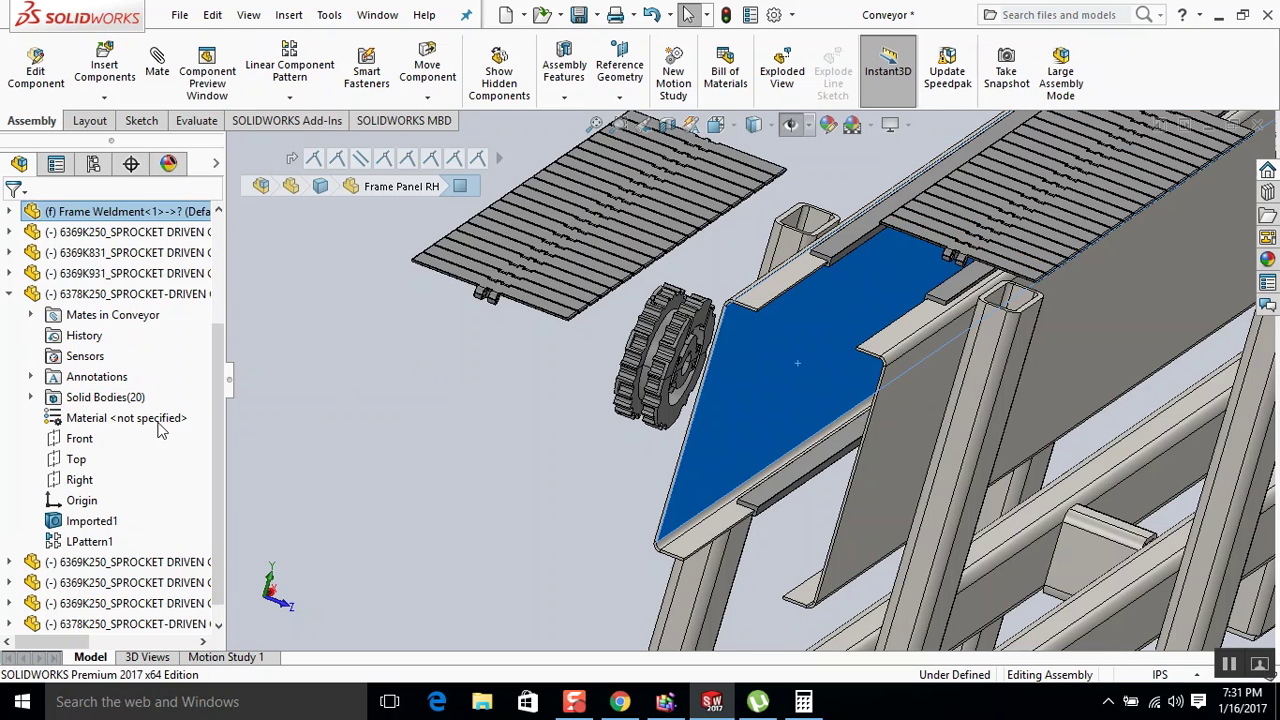
{"action": "left_click", "coordinate": [10, 213]}
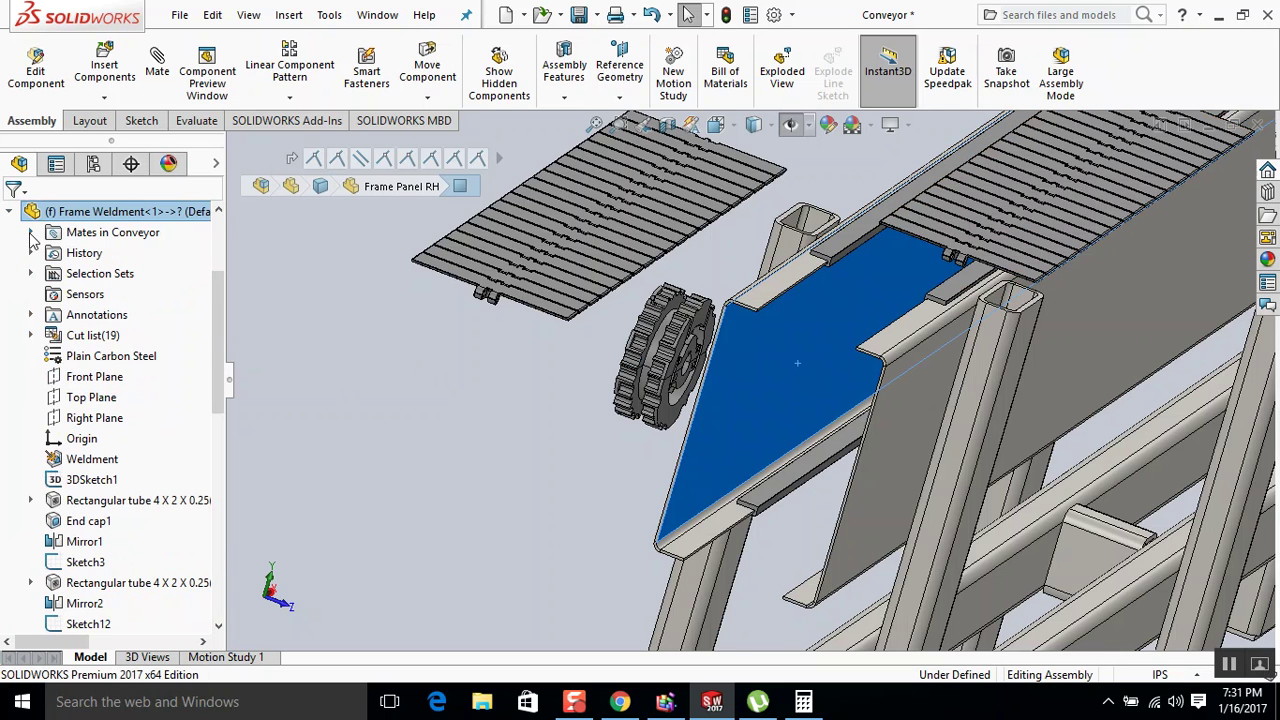
{"action": "left_click", "coordinate": [94, 420]}
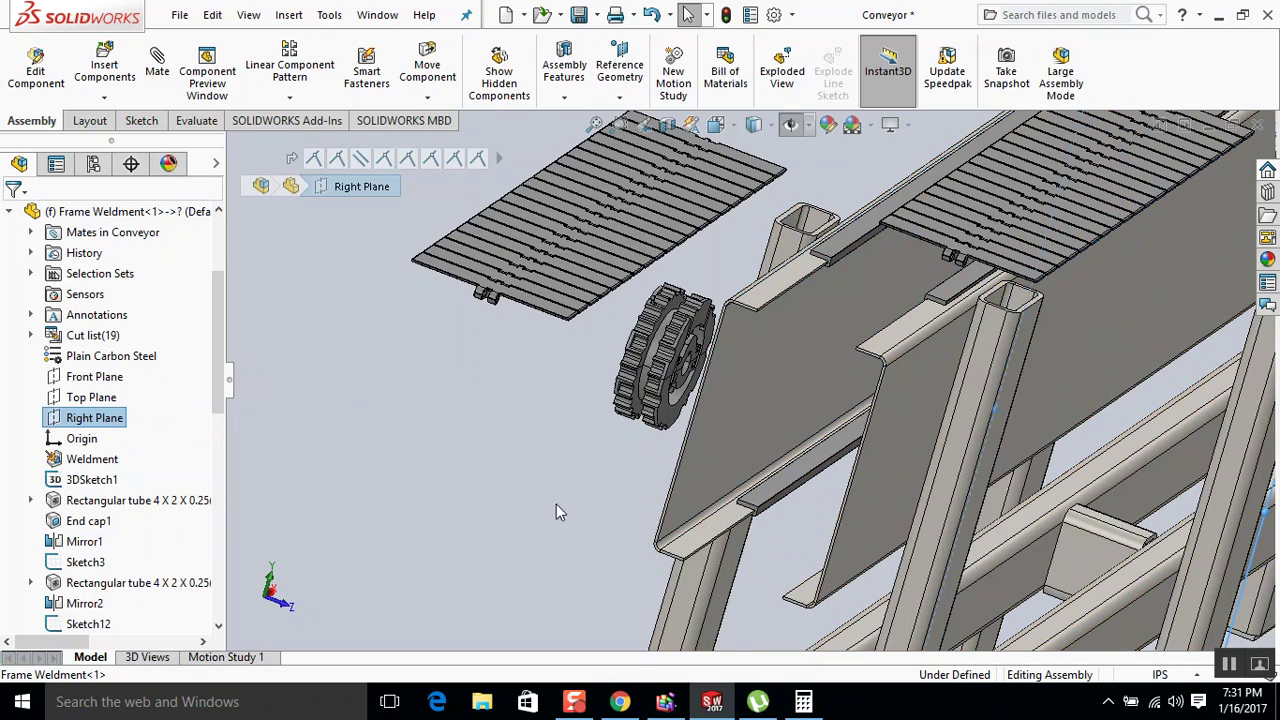
{"action": "scroll", "coordinate": [556, 512], "scroll_direction": "up", "scroll_amount": 3}
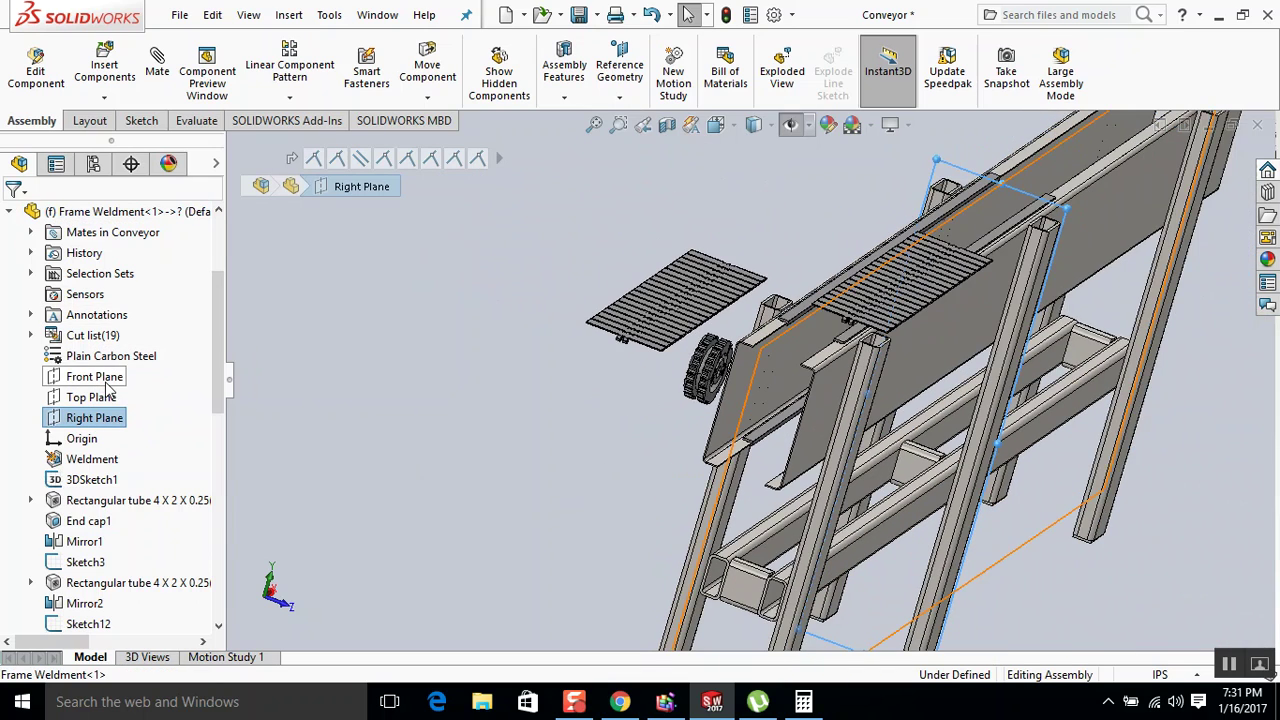
{"action": "left_click", "coordinate": [108, 380]}
{"action": "middle_click_drag", "start_coordinate": [650, 347], "coordinate": [674, 340]}
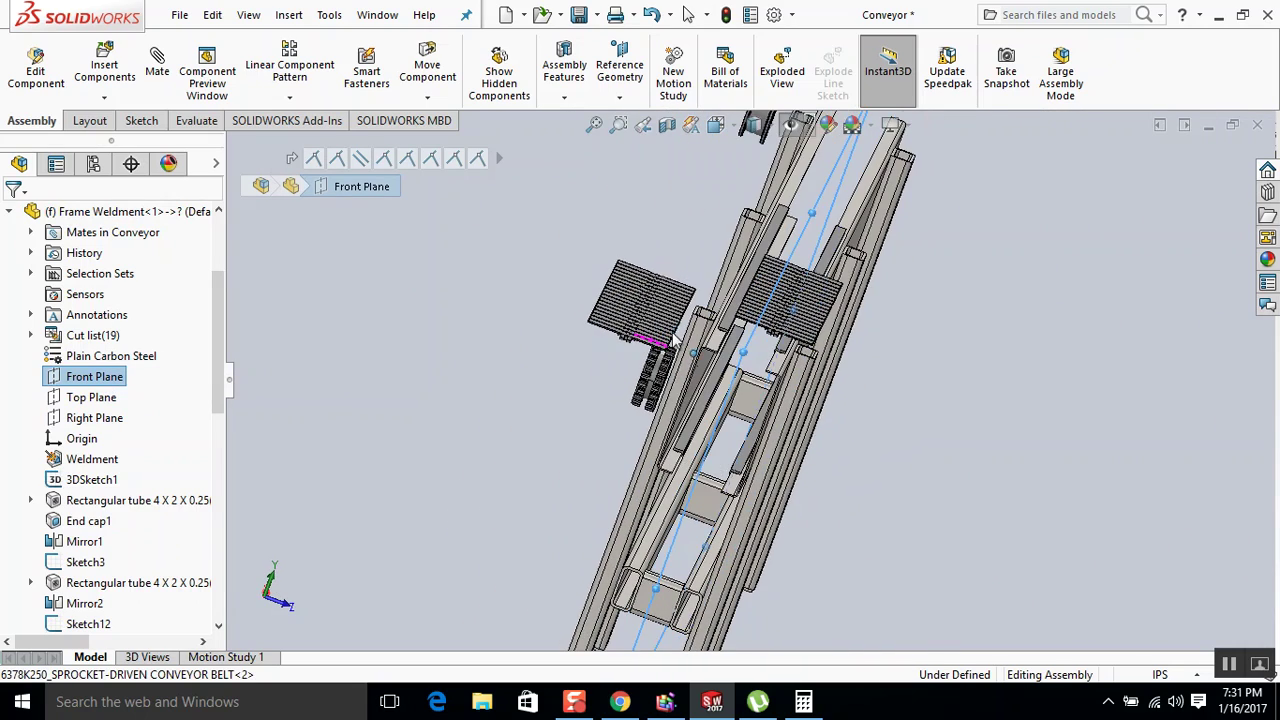
{"action": "middle_click_drag", "start_coordinate": [676, 398], "coordinate": [570, 392]}
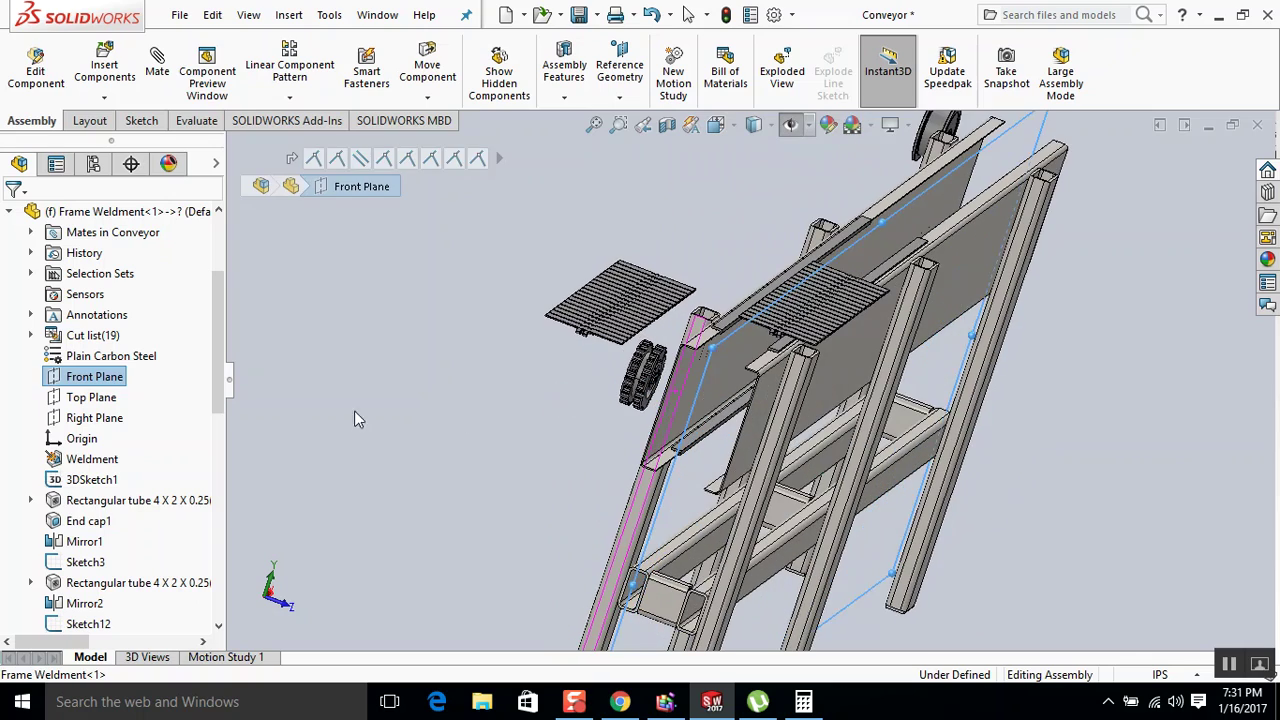
{"action": "left_click", "coordinate": [354, 417]}
{"action": "scroll", "coordinate": [857, 380], "scroll_direction": "down", "scroll_amount": 10}
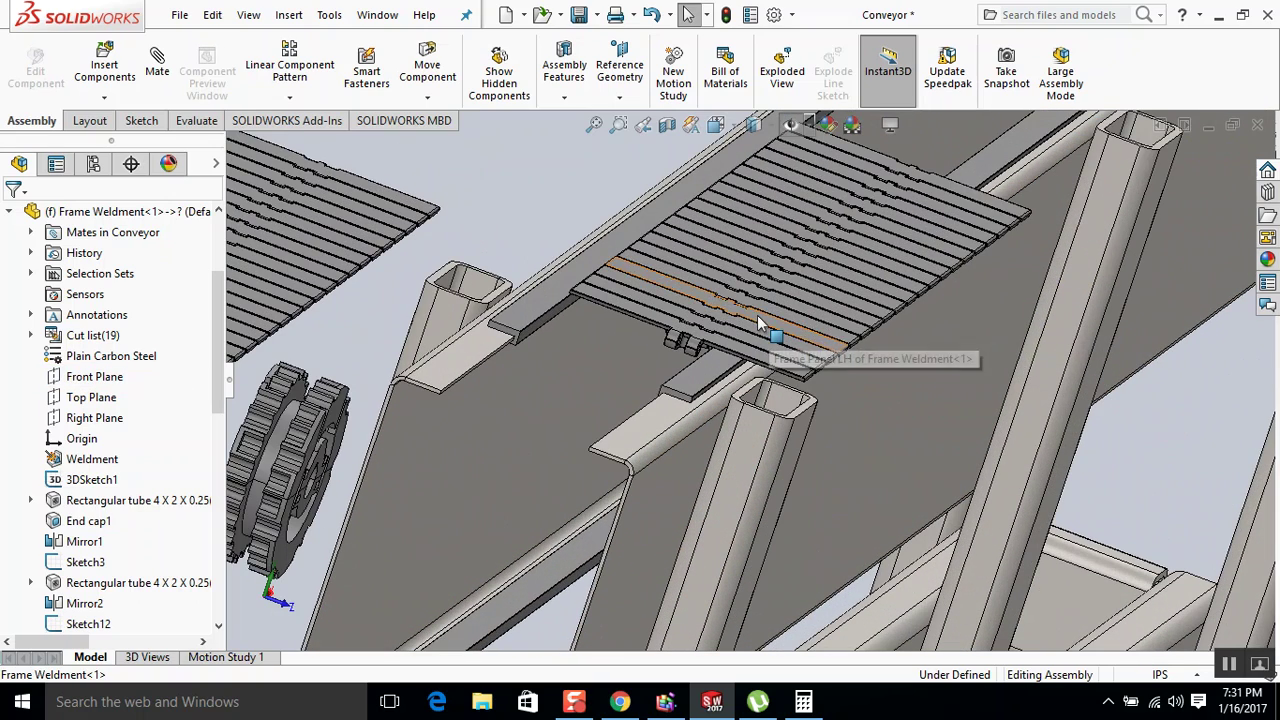
Mate the Right plane of the original 6378K250 belt section coincident with the Frame Weldment's Front Plane.
{"action": "left_click", "coordinate": [758, 323]}
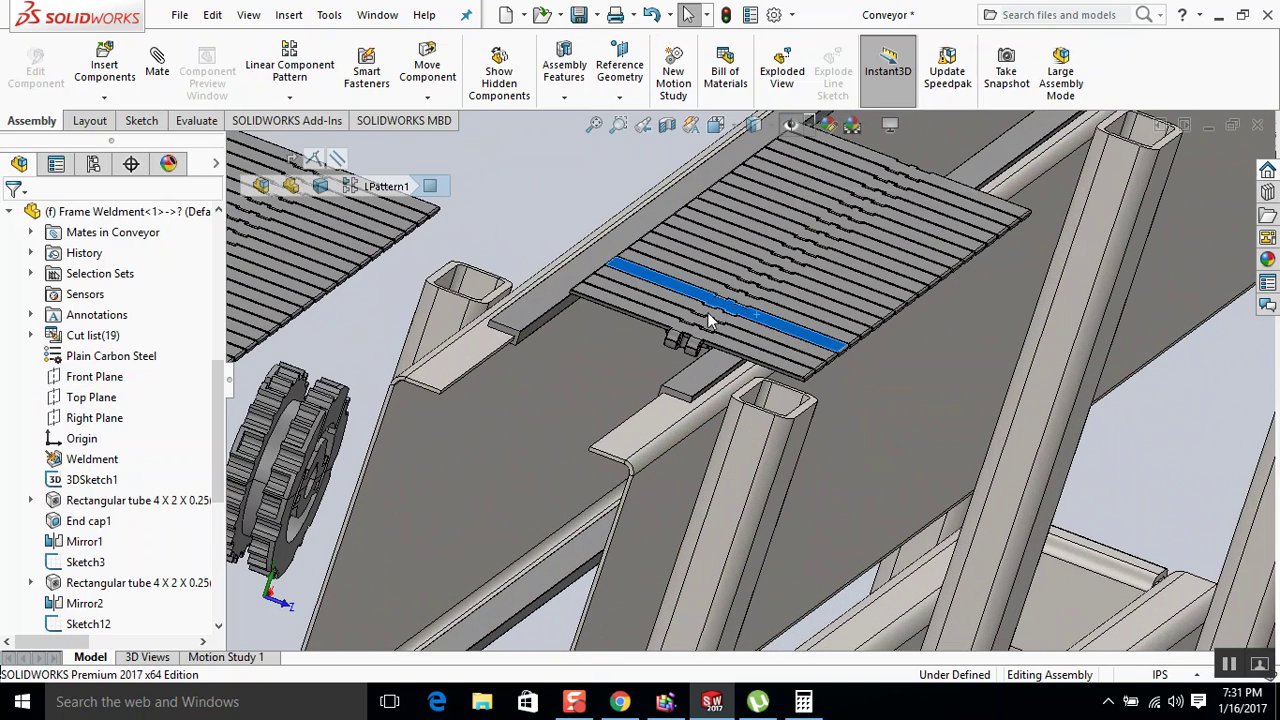
{"action": "scroll", "coordinate": [150, 380], "scroll_direction": "down", "scroll_amount": 4}
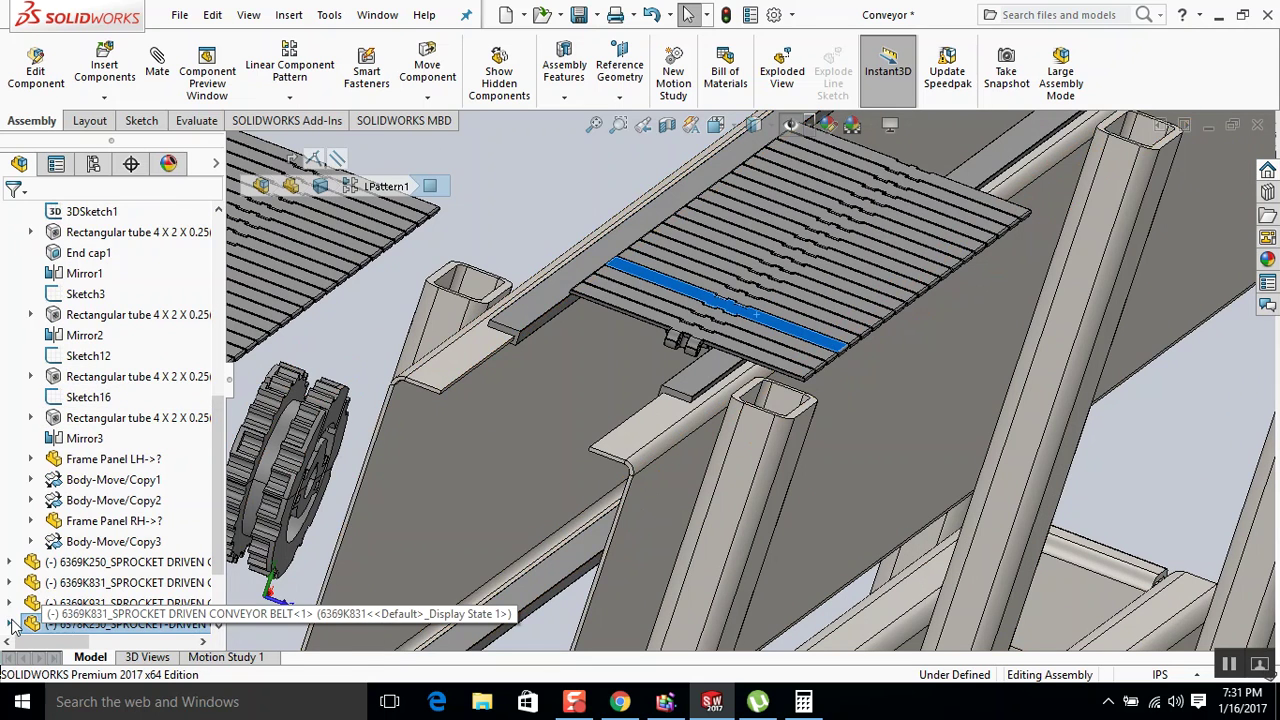
{"action": "scroll", "coordinate": [60, 560], "scroll_direction": "down", "scroll_amount": 2}
{"action": "left_click", "coordinate": [80, 520]}
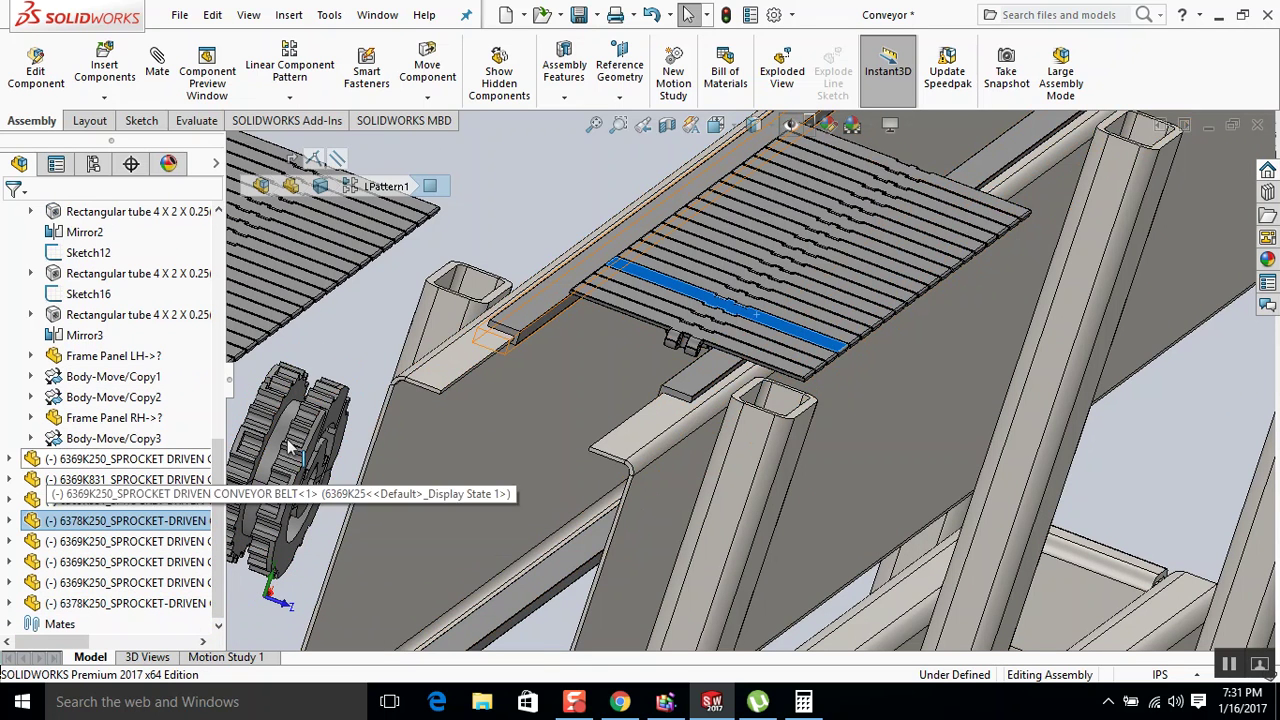
{"action": "left_click", "coordinate": [17, 524]}
{"action": "left_click", "coordinate": [79, 524]}
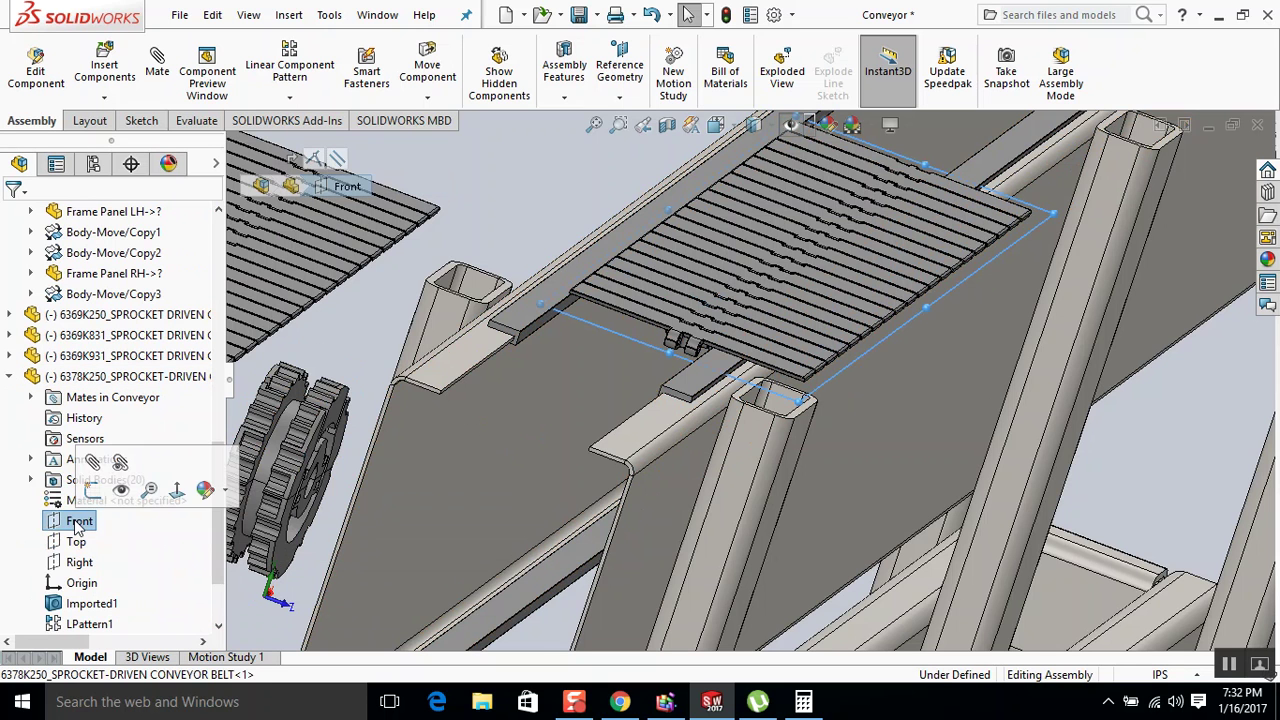
{"action": "left_click", "coordinate": [76, 542]}
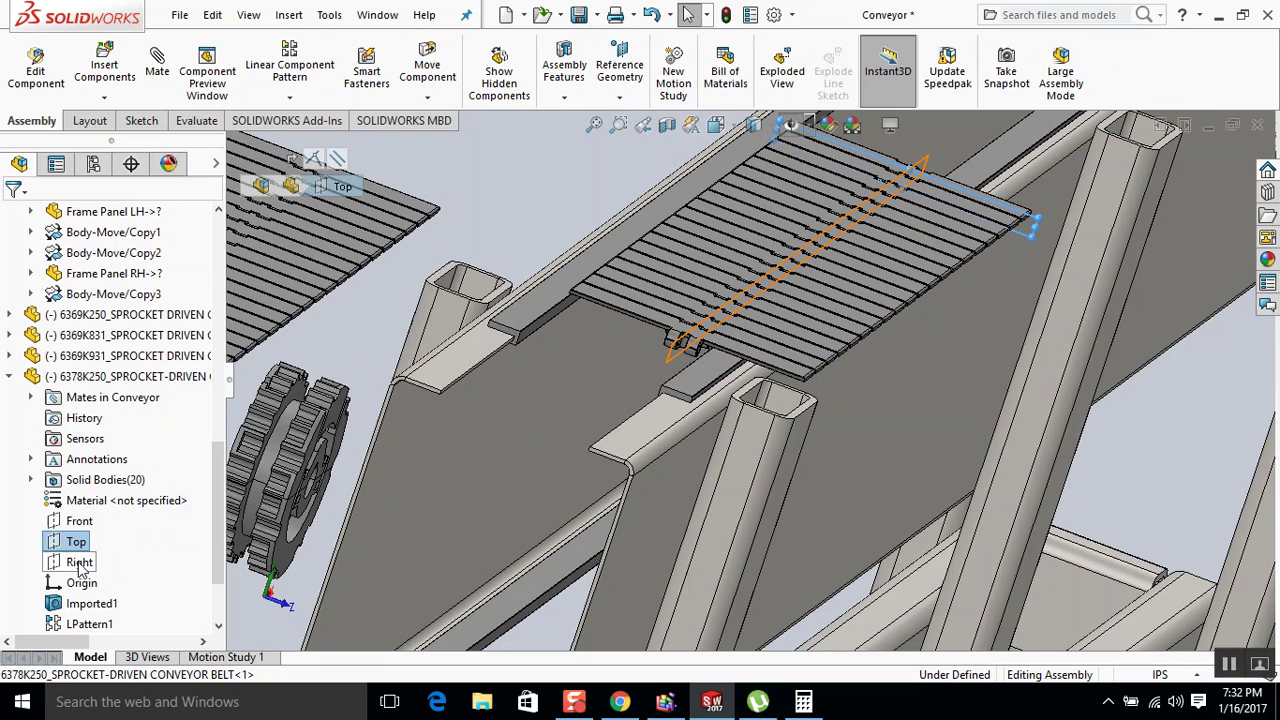
{"action": "left_click", "coordinate": [79, 563]}
{"action": "scroll", "coordinate": [150, 404], "scroll_direction": "up", "scroll_amount": 3}
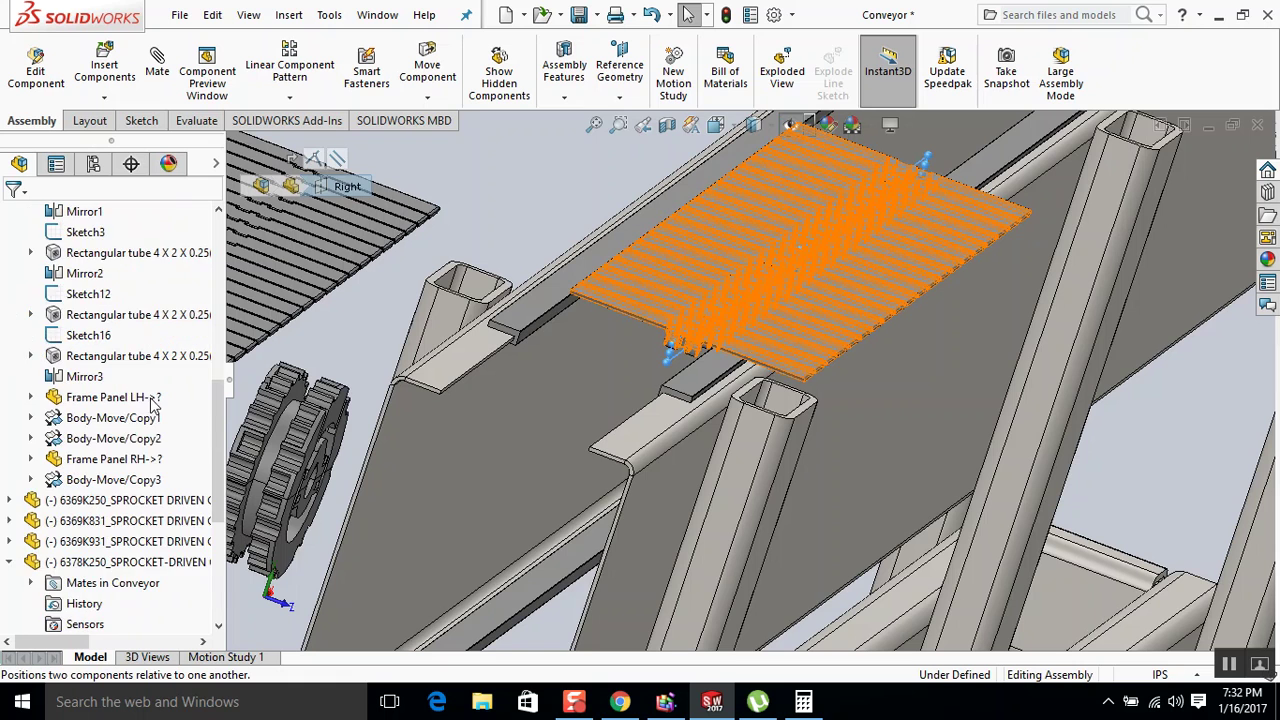
{"action": "scroll", "coordinate": [116, 510], "scroll_direction": "down", "scroll_amount": 4}
{"action": "scroll", "coordinate": [115, 510], "scroll_direction": "up", "scroll_amount": 10}
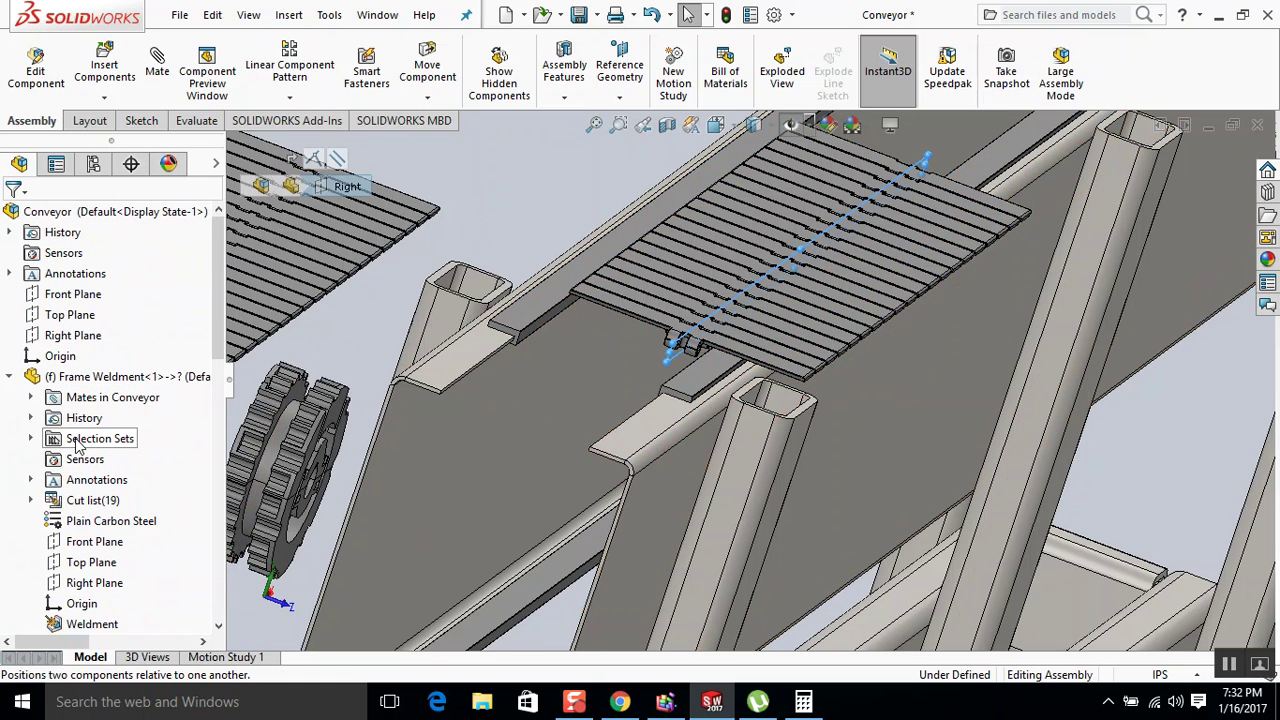
{"action": "left_click", "coordinate": [99, 548], "text": "ctrl"}
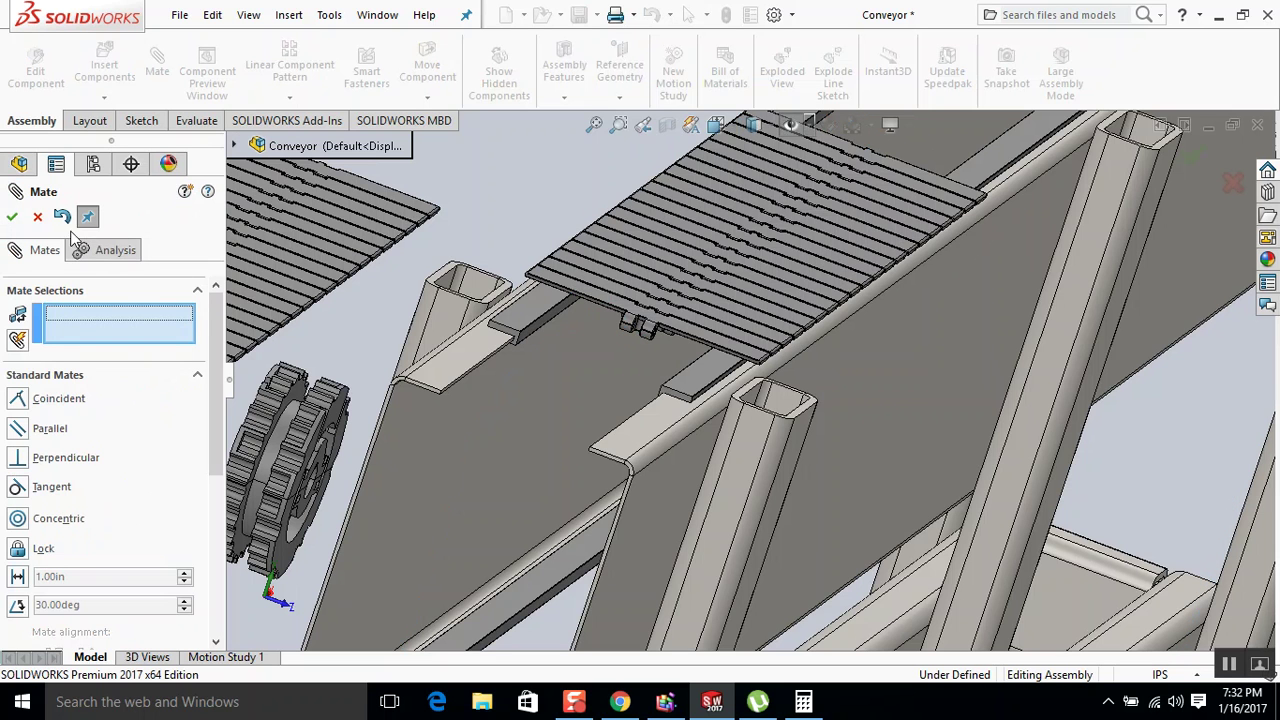
{"action": "key", "text": "Escape"}
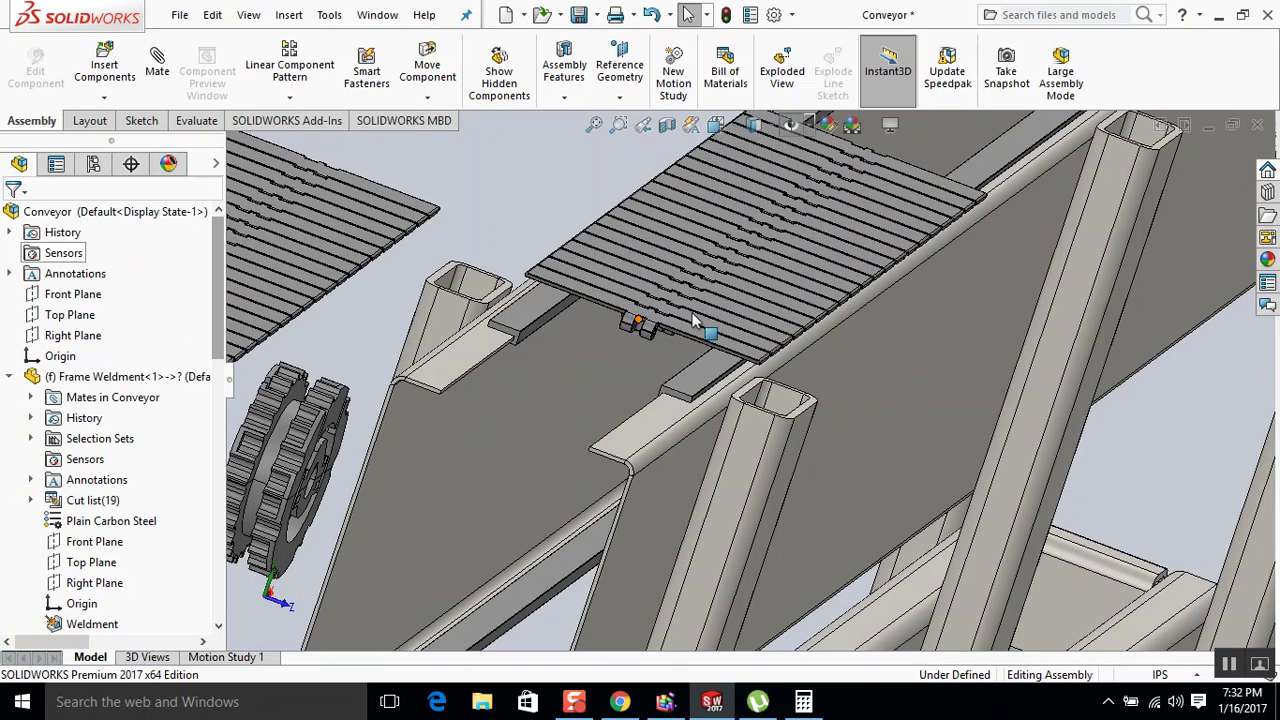
Slide the original belt section toward the sprocket end of the frame and collapse the expanded components in the feature tree.
{"action": "mouse_move", "coordinate": [702, 307]}
{"action": "left_mouse_down"}
{"action": "mouse_move", "coordinate": [727, 290]}
{"action": "mouse_move", "coordinate": [695, 309]}
{"action": "left_mouse_up"}
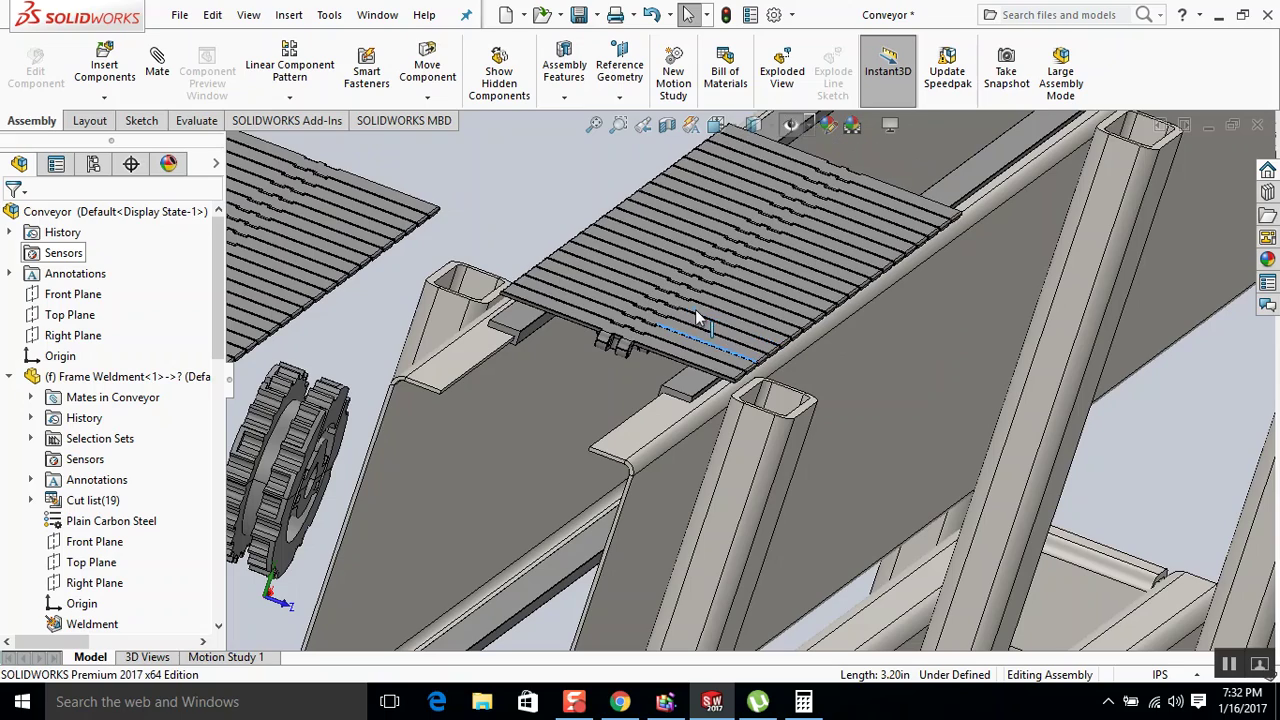
{"action": "mouse_move", "coordinate": [495, 308]}
{"action": "middle_mouse_down"}
{"action": "mouse_move", "coordinate": [517, 274]}
{"action": "mouse_move", "coordinate": [481, 300]}
{"action": "middle_mouse_up"}
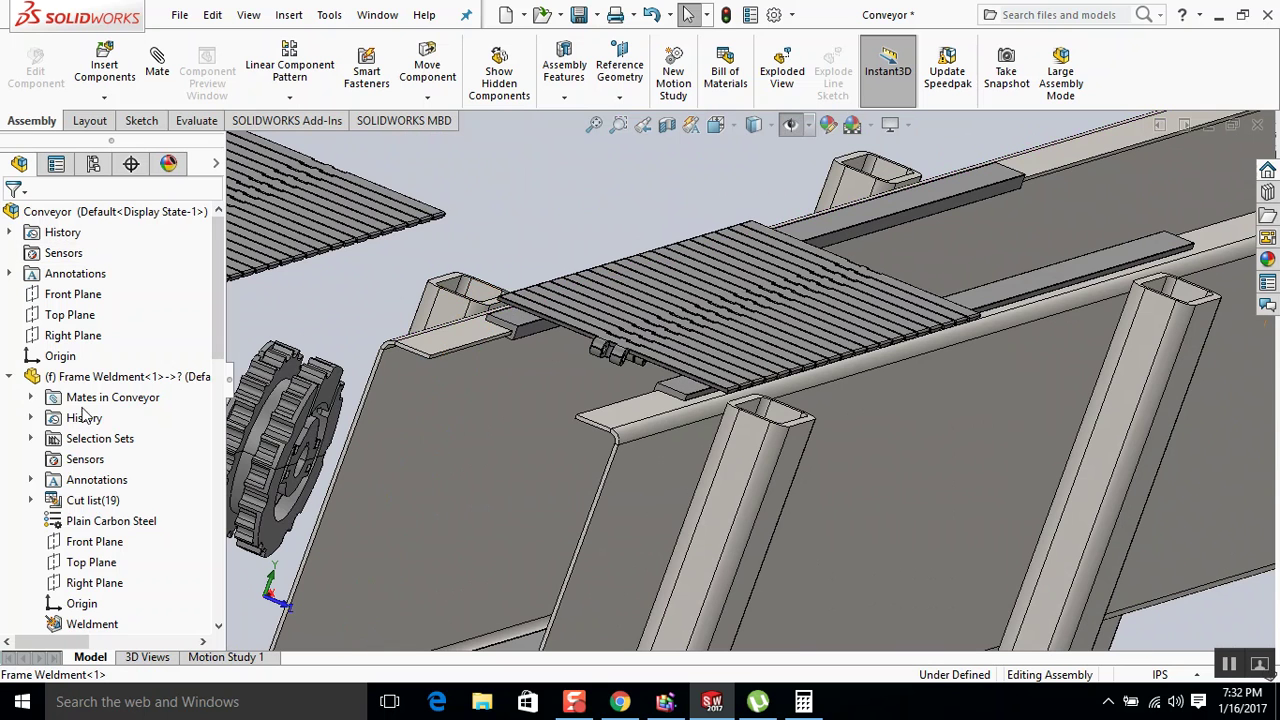
{"action": "left_click", "coordinate": [9, 376]}
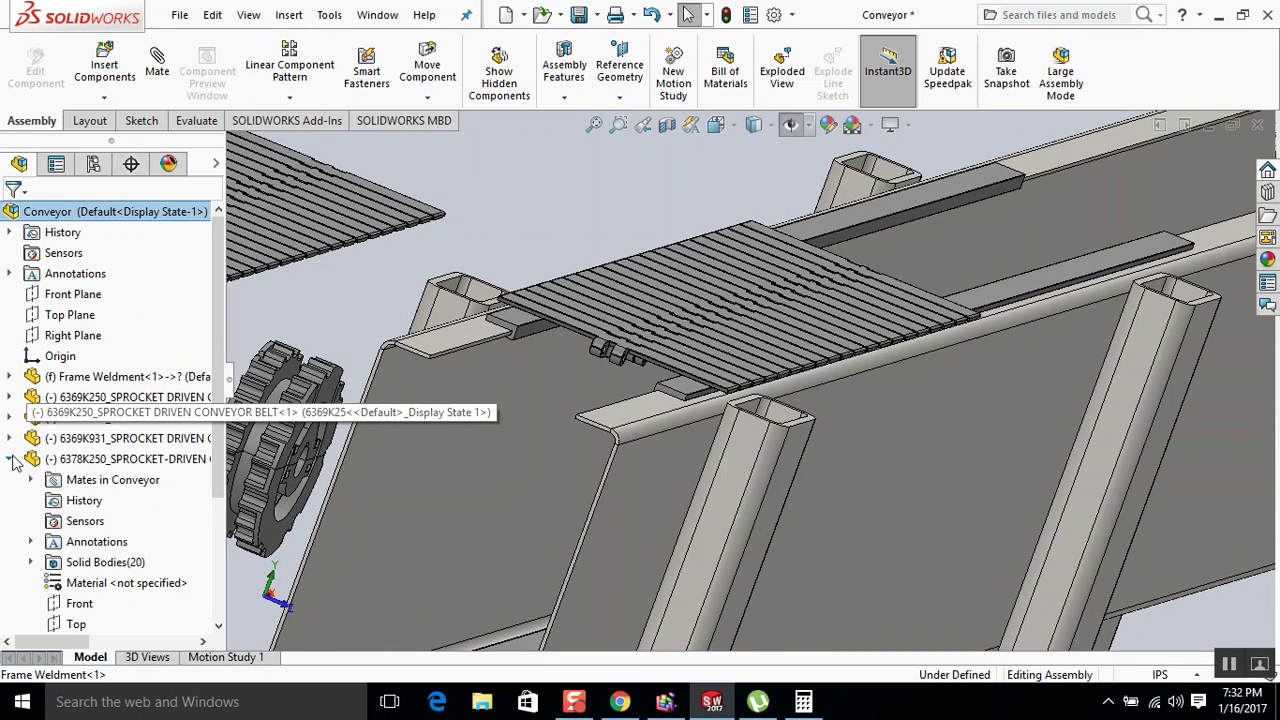
{"action": "left_click", "coordinate": [10, 459]}
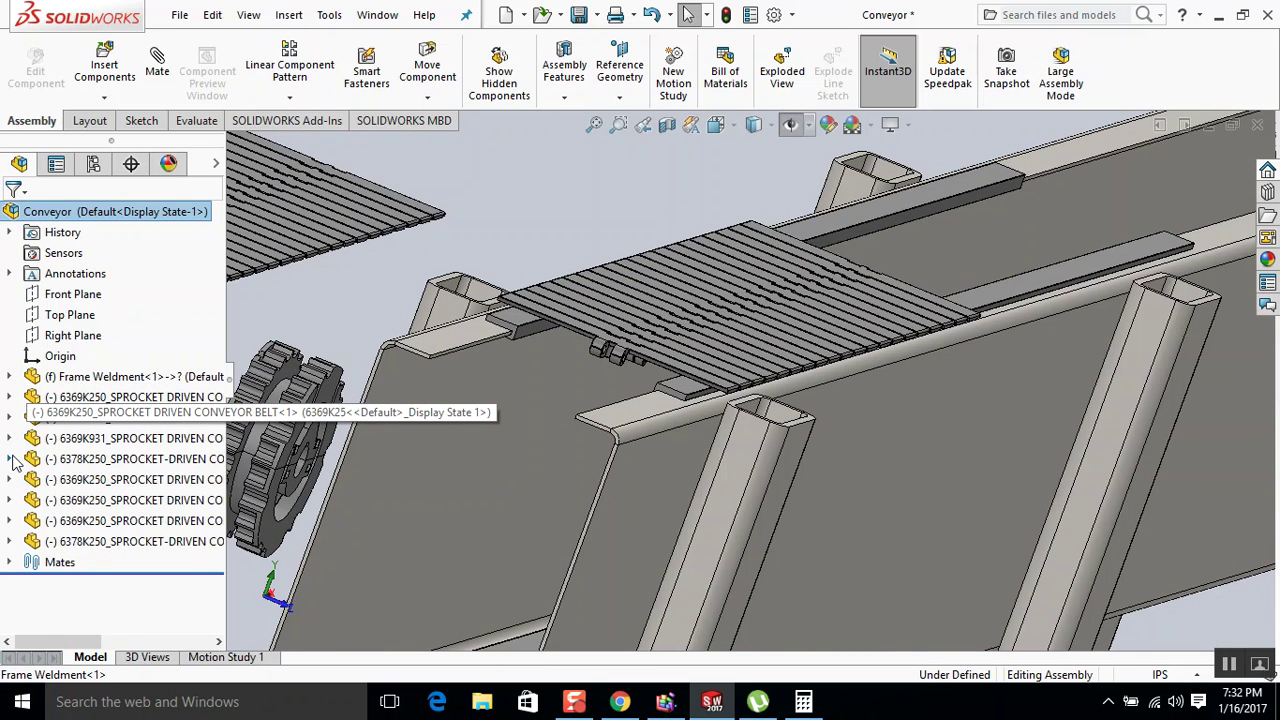
Mate the Right plane of the 6378K250 belt copy coincident with the Right plane of the original belt section.
{"action": "scroll", "coordinate": [608, 338], "scroll_direction": "down", "scroll_amount": 5}
{"action": "left_click", "coordinate": [595, 337]}
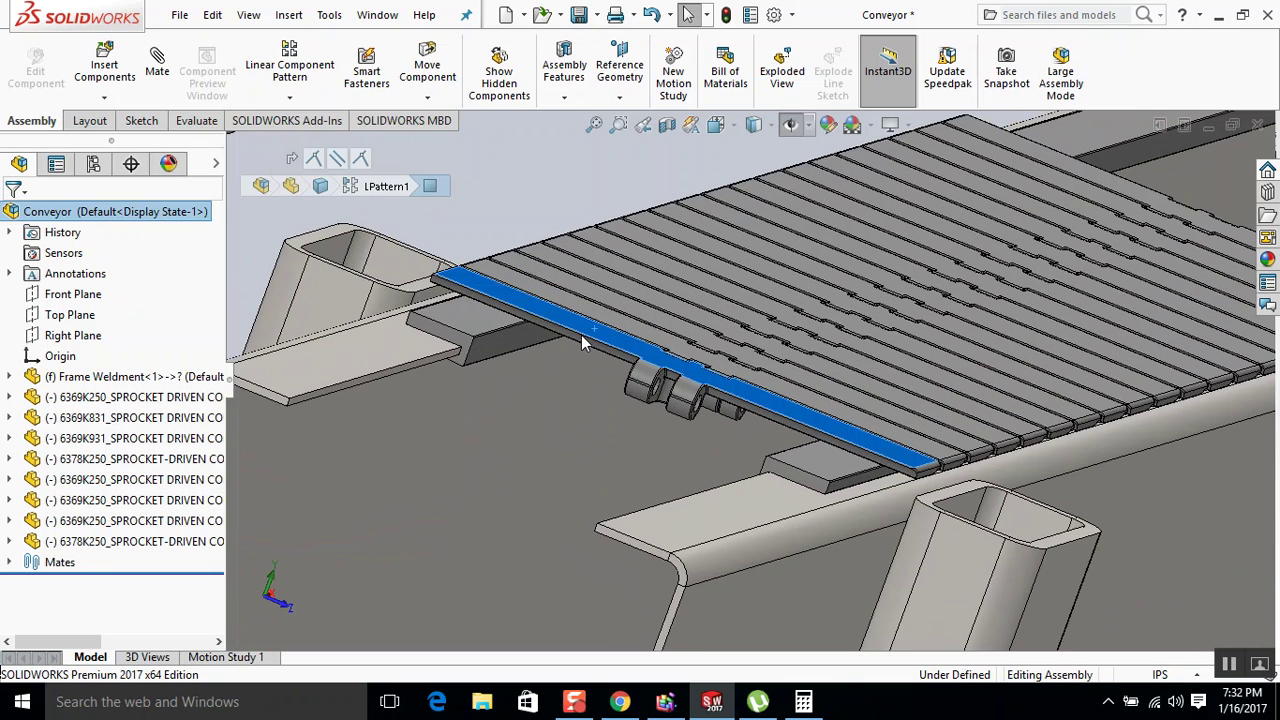
{"action": "scroll", "coordinate": [586, 360], "scroll_direction": "up", "scroll_amount": 3}
{"action": "left_click", "coordinate": [10, 459]}
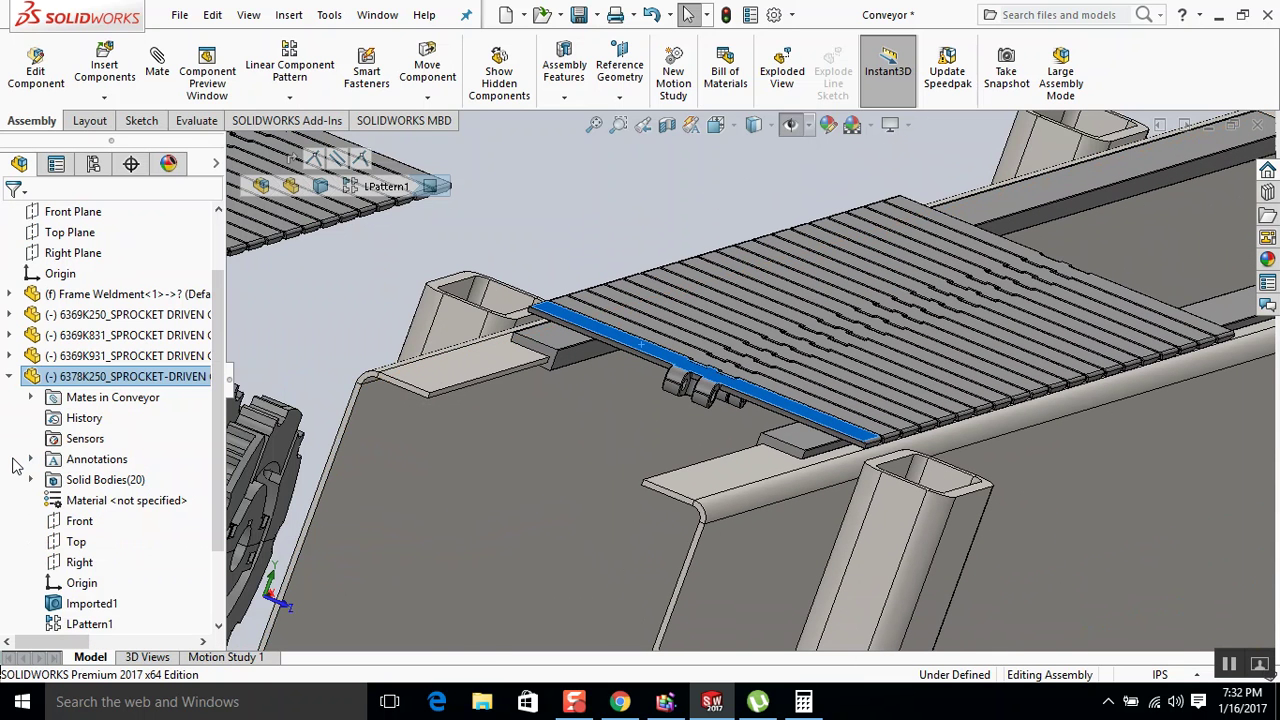
{"action": "left_click", "coordinate": [333, 263]}
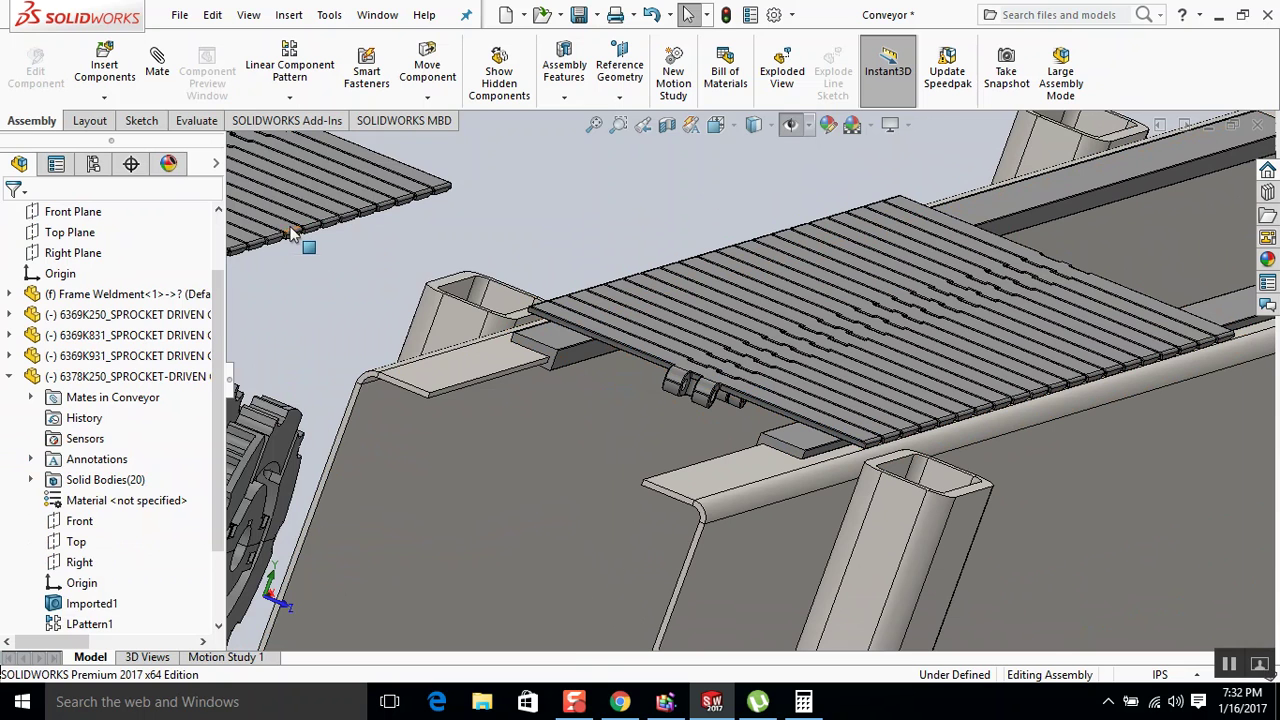
{"action": "left_click", "coordinate": [290, 232]}
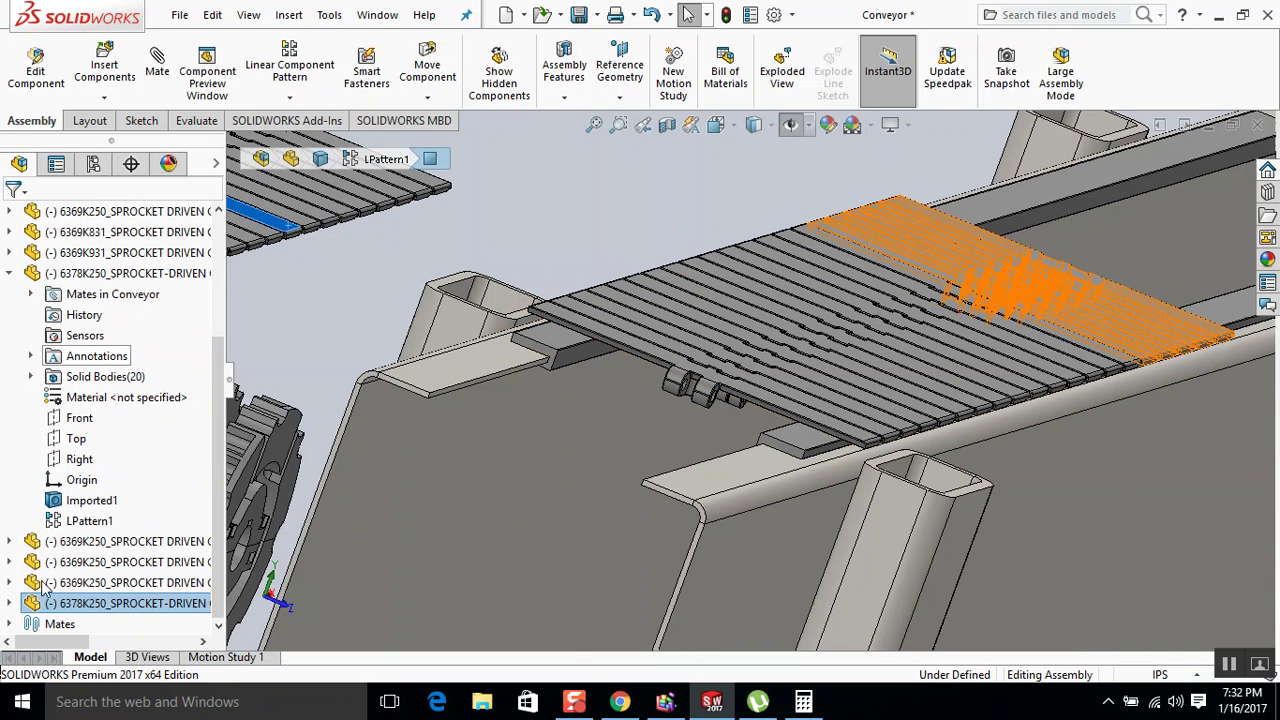
{"action": "left_click", "coordinate": [12, 603]}
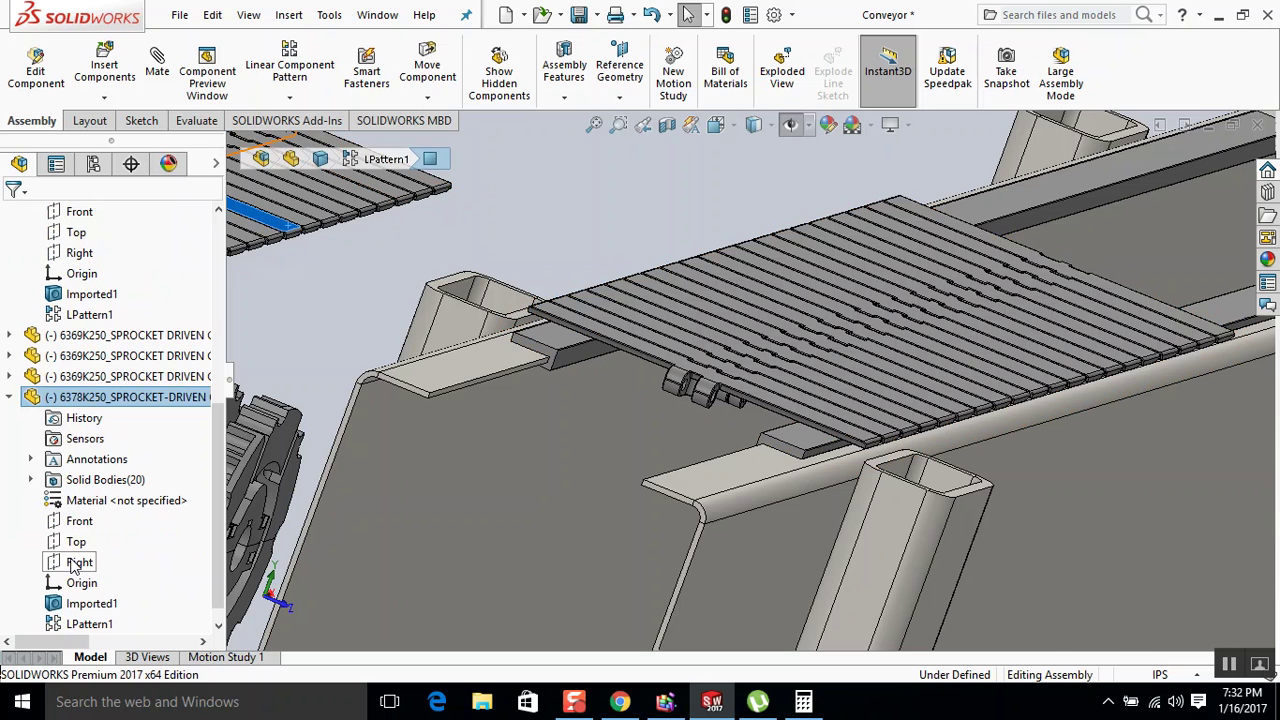
{"action": "left_click", "coordinate": [75, 565]}
{"action": "scroll", "coordinate": [92, 272], "scroll_direction": "up", "scroll_amount": 1}
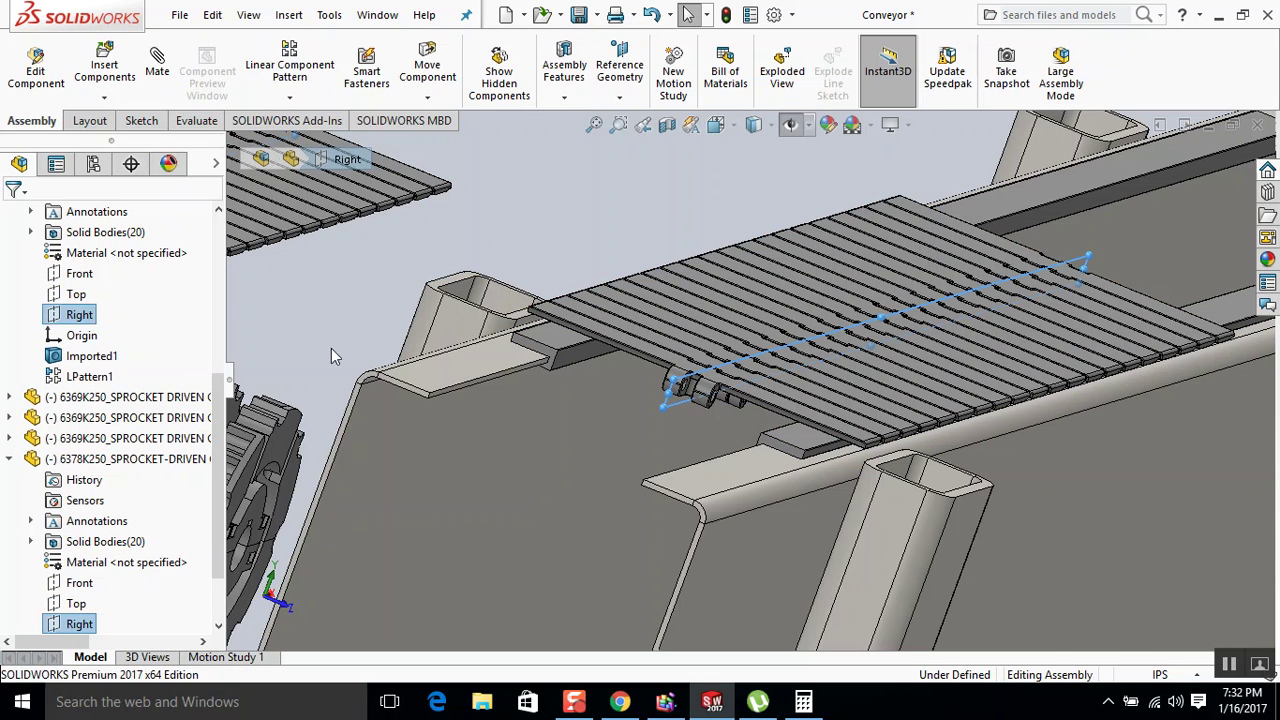
{"action": "scroll", "coordinate": [359, 340], "scroll_direction": "up", "scroll_amount": 2}
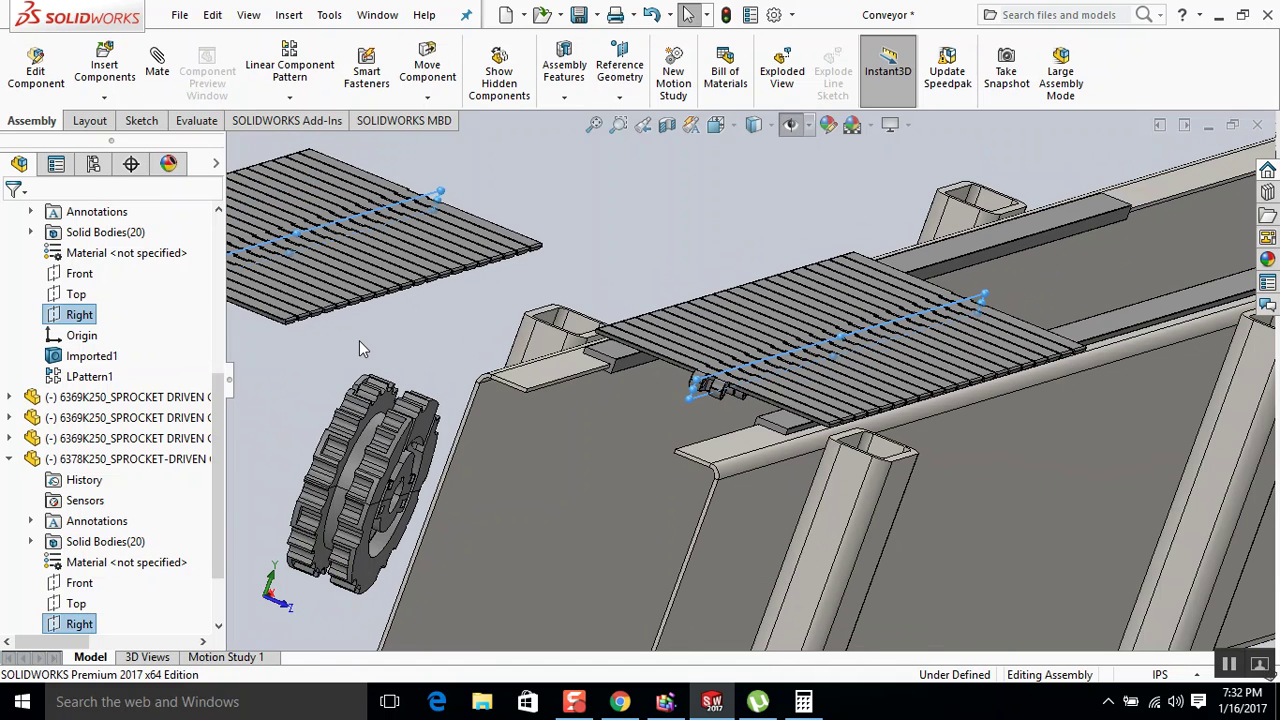
{"action": "key", "text": "m"}
{"action": "left_click", "coordinate": [339, 318]}
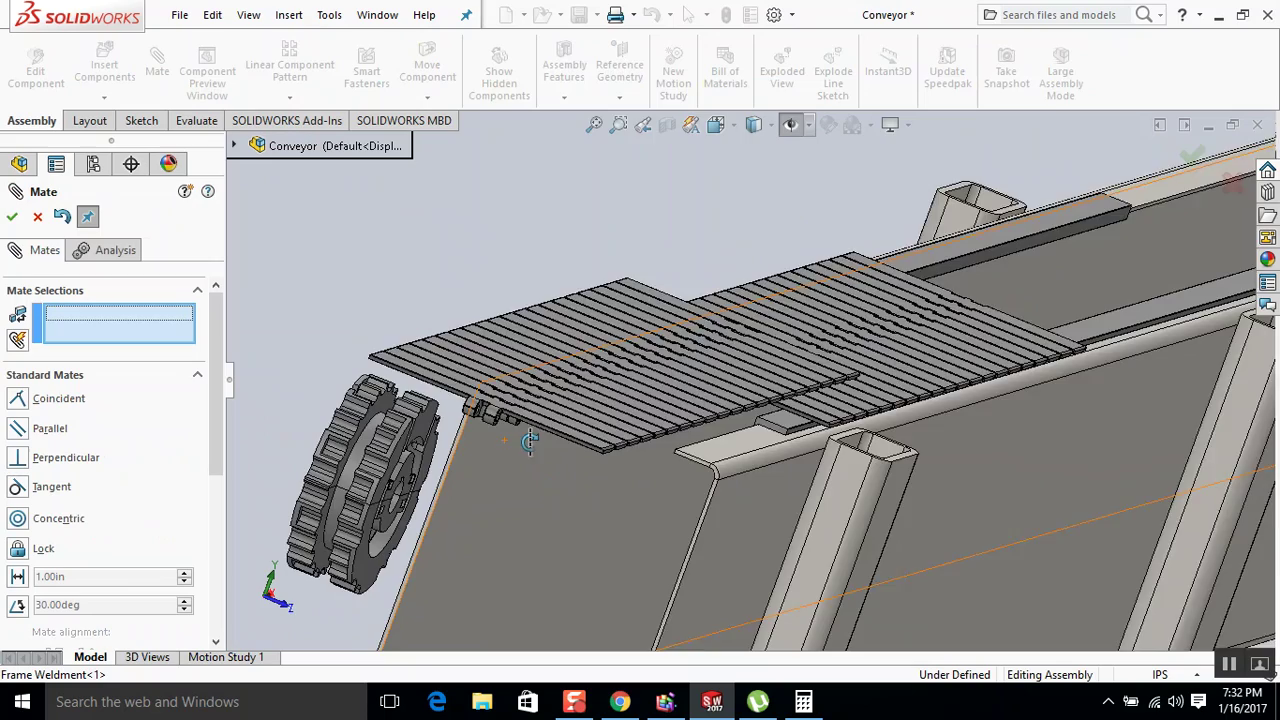
{"action": "middle_click_drag", "start_coordinate": [531, 452], "coordinate": [770, 280]}
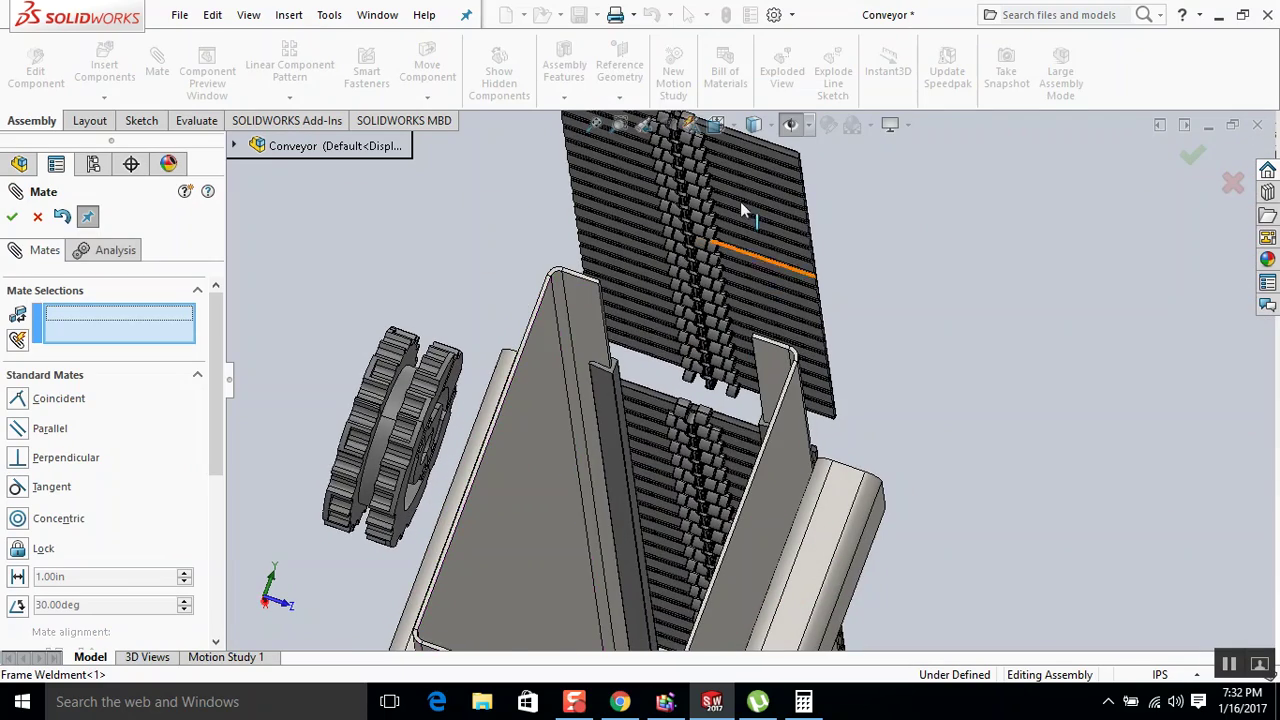
{"action": "scroll", "coordinate": [752, 204], "scroll_direction": "up", "scroll_amount": 5}
{"action": "scroll", "coordinate": [766, 276], "scroll_direction": "down", "scroll_amount": 5}
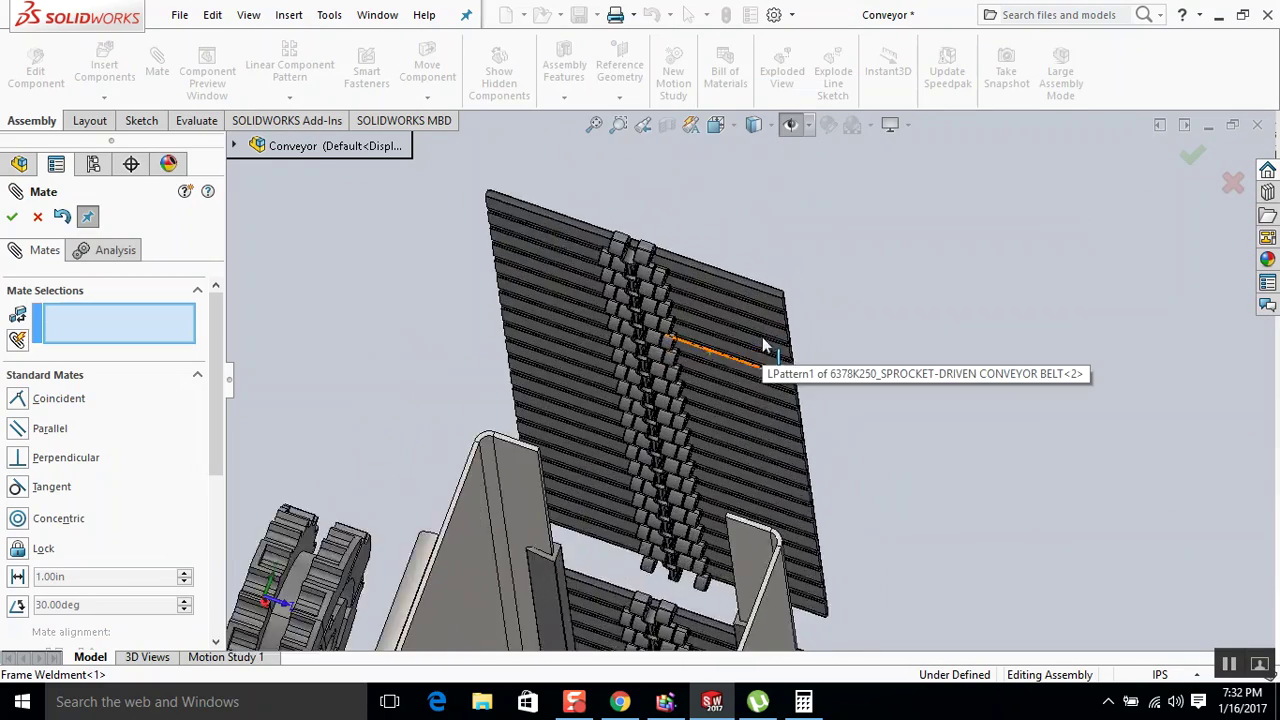
{"action": "scroll", "coordinate": [764, 345], "scroll_direction": "down", "scroll_amount": 5}
{"action": "left_click", "coordinate": [788, 345]}
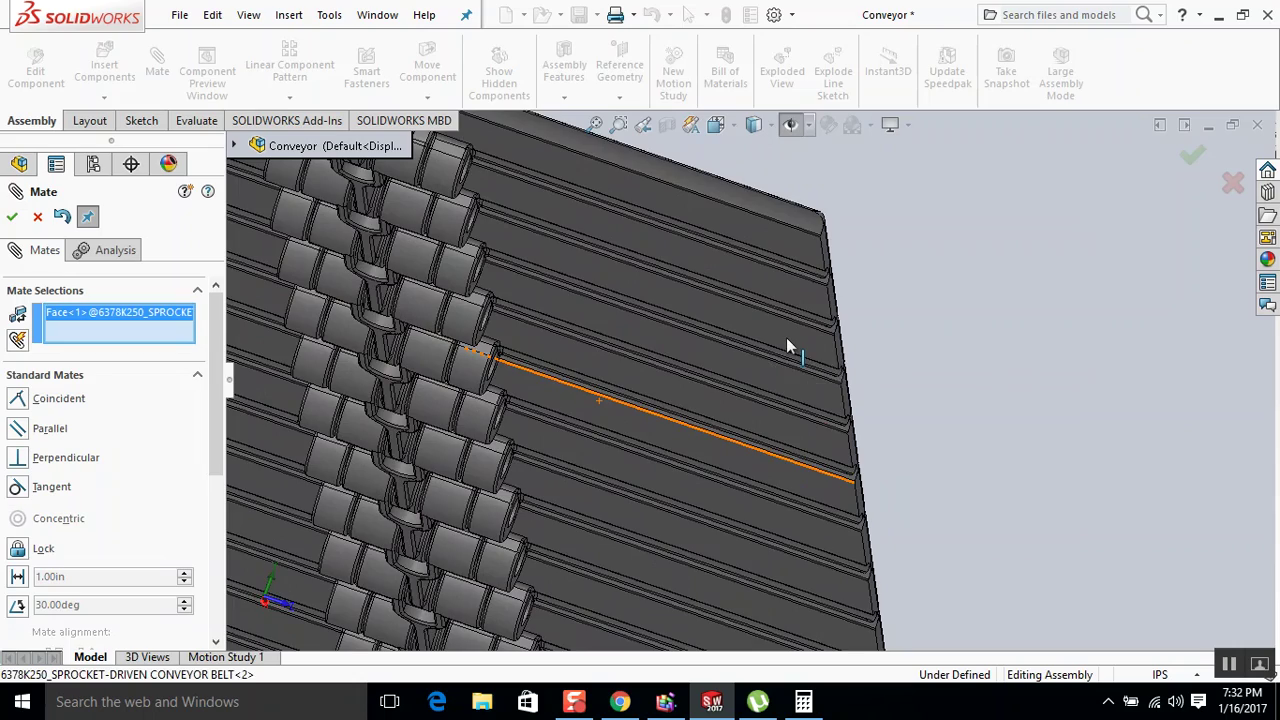
{"action": "middle_click_drag", "start_coordinate": [786, 345], "coordinate": [786, 446]}
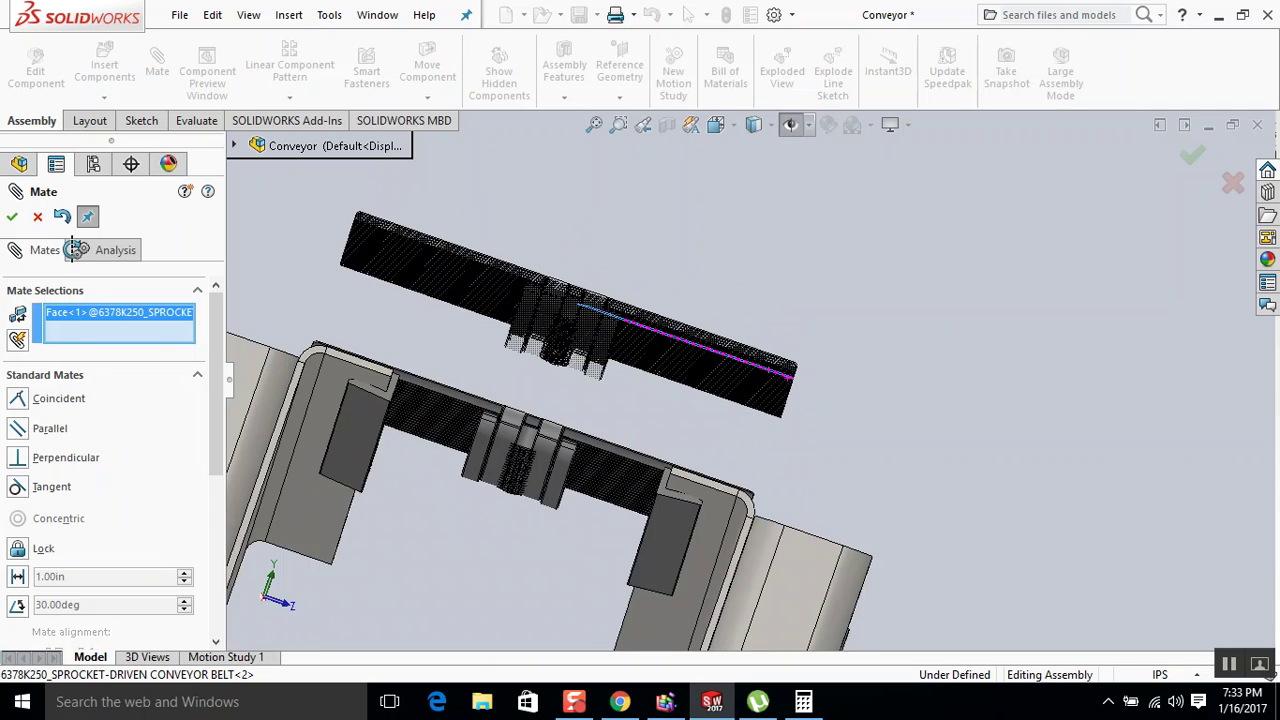
{"action": "left_click", "coordinate": [37, 217]}
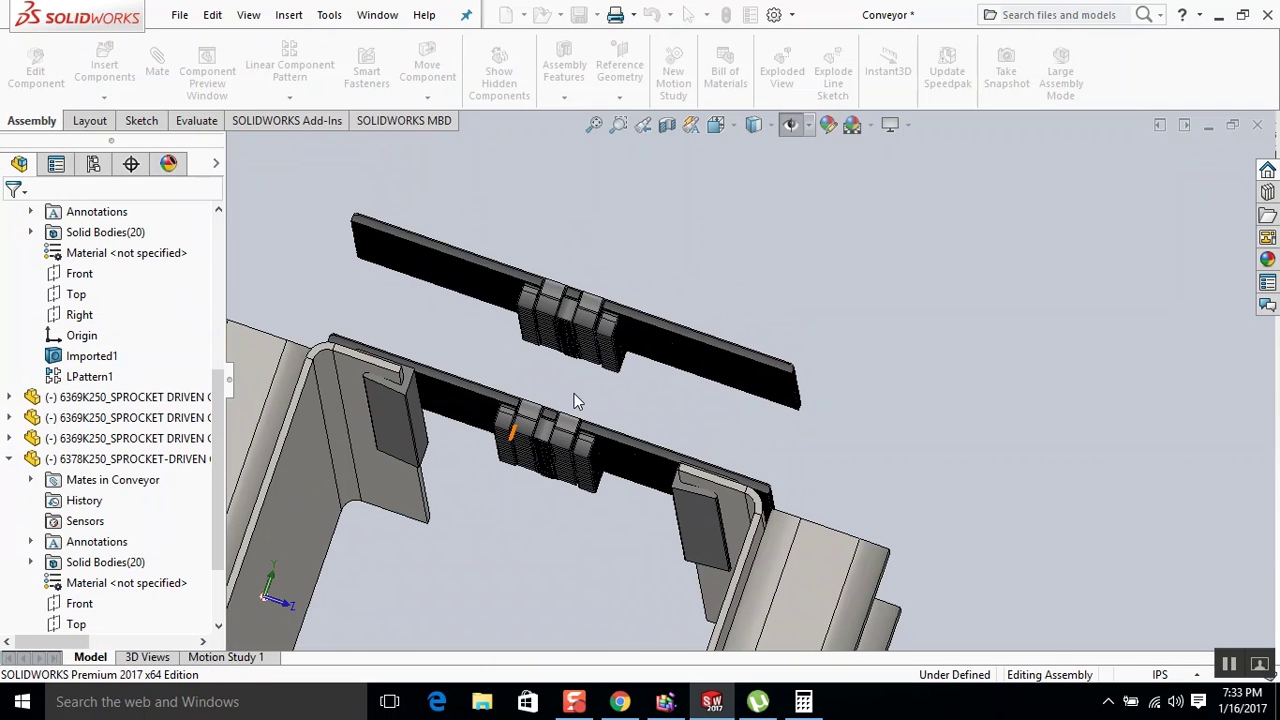
Mate the flat slat face of the 6378K250 belt copy coincident with the upper face of the lower 6369K250 strip, using flipped alignment.
{"action": "middle_click_drag", "start_coordinate": [574, 393], "coordinate": [436, 398]}
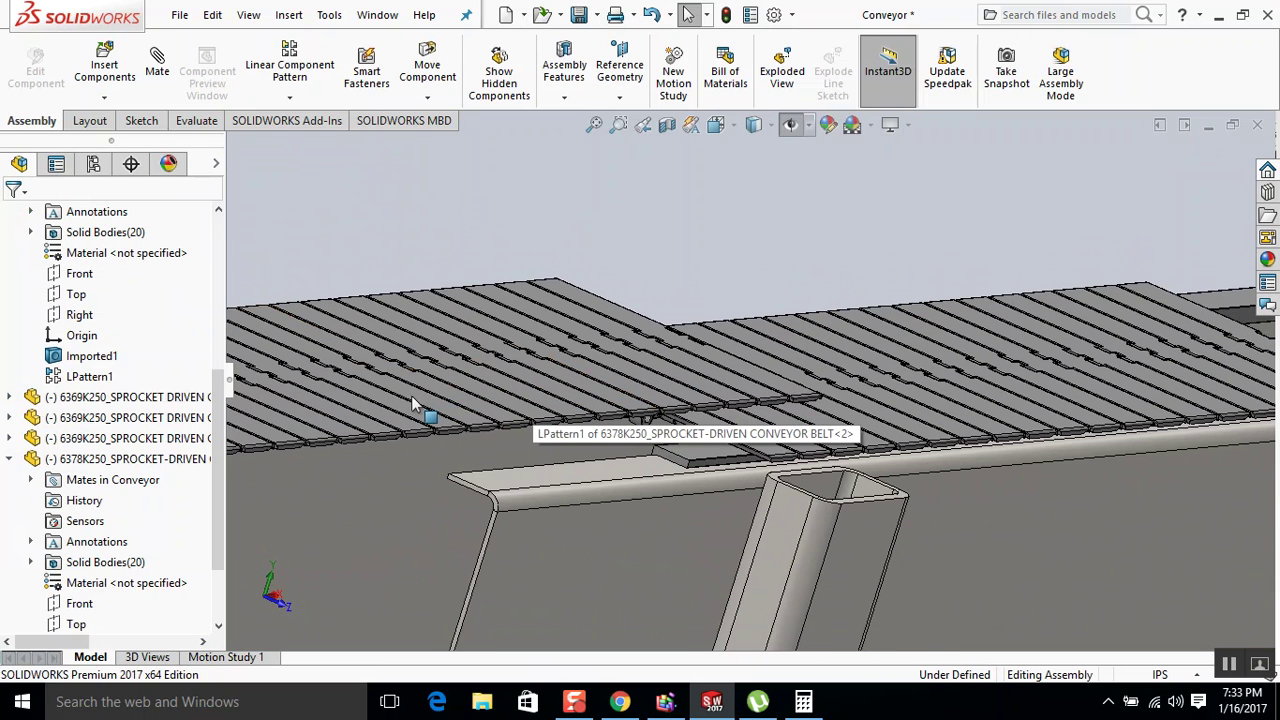
{"action": "left_click", "coordinate": [343, 406]}
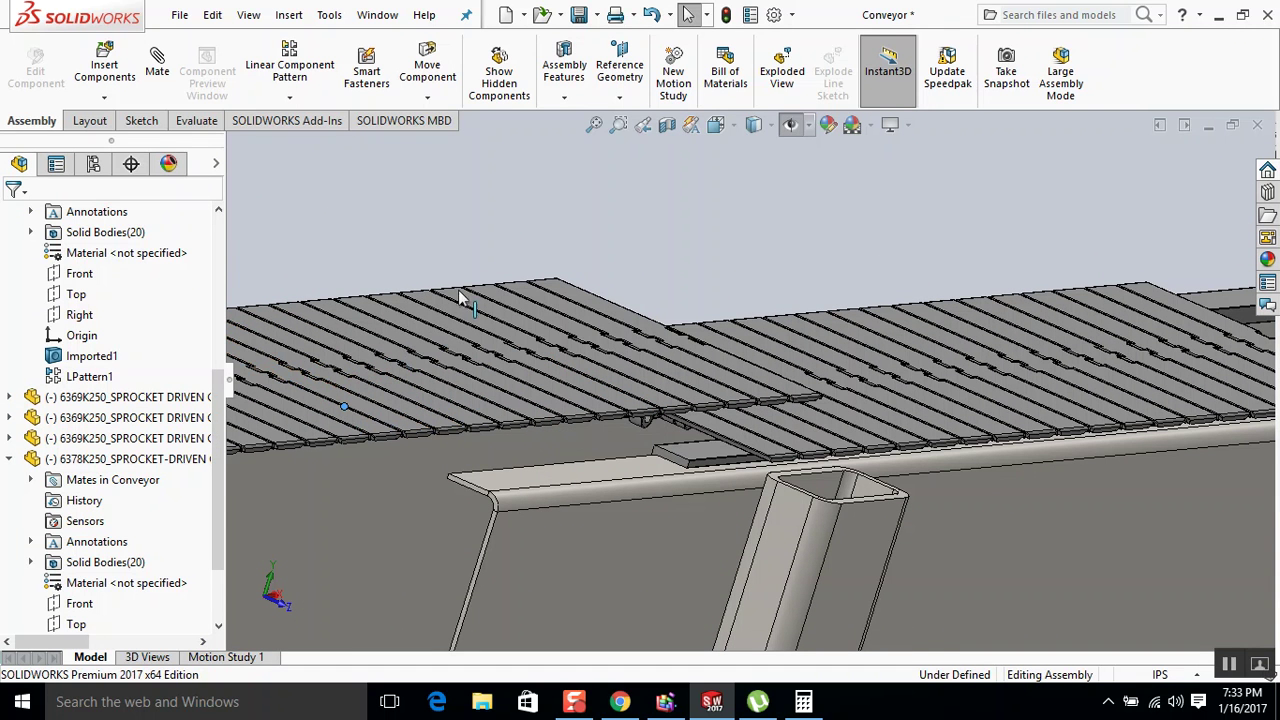
{"action": "left_click", "coordinate": [590, 246]}
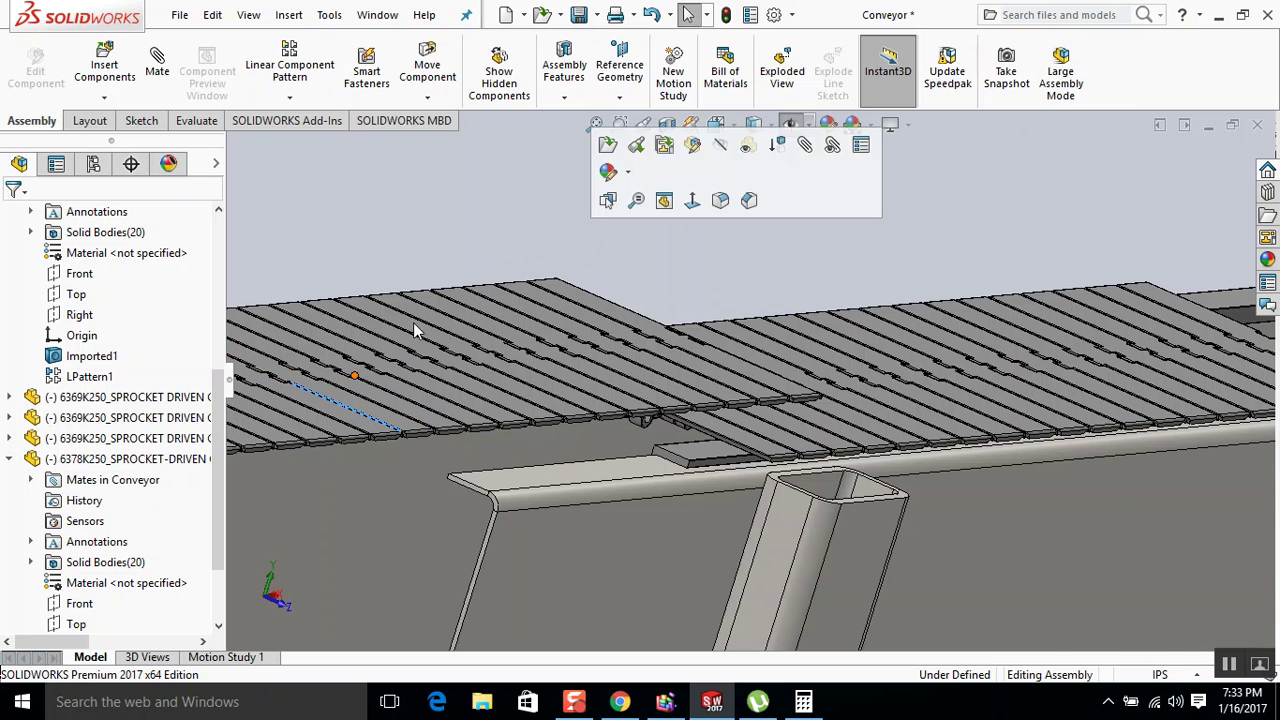
{"action": "scroll", "coordinate": [408, 425], "scroll_direction": "down", "scroll_amount": 2}
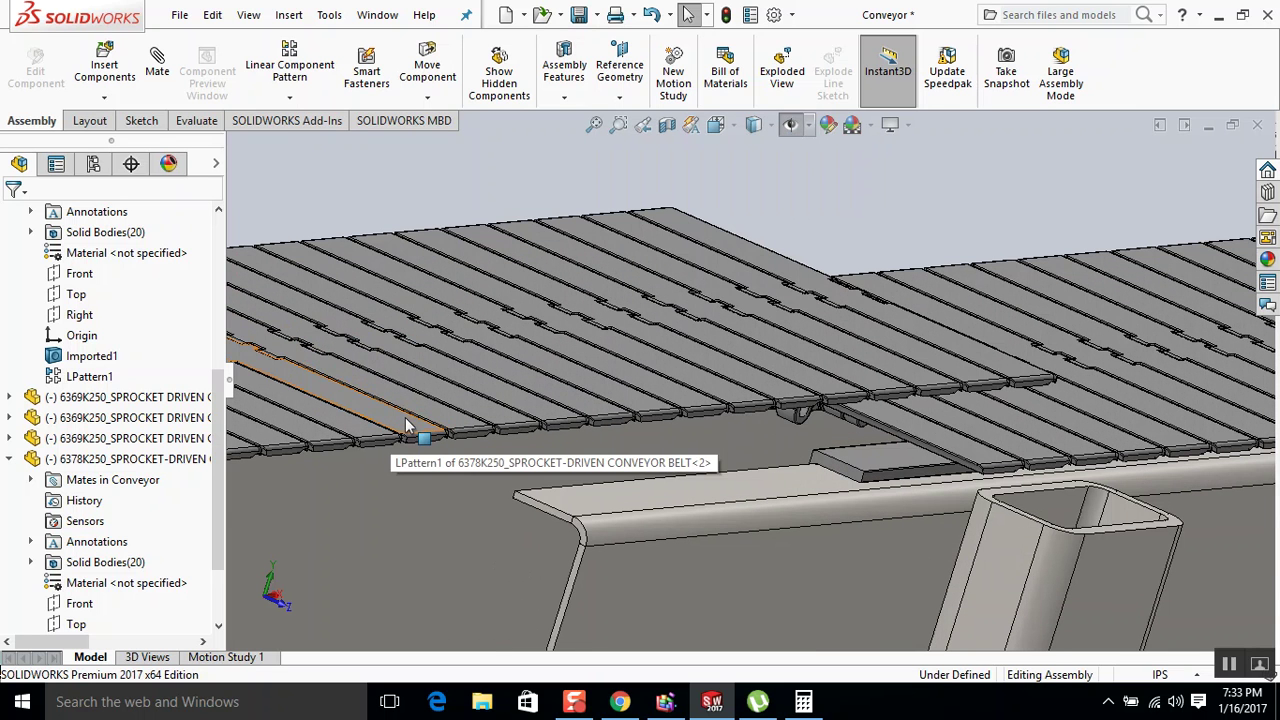
{"action": "left_click", "coordinate": [403, 428]}
{"action": "scroll", "coordinate": [441, 548], "scroll_direction": "up", "scroll_amount": 3}
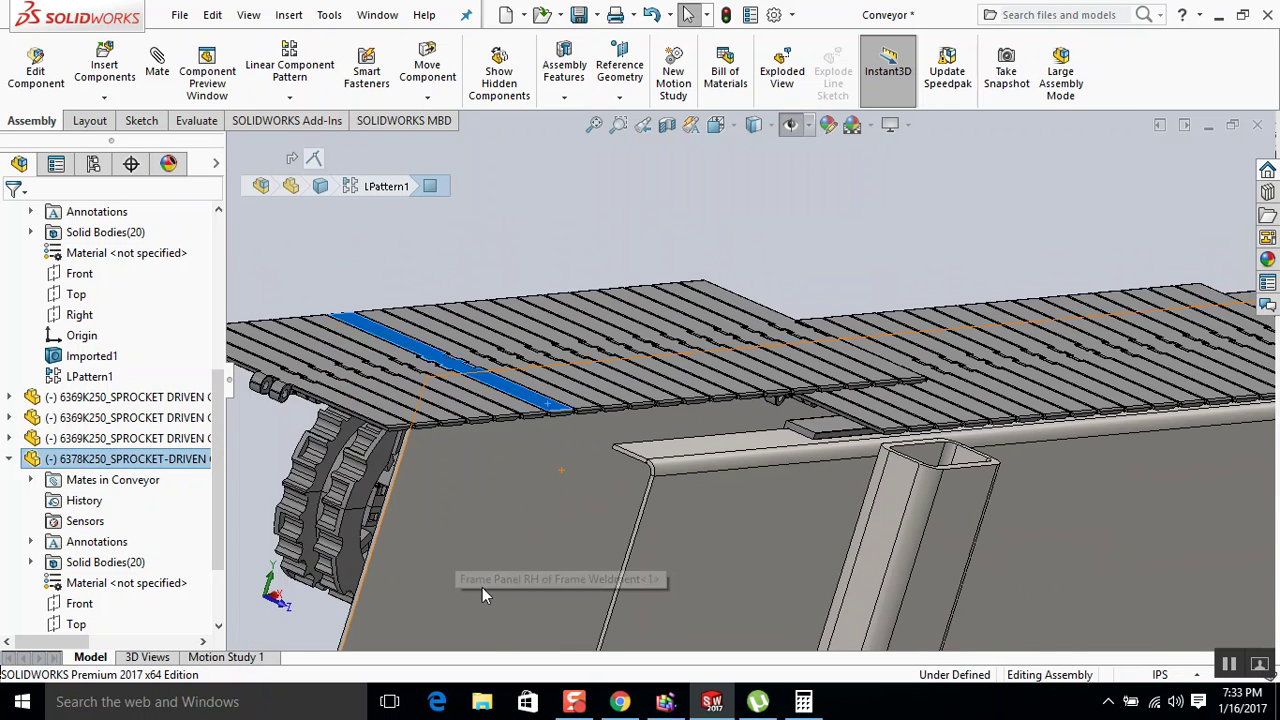
{"action": "scroll", "coordinate": [540, 600], "scroll_direction": "up", "scroll_amount": 4}
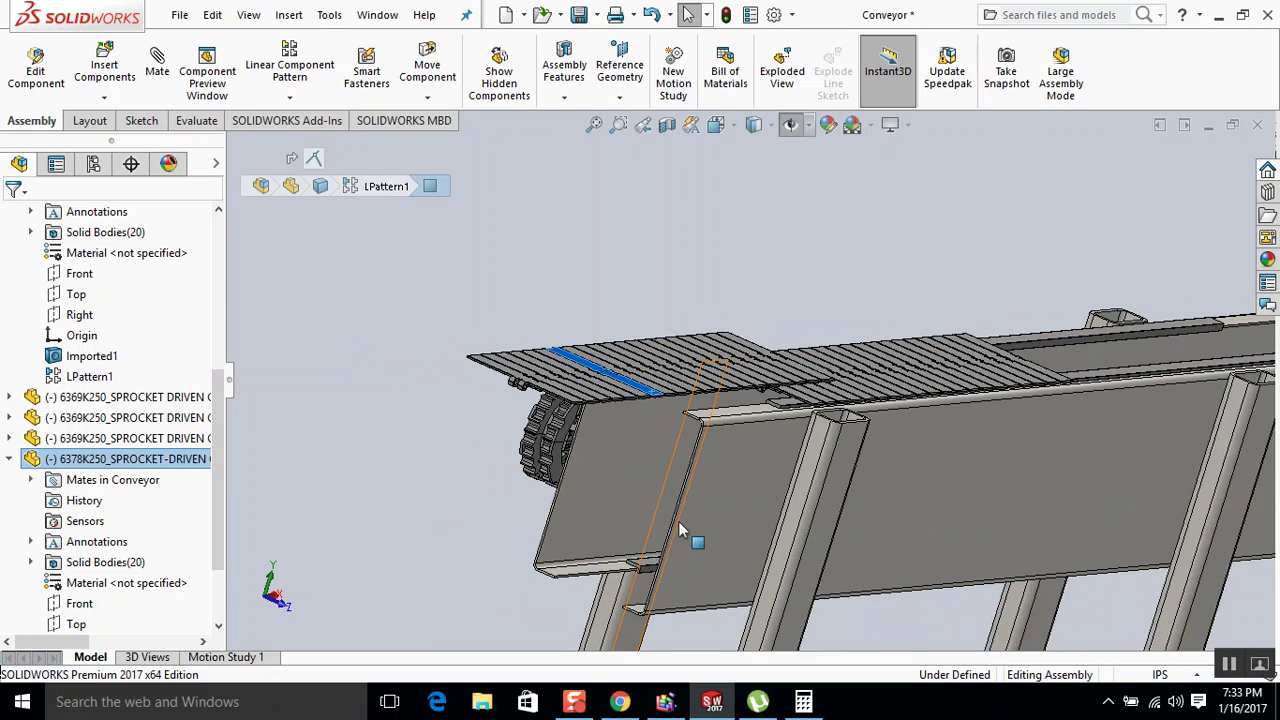
{"action": "scroll", "coordinate": [638, 570], "scroll_direction": "down", "scroll_amount": 2}
{"action": "scroll", "coordinate": [638, 570], "scroll_direction": "down", "scroll_amount": 1}
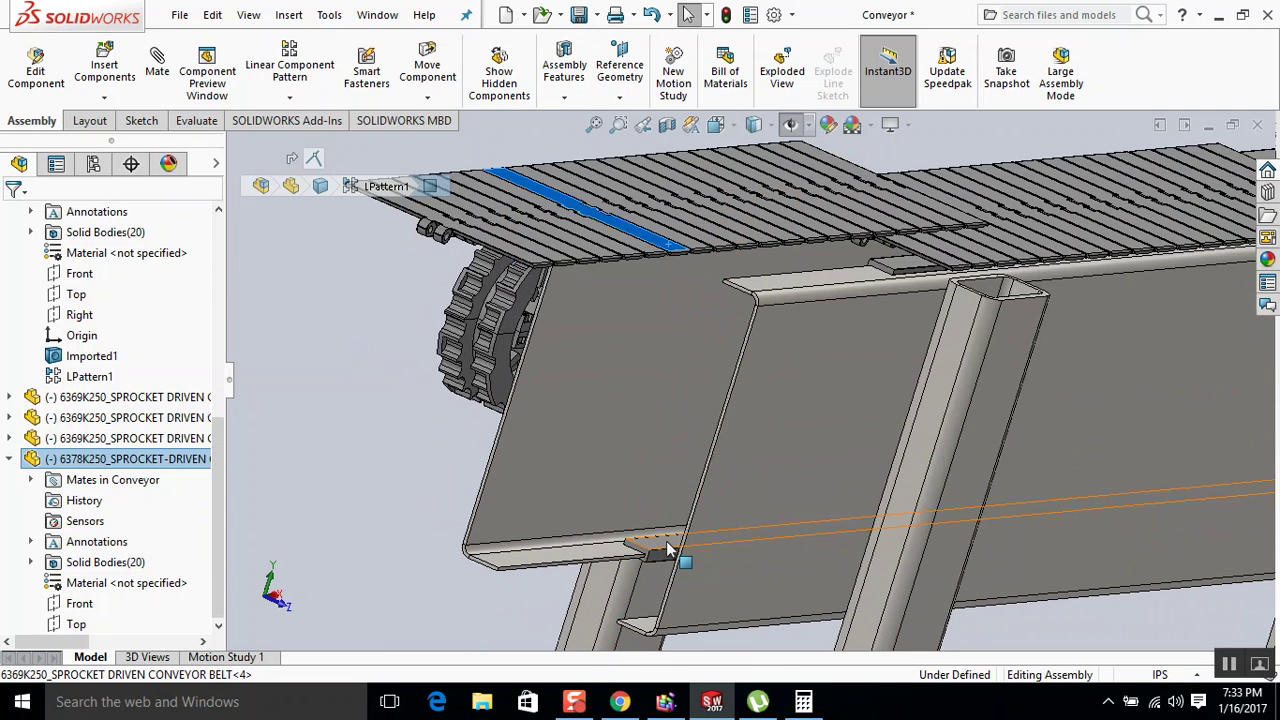
{"action": "left_click", "coordinate": [666, 546], "text": "ctrl"}
{"action": "left_click", "coordinate": [694, 565]}
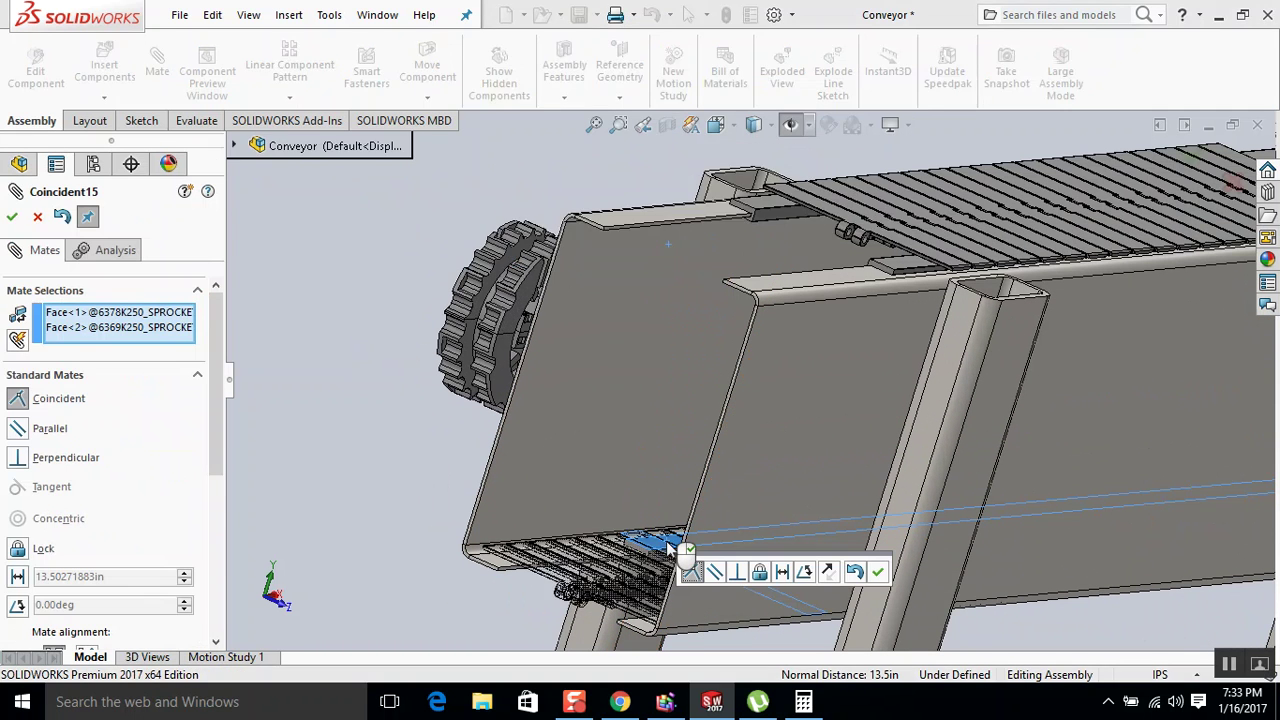
{"action": "left_click", "coordinate": [828, 572]}
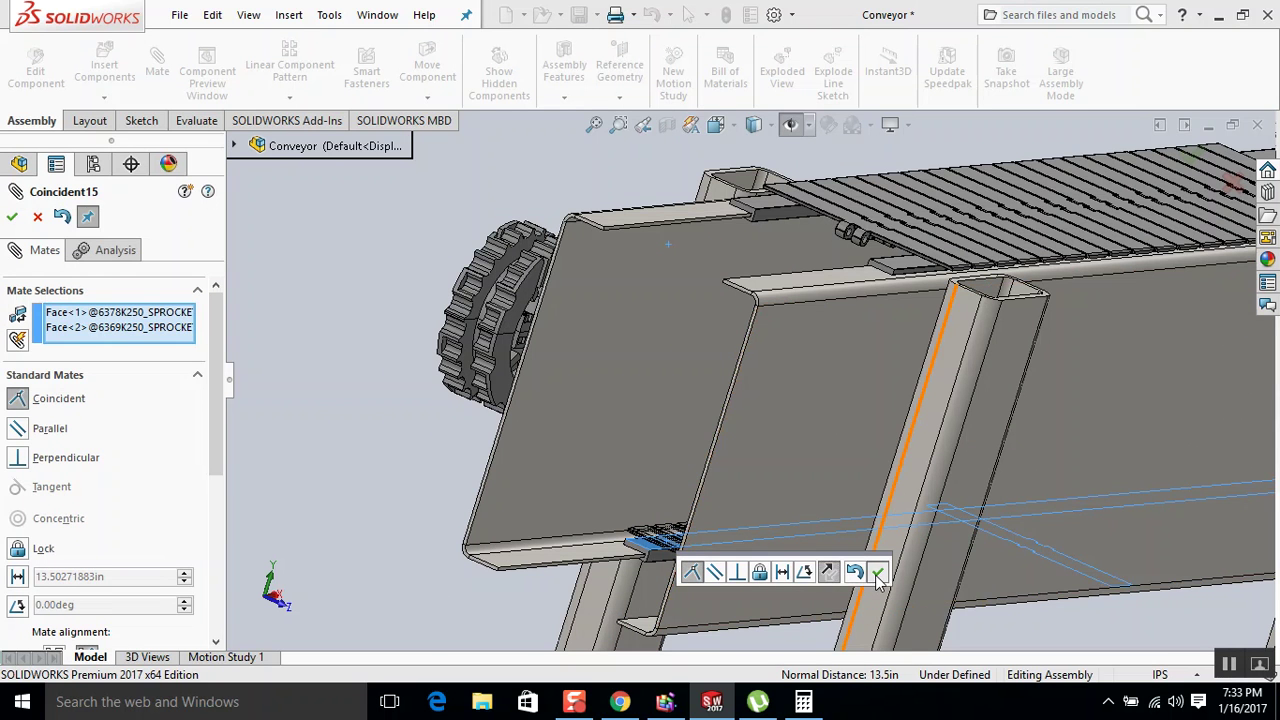
{"action": "left_click", "coordinate": [877, 571]}
{"action": "left_click", "coordinate": [16, 215]}
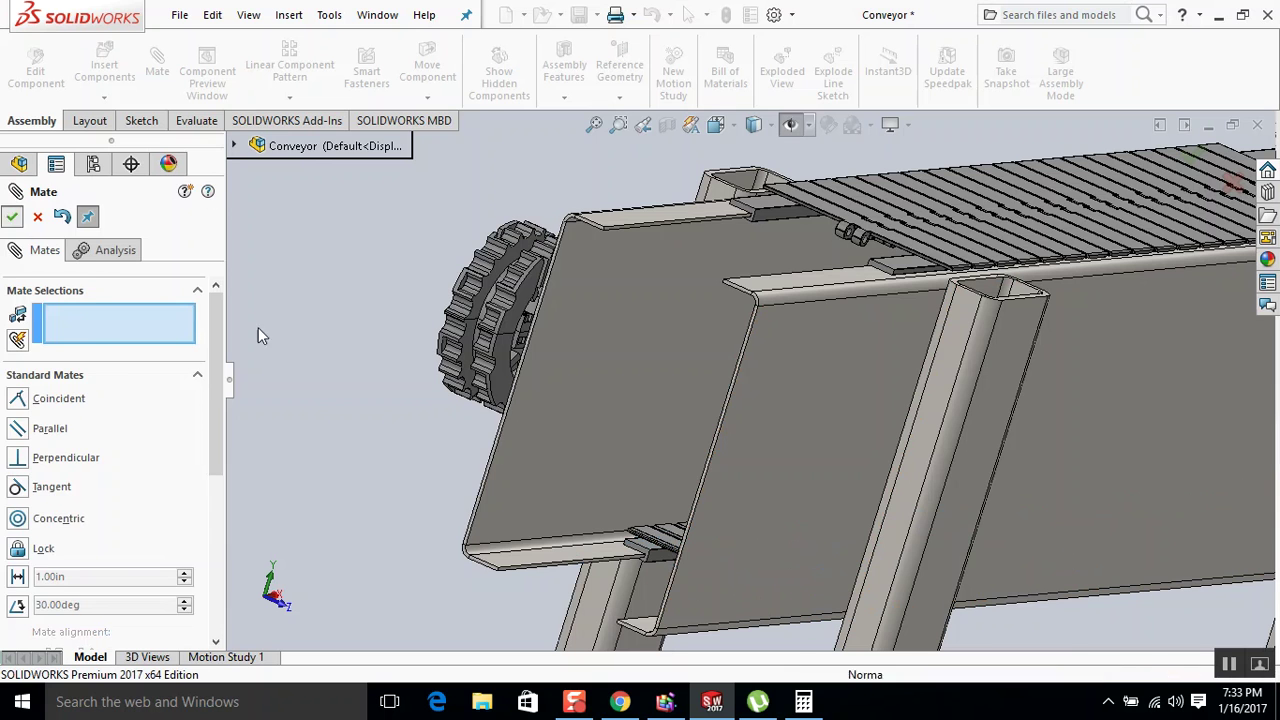
Examine from the left view how the belt copy sits on the lower 6369K250 strip and beside the frame panel's lower flange.
{"action": "middle_click_drag", "start_coordinate": [660, 560], "coordinate": [703, 558]}
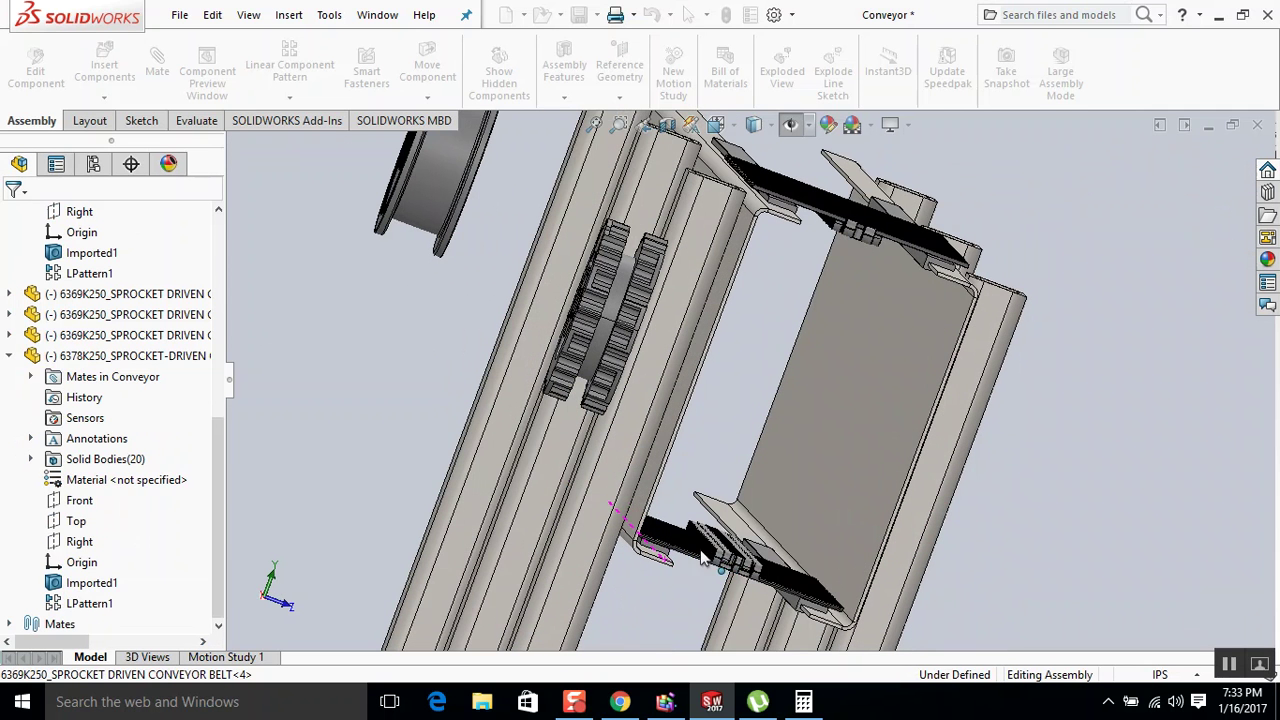
{"action": "key", "text": "ctrl+1"}
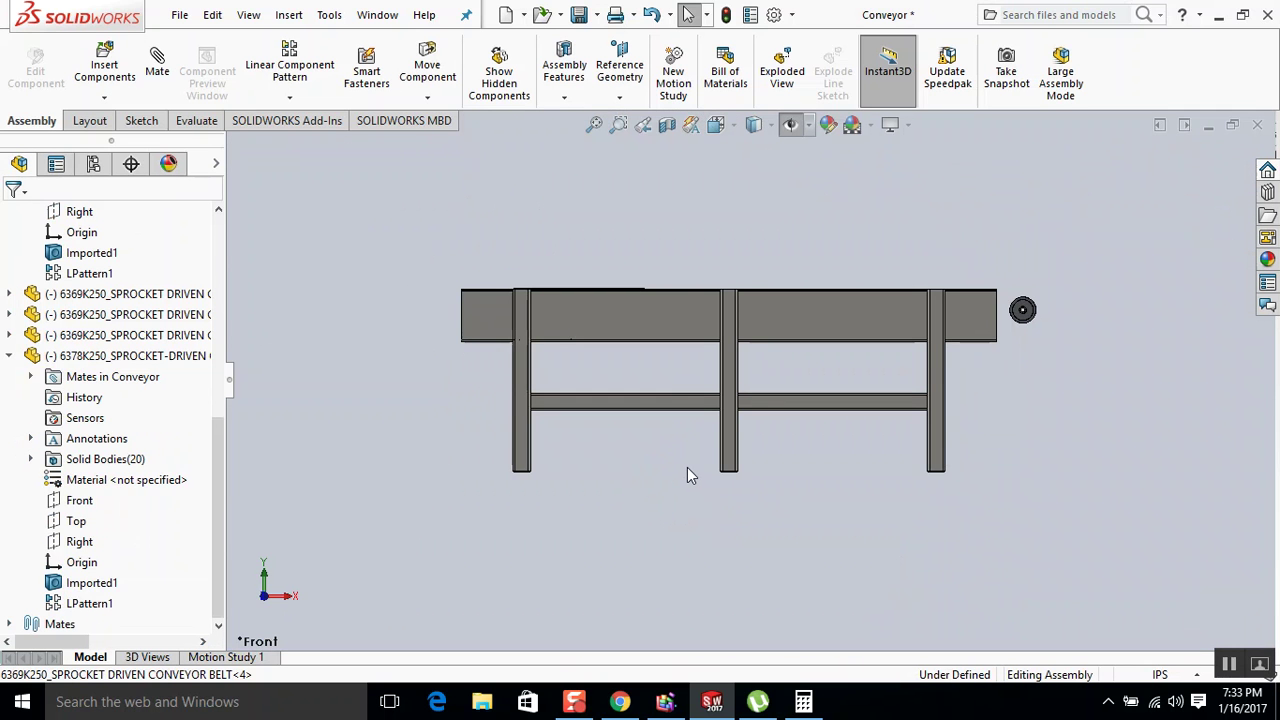
{"action": "key", "text": "ctrl+3"}
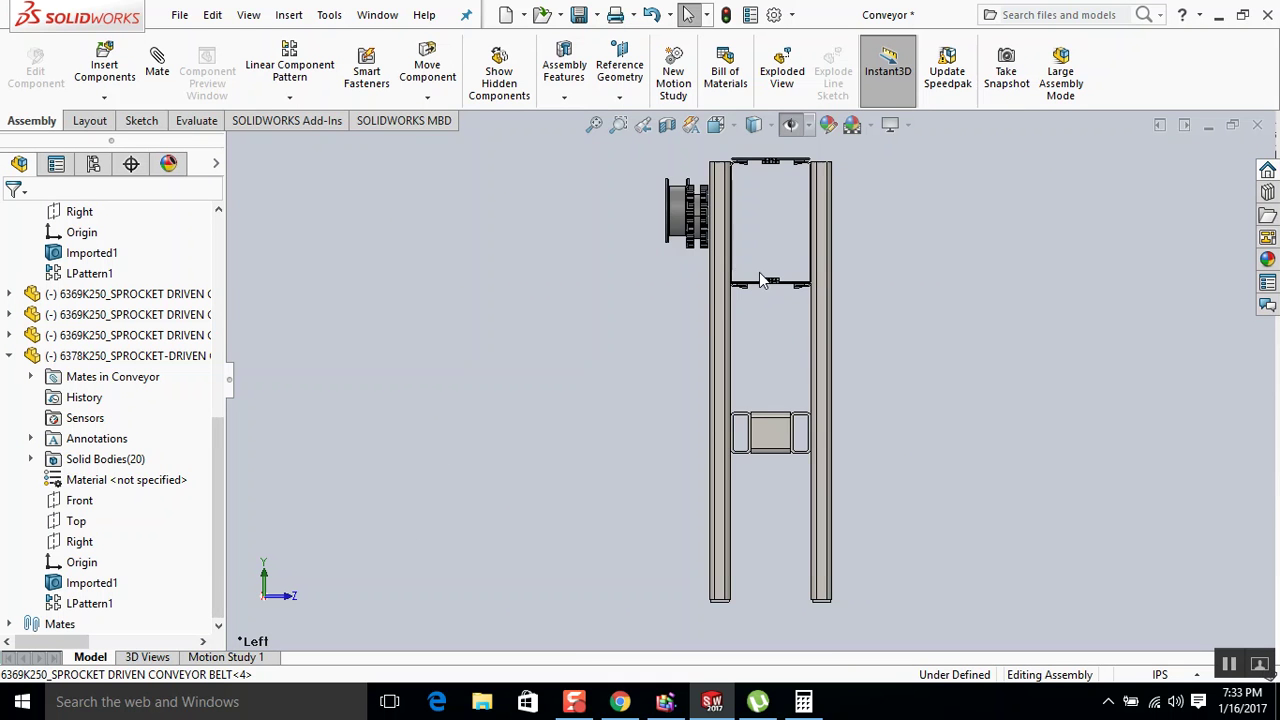
{"action": "scroll", "coordinate": [749, 353], "scroll_direction": "down", "scroll_amount": 5}
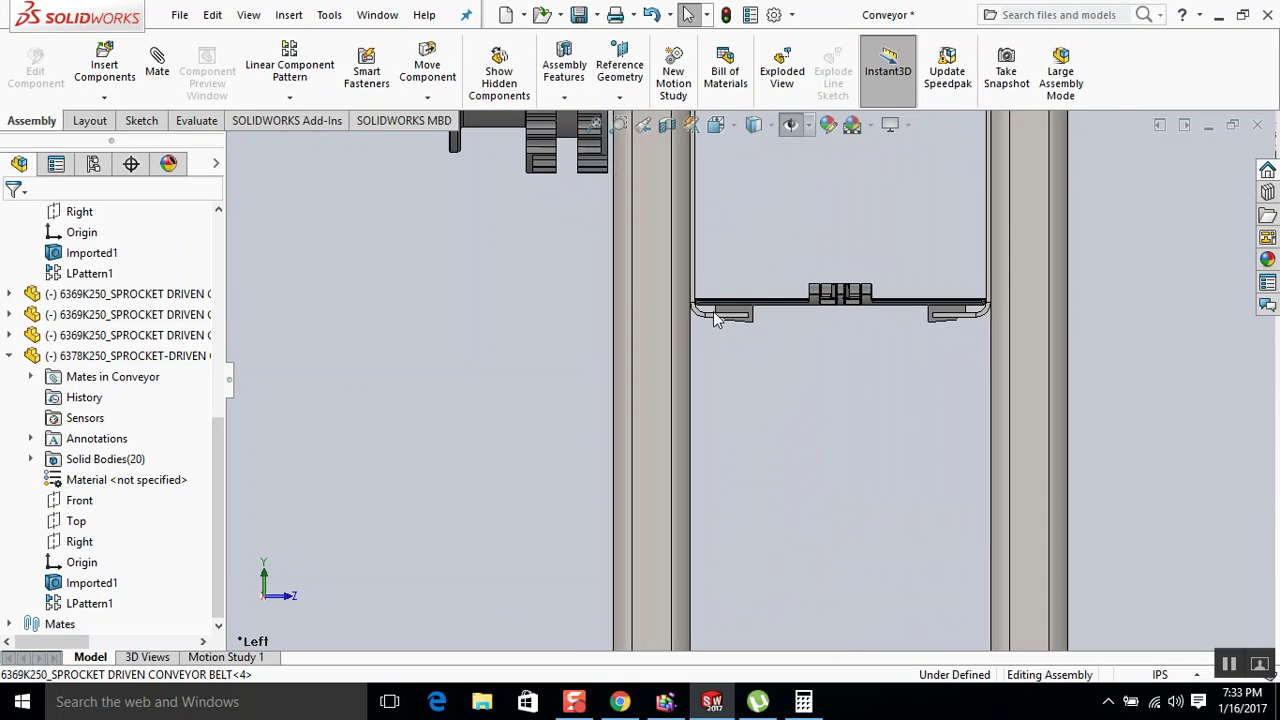
{"action": "scroll", "coordinate": [716, 318], "scroll_direction": "down", "scroll_amount": 8}
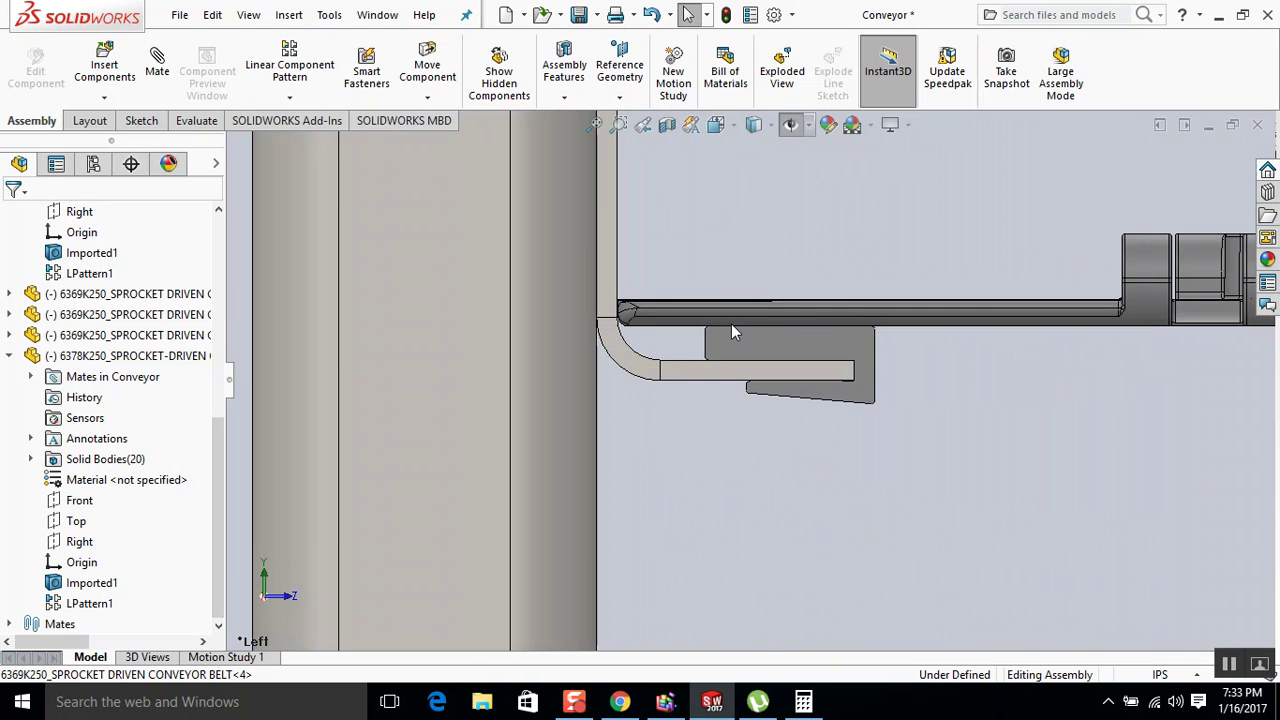
{"action": "left_click", "coordinate": [726, 314]}
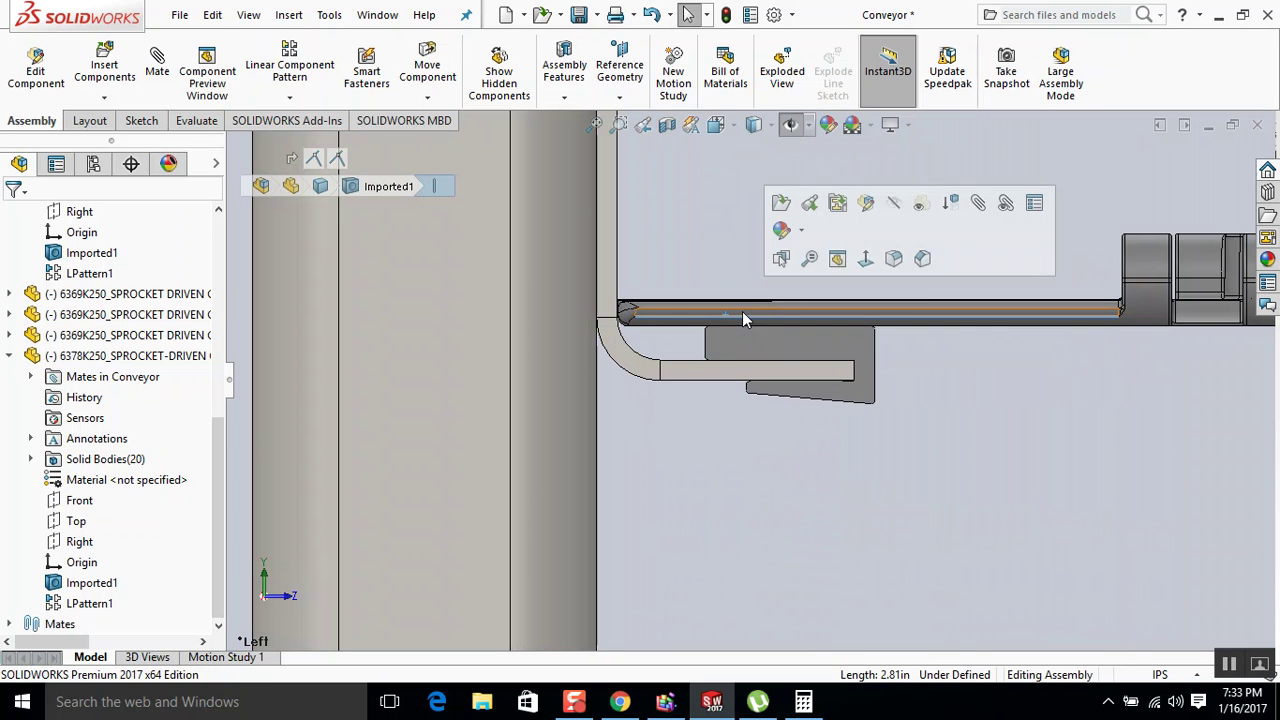
{"action": "scroll", "coordinate": [733, 380], "scroll_direction": "up", "scroll_amount": 3}
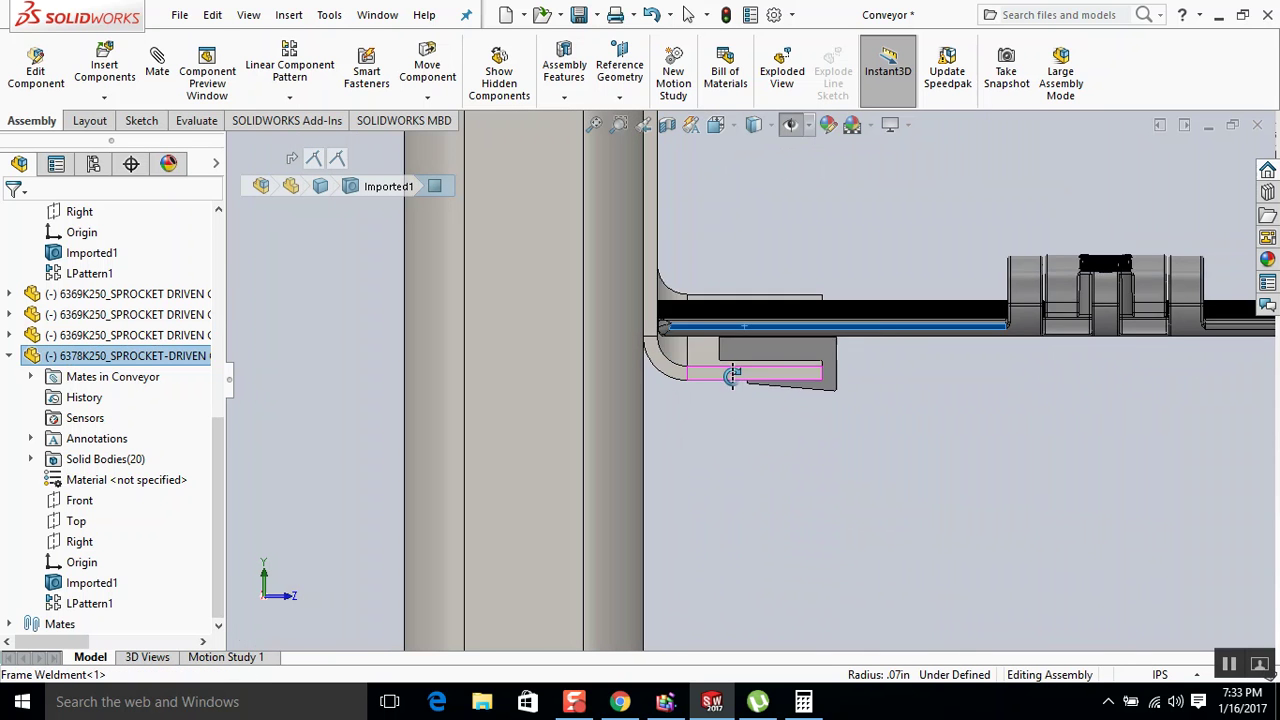
{"action": "middle_click_drag", "start_coordinate": [733, 375], "coordinate": [758, 325]}
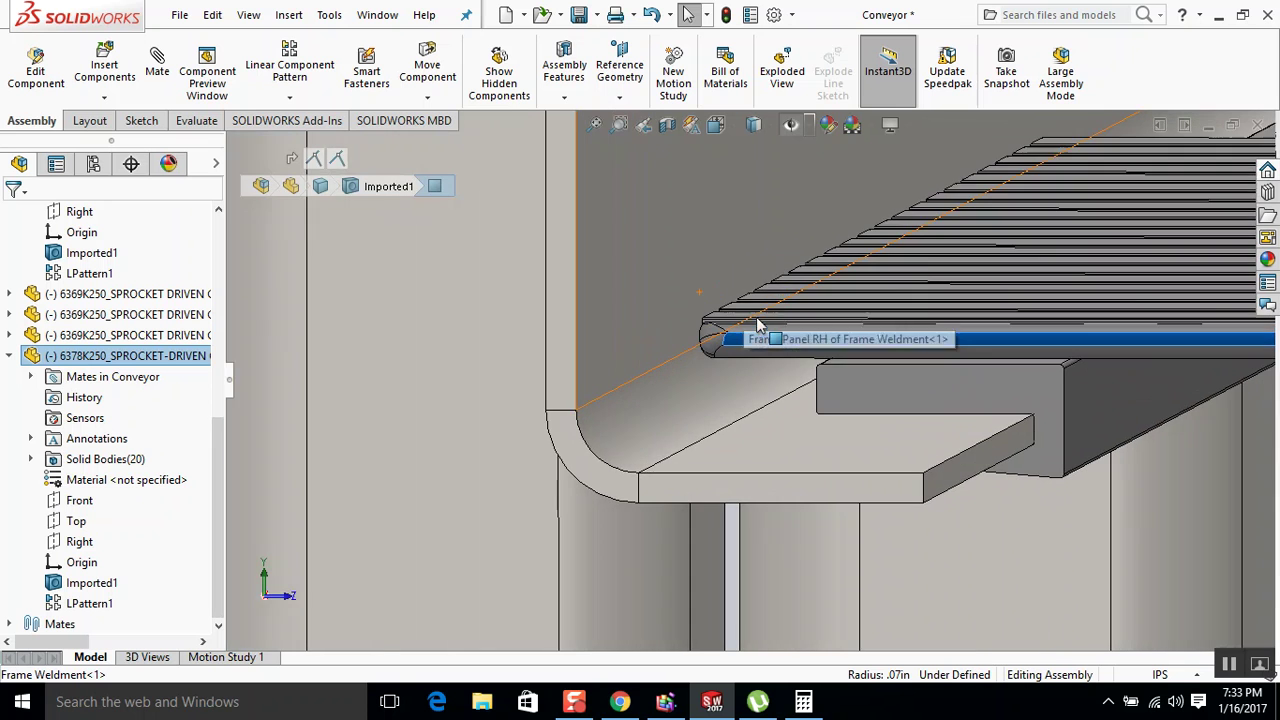
{"action": "key", "text": "Escape"}
{"action": "scroll", "coordinate": [767, 337], "scroll_direction": "down", "scroll_amount": 3}
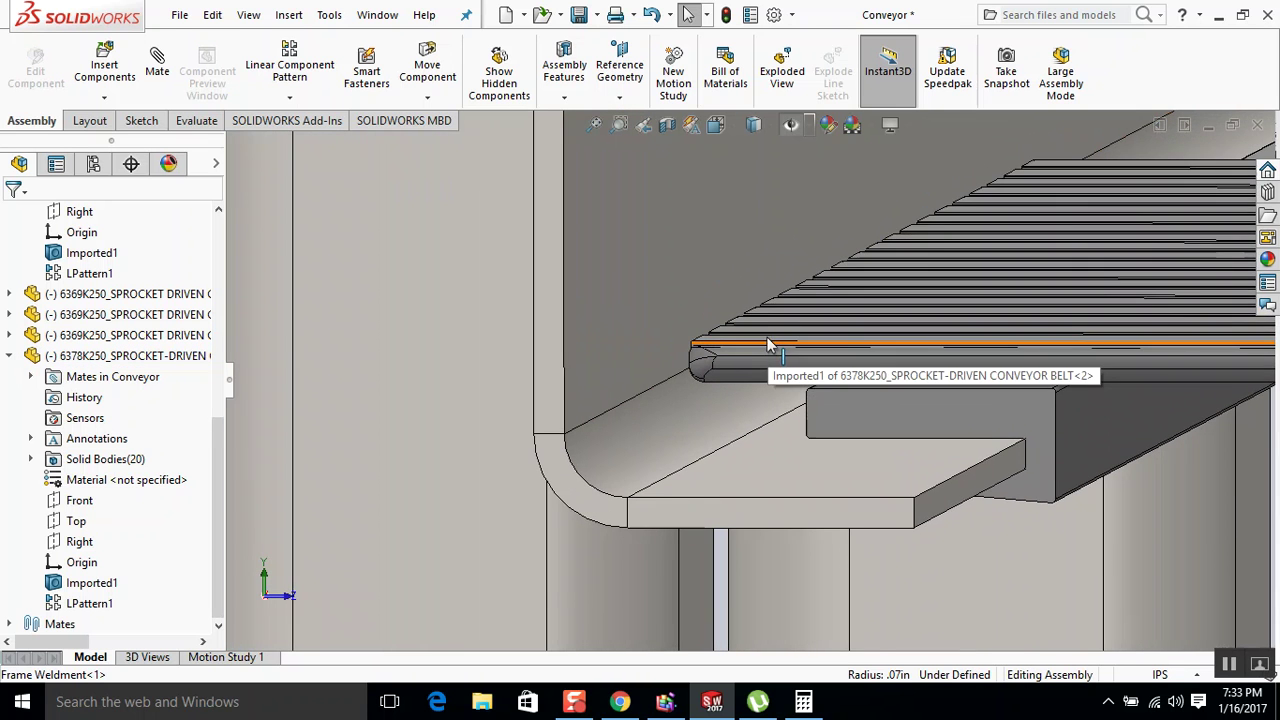
{"action": "scroll", "coordinate": [770, 348], "scroll_direction": "up", "scroll_amount": 3}
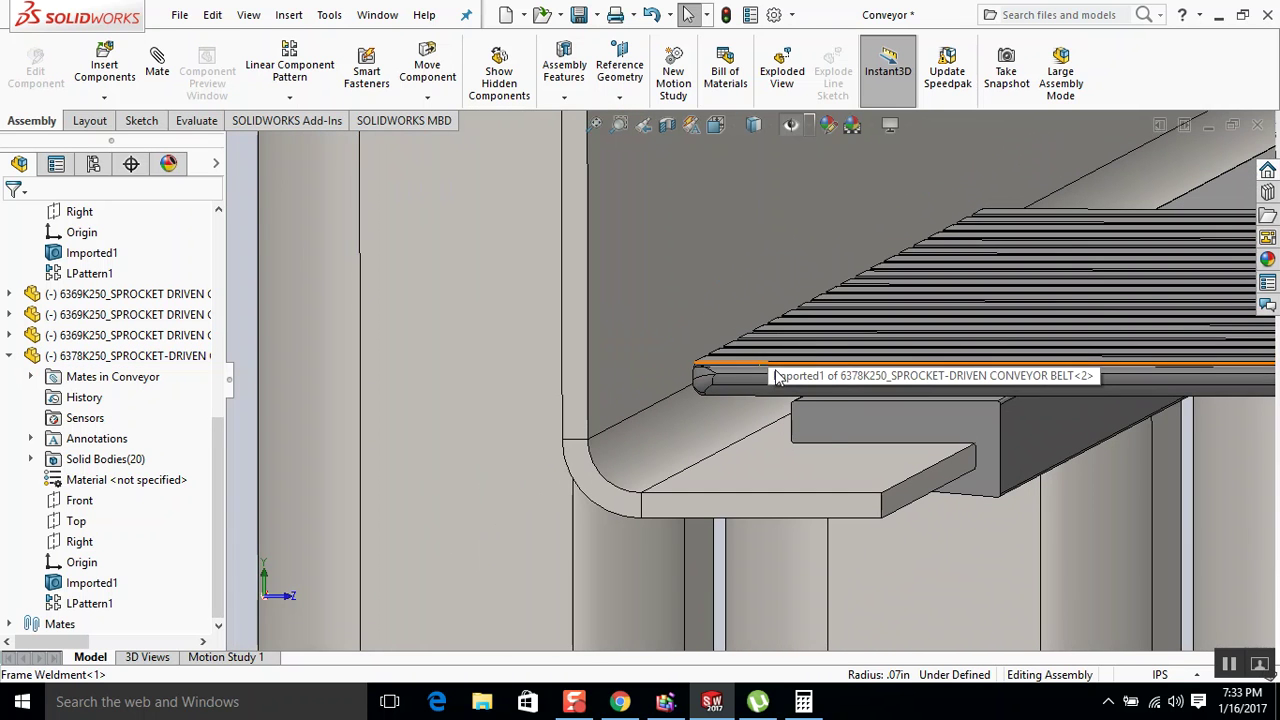
{"action": "scroll", "coordinate": [782, 385], "scroll_direction": "up", "scroll_amount": 2}
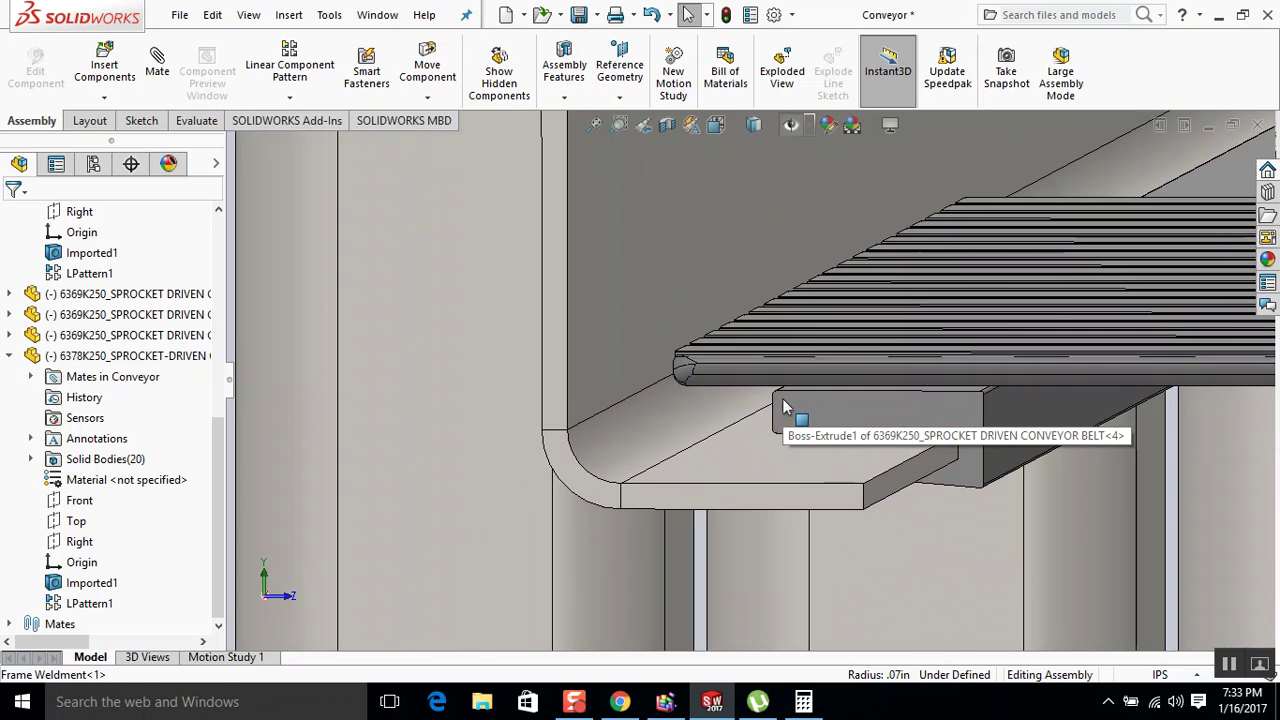
{"action": "middle_click_drag", "start_coordinate": [782, 398], "coordinate": [792, 405]}
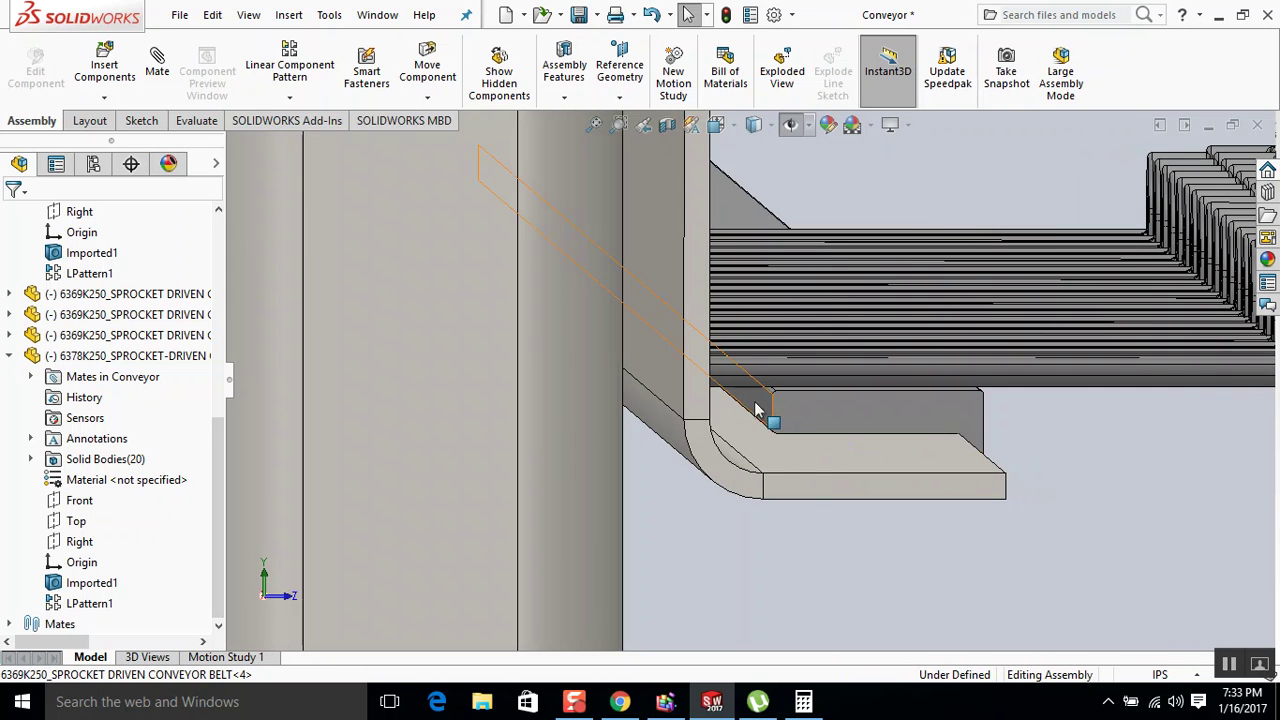
Measure the distance from the lower 6369K250 strip's panel-side face to the upper end corner of the belt copy's first slat.
{"action": "key", "text": "m"}
{"action": "scroll", "coordinate": [750, 406], "scroll_direction": "up", "scroll_amount": 2}
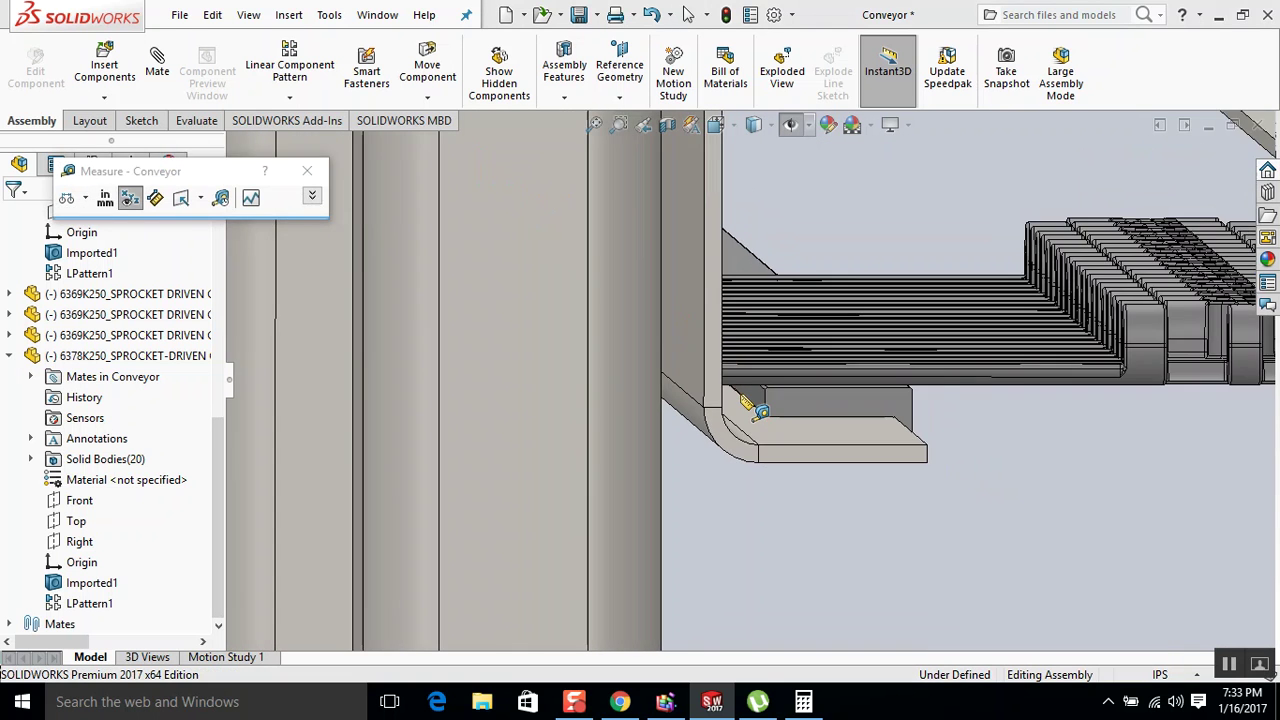
{"action": "scroll", "coordinate": [752, 408], "scroll_direction": "down", "scroll_amount": 4}
{"action": "left_click", "coordinate": [777, 403]}
{"action": "scroll", "coordinate": [776, 404], "scroll_direction": "up", "scroll_amount": 2}
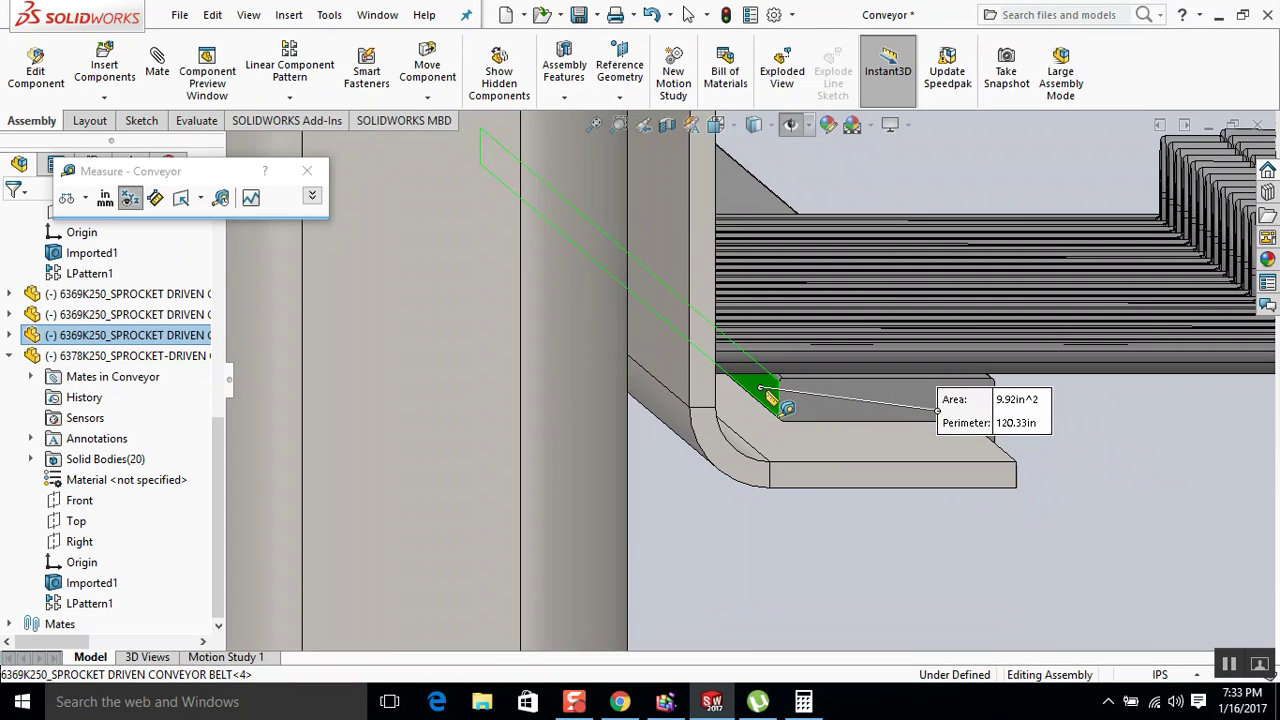
{"action": "middle_click_drag", "start_coordinate": [767, 398], "coordinate": [667, 365]}
{"action": "scroll", "coordinate": [660, 358], "scroll_direction": "down", "scroll_amount": 3}
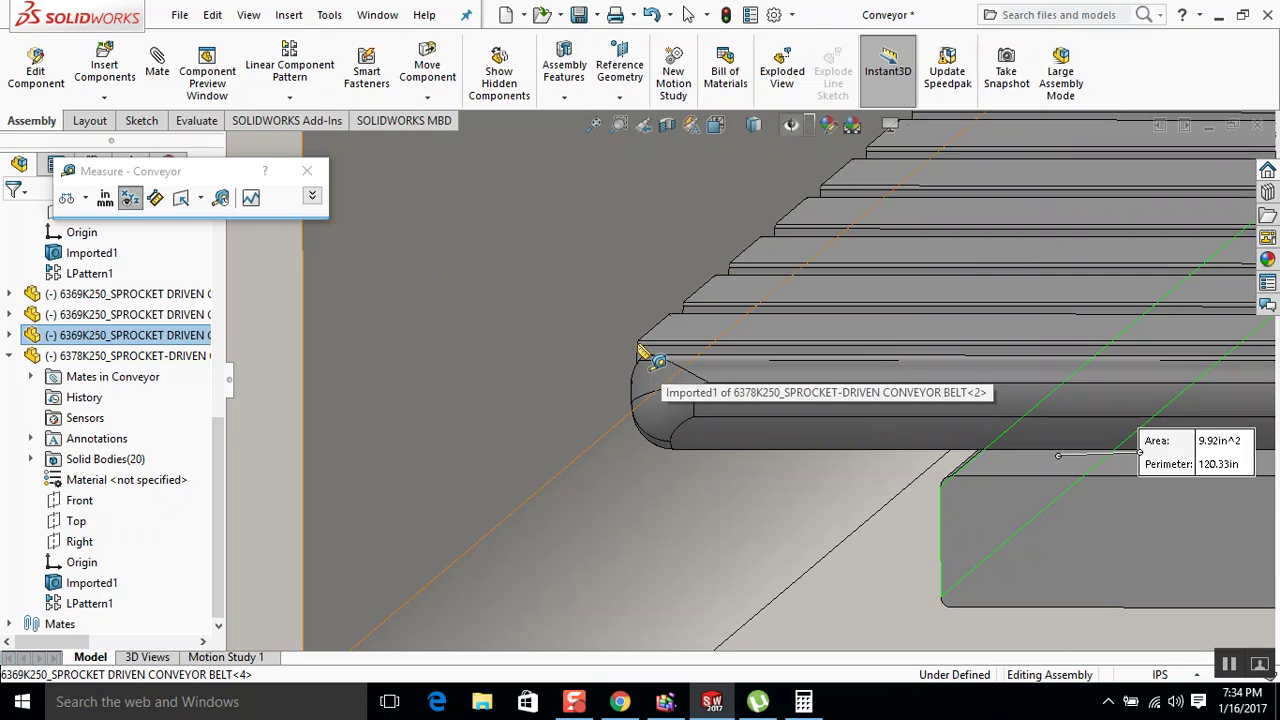
{"action": "left_click", "coordinate": [642, 352]}
{"action": "left_click", "coordinate": [614, 332]}
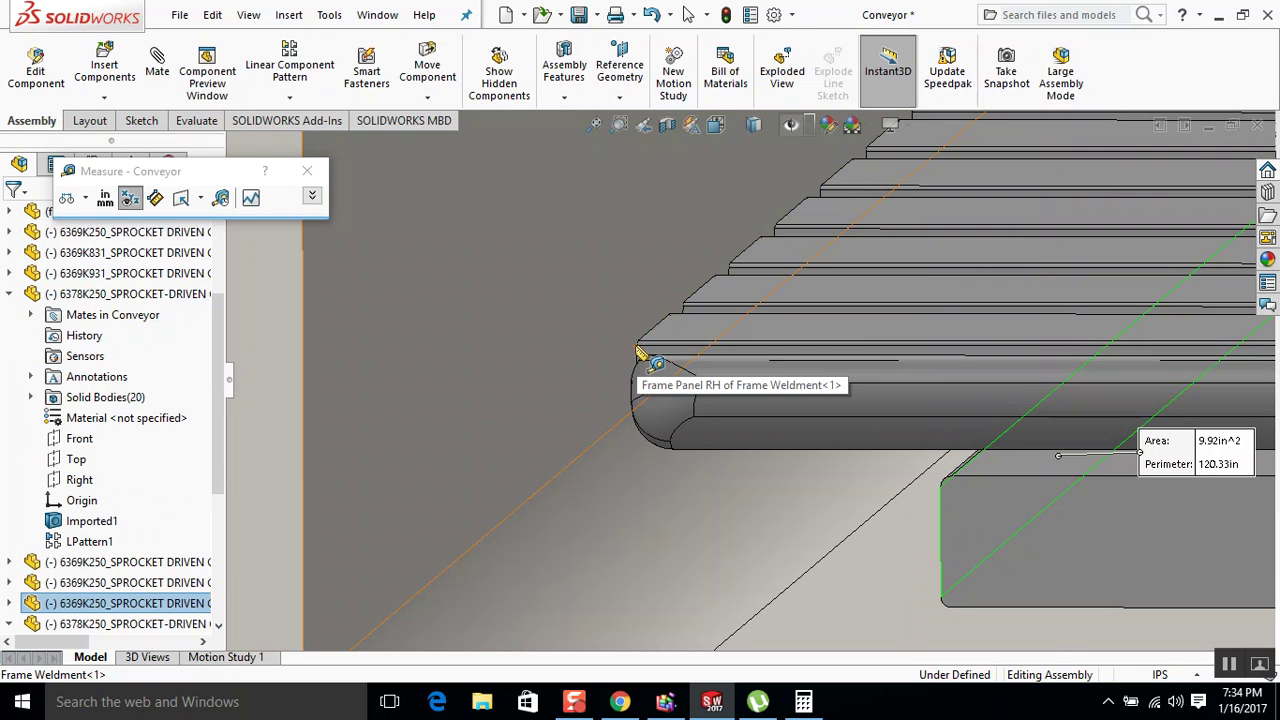
{"action": "scroll", "coordinate": [640, 356], "scroll_direction": "down", "scroll_amount": 3}
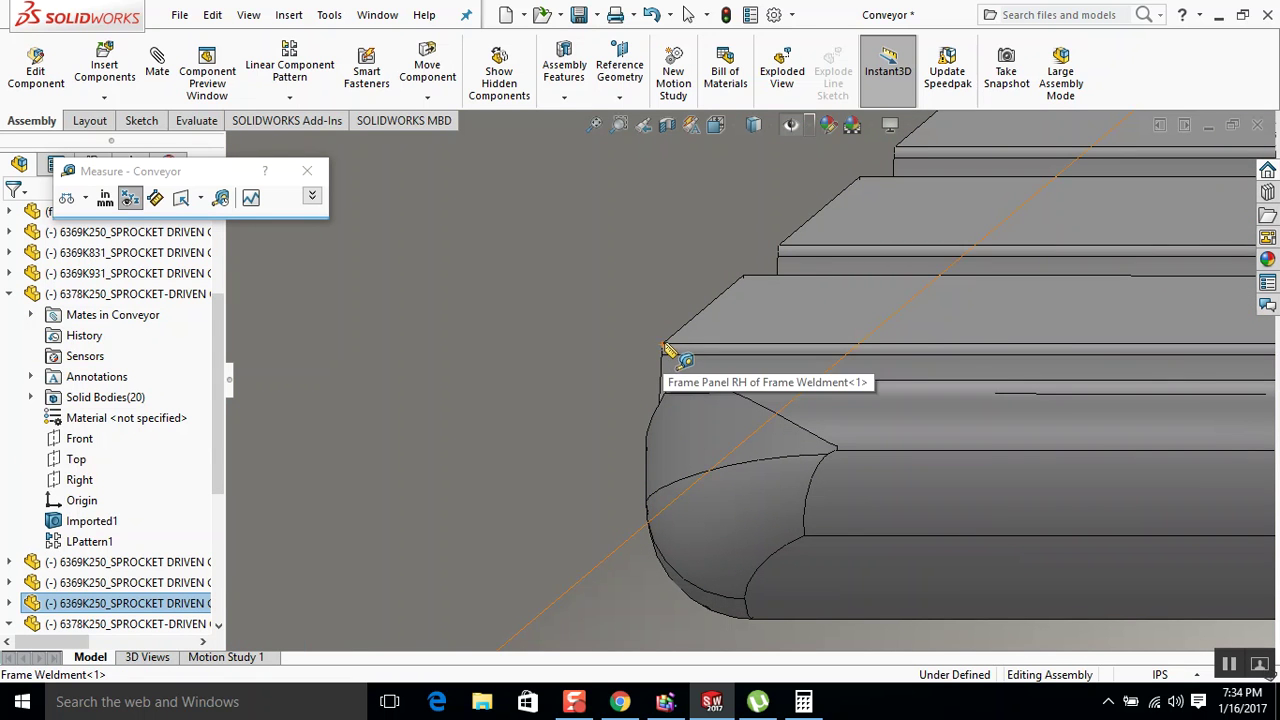
{"action": "left_click", "coordinate": [667, 351]}
{"action": "scroll", "coordinate": [700, 390], "scroll_direction": "up", "scroll_amount": 2}
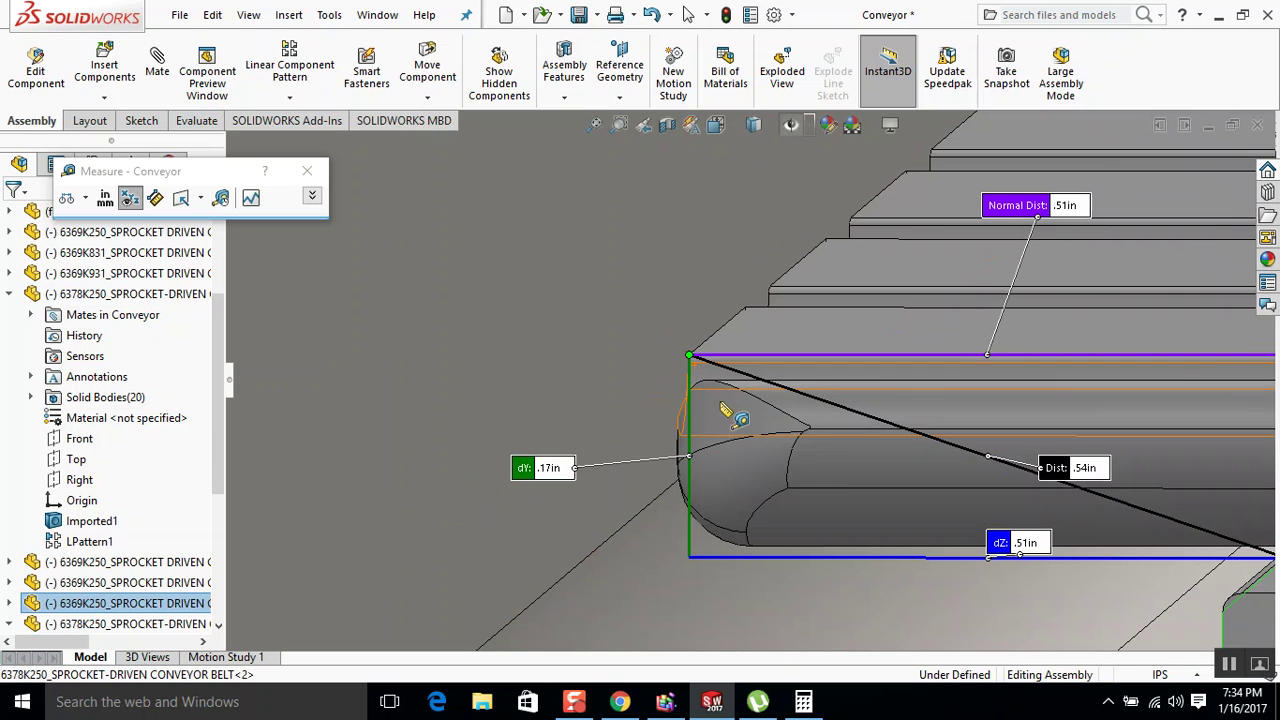
{"action": "scroll", "coordinate": [868, 498], "scroll_direction": "up", "scroll_amount": 1}
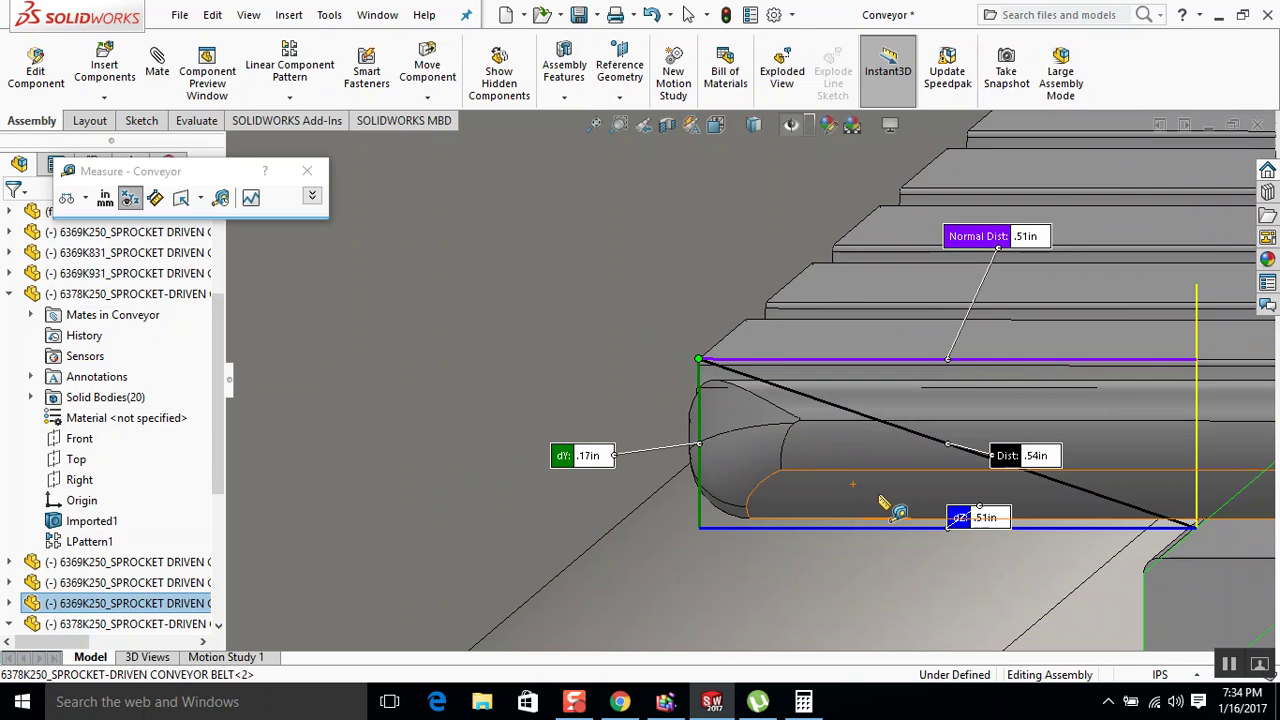
{"action": "key", "text": "Escape"}
Open the Frame Weldment part from the Conveyor assembly in its own window.
{"action": "scroll", "coordinate": [887, 500], "scroll_direction": "up", "scroll_amount": 5}
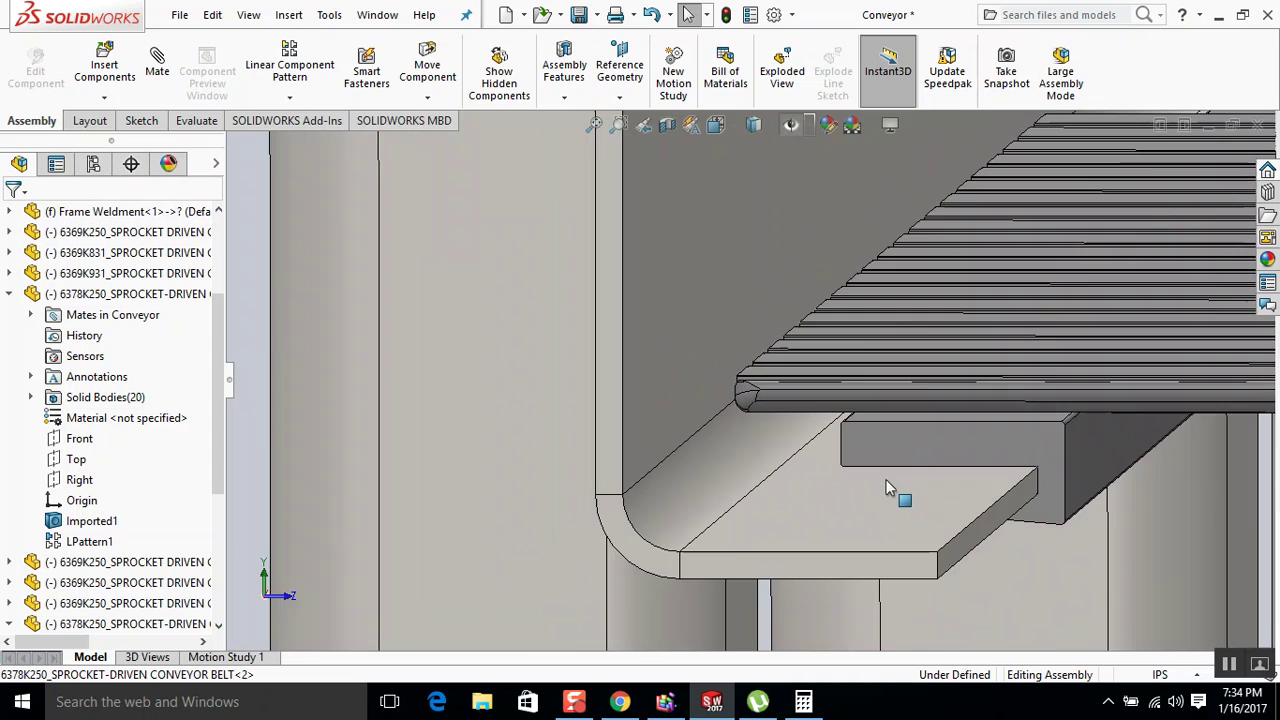
{"action": "scroll", "coordinate": [878, 411], "scroll_direction": "up", "scroll_amount": 5}
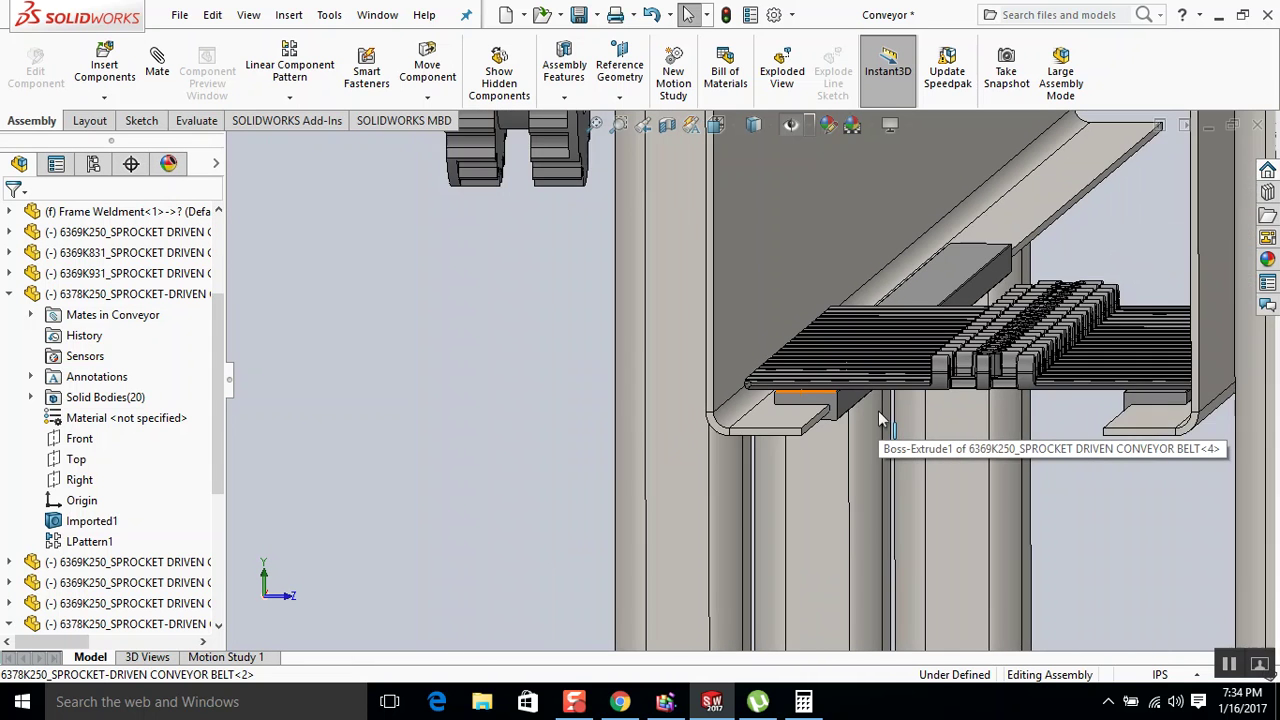
{"action": "left_click", "coordinate": [1120, 365]}
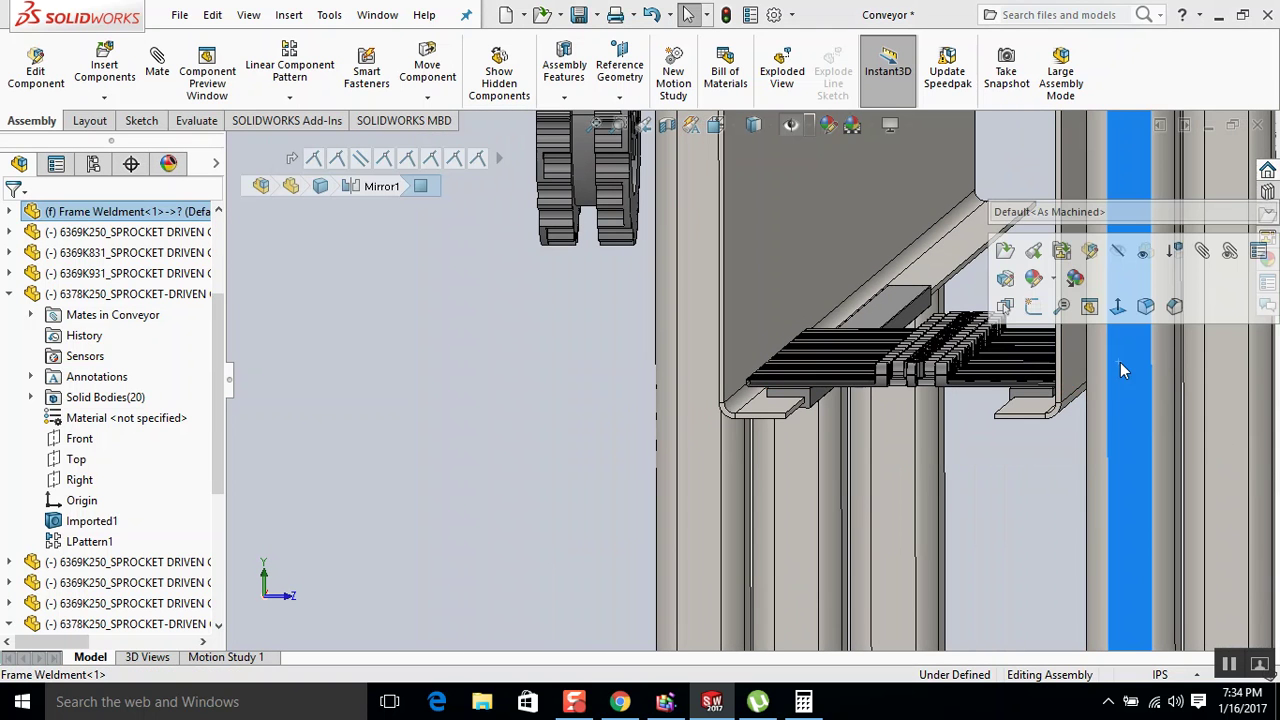
{"action": "right_click", "coordinate": [120, 213]}
{"action": "left_click", "coordinate": [158, 117]}
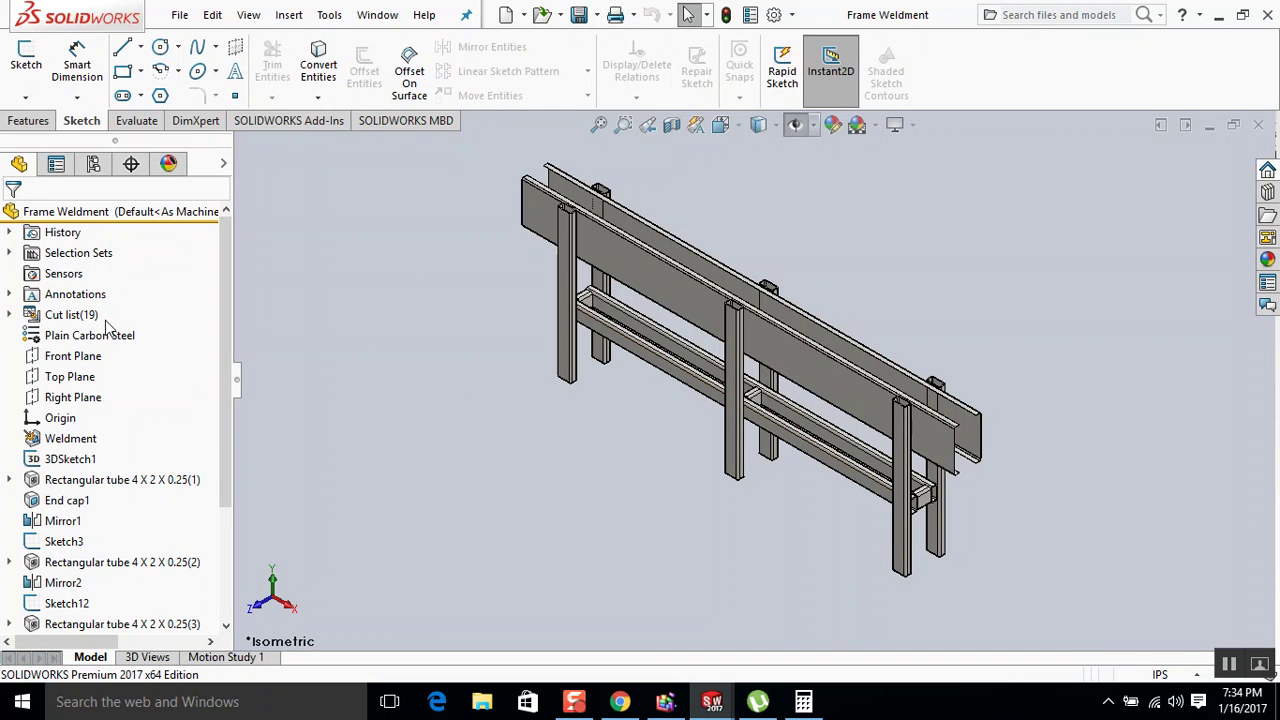
Set the offset dimension at the middle post line in 3DSketch1 to 3.875+.5 in, then return to the Conveyor assembly and rebuild it.
{"action": "left_click", "coordinate": [70, 459]}
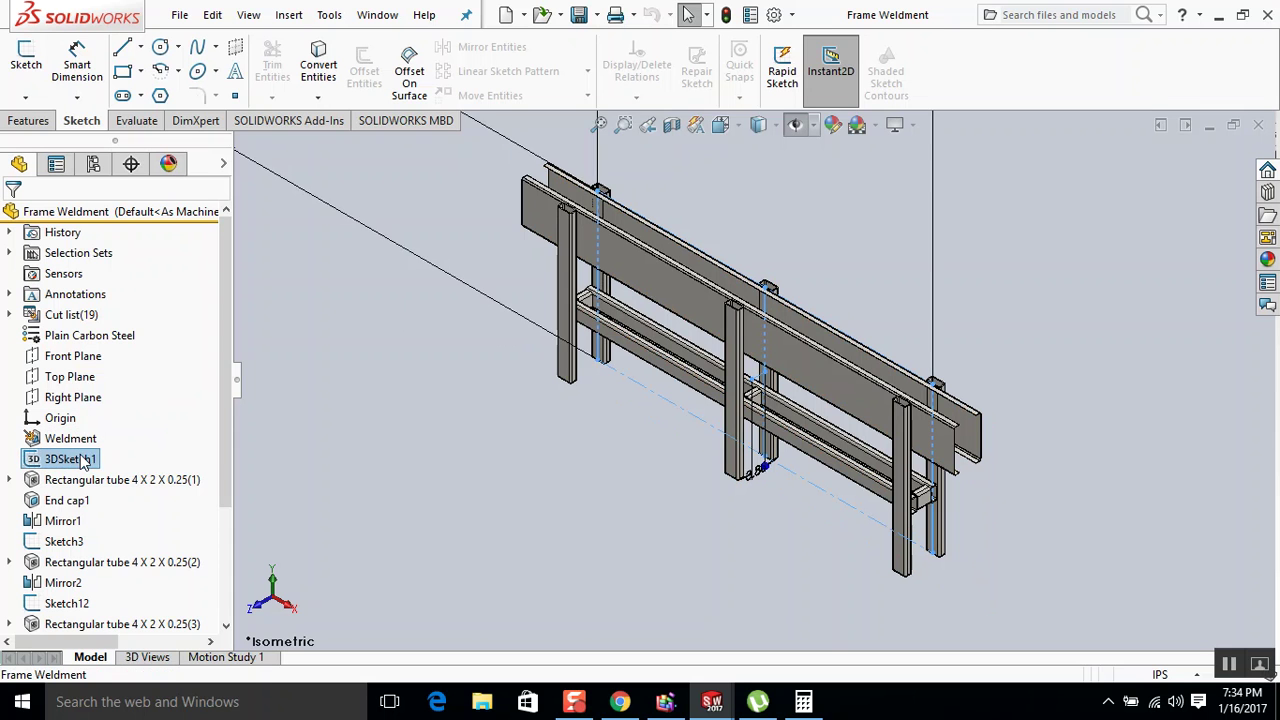
{"action": "right_click", "coordinate": [83, 461]}
{"action": "left_click", "coordinate": [98, 293]}
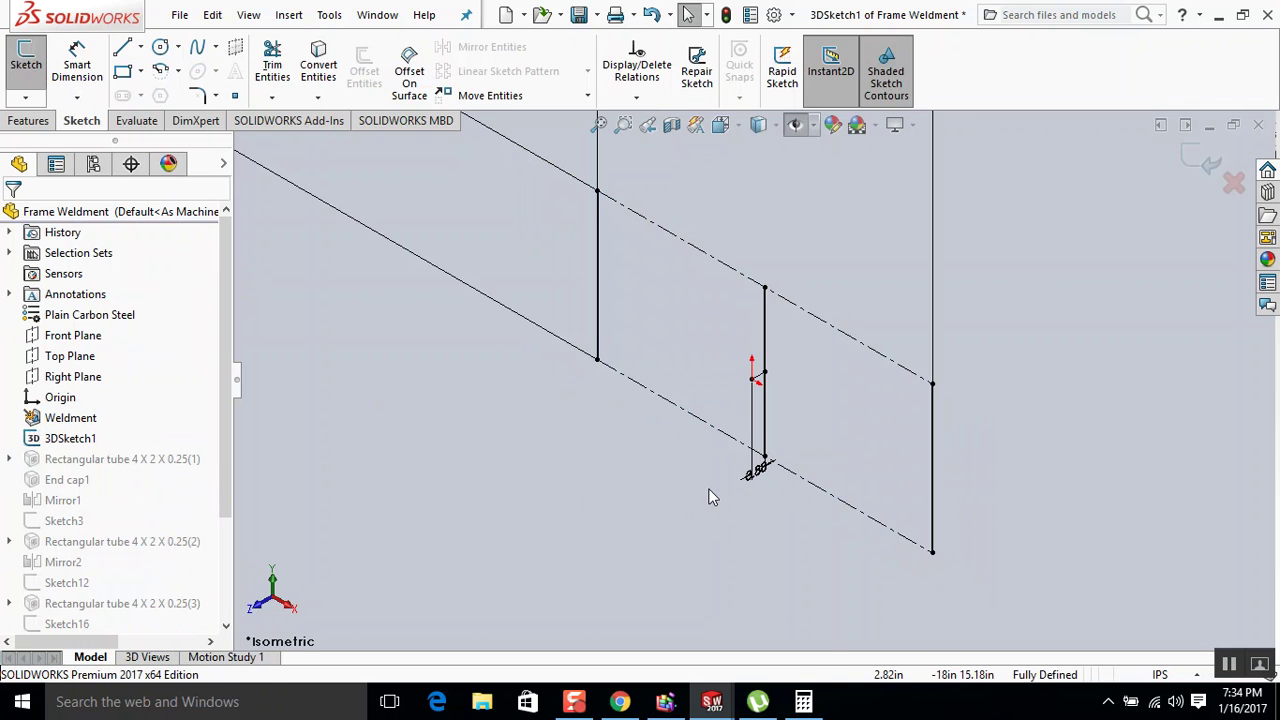
{"action": "scroll", "coordinate": [760, 450], "scroll_direction": "down", "scroll_amount": 5}
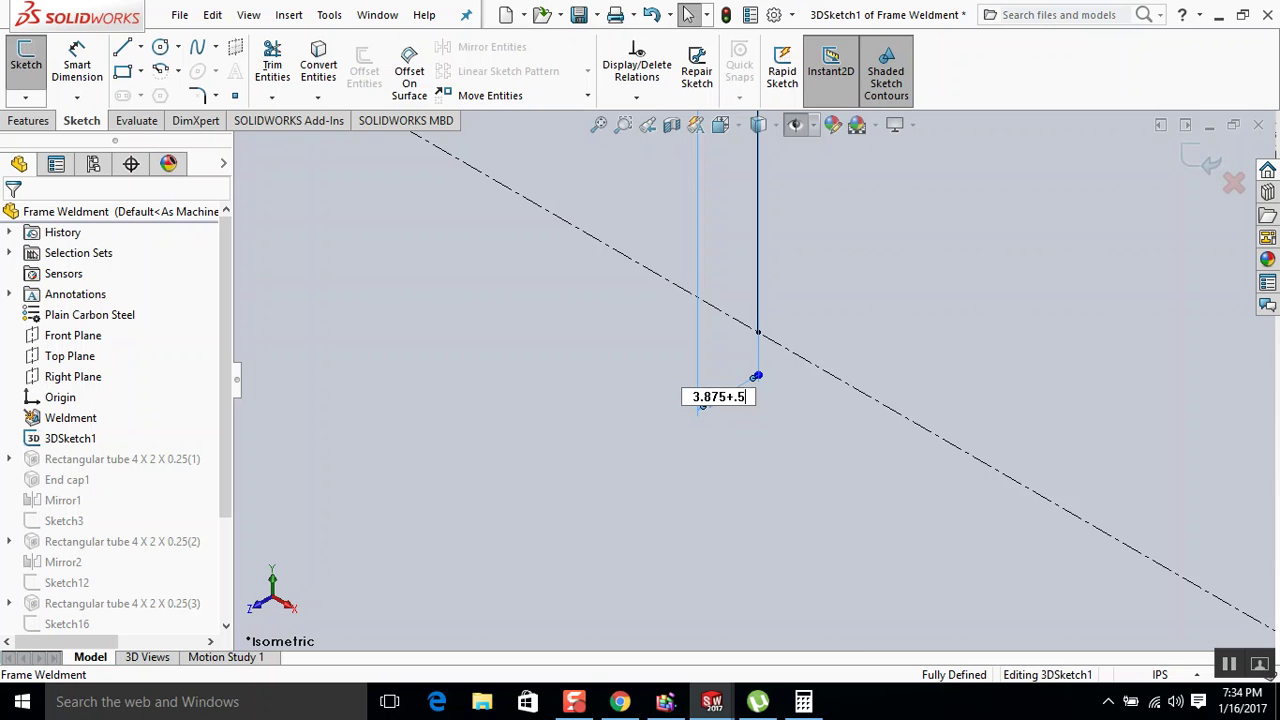
{"action": "key", "text": "Return"}
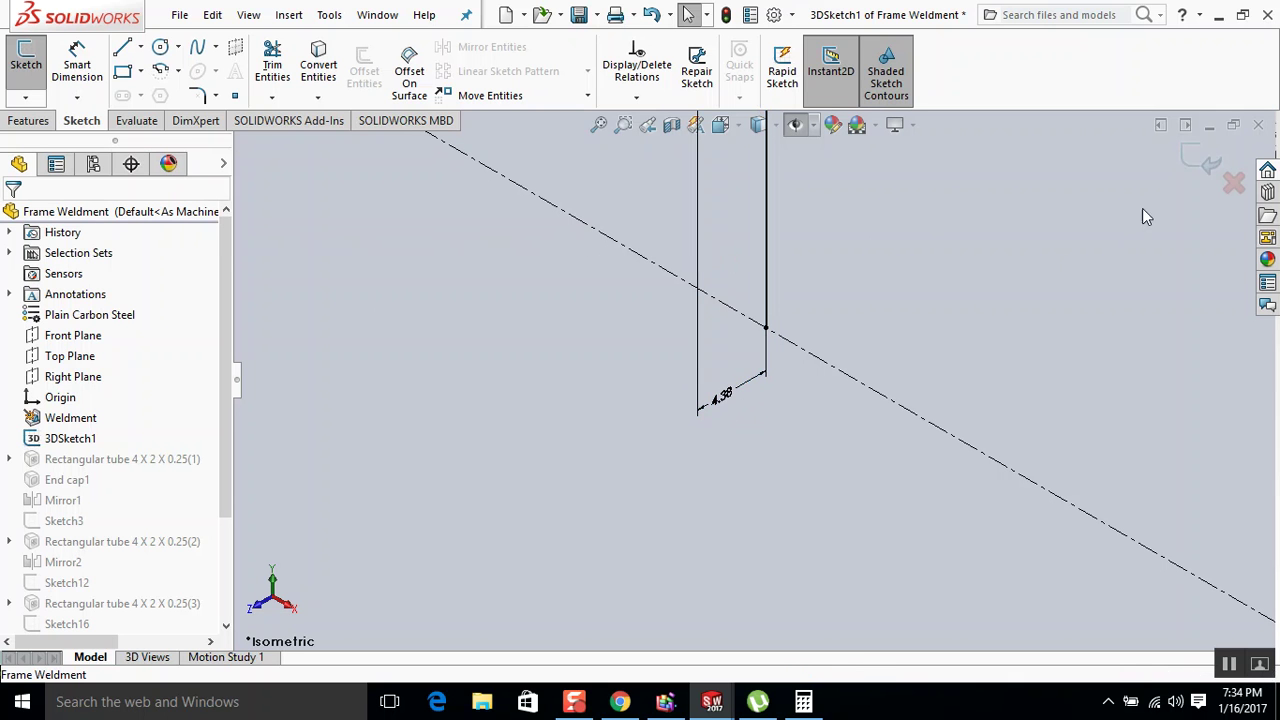
{"action": "left_click", "coordinate": [1208, 165]}
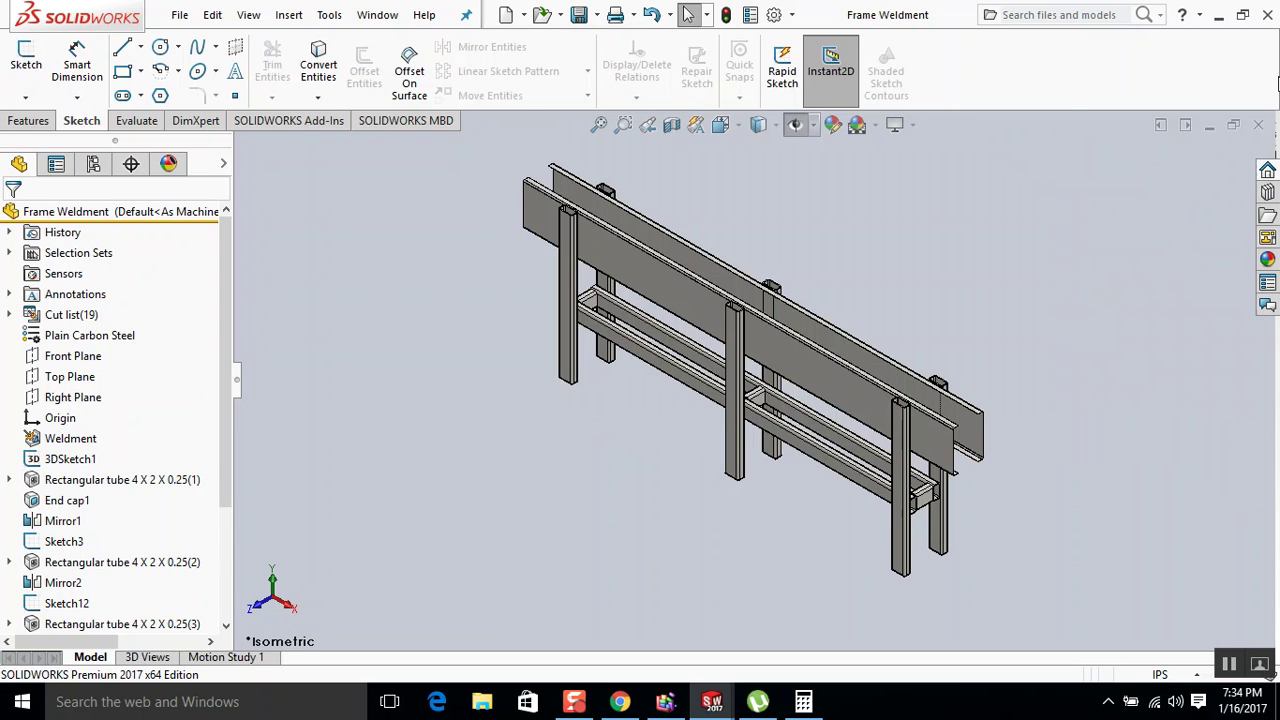
{"action": "left_click", "coordinate": [1257, 125]}
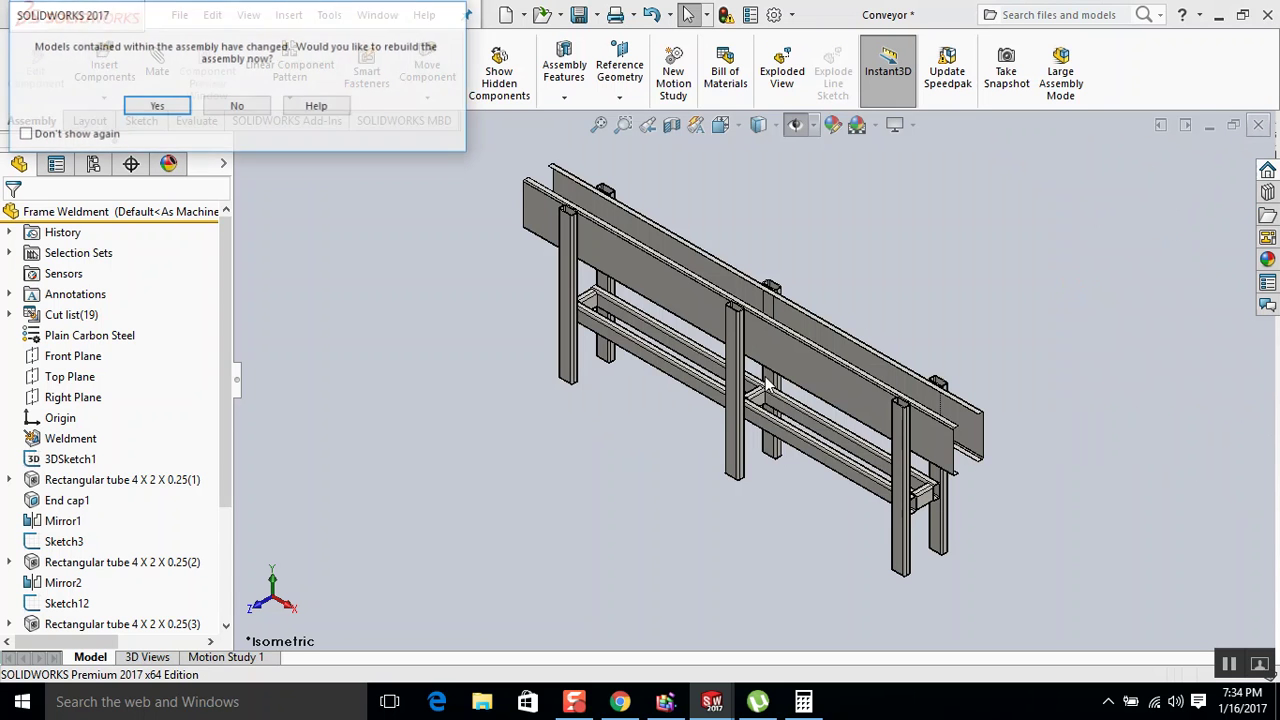
{"action": "left_click", "coordinate": [157, 106]}
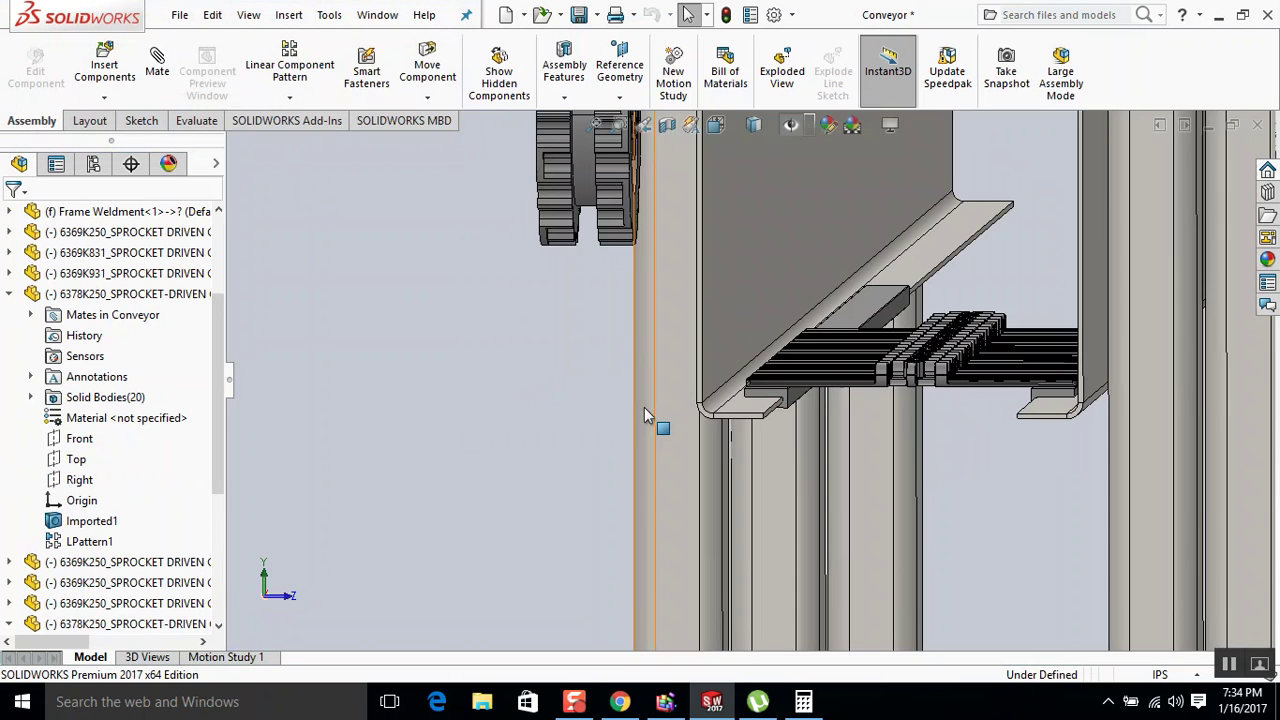
Examine from the left view how the lower belt copy sits on the 6369K250 strips between the frame panels.
{"action": "key", "text": "ctrl+3"}
{"action": "scroll", "coordinate": [752, 382], "scroll_direction": "up", "scroll_amount": 2}
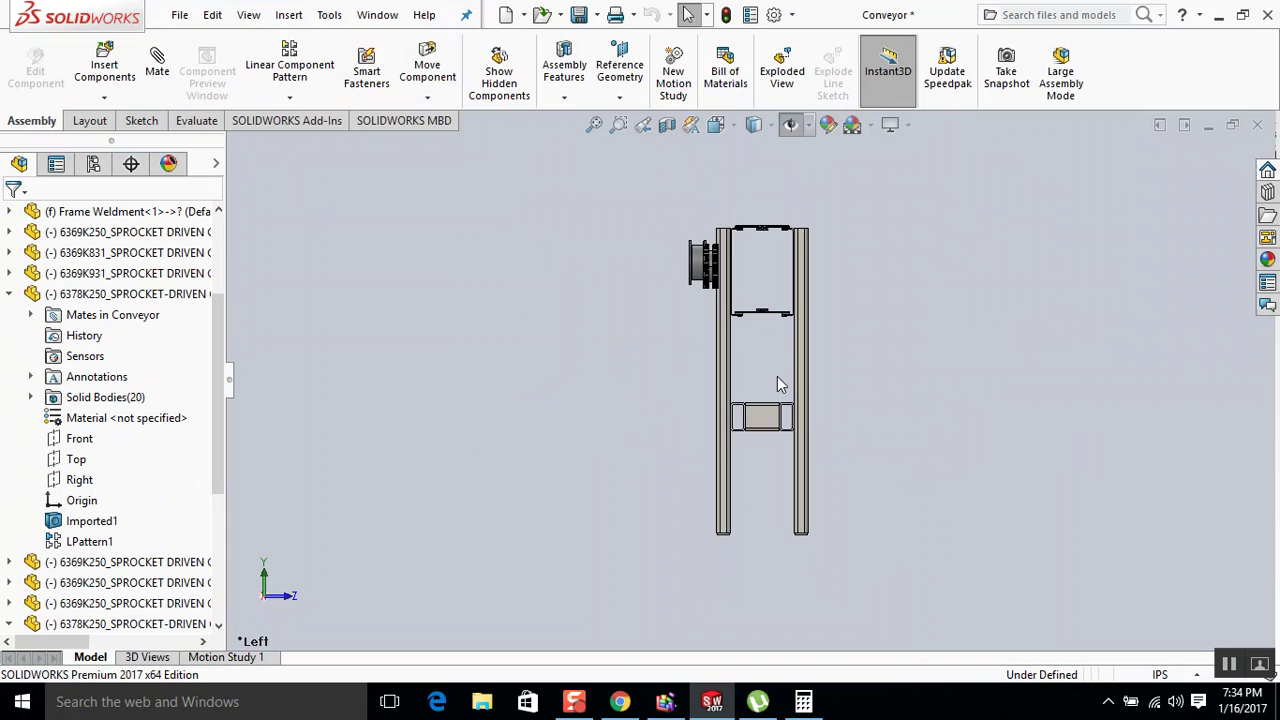
{"action": "scroll", "coordinate": [733, 311], "scroll_direction": "down", "scroll_amount": 8}
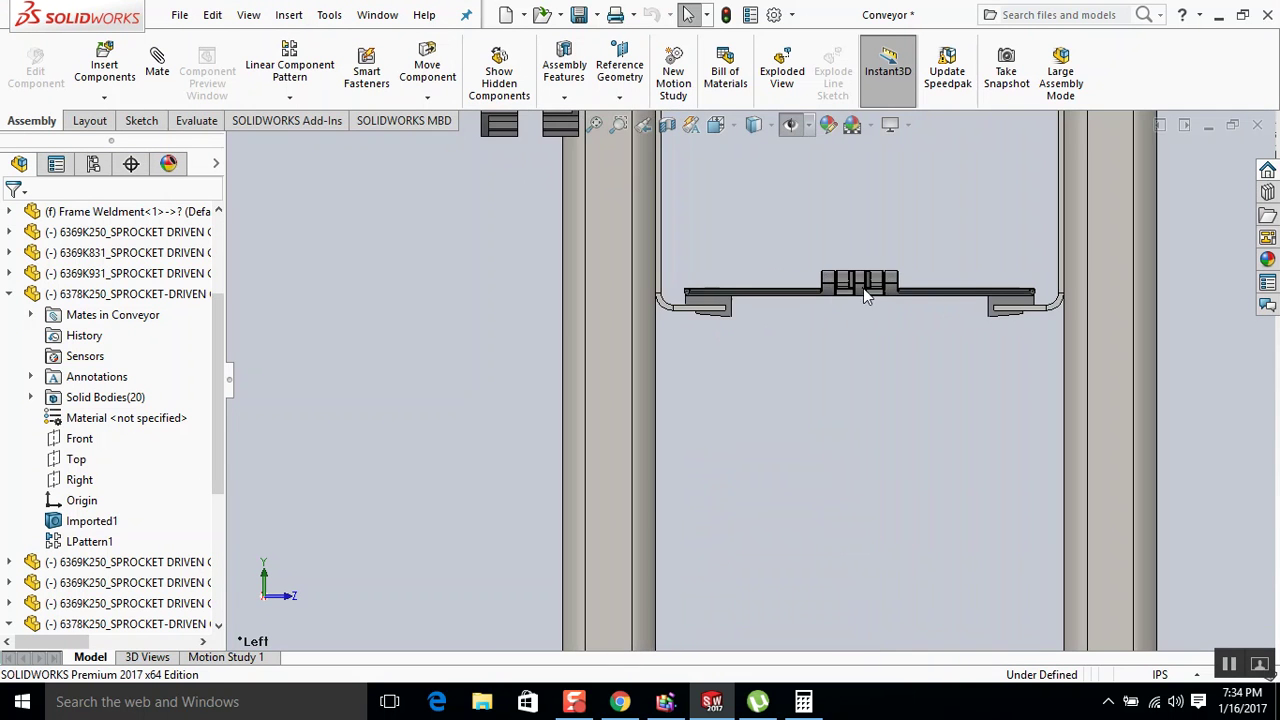
{"action": "scroll", "coordinate": [990, 305], "scroll_direction": "down", "scroll_amount": 5}
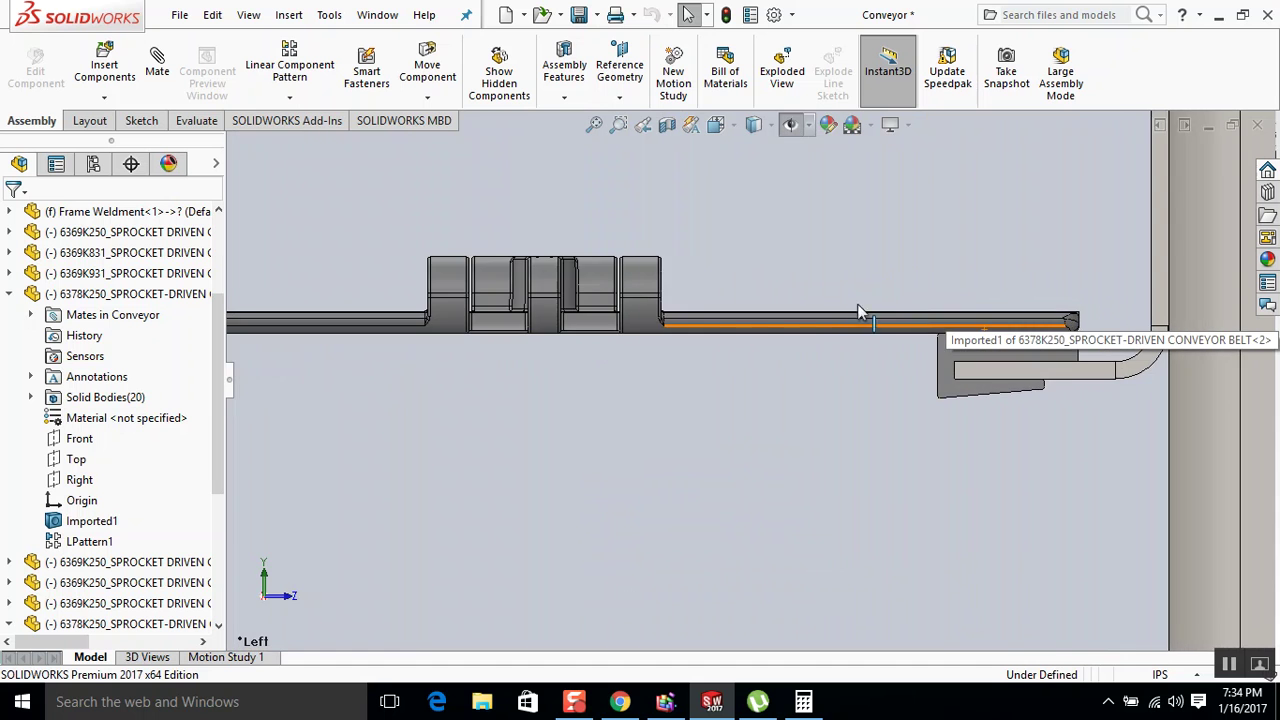
{"action": "scroll", "coordinate": [705, 323], "scroll_direction": "up", "scroll_amount": 6}
{"action": "scroll", "coordinate": [700, 243], "scroll_direction": "down", "scroll_amount": 3}
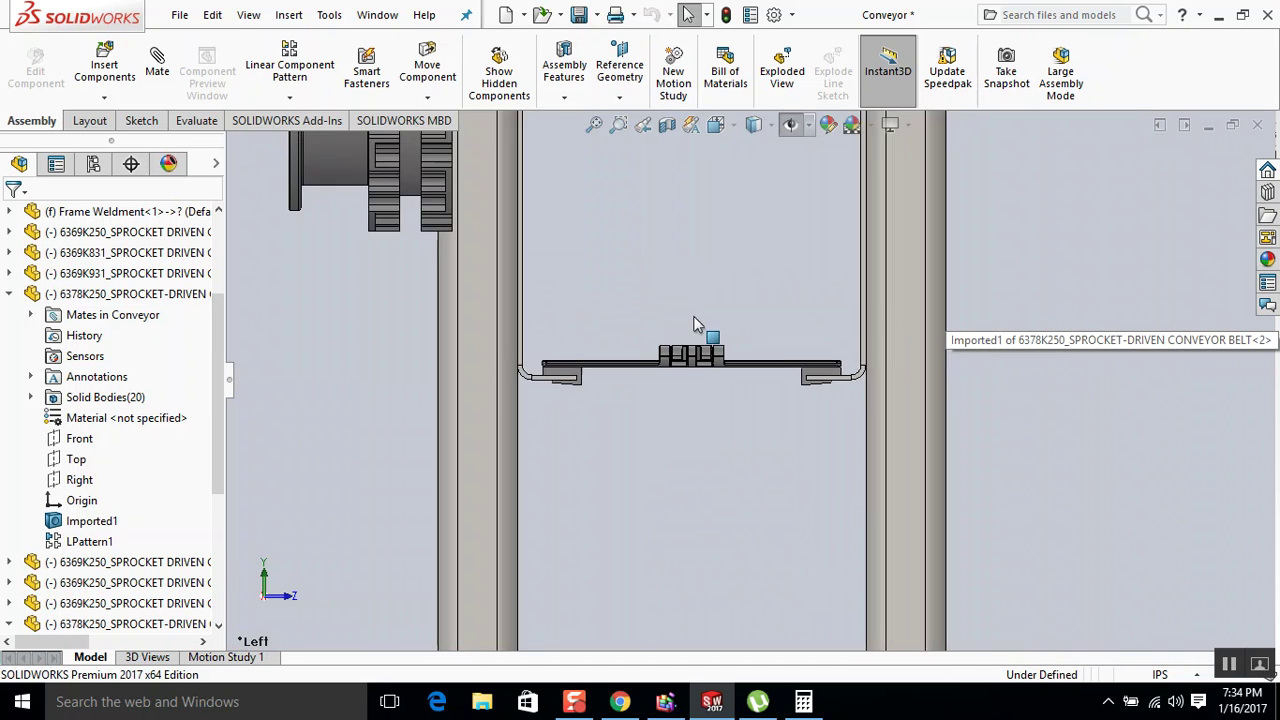
Examine at an angle the conveyor's end, with both belt sections, the frame panels and the sprockets beside them.
{"action": "scroll", "coordinate": [725, 234], "scroll_direction": "up", "scroll_amount": 2}
{"action": "middle_click_drag", "start_coordinate": [724, 234], "coordinate": [577, 277]}
{"action": "scroll", "coordinate": [558, 298], "scroll_direction": "down", "scroll_amount": 3}
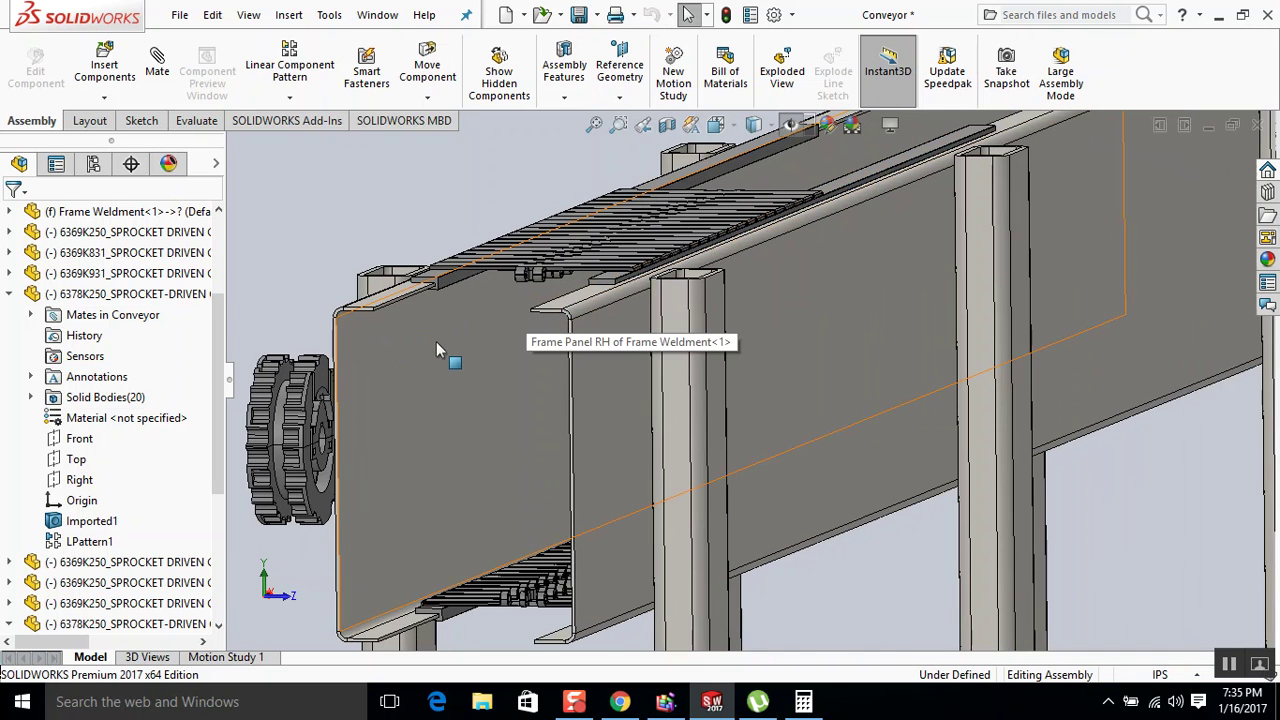
{"action": "scroll", "coordinate": [444, 358], "scroll_direction": "up", "scroll_amount": 2}
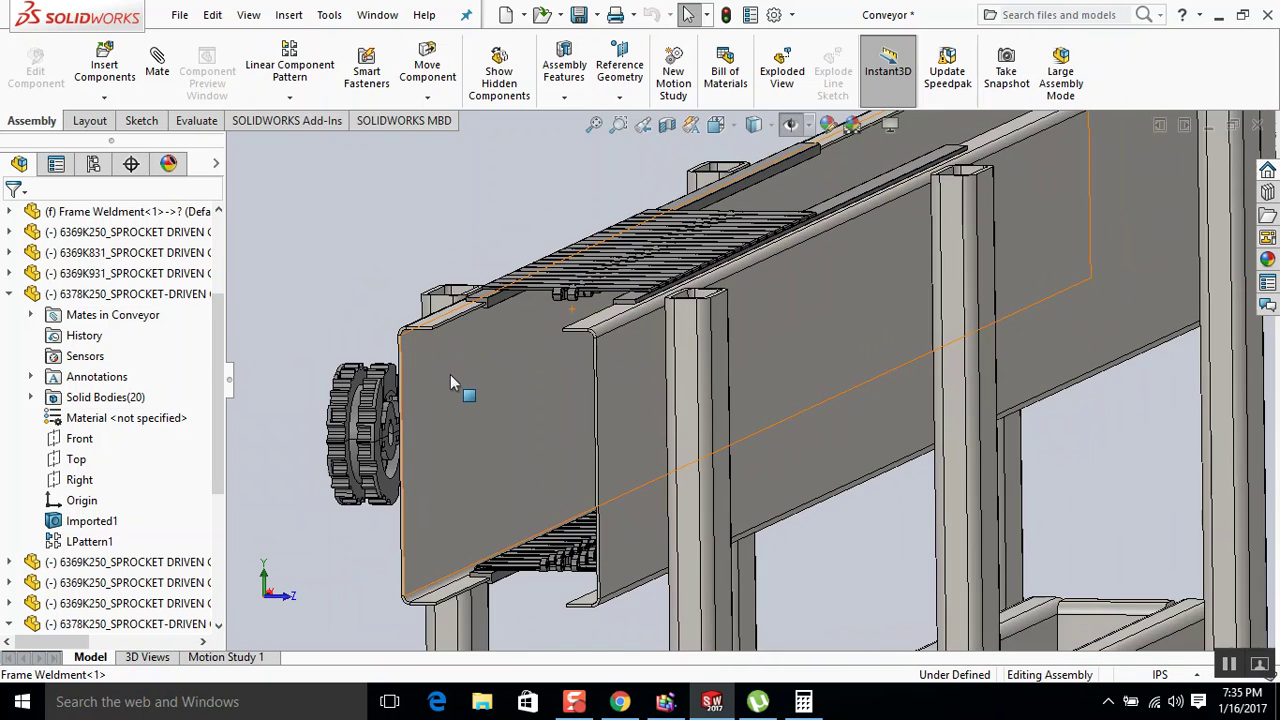
{"action": "scroll", "coordinate": [436, 400], "scroll_direction": "down", "scroll_amount": 2}
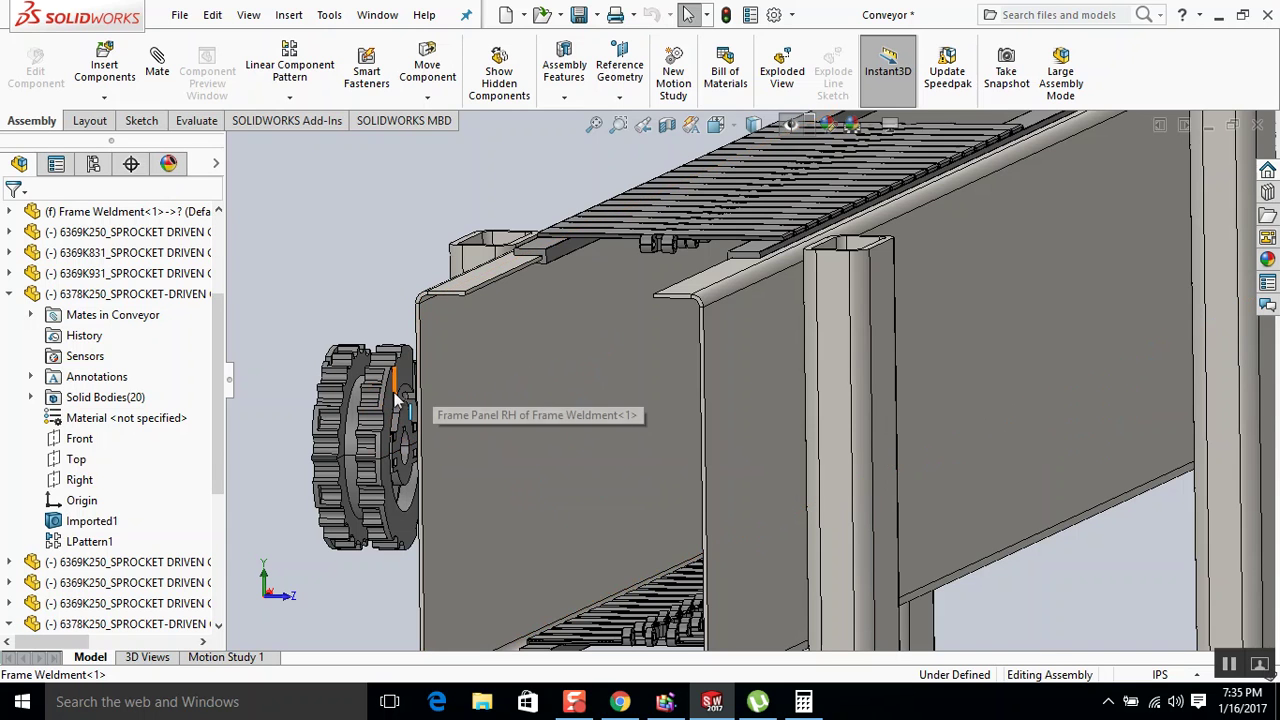
{"action": "scroll", "coordinate": [648, 287], "scroll_direction": "up", "scroll_amount": 2}
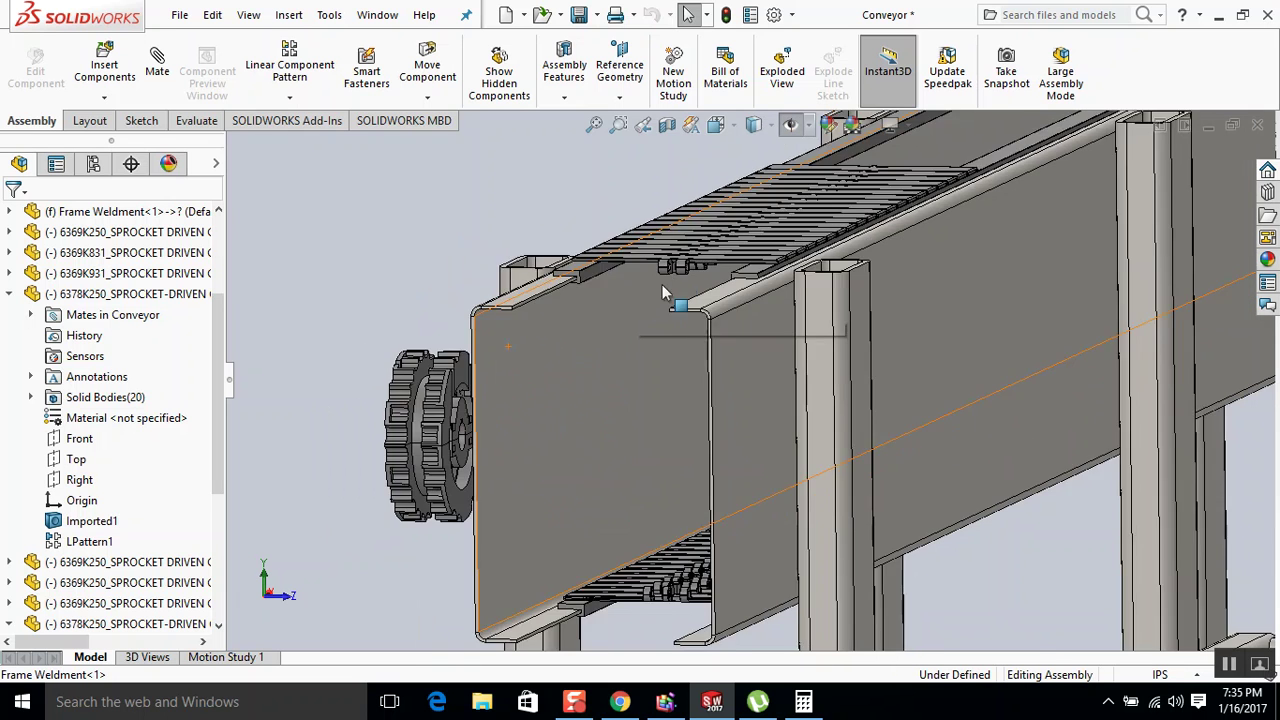
{"action": "scroll", "coordinate": [670, 277], "scroll_direction": "down", "scroll_amount": 2}
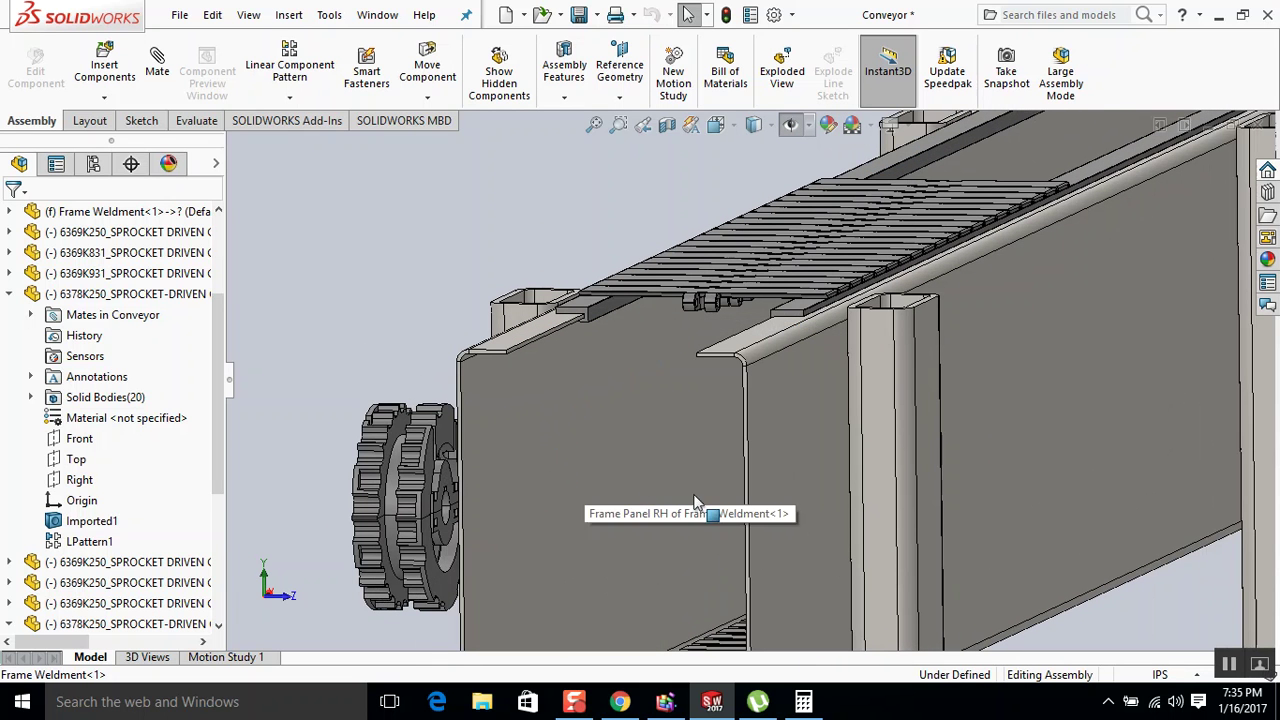
Open the Frame Weldment part from the Conveyor assembly in its own window to view its frame panels and posts.
{"action": "left_click", "coordinate": [788, 474]}
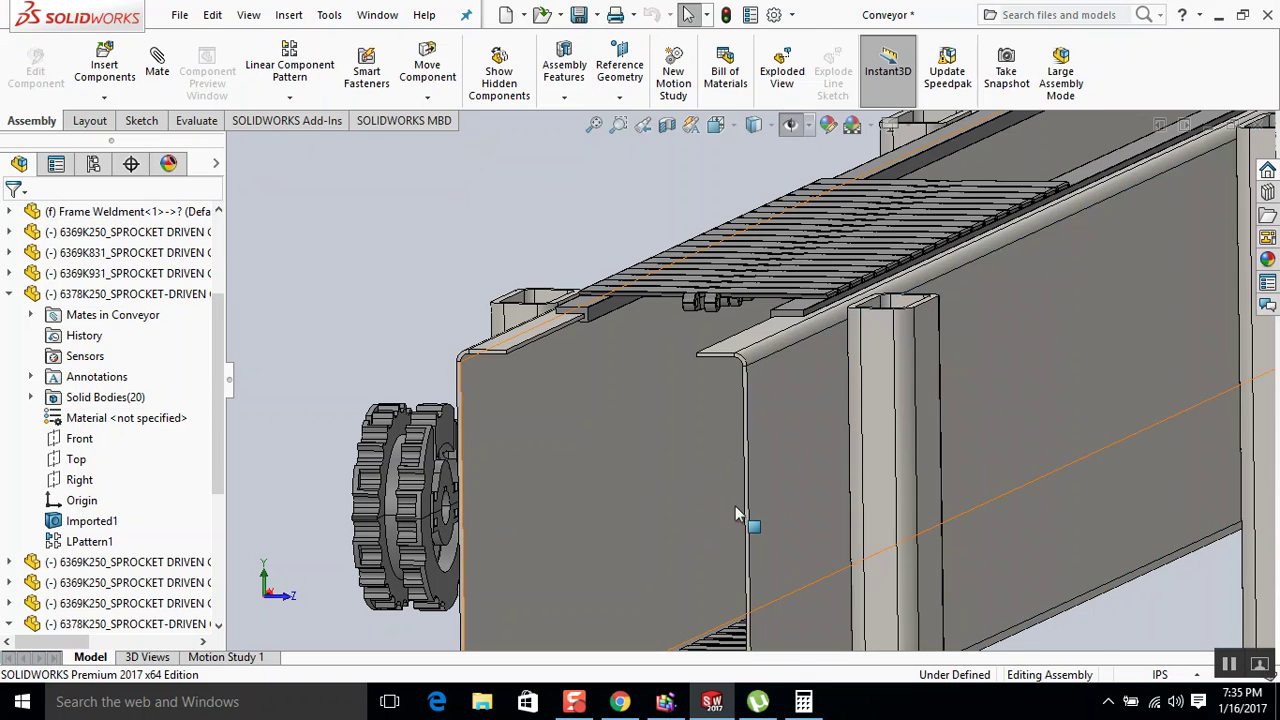
{"action": "right_click", "coordinate": [807, 471]}
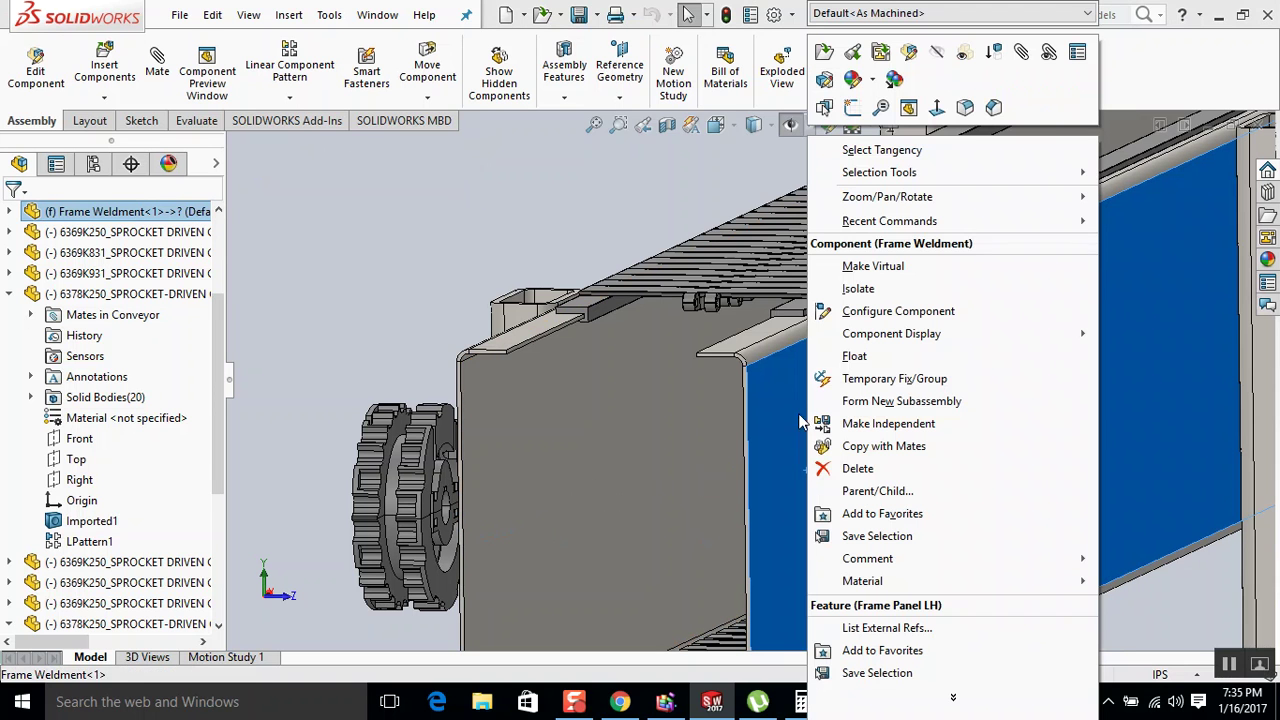
{"action": "left_click", "coordinate": [826, 54]}
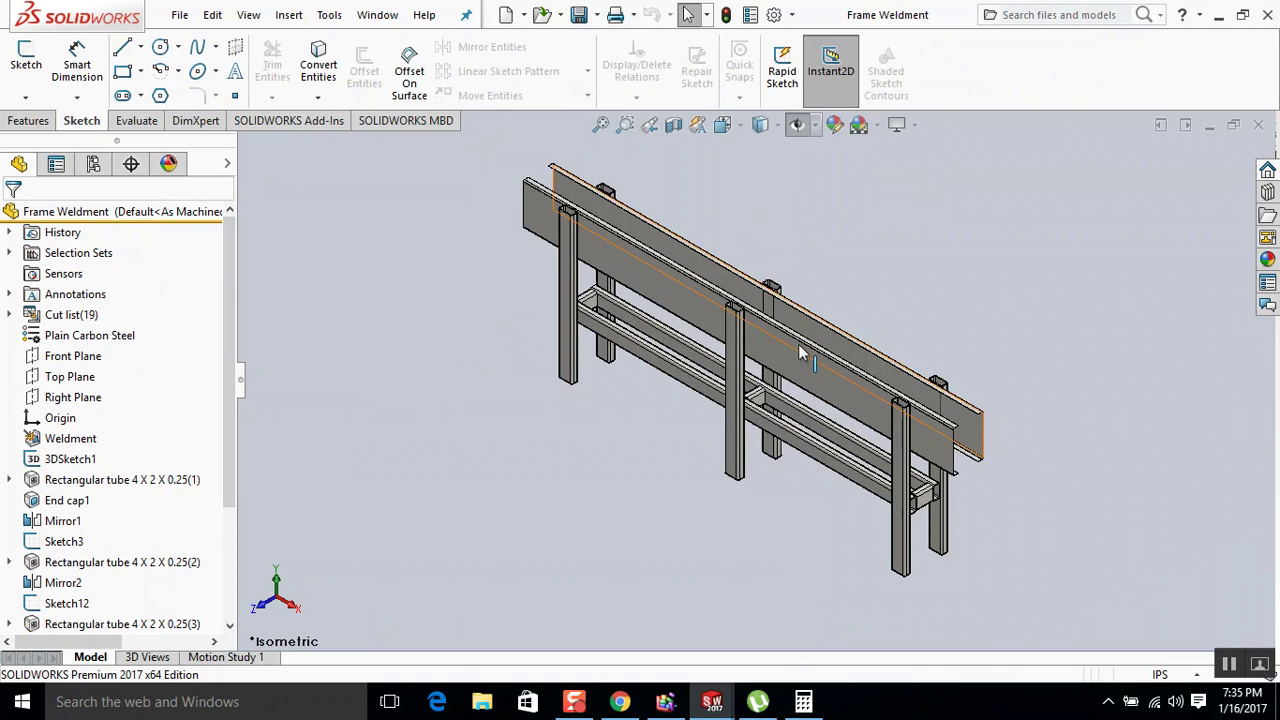
{"action": "scroll", "coordinate": [909, 456], "scroll_direction": "down", "scroll_amount": 4}
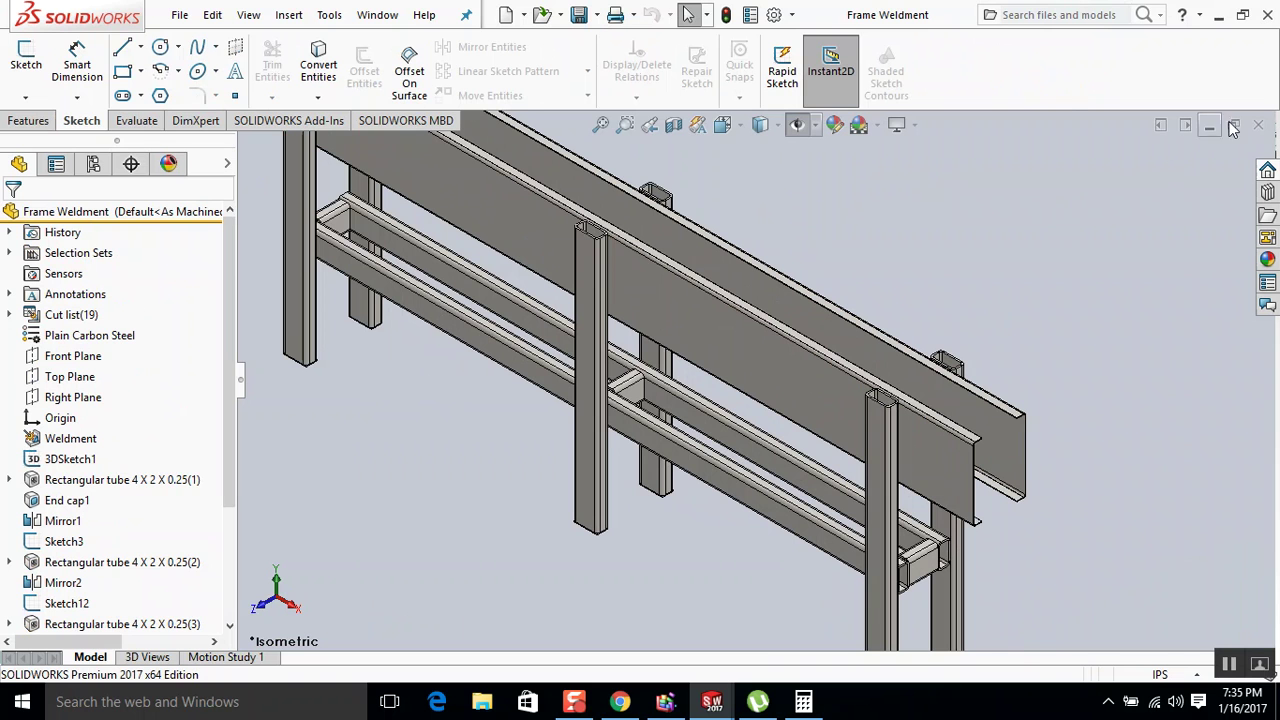
Close the Frame Weldment part and look at the end of Frame Panel LH in the Conveyor assembly.
{"action": "left_click", "coordinate": [1261, 124]}
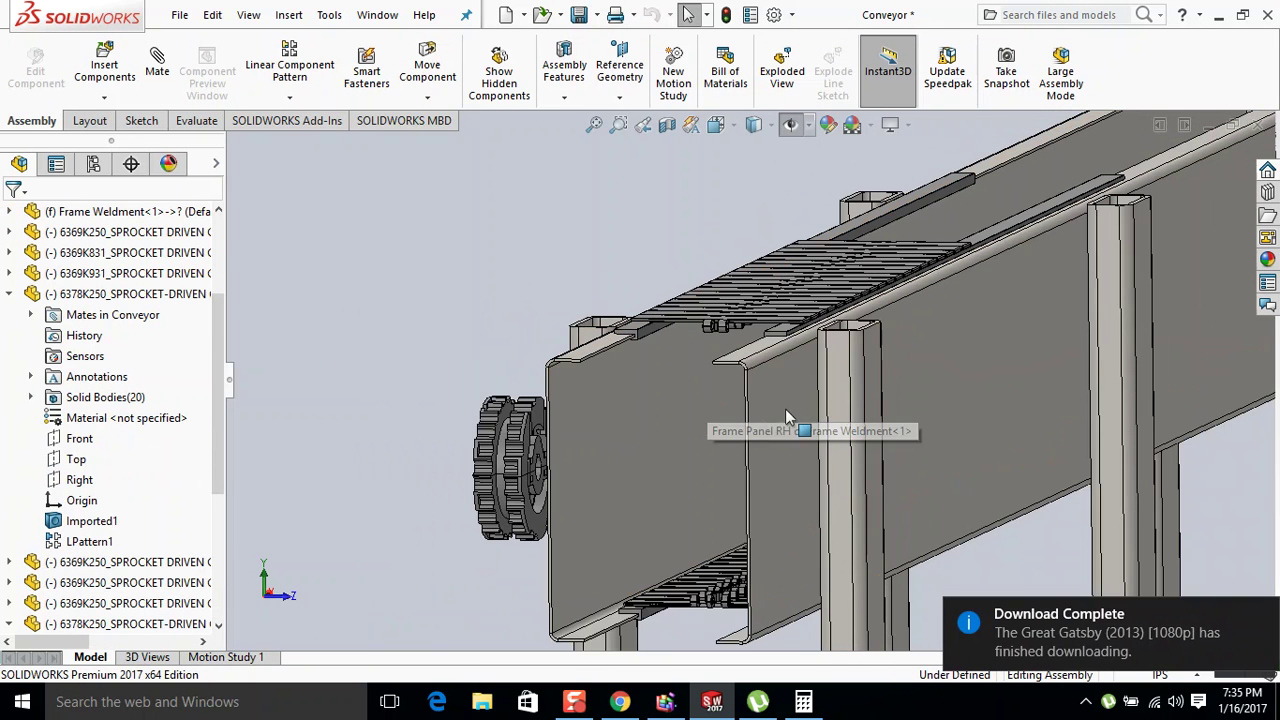
{"action": "mouse_move", "coordinate": [748, 408]}
{"action": "middle_mouse_down"}
{"action": "mouse_move", "coordinate": [726, 409]}
{"action": "mouse_move", "coordinate": [760, 406]}
{"action": "middle_mouse_up"}
{"action": "left_click", "coordinate": [802, 398]}
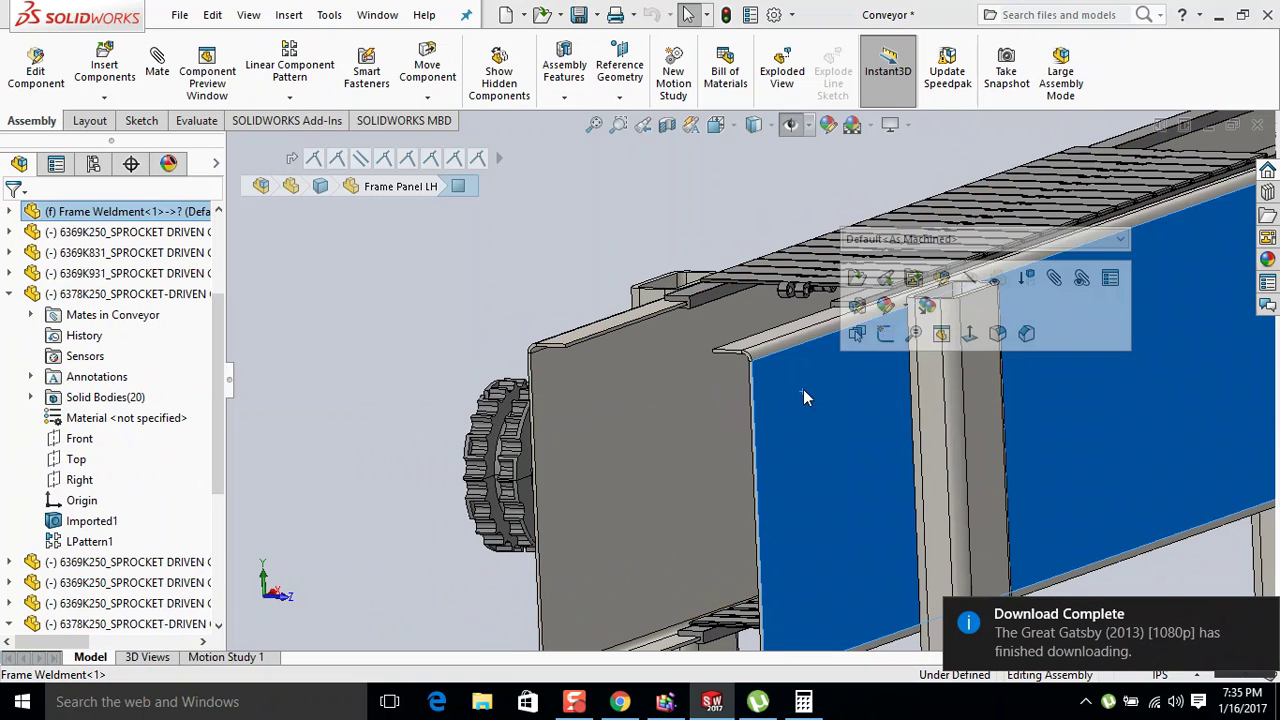
{"action": "right_click", "coordinate": [803, 390]}
{"action": "left_click", "coordinate": [691, 196]}
{"action": "scroll", "coordinate": [691, 196], "scroll_direction": "up", "scroll_amount": 3}
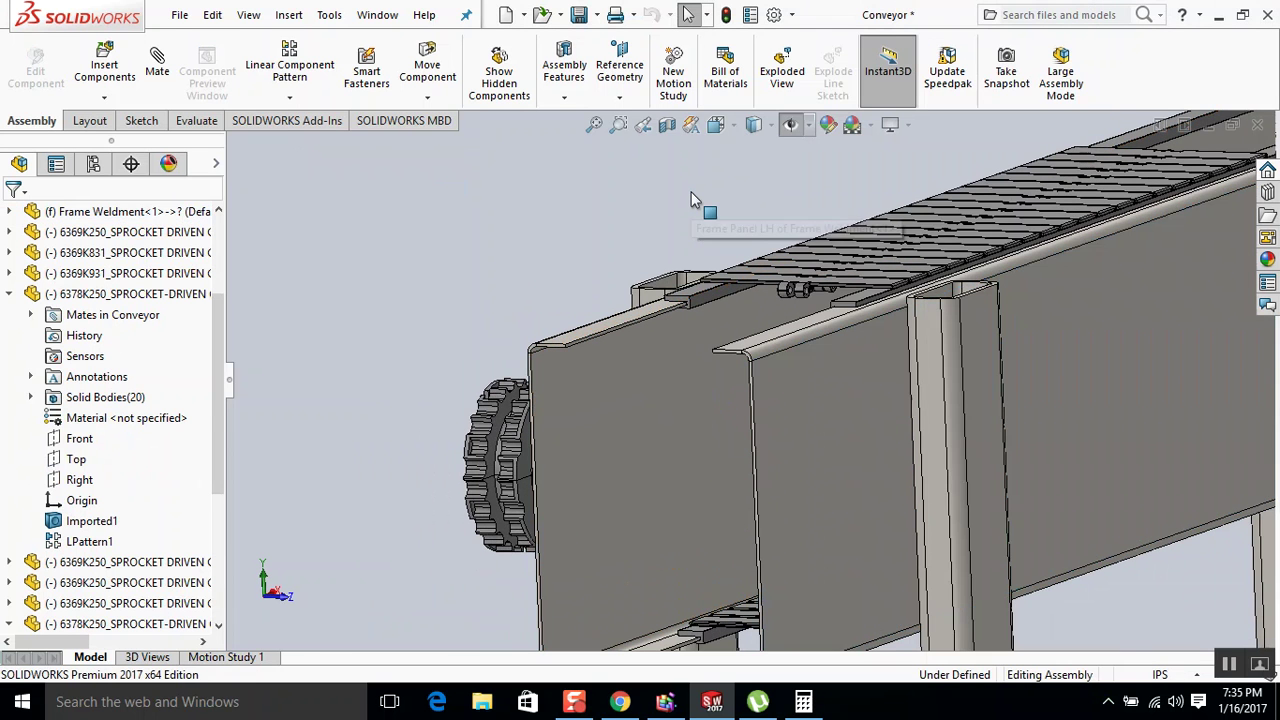
Open the Frame Weldment part from the Conveyor assembly.
{"action": "key", "text": "ctrl+7"}
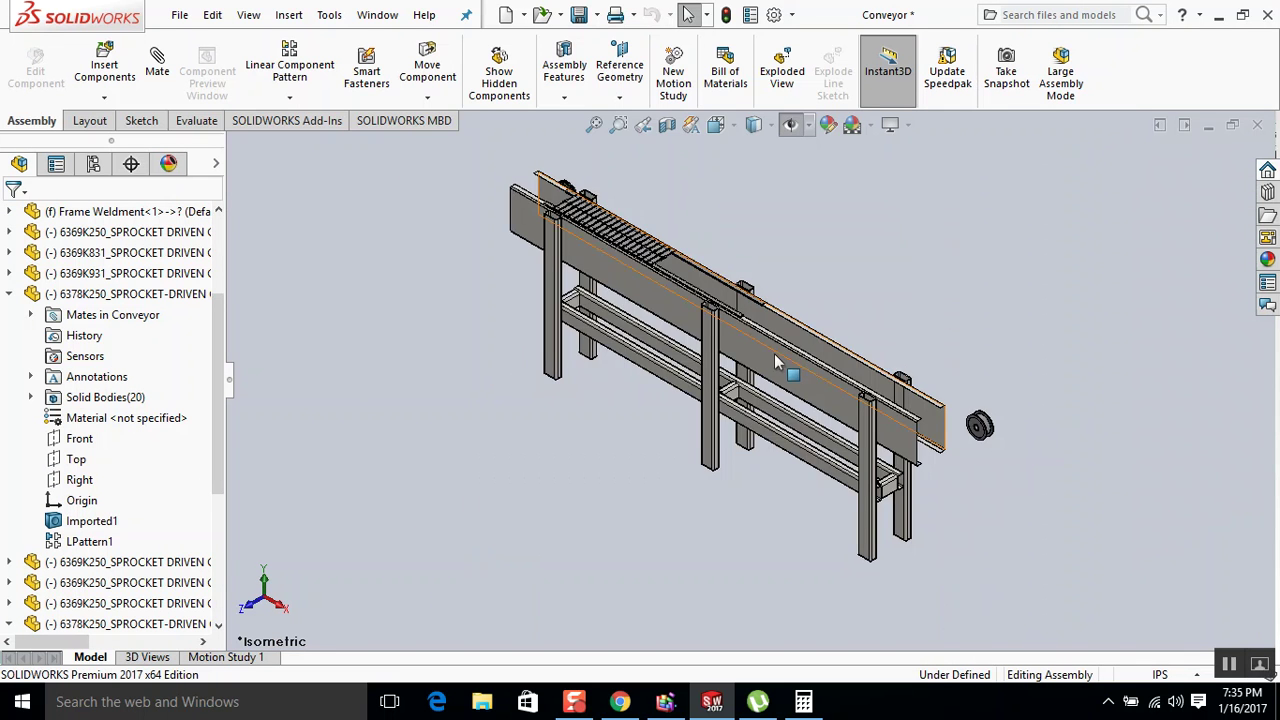
{"action": "scroll", "coordinate": [577, 253], "scroll_direction": "up", "scroll_amount": 2}
{"action": "scroll", "coordinate": [623, 302], "scroll_direction": "down", "scroll_amount": 4}
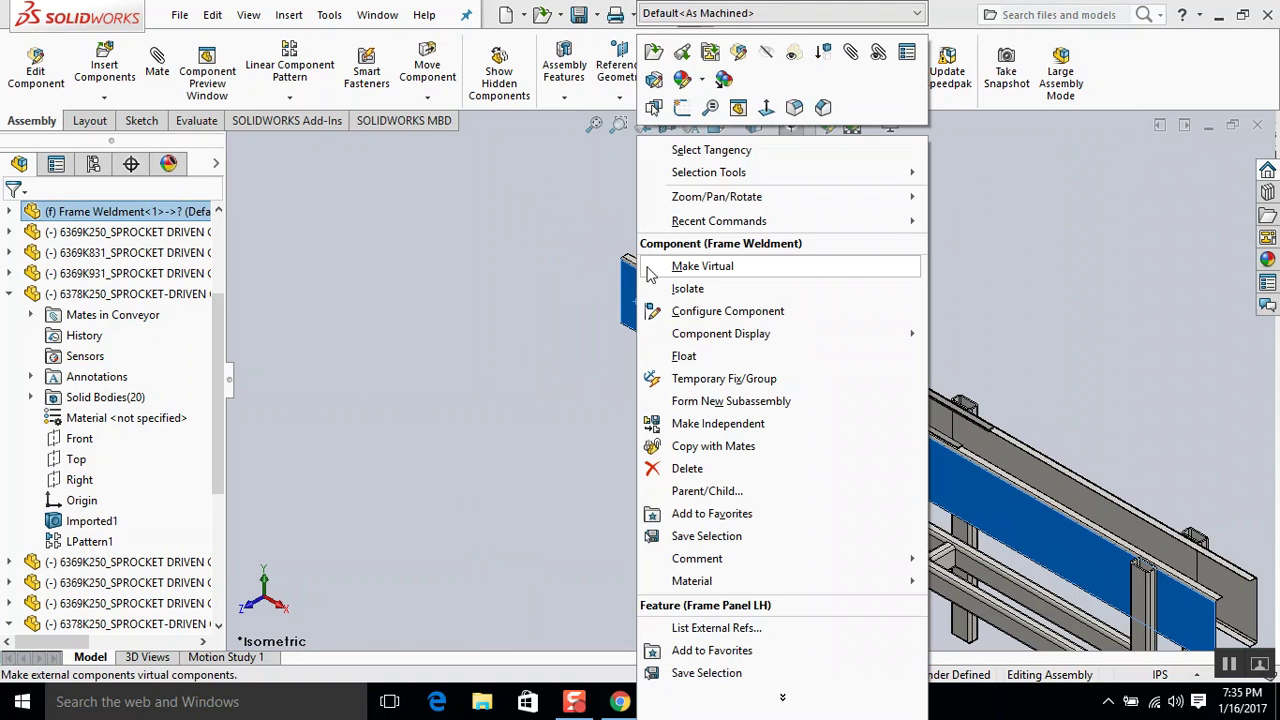
{"action": "left_click", "coordinate": [653, 52]}
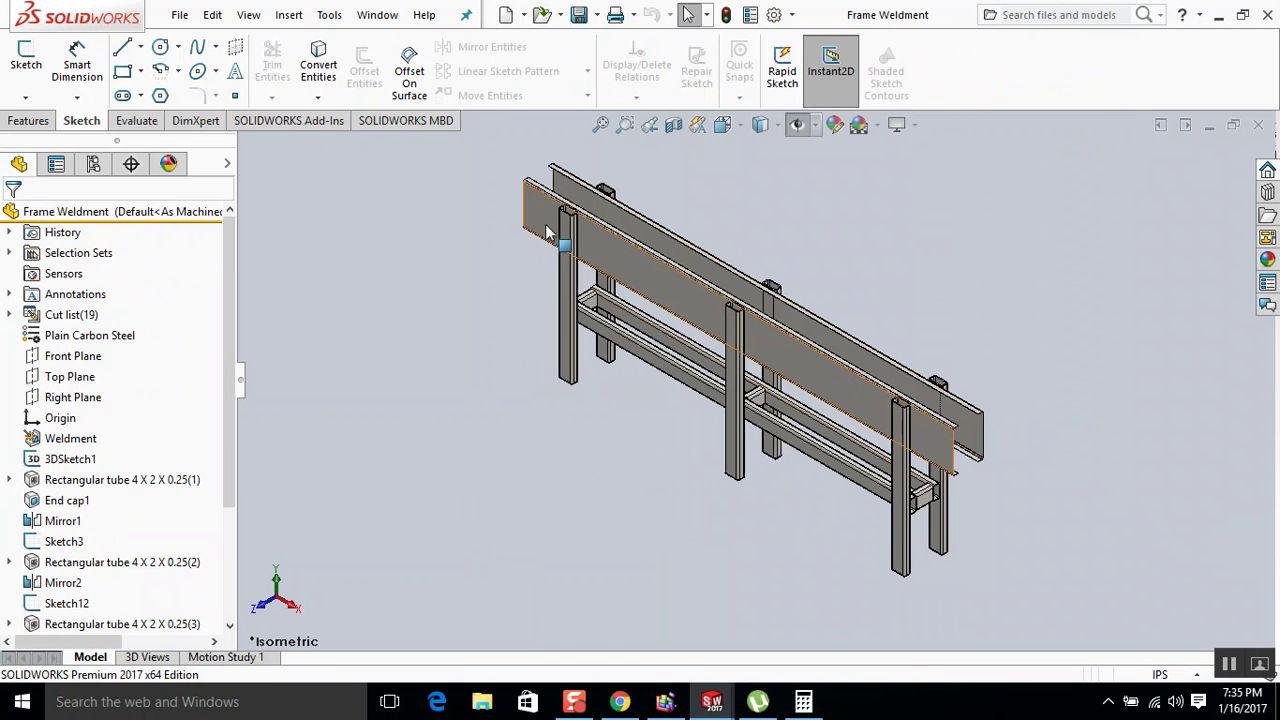
{"action": "right_click", "coordinate": [548, 190]}
{"action": "left_click", "coordinate": [561, 130]}
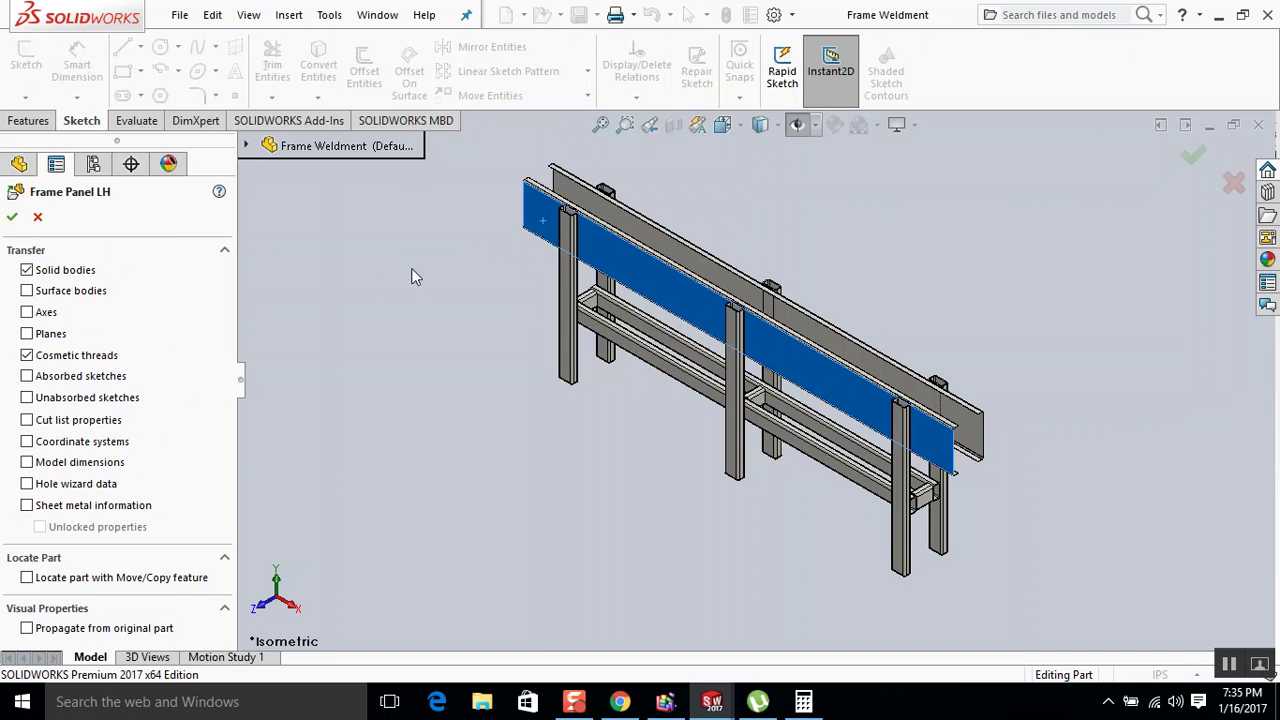
{"action": "left_click", "coordinate": [38, 218]}
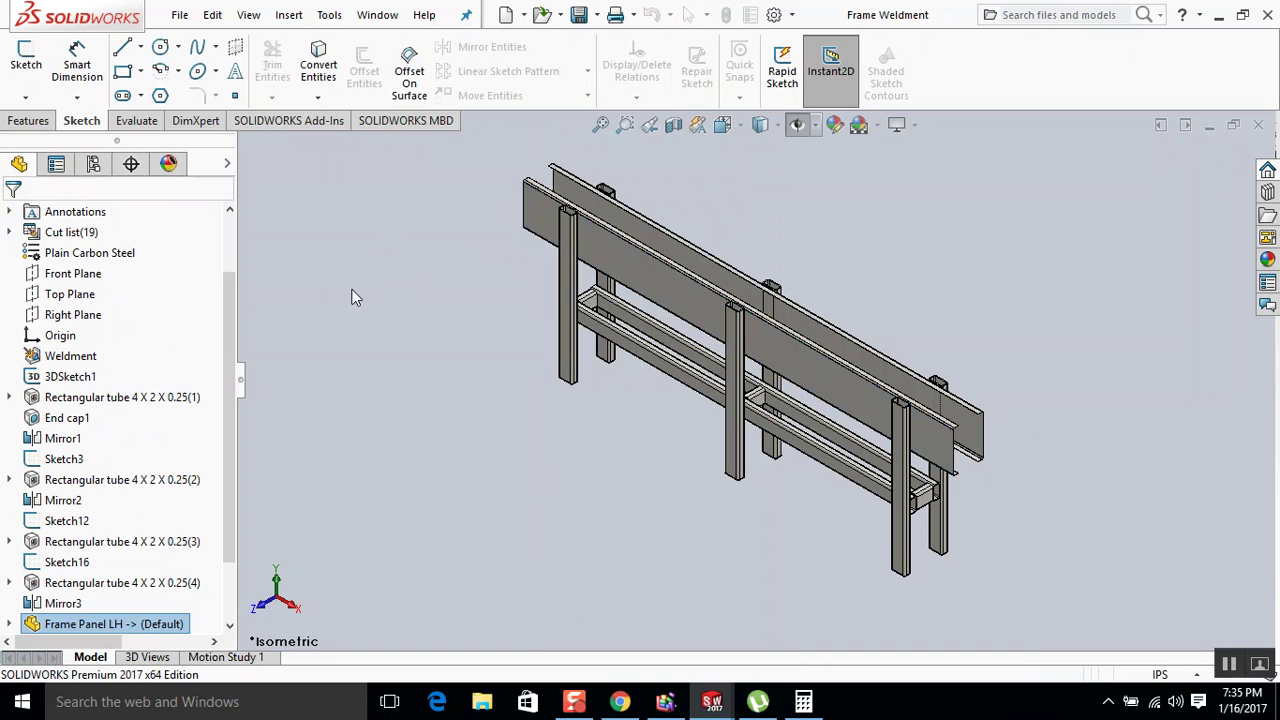
{"action": "right_click", "coordinate": [95, 624]}
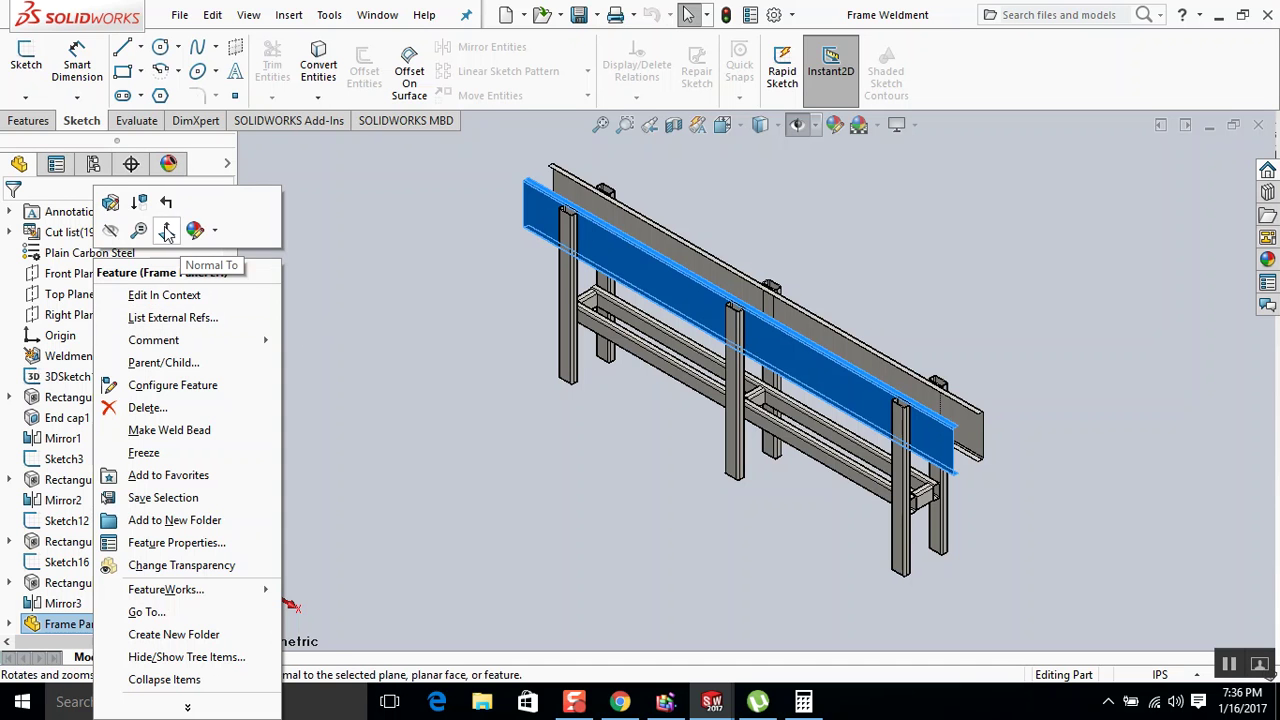
{"action": "left_click", "coordinate": [319, 300]}
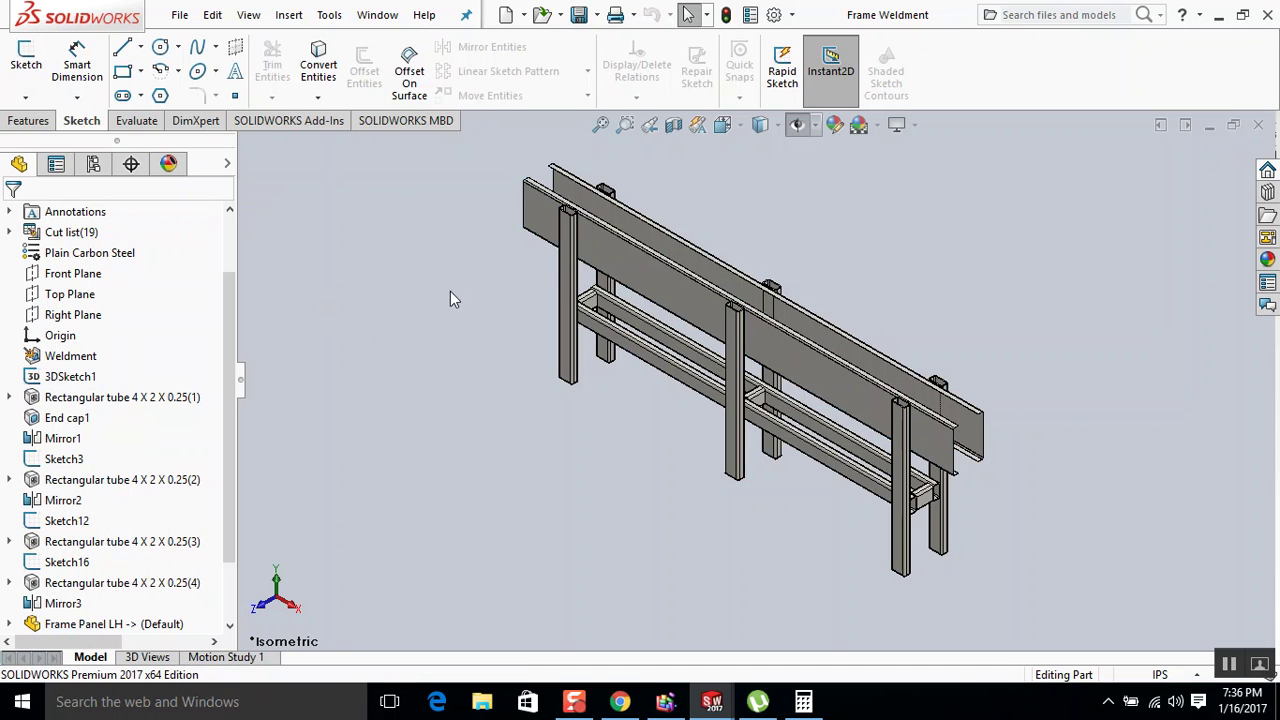
{"action": "left_click", "coordinate": [541, 224]}
{"action": "scroll", "coordinate": [130, 517], "scroll_direction": "down", "scroll_amount": 1}
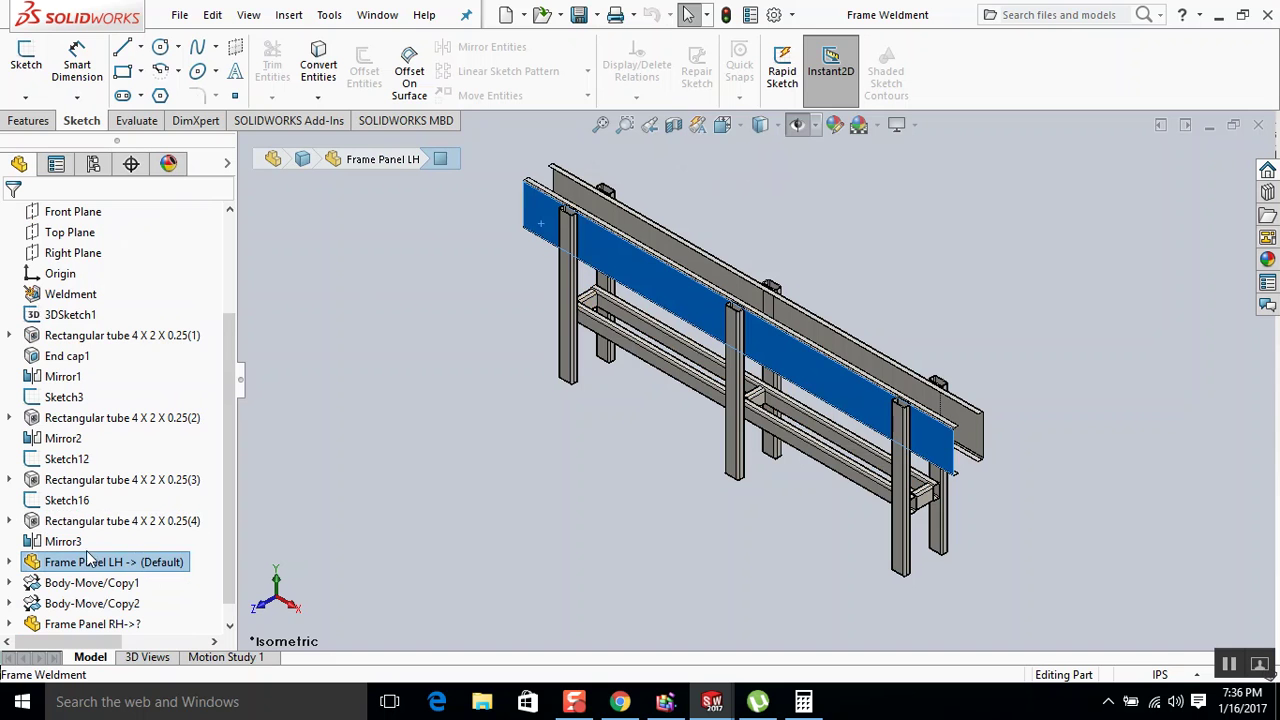
{"action": "right_click", "coordinate": [36, 568]}
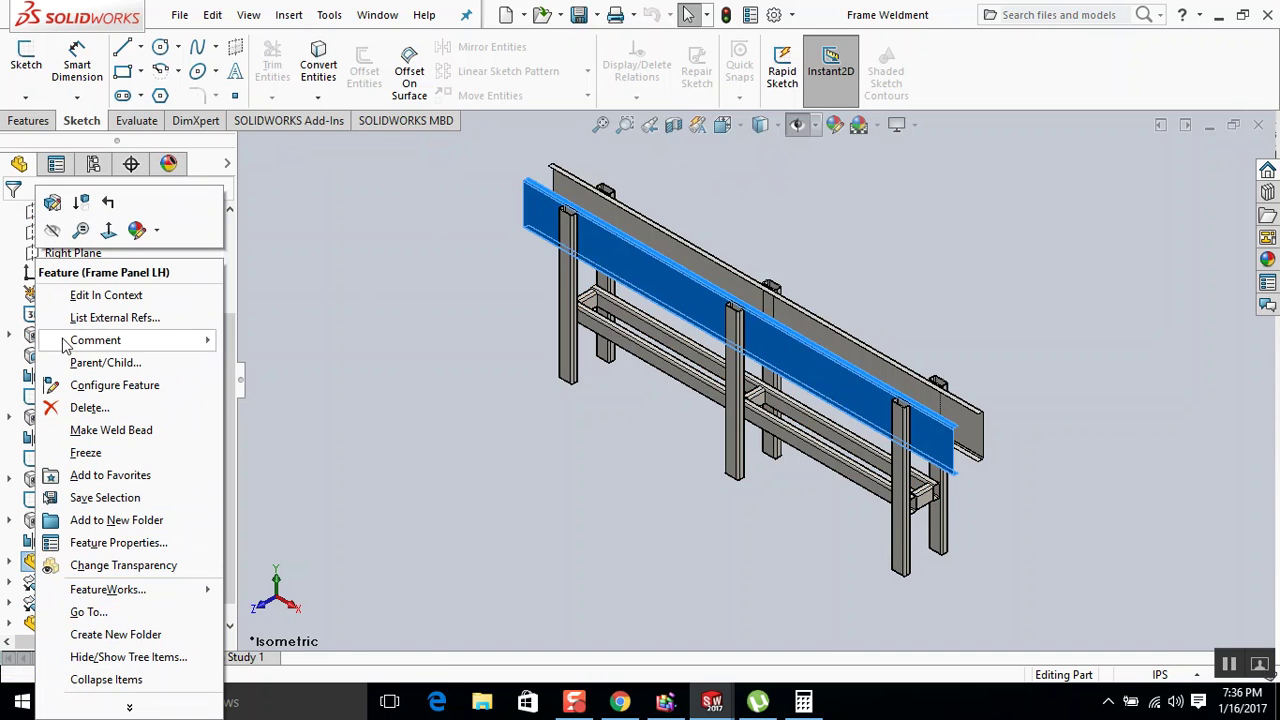
{"action": "left_click", "coordinate": [326, 440]}
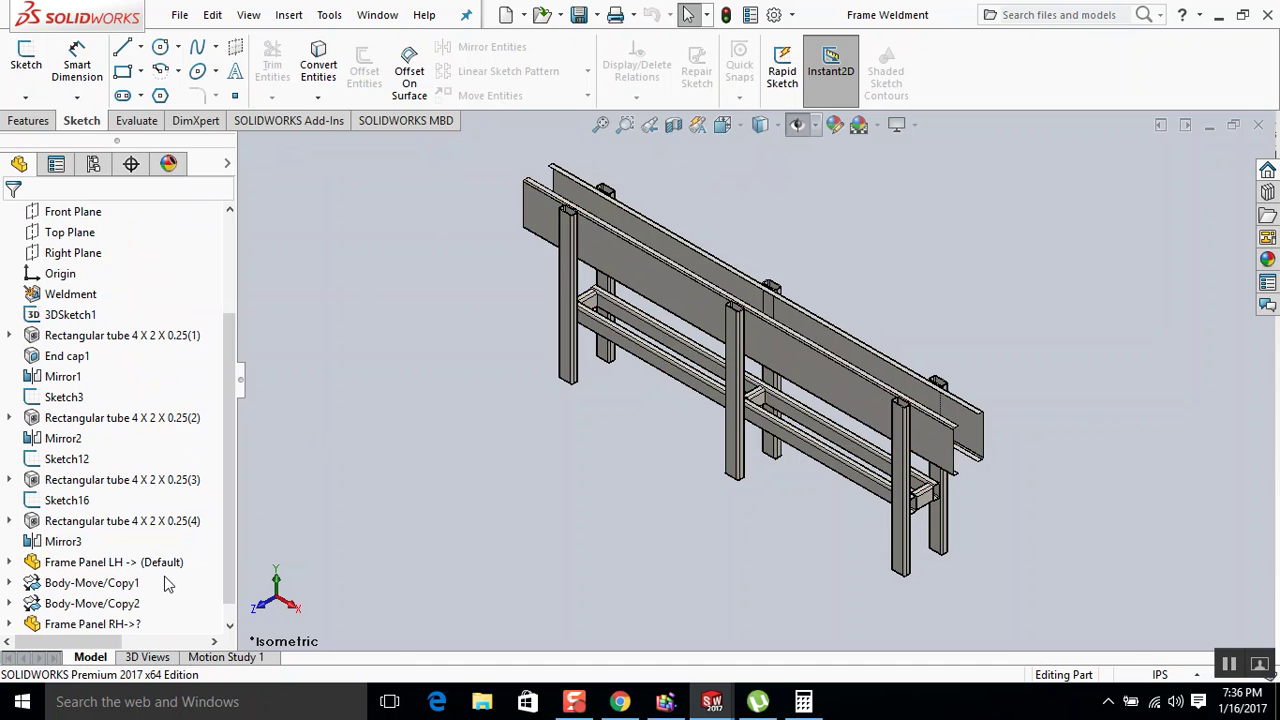
Switch to File Explorer and open the Frame Panel LH part from the Desktop\Conveyor\Infeed Conveyor folder.
{"action": "key", "text": "super+e"}
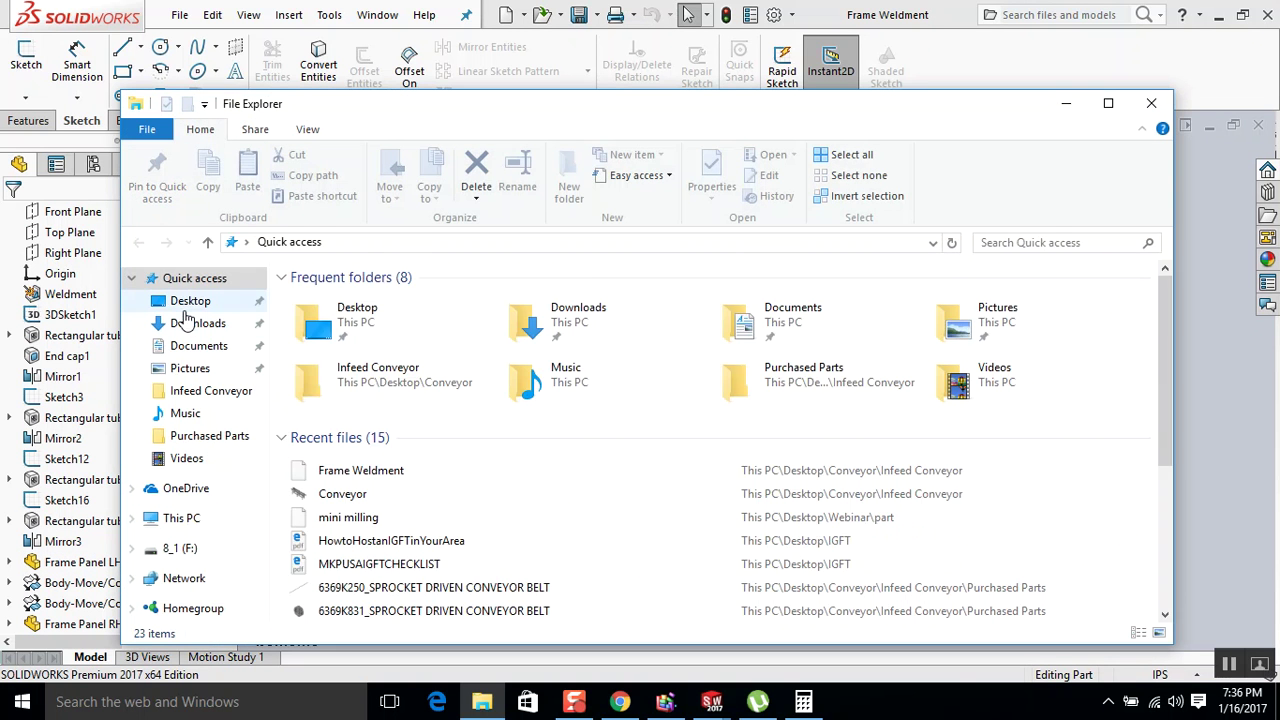
{"action": "left_click", "coordinate": [184, 308]}
{"action": "left_click", "coordinate": [336, 304]}
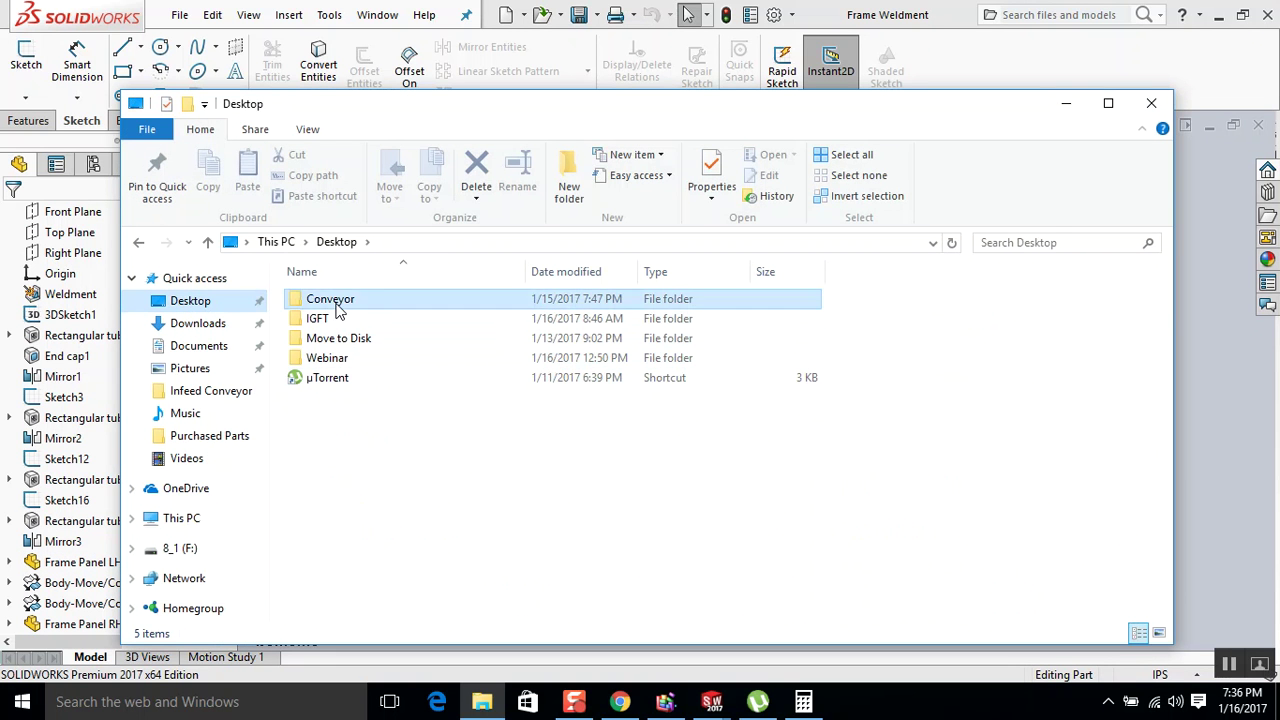
{"action": "double_click", "coordinate": [338, 311]}
{"action": "double_click", "coordinate": [351, 304]}
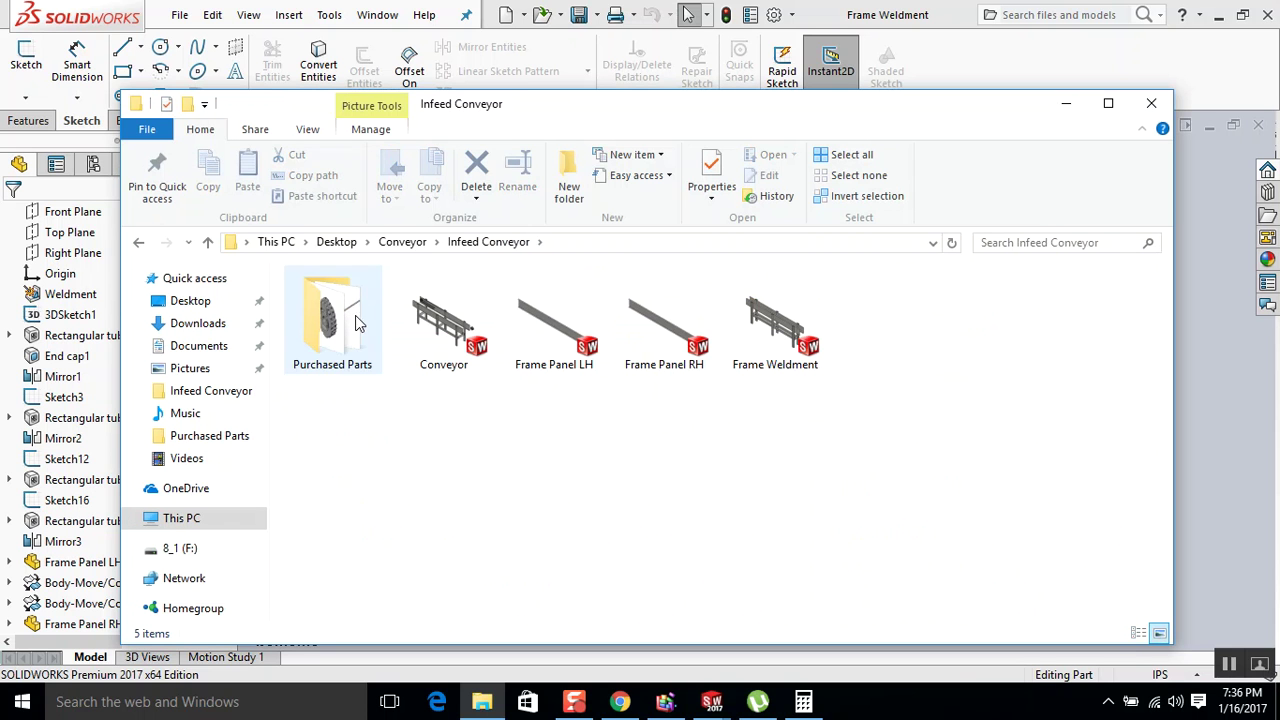
{"action": "left_click", "coordinate": [542, 338]}
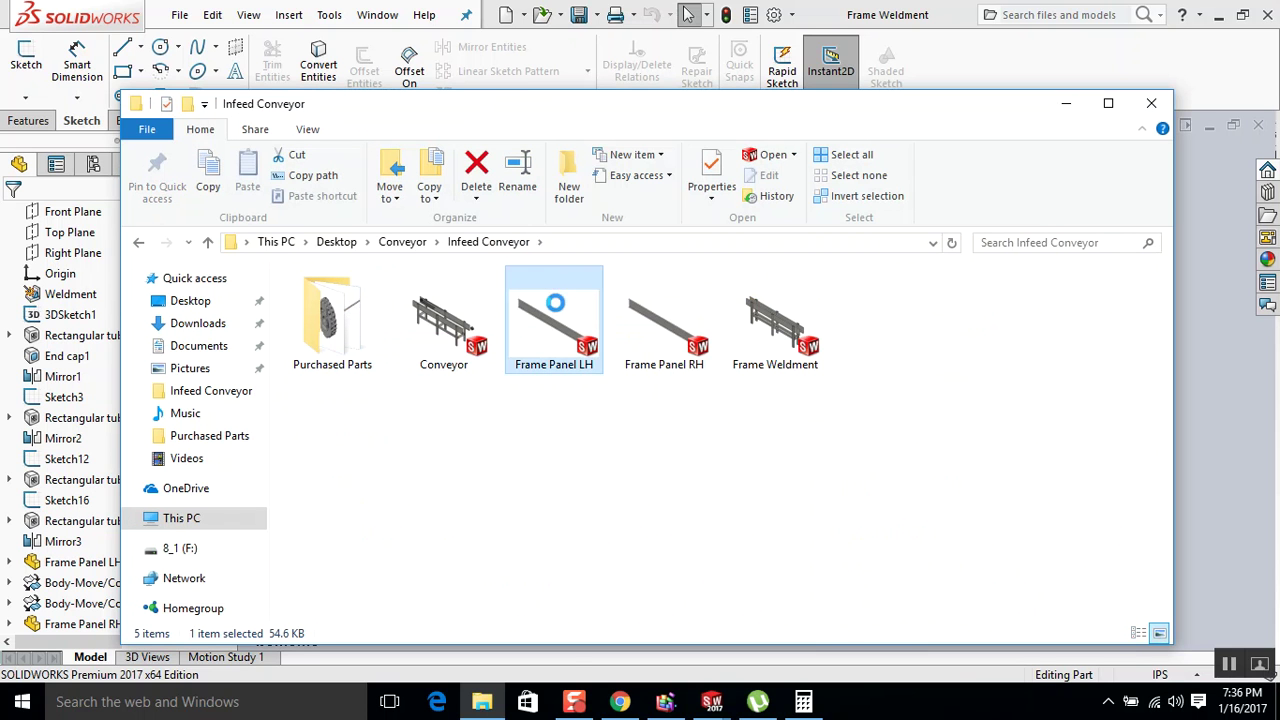
{"action": "right_click", "coordinate": [542, 338]}
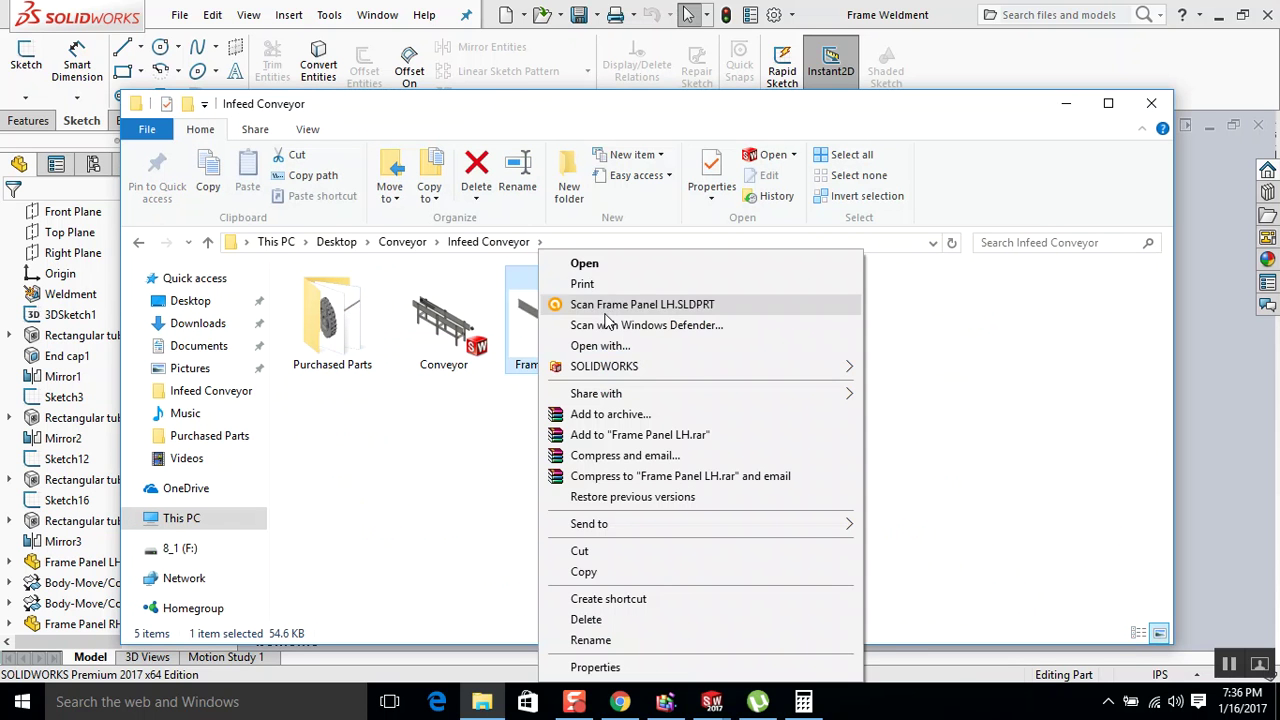
{"action": "left_click", "coordinate": [586, 264]}
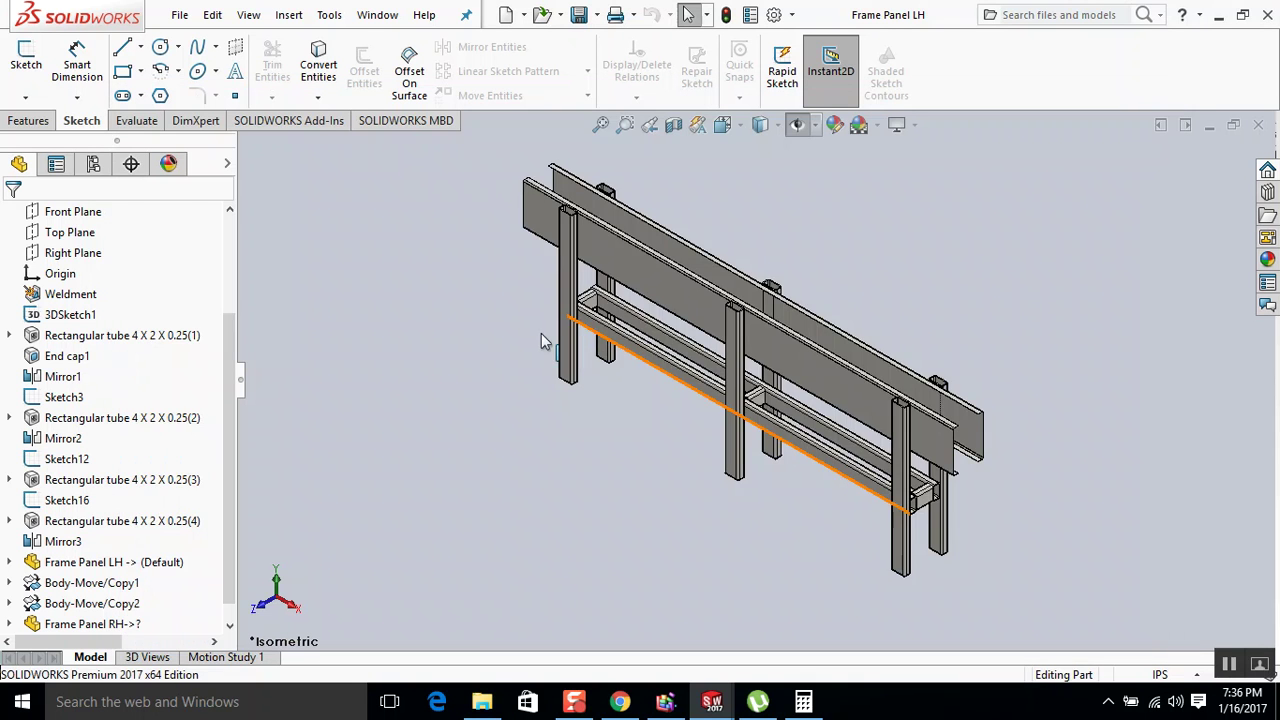
Orient the view normal to the wide face of the base flange and select that face.
{"action": "middle_click_drag", "start_coordinate": [725, 402], "coordinate": [628, 457]}
{"action": "left_click", "coordinate": [632, 452]}
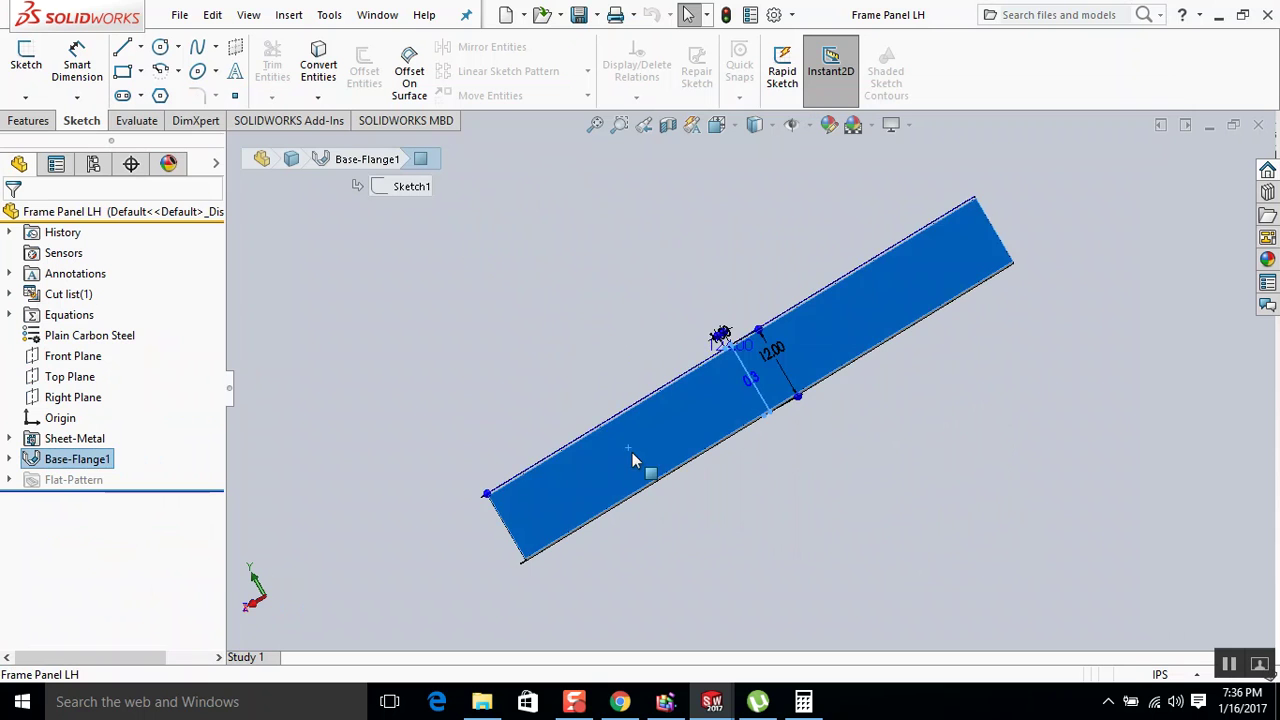
{"action": "key", "text": "ctrl+8"}
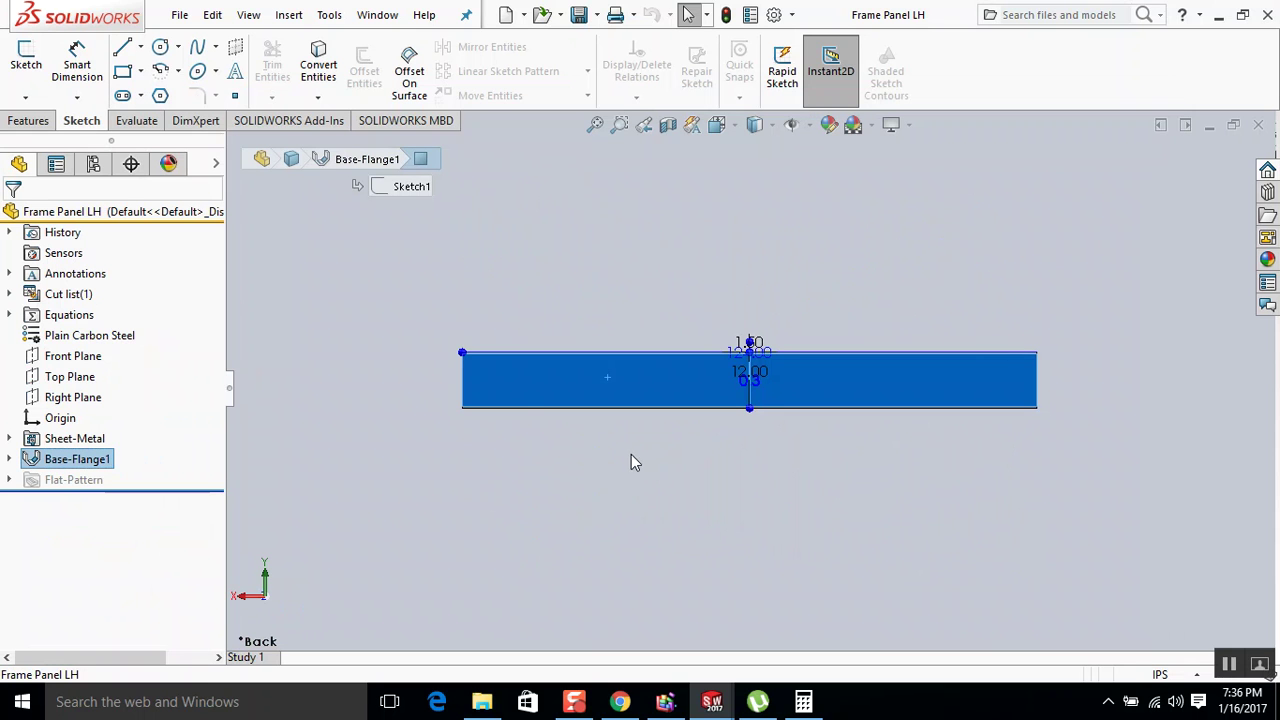
{"action": "key", "text": "Escape"}
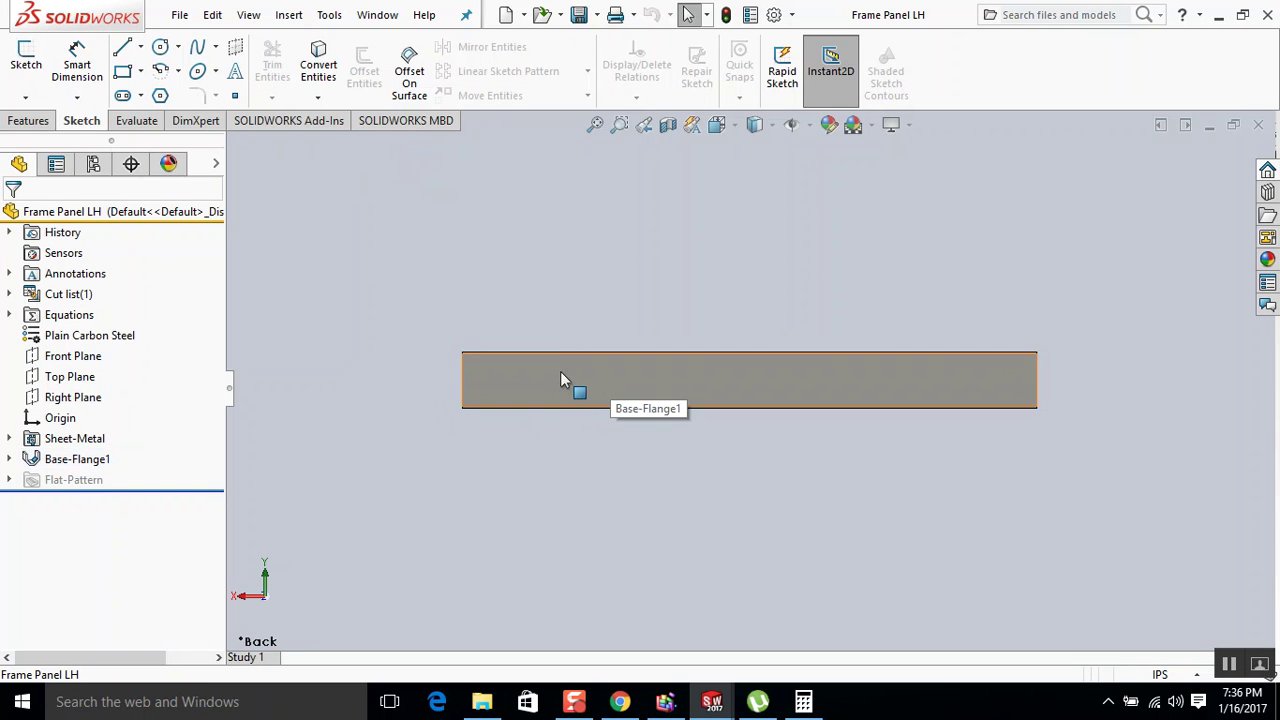
{"action": "left_click", "coordinate": [556, 373]}
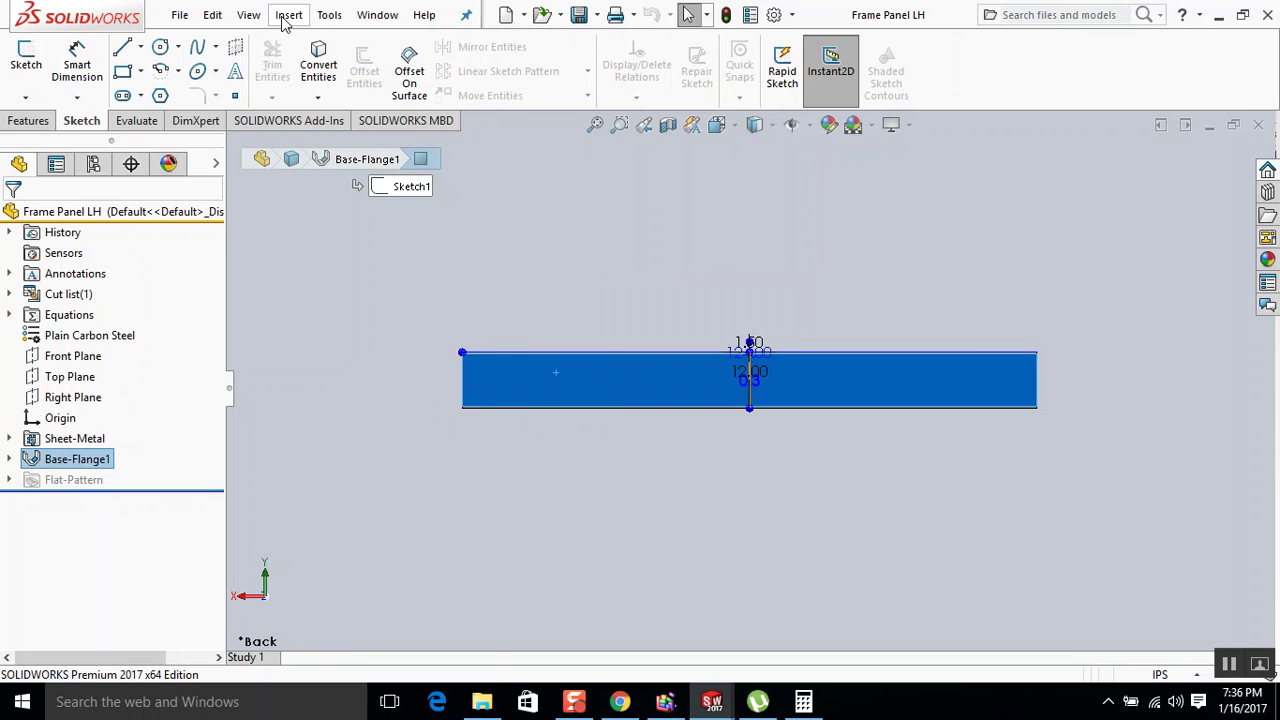
Search the keyboard shortcut list in the customization settings for "hole".
{"action": "left_click", "coordinate": [329, 14]}
{"action": "mouse_move", "coordinate": [289, 14]}
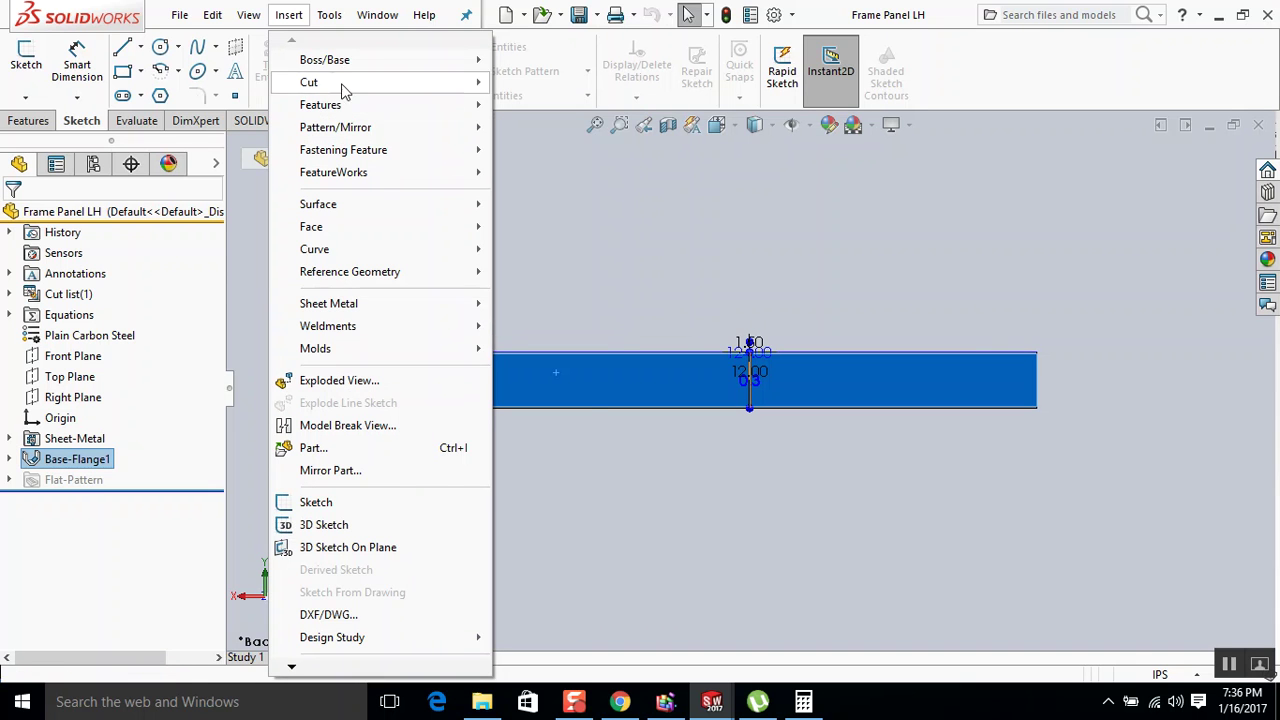
{"action": "mouse_move", "coordinate": [336, 24]}
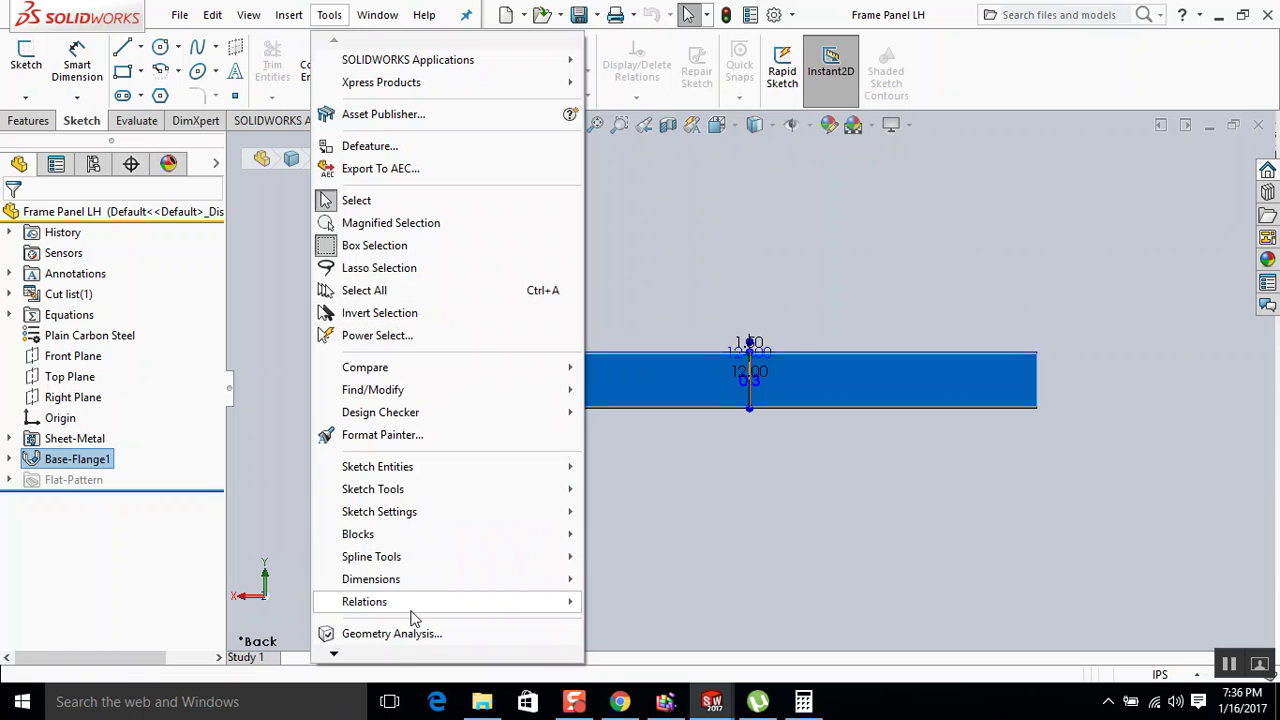
{"action": "mouse_move", "coordinate": [400, 657]}
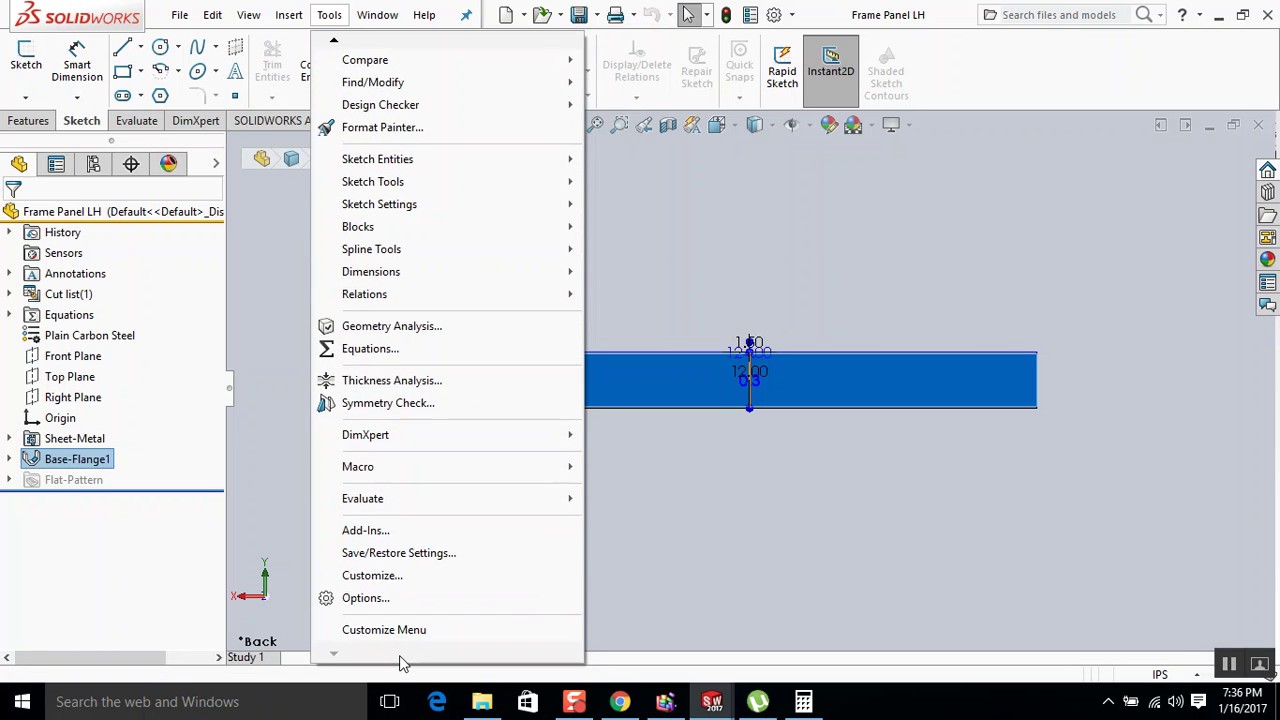
{"action": "left_click", "coordinate": [390, 584]}
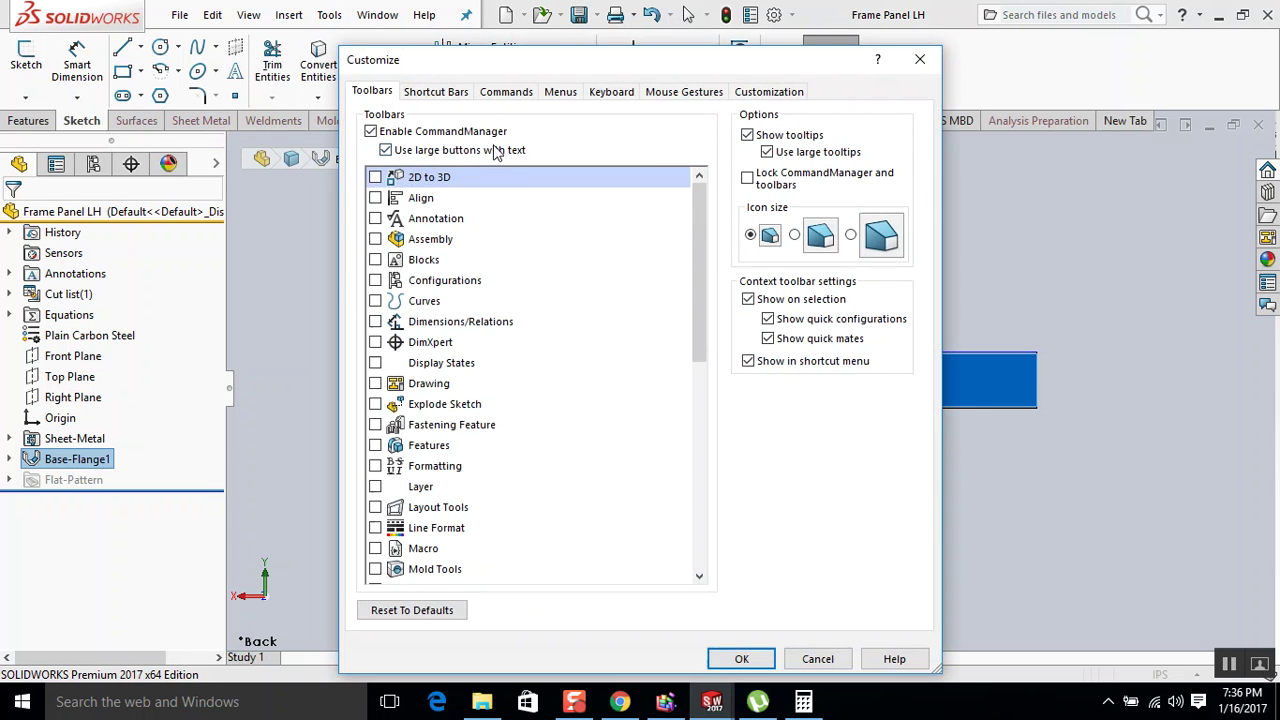
{"action": "left_click", "coordinate": [611, 91]}
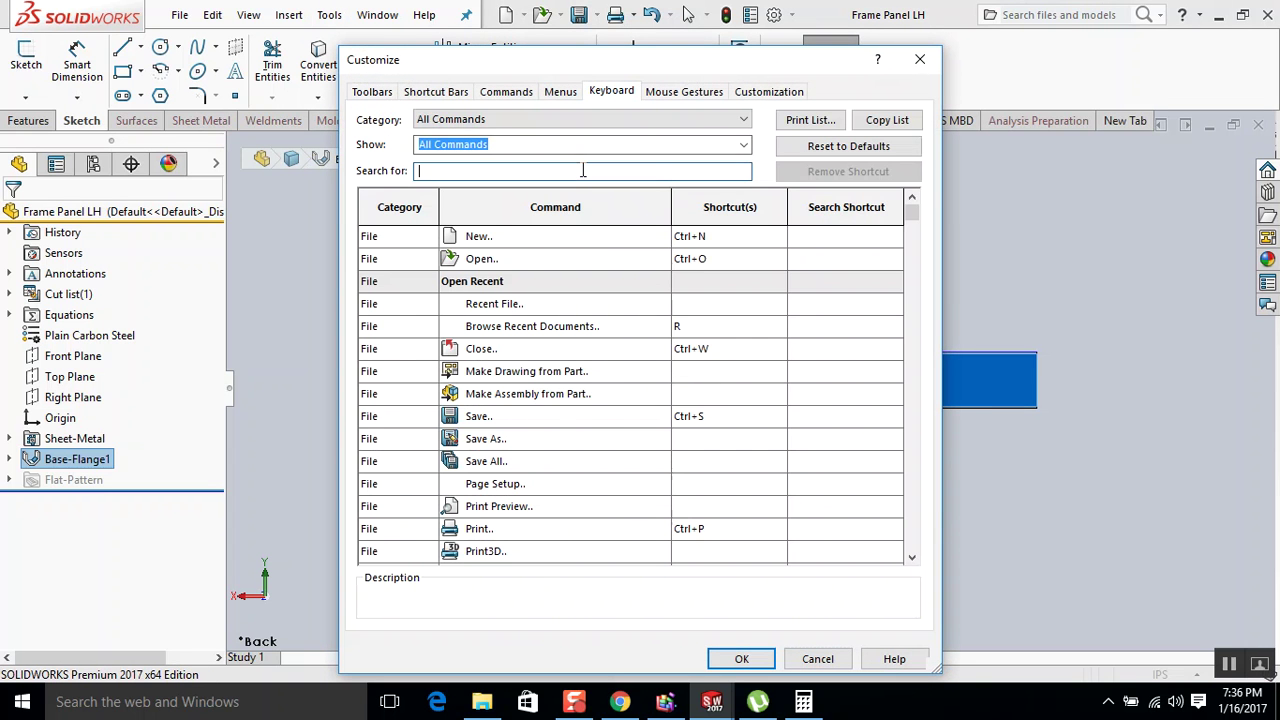
{"action": "type", "text": "hole"}
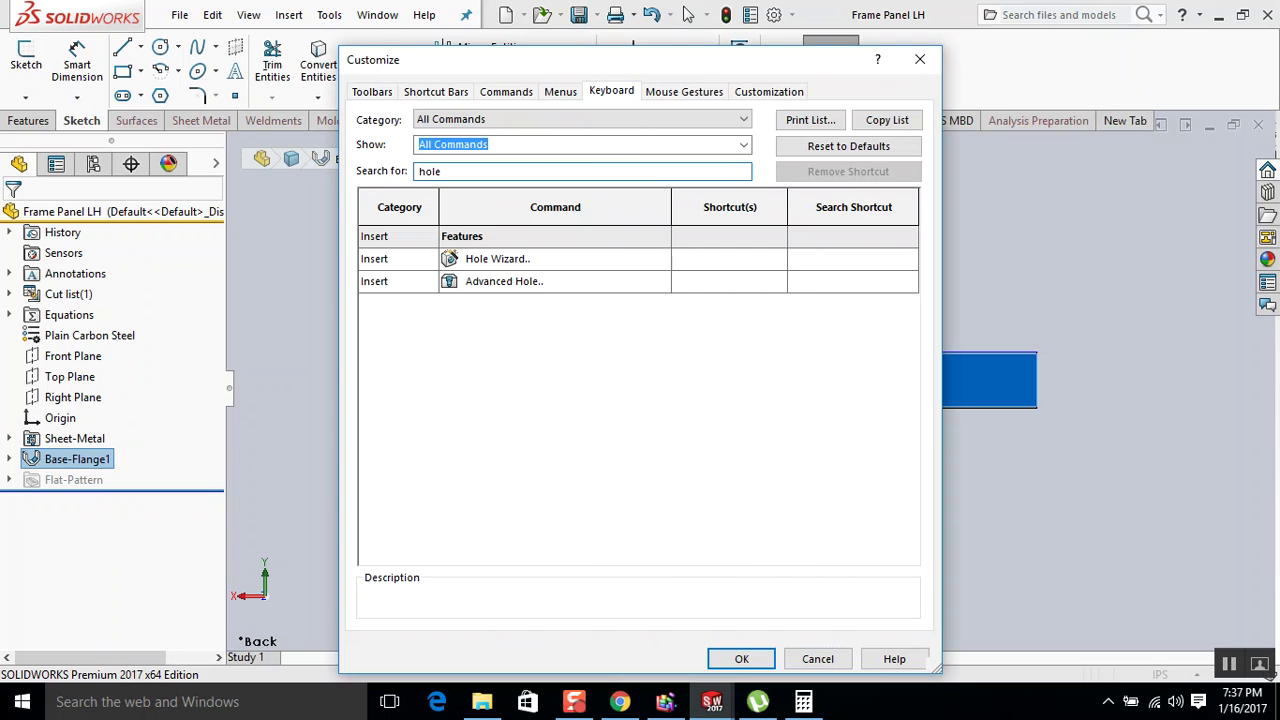
Try to assign H as the keyboard shortcut for the Hole Wizard command in place of SOLIDWORKS Help.
{"action": "left_click", "coordinate": [747, 262]}
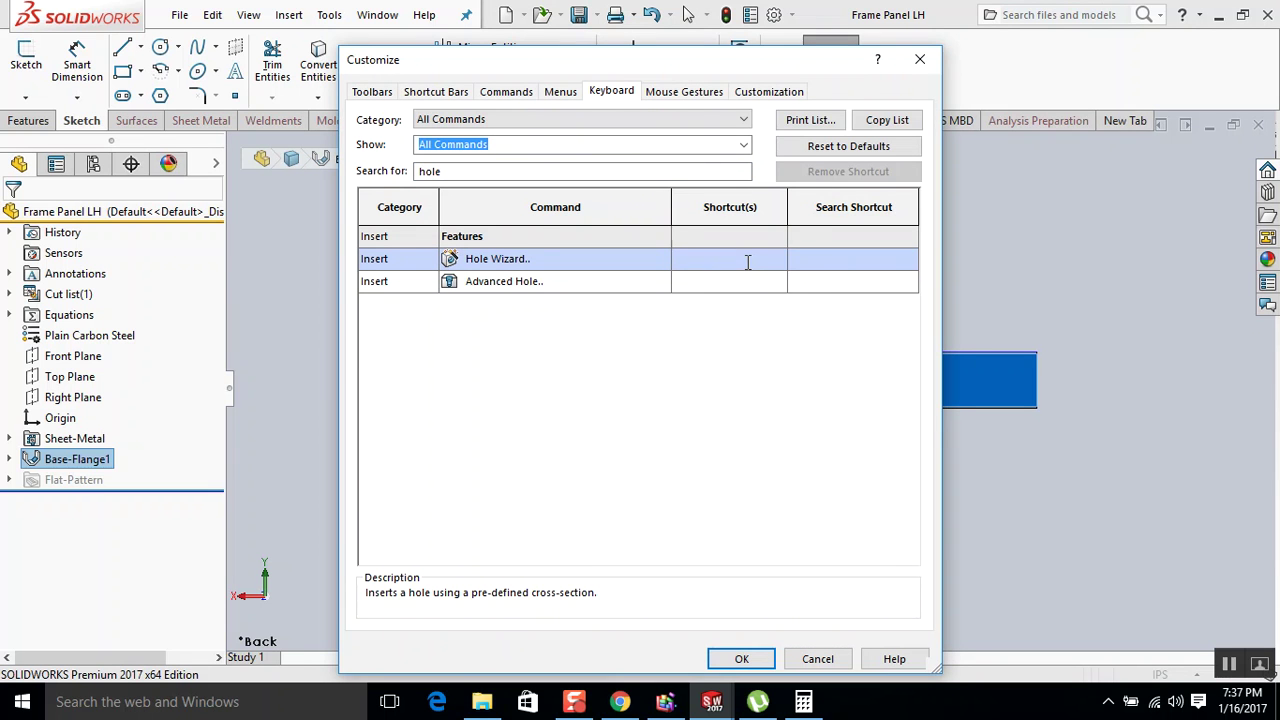
{"action": "key", "text": "h"}
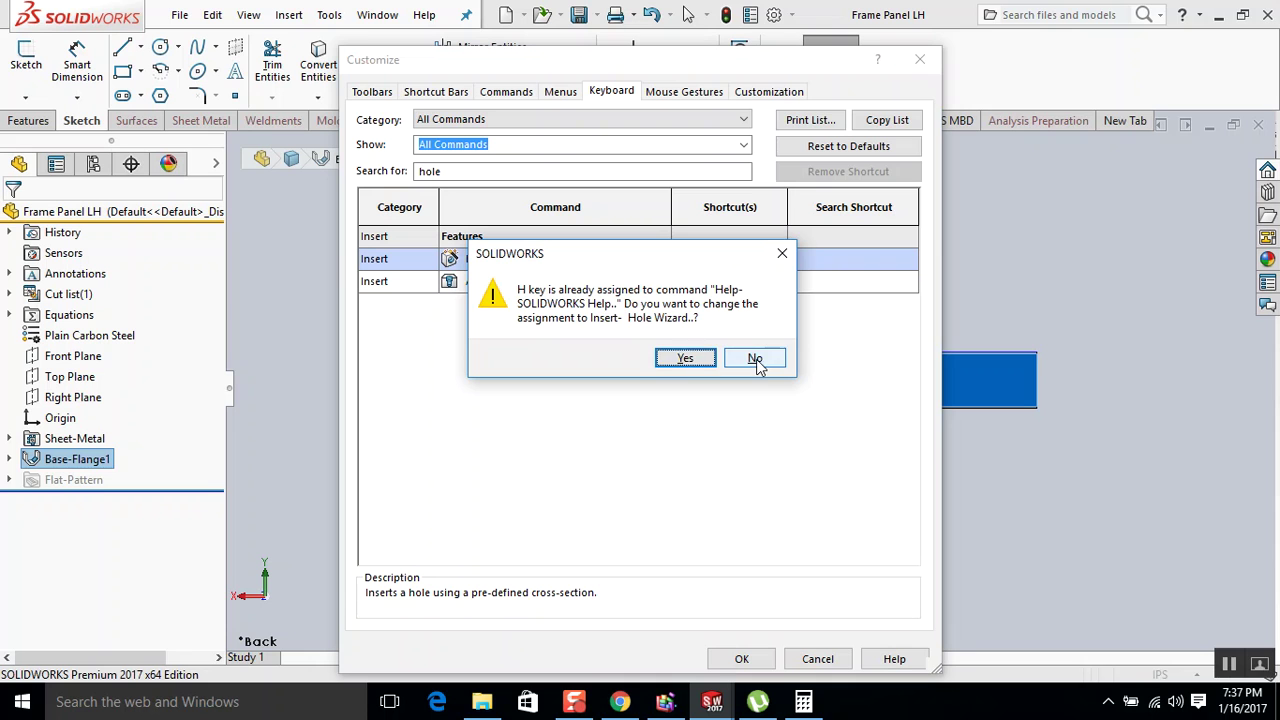
{"action": "left_click", "coordinate": [756, 361]}
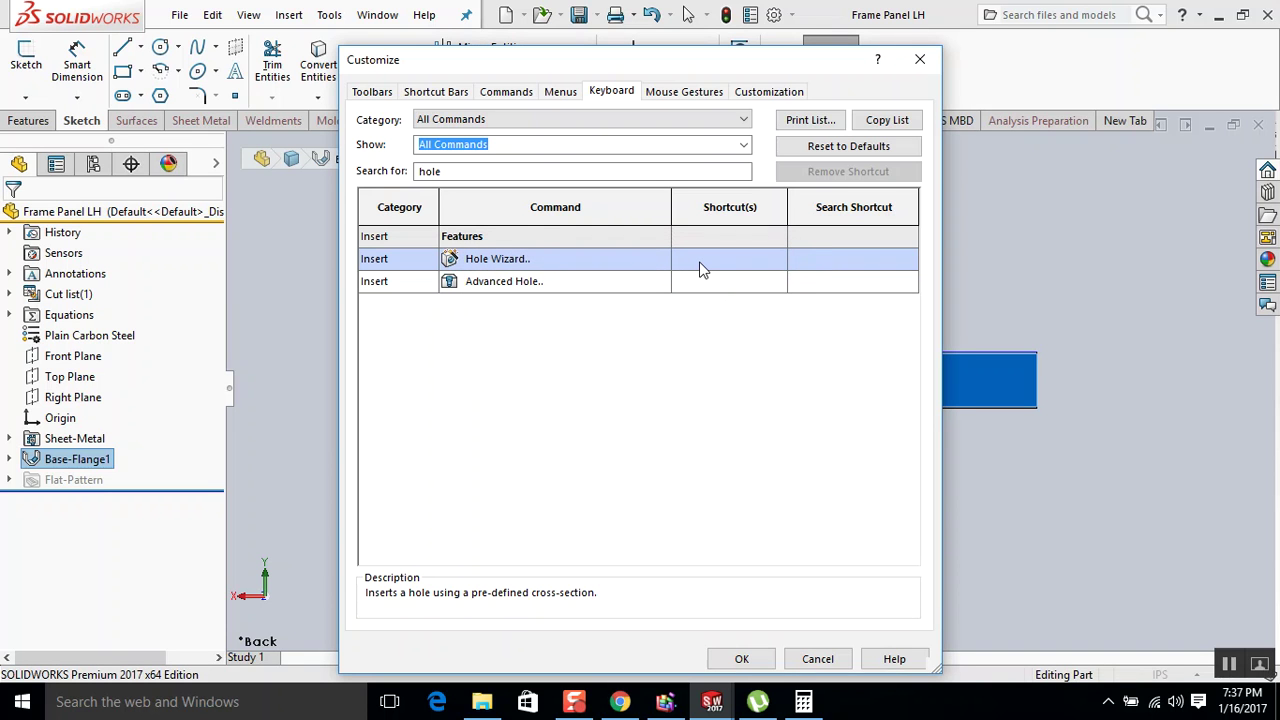
{"action": "key", "text": "h"}
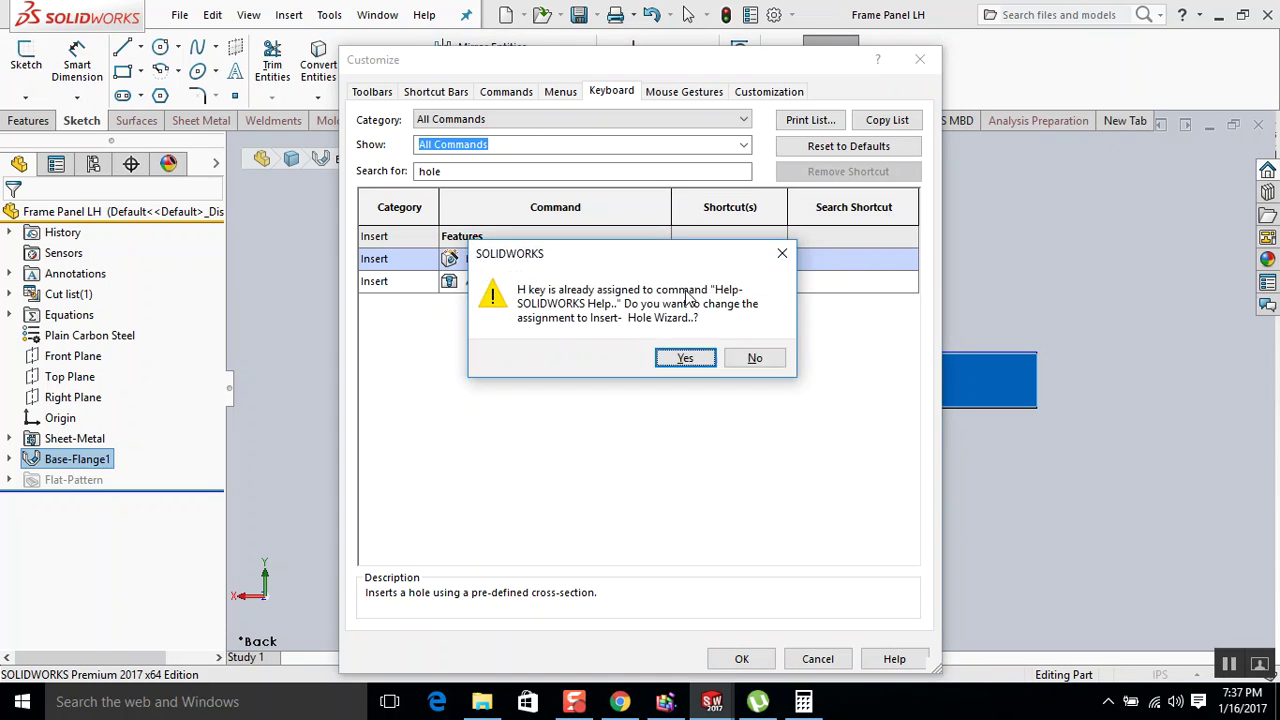
{"action": "left_click", "coordinate": [685, 358]}
{"action": "left_click", "coordinate": [809, 651]}
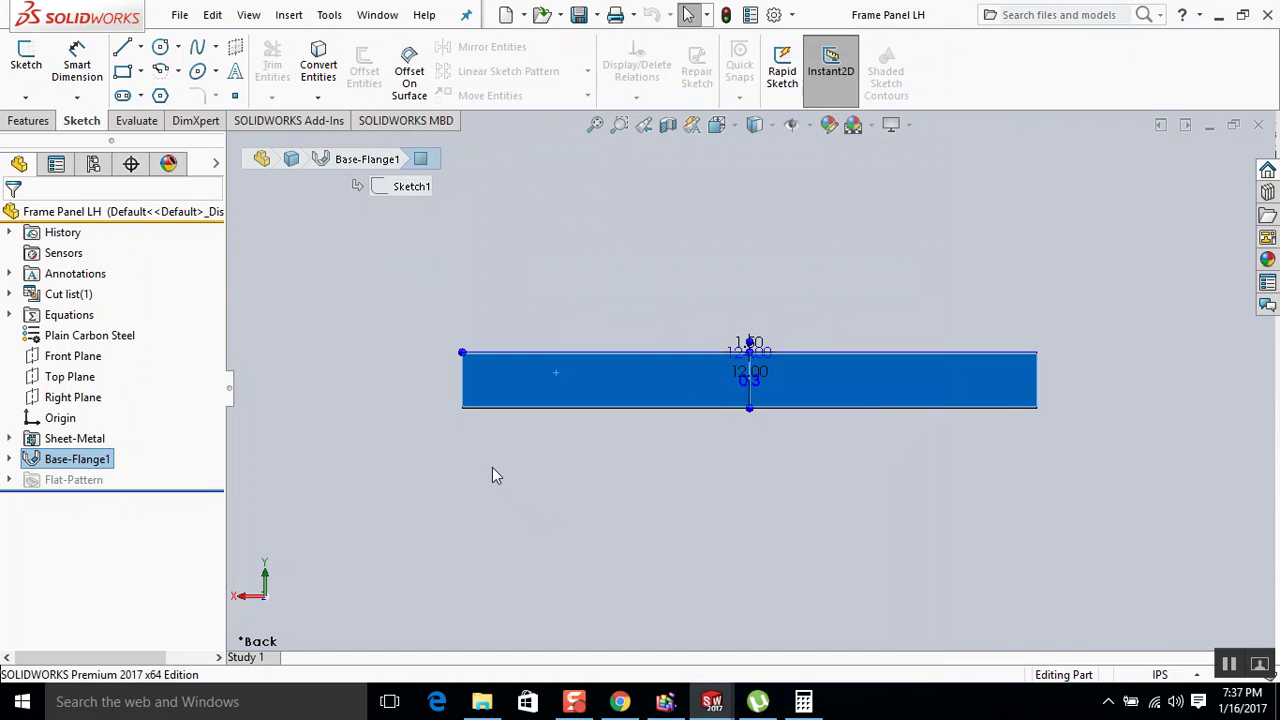
{"action": "scroll", "coordinate": [519, 383], "scroll_direction": "up", "scroll_amount": 1}
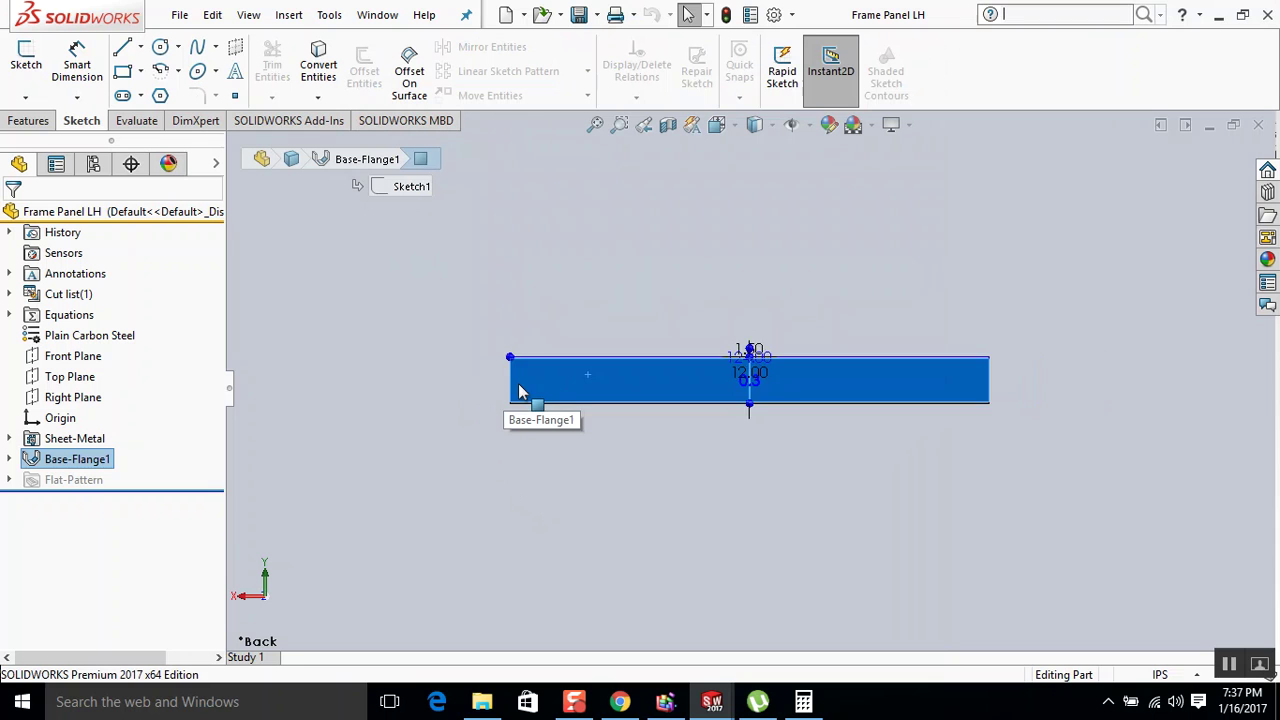
Try to start the Hole Wizard on the wide face of the base flange with the face selected.
{"action": "scroll", "coordinate": [550, 382], "scroll_direction": "down", "scroll_amount": 3}
{"action": "left_click", "coordinate": [591, 377]}
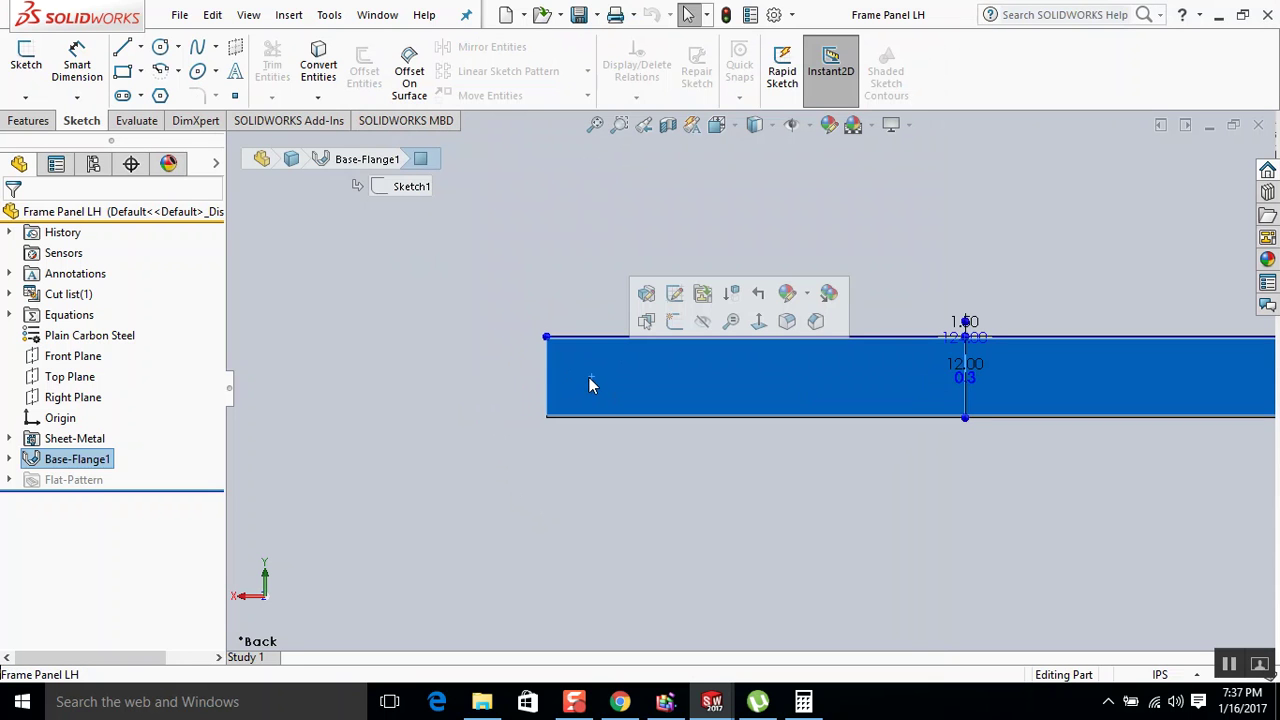
{"action": "key", "text": "h"}
{"action": "left_click", "coordinate": [443, 346]}
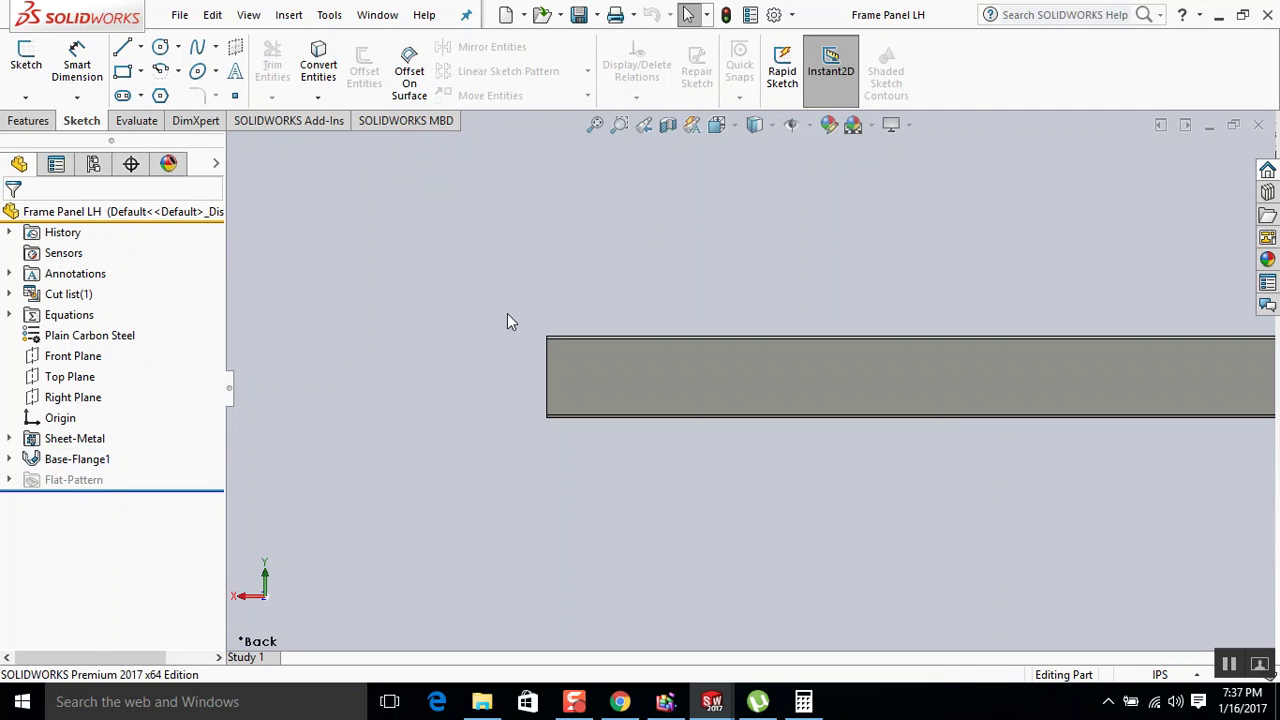
{"action": "left_click", "coordinate": [587, 361]}
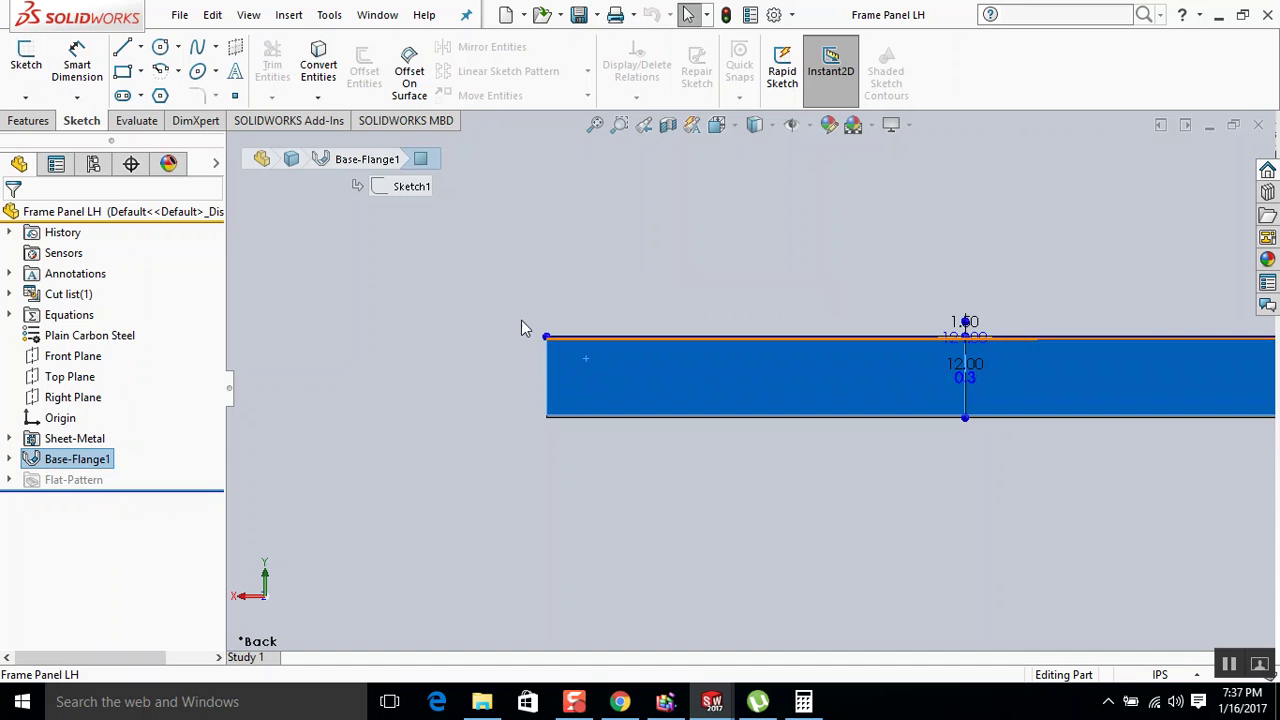
Assign H as the Hole Wizard shortcut in the customization settings, replacing SOLIDWORKS Help, and save the change.
{"action": "left_click", "coordinate": [329, 14]}
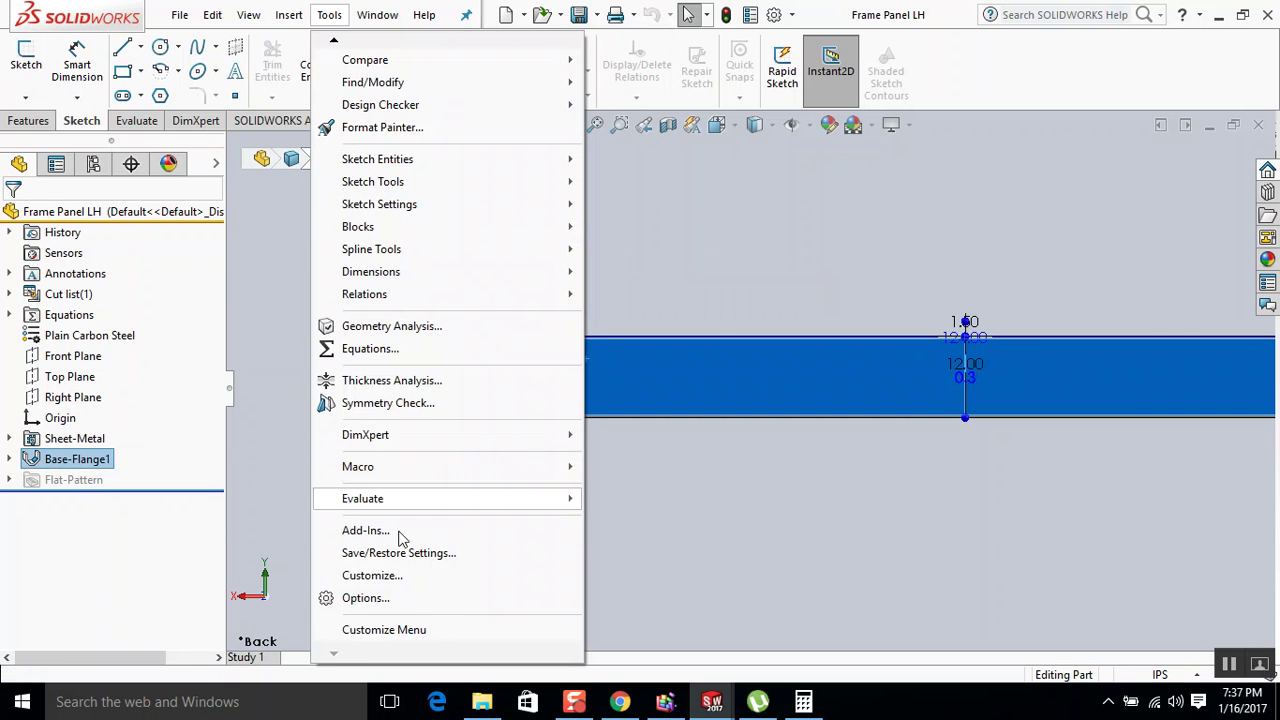
{"action": "left_click", "coordinate": [372, 576]}
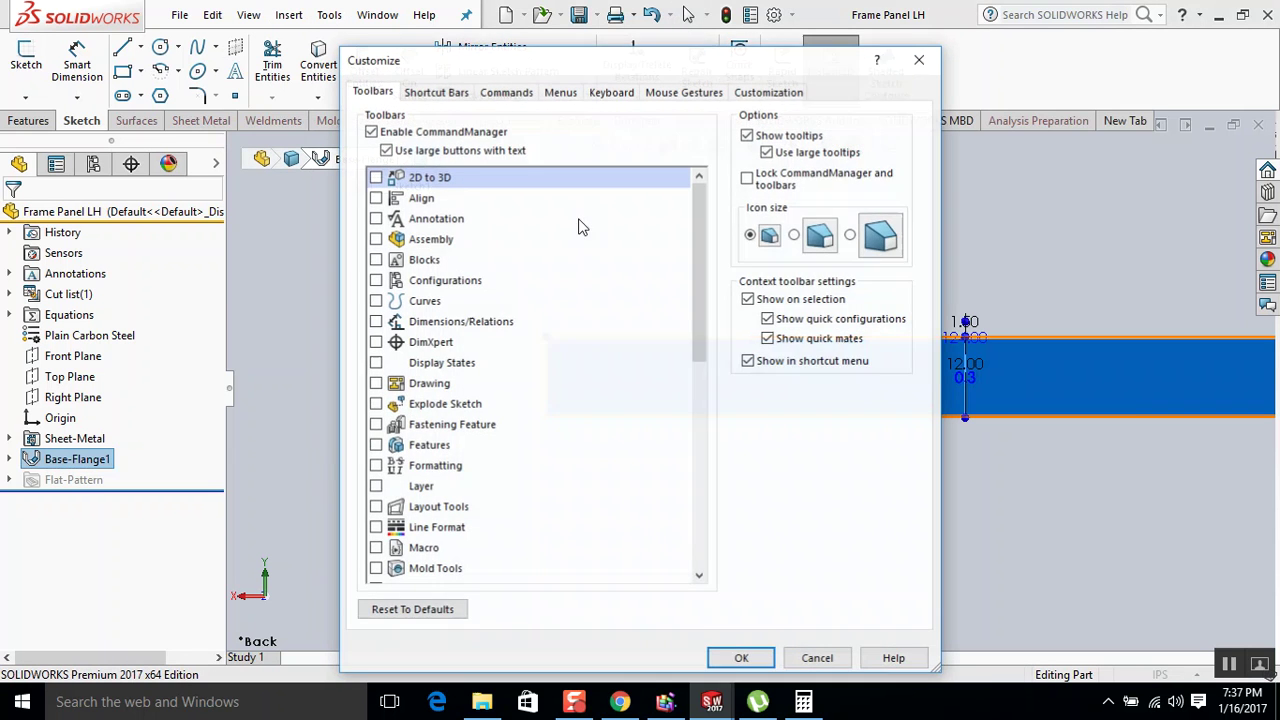
{"action": "left_click", "coordinate": [612, 91]}
{"action": "left_click", "coordinate": [560, 171]}
{"action": "type", "text": "hole"}
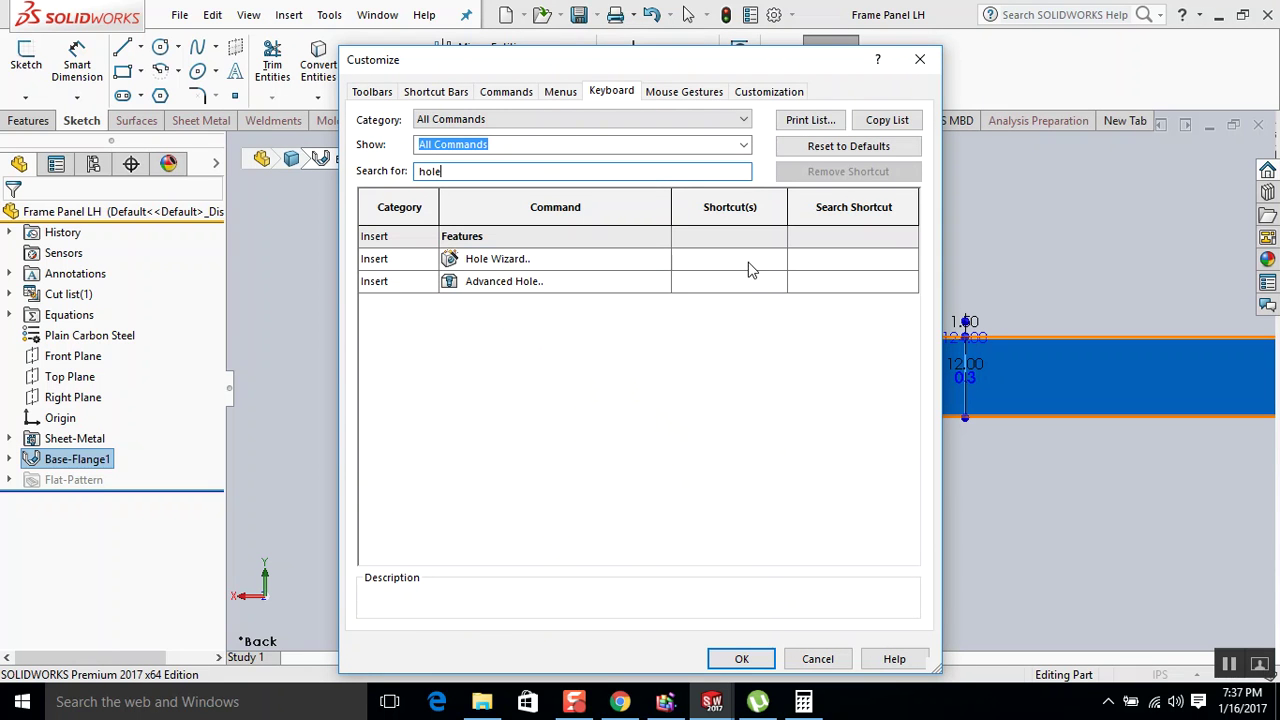
{"action": "left_click", "coordinate": [748, 268]}
{"action": "key", "text": "h"}
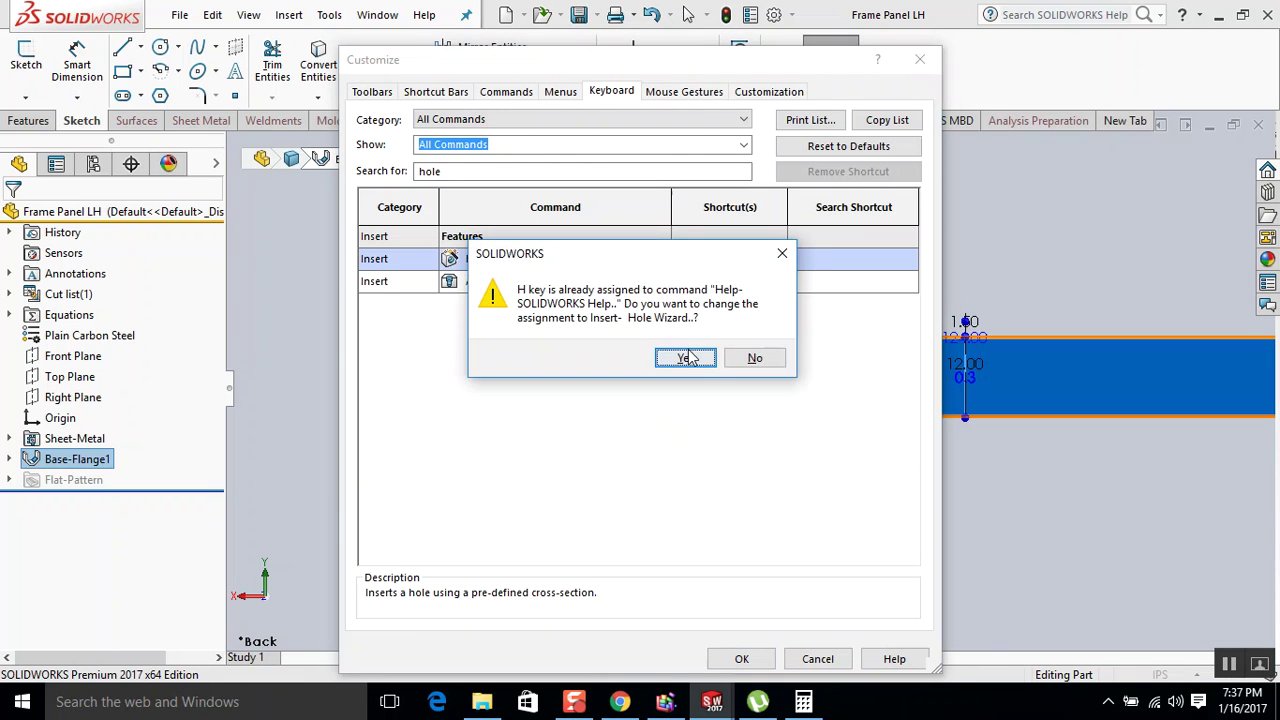
{"action": "left_click", "coordinate": [686, 358]}
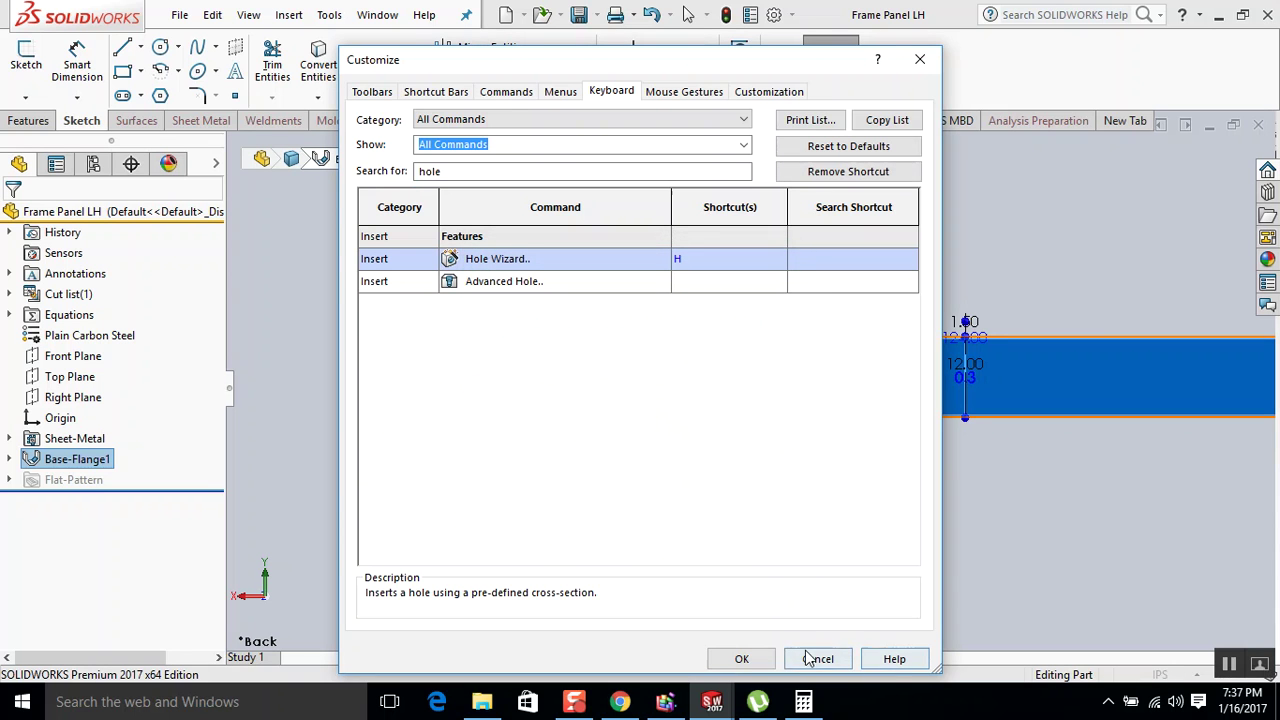
{"action": "left_click", "coordinate": [741, 659]}
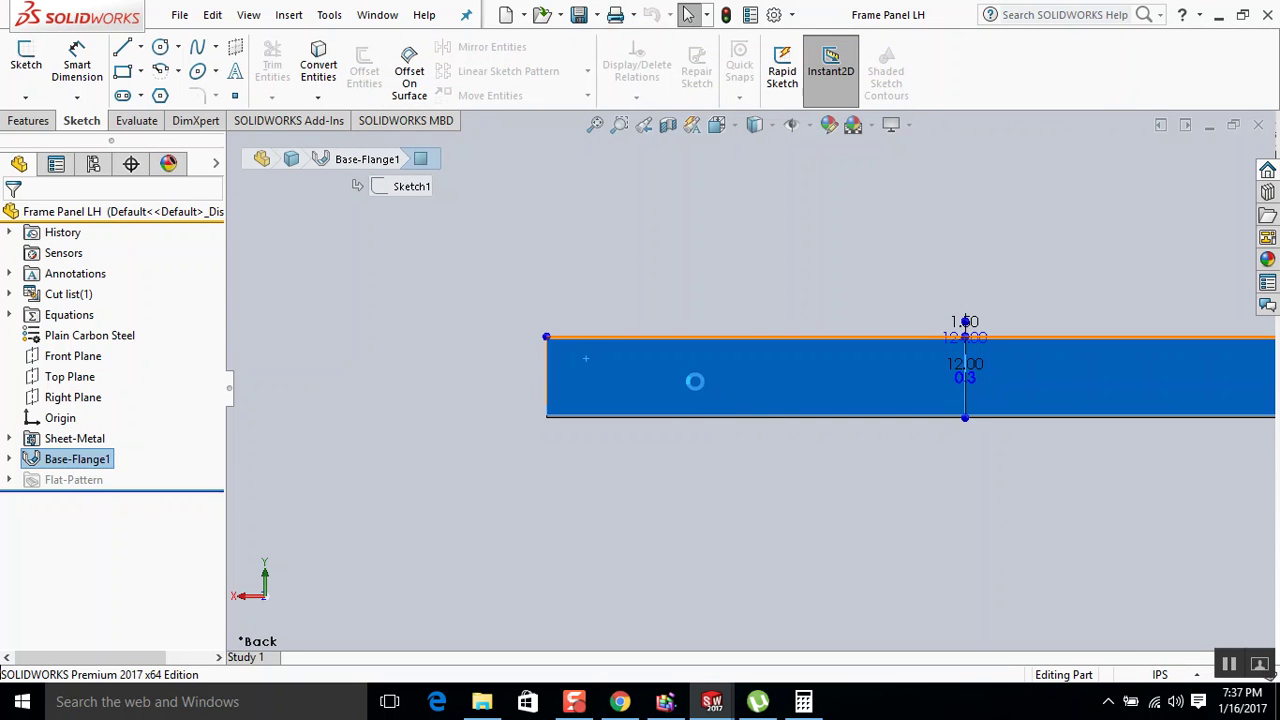
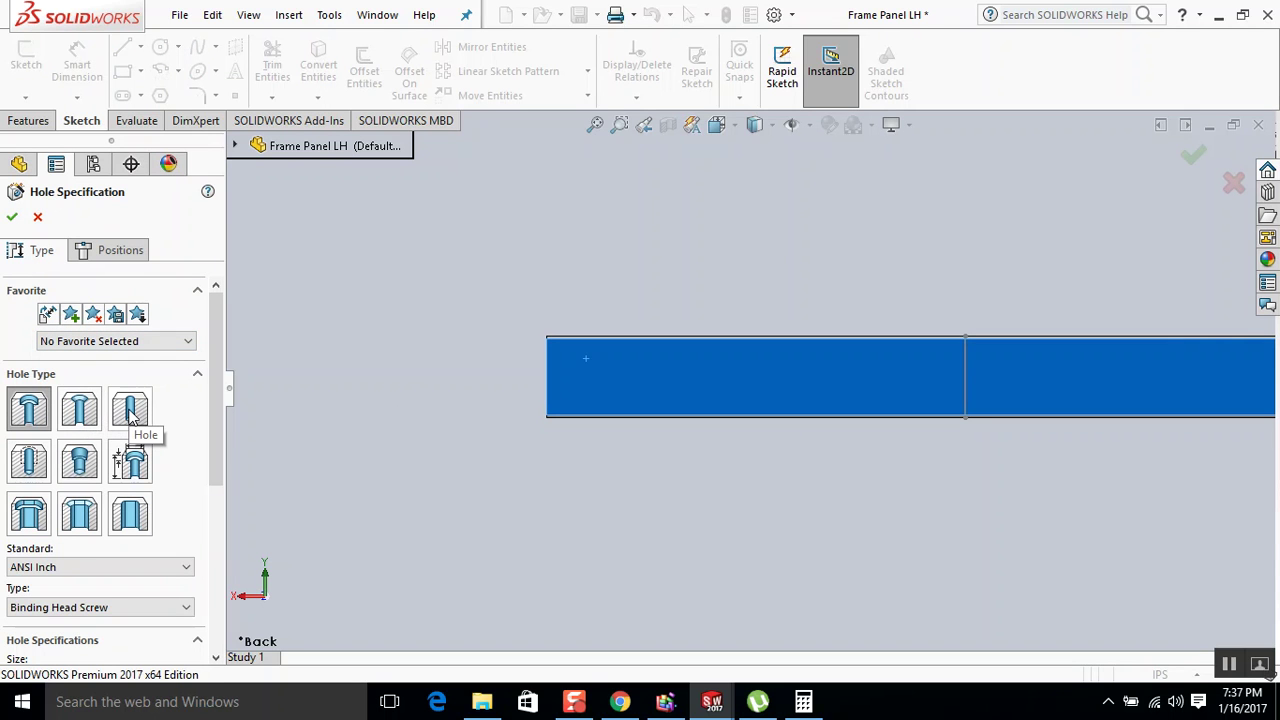
Choose the plain Hole type in the Hole Wizard and examine the sizes offered for All Drill sizes.
{"action": "left_click", "coordinate": [131, 412]}
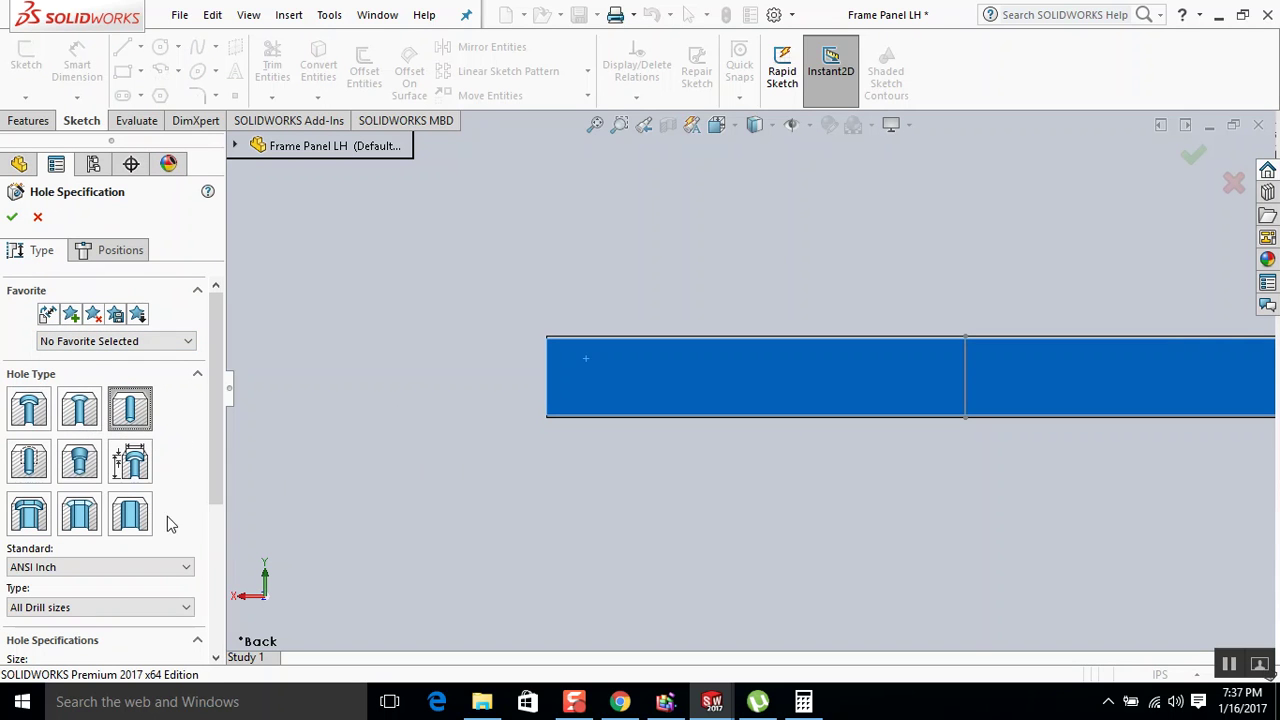
{"action": "left_click", "coordinate": [97, 607]}
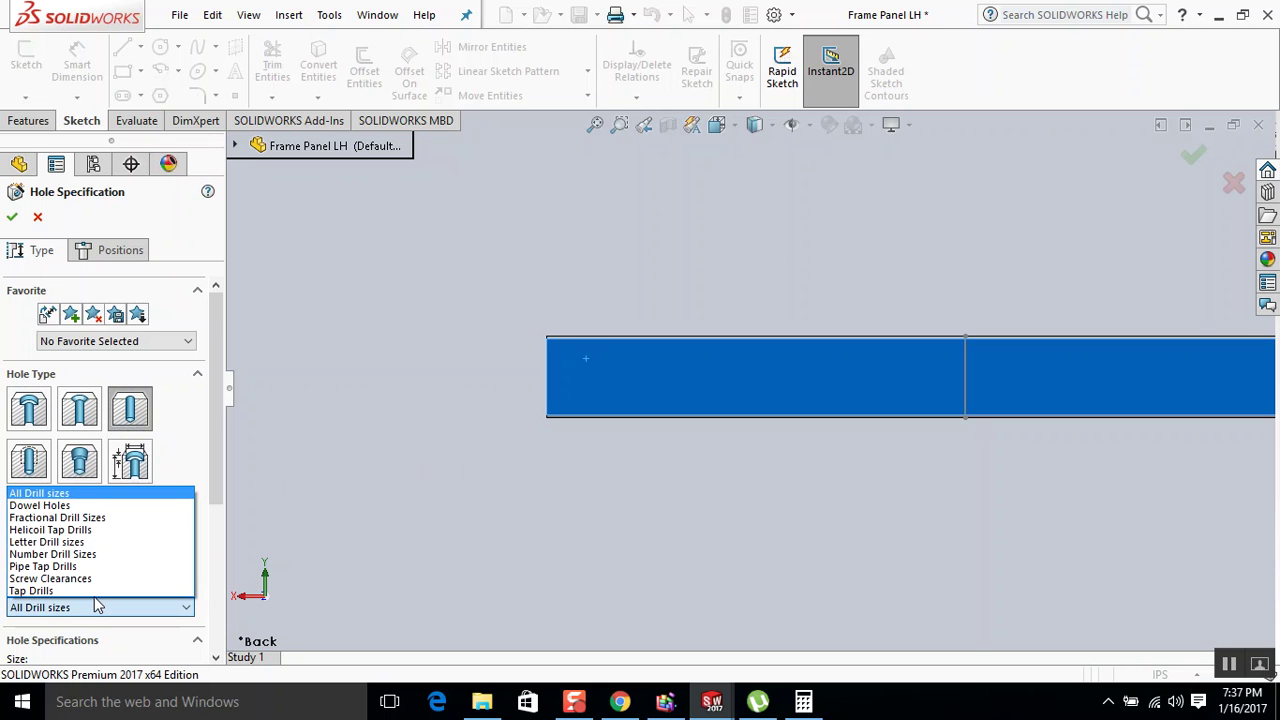
{"action": "left_click", "coordinate": [97, 607]}
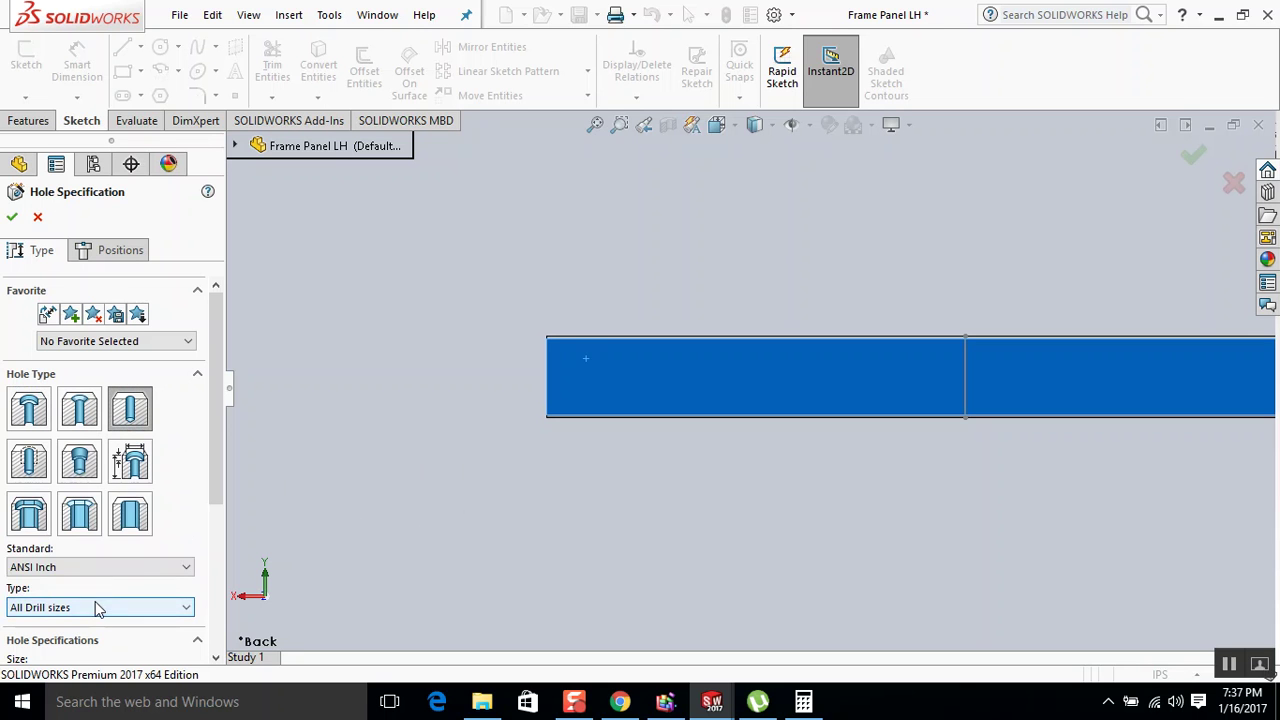
{"action": "scroll", "coordinate": [97, 604], "scroll_direction": "down", "scroll_amount": 3}
{"action": "left_click", "coordinate": [84, 476]}
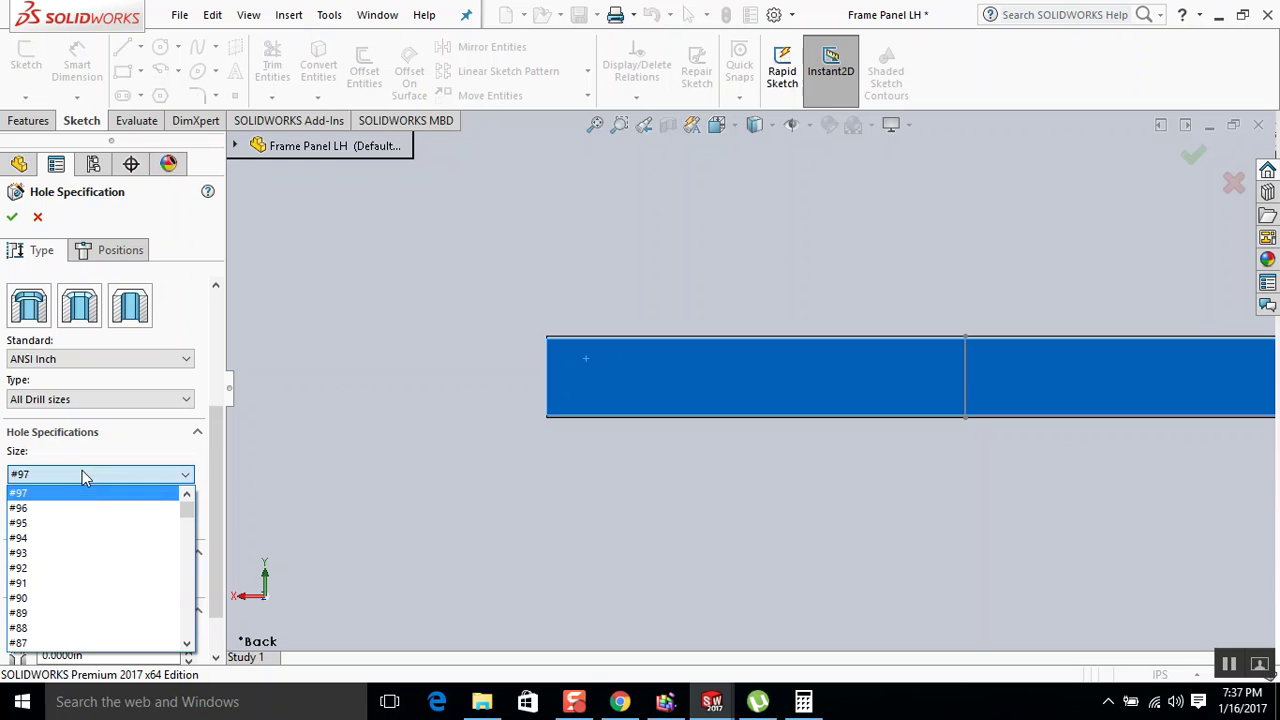
{"action": "scroll", "coordinate": [90, 522], "scroll_direction": "down", "scroll_amount": 15}
{"action": "scroll", "coordinate": [88, 540], "scroll_direction": "down", "scroll_amount": 20}
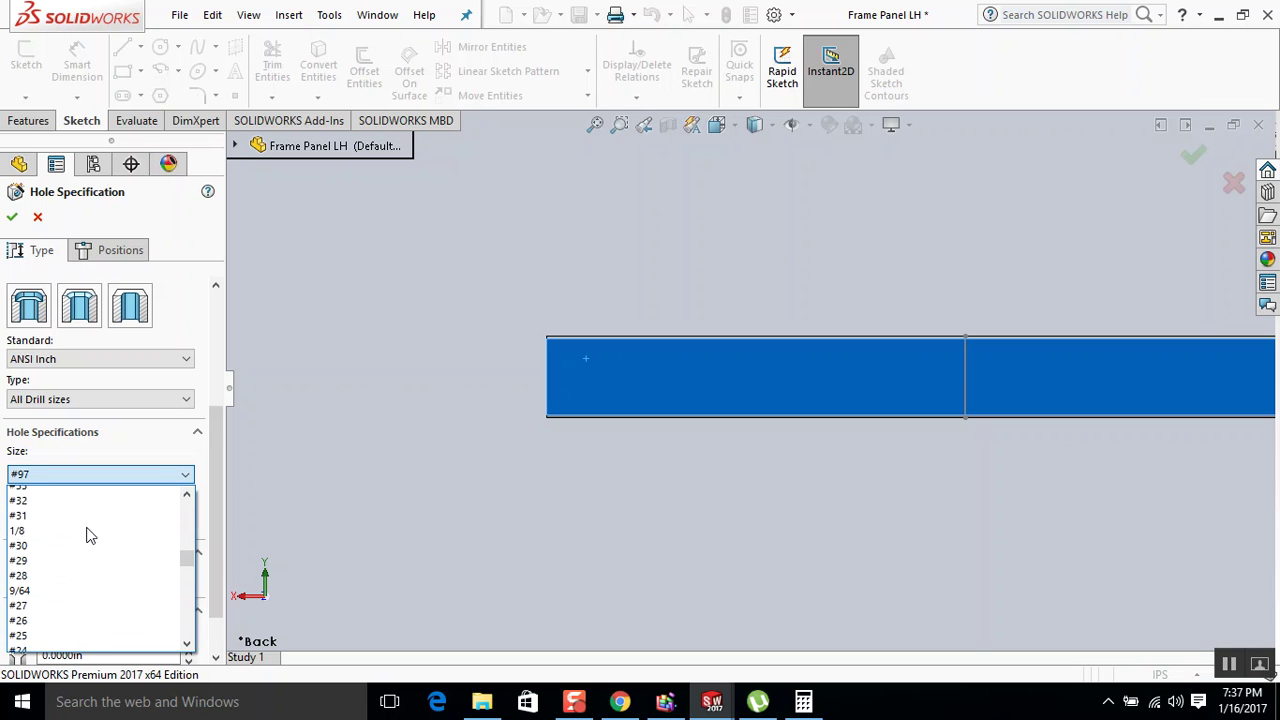
{"action": "scroll", "coordinate": [108, 572], "scroll_direction": "down", "scroll_amount": 14}
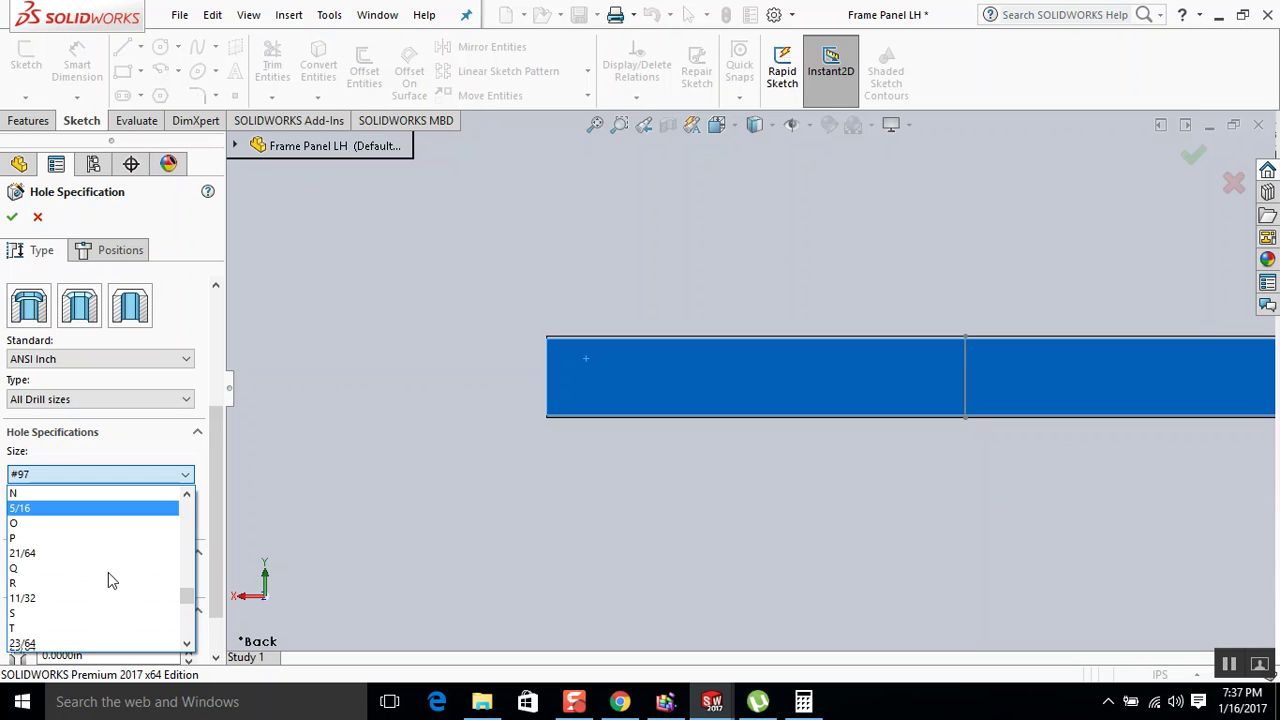
{"action": "scroll", "coordinate": [108, 575], "scroll_direction": "down", "scroll_amount": 5}
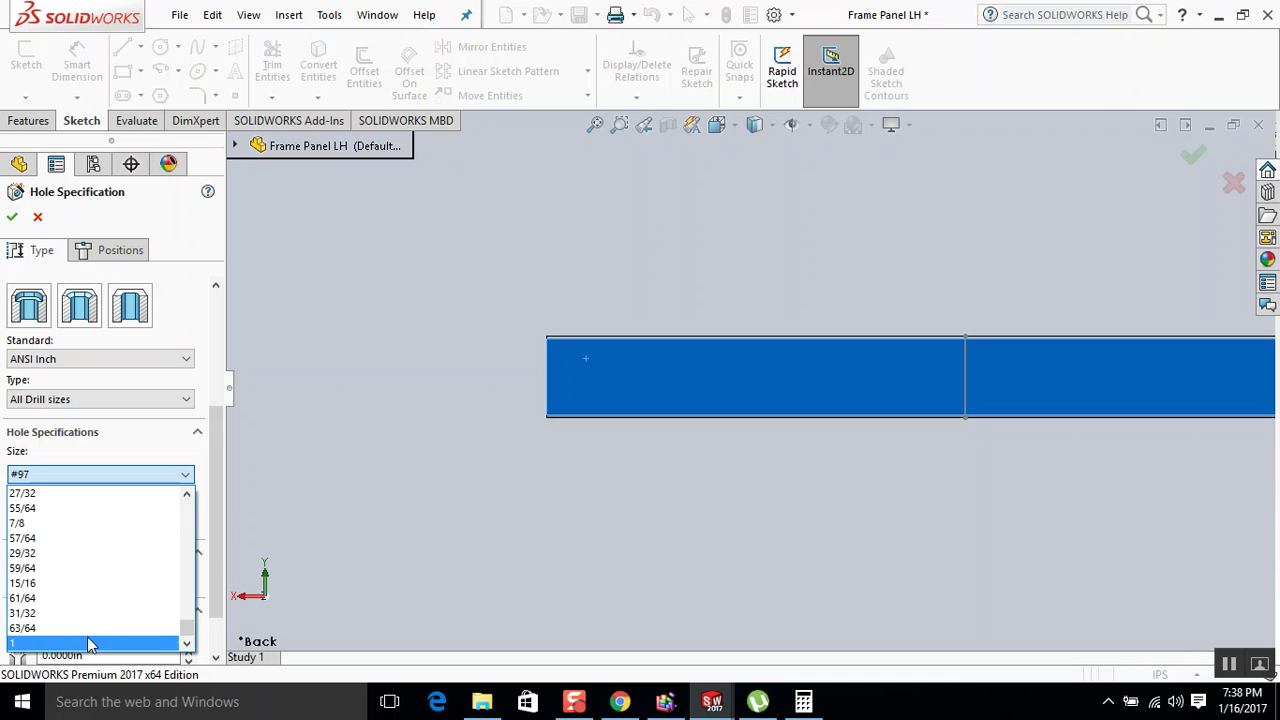
{"action": "left_click", "coordinate": [340, 491]}
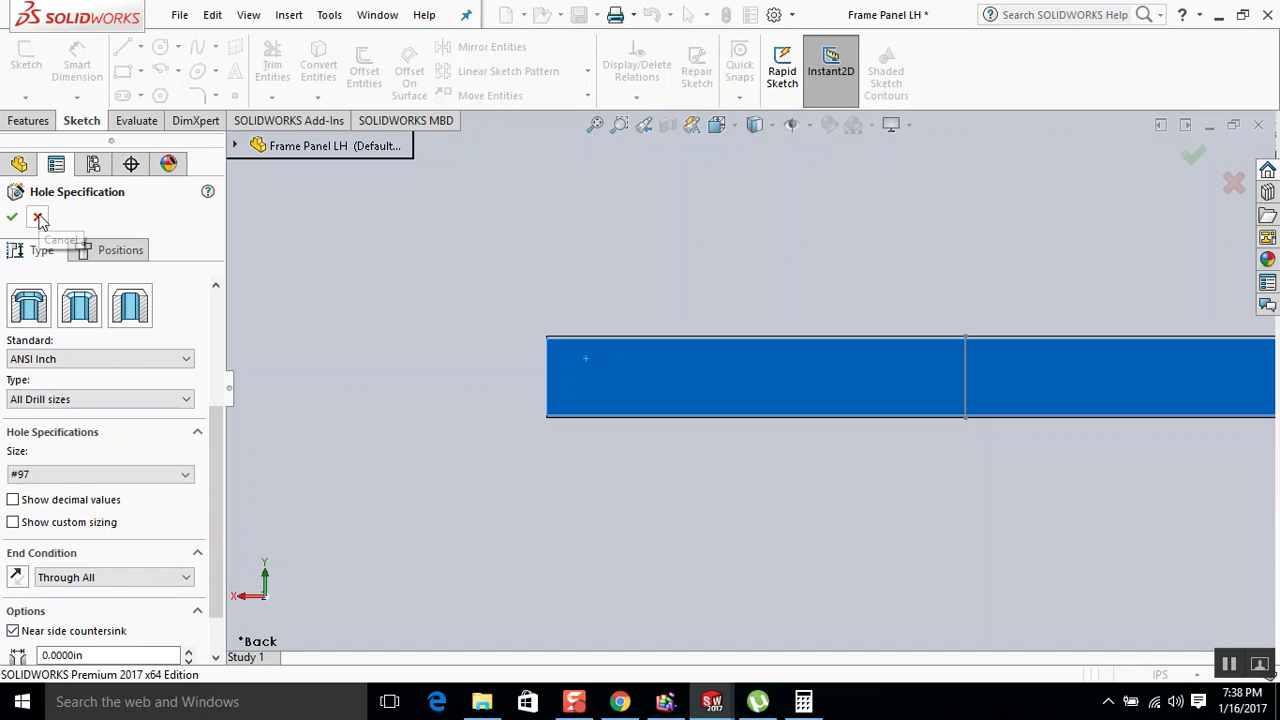
Check the hole sizes offered for Number Drill Sizes and Fractional Drill Sizes, and cancel the hole.
{"action": "left_click", "coordinate": [62, 399]}
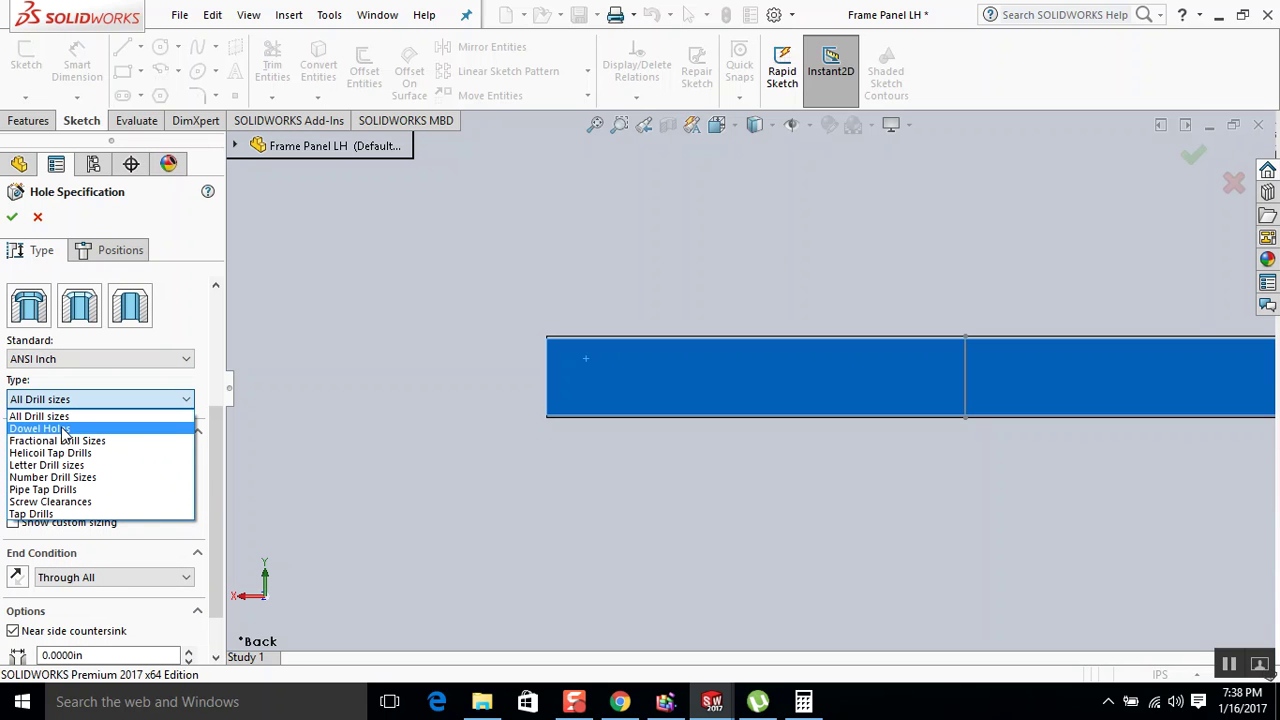
{"action": "left_click", "coordinate": [64, 478]}
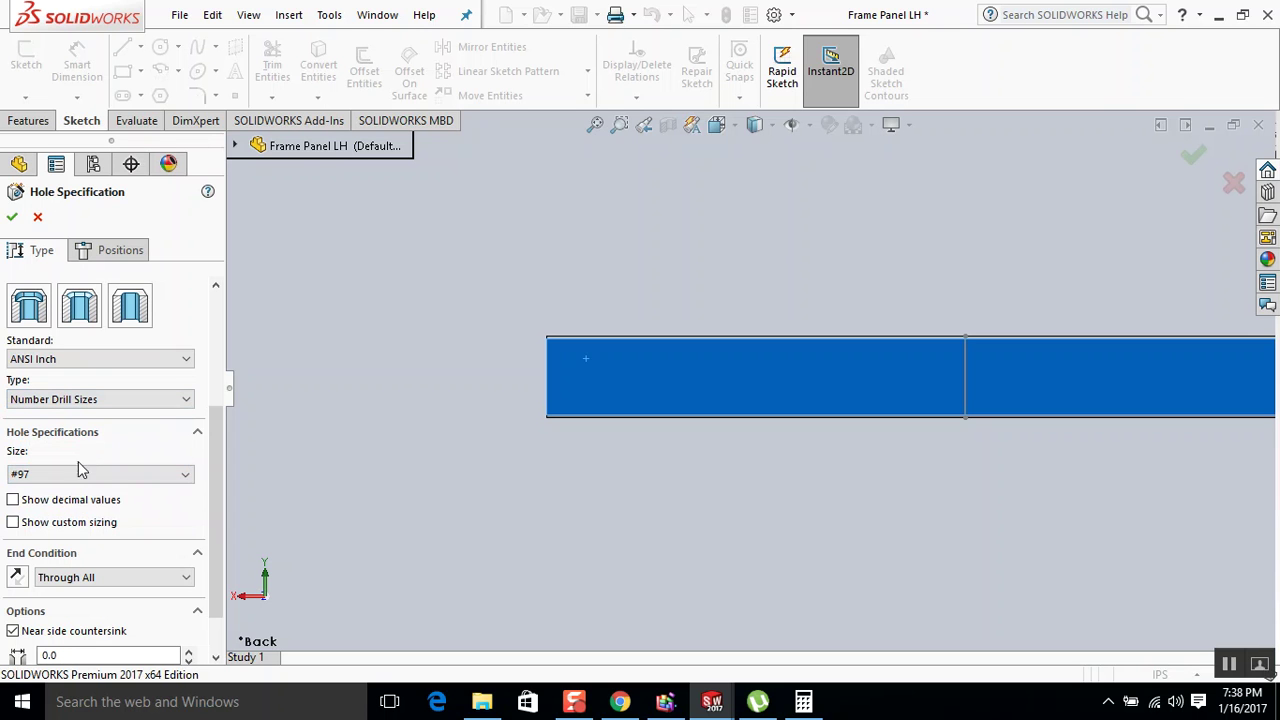
{"action": "left_click", "coordinate": [80, 473]}
{"action": "left_click", "coordinate": [80, 475]}
{"action": "left_click", "coordinate": [97, 405]}
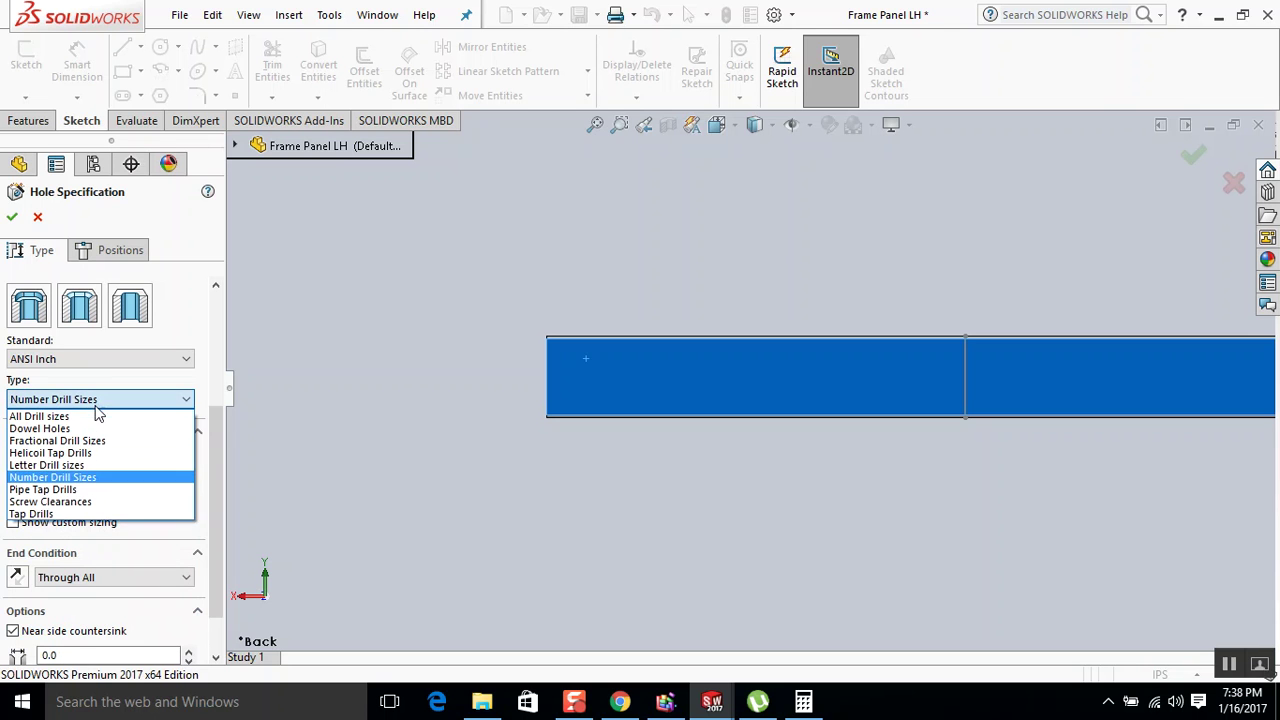
{"action": "left_click", "coordinate": [92, 437]}
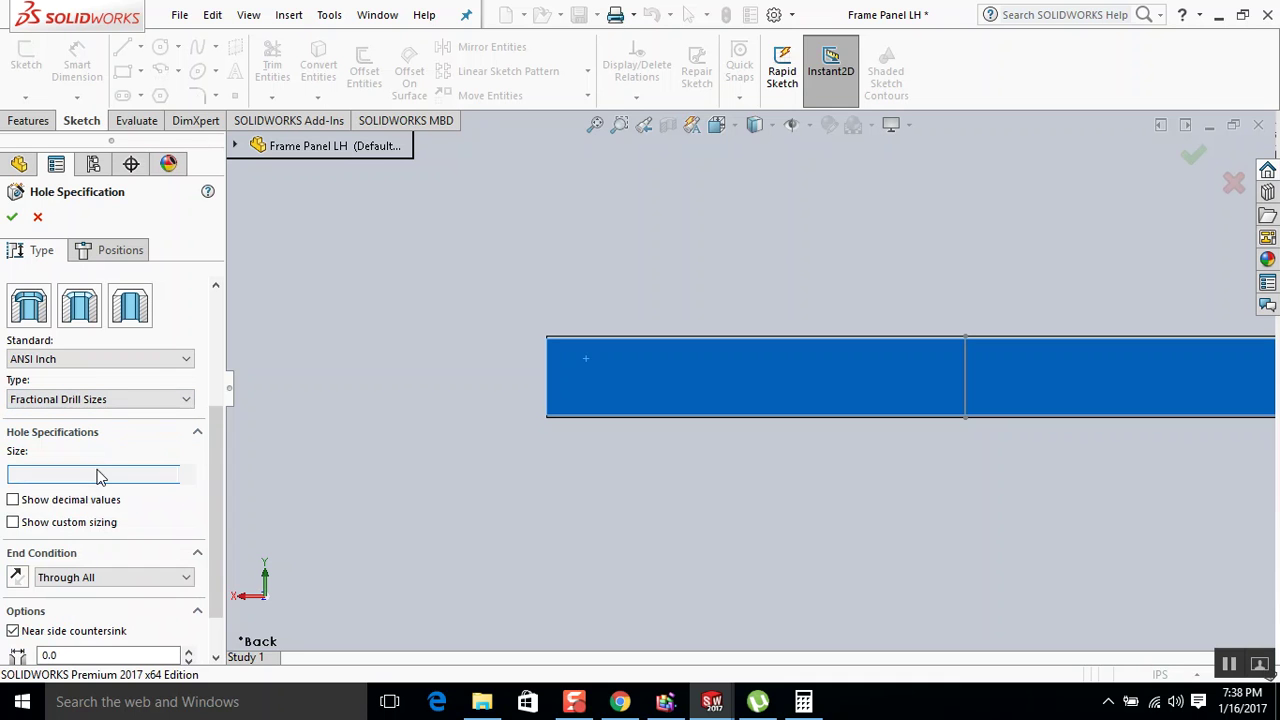
{"action": "left_click", "coordinate": [97, 474]}
{"action": "scroll", "coordinate": [134, 614], "scroll_direction": "down", "scroll_amount": 15}
{"action": "scroll", "coordinate": [132, 629], "scroll_direction": "down", "scroll_amount": 2}
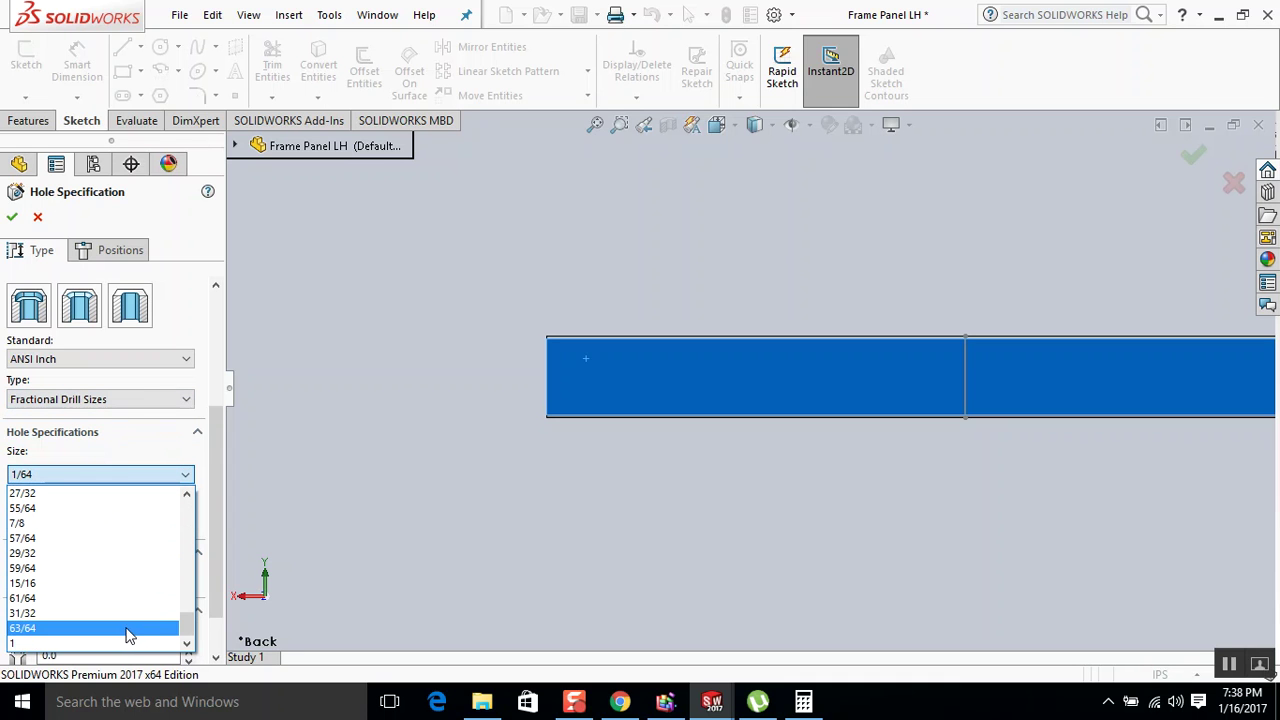
{"action": "left_click", "coordinate": [340, 492]}
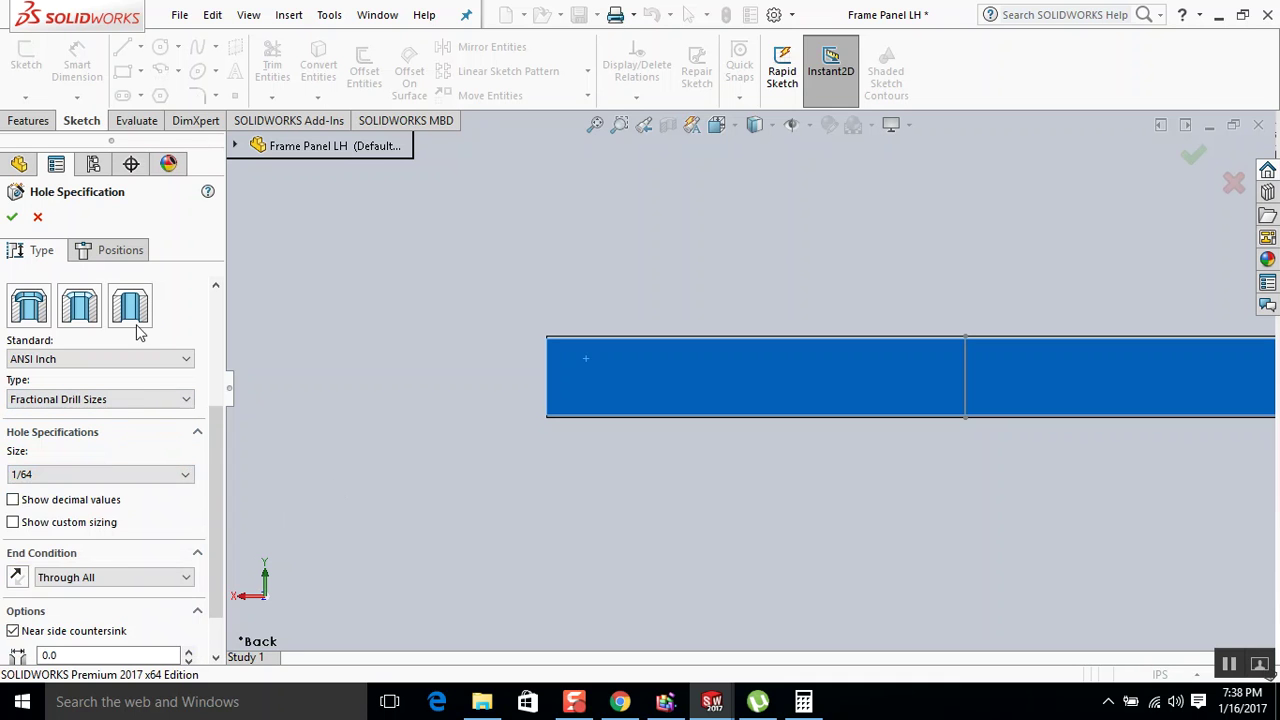
{"action": "left_click", "coordinate": [37, 218]}
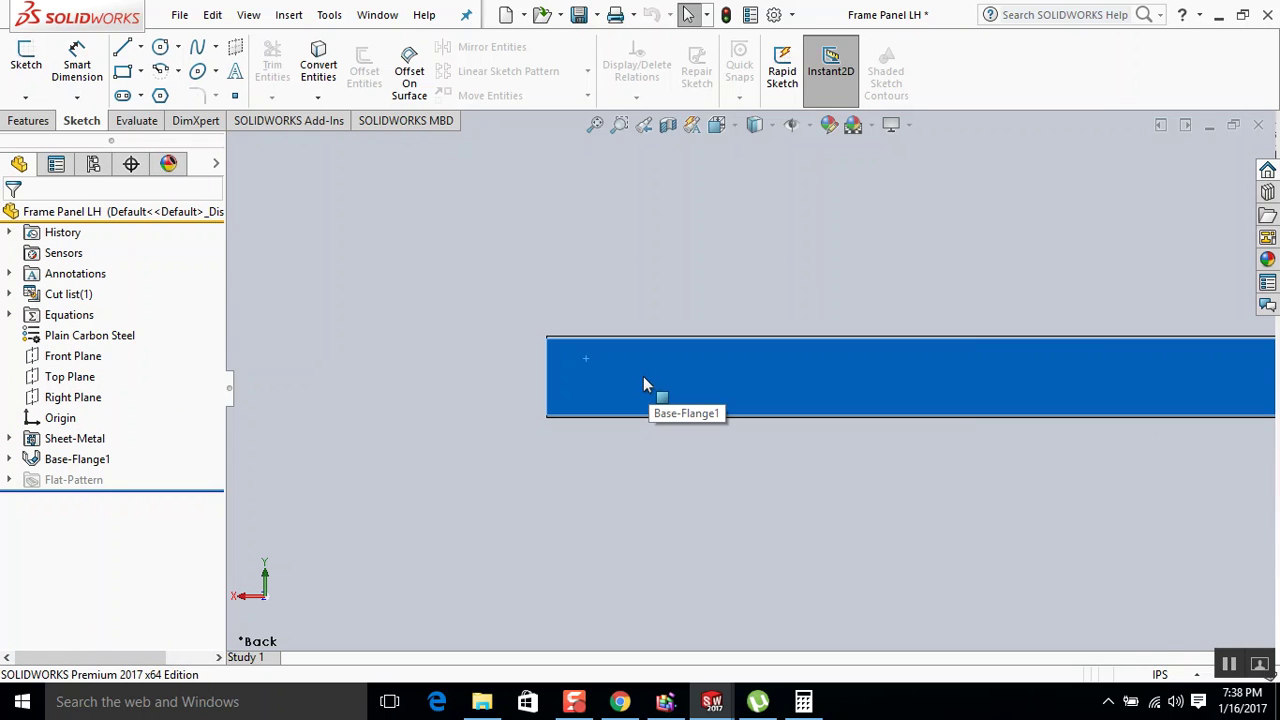
Assign C as the keyboard shortcut for the sketch Circle command in place of Expand/Collapse Tree.
{"action": "scroll", "coordinate": [590, 382], "scroll_direction": "down", "scroll_amount": 2}
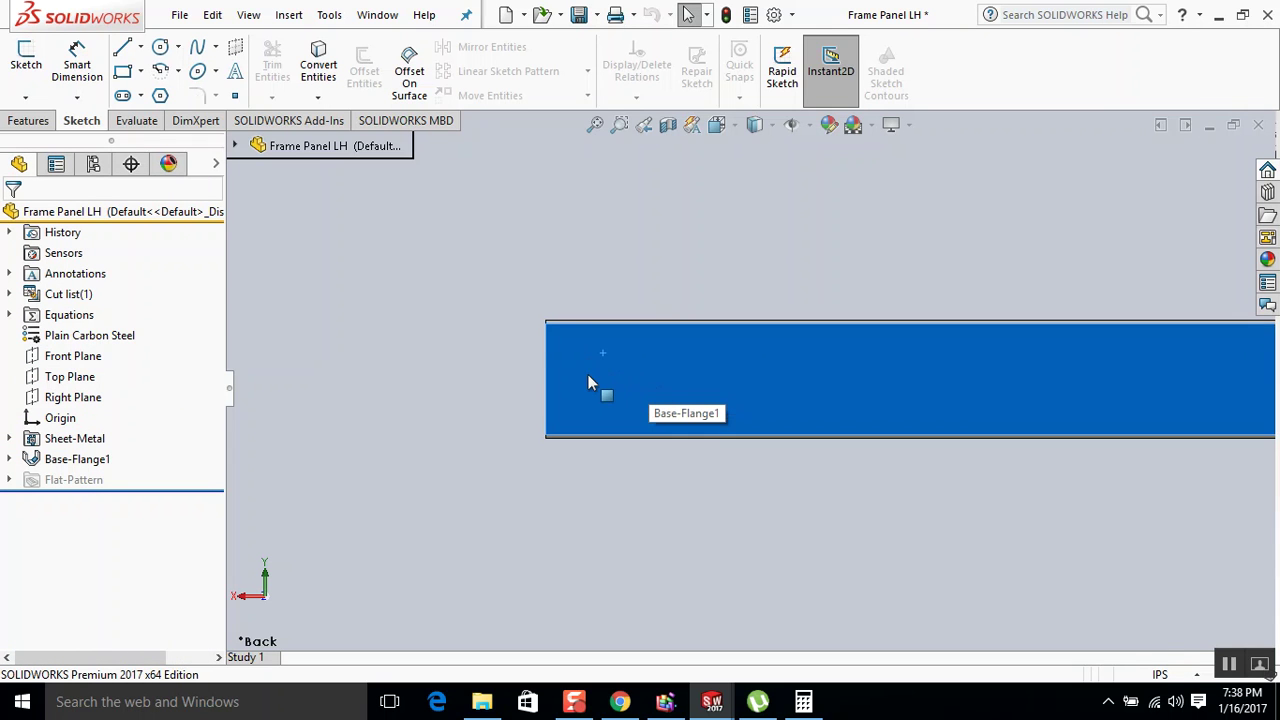
{"action": "left_click", "coordinate": [329, 14]}
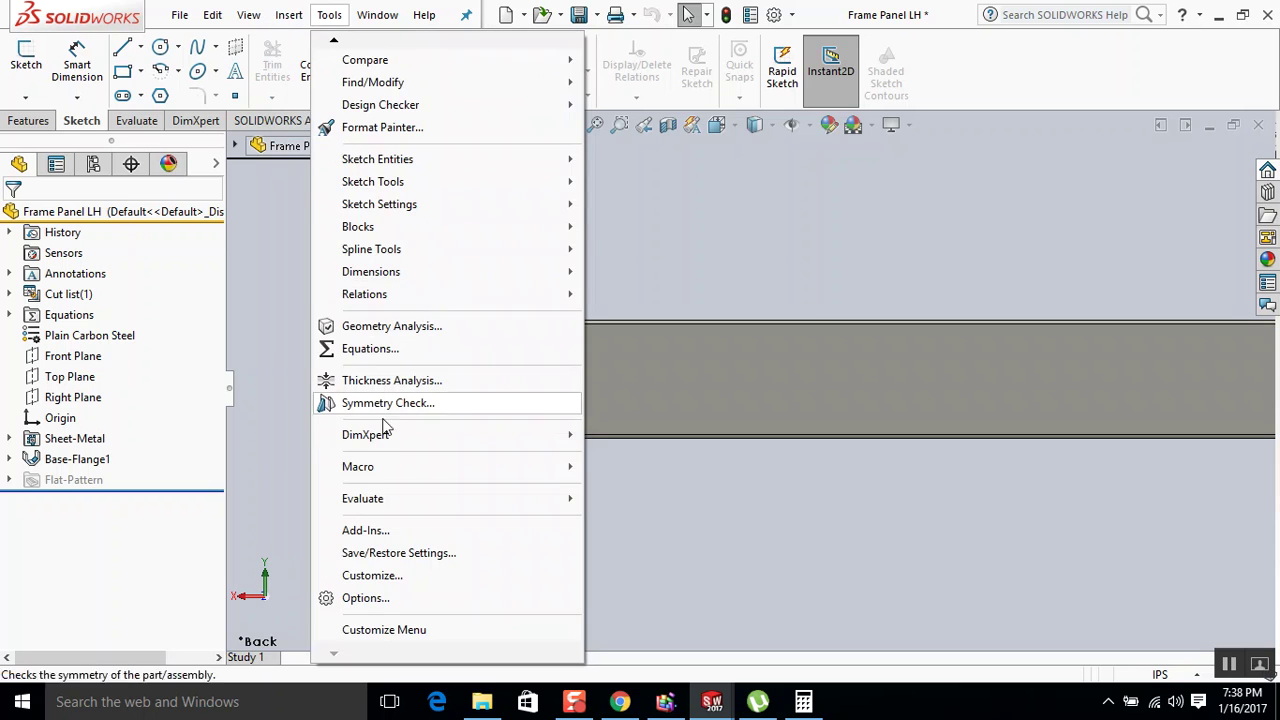
{"action": "left_click", "coordinate": [390, 576]}
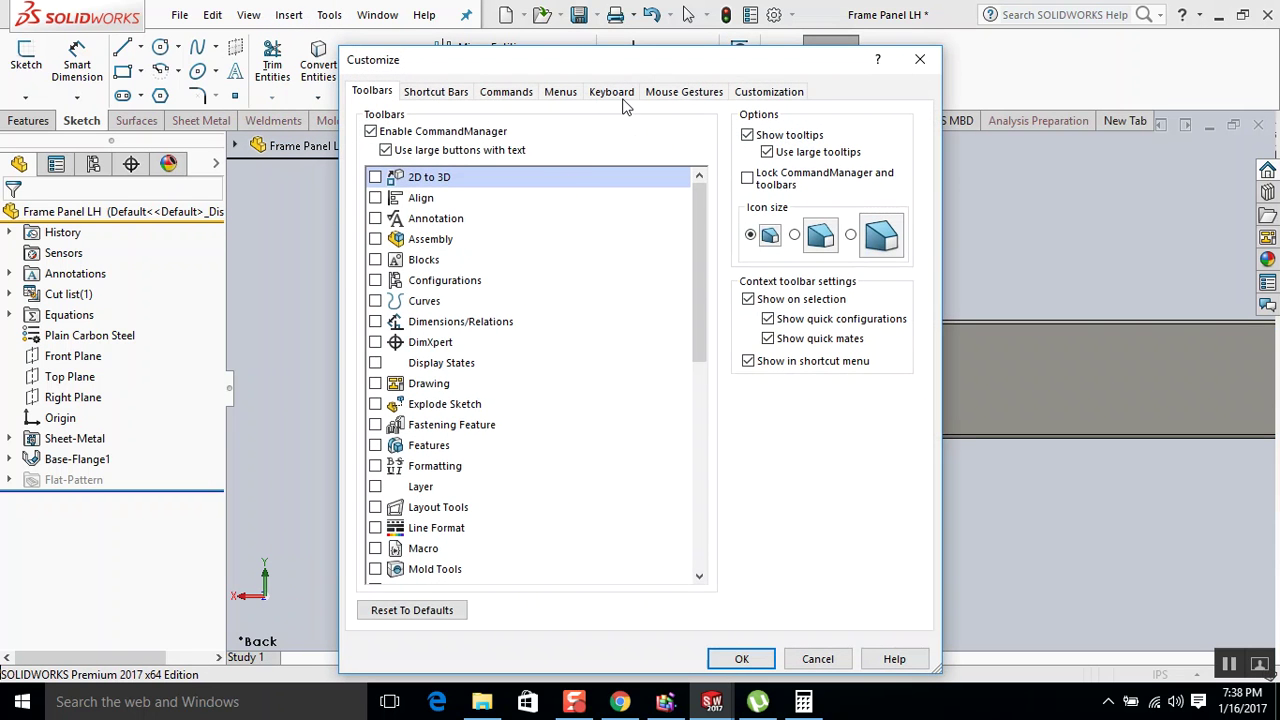
{"action": "left_click", "coordinate": [611, 91]}
{"action": "left_click", "coordinate": [572, 172]}
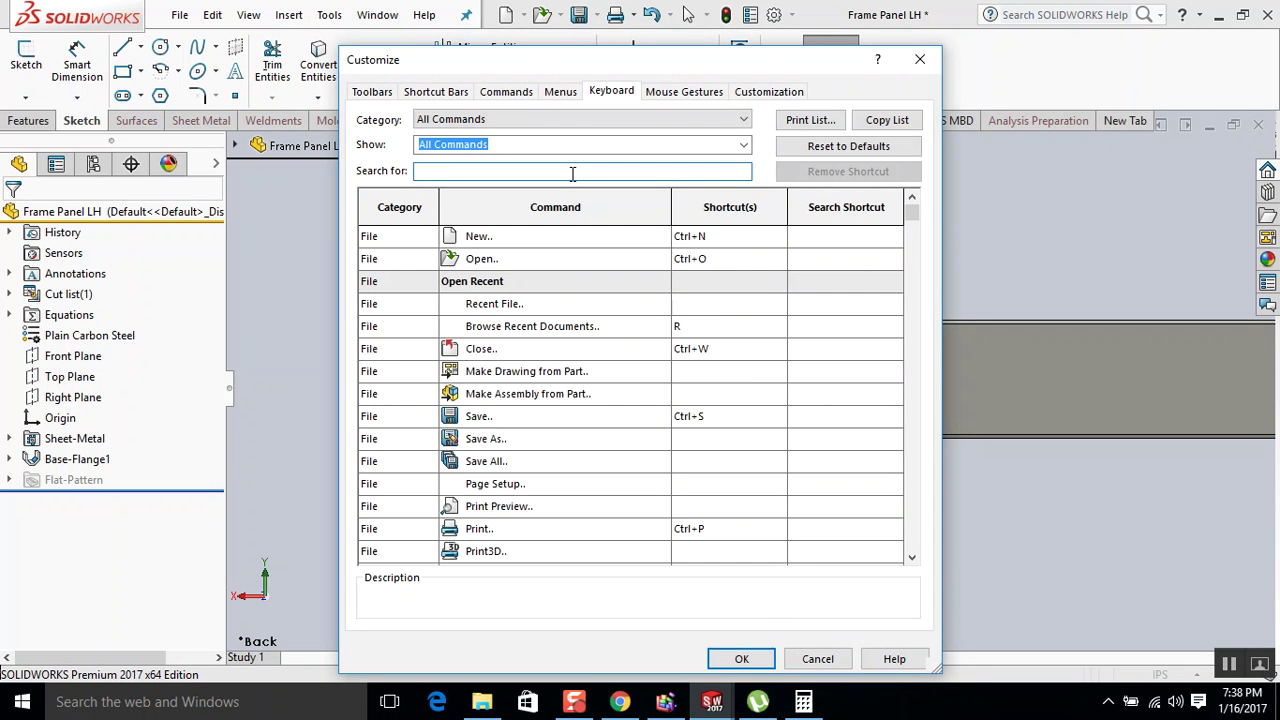
{"action": "type", "text": "sketch circ"}
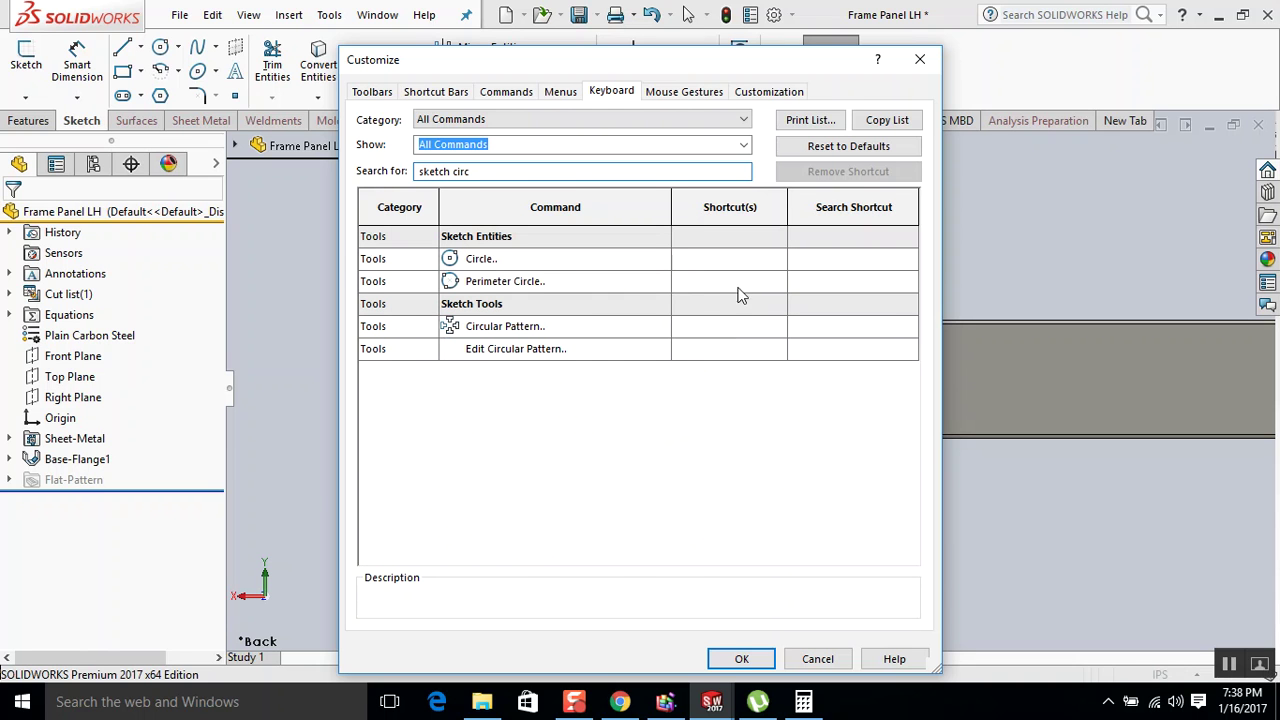
{"action": "left_click", "coordinate": [741, 259]}
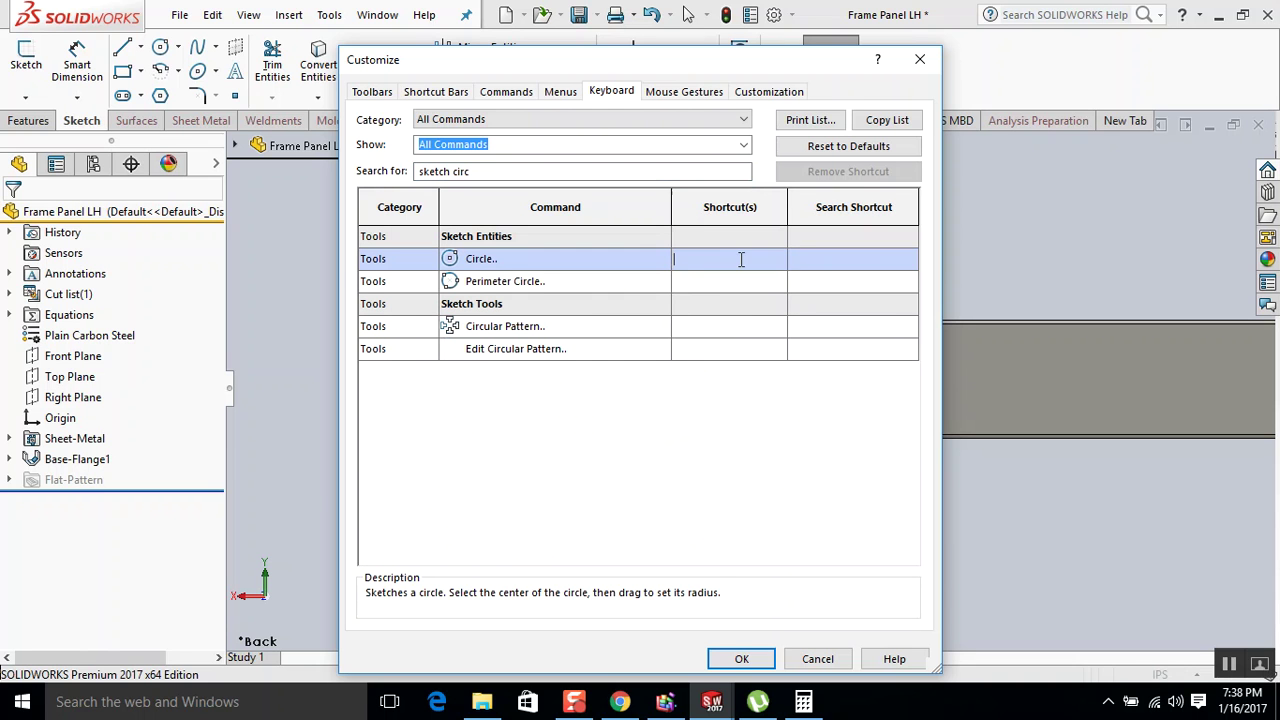
{"action": "key", "text": "c"}
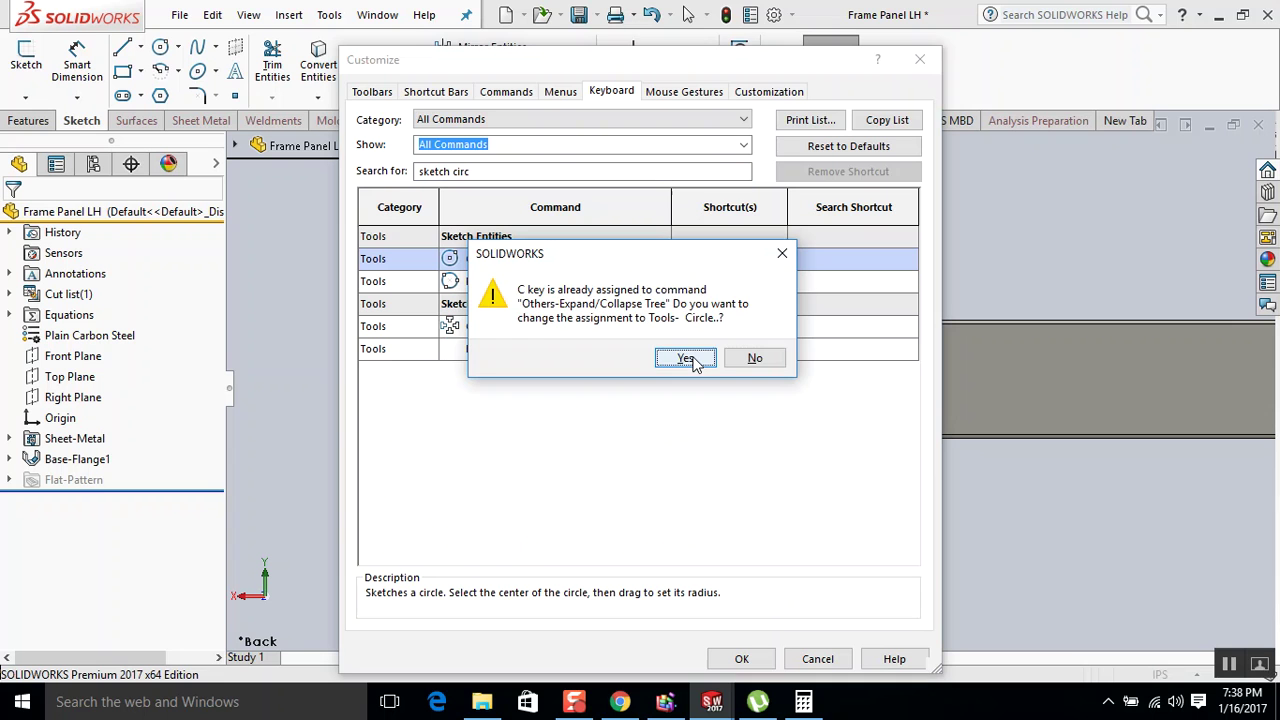
{"action": "left_click", "coordinate": [685, 358]}
{"action": "left_click", "coordinate": [741, 659]}
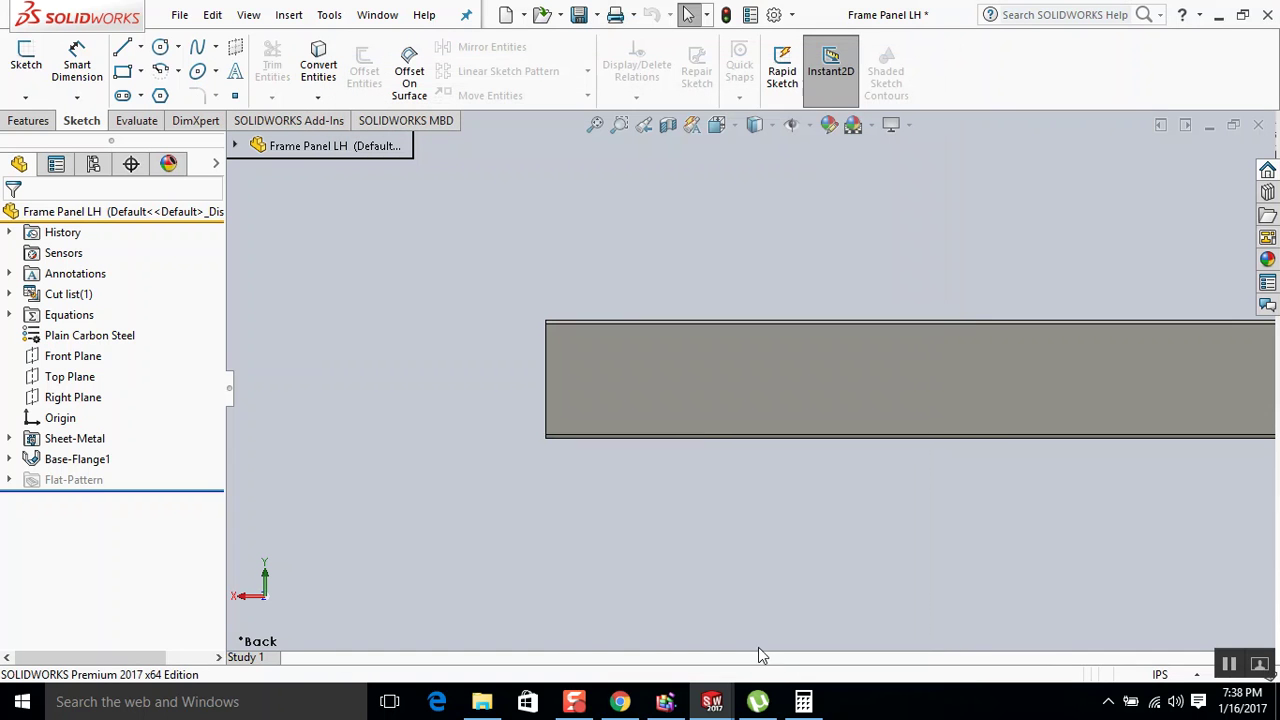
Sketch a circle about 3.67 in in diameter on the panel's wide face near its end.
{"action": "left_click", "coordinate": [614, 376]}
{"action": "key", "text": "c"}
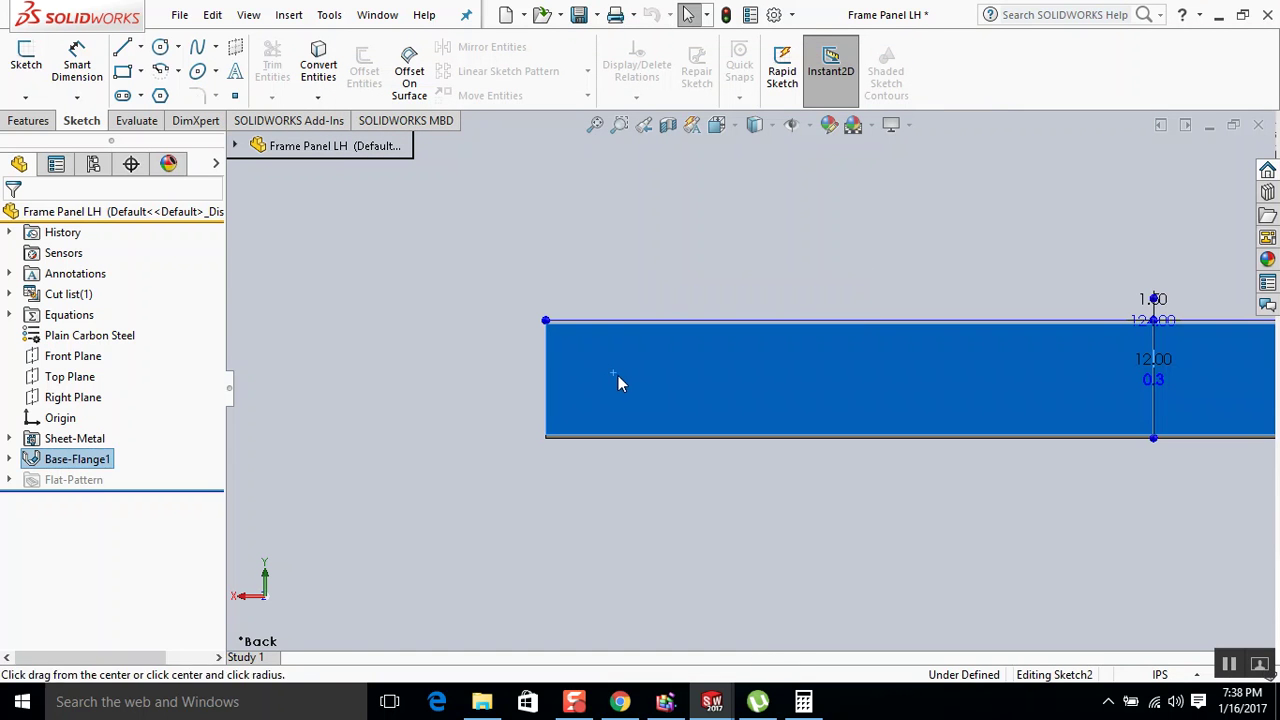
{"action": "left_click", "coordinate": [602, 374]}
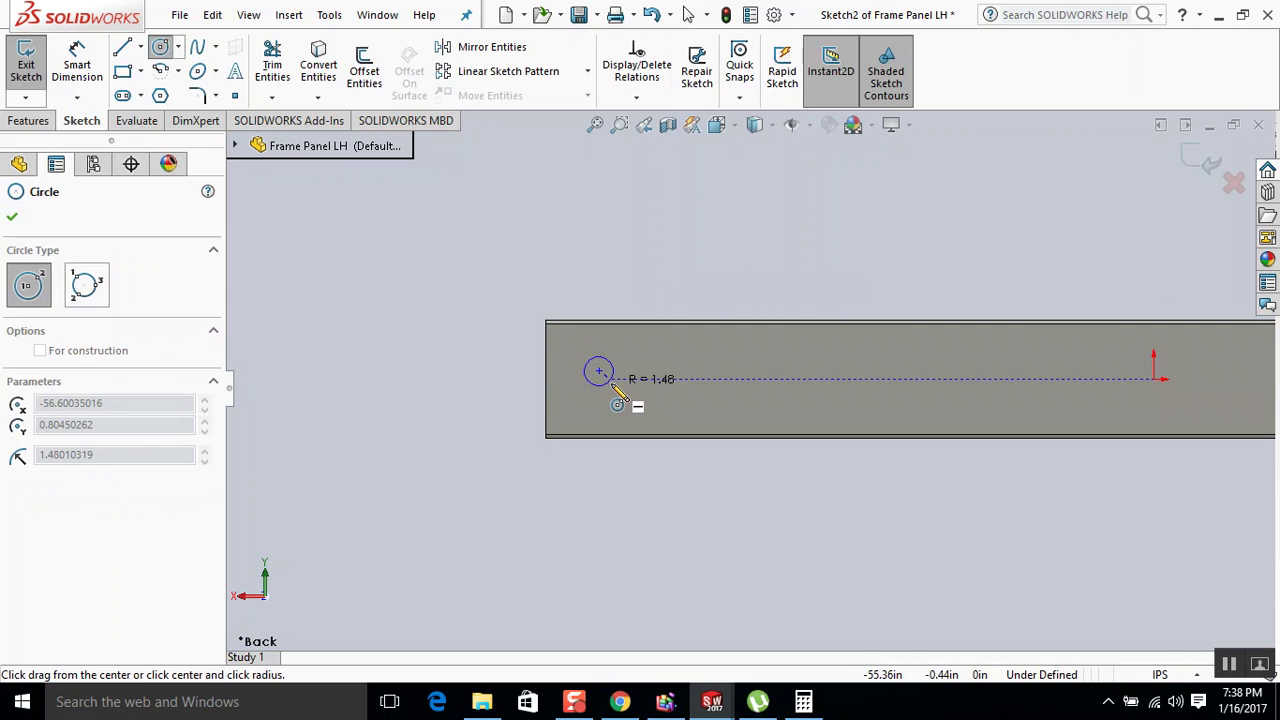
{"action": "key", "text": "Escape"}
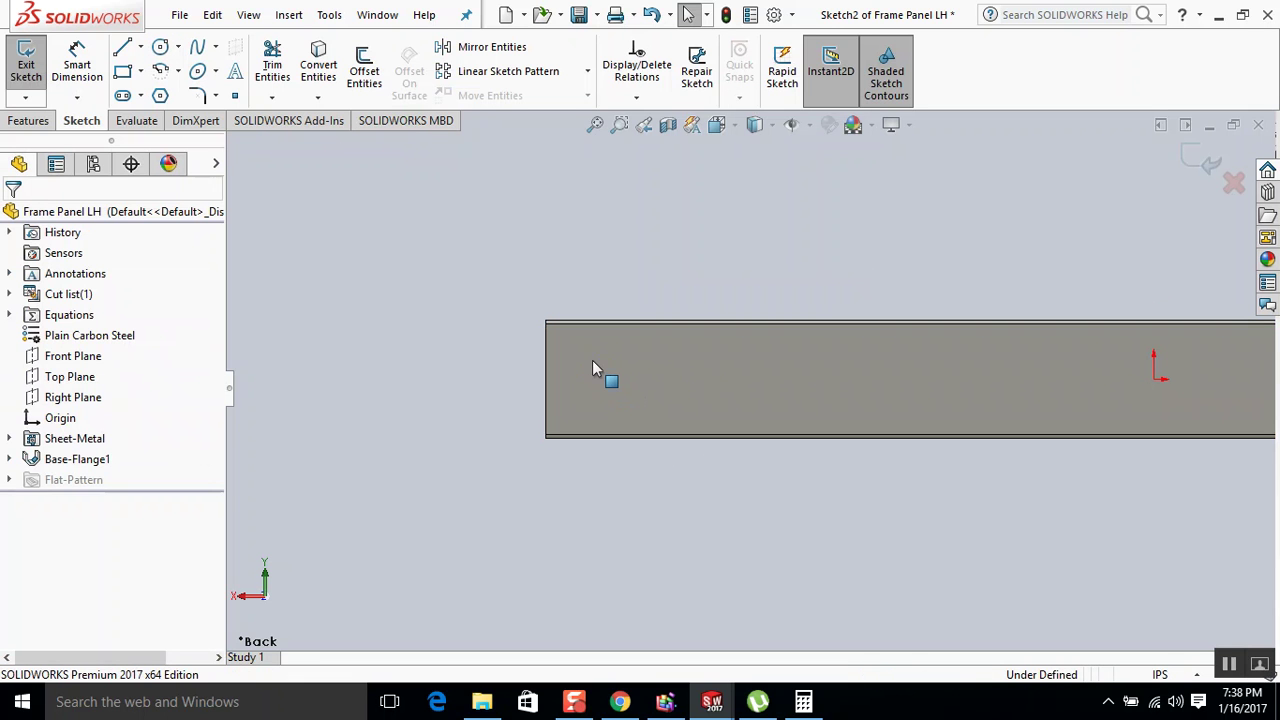
{"action": "key", "text": "c"}
{"action": "left_click", "coordinate": [592, 360]}
{"action": "left_click", "coordinate": [603, 375]}
{"action": "key", "text": "Escape"}
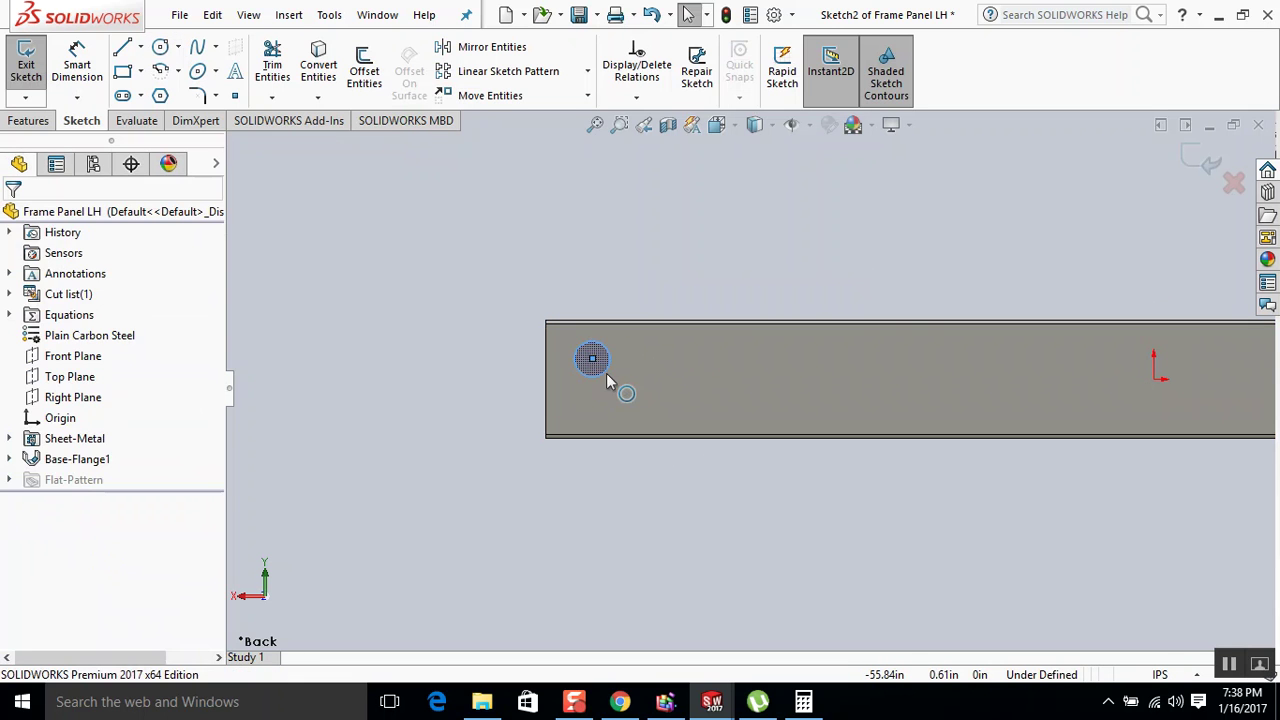
Dimension the circle's diameter as 1.25 in.
{"action": "left_click", "coordinate": [610, 360]}
{"action": "key", "text": "d"}
{"action": "left_click", "coordinate": [610, 360]}
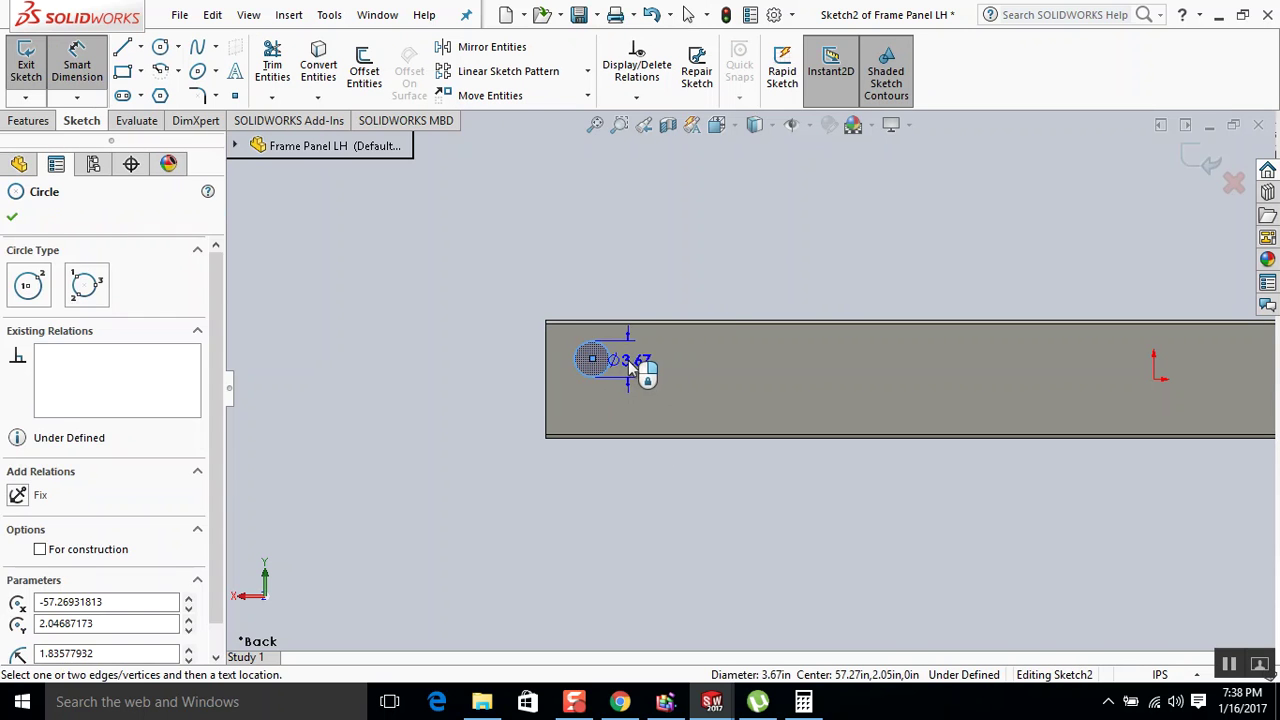
{"action": "left_click", "coordinate": [640, 368]}
{"action": "type", "text": "1.25"}
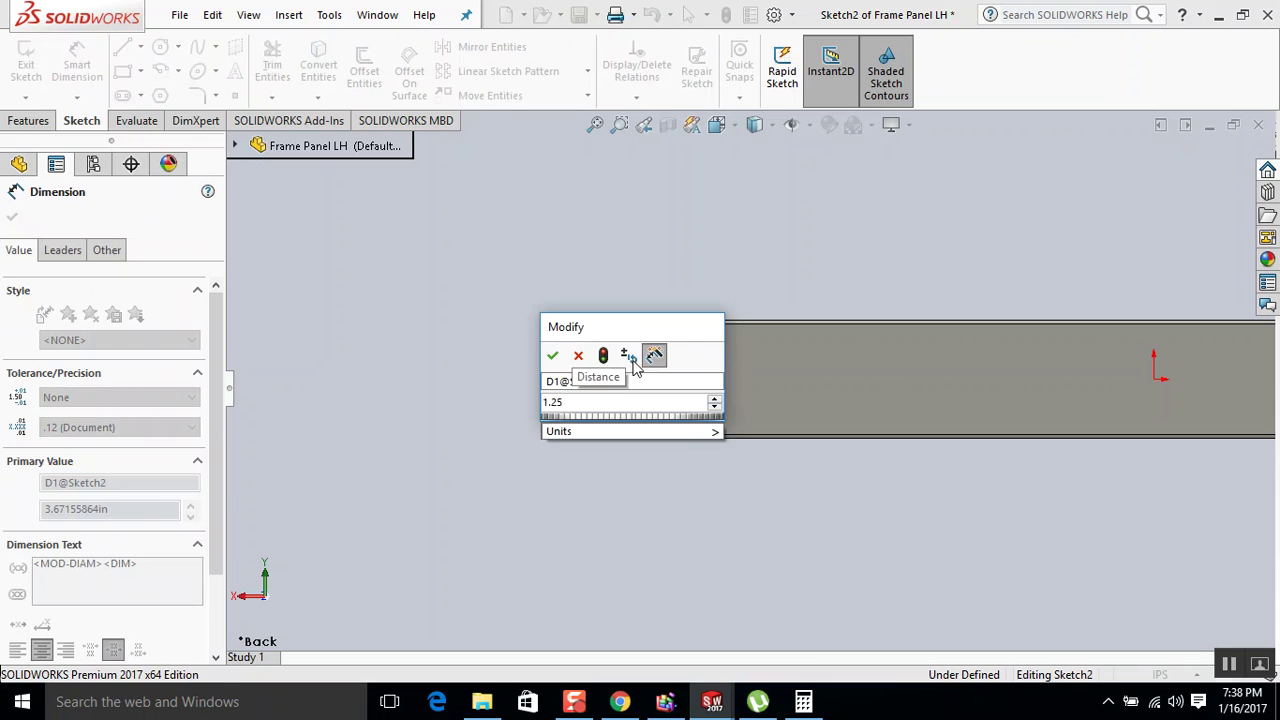
{"action": "key", "text": "Return"}
Dimension the circle's centre 6 in from the panel's short end edge.
{"action": "scroll", "coordinate": [605, 378], "scroll_direction": "up", "scroll_amount": 2}
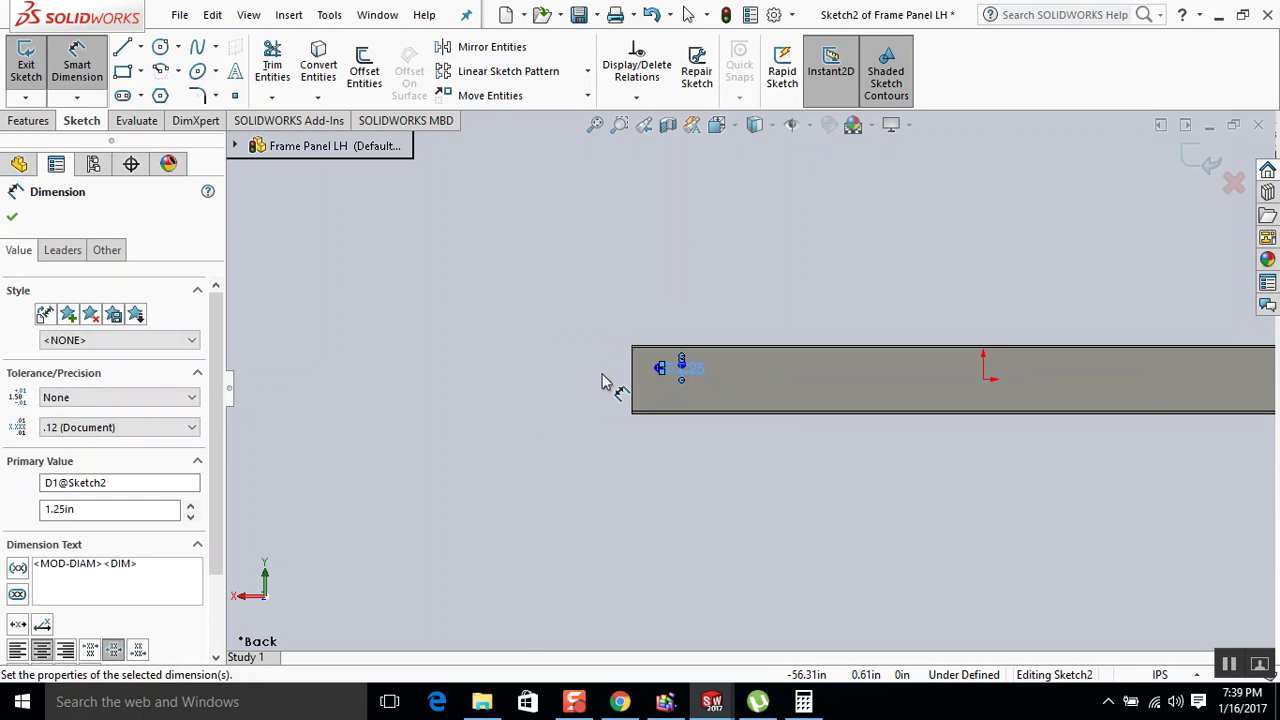
{"action": "scroll", "coordinate": [663, 374], "scroll_direction": "down", "scroll_amount": 5}
{"action": "scroll", "coordinate": [720, 379], "scroll_direction": "down", "scroll_amount": 2}
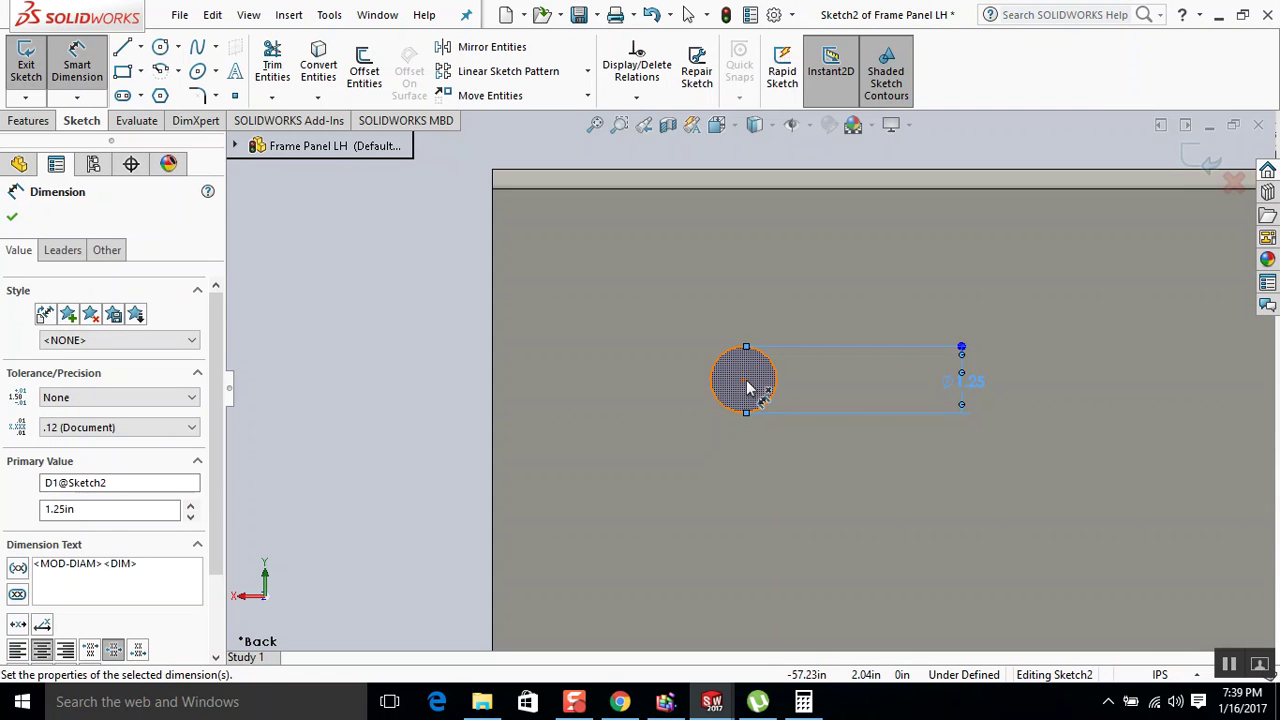
{"action": "left_click", "coordinate": [743, 380]}
{"action": "left_click", "coordinate": [494, 405]}
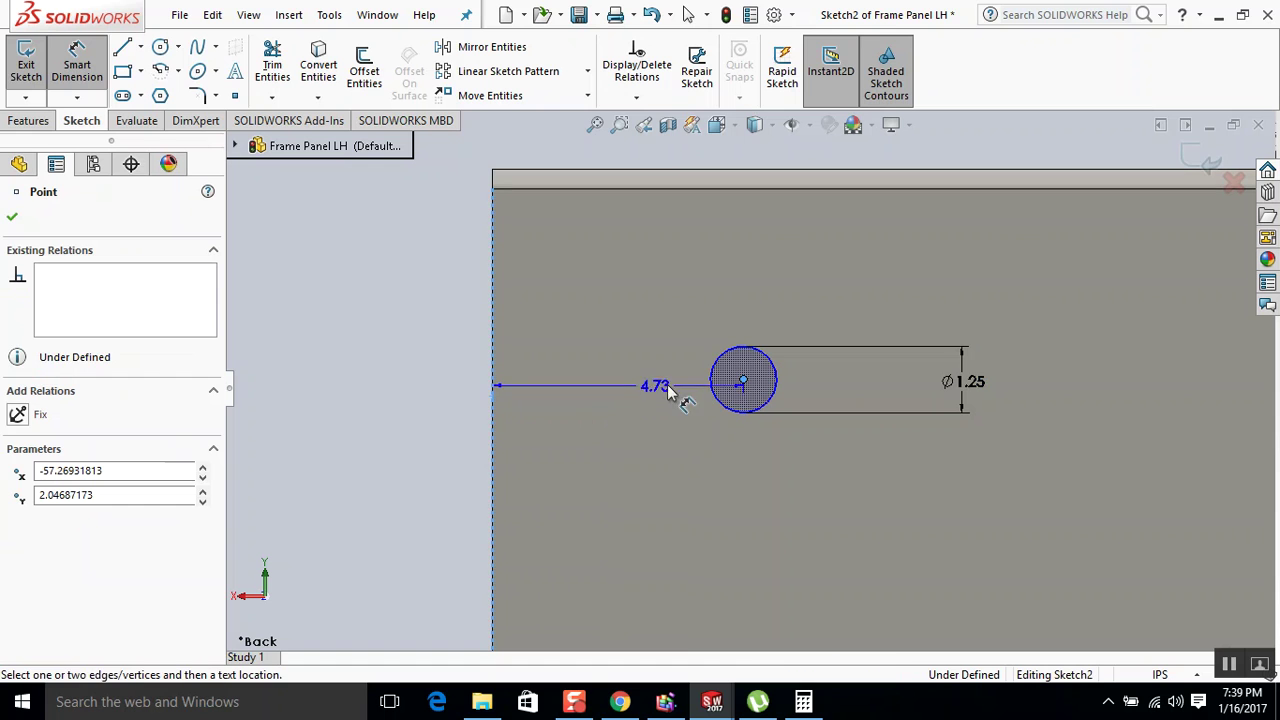
{"action": "left_click", "coordinate": [650, 388]}
{"action": "type", "text": "6"}
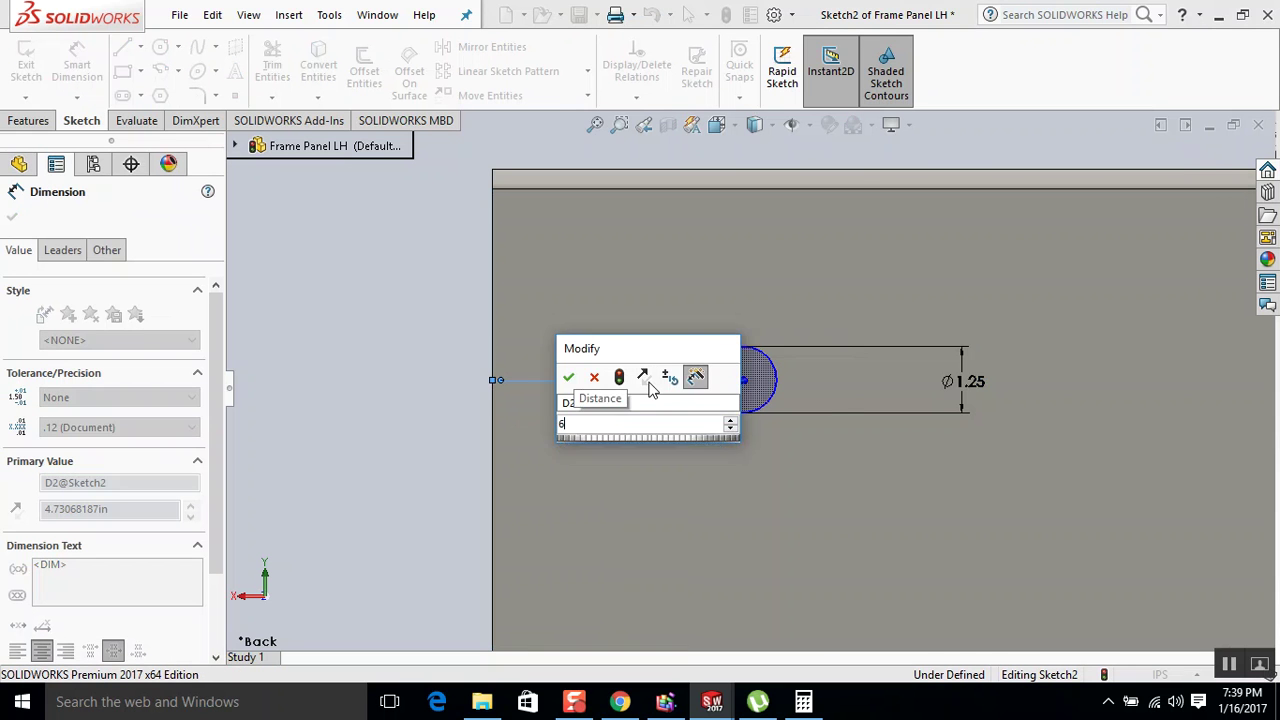
{"action": "key", "text": "Return"}
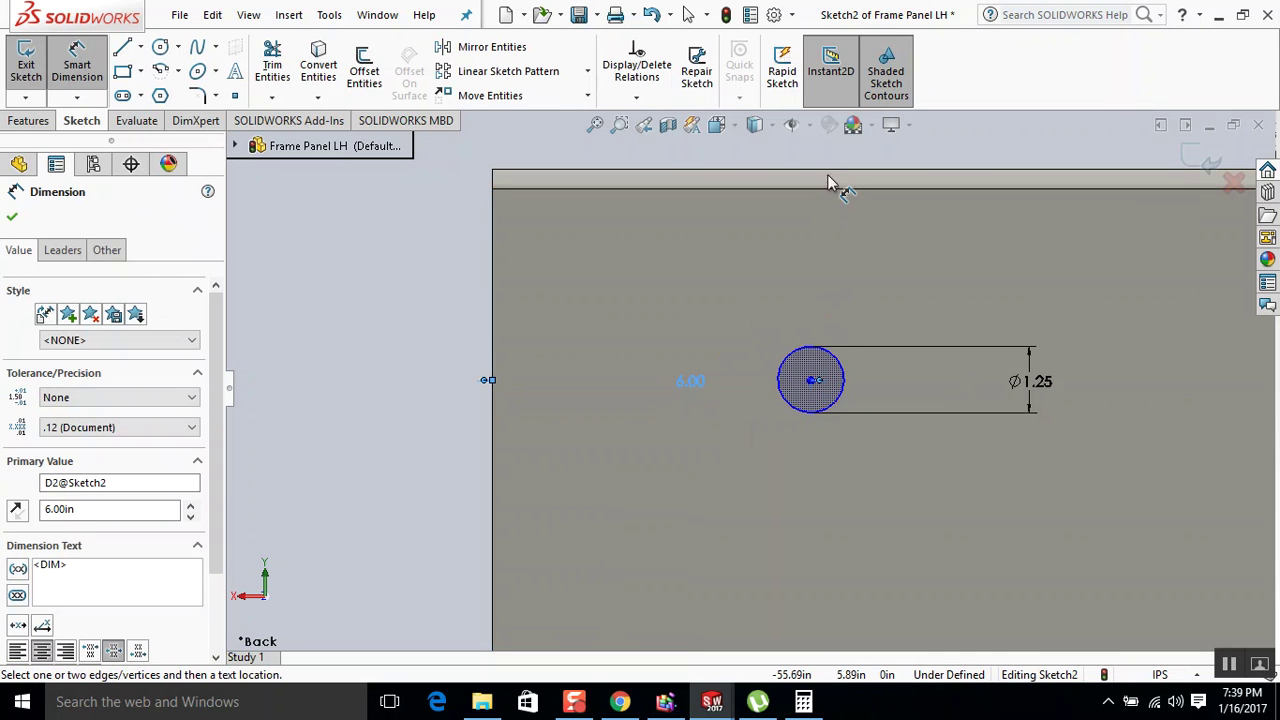
{"action": "left_click", "coordinate": [830, 174]}
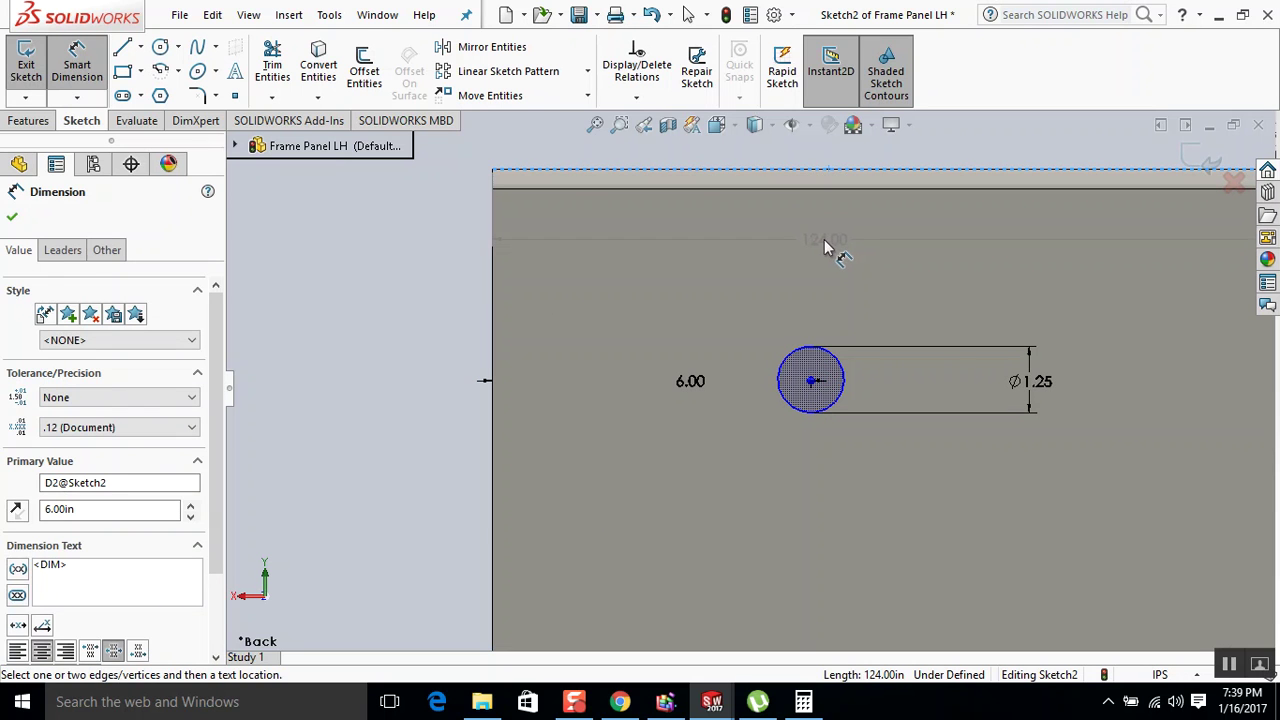
{"action": "key", "text": "Escape"}
{"action": "key", "text": "Escape"}
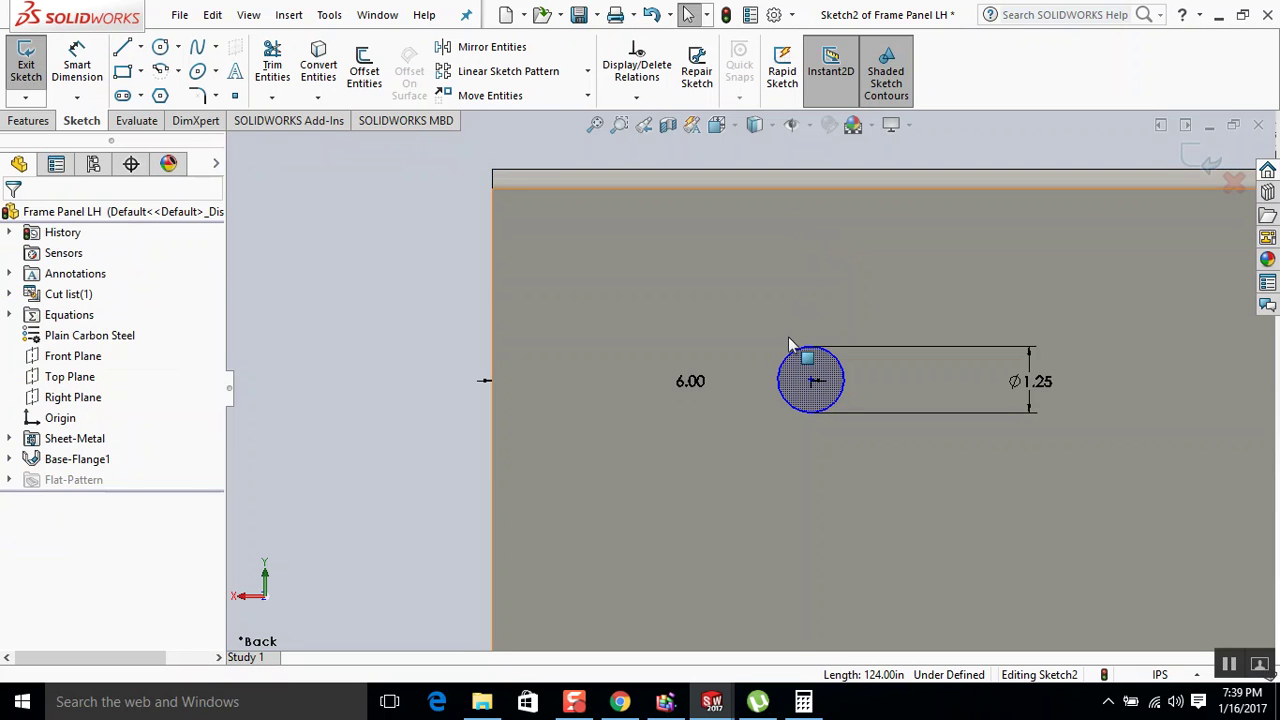
{"action": "left_click", "coordinate": [812, 388]}
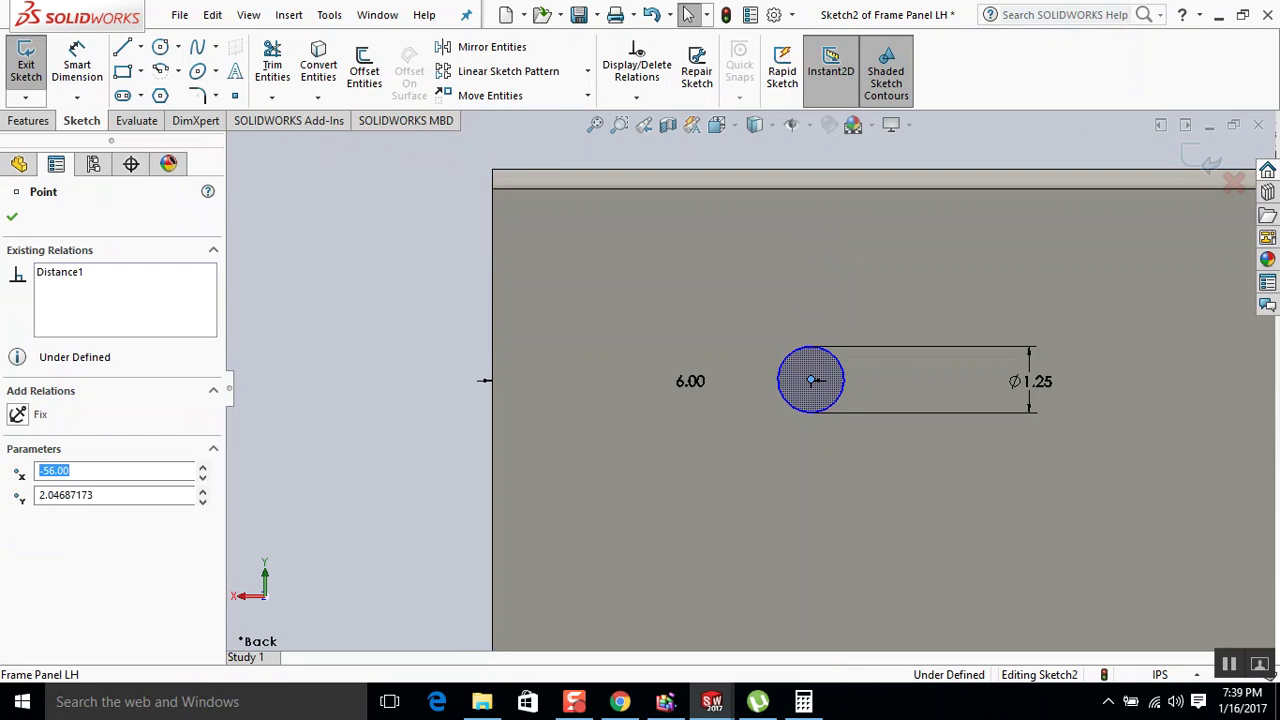
{"action": "left_click", "coordinate": [802, 176]}
Dimension the circle's centre 6 in below the panel's upper long edge and finish dimensioning.
{"action": "key", "text": "d"}
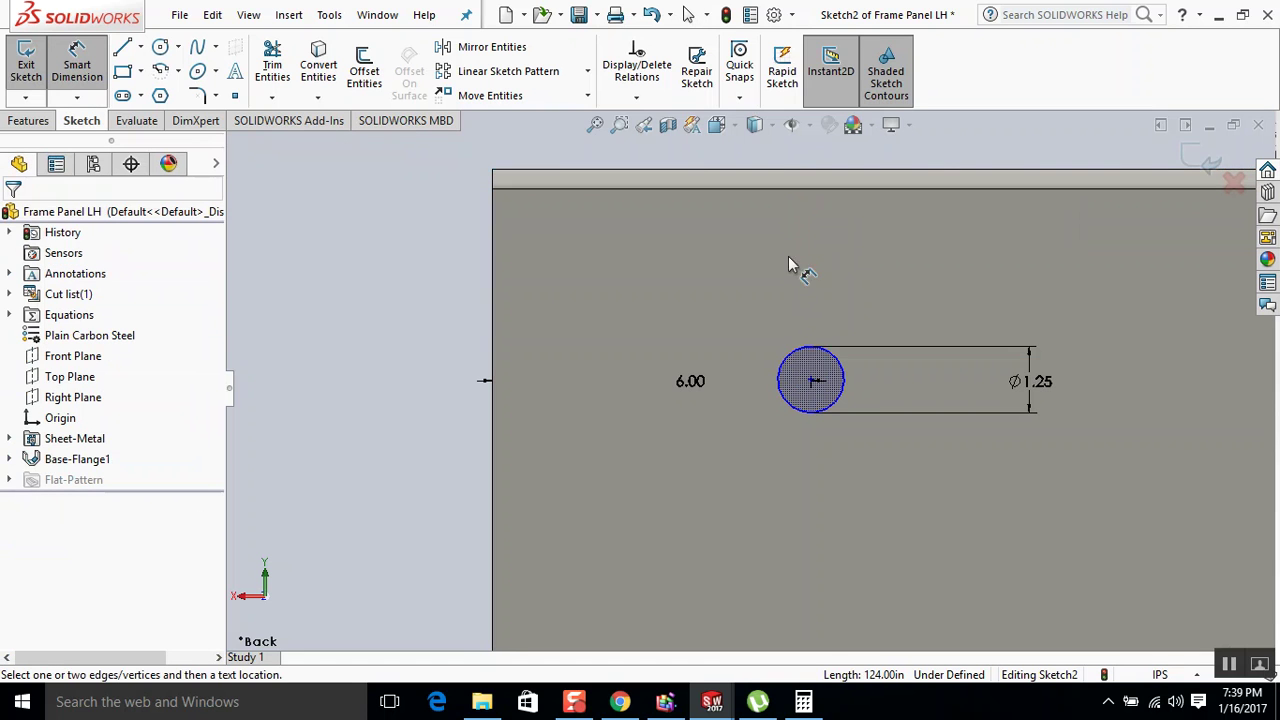
{"action": "left_click", "coordinate": [812, 381]}
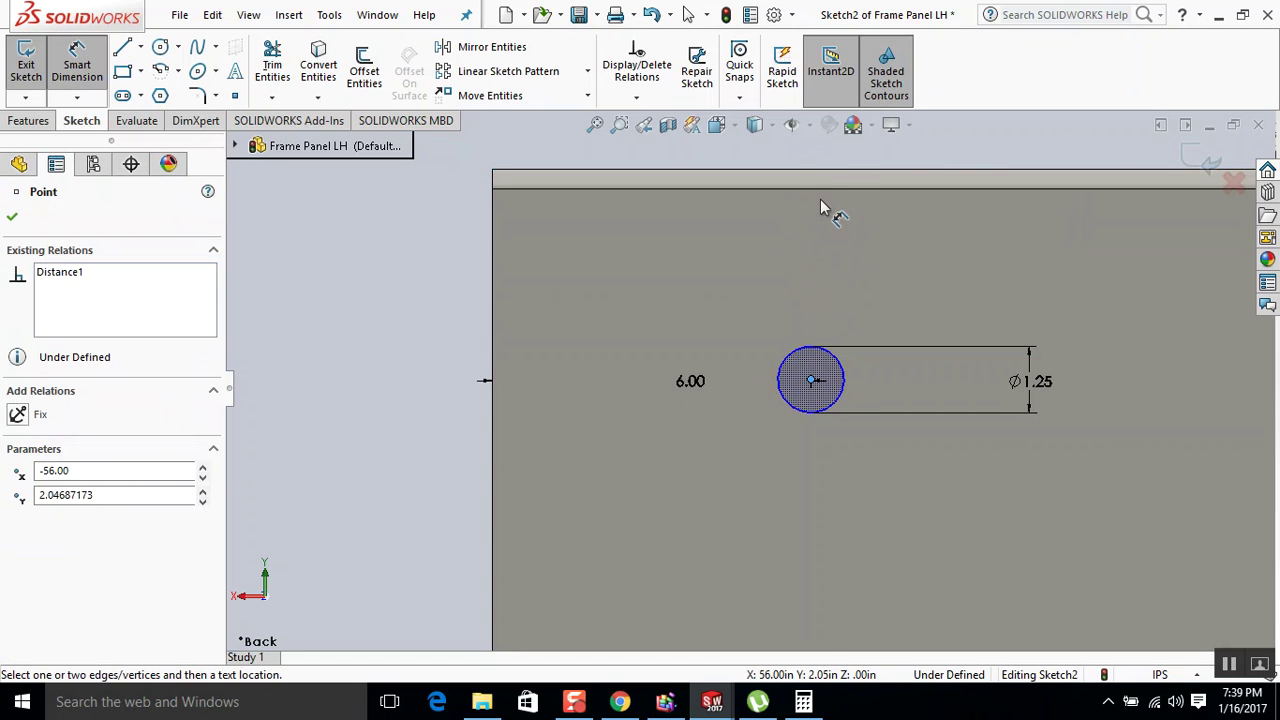
{"action": "left_click", "coordinate": [830, 177]}
{"action": "left_click", "coordinate": [784, 215]}
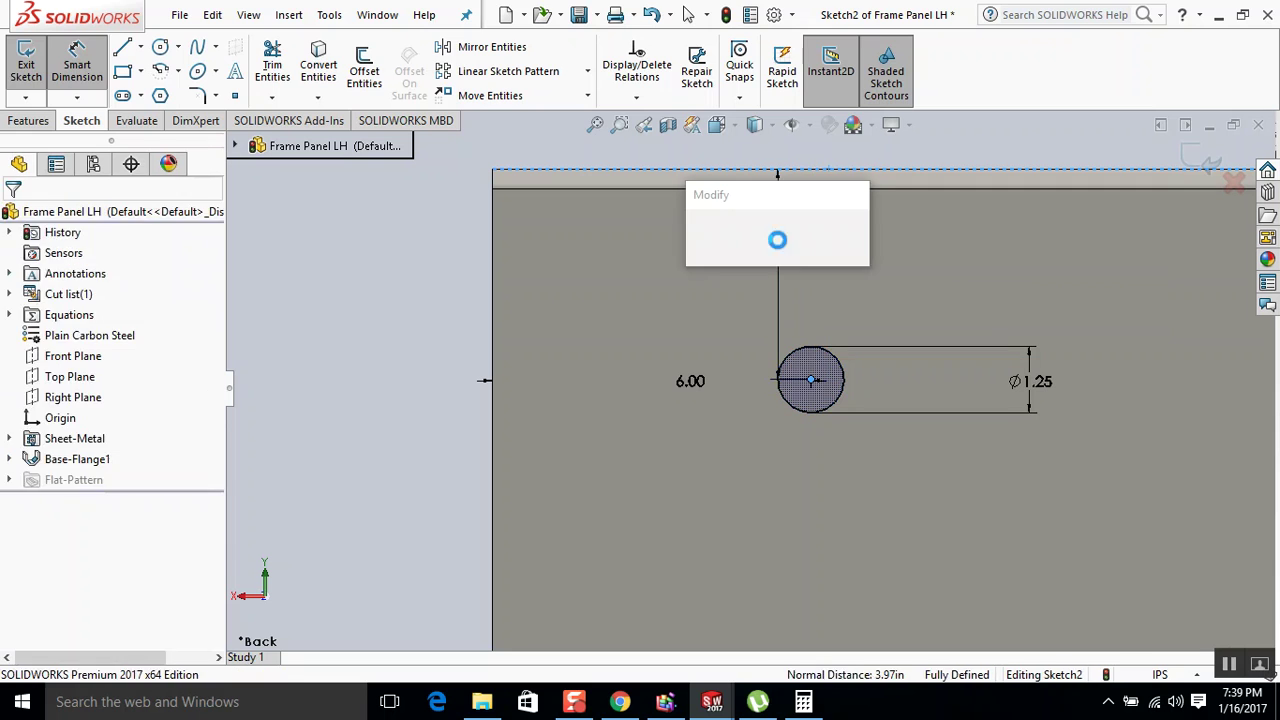
{"action": "type", "text": "6"}
{"action": "key", "text": "Return"}
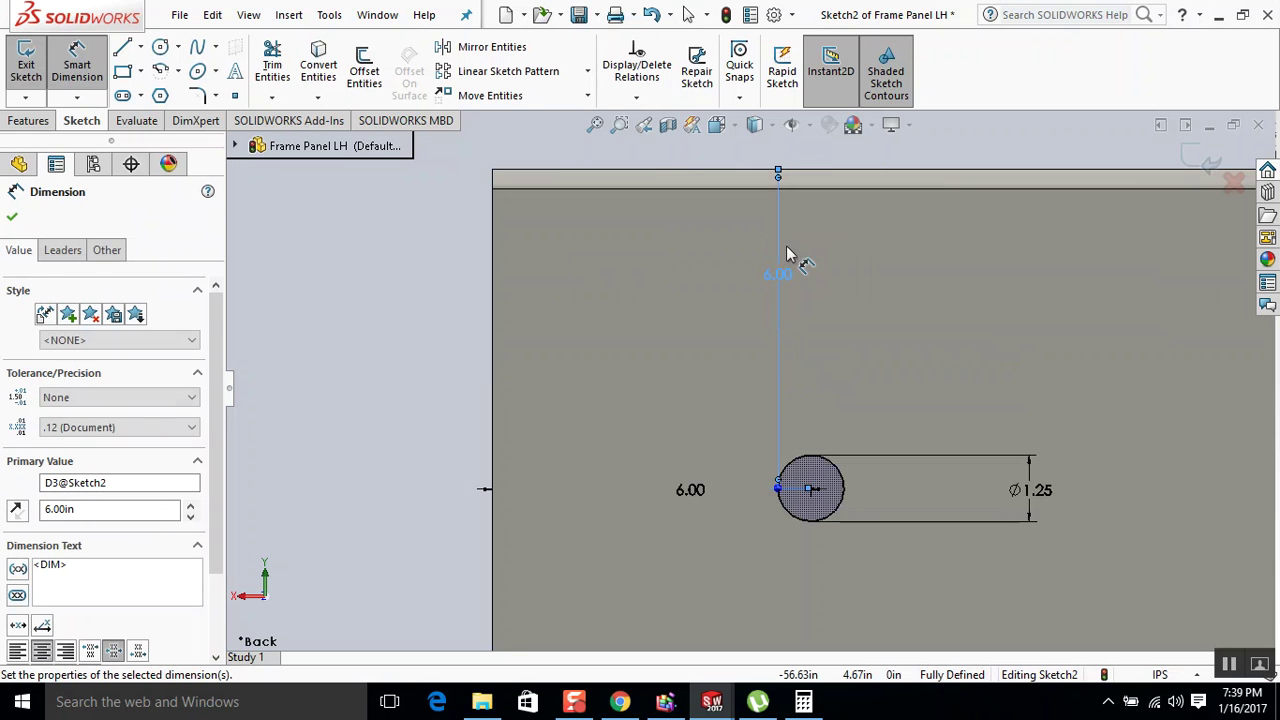
{"action": "left_click", "coordinate": [16, 219]}
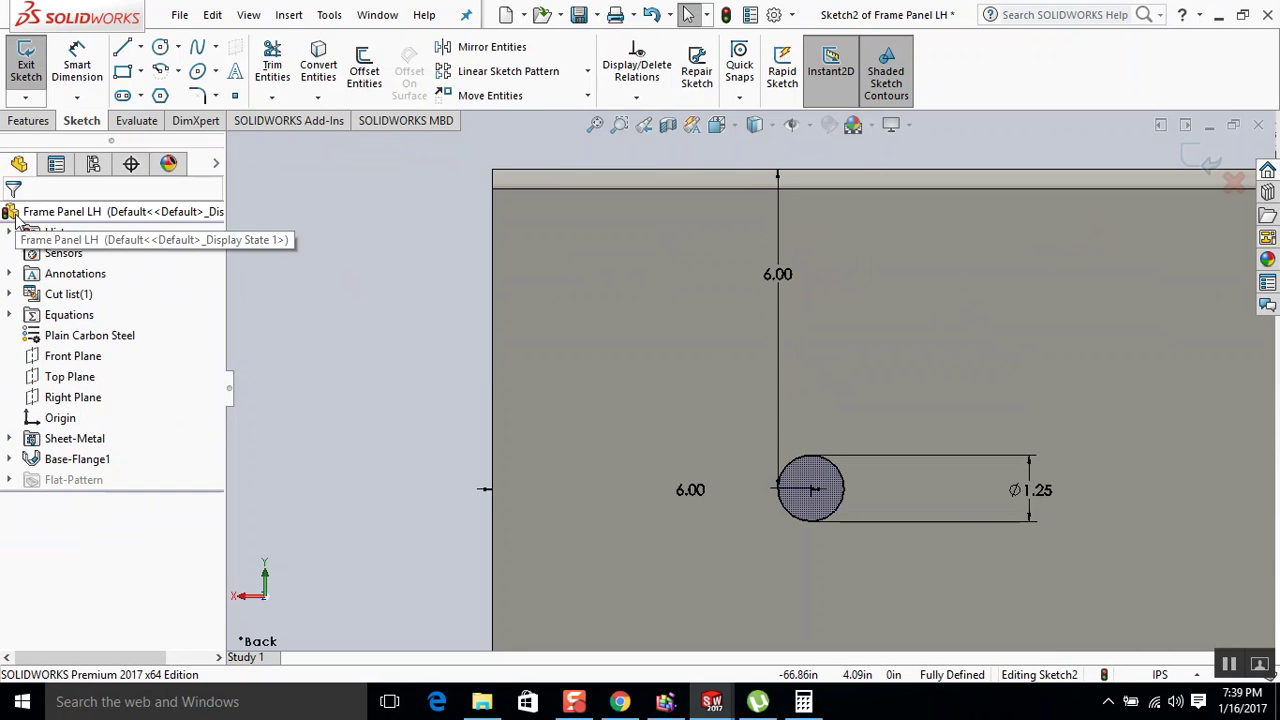
Assign X as the keyboard shortcut for the Extrude cut command in place of Filter Faces and save the customization.
{"action": "left_click", "coordinate": [329, 16]}
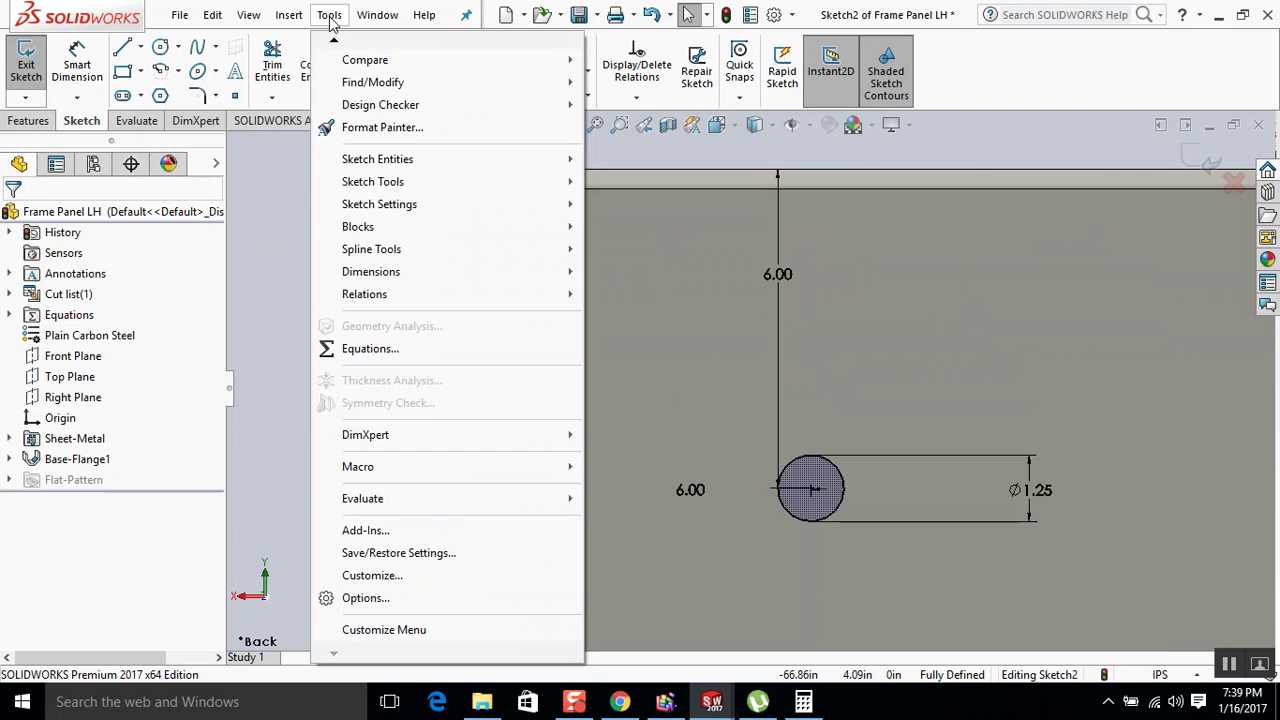
{"action": "left_click", "coordinate": [372, 576]}
{"action": "left_click", "coordinate": [608, 92]}
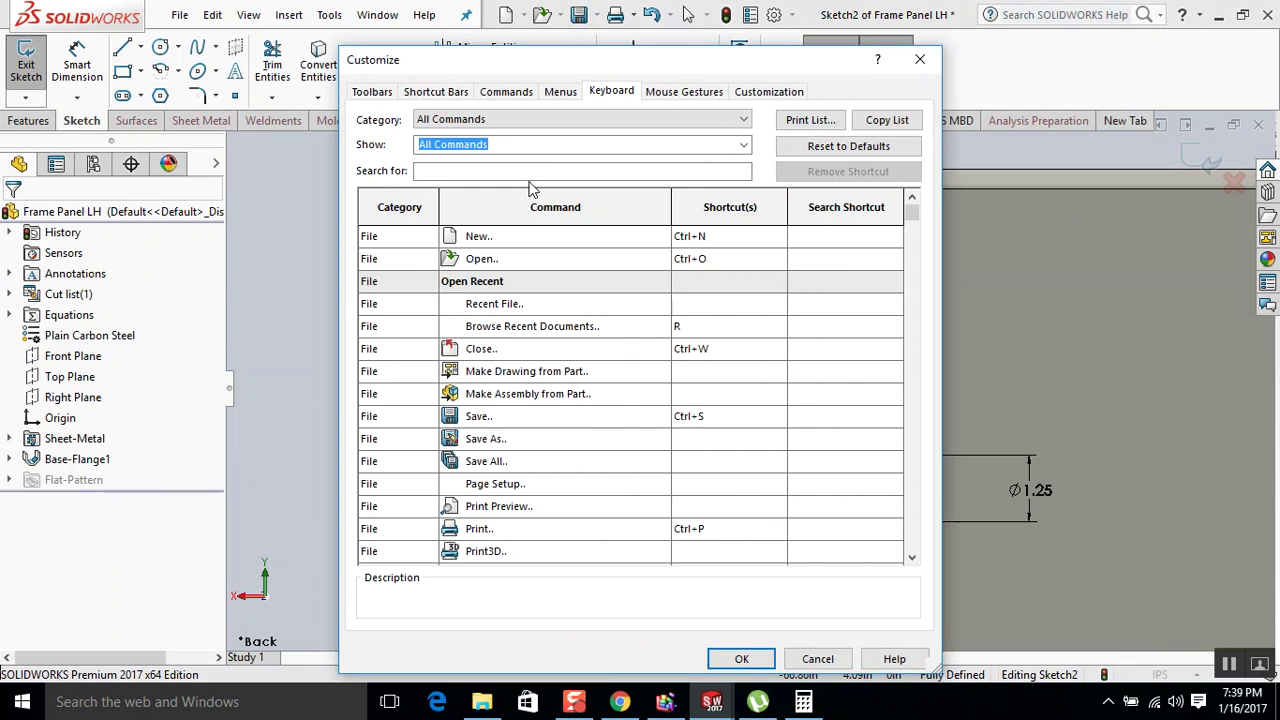
{"action": "left_click", "coordinate": [543, 172]}
{"action": "type", "text": "cut ext"}
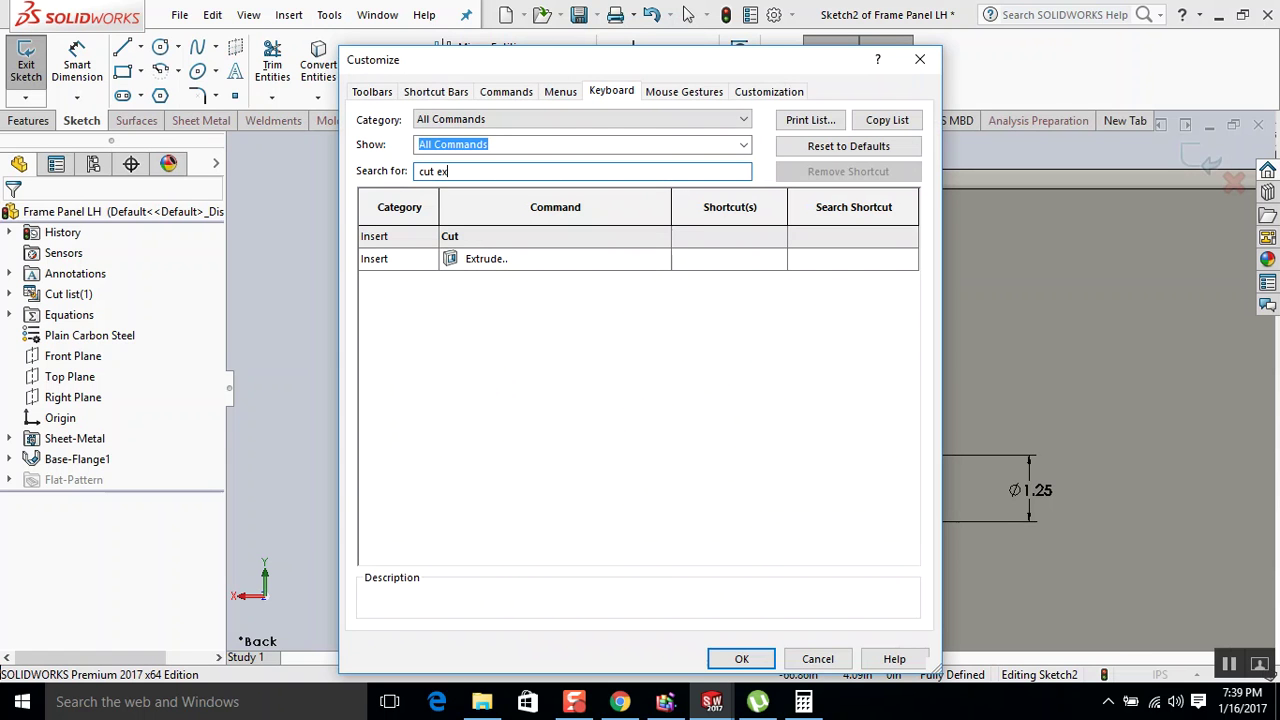
{"action": "left_click", "coordinate": [704, 258]}
{"action": "key", "text": "x"}
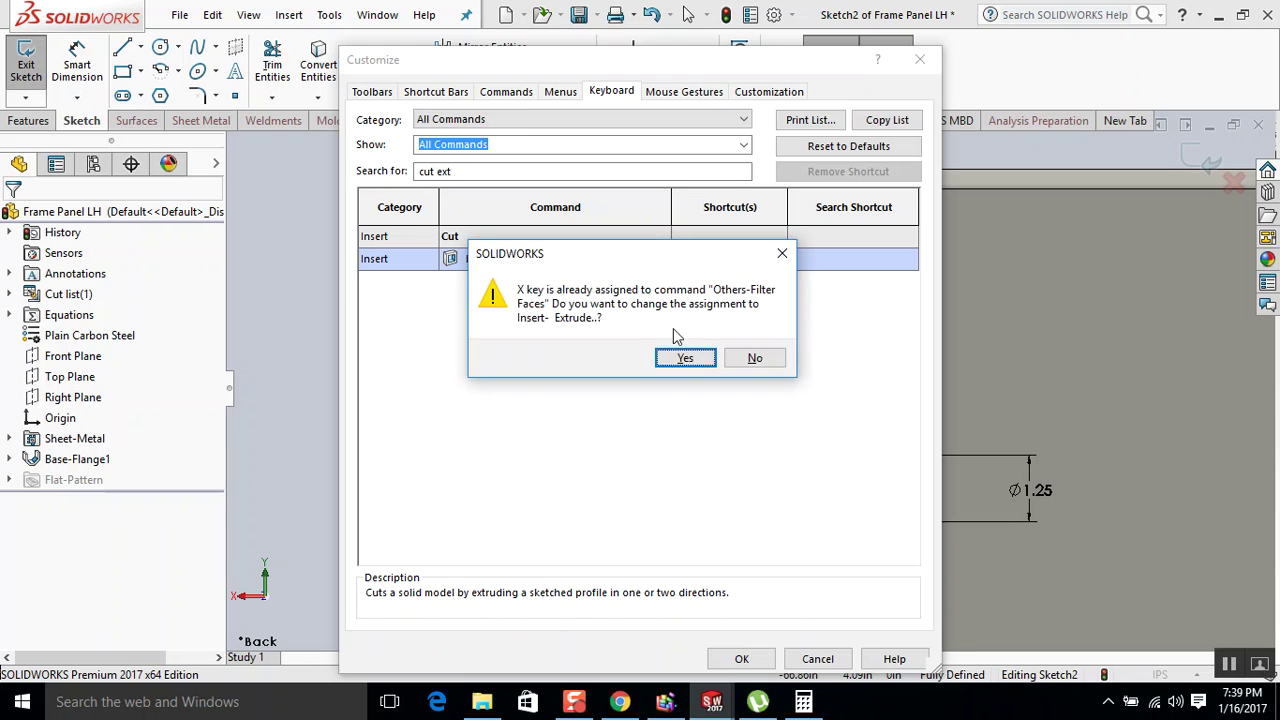
{"action": "left_click", "coordinate": [684, 359]}
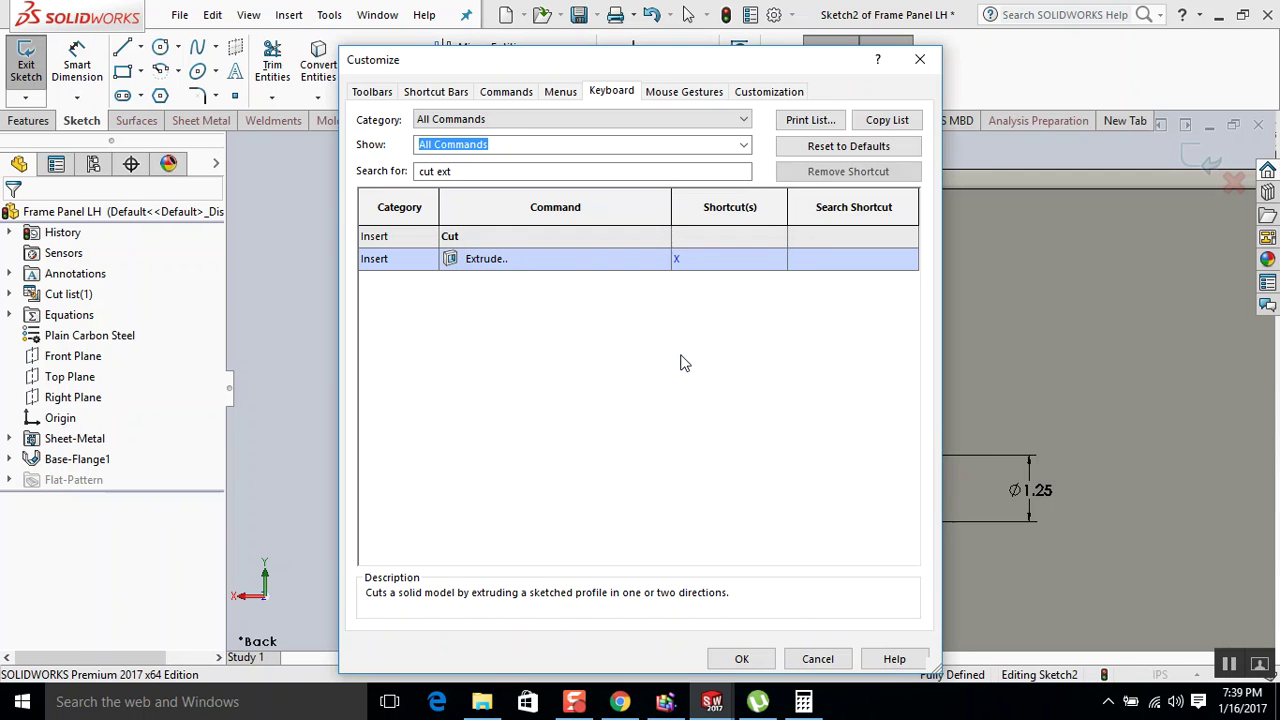
{"action": "left_click", "coordinate": [741, 658]}
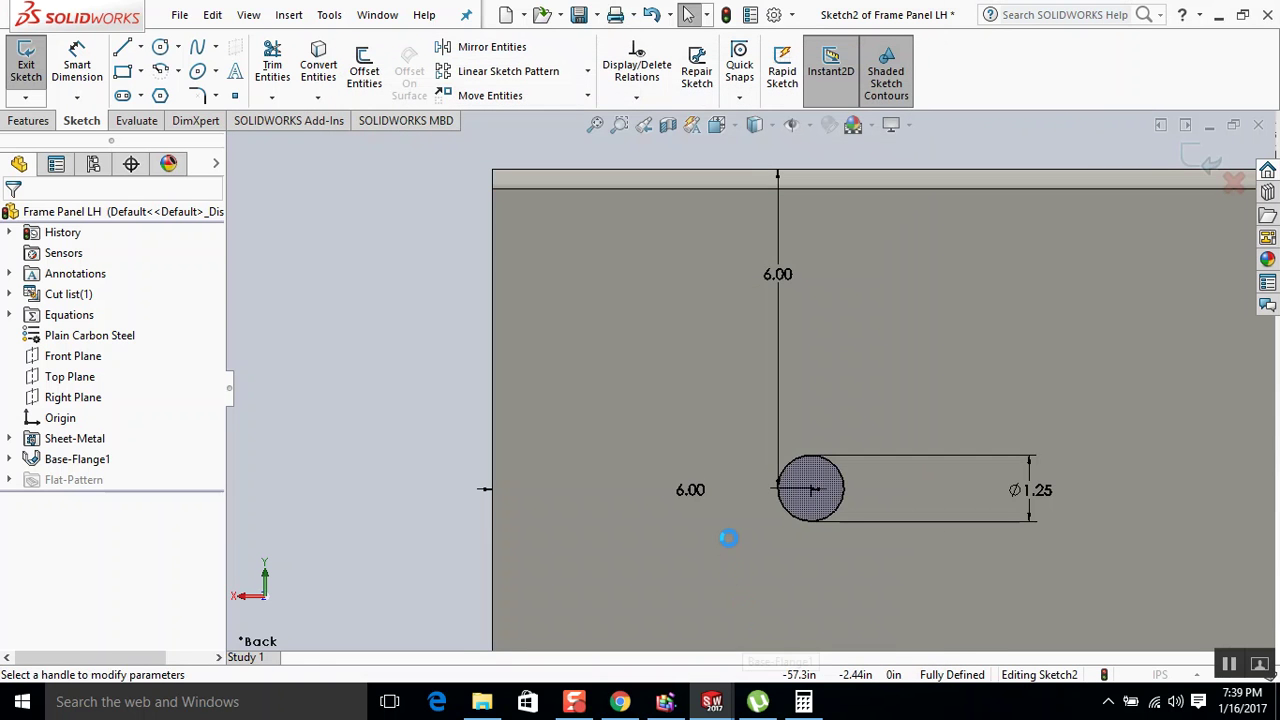
Cut the 1.25 in circle through the panel with an Extruded Cut using the Through All end condition.
{"action": "key", "text": "x"}
{"action": "left_click", "coordinate": [120, 329]}
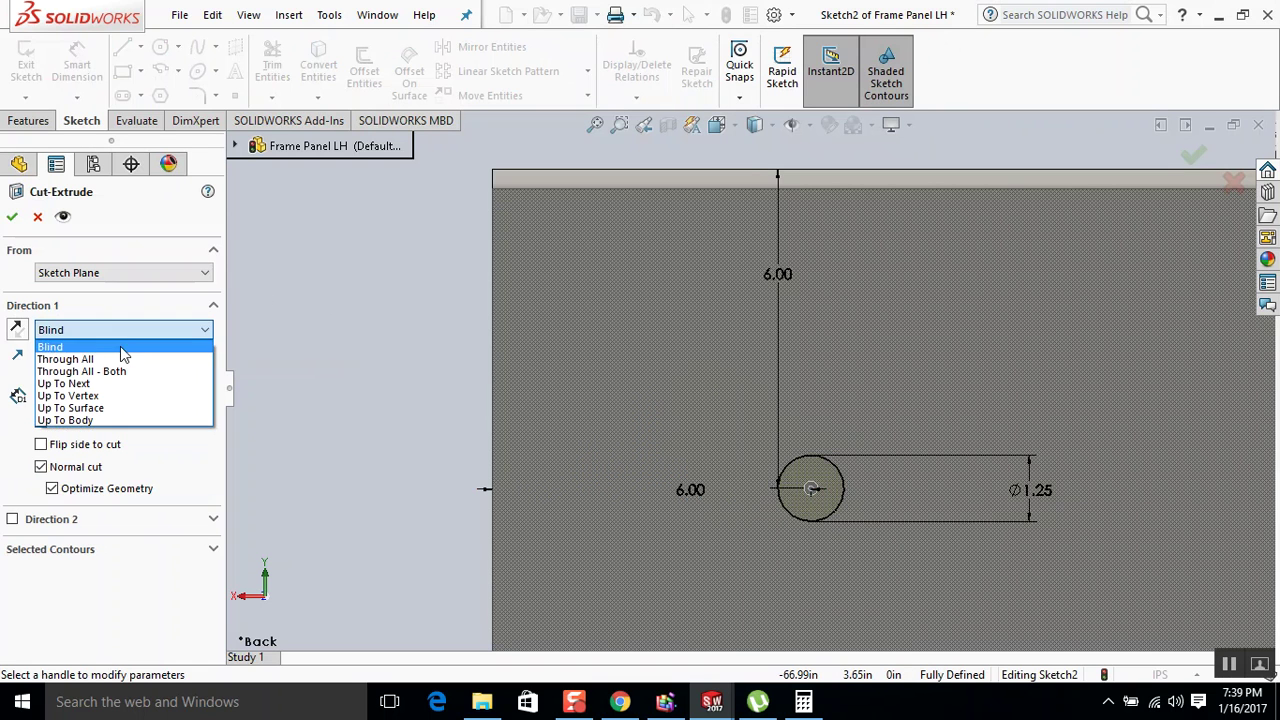
{"action": "left_click", "coordinate": [75, 360]}
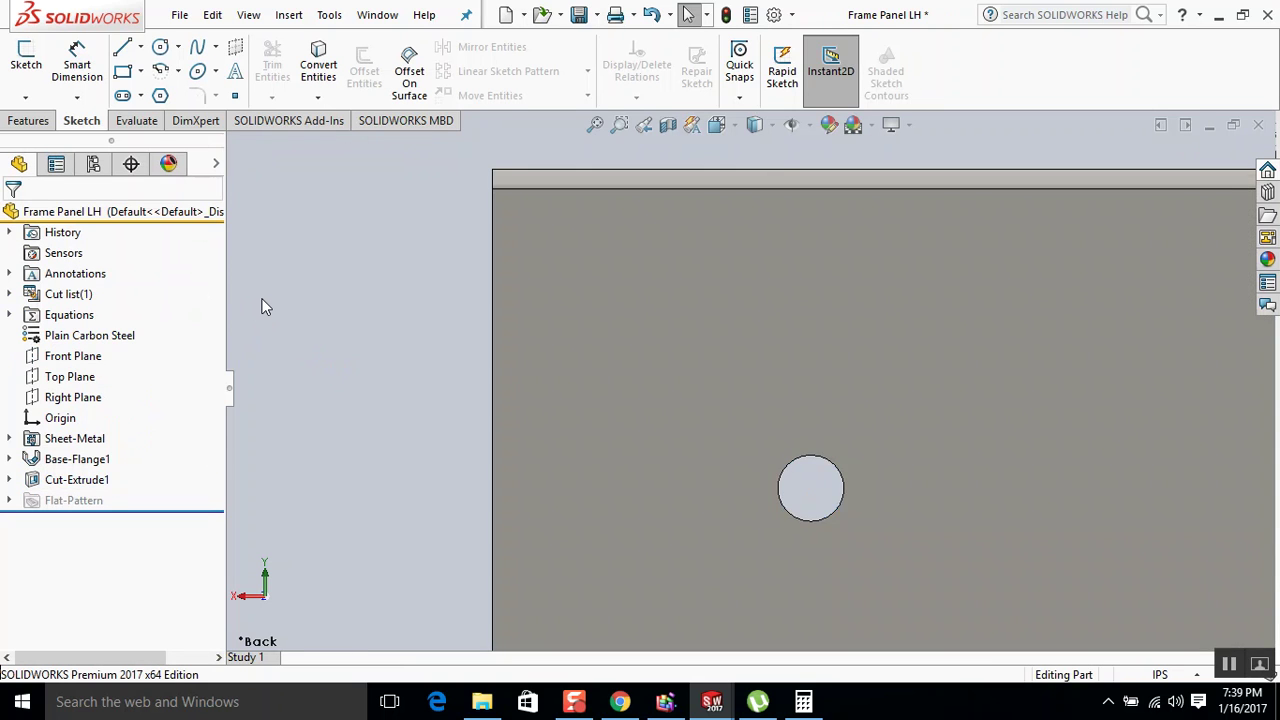
Show the Frame Panel LH part in isometric view, then save and close it to return to the Frame Weldment.
{"action": "key", "text": "ctrl+7"}
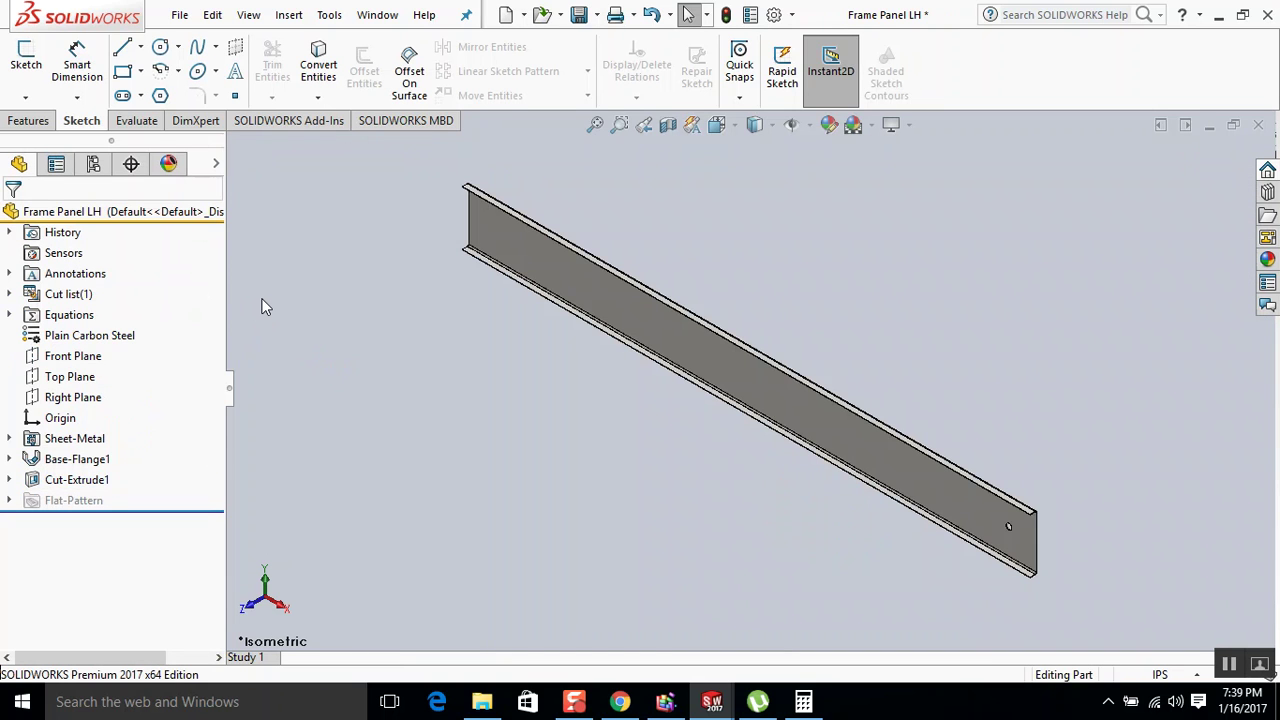
{"action": "left_click", "coordinate": [1258, 124]}
{"action": "left_click", "coordinate": [655, 305]}
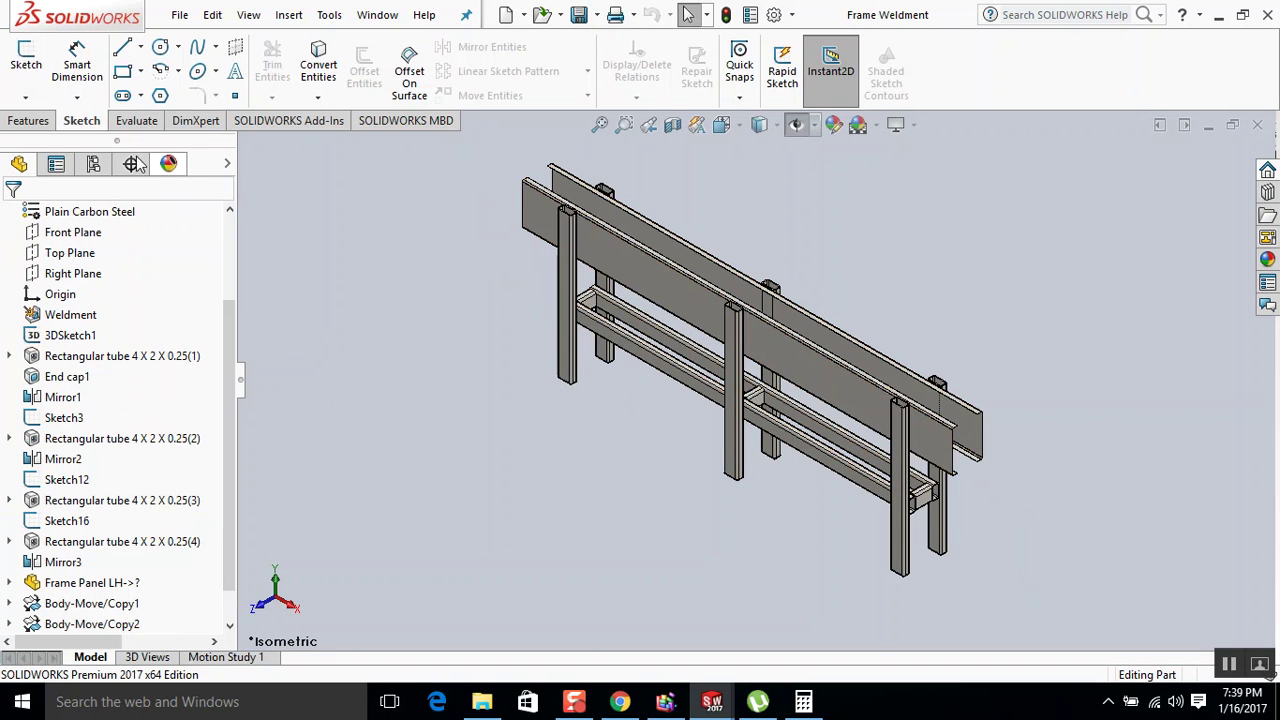
Insert the Frame Panel LH part from the Infeed Conveyor folder into the Frame Weldment, placing it beyond the frame's end.
{"action": "scroll", "coordinate": [966, 486], "scroll_direction": "up", "scroll_amount": 2}
{"action": "scroll", "coordinate": [645, 323], "scroll_direction": "down", "scroll_amount": 6}
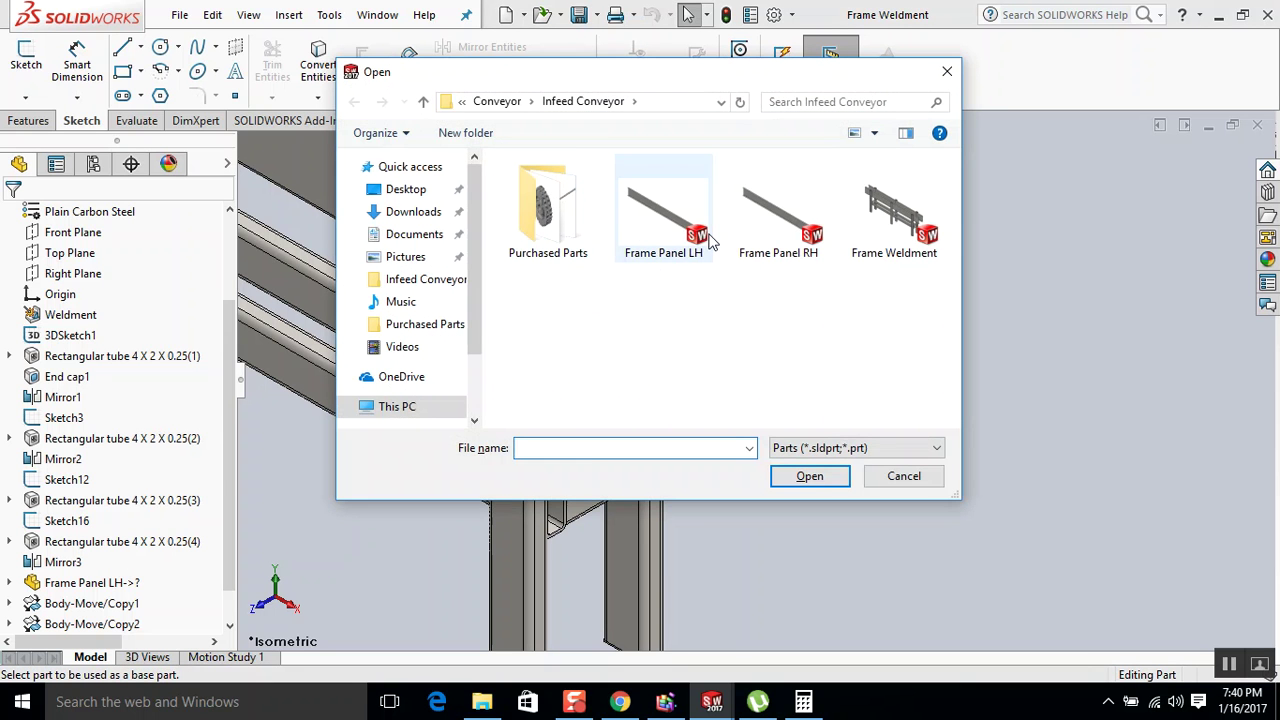
{"action": "left_click", "coordinate": [662, 233]}
{"action": "left_click", "coordinate": [810, 477]}
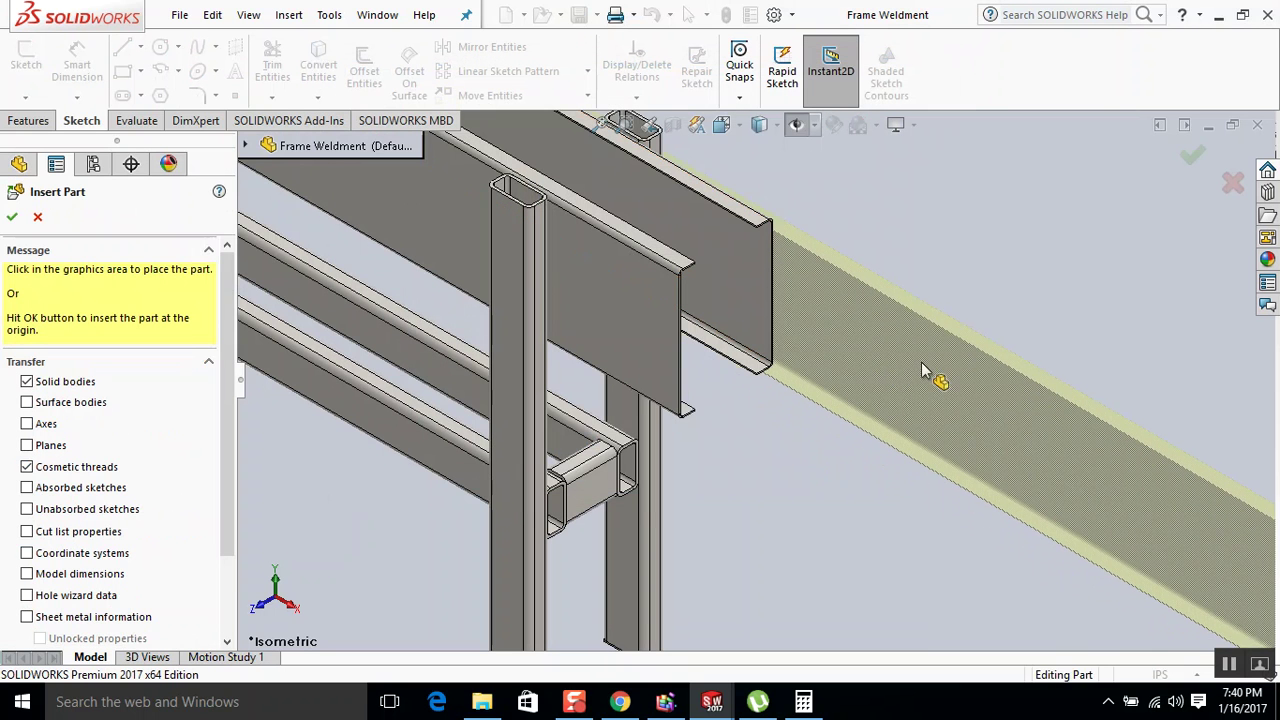
{"action": "left_click", "coordinate": [883, 411]}
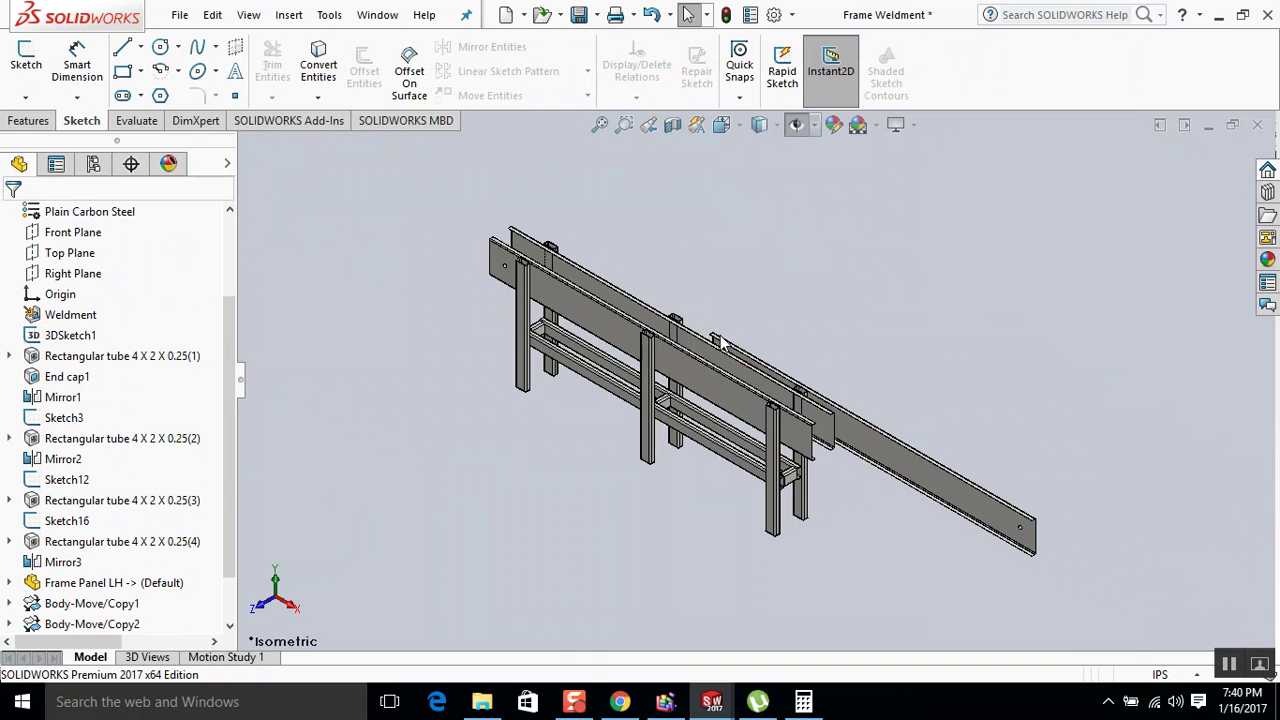
Delete the extra Frame Panel LH copy that extends past the end of the frame.
{"action": "left_click", "coordinate": [925, 487]}
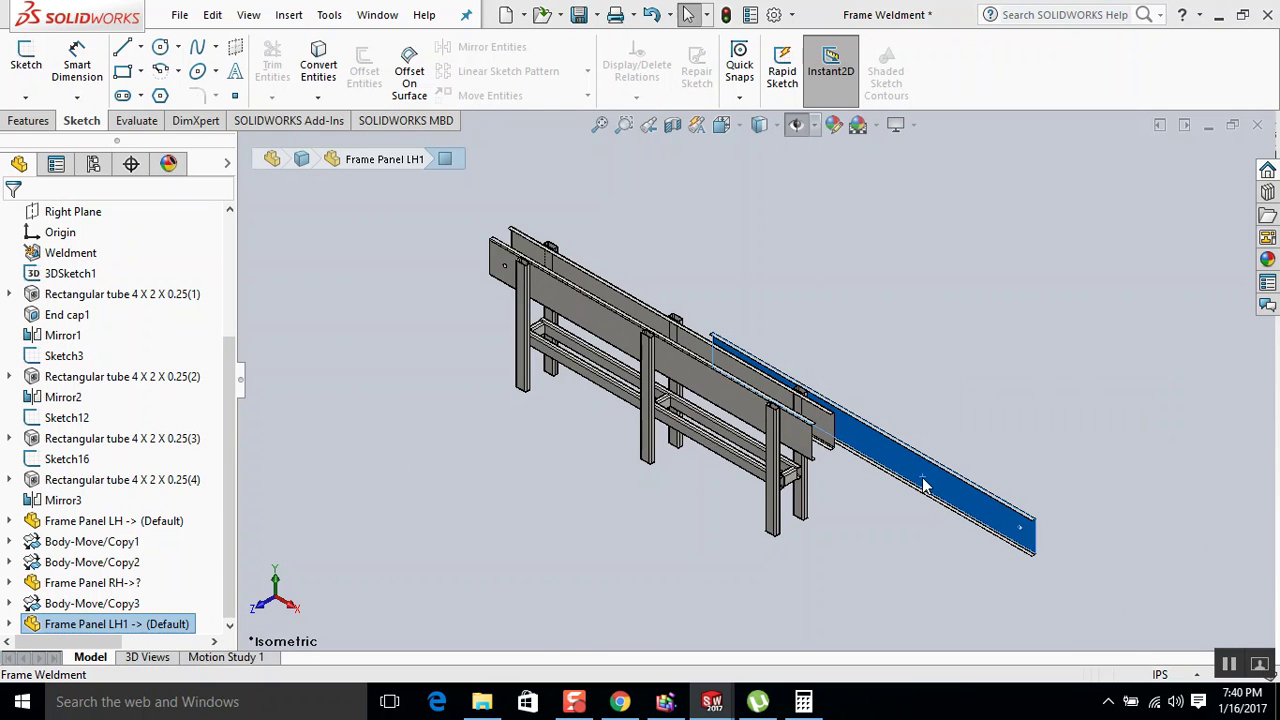
{"action": "key", "text": "Delete"}
{"action": "left_click", "coordinate": [777, 268]}
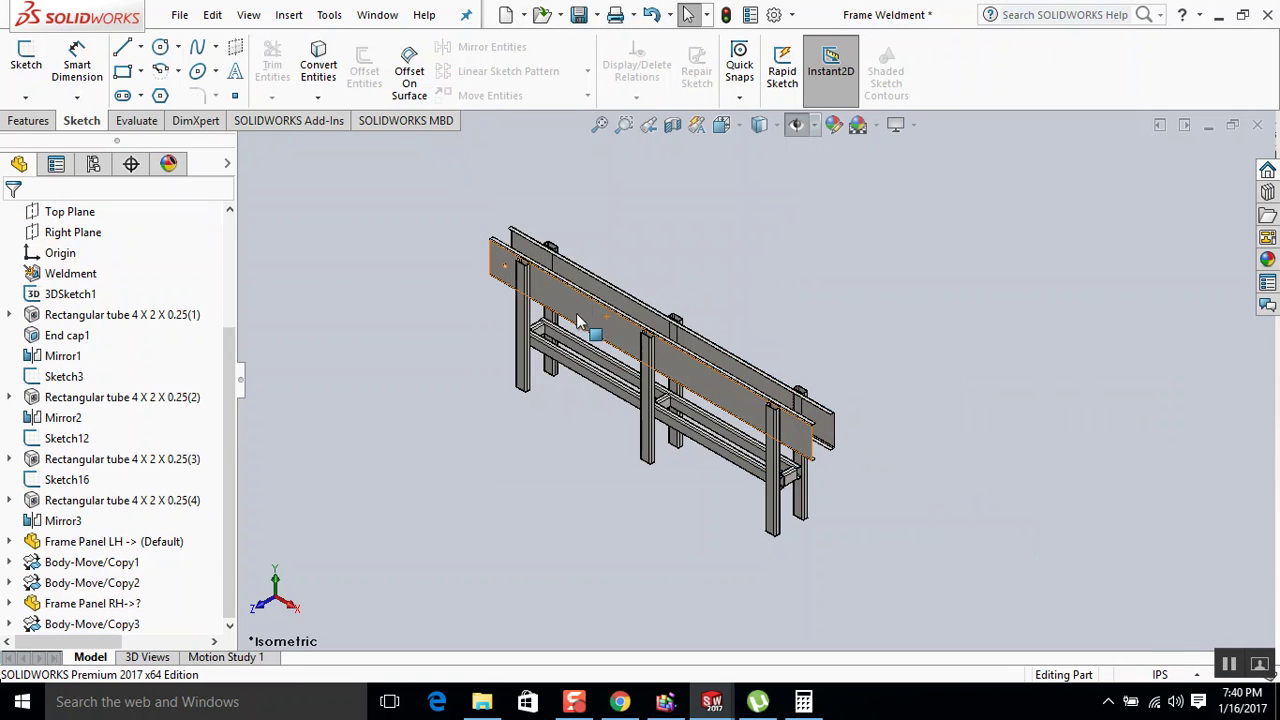
{"action": "scroll", "coordinate": [556, 283], "scroll_direction": "down", "scroll_amount": 3}
{"action": "scroll", "coordinate": [556, 283], "scroll_direction": "down", "scroll_amount": 4}
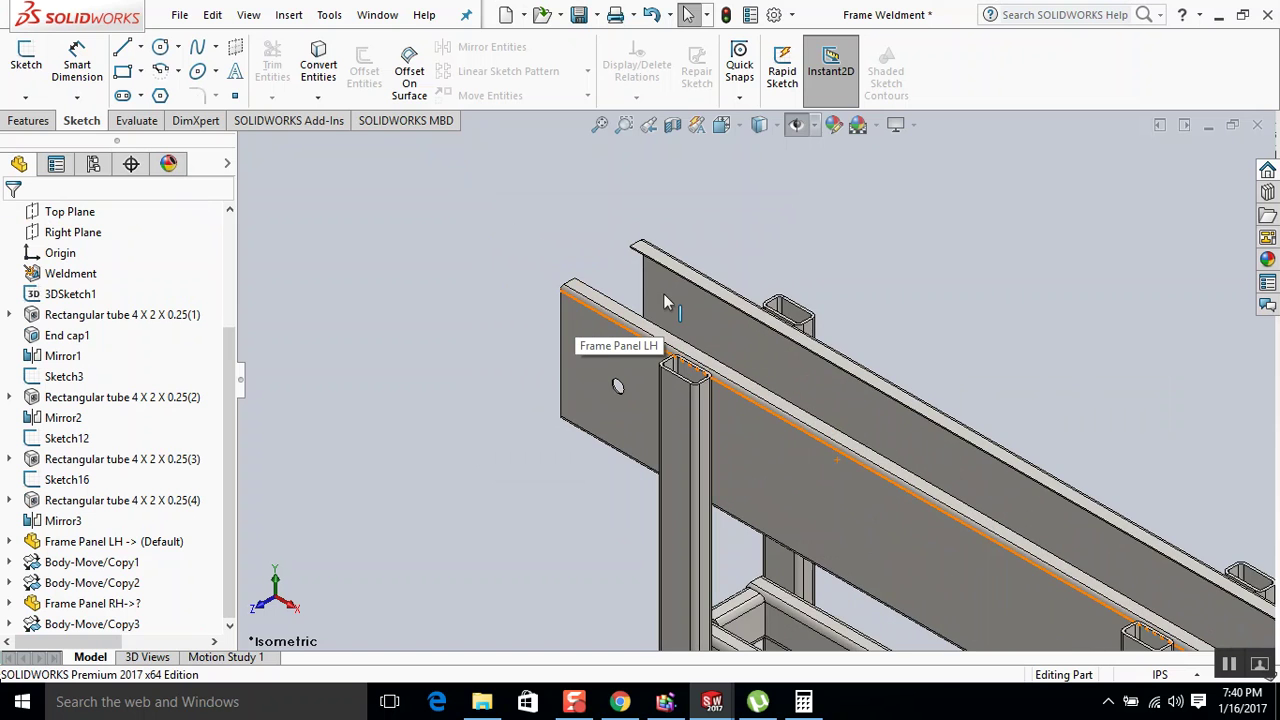
{"action": "left_click", "coordinate": [706, 318]}
{"action": "right_click", "coordinate": [706, 318]}
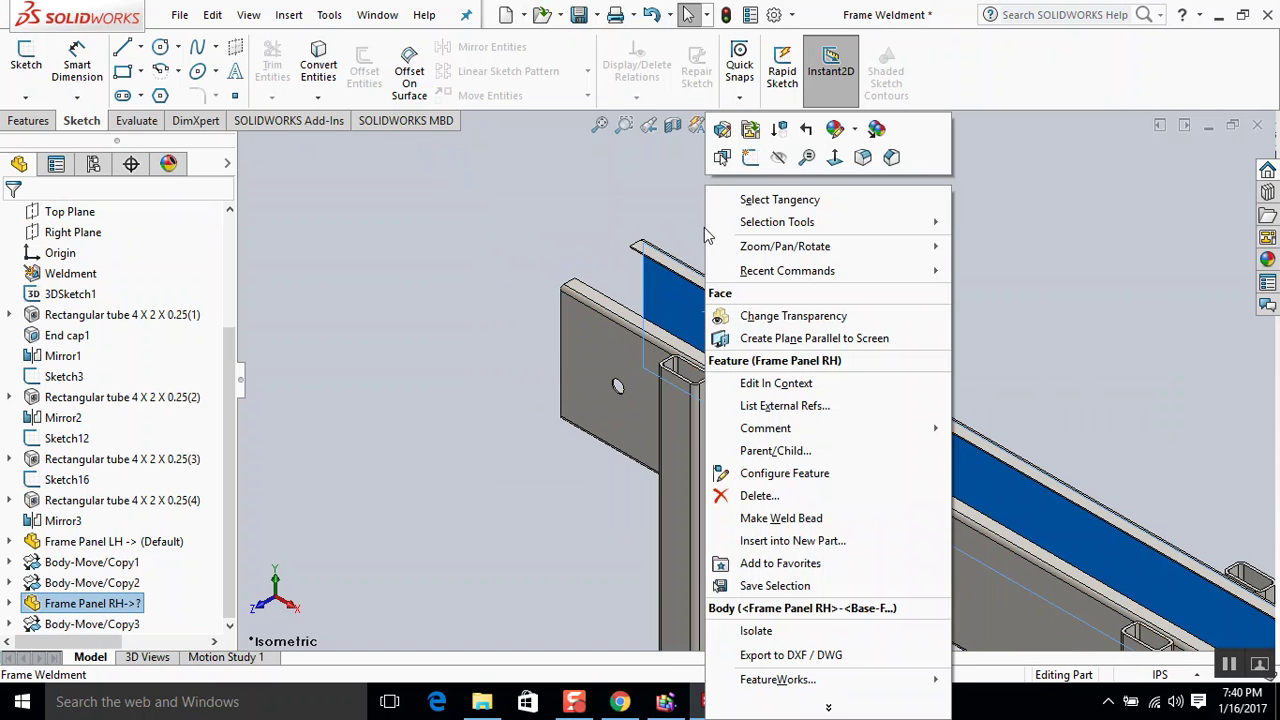
{"action": "left_click", "coordinate": [602, 197]}
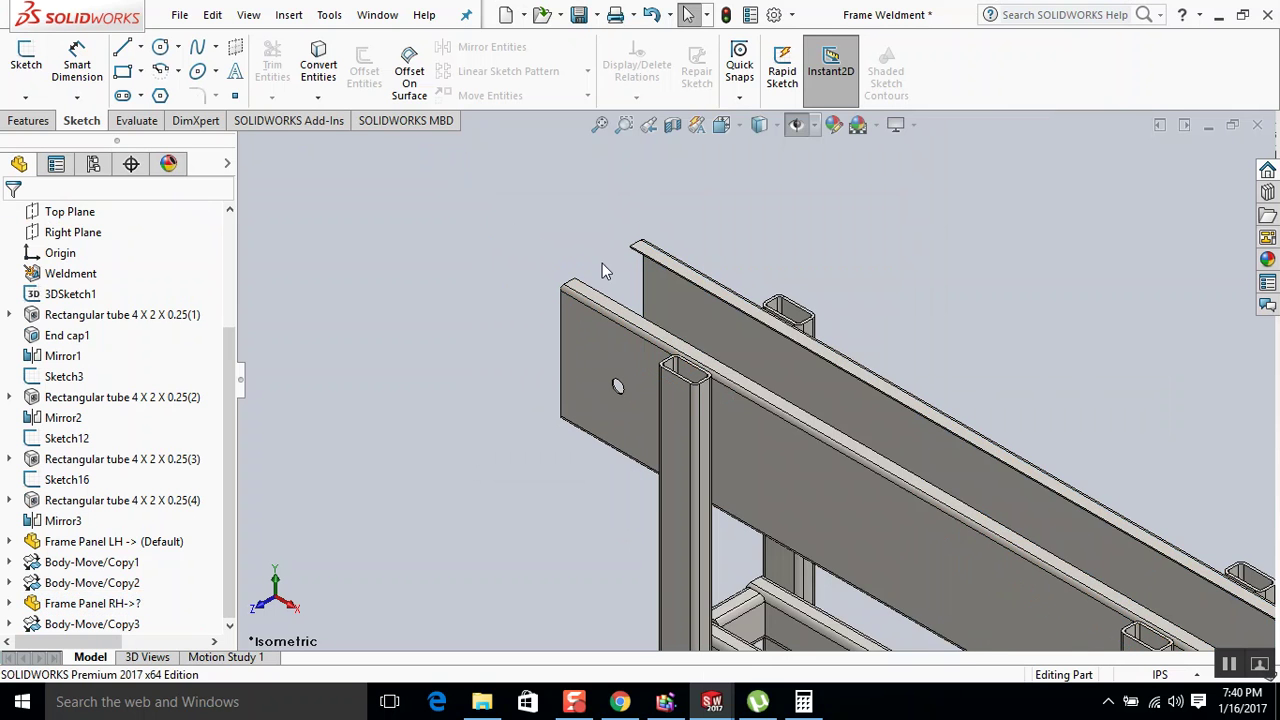
Fit the whole Frame Weldment in view, save it and close it to return to the Conveyor assembly.
{"action": "key", "text": "f"}
{"action": "key", "text": "ctrl+s"}
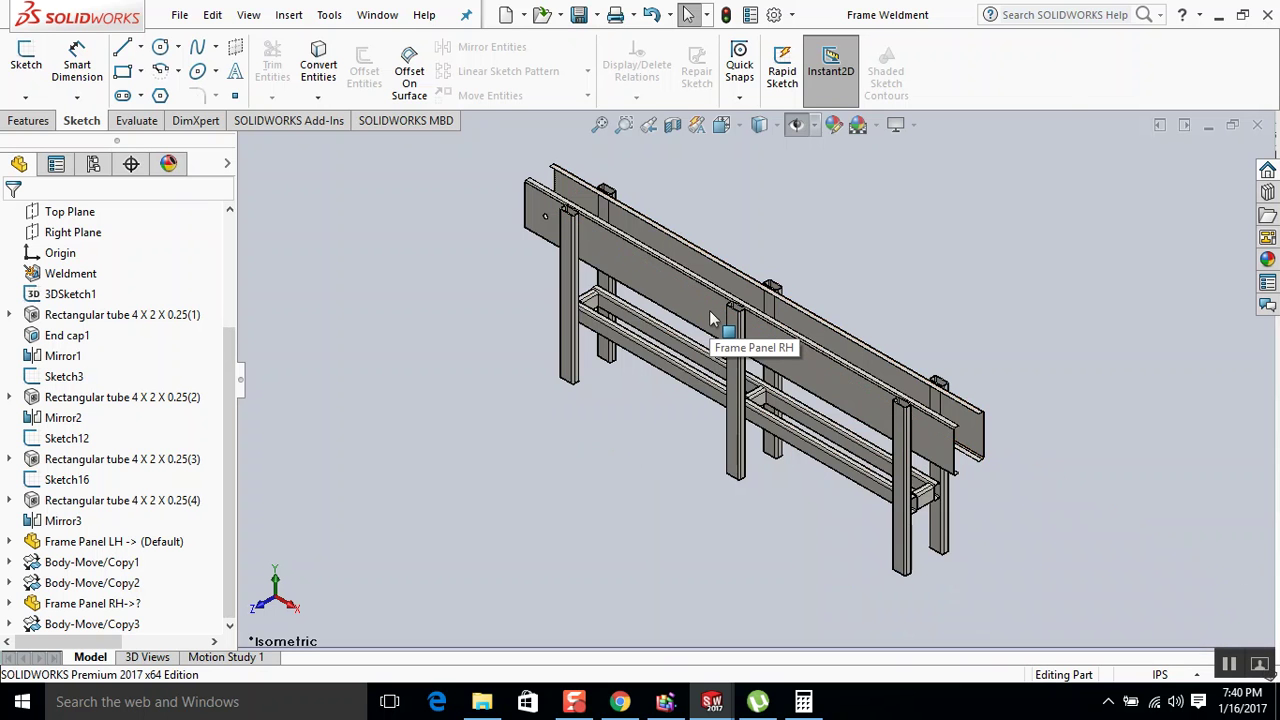
{"action": "left_click", "coordinate": [1255, 126]}
{"action": "left_click", "coordinate": [156, 106]}
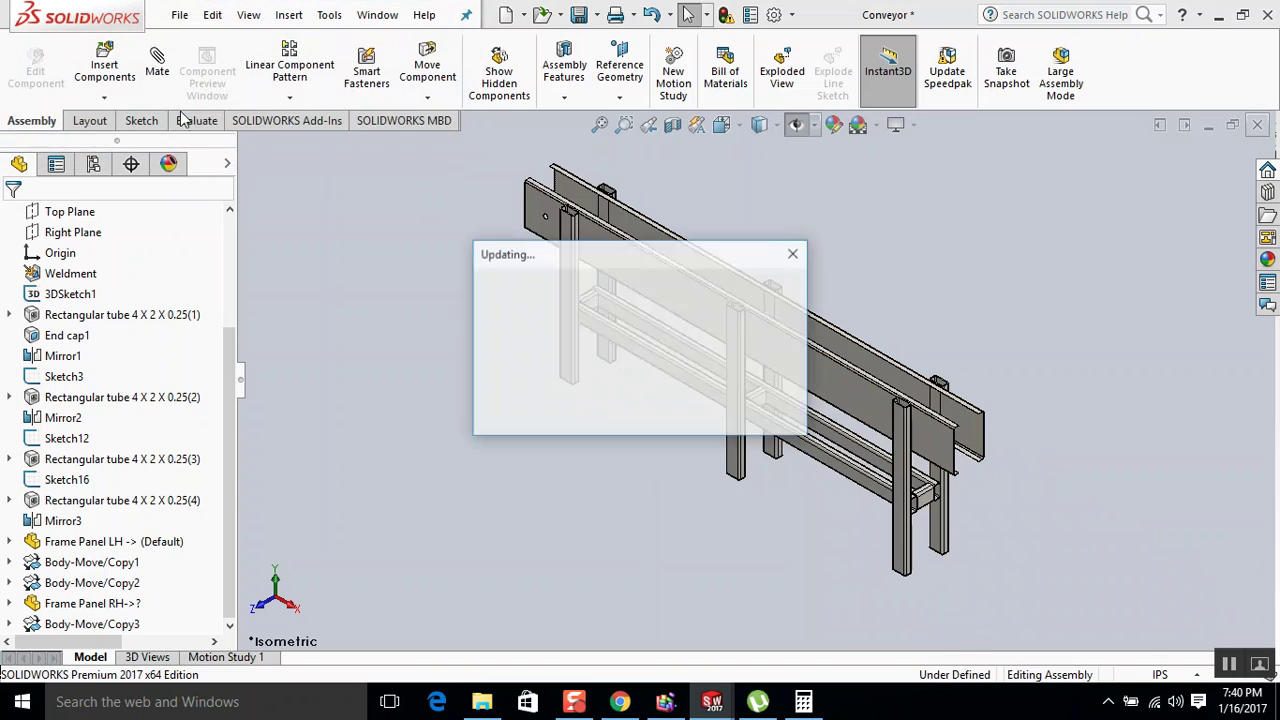
Expand the 6369K831 sprocket at the conveyor's end and check how its Right and Front planes are oriented.
{"action": "scroll", "coordinate": [449, 363], "scroll_direction": "down", "scroll_amount": 3}
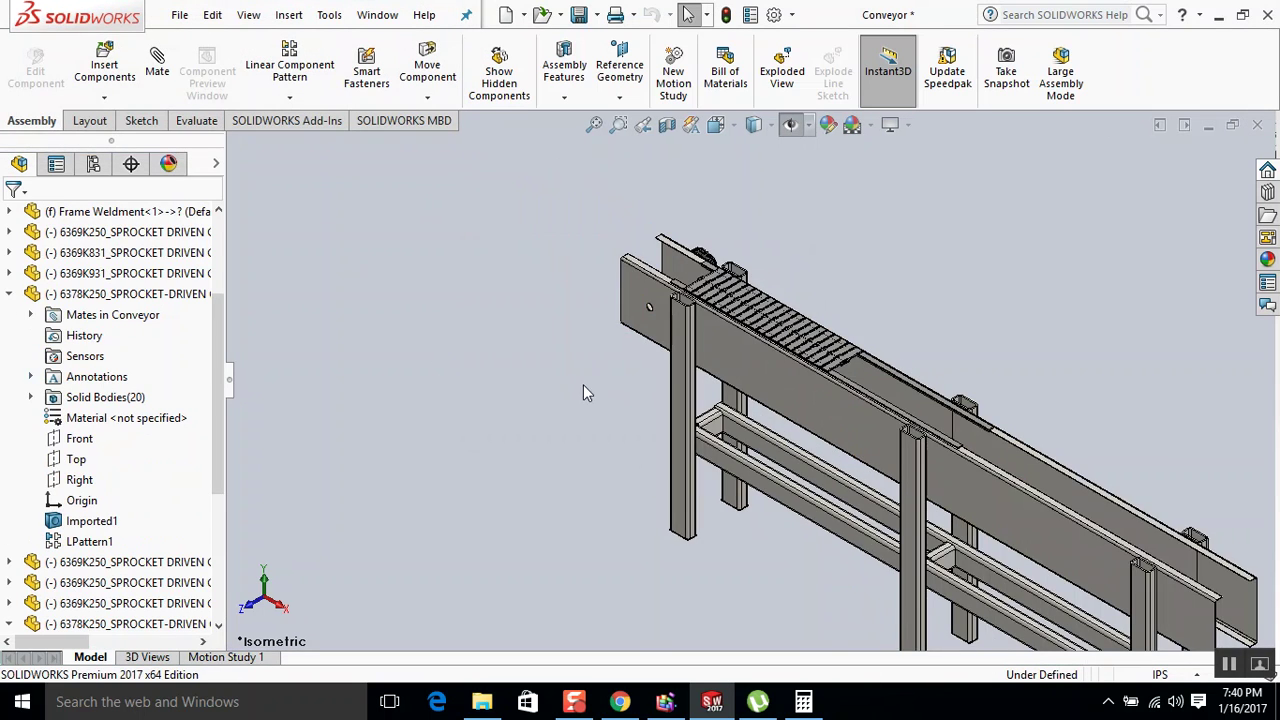
{"action": "scroll", "coordinate": [586, 388], "scroll_direction": "up", "scroll_amount": 3}
{"action": "scroll", "coordinate": [685, 333], "scroll_direction": "down", "scroll_amount": 3}
{"action": "middle_click_drag", "start_coordinate": [688, 324], "coordinate": [701, 324]}
{"action": "scroll", "coordinate": [692, 318], "scroll_direction": "down", "scroll_amount": 5}
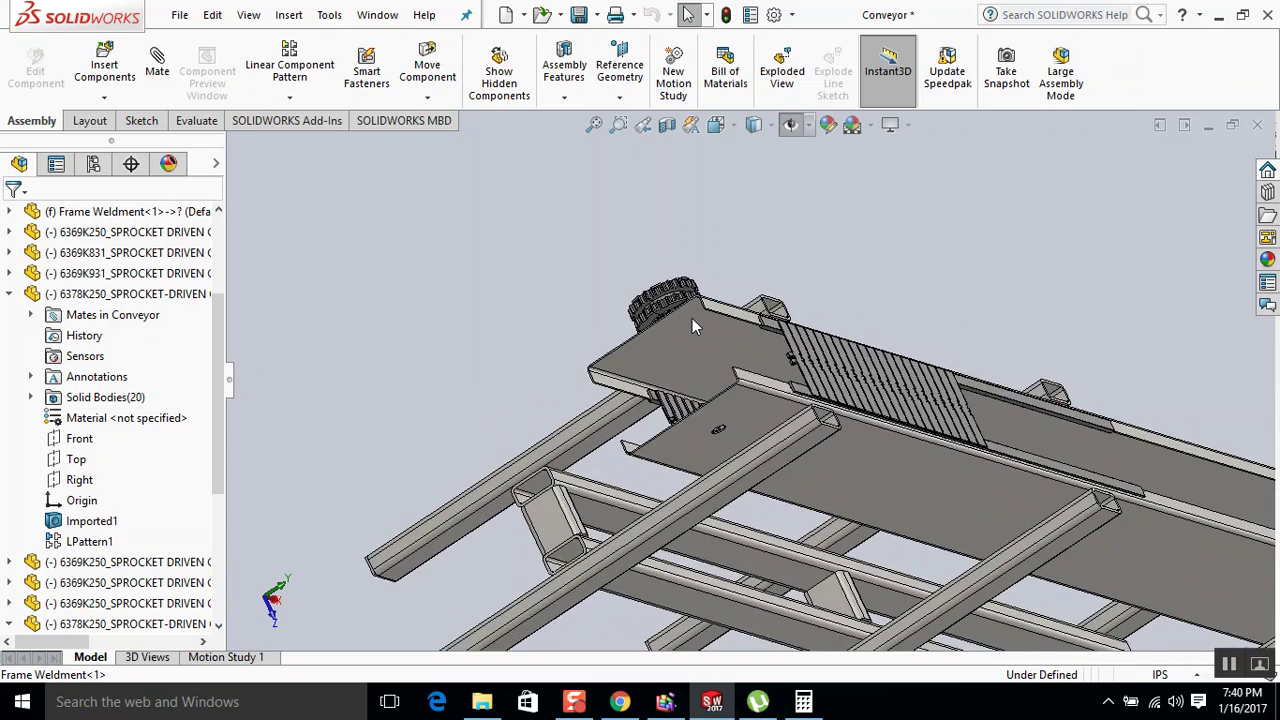
{"action": "left_click", "coordinate": [672, 298]}
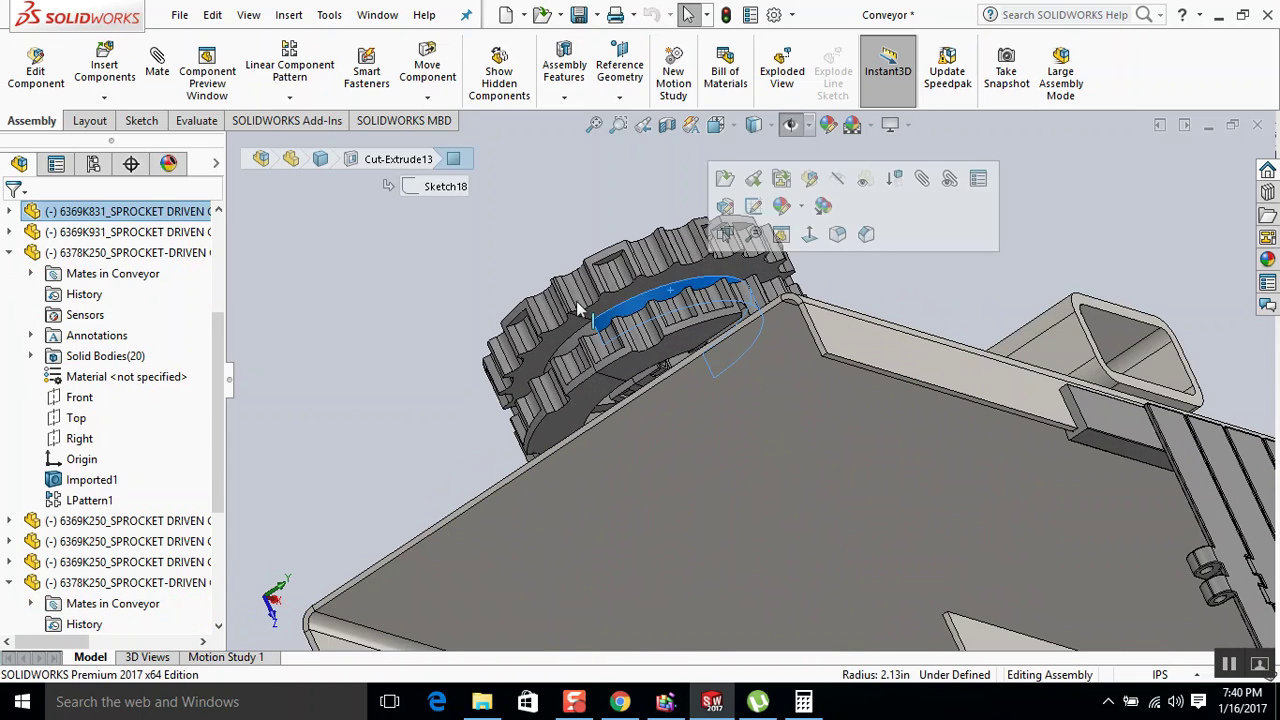
{"action": "left_click", "coordinate": [10, 212]}
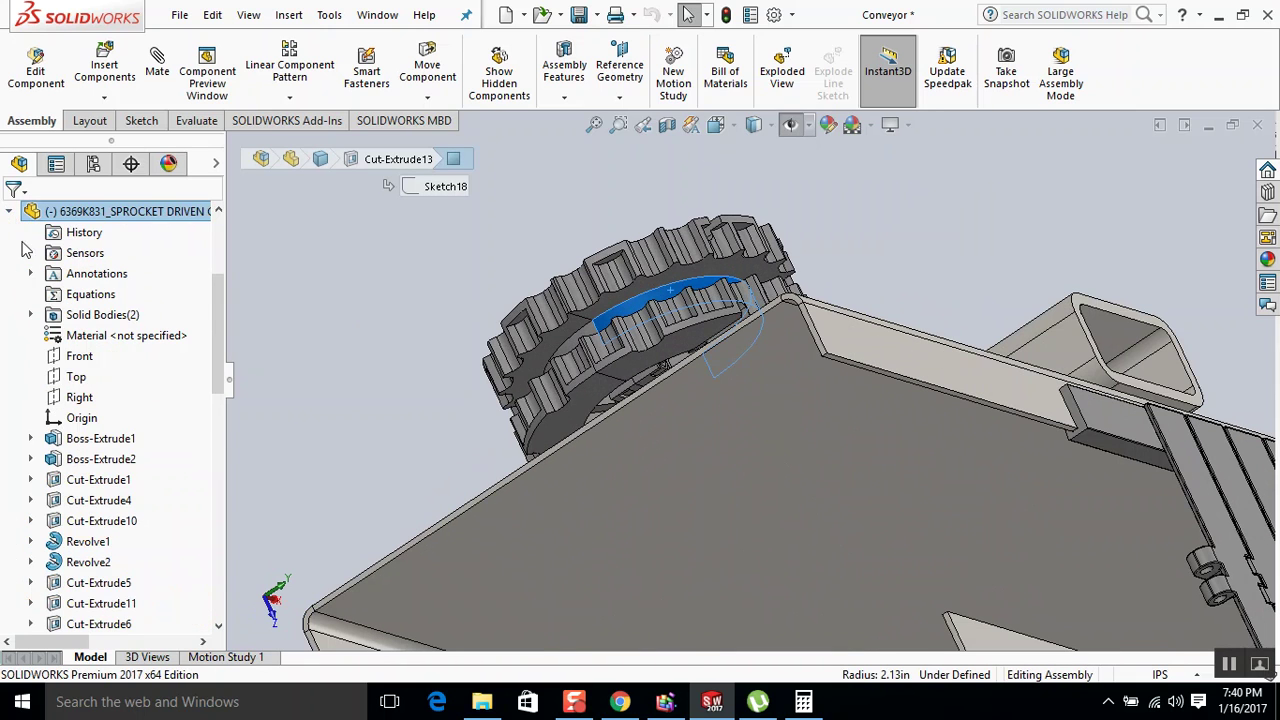
{"action": "left_click", "coordinate": [80, 397]}
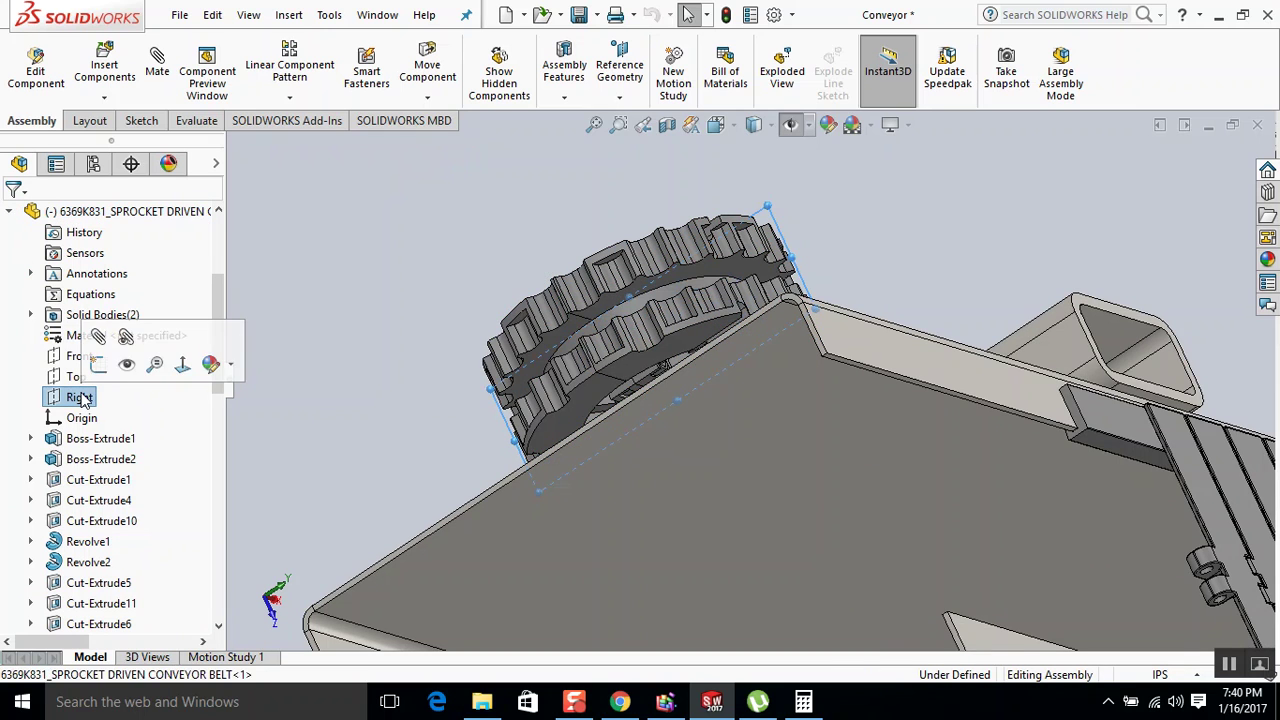
{"action": "middle_click_drag", "start_coordinate": [543, 286], "coordinate": [514, 337]}
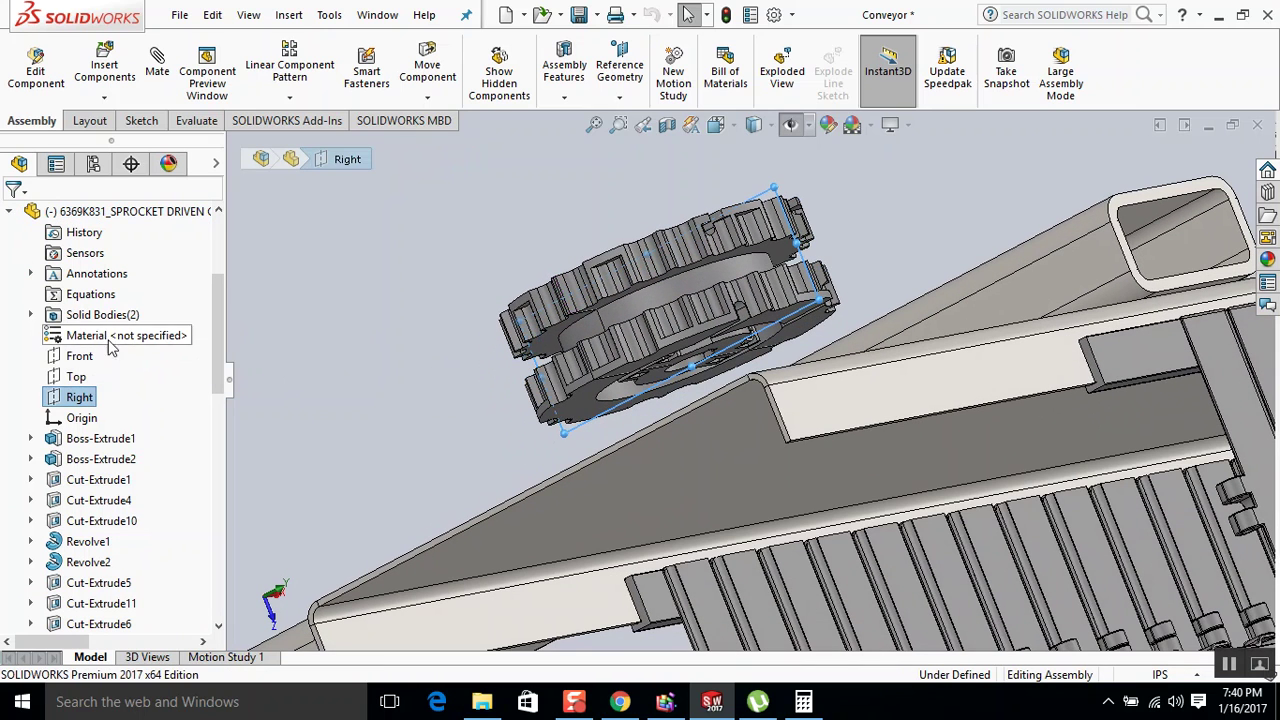
{"action": "left_click", "coordinate": [80, 356]}
Compare the Conveyor assembly's Right, Front and Top planes with the 6369K831 sprocket's Front plane.
{"action": "scroll", "coordinate": [93, 270], "scroll_direction": "up", "scroll_amount": 3}
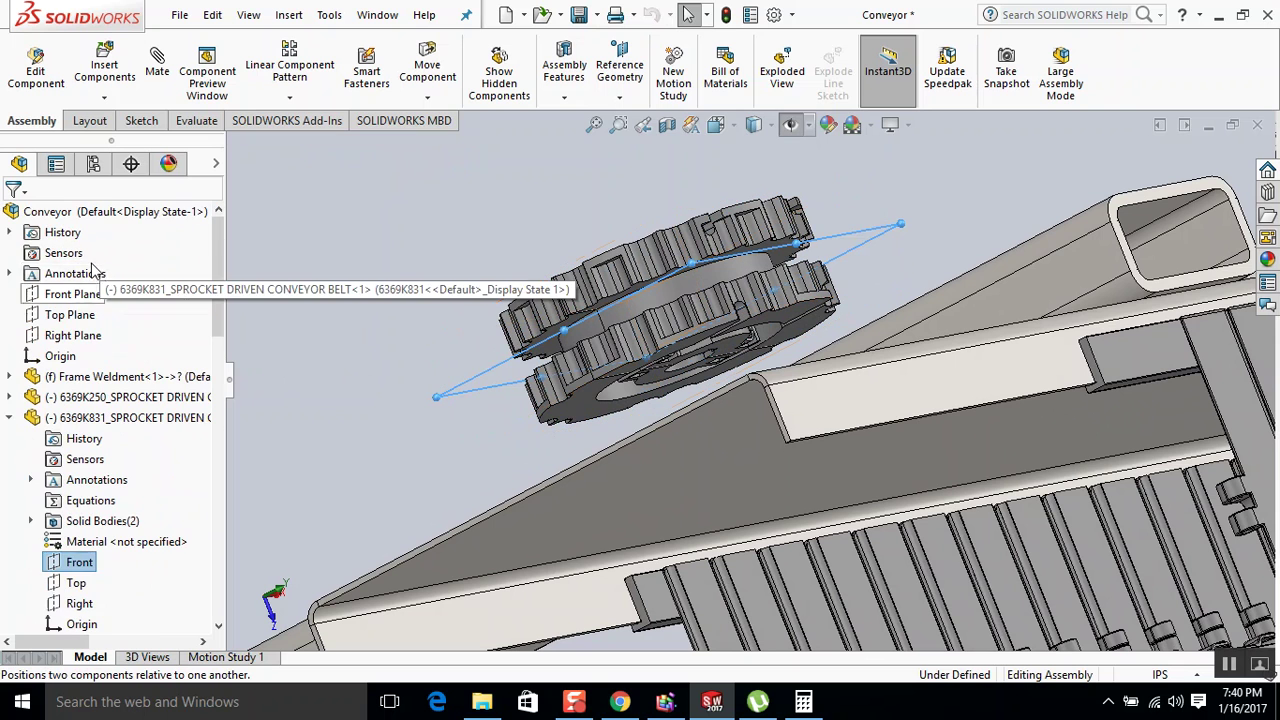
{"action": "left_click", "coordinate": [67, 335], "text": "ctrl"}
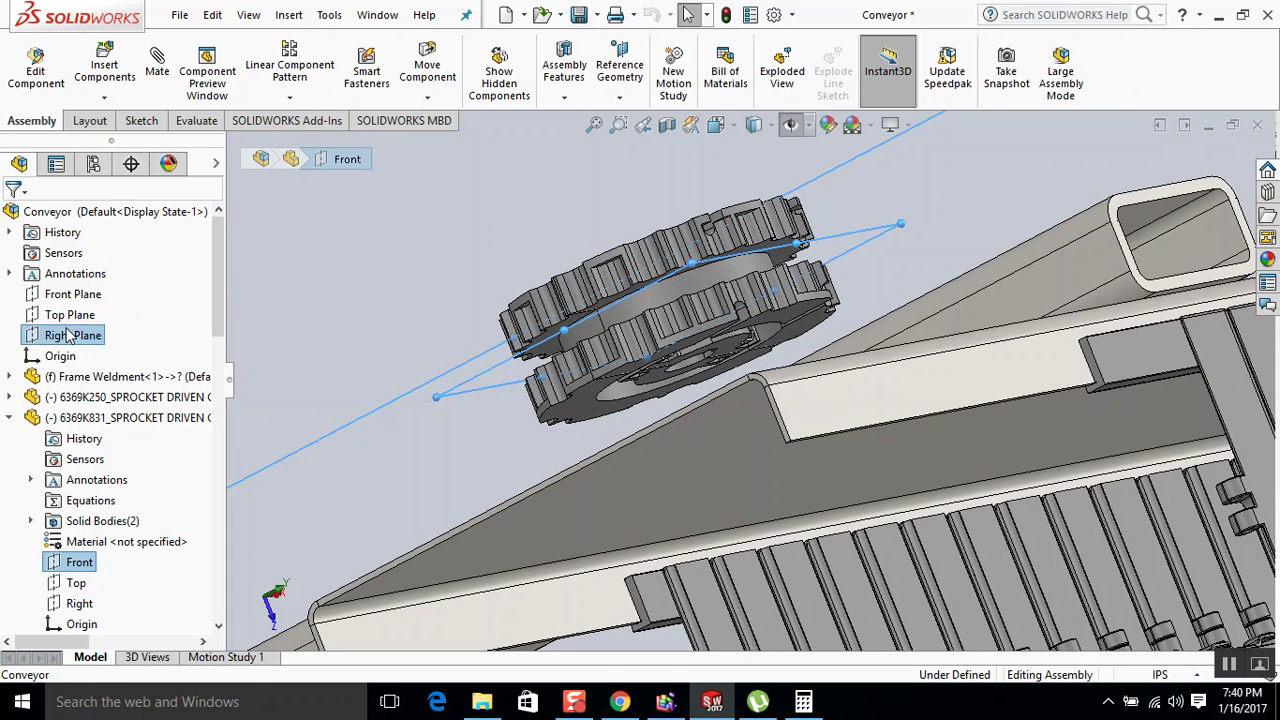
{"action": "scroll", "coordinate": [414, 241], "scroll_direction": "up", "scroll_amount": 2}
{"action": "scroll", "coordinate": [414, 241], "scroll_direction": "up", "scroll_amount": 4}
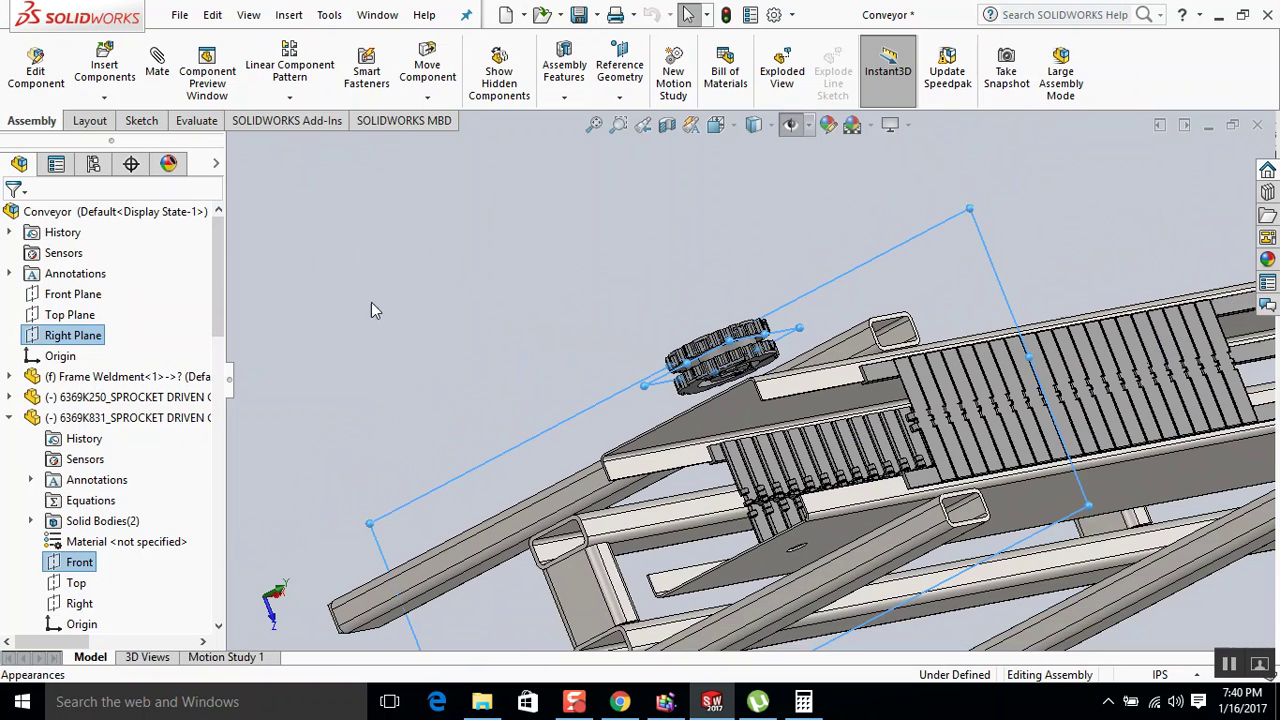
{"action": "left_click", "coordinate": [80, 338]}
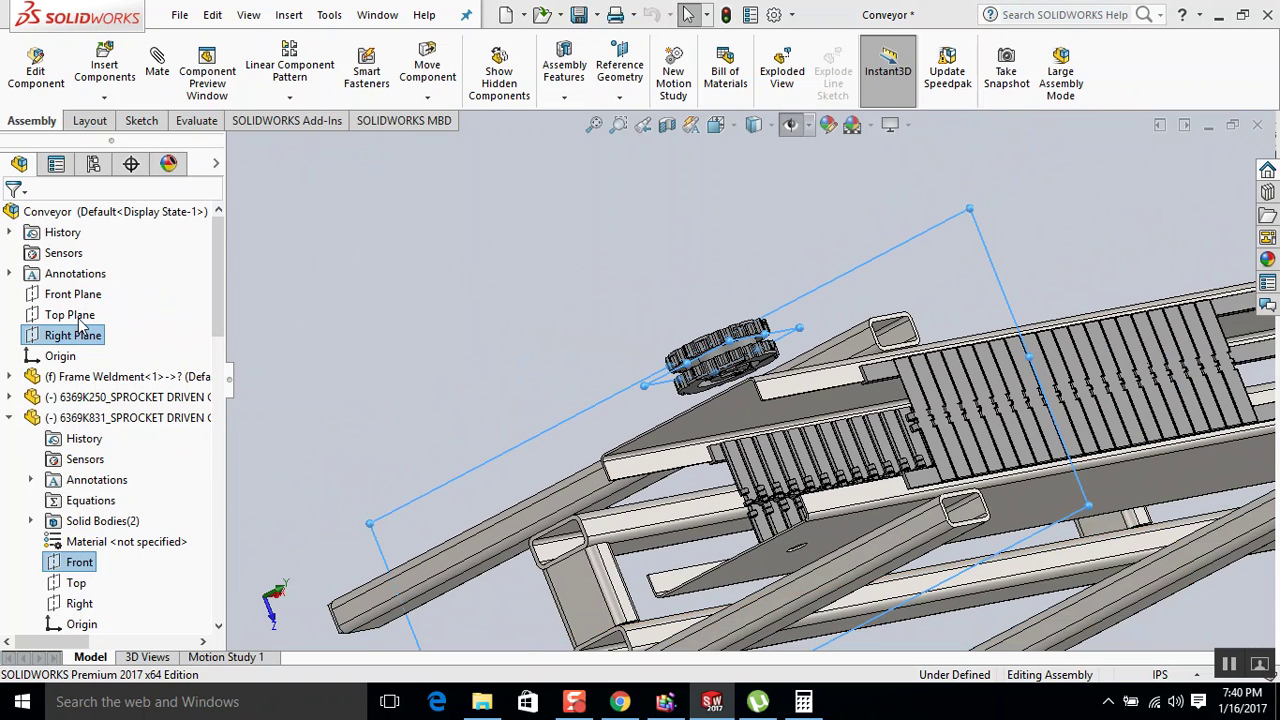
{"action": "left_click", "coordinate": [80, 564]}
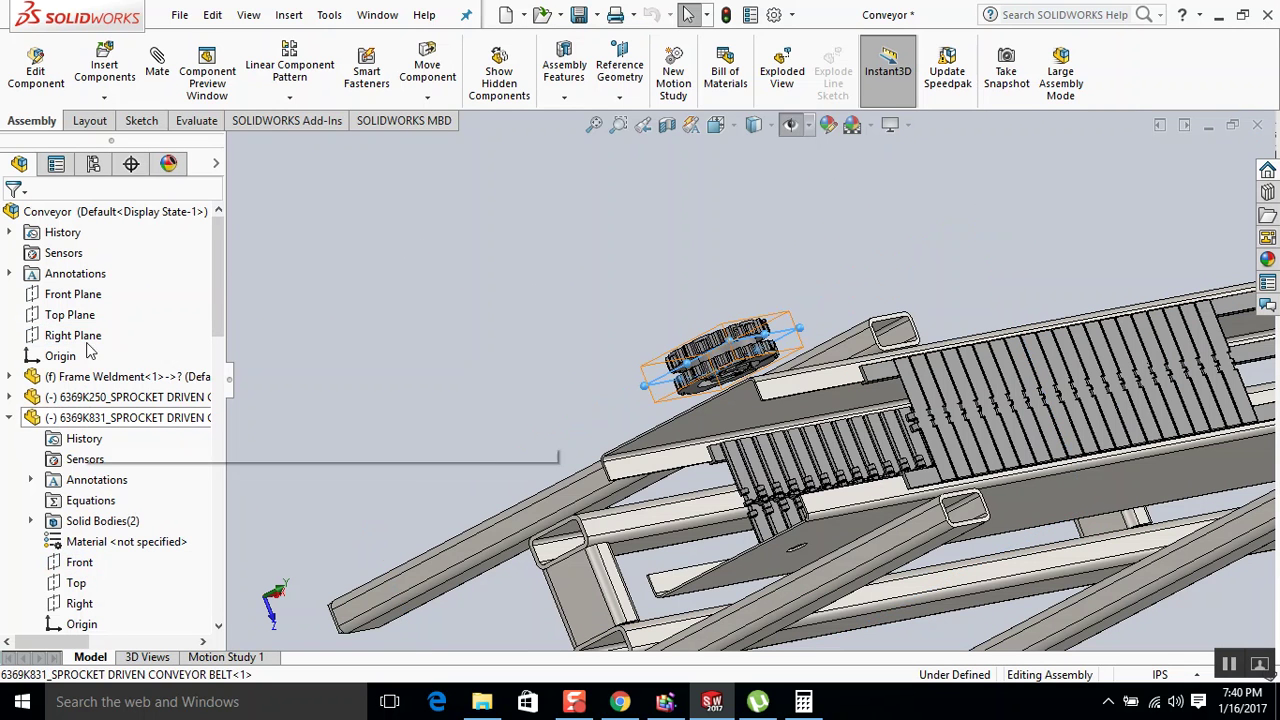
{"action": "left_click", "coordinate": [72, 295]}
{"action": "left_click", "coordinate": [72, 316]}
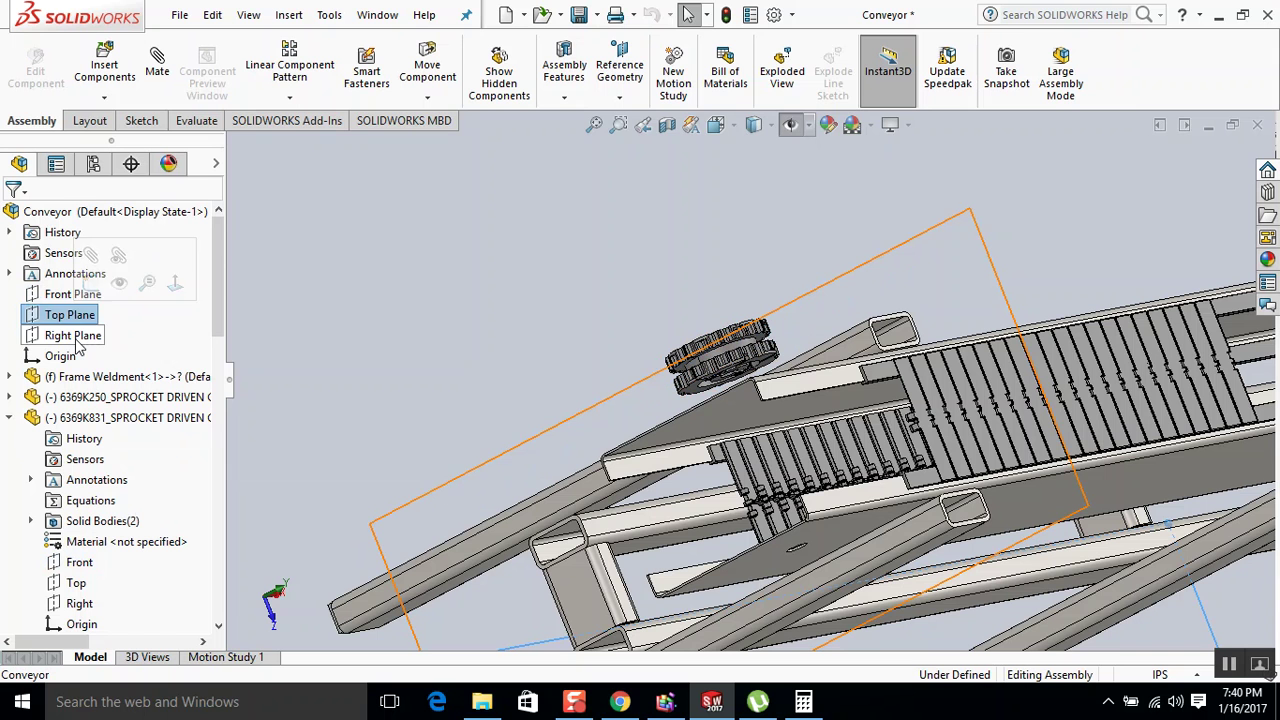
{"action": "left_click", "coordinate": [76, 337]}
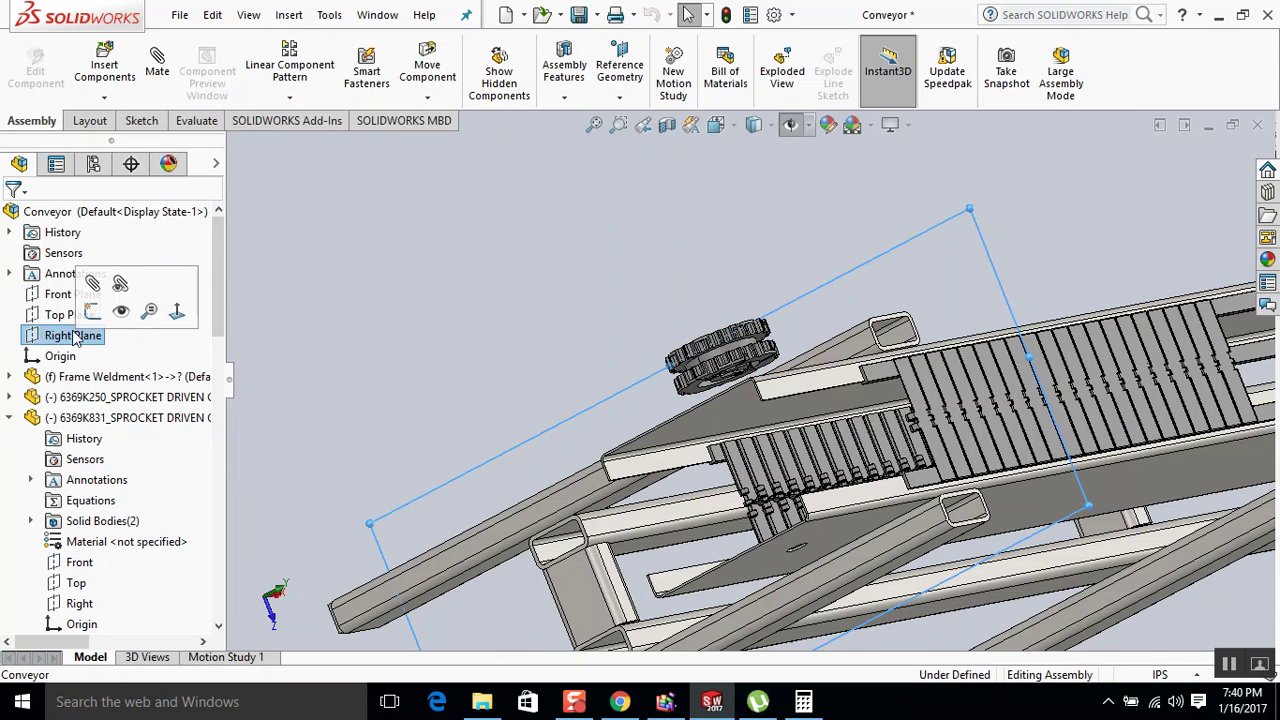
{"action": "left_click", "coordinate": [66, 294]}
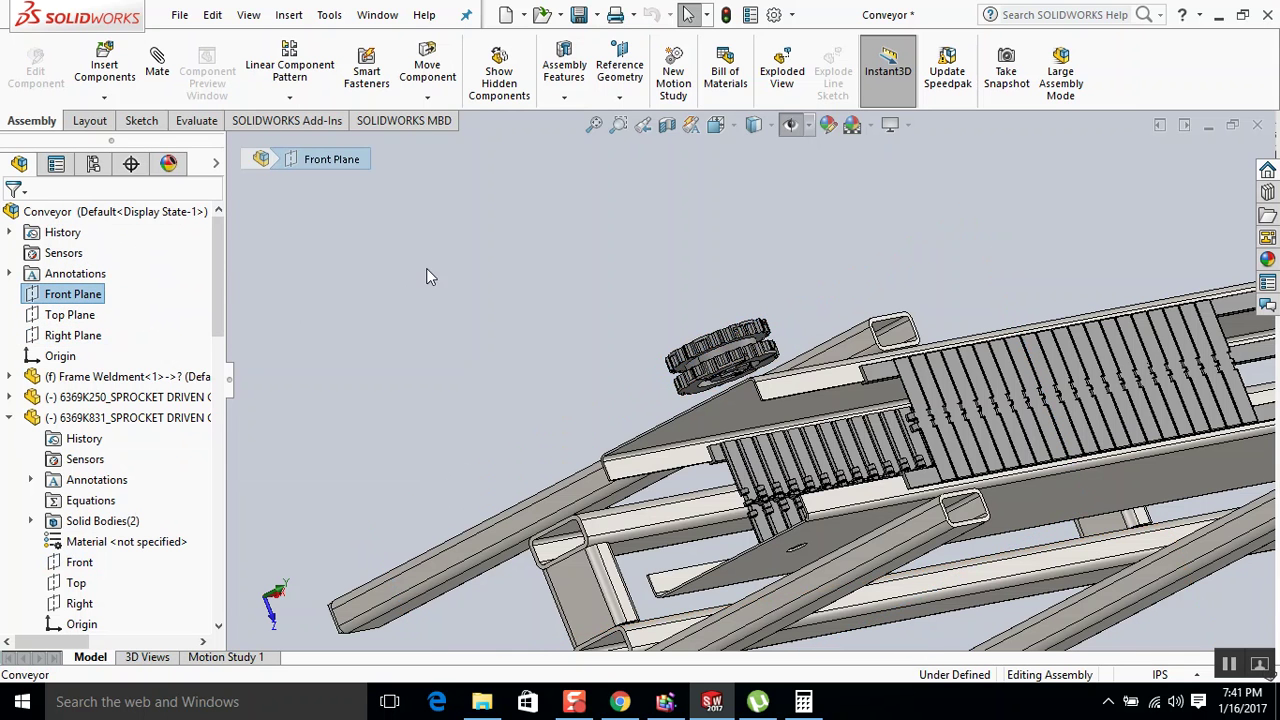
Expand Frame Weldment, check its Right, Top and Front planes against the sprocket's Front plane, and exit the stray assembly sketch.
{"action": "scroll", "coordinate": [586, 277], "scroll_direction": "up", "scroll_amount": 8}
{"action": "middle_click_drag", "start_coordinate": [760, 320], "coordinate": [712, 286]}
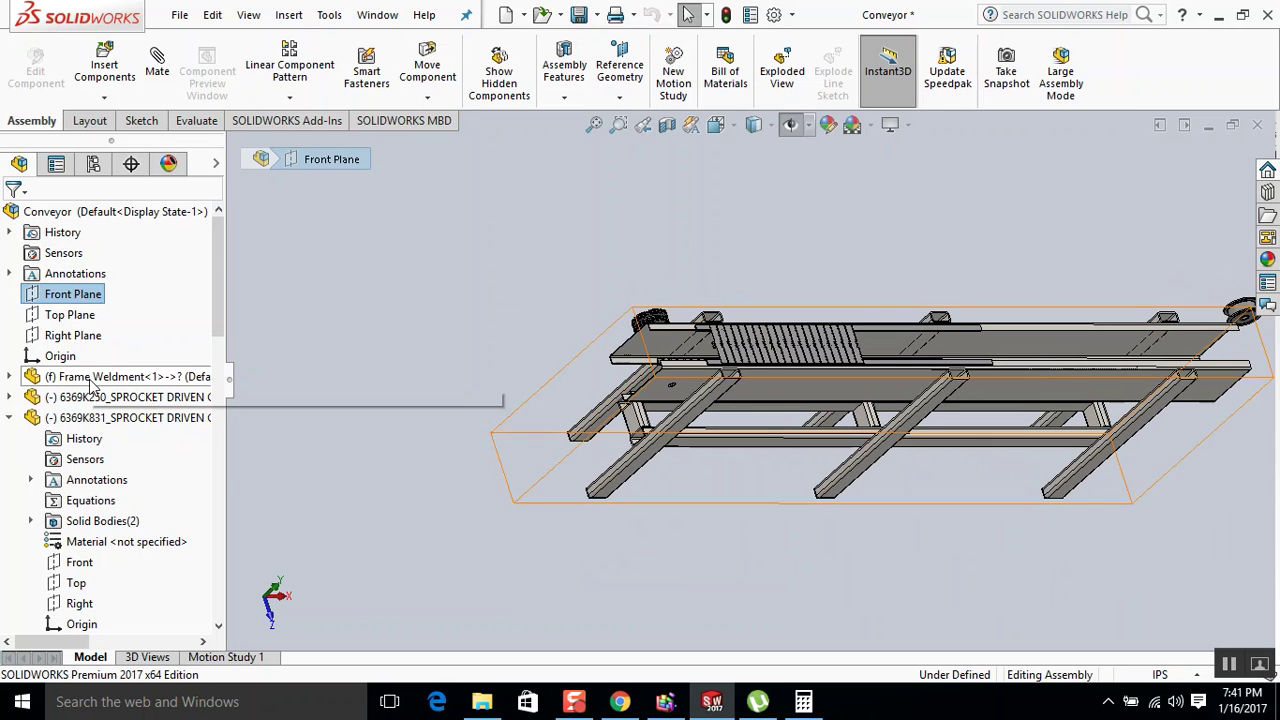
{"action": "left_click", "coordinate": [9, 376]}
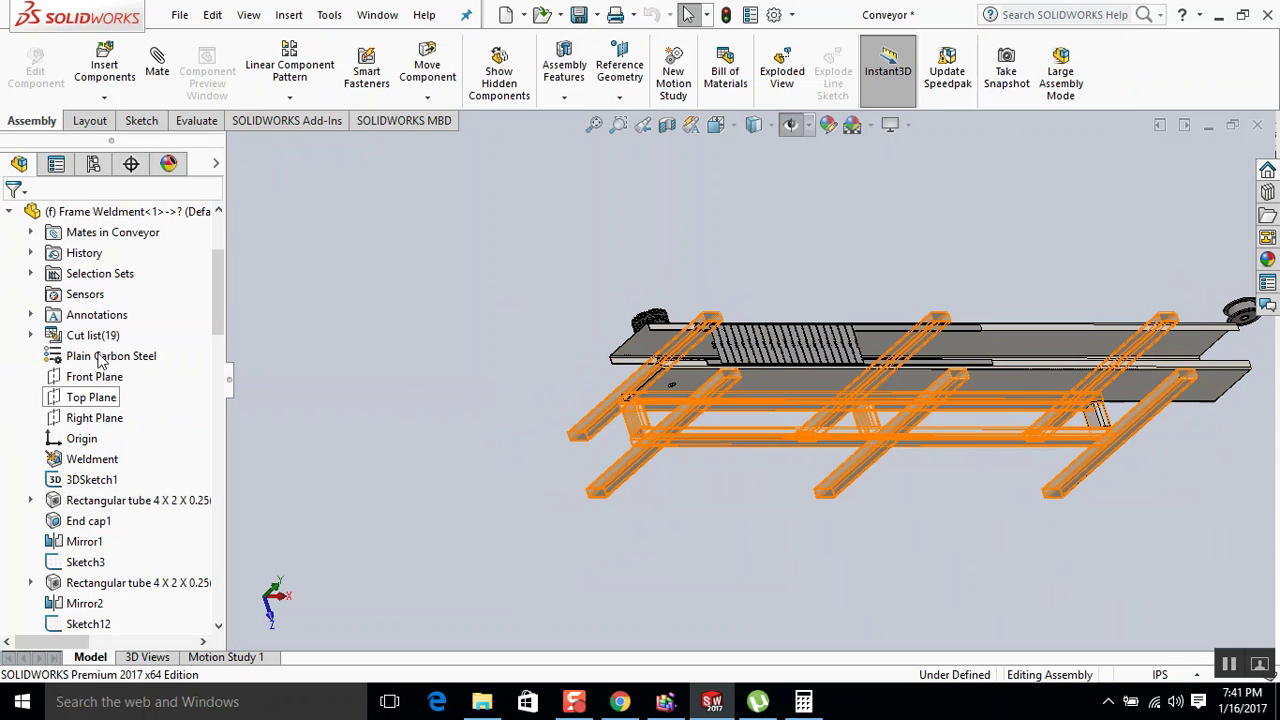
{"action": "left_click", "coordinate": [95, 417]}
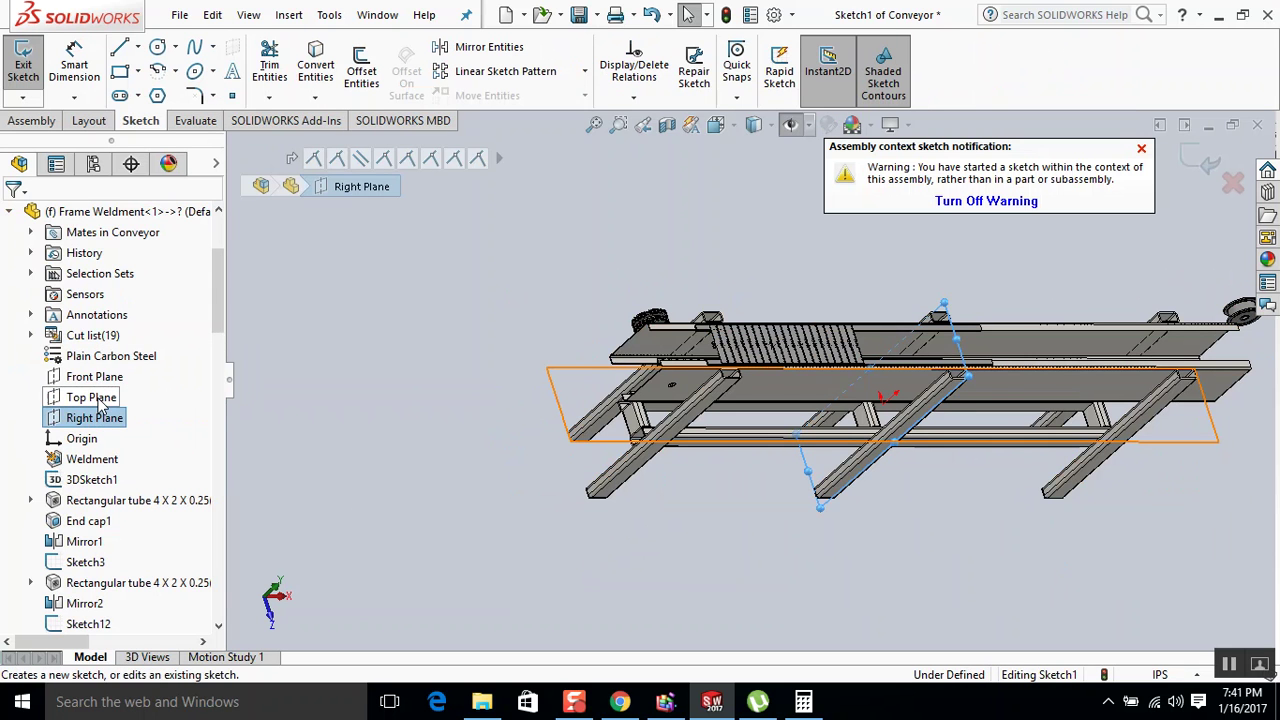
{"action": "left_click", "coordinate": [92, 397]}
{"action": "left_click", "coordinate": [85, 376]}
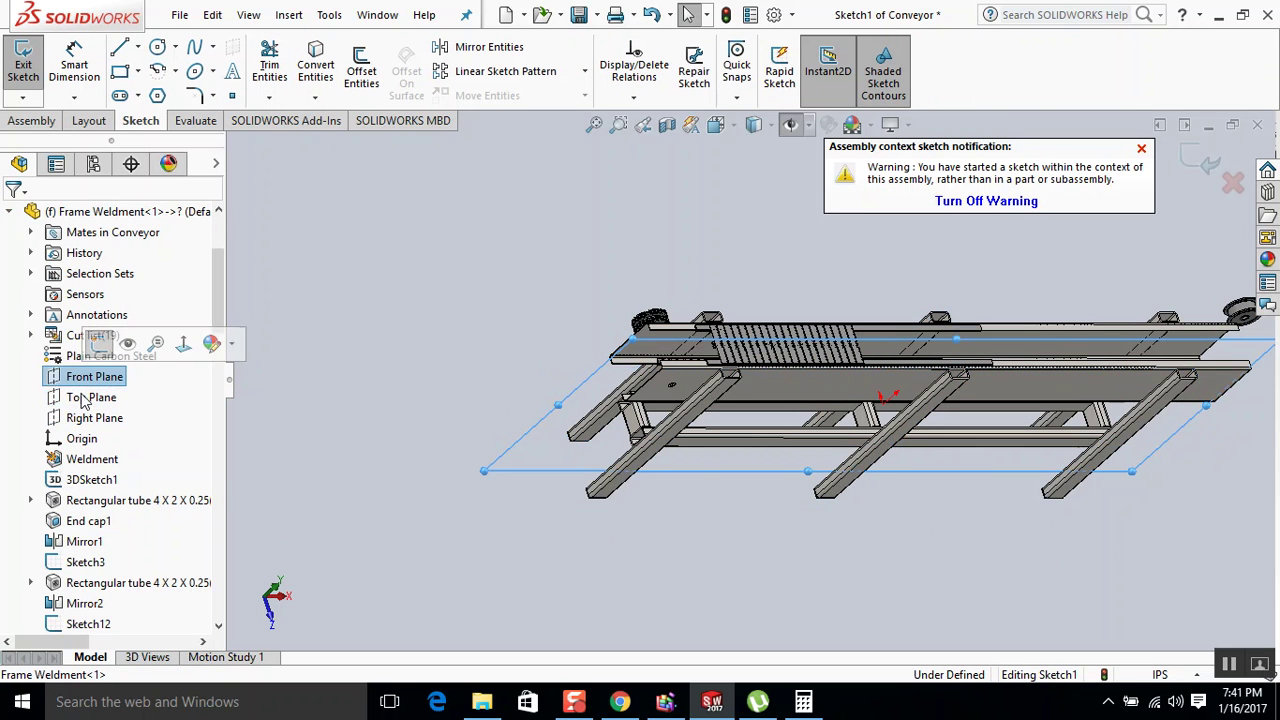
{"action": "scroll", "coordinate": [74, 465], "scroll_direction": "down", "scroll_amount": 3}
{"action": "scroll", "coordinate": [76, 464], "scroll_direction": "down", "scroll_amount": 6}
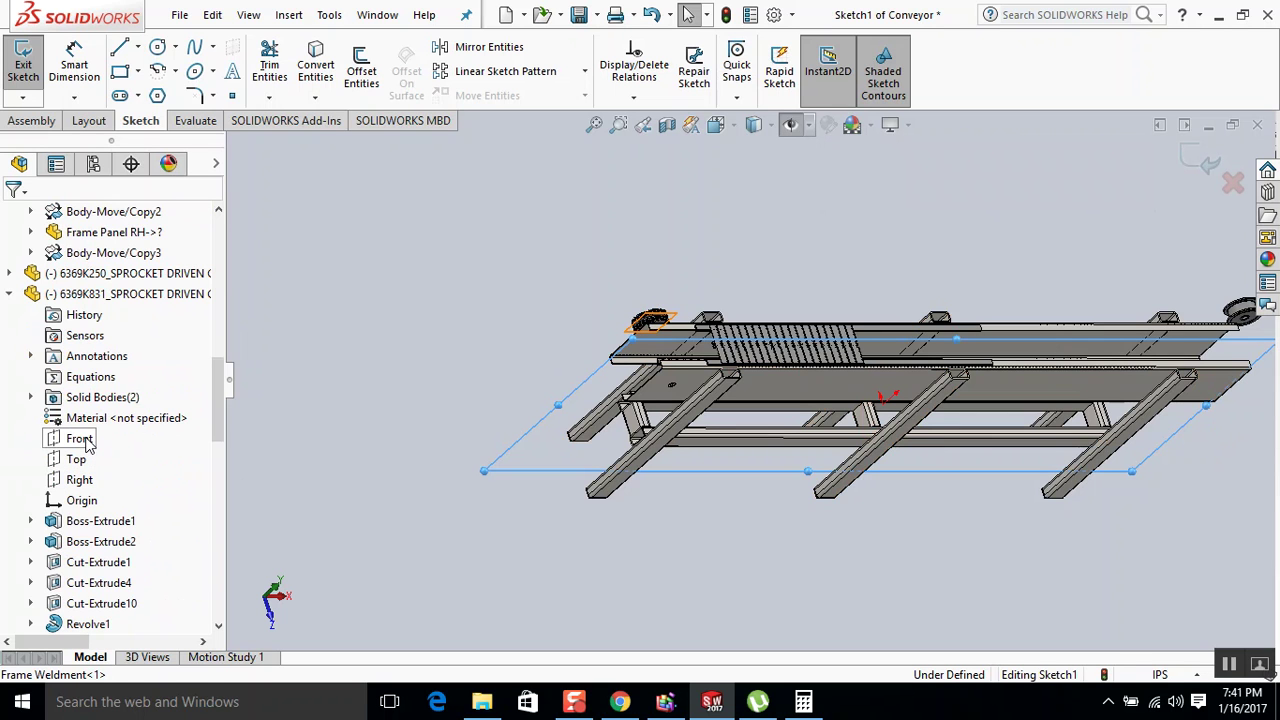
{"action": "left_click", "coordinate": [85, 442]}
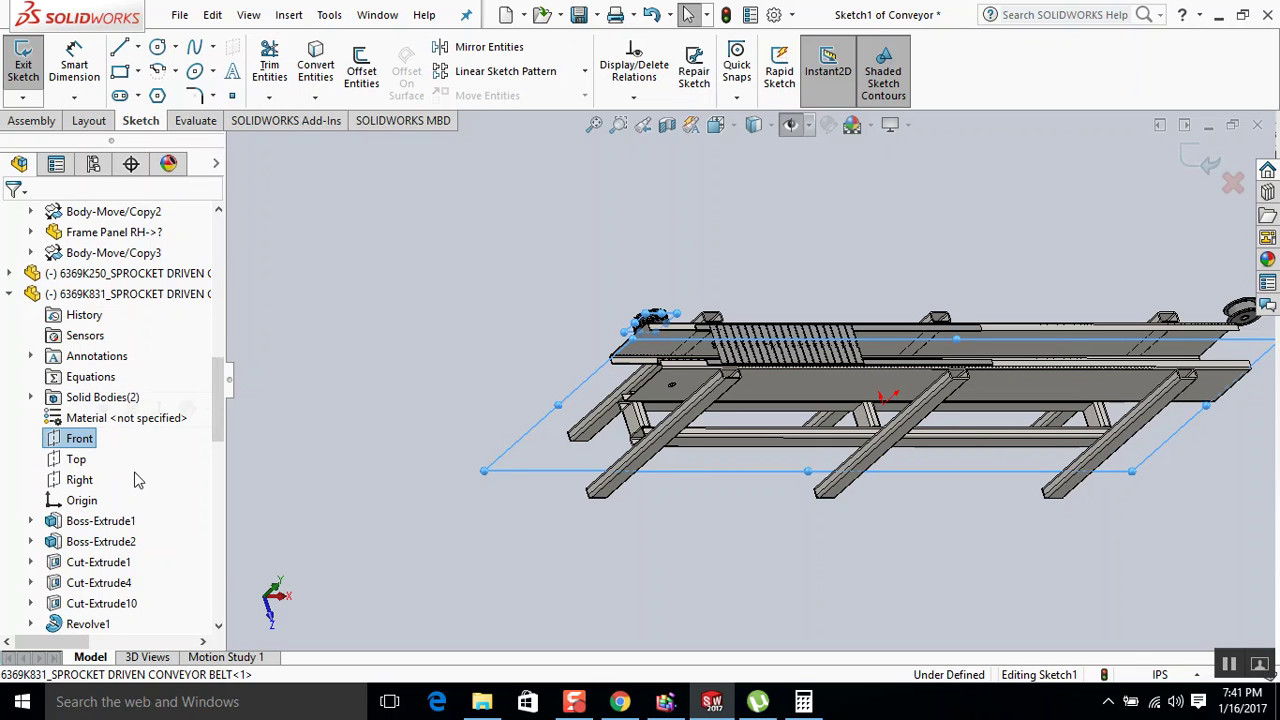
{"action": "left_click", "coordinate": [1207, 162]}
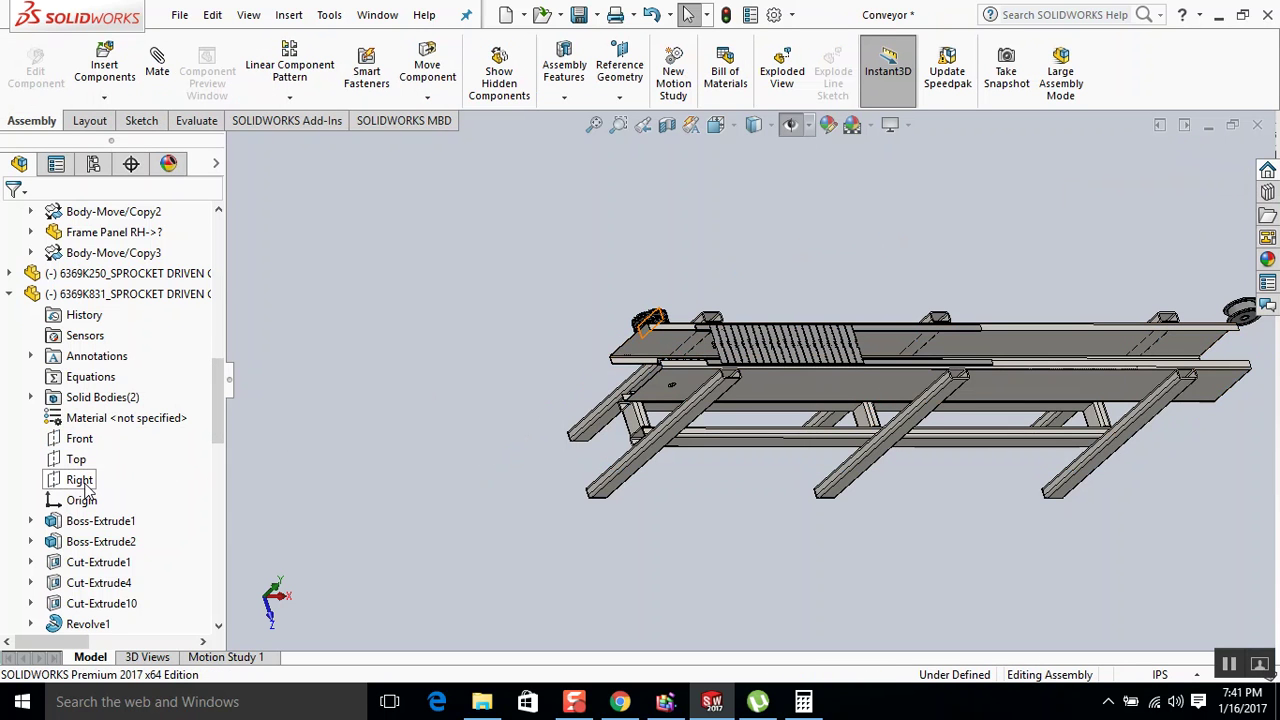
Add a Coincident mate between the 6369K831 sprocket's Front plane and the Frame Weldment's Front Plane.
{"action": "left_click", "coordinate": [80, 439]}
{"action": "scroll", "coordinate": [110, 316], "scroll_direction": "up", "scroll_amount": 7}
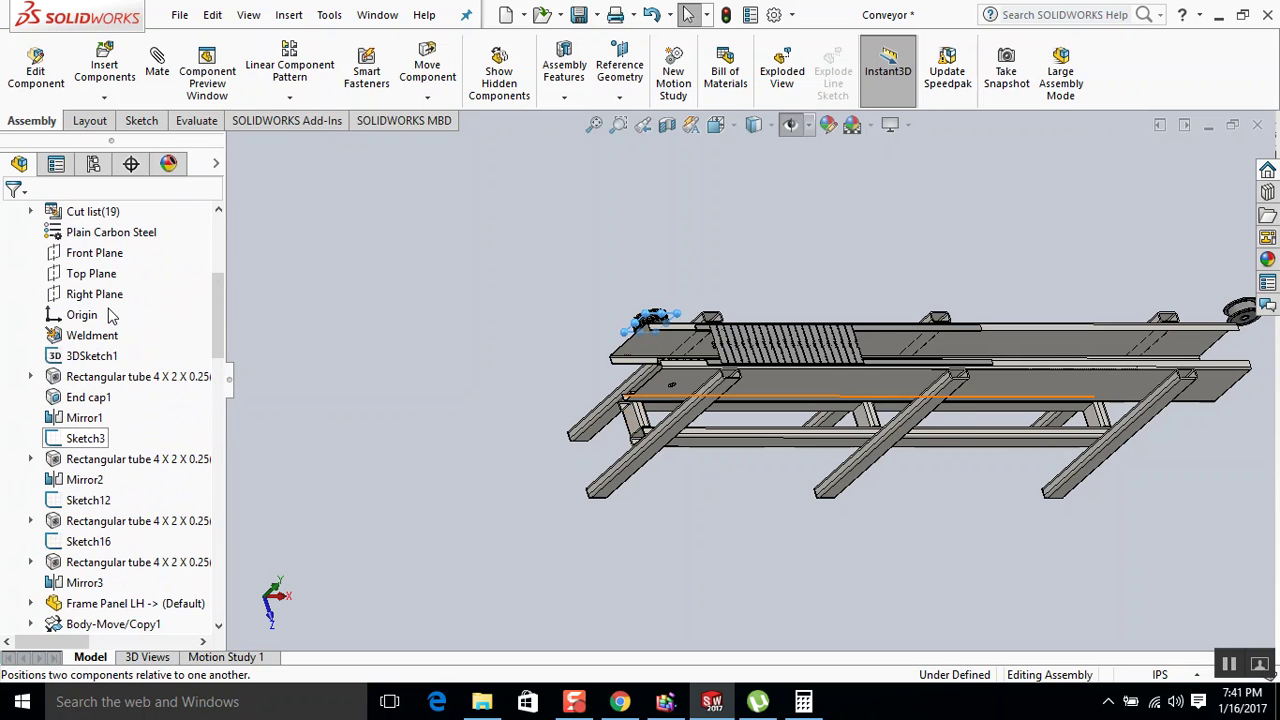
{"action": "scroll", "coordinate": [112, 316], "scroll_direction": "up", "scroll_amount": 3}
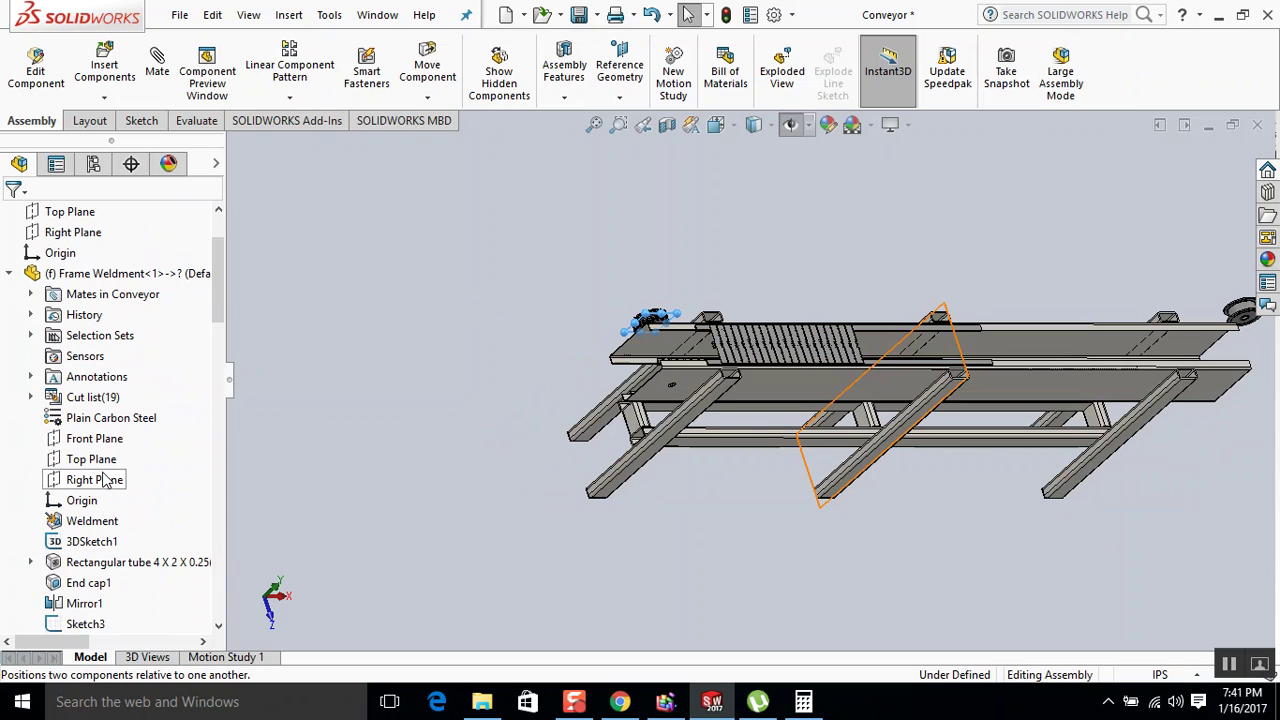
{"action": "left_click", "coordinate": [108, 443]}
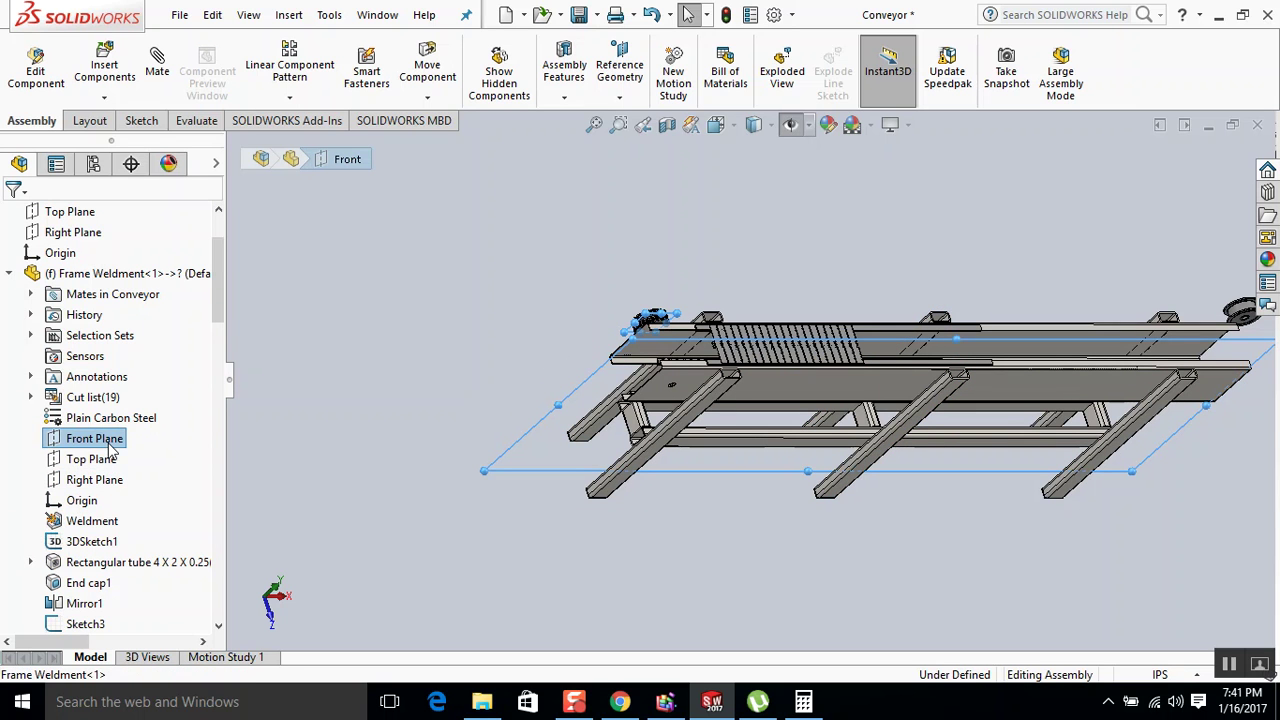
{"action": "key", "text": "m"}
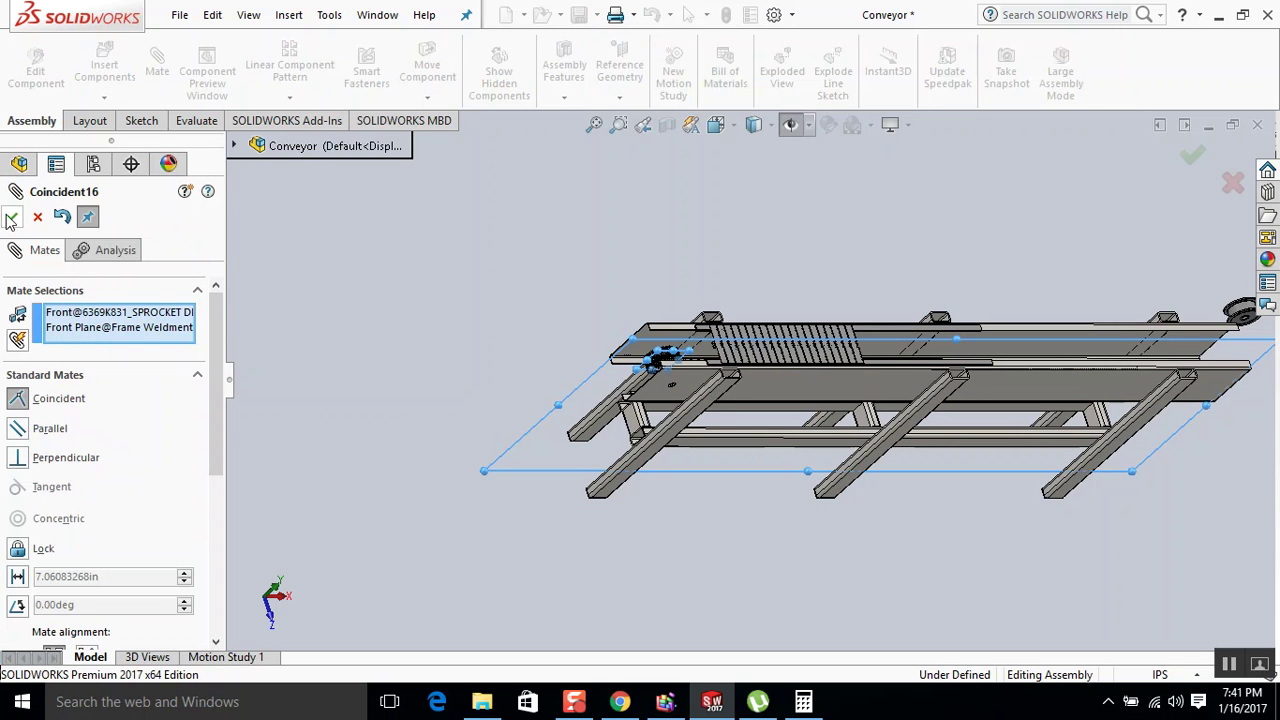
{"action": "left_click", "coordinate": [11, 217]}
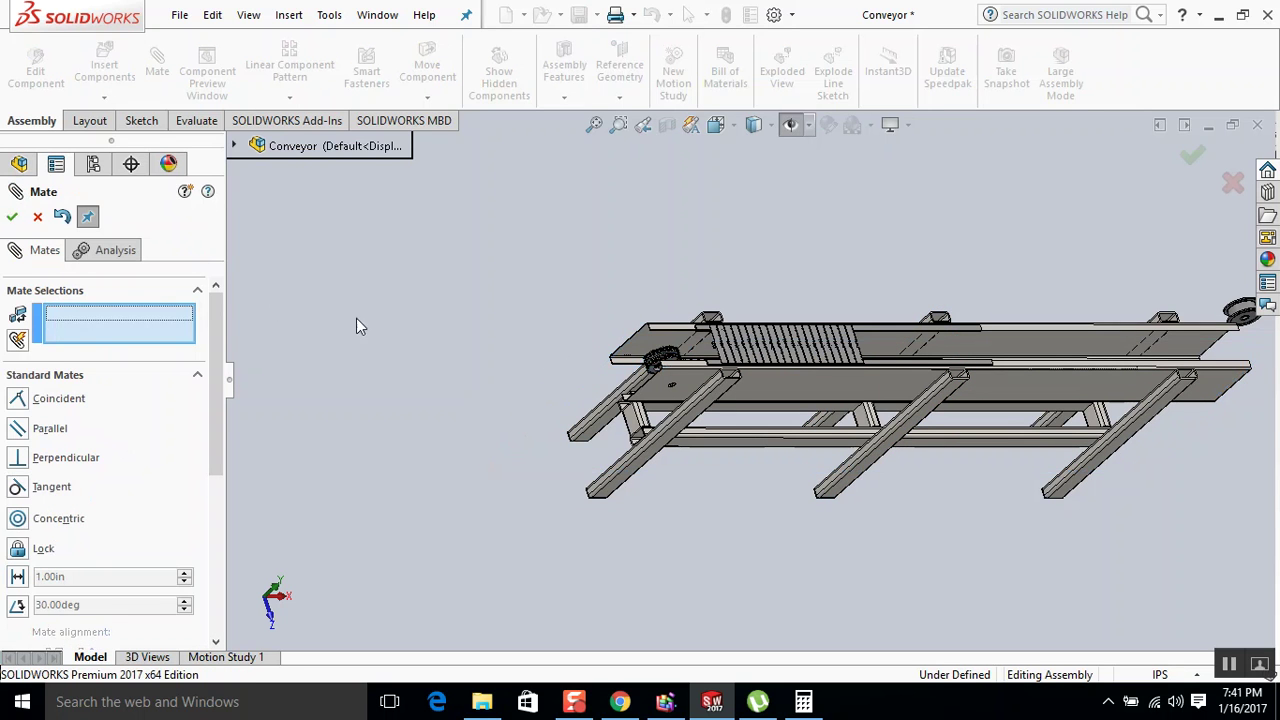
{"action": "left_click", "coordinate": [11, 217]}
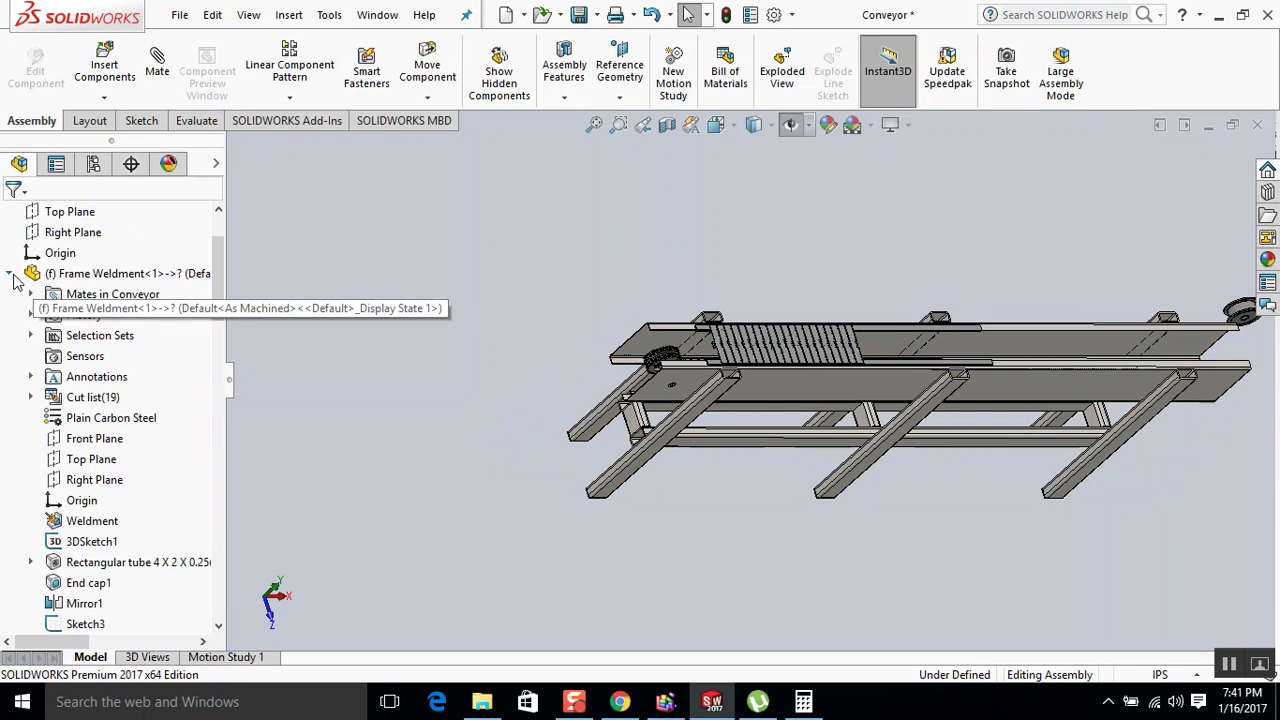
Collapse the expanded Frame Weldment, 6369K831 sprocket and 6378K250 belt entries in the assembly's component list.
{"action": "left_click", "coordinate": [13, 275]}
{"action": "left_click", "coordinate": [17, 313]}
{"action": "left_click", "coordinate": [10, 356]}
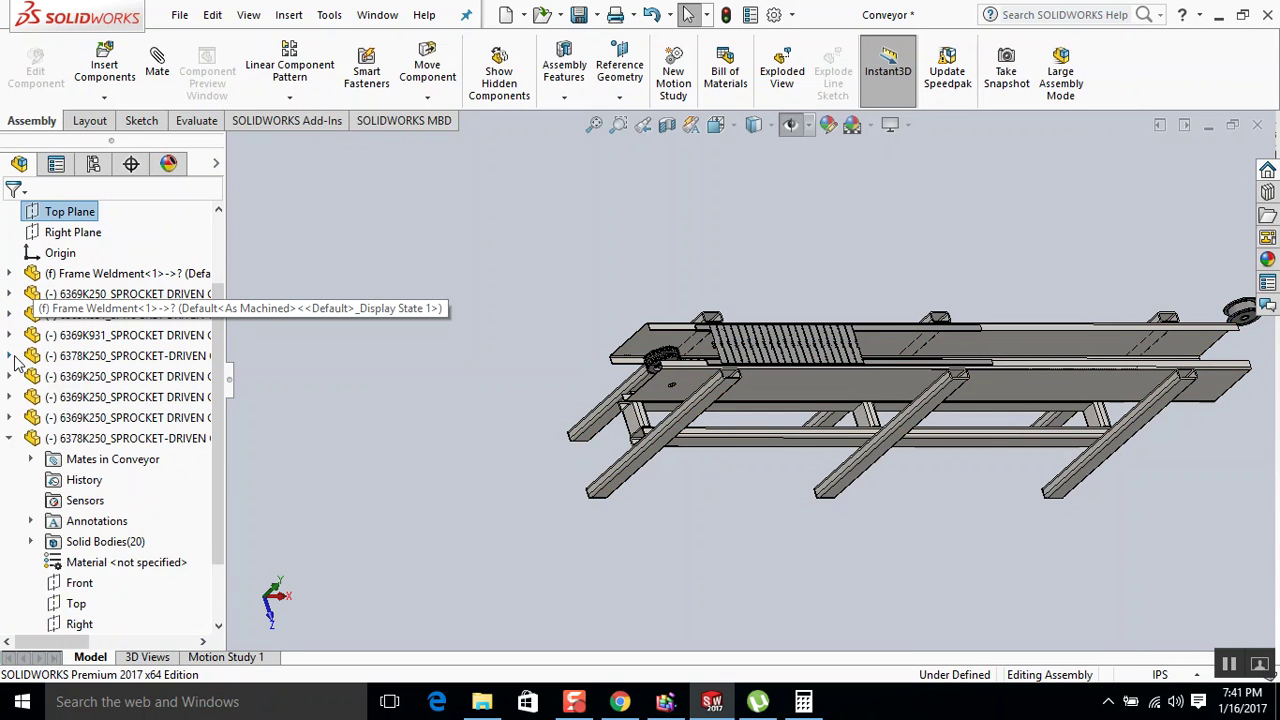
{"action": "left_click", "coordinate": [10, 439]}
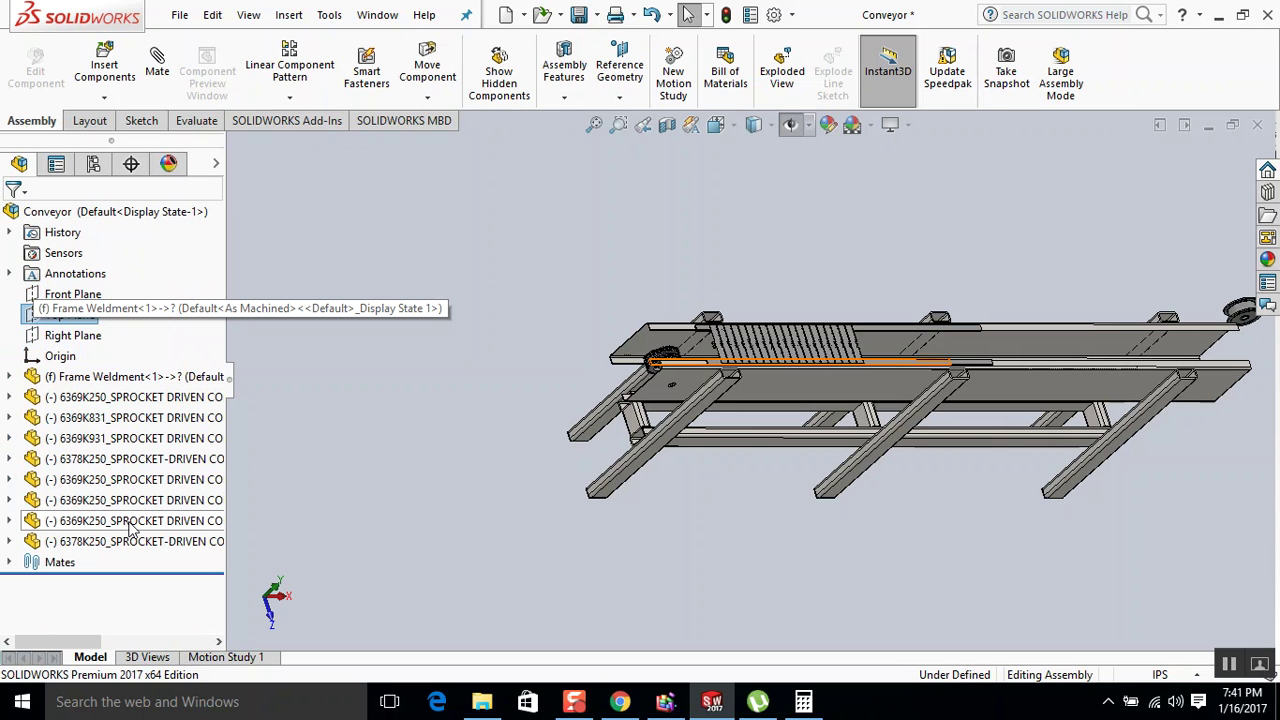
Locate the 6369K831 drive sprocket from its face in the model and expand its entry in the component list.
{"action": "scroll", "coordinate": [688, 363], "scroll_direction": "down", "scroll_amount": 5}
{"action": "scroll", "coordinate": [688, 363], "scroll_direction": "down", "scroll_amount": 2}
{"action": "left_click", "coordinate": [683, 352]}
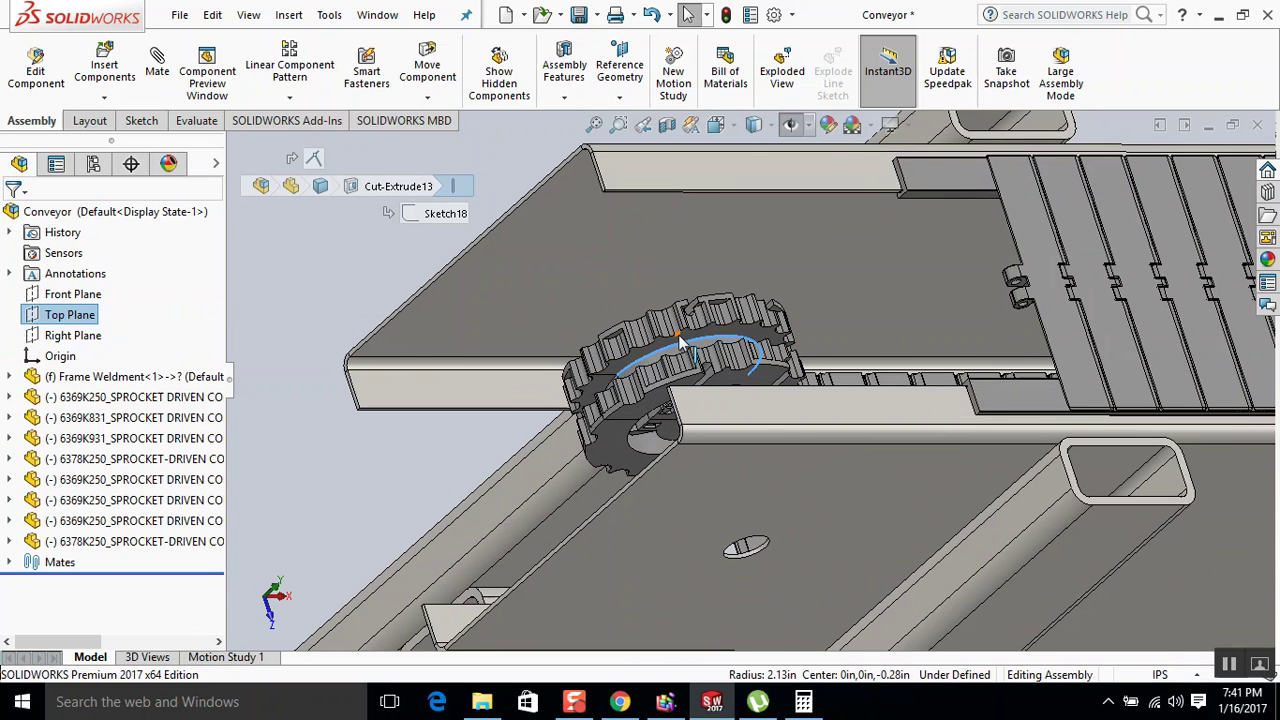
{"action": "left_click", "coordinate": [688, 330]}
{"action": "left_click", "coordinate": [688, 345]}
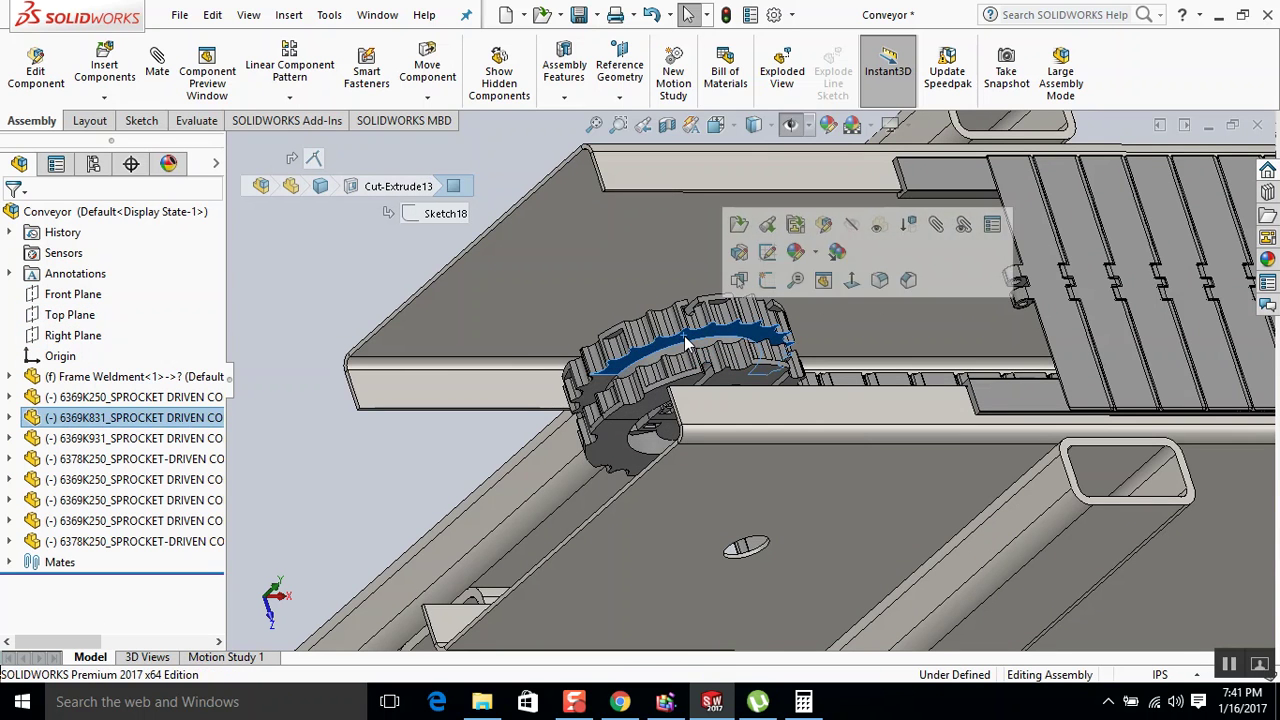
{"action": "left_click", "coordinate": [9, 417]}
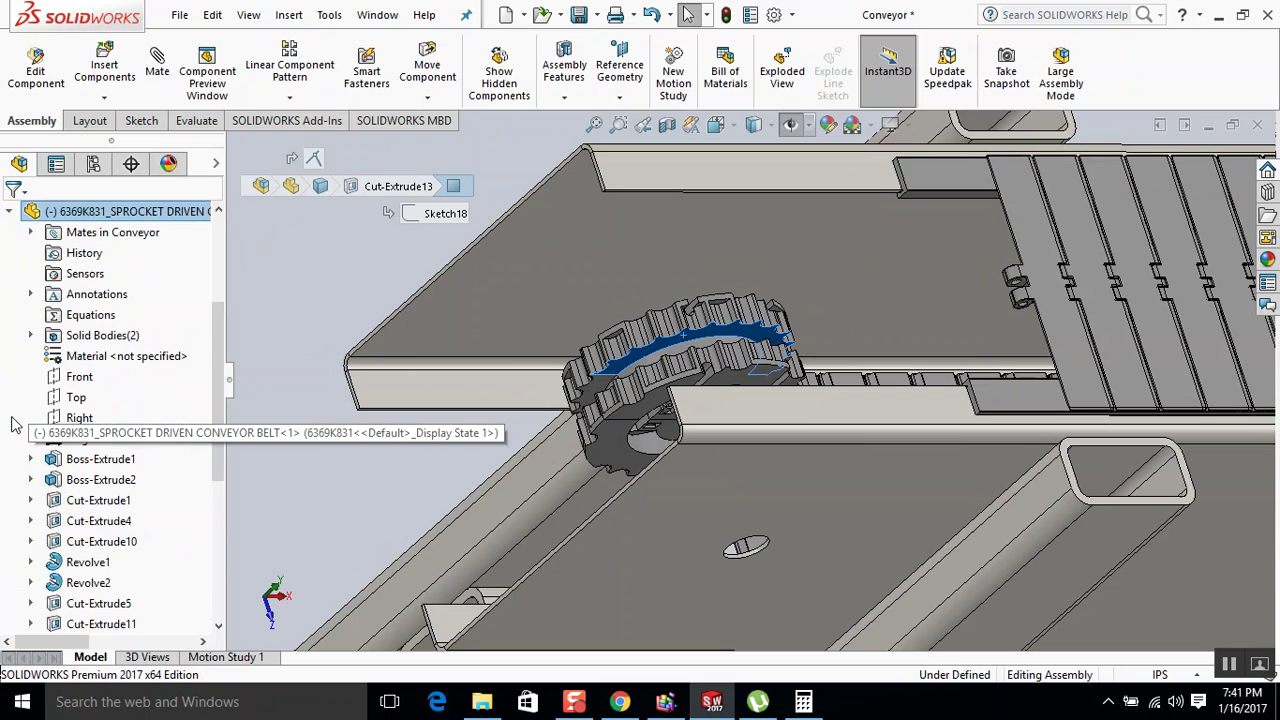
{"action": "left_click", "coordinate": [293, 389]}
Identify the flanged 6369K931 wheel at the conveyor's far end and expand its entry in the component list.
{"action": "scroll", "coordinate": [397, 397], "scroll_direction": "up", "scroll_amount": 4}
{"action": "scroll", "coordinate": [822, 432], "scroll_direction": "up", "scroll_amount": 5}
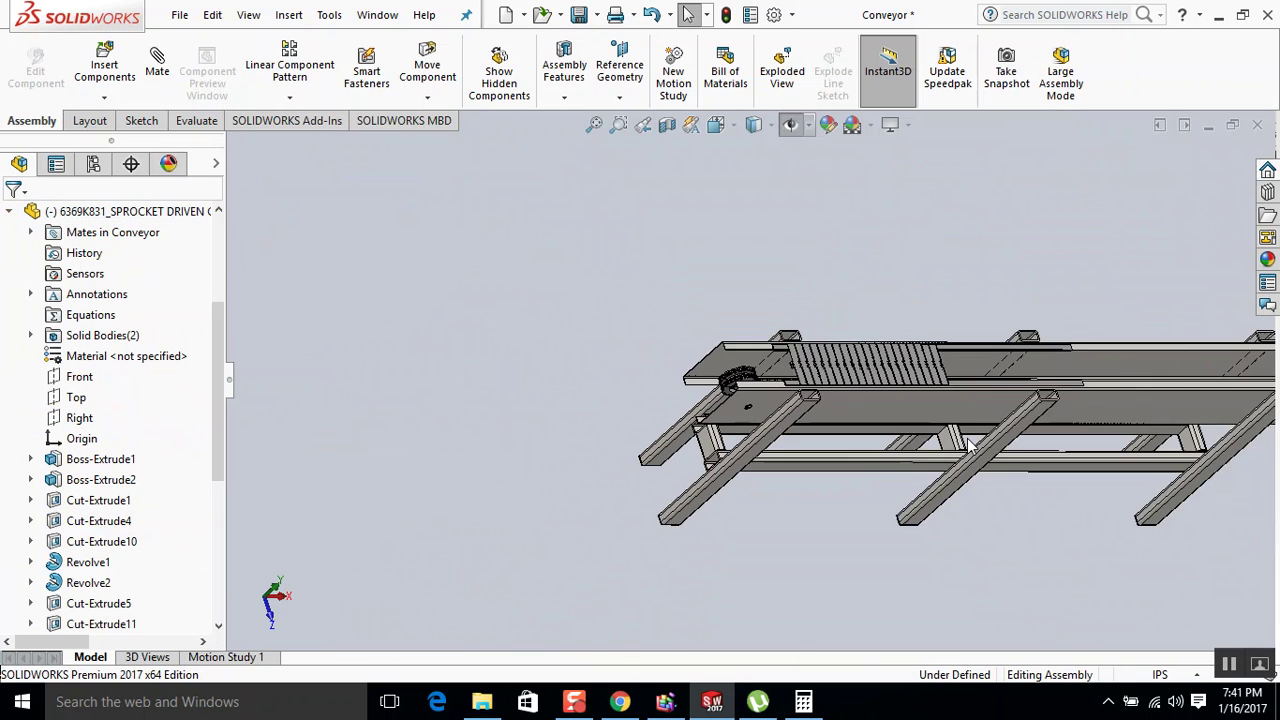
{"action": "scroll", "coordinate": [1136, 326], "scroll_direction": "down", "scroll_amount": 2}
{"action": "scroll", "coordinate": [1050, 340], "scroll_direction": "down", "scroll_amount": 6}
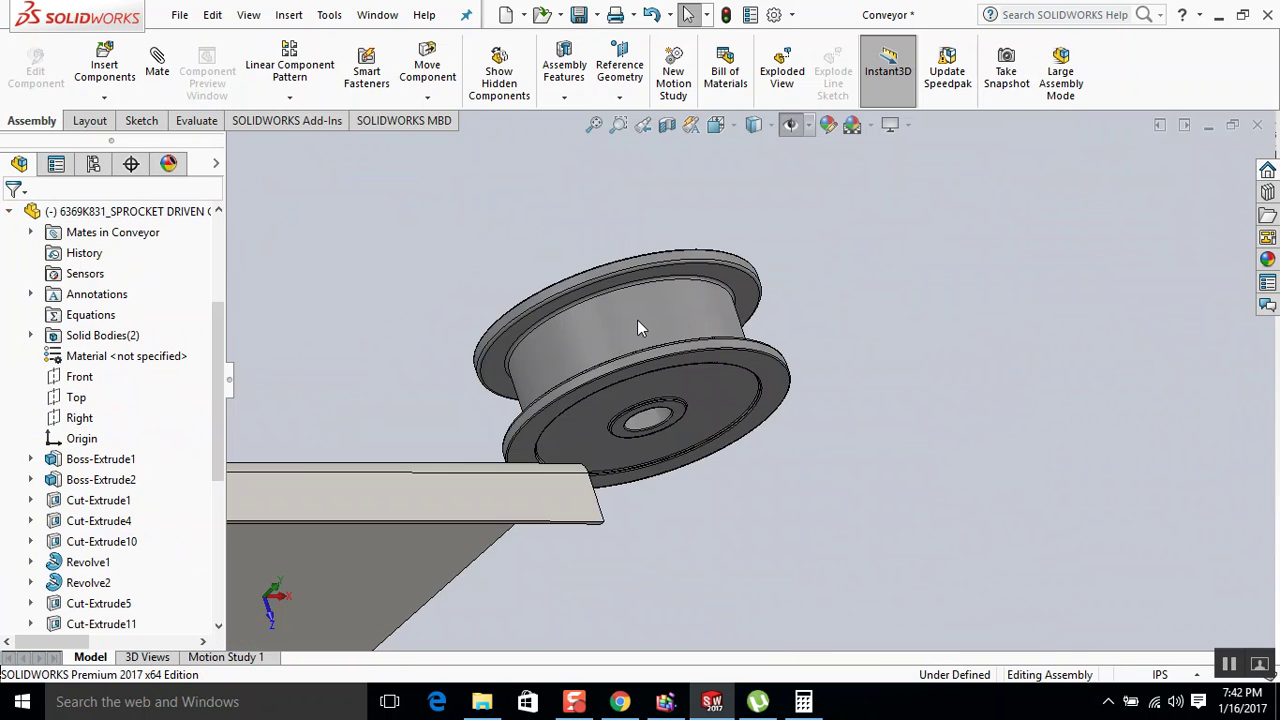
{"action": "left_click", "coordinate": [634, 319]}
{"action": "left_click", "coordinate": [10, 500]}
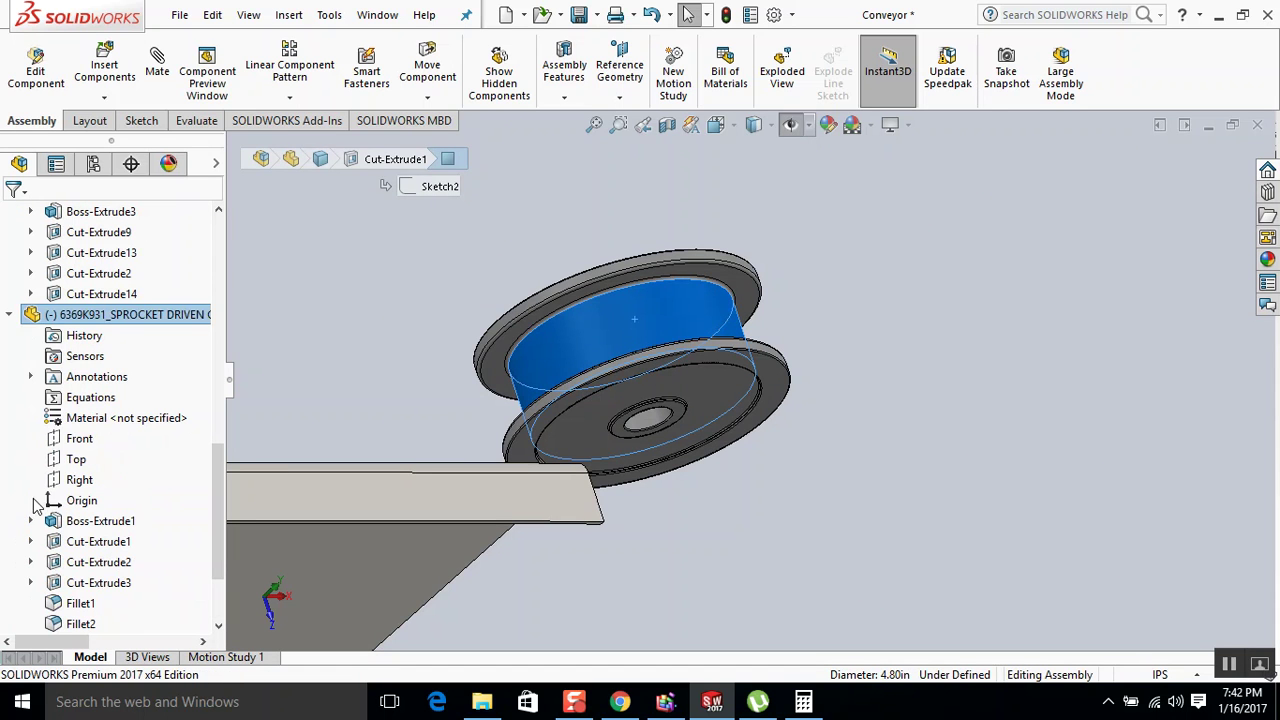
{"action": "key", "text": "Escape"}
Add a Coincident mate between the Front planes of the 6369K931 wheel and the 6369K831 sprocket.
{"action": "left_click", "coordinate": [79, 440]}
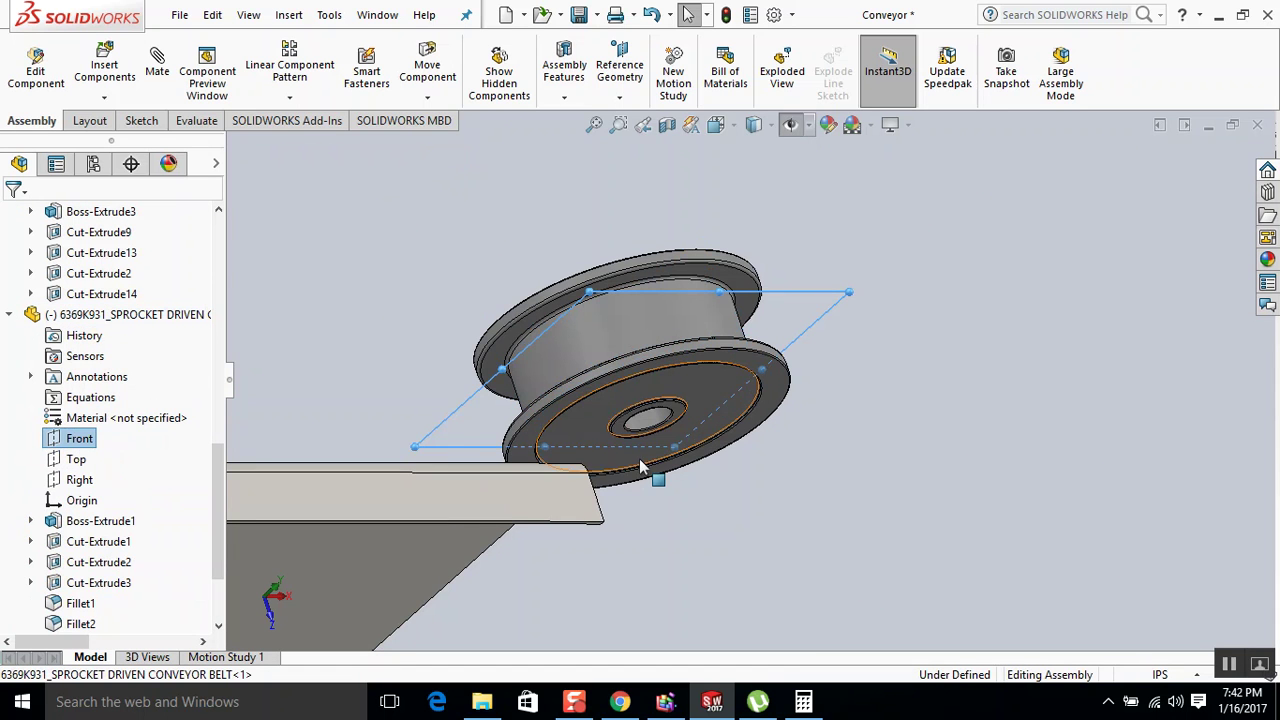
{"action": "scroll", "coordinate": [643, 463], "scroll_direction": "up", "scroll_amount": 1}
{"action": "left_click_drag", "start_coordinate": [219, 479], "coordinate": [221, 338]}
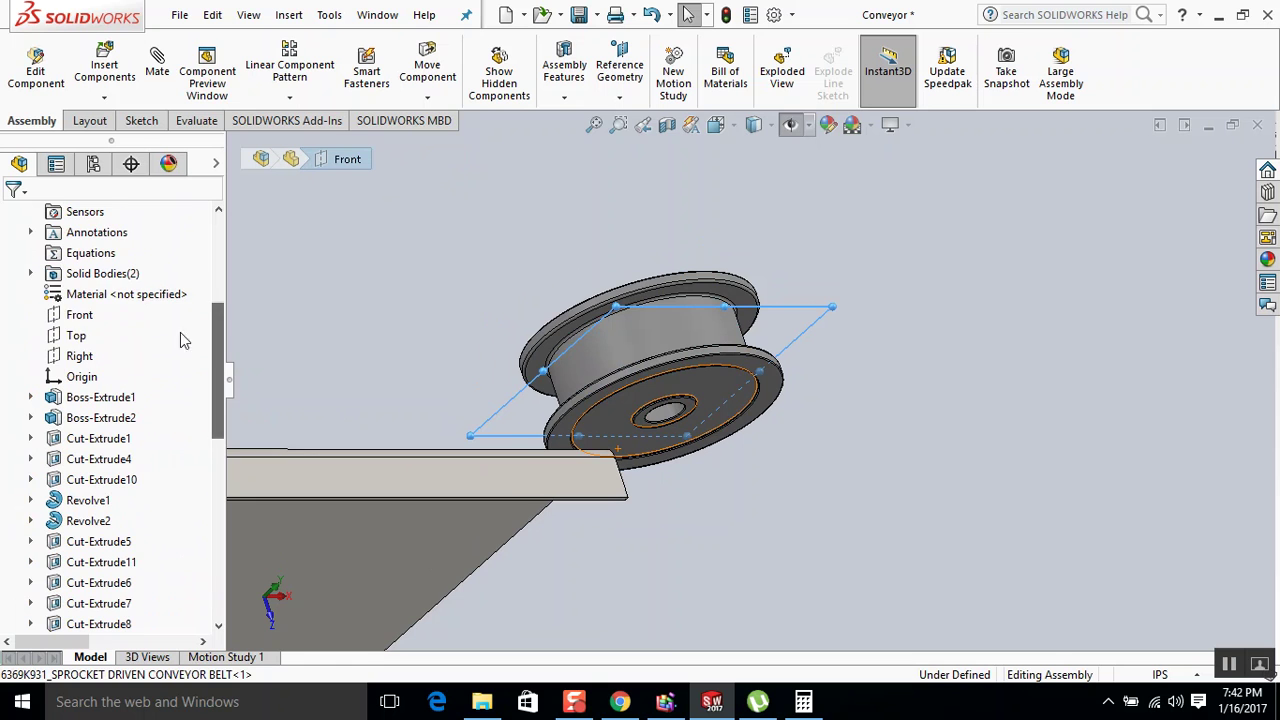
{"action": "left_click", "coordinate": [80, 315]}
{"action": "scroll", "coordinate": [500, 312], "scroll_direction": "up", "scroll_amount": 5}
{"action": "scroll", "coordinate": [522, 324], "scroll_direction": "up", "scroll_amount": 3}
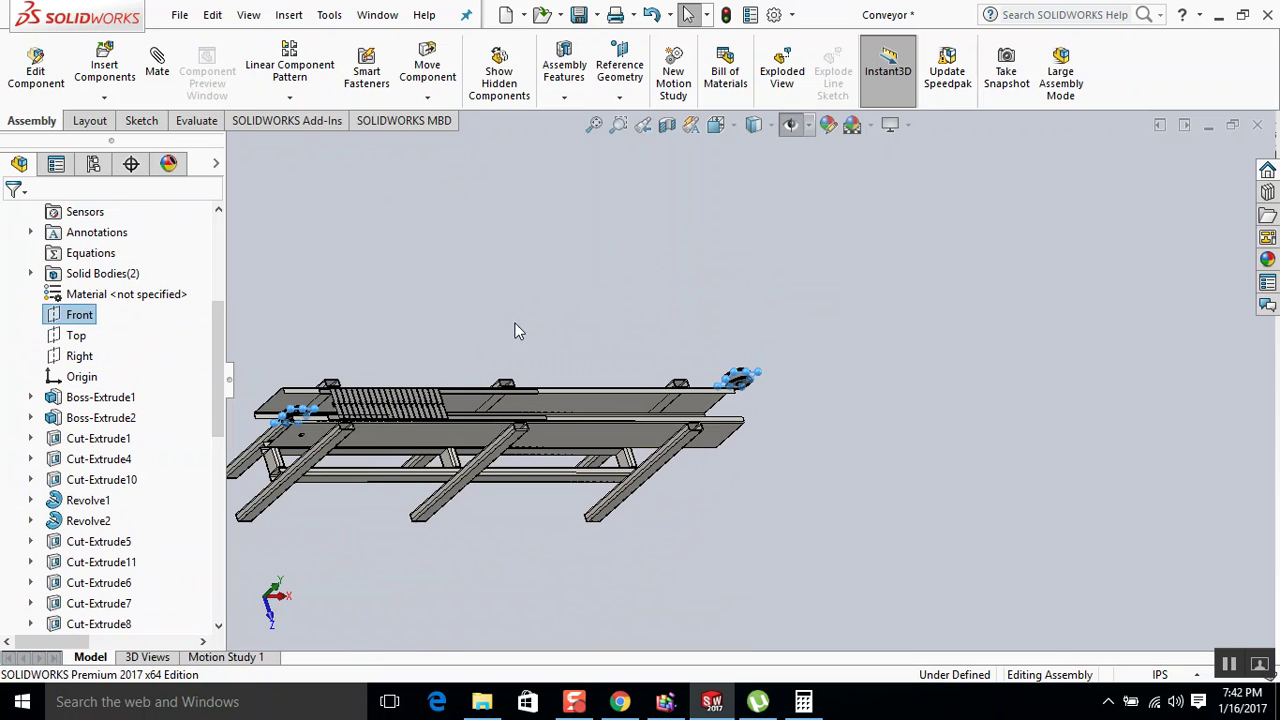
{"action": "key", "text": "Return"}
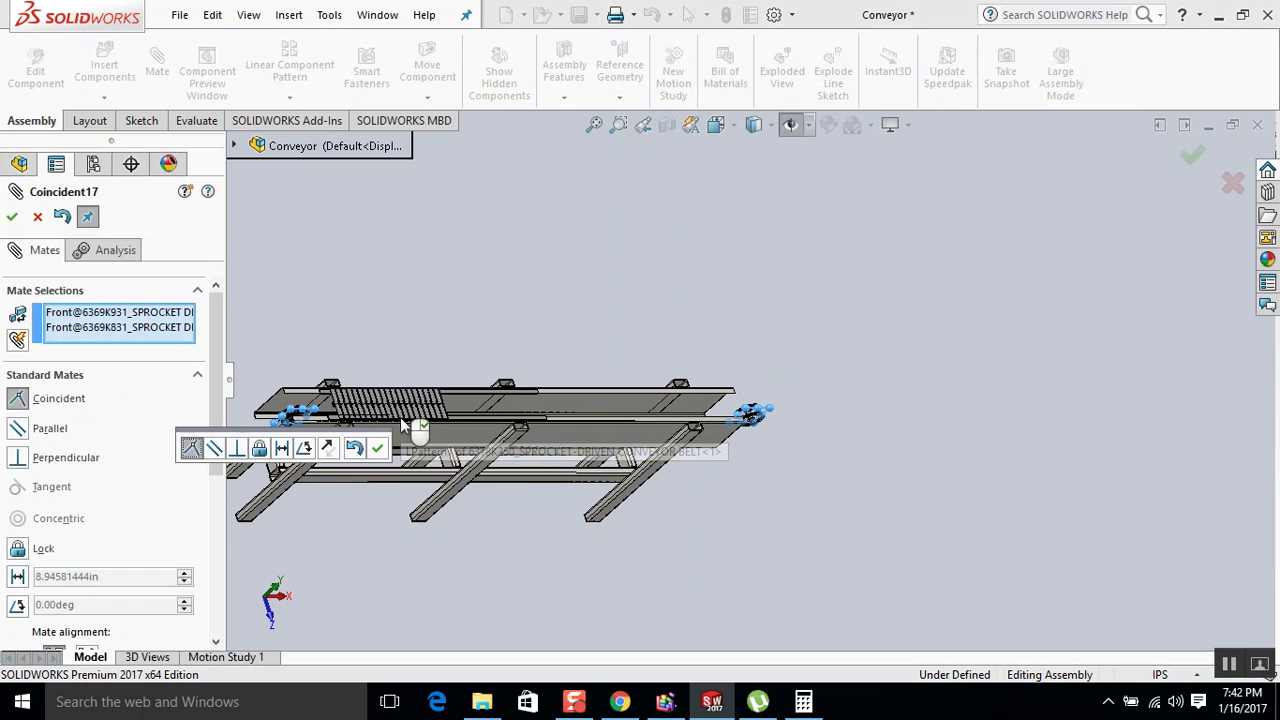
{"action": "left_click", "coordinate": [12, 217]}
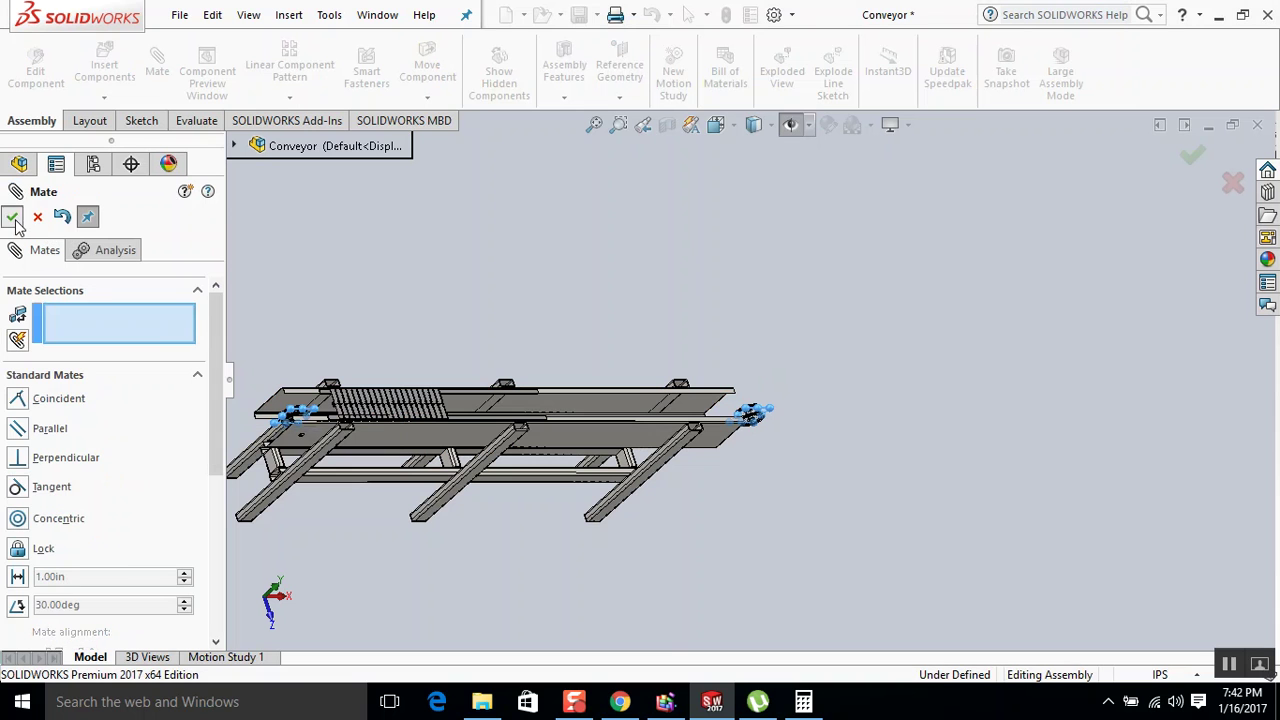
{"action": "left_click", "coordinate": [18, 225]}
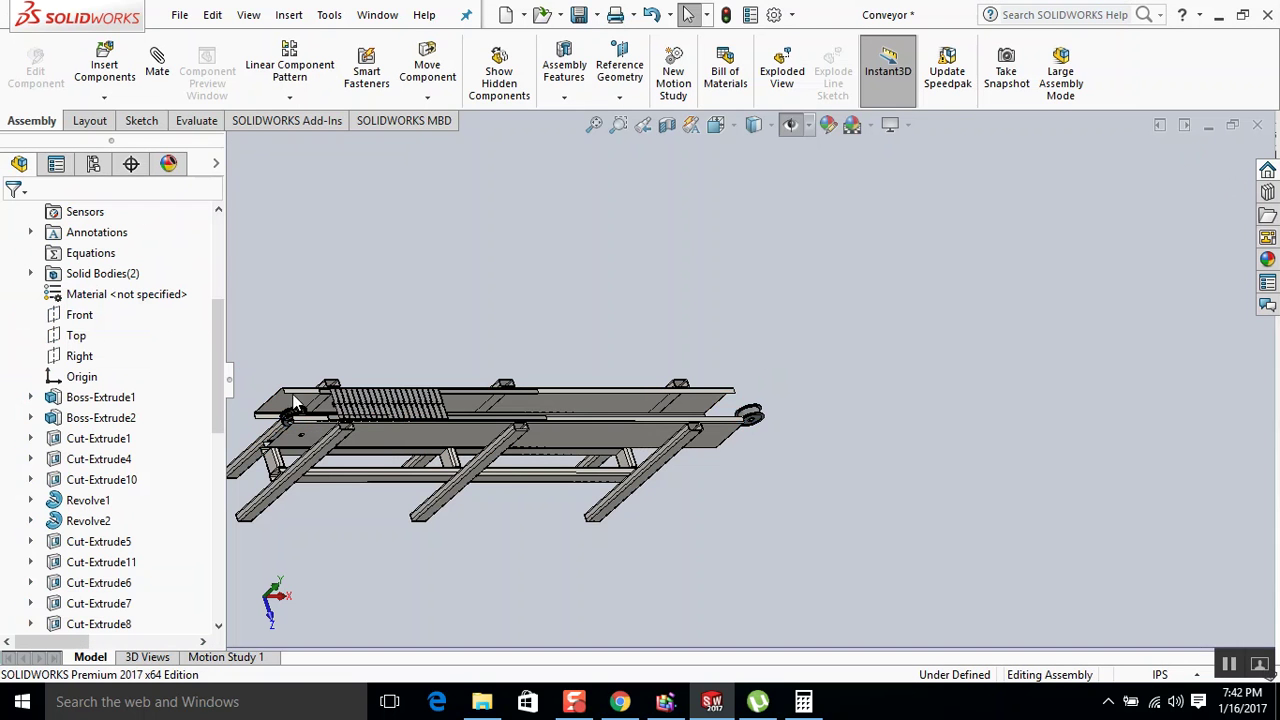
Add a Concentric mate between the 6369K831 sprocket's inner cylindrical face and the hole in the Frame Weldment's side panel.
{"action": "scroll", "coordinate": [404, 494], "scroll_direction": "up", "scroll_amount": 3}
{"action": "scroll", "coordinate": [480, 440], "scroll_direction": "down", "scroll_amount": 4}
{"action": "scroll", "coordinate": [645, 370], "scroll_direction": "down", "scroll_amount": 10}
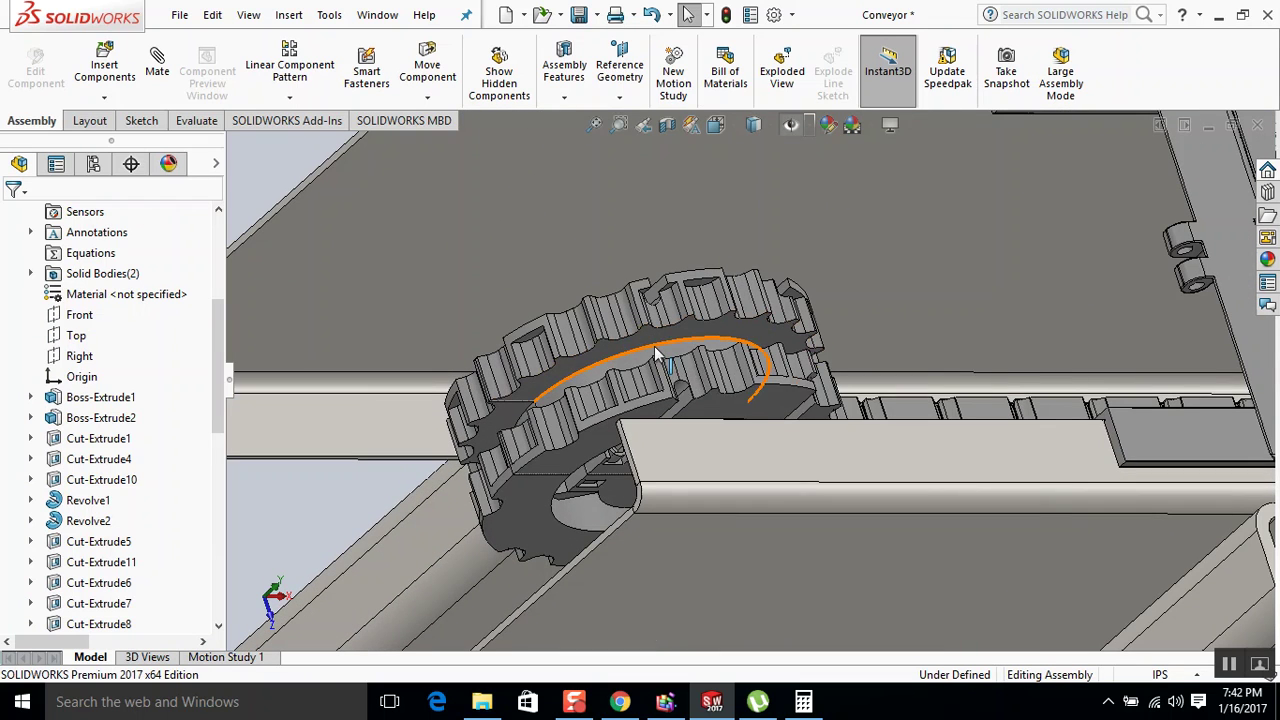
{"action": "left_click", "coordinate": [653, 355]}
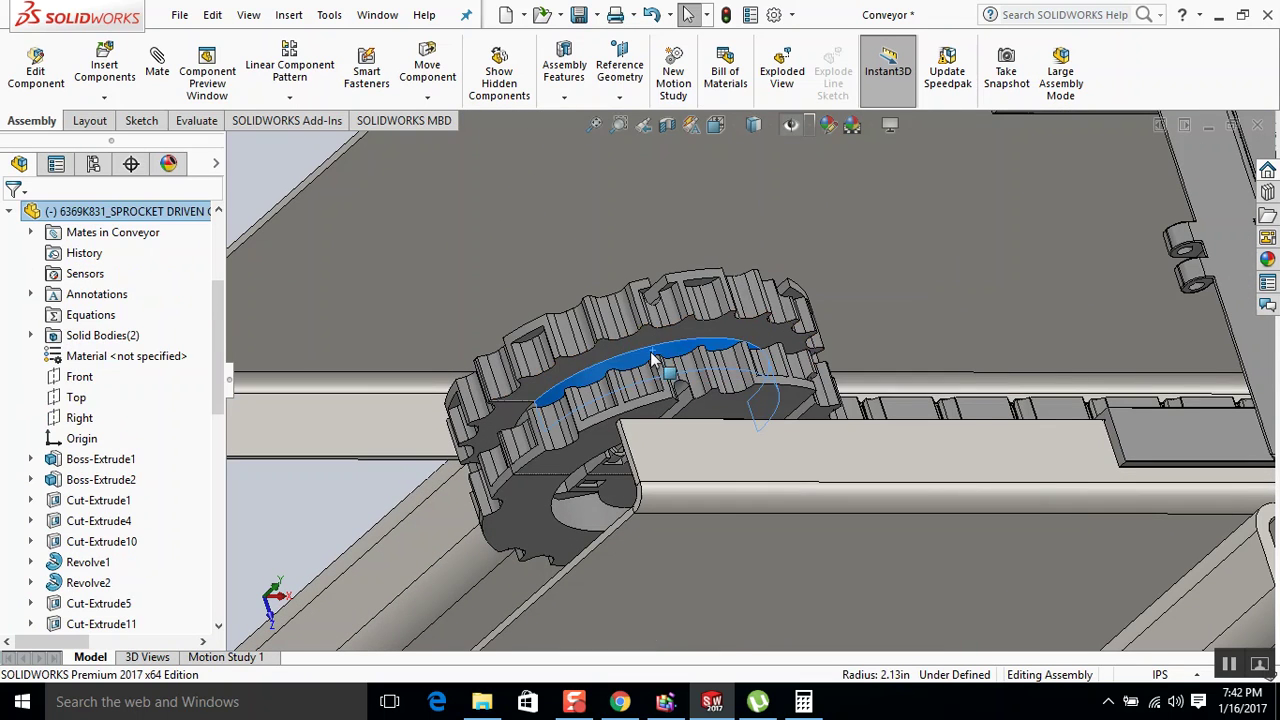
{"action": "scroll", "coordinate": [735, 385], "scroll_direction": "up", "scroll_amount": 2}
{"action": "scroll", "coordinate": [752, 560], "scroll_direction": "down", "scroll_amount": 1}
{"action": "scroll", "coordinate": [757, 590], "scroll_direction": "down", "scroll_amount": 6}
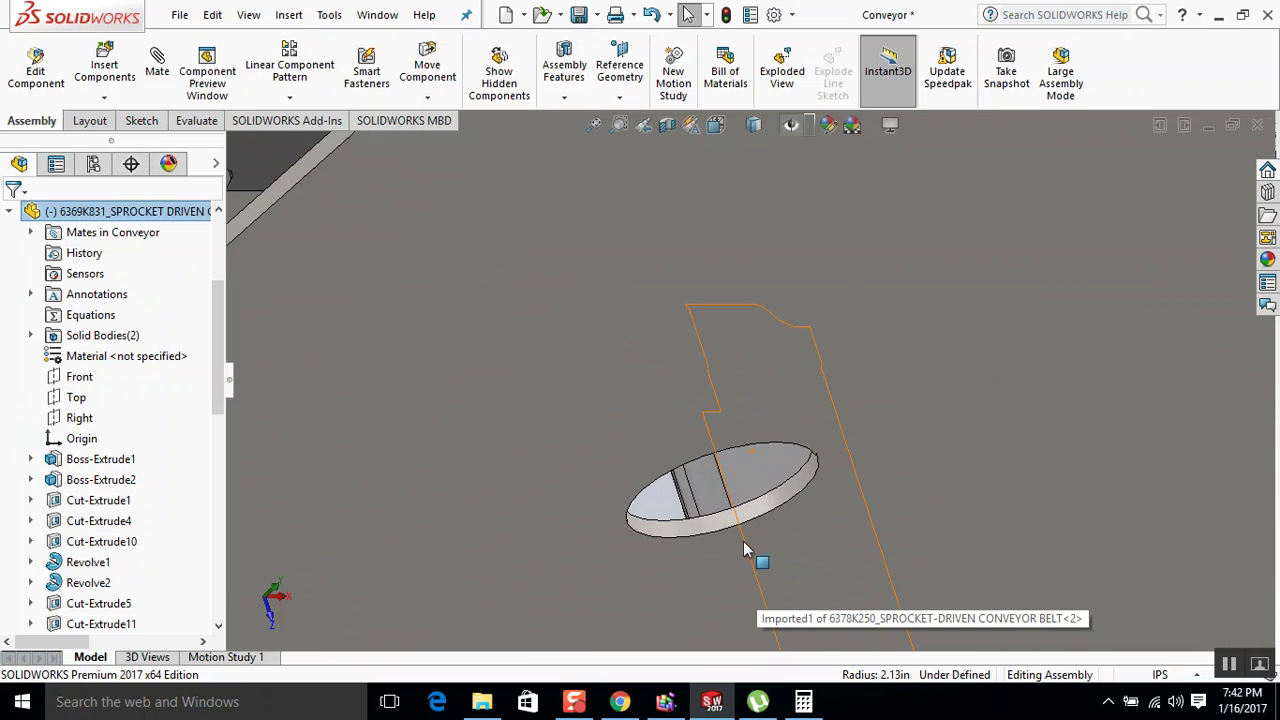
{"action": "left_click", "coordinate": [744, 522]}
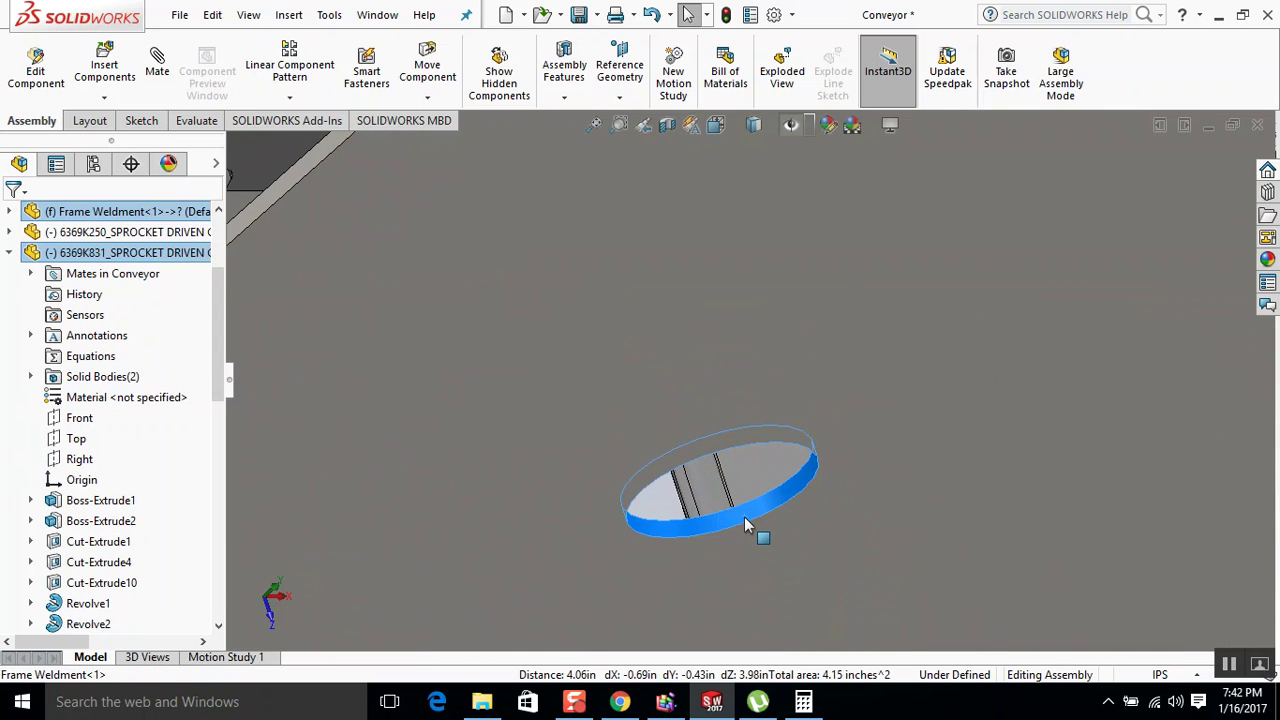
{"action": "key", "text": "m"}
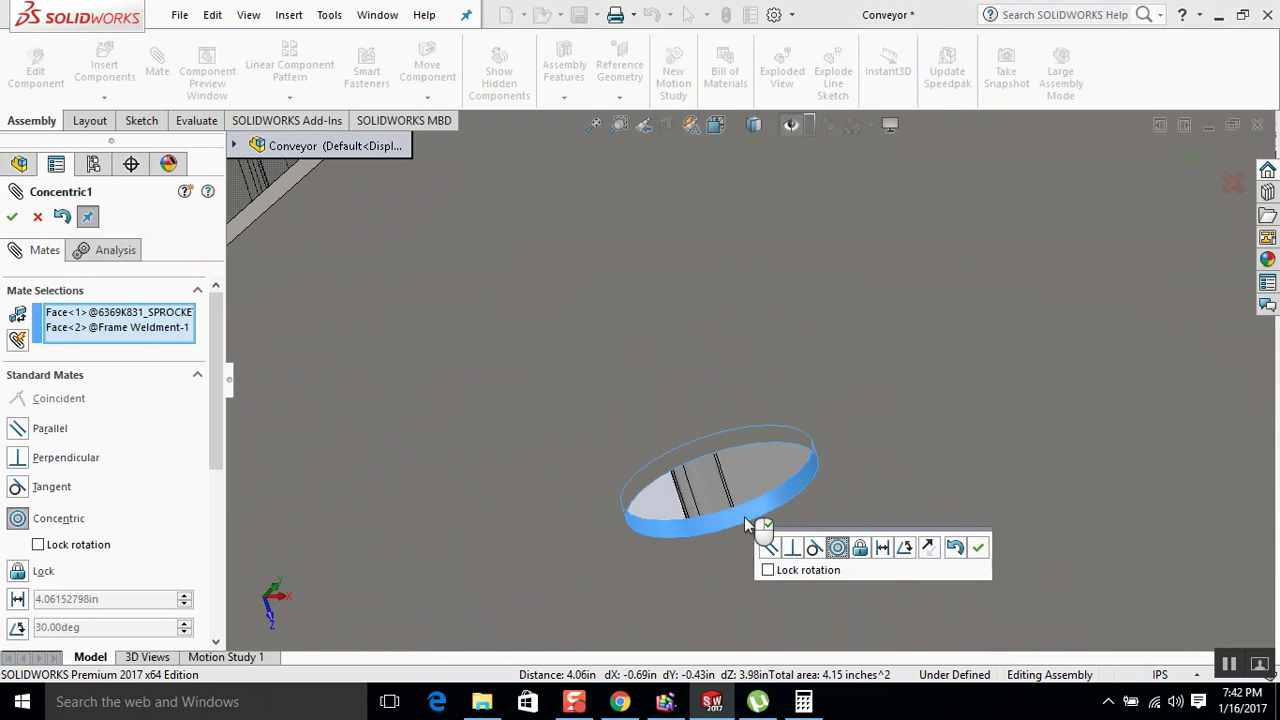
{"action": "left_click", "coordinate": [978, 549]}
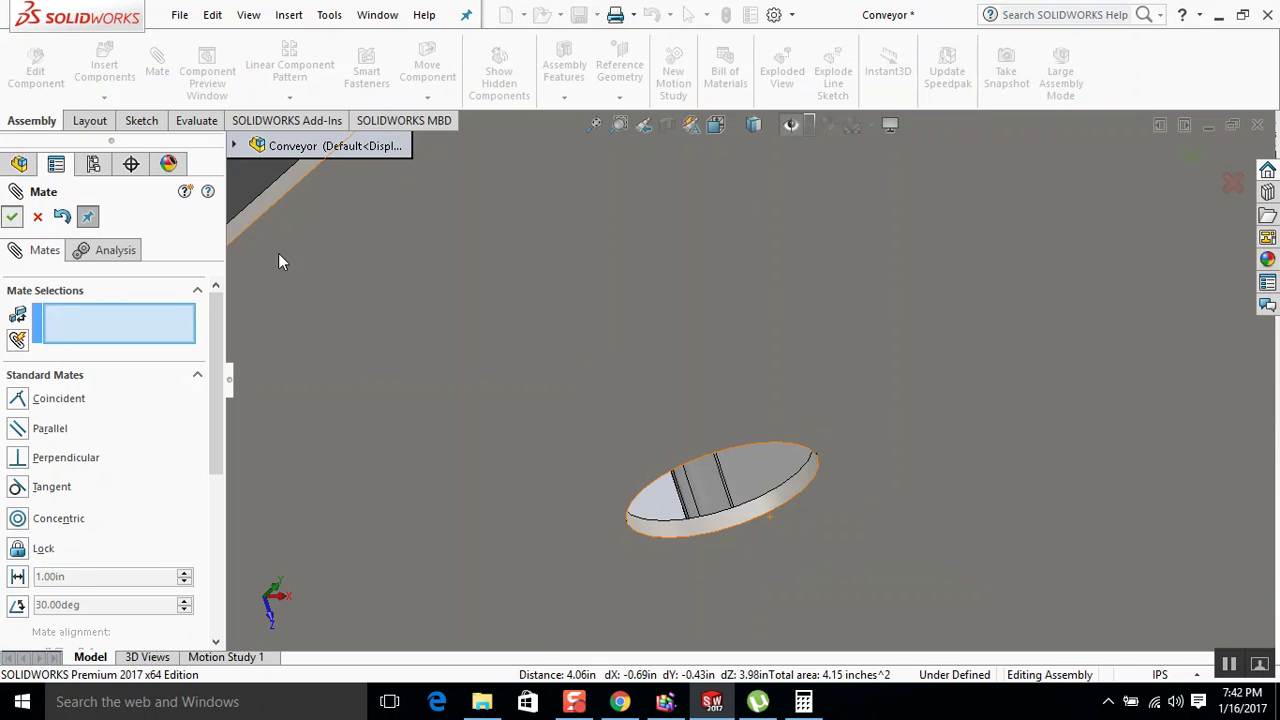
Open the Frame Weldment part in its own window from the Conveyor assembly.
{"action": "scroll", "coordinate": [594, 289], "scroll_direction": "up", "scroll_amount": 1}
{"action": "scroll", "coordinate": [591, 286], "scroll_direction": "up", "scroll_amount": 8}
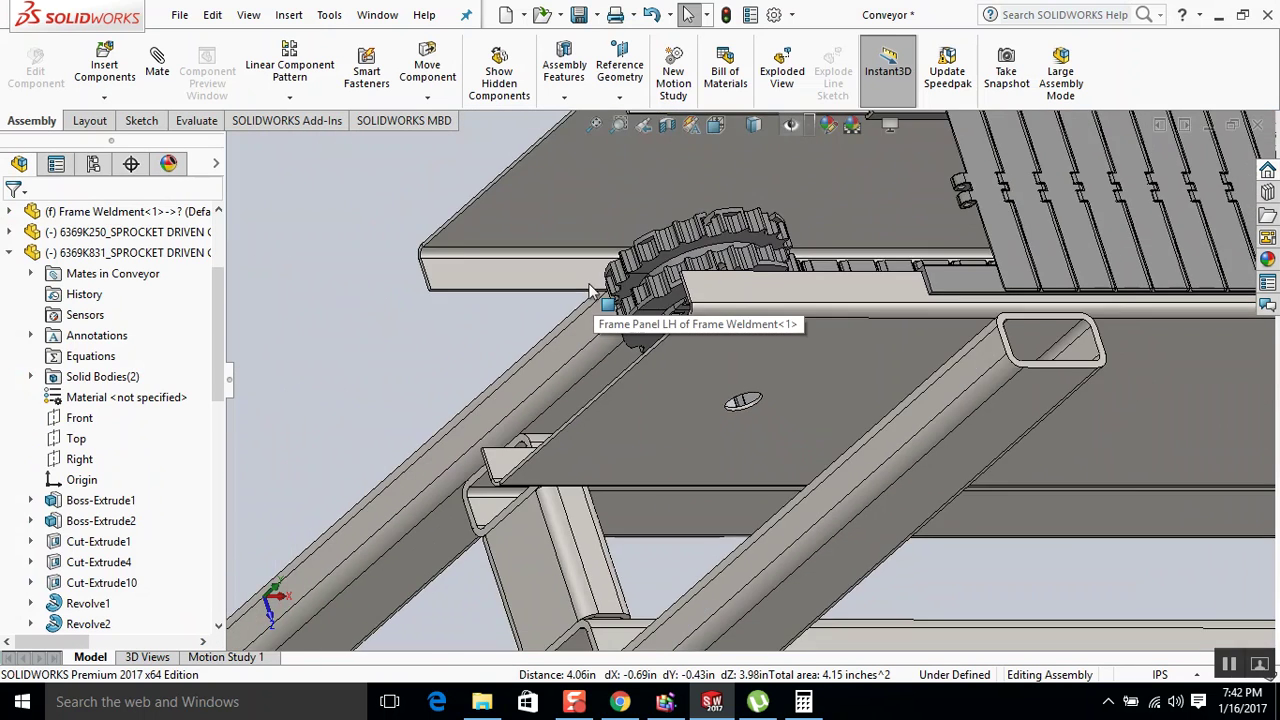
{"action": "scroll", "coordinate": [927, 366], "scroll_direction": "down", "scroll_amount": 4}
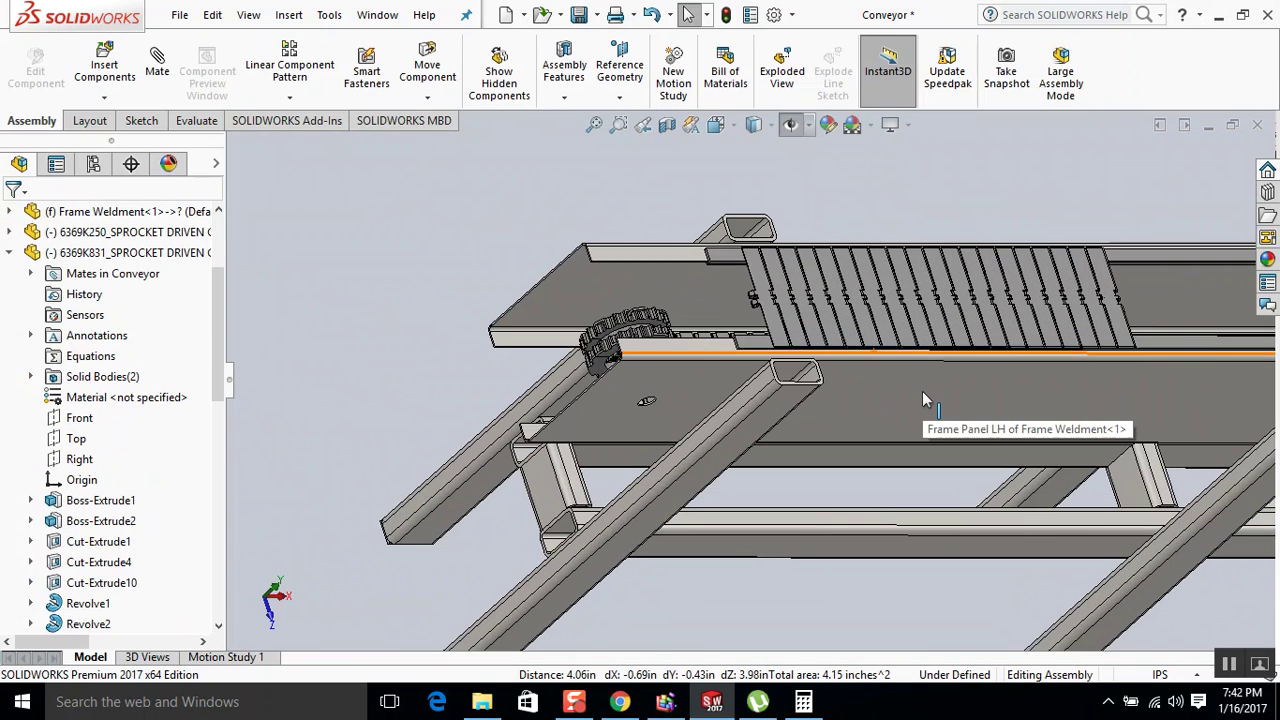
{"action": "right_click", "coordinate": [922, 391]}
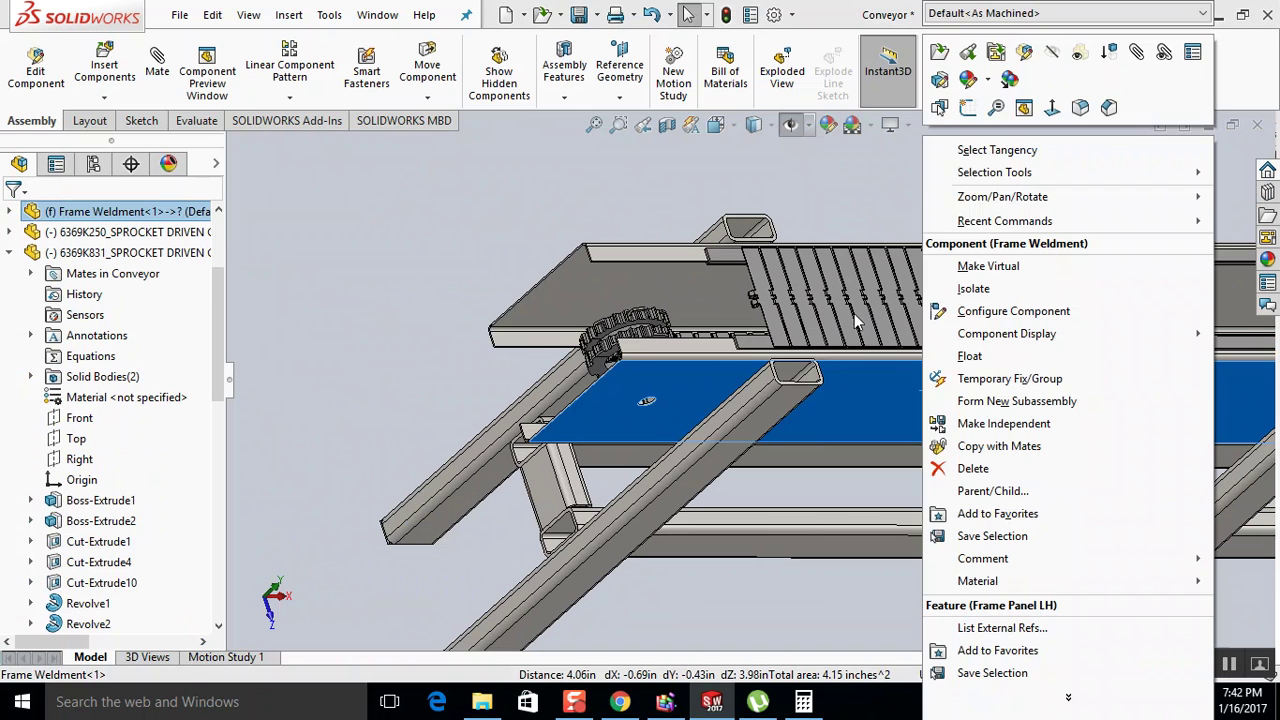
{"action": "left_click", "coordinate": [936, 58]}
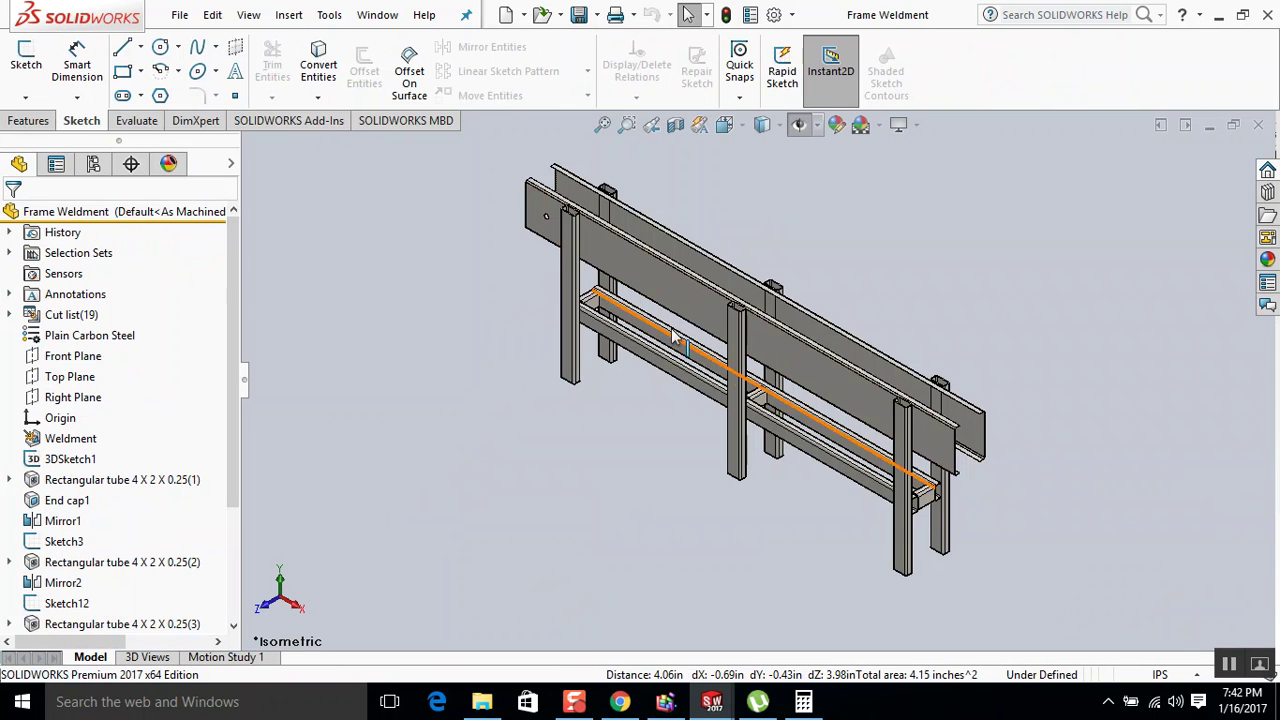
{"action": "right_click", "coordinate": [662, 292]}
{"action": "left_click", "coordinate": [256, 419]}
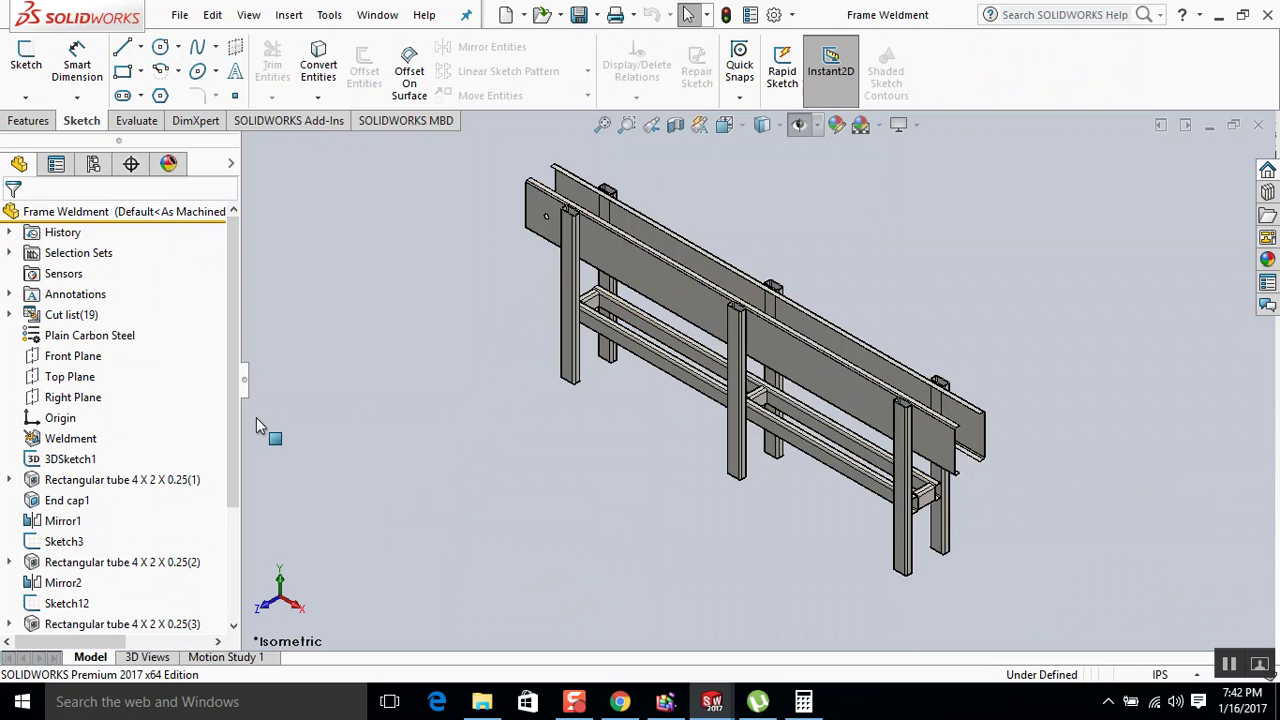
Open Frame Panel LH from the Infeed Conveyor folder and edit Sketch2 of its Cut-Extrude1 feature.
{"action": "left_click", "coordinate": [480, 702]}
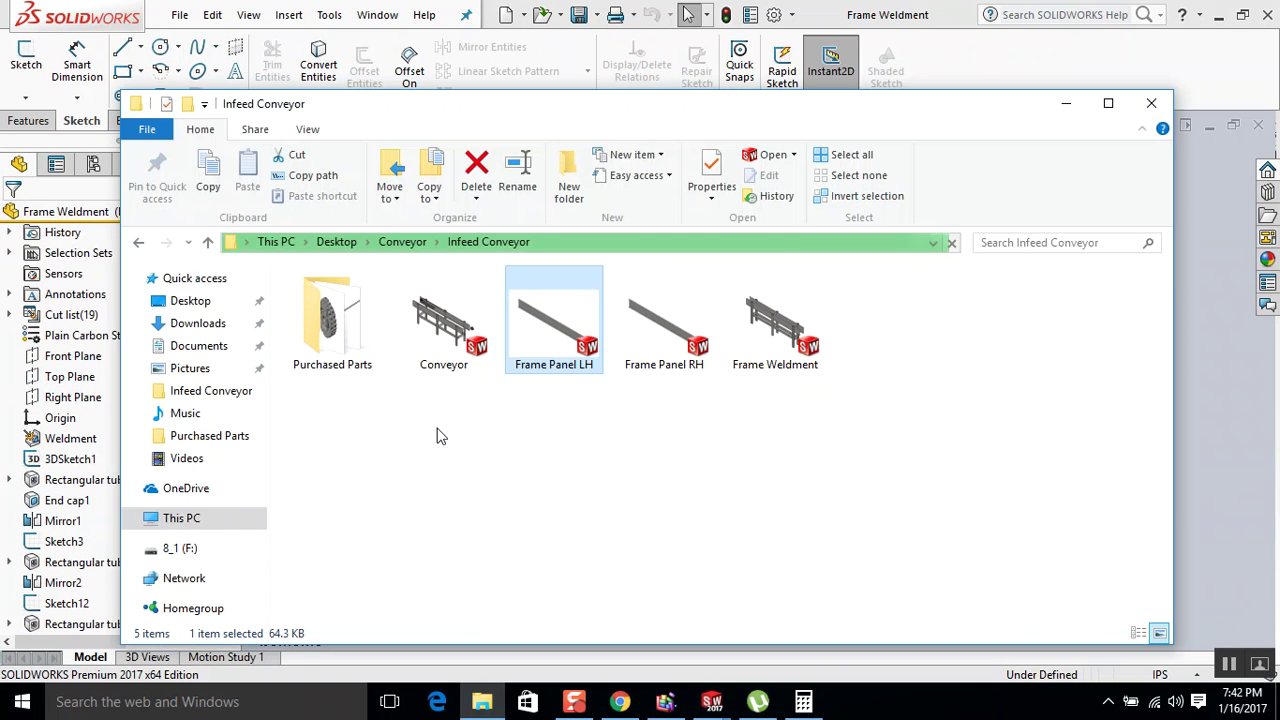
{"action": "right_click", "coordinate": [552, 332]}
{"action": "left_click", "coordinate": [588, 258]}
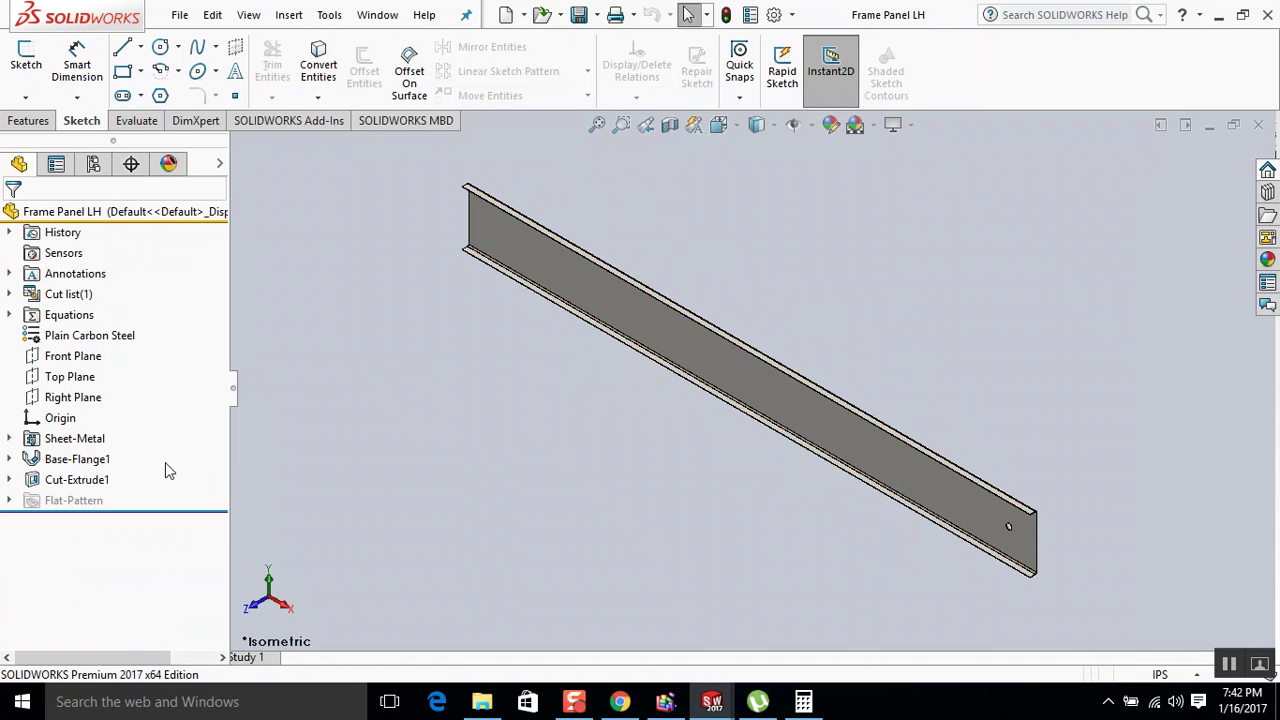
{"action": "left_click", "coordinate": [11, 480]}
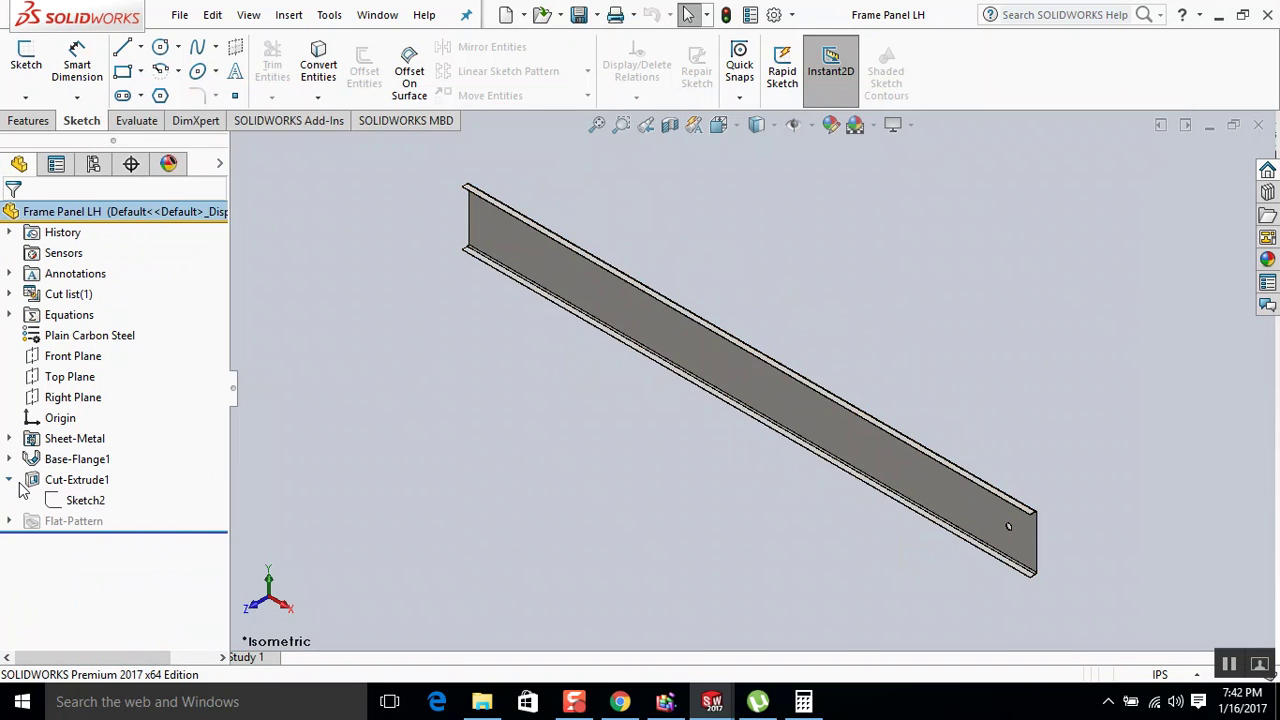
{"action": "right_click", "coordinate": [80, 500]}
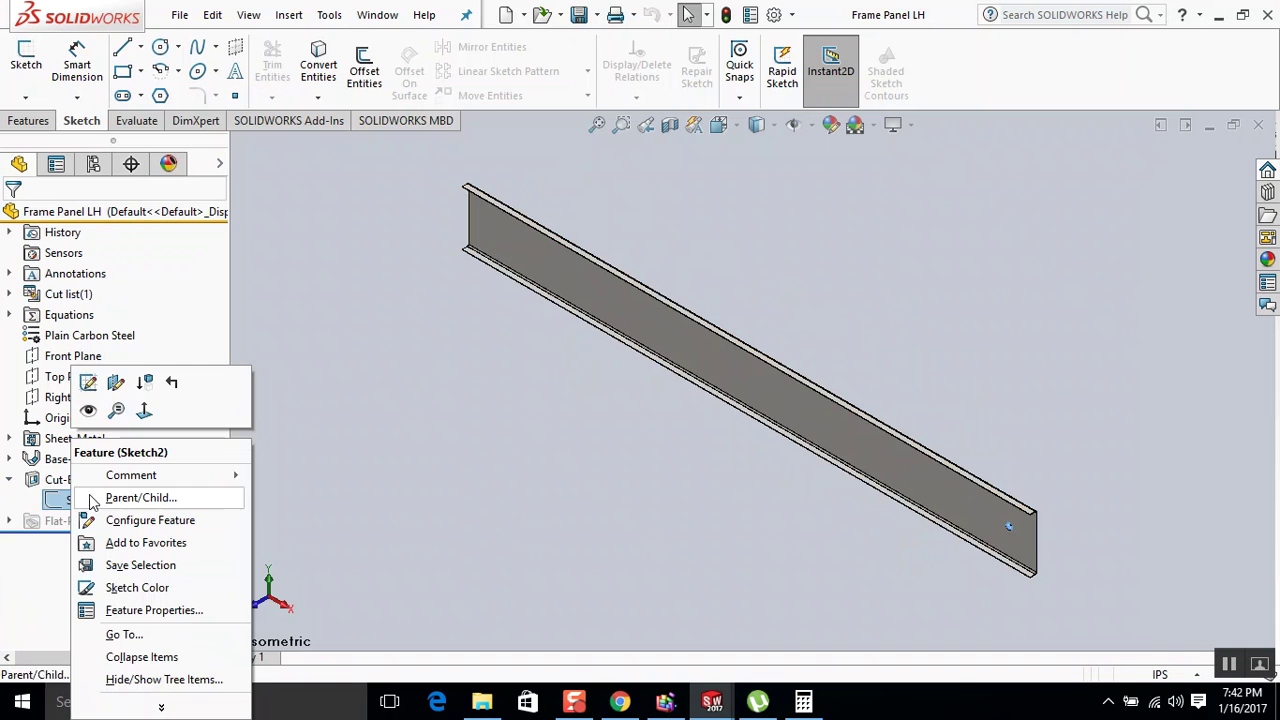
{"action": "left_click", "coordinate": [88, 382]}
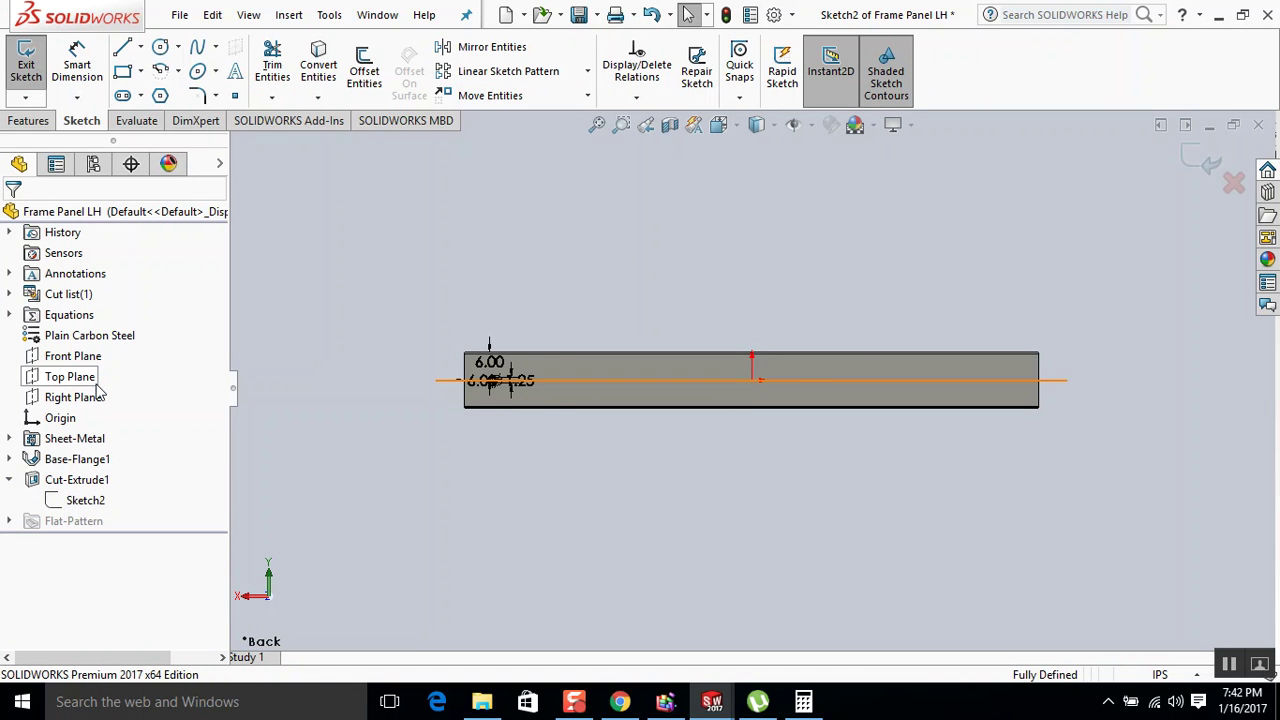
Copy the 1.25 in hole circle about 9.74 in along the panel and make both circle centres horizontal.
{"action": "scroll", "coordinate": [605, 396], "scroll_direction": "down", "scroll_amount": 5}
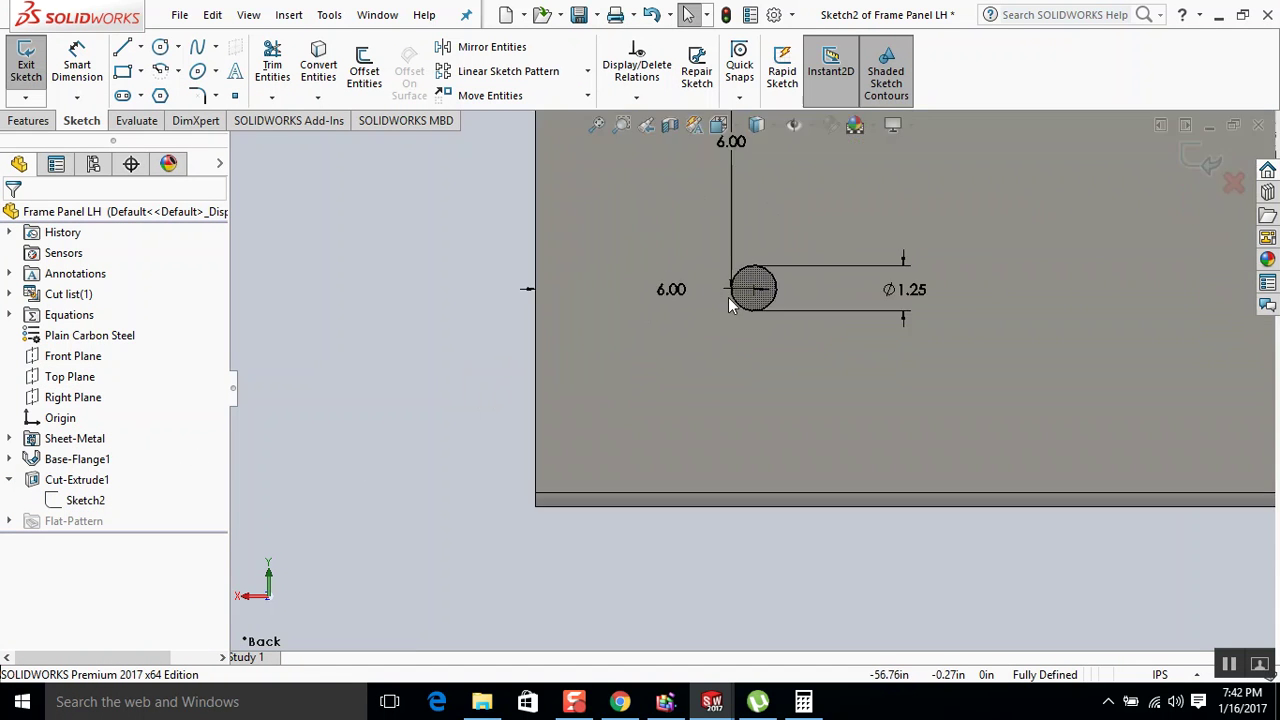
{"action": "left_click_drag", "start_coordinate": [740, 305], "coordinate": [1100, 300], "text": "ctrl"}
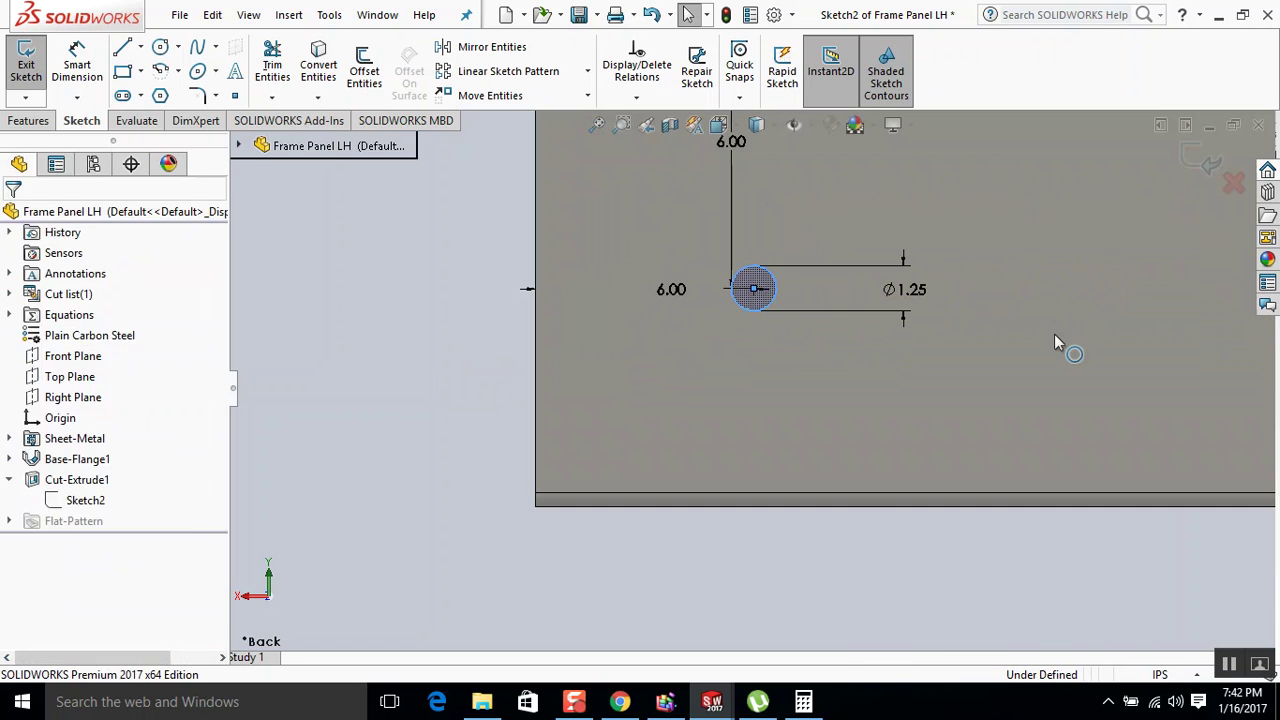
{"action": "left_click", "coordinate": [1058, 342]}
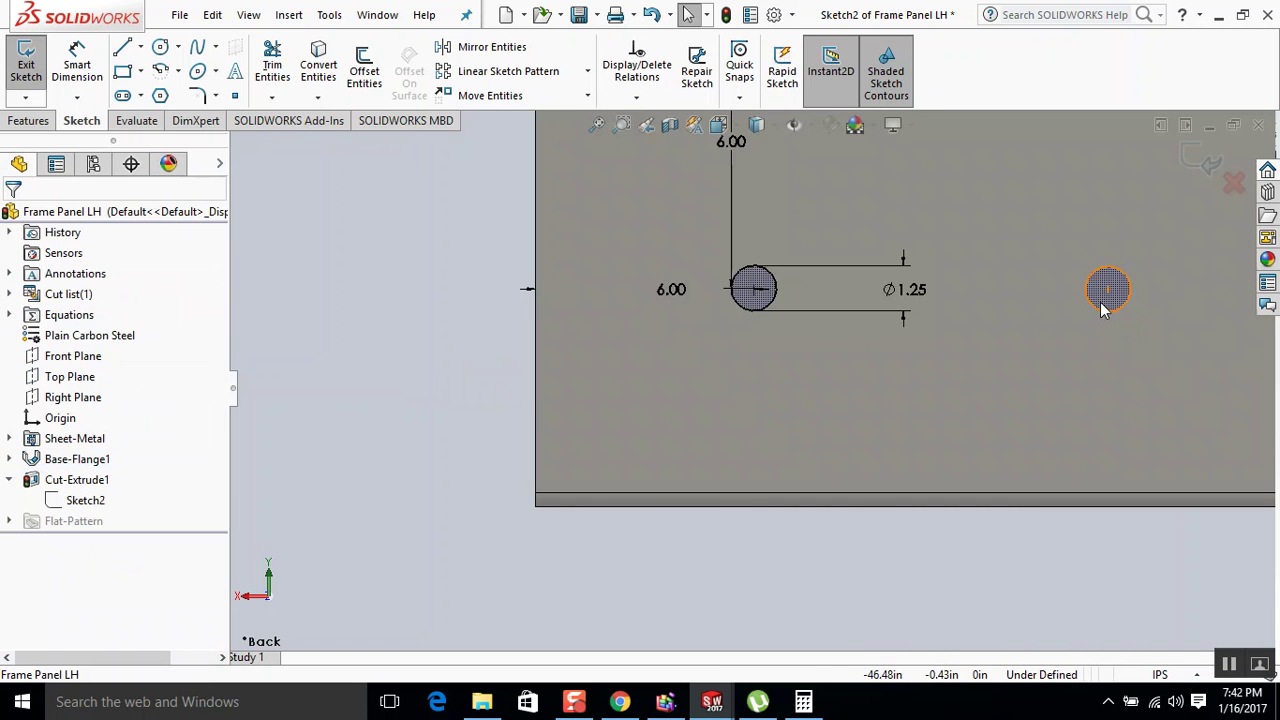
{"action": "left_click", "coordinate": [1108, 290]}
{"action": "left_click", "coordinate": [753, 290], "text": "ctrl"}
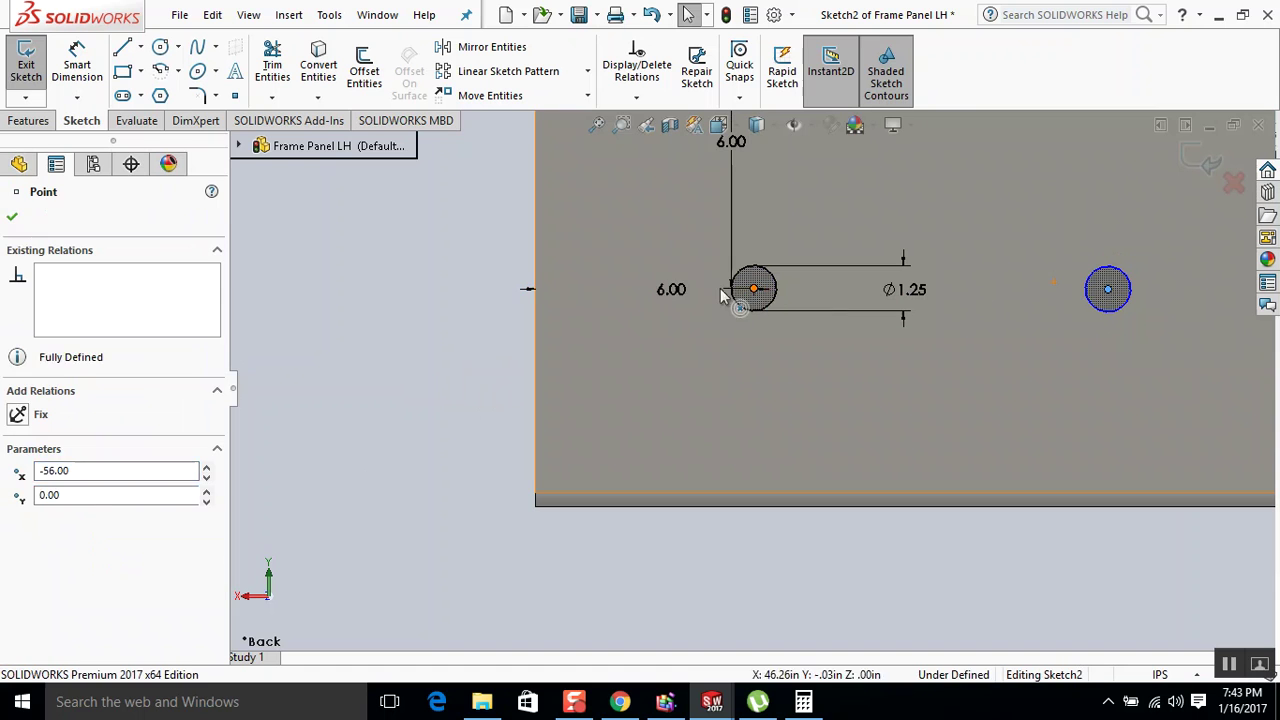
{"action": "left_click", "coordinate": [416, 464]}
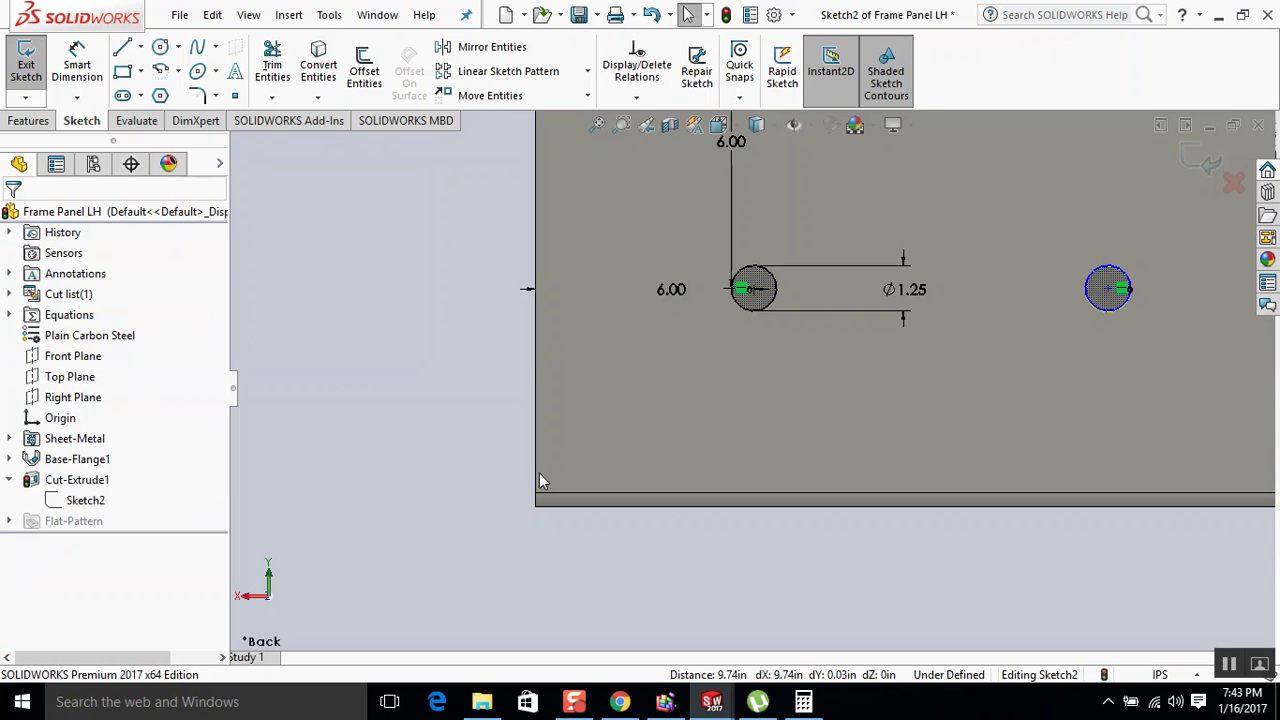
Add an Equal relation between the copied circle and the original 1.25 in hole circle.
{"action": "scroll", "coordinate": [709, 459], "scroll_direction": "up", "scroll_amount": 3}
{"action": "scroll", "coordinate": [962, 344], "scroll_direction": "down", "scroll_amount": 2}
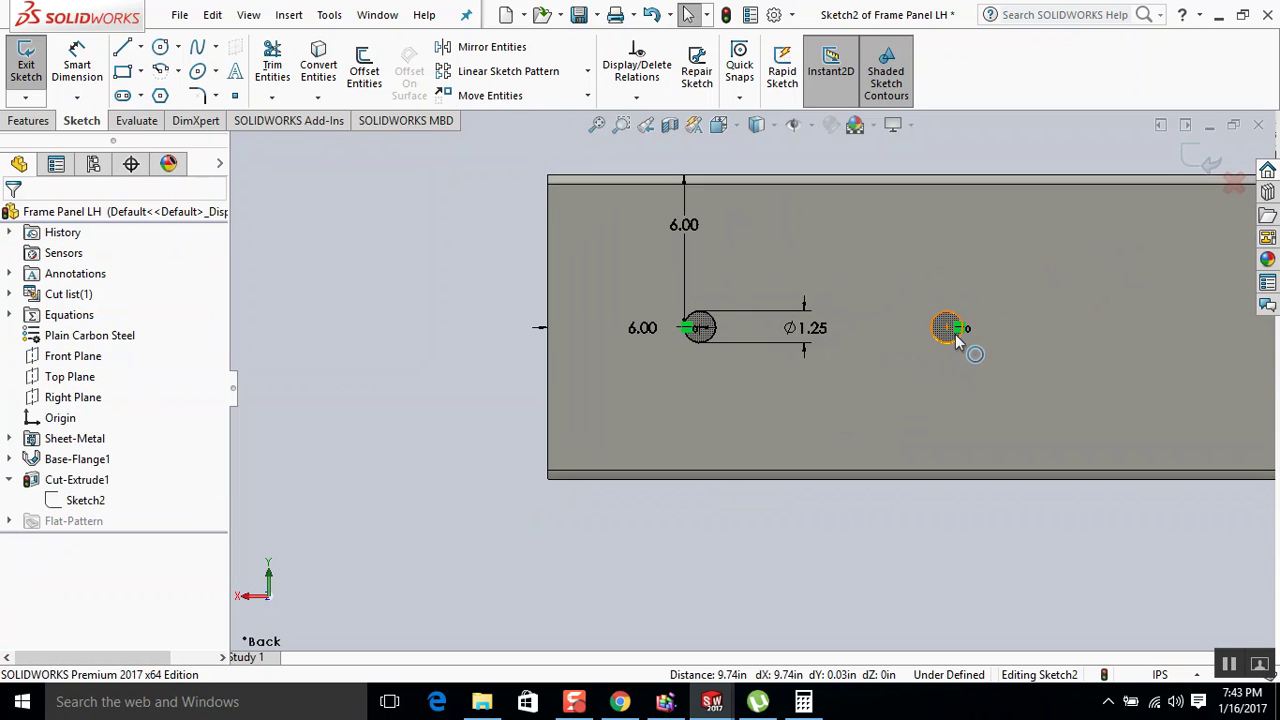
{"action": "left_click", "coordinate": [954, 334]}
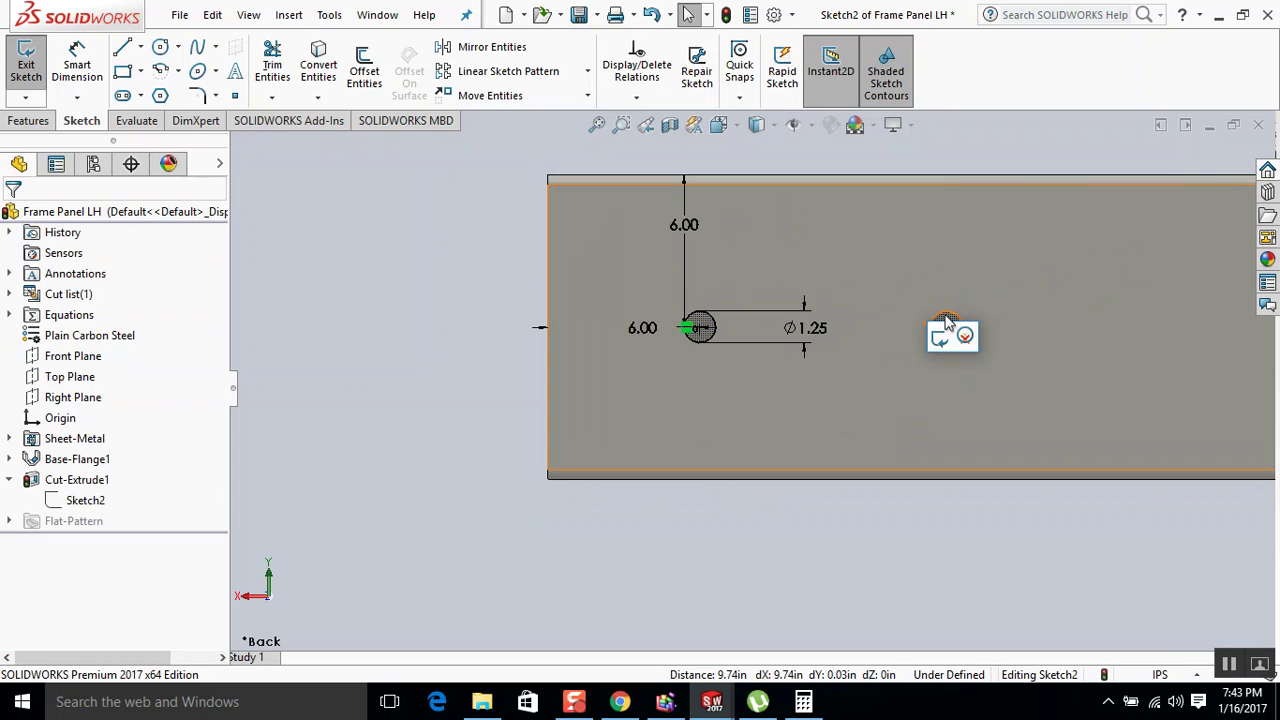
{"action": "left_click", "coordinate": [684, 337]}
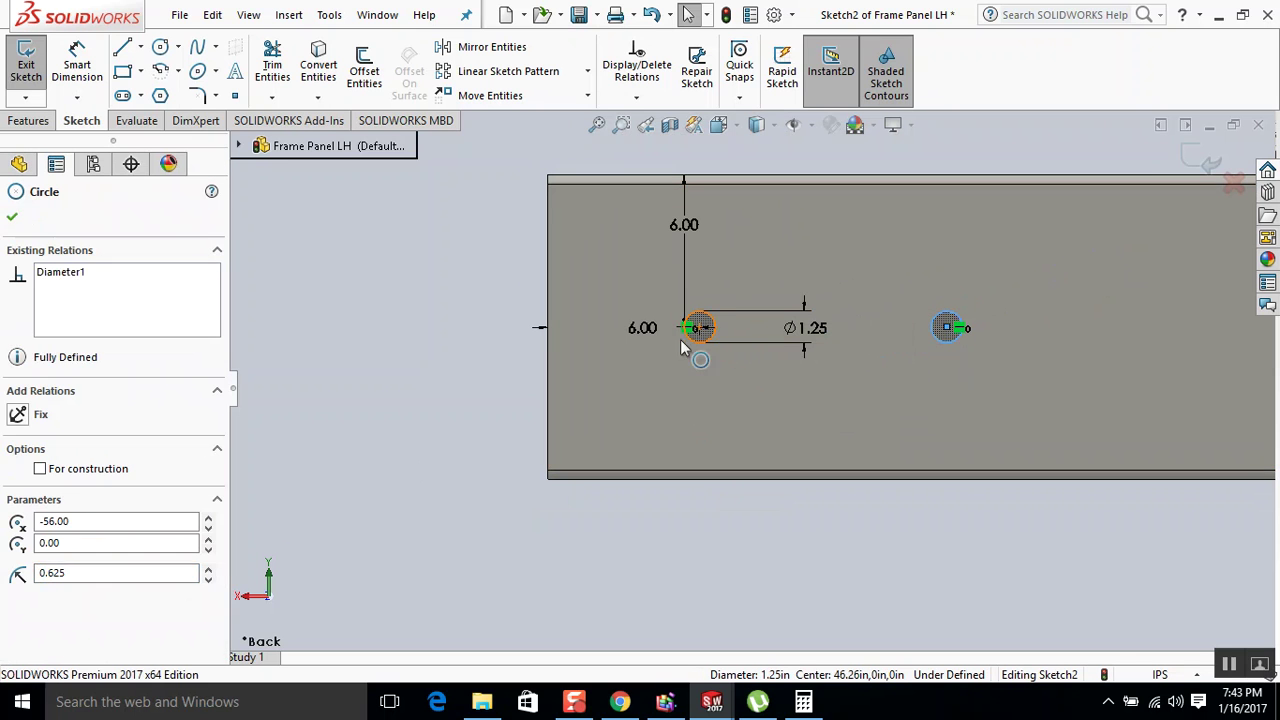
{"action": "left_click", "coordinate": [681, 340], "text": "ctrl"}
{"action": "left_click", "coordinate": [47, 587]}
{"action": "left_click", "coordinate": [304, 562]}
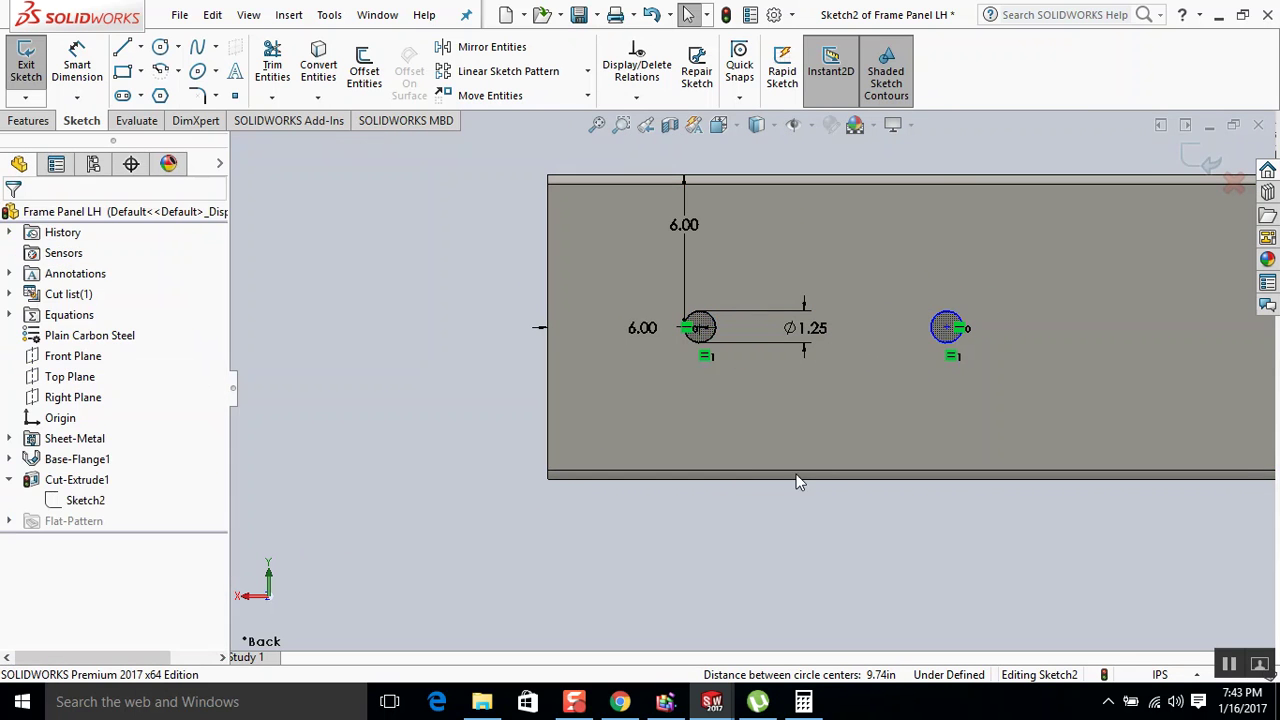
Dimension the copied circle's centre 6 in from the panel's far end edge.
{"action": "key", "text": "d"}
{"action": "scroll", "coordinate": [937, 330], "scroll_direction": "down", "scroll_amount": 2}
{"action": "left_click", "coordinate": [936, 319]}
{"action": "scroll", "coordinate": [925, 356], "scroll_direction": "up", "scroll_amount": 4}
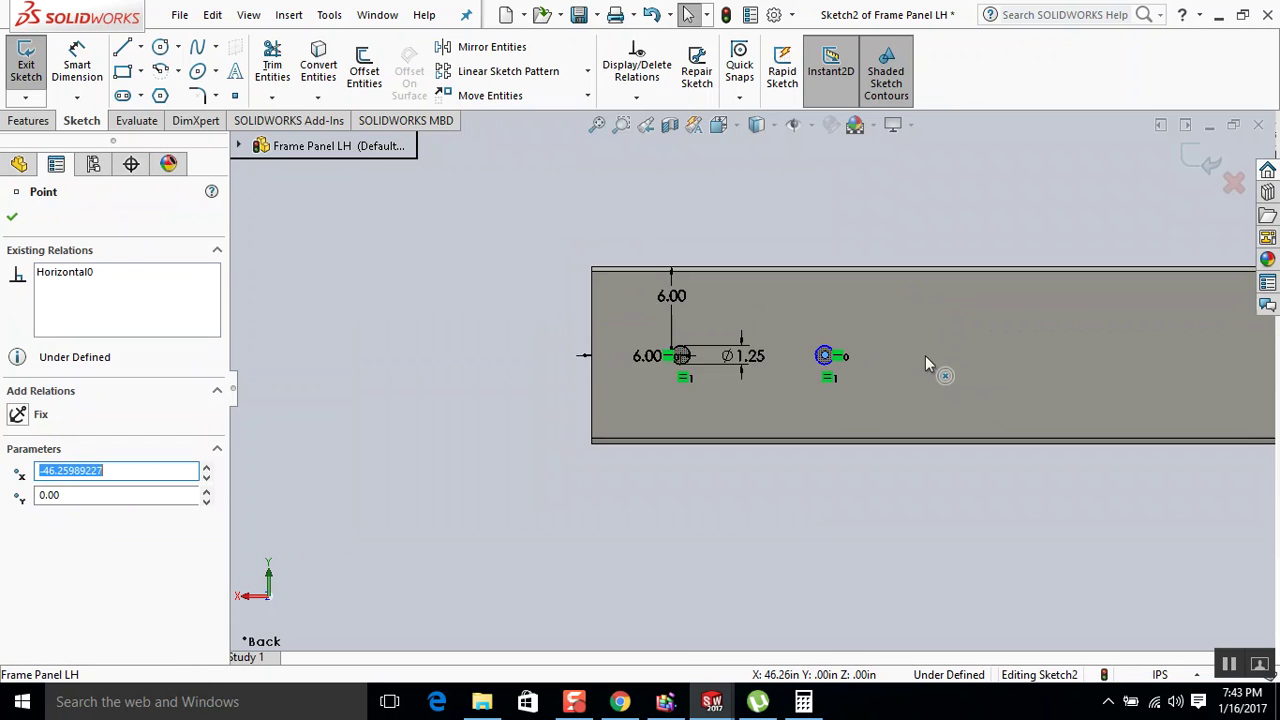
{"action": "scroll", "coordinate": [940, 356], "scroll_direction": "up", "scroll_amount": 8}
{"action": "scroll", "coordinate": [1120, 358], "scroll_direction": "down", "scroll_amount": 5}
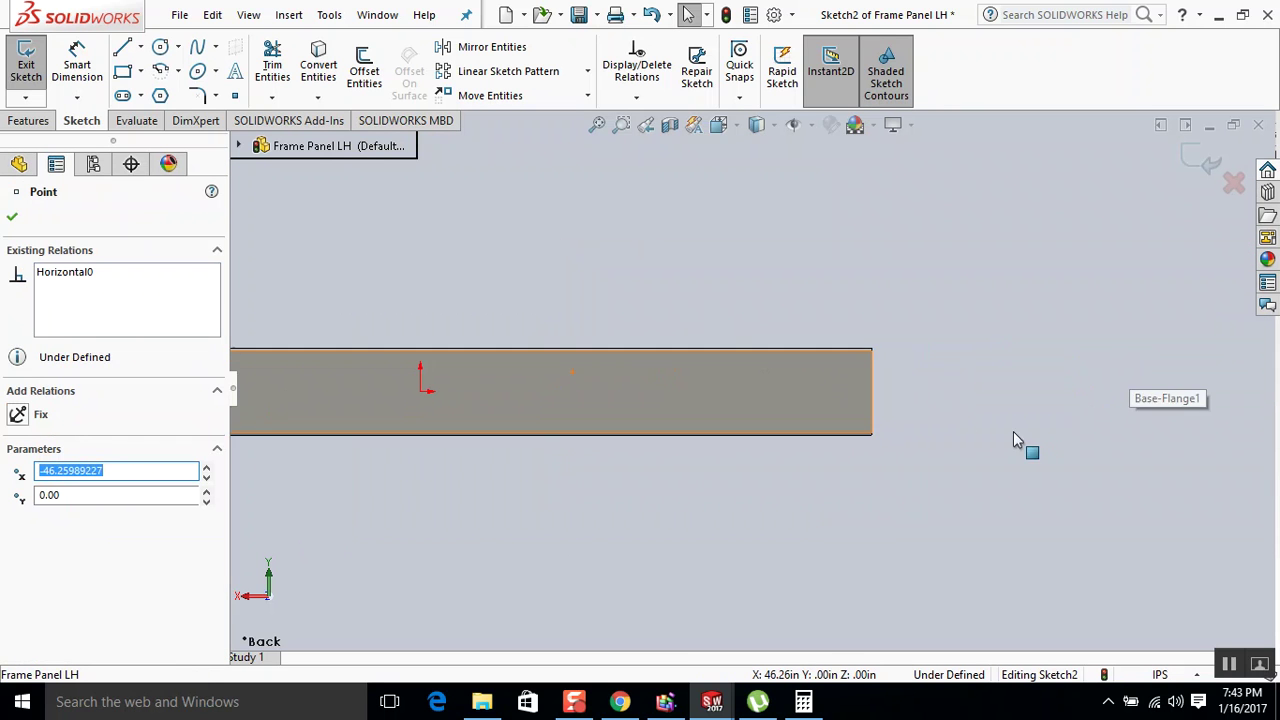
{"action": "left_click", "coordinate": [876, 421]}
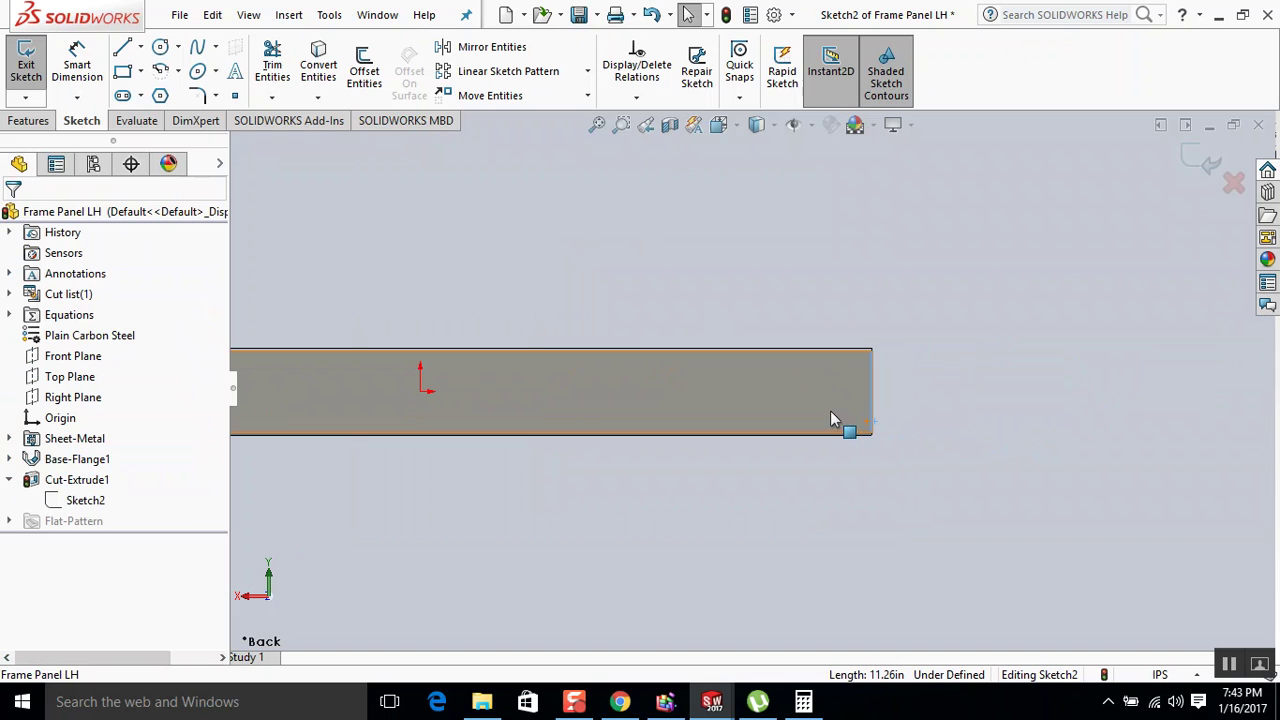
{"action": "key", "text": "d"}
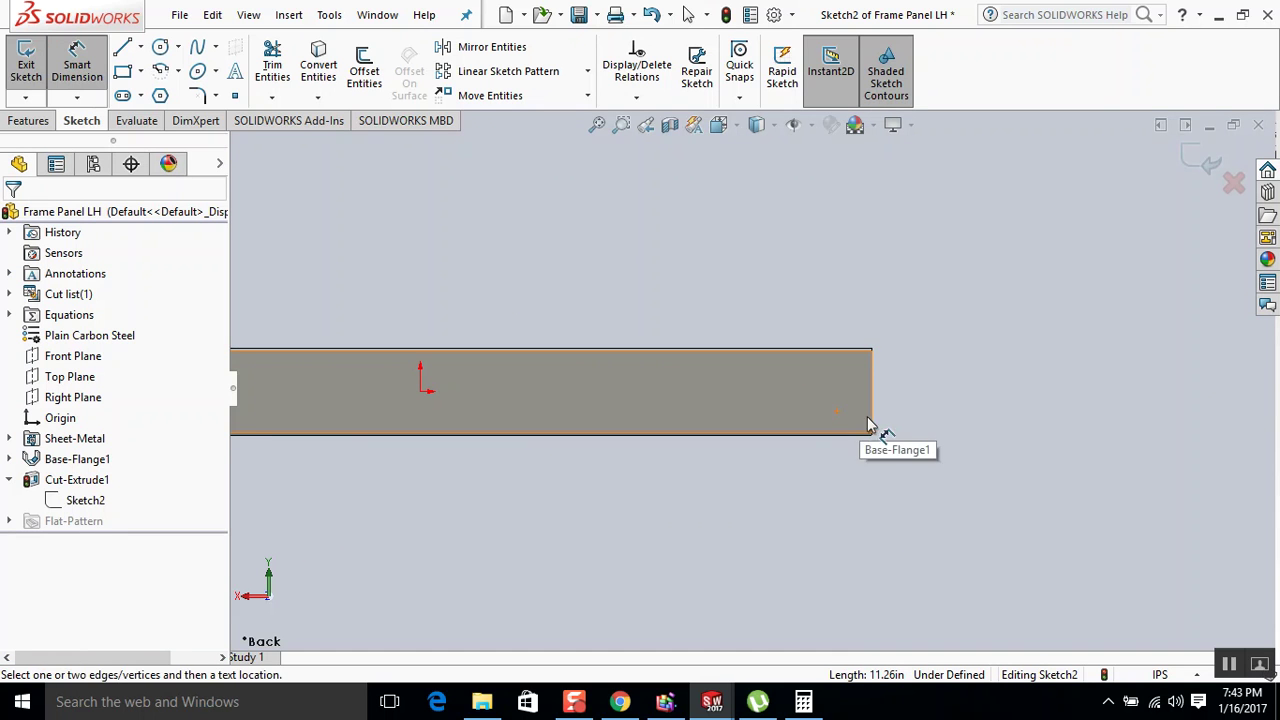
{"action": "scroll", "coordinate": [800, 420], "scroll_direction": "up", "scroll_amount": 3}
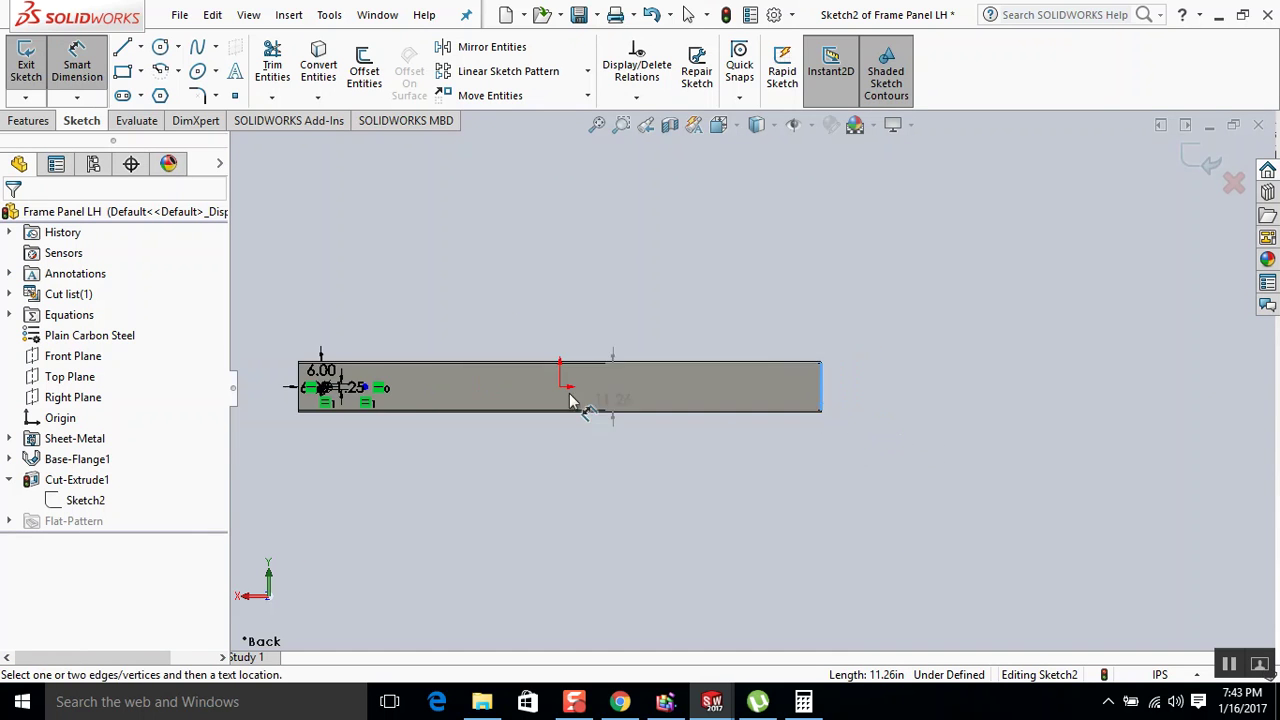
{"action": "scroll", "coordinate": [350, 406], "scroll_direction": "down", "scroll_amount": 7}
{"action": "scroll", "coordinate": [708, 413], "scroll_direction": "down", "scroll_amount": 2}
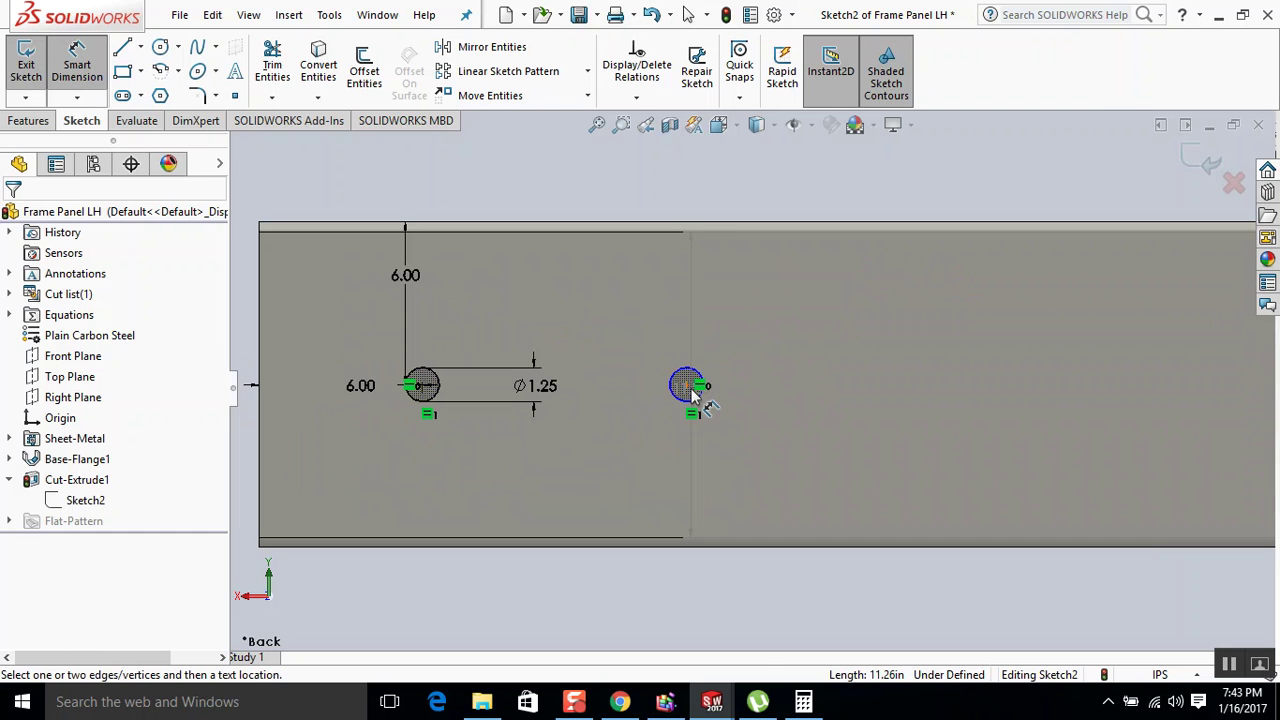
{"action": "left_click", "coordinate": [687, 388]}
{"action": "scroll", "coordinate": [776, 394], "scroll_direction": "up", "scroll_amount": 8}
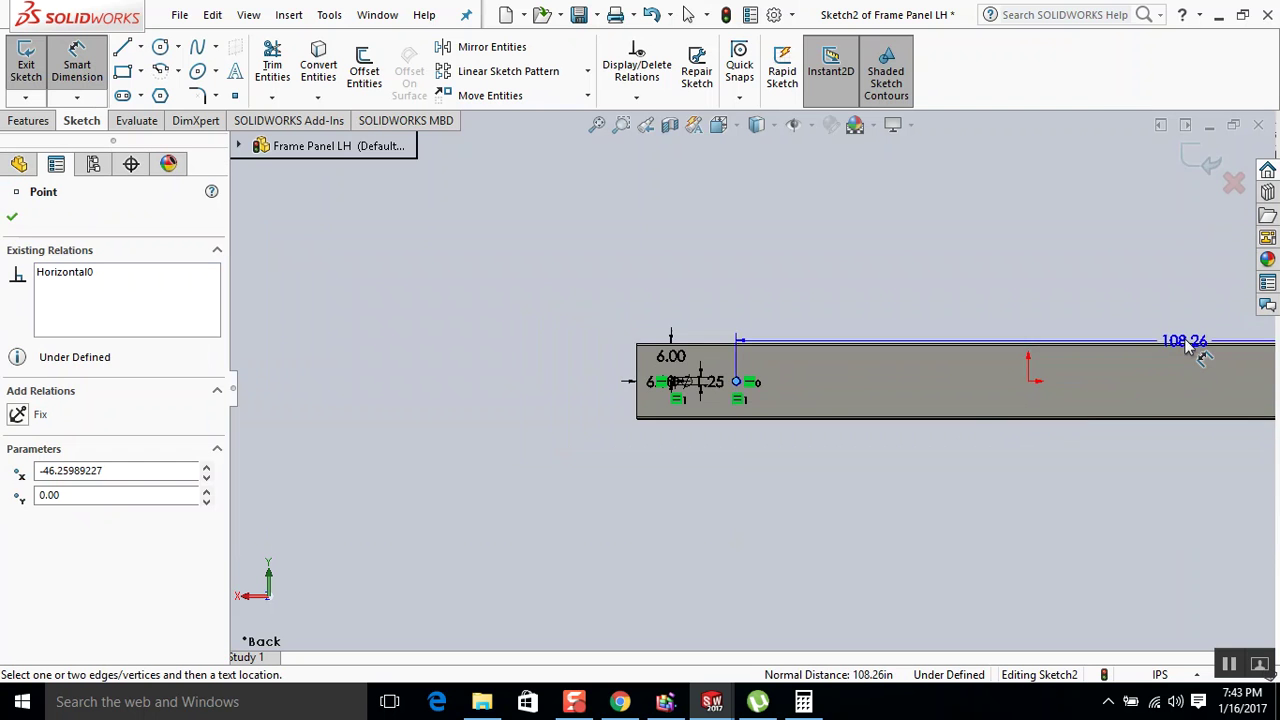
{"action": "scroll", "coordinate": [1127, 374], "scroll_direction": "down", "scroll_amount": 4}
{"action": "left_click", "coordinate": [927, 372]}
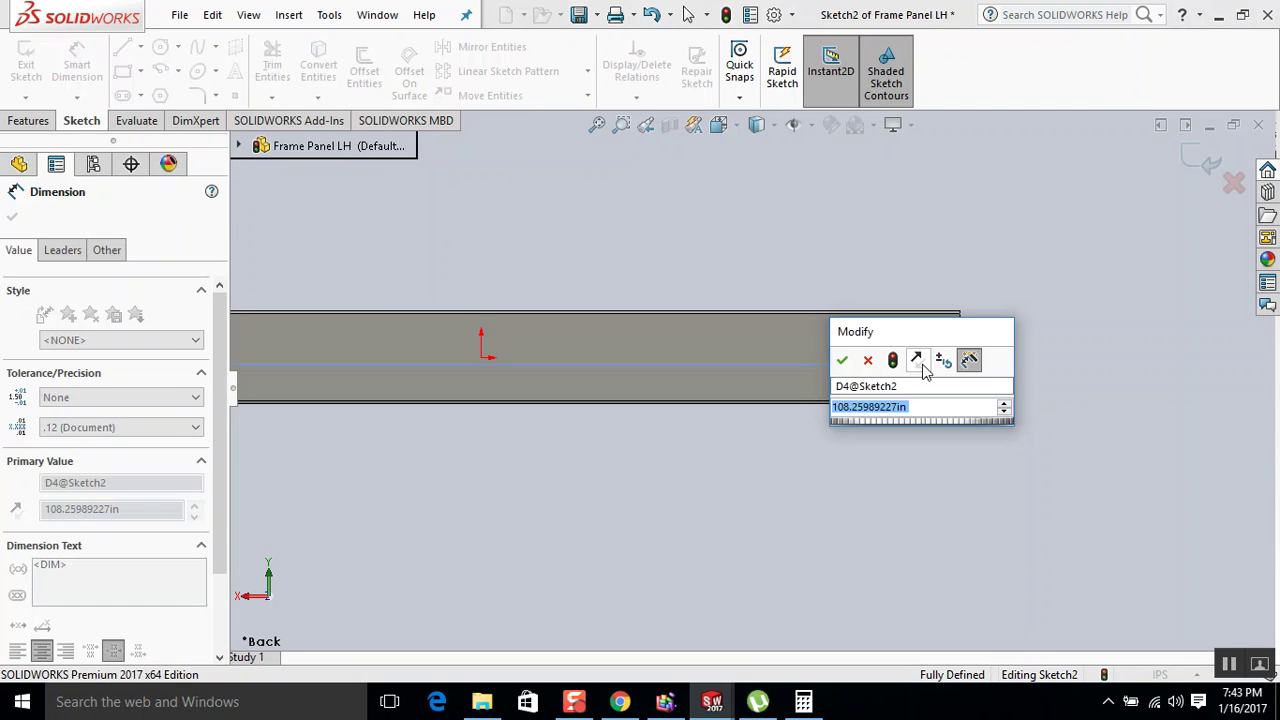
{"action": "type", "text": "6"}
{"action": "key", "text": "Return"}
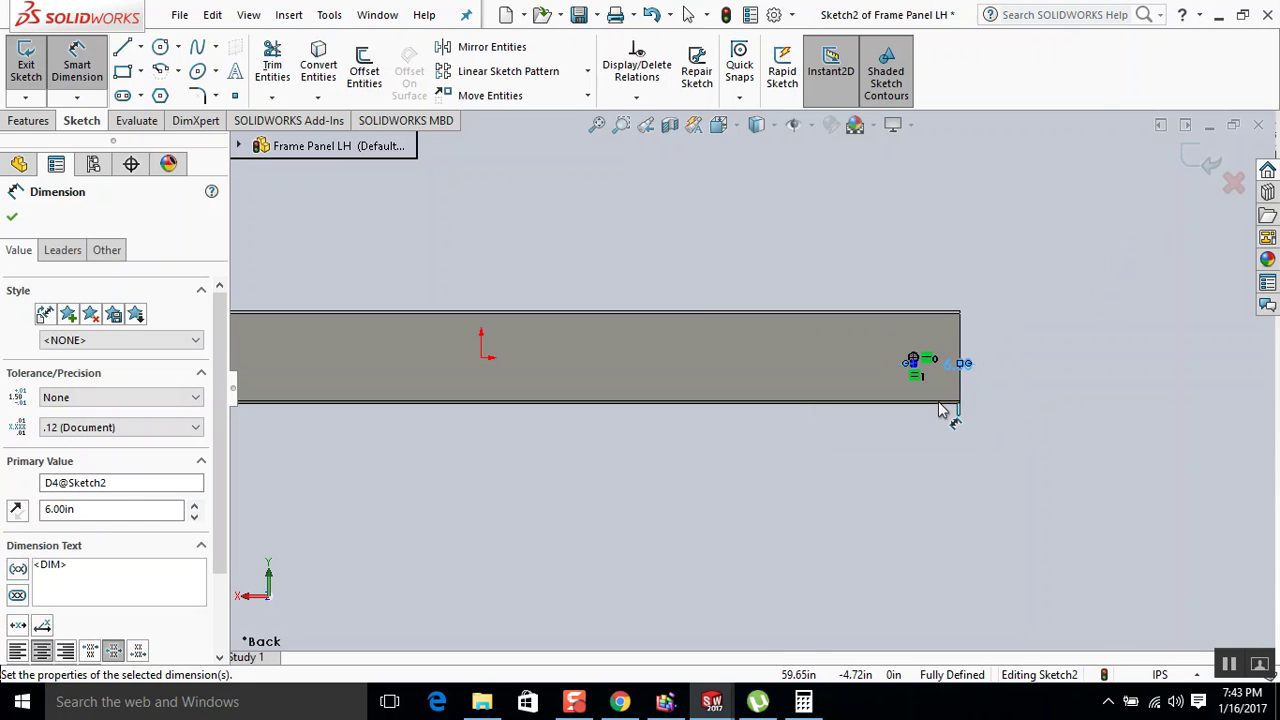
{"action": "scroll", "coordinate": [870, 362], "scroll_direction": "down", "scroll_amount": 5}
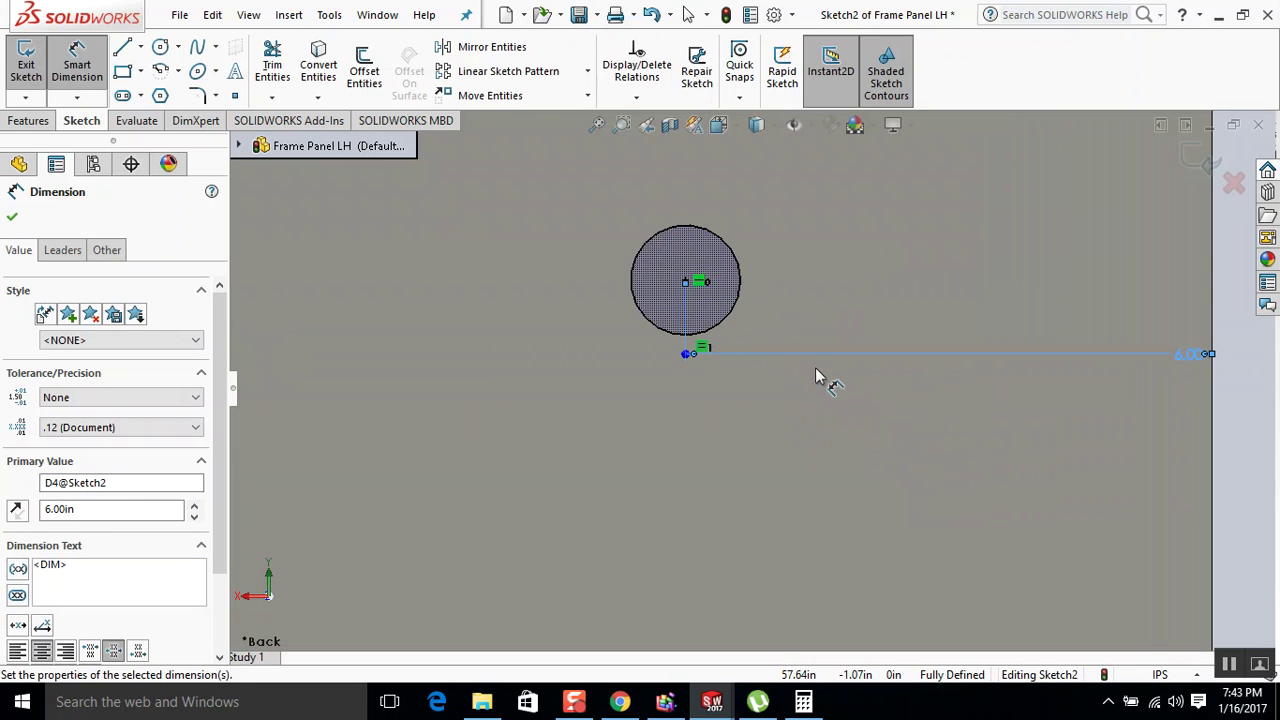
{"action": "scroll", "coordinate": [690, 358], "scroll_direction": "down", "scroll_amount": 4}
{"action": "key", "text": "Escape"}
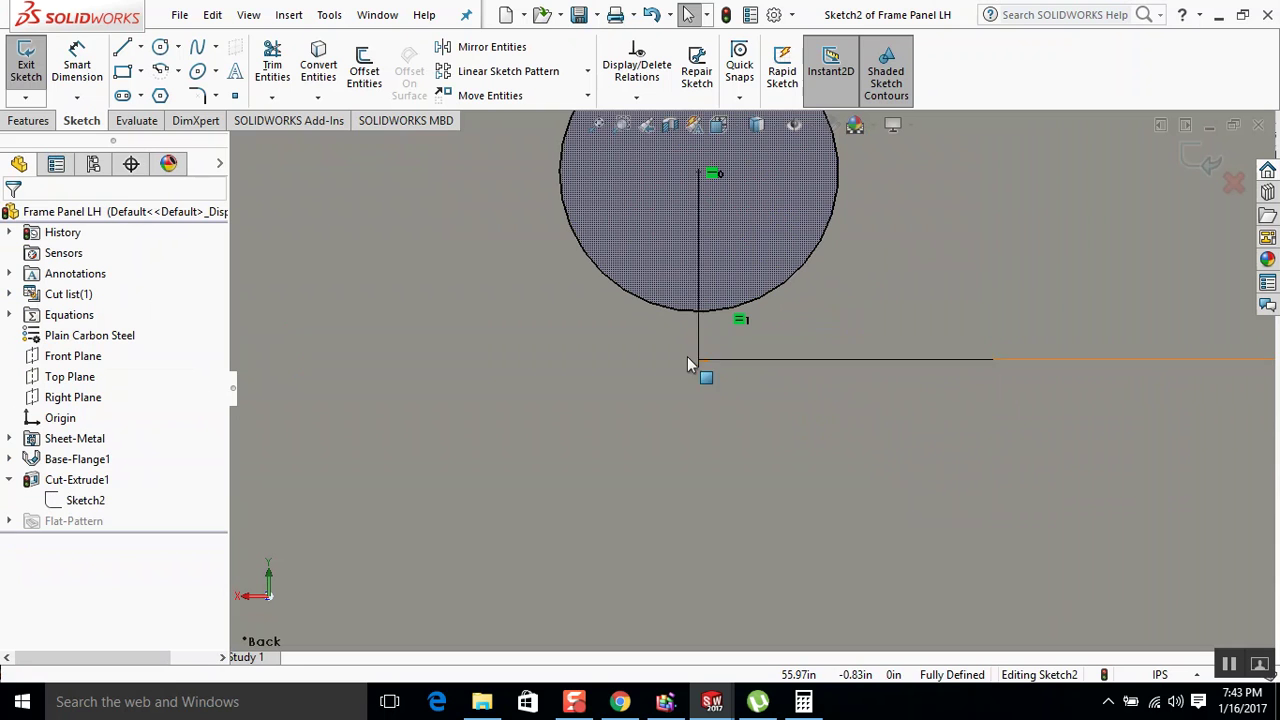
Finish editing Sketch2 and close Frame Panel LH to return to the Frame Weldment.
{"action": "scroll", "coordinate": [688, 364], "scroll_direction": "up", "scroll_amount": 2}
{"action": "left_click", "coordinate": [1180, 160]}
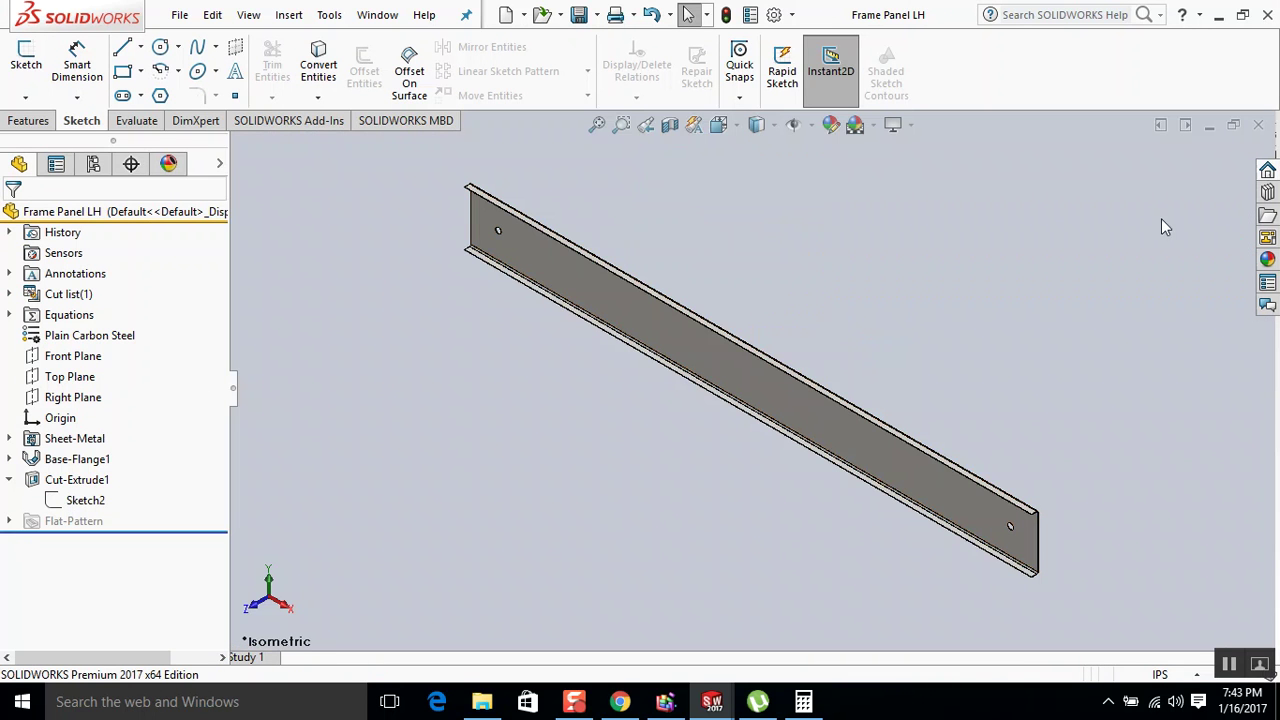
{"action": "left_click", "coordinate": [1258, 125]}
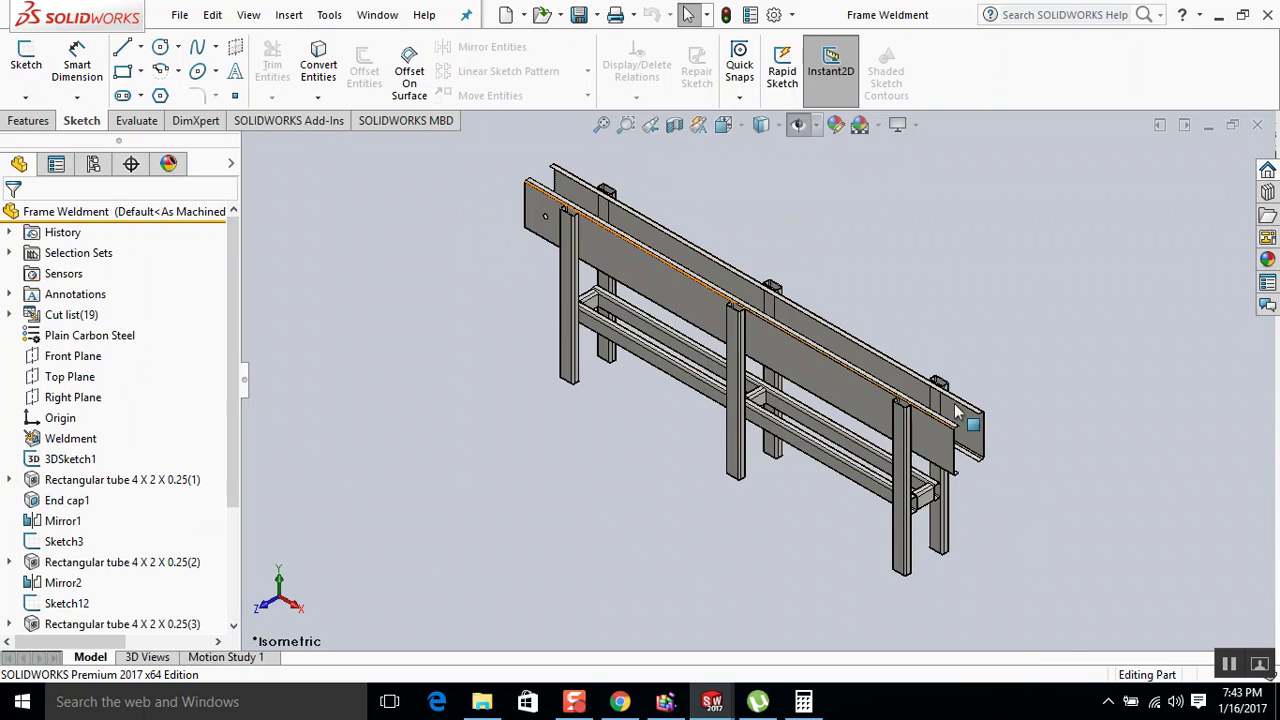
Insert the Frame Panel LH part from the Infeed Conveyor folder into the Frame Weldment, placed beside the frame.
{"action": "scroll", "coordinate": [850, 395], "scroll_direction": "up", "scroll_amount": 2}
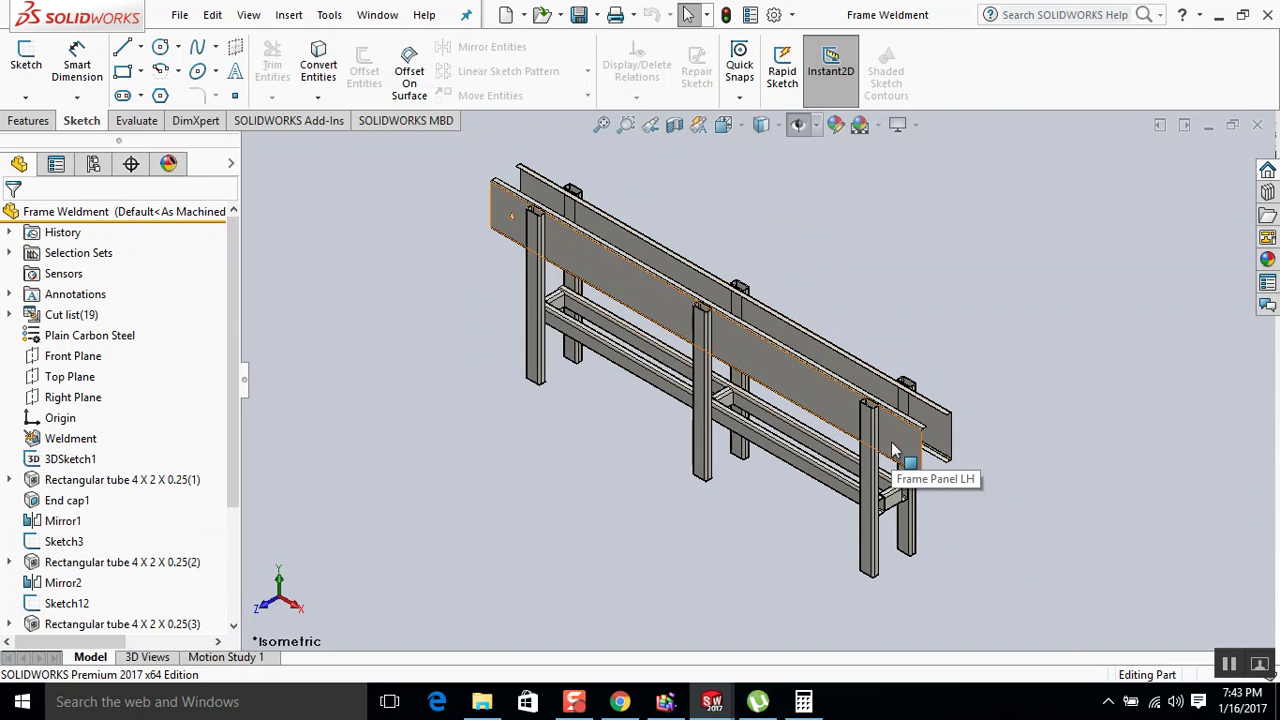
{"action": "key", "text": "ctrl+o"}
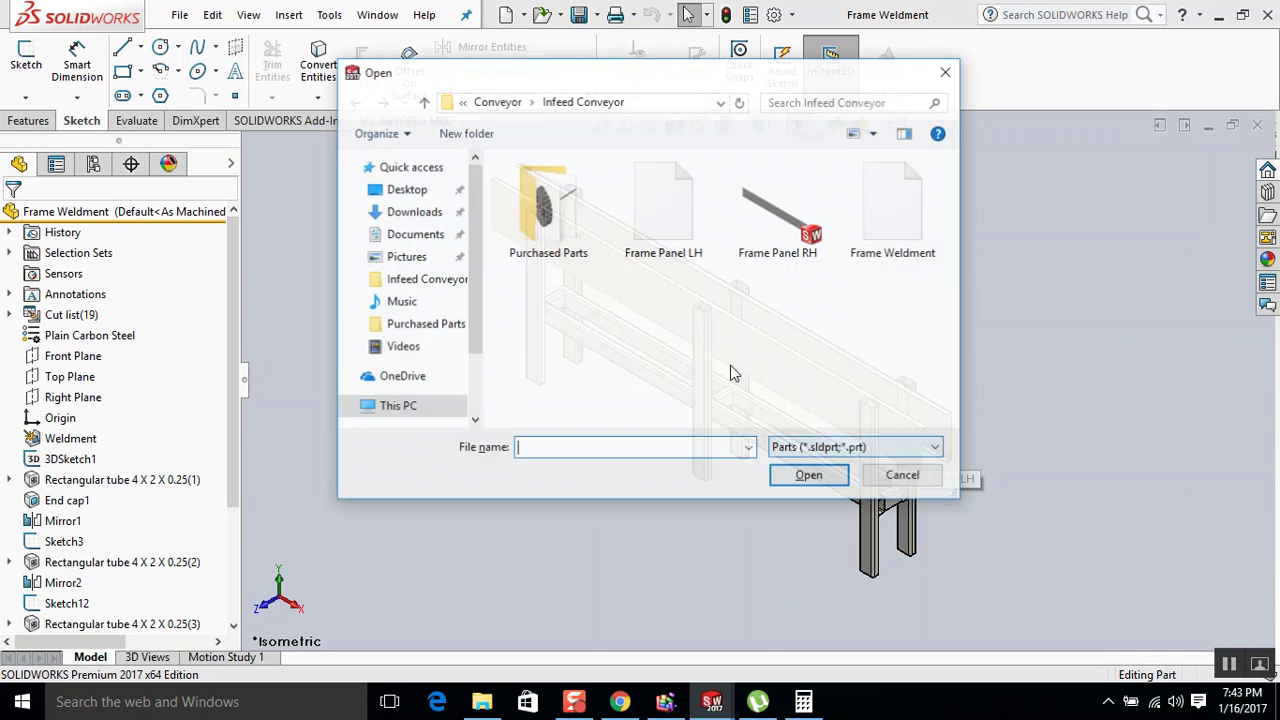
{"action": "left_click", "coordinate": [667, 238]}
{"action": "left_click", "coordinate": [810, 476]}
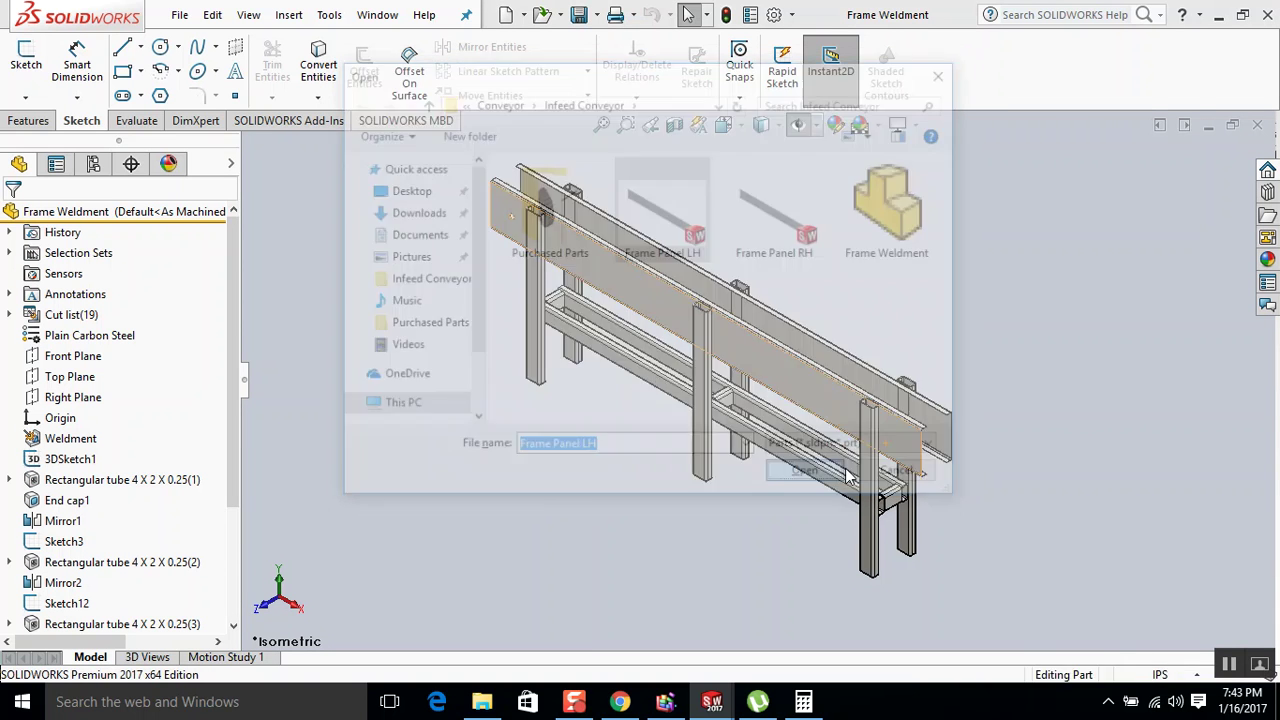
{"action": "left_click", "coordinate": [933, 364]}
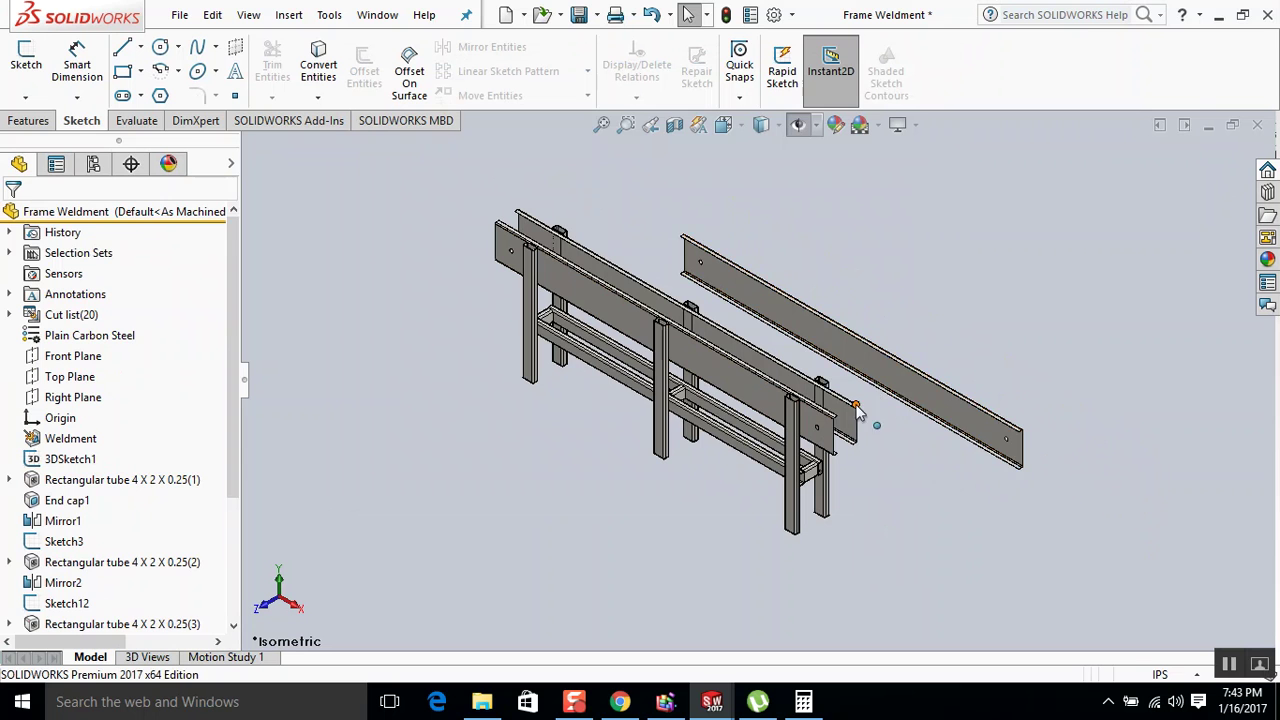
Delete the extra Frame Panel LH body beside the frame and restore the isometric view.
{"action": "left_click", "coordinate": [898, 386]}
{"action": "key", "text": "Delete"}
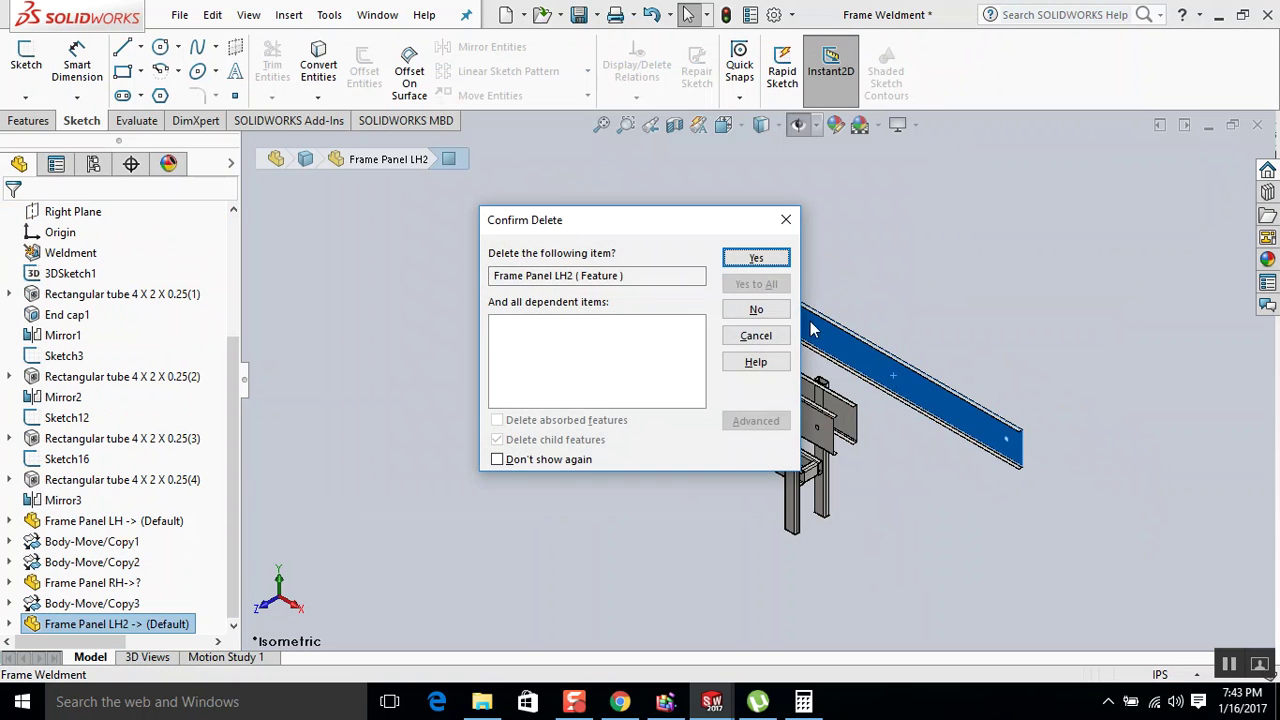
{"action": "left_click", "coordinate": [756, 259]}
{"action": "key", "text": "ctrl+7"}
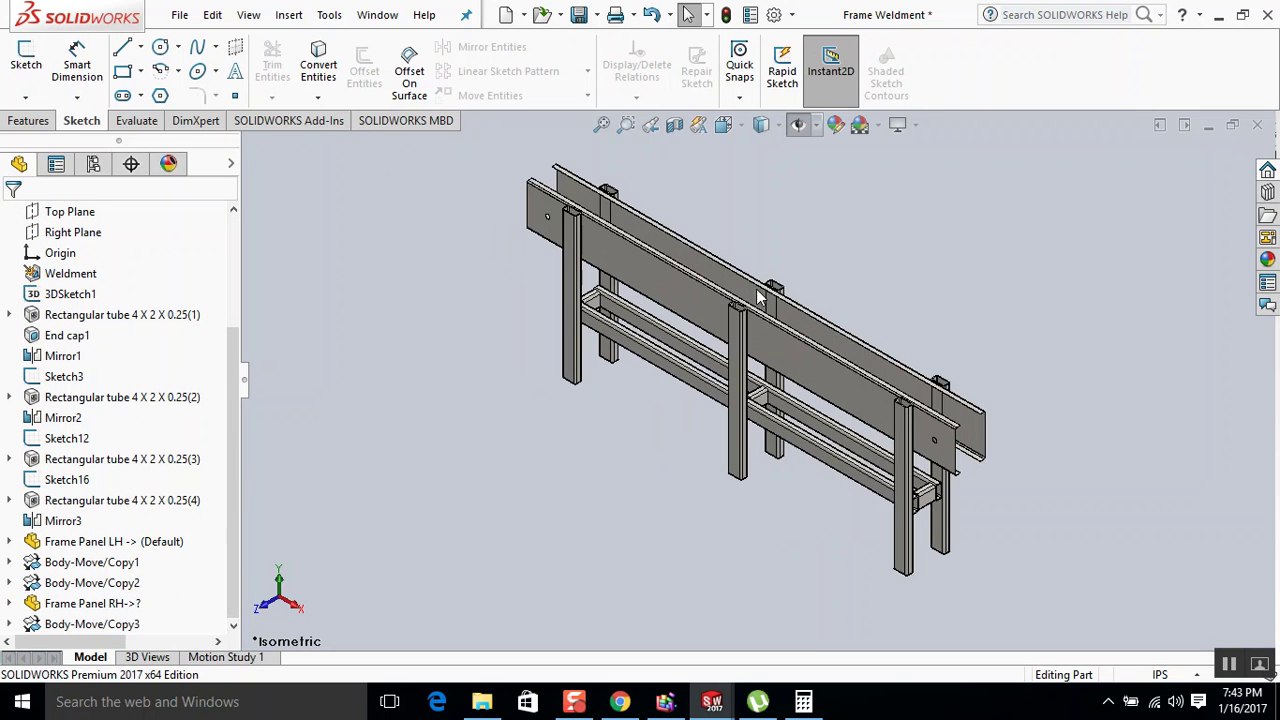
Close the Frame Weldment and return to the Conveyor assembly, letting it update.
{"action": "left_click", "coordinate": [1258, 126]}
{"action": "left_click", "coordinate": [157, 108]}
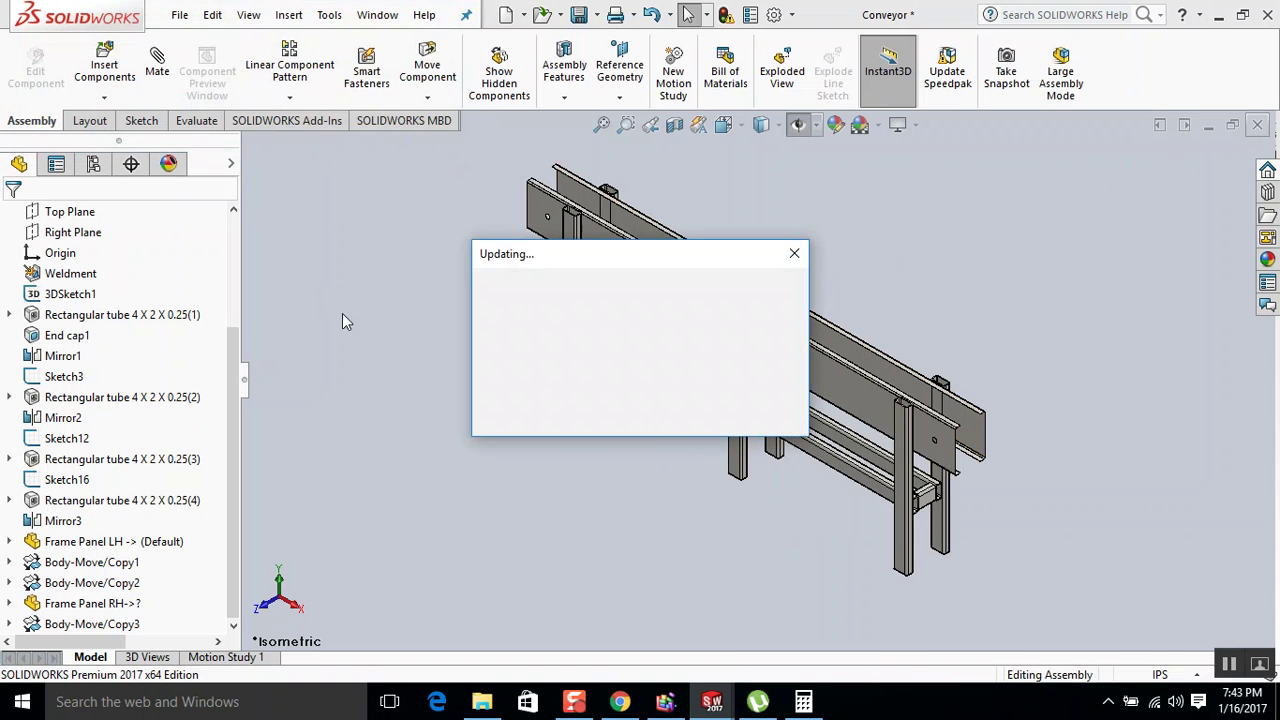
{"action": "scroll", "coordinate": [617, 367], "scroll_direction": "up", "scroll_amount": 3}
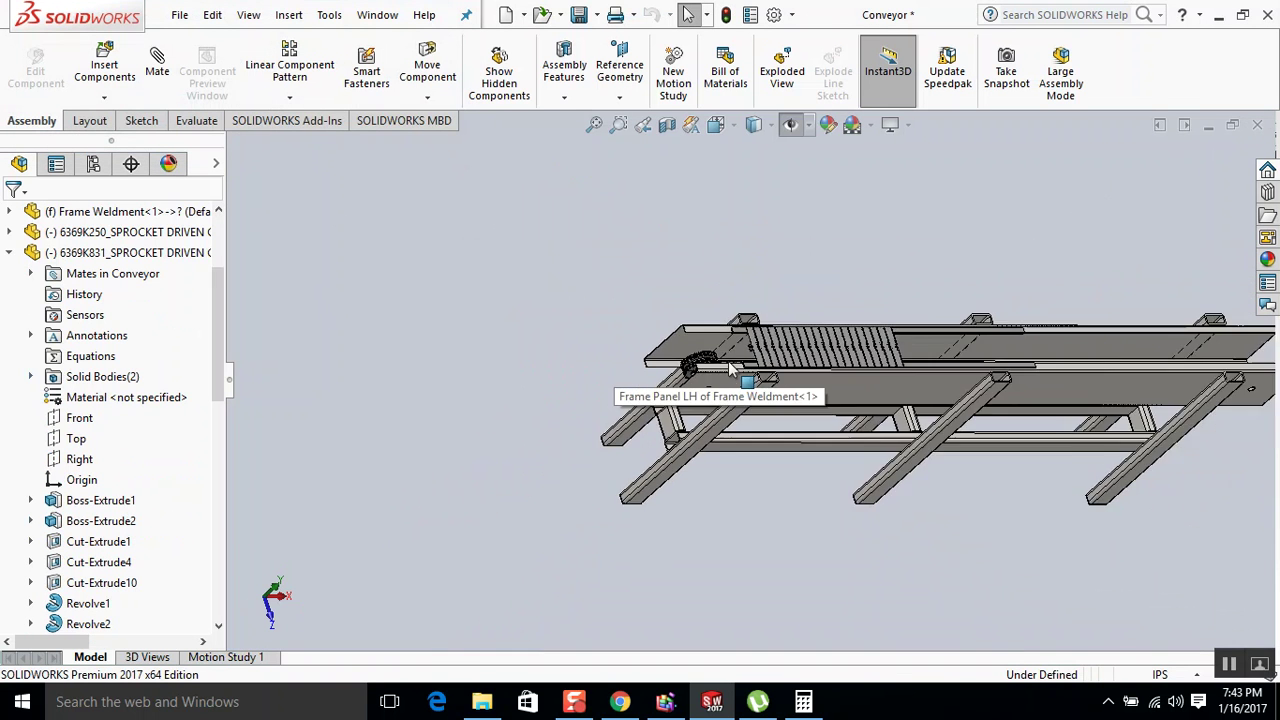
Add a Concentric mate between the 6369K931 wheel's 1 in bore and the new hole at the end of the Frame Weldment's panel.
{"action": "scroll", "coordinate": [1099, 377], "scroll_direction": "down", "scroll_amount": 10}
{"action": "scroll", "coordinate": [773, 319], "scroll_direction": "down", "scroll_amount": 4}
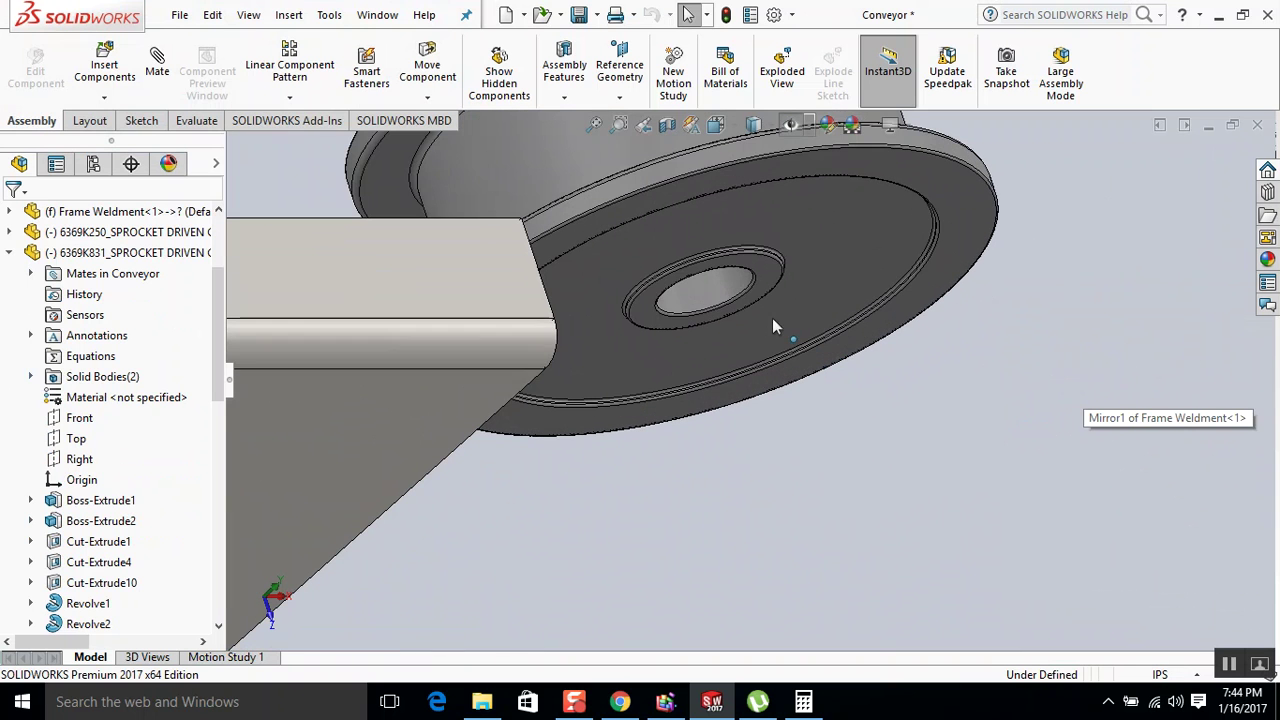
{"action": "left_click", "coordinate": [725, 302]}
{"action": "scroll", "coordinate": [629, 318], "scroll_direction": "up", "scroll_amount": 5}
{"action": "scroll", "coordinate": [654, 400], "scroll_direction": "down", "scroll_amount": 6}
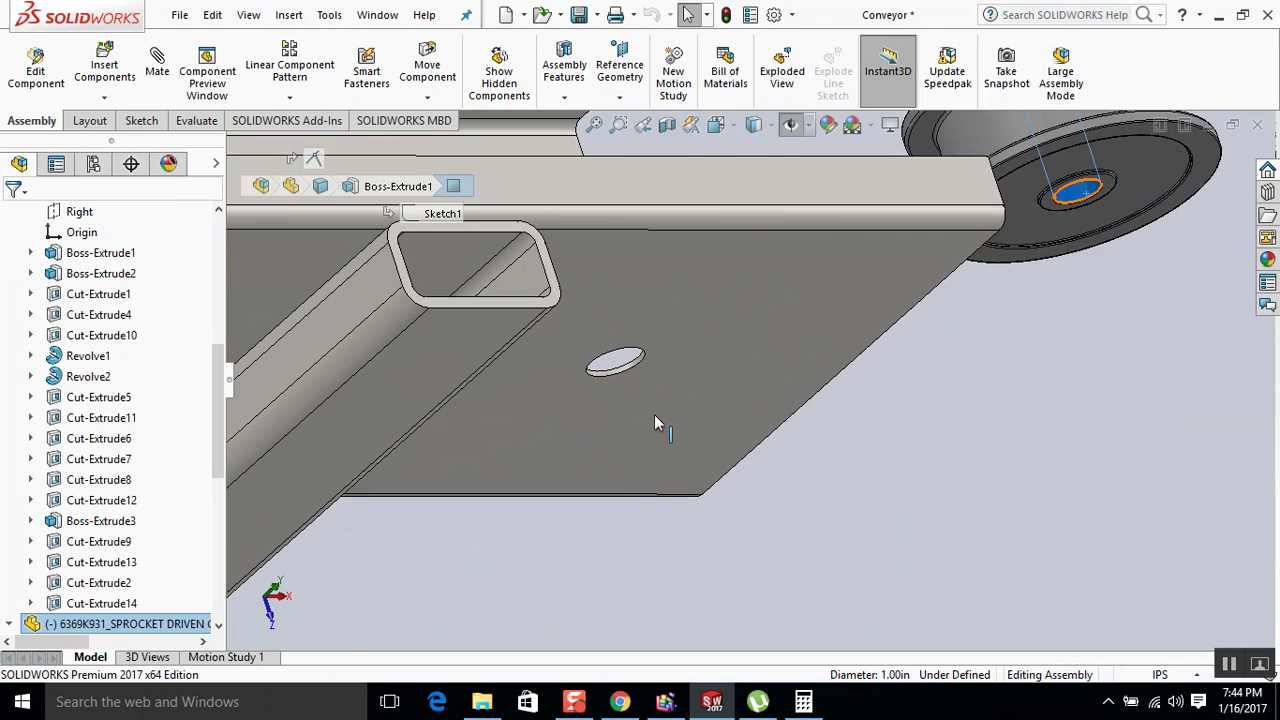
{"action": "scroll", "coordinate": [602, 379], "scroll_direction": "down", "scroll_amount": 3}
{"action": "left_click", "coordinate": [601, 371], "text": "ctrl"}
{"action": "scroll", "coordinate": [599, 369], "scroll_direction": "up", "scroll_amount": 3}
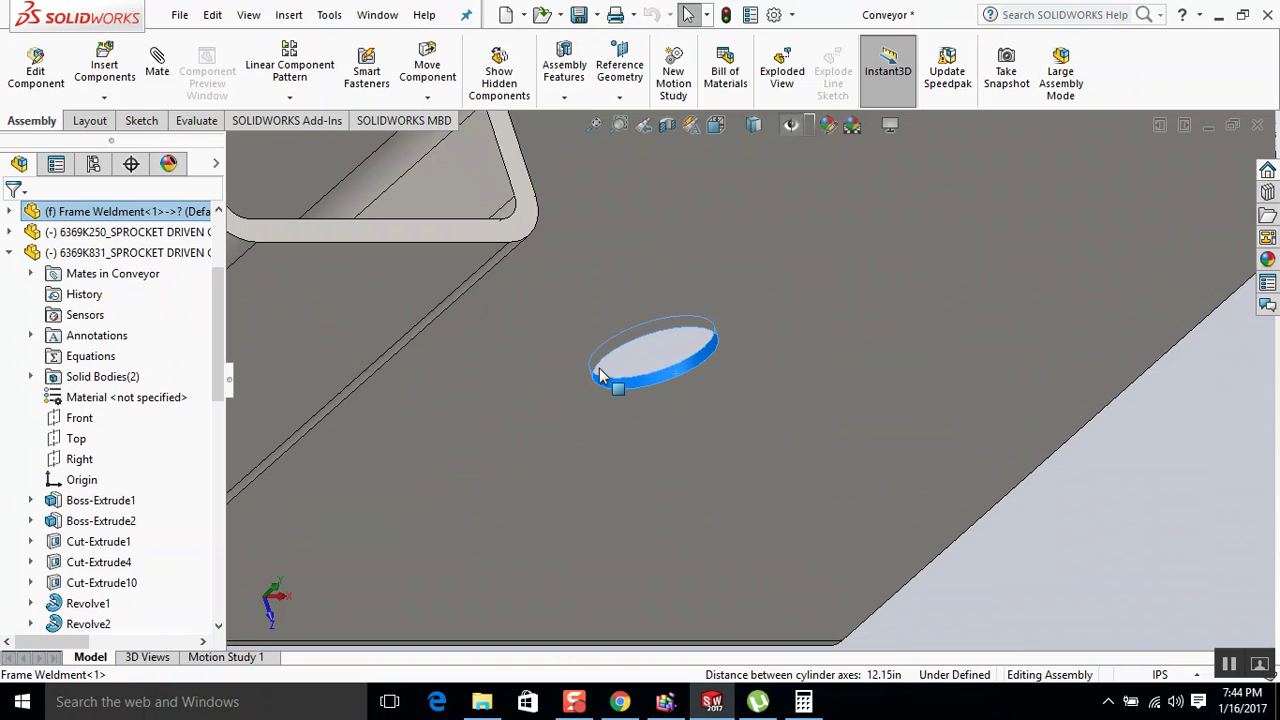
{"action": "left_click", "coordinate": [608, 378]}
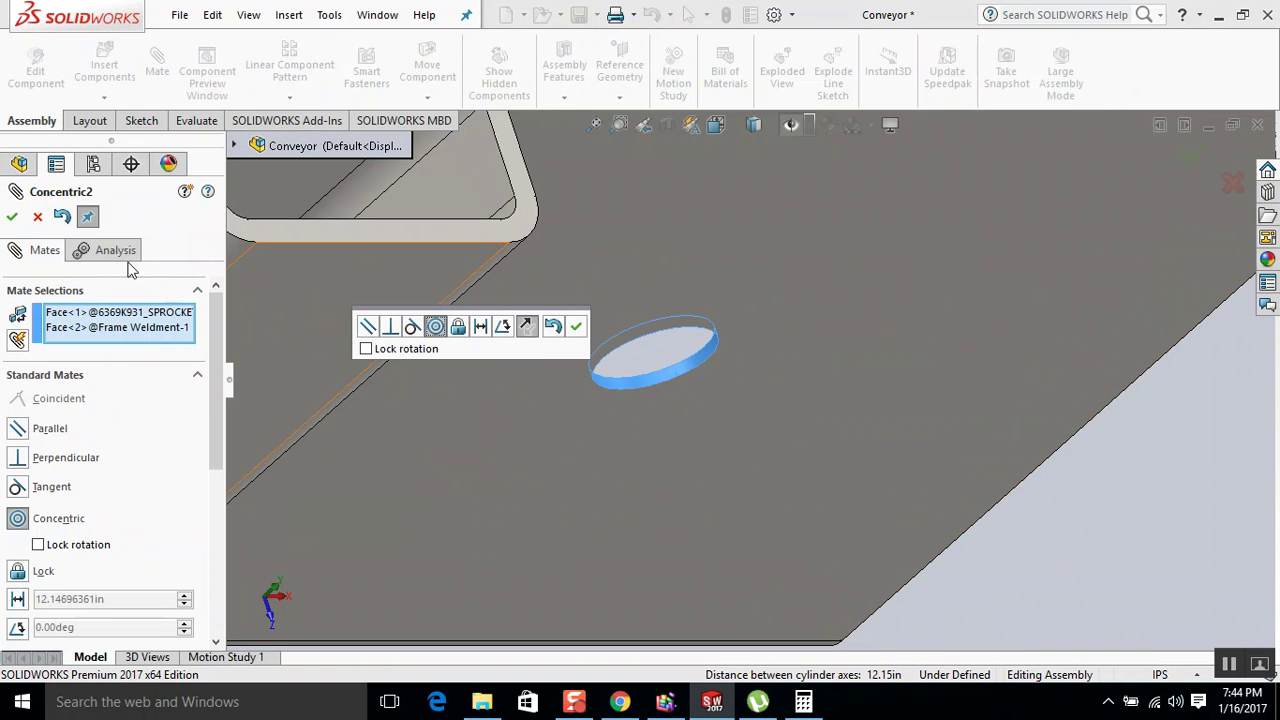
{"action": "left_click", "coordinate": [13, 219]}
{"action": "scroll", "coordinate": [443, 394], "scroll_direction": "up", "scroll_amount": 5}
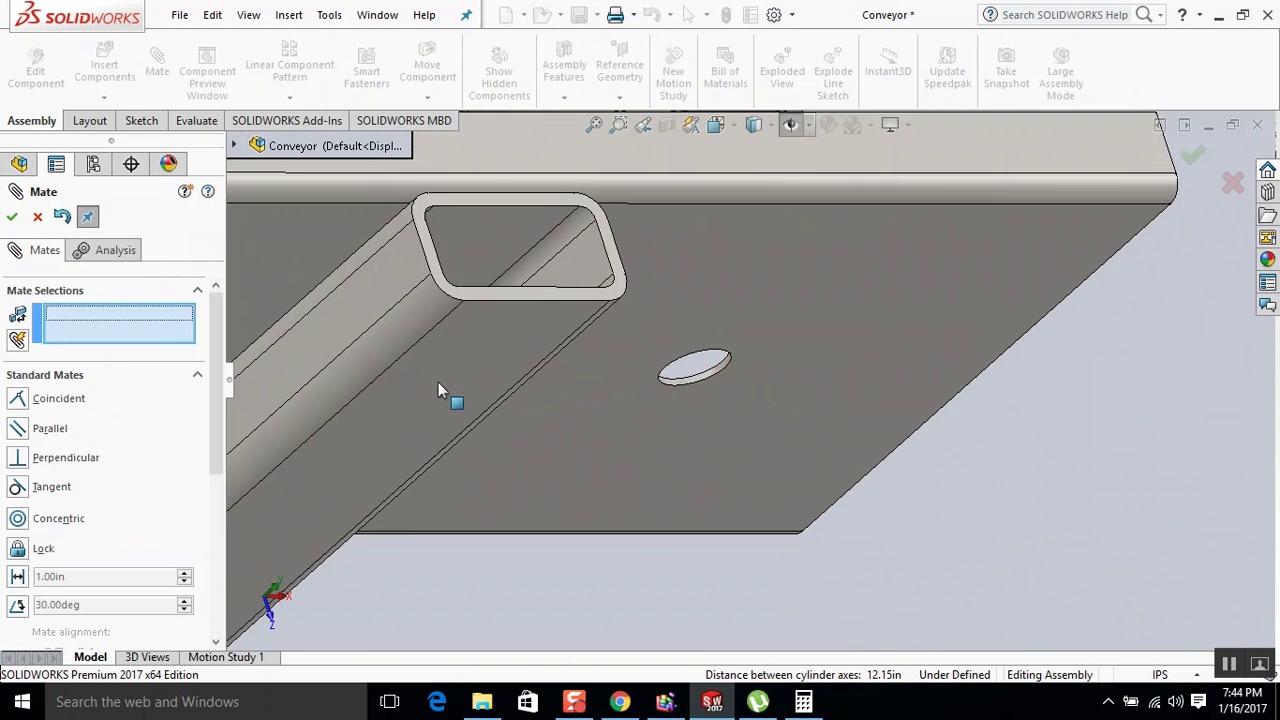
{"action": "key", "text": "Escape"}
Examine the 6369K931 wheel's position at one end of the frame and the belt and drive sprocket at the other.
{"action": "left_click", "coordinate": [745, 377]}
{"action": "middle_click_drag", "start_coordinate": [745, 377], "coordinate": [623, 331]}
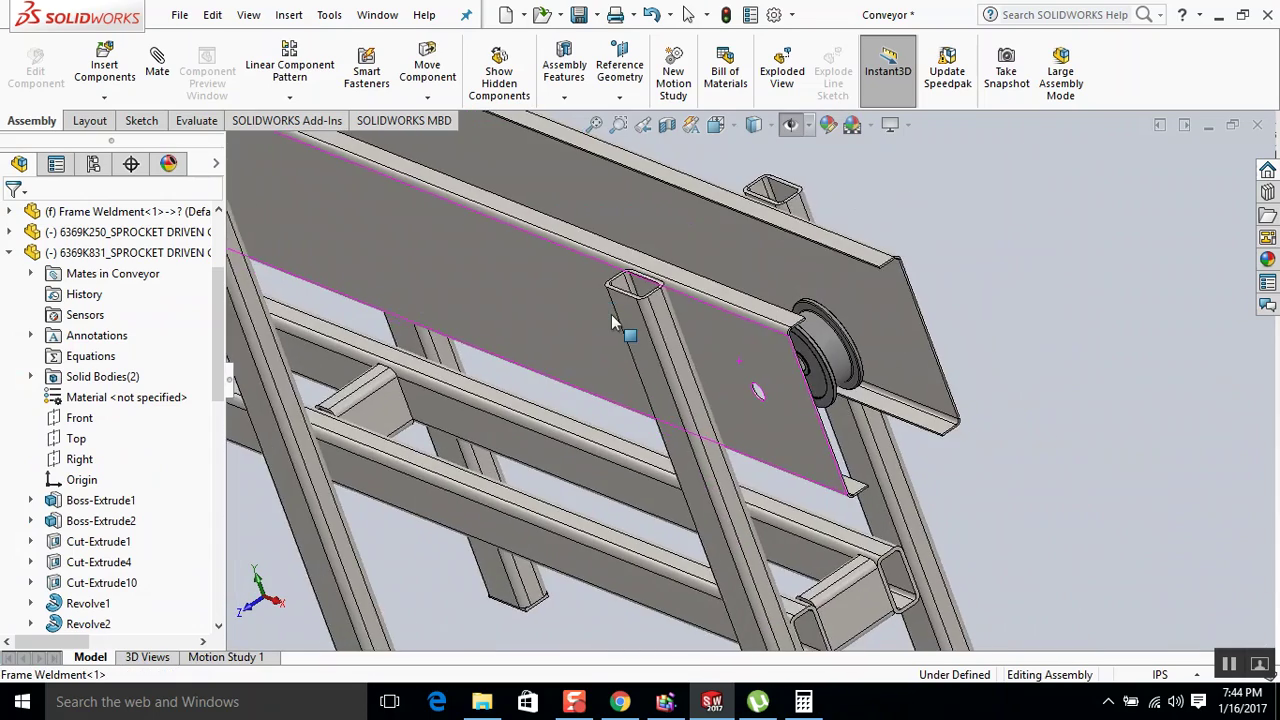
{"action": "scroll", "coordinate": [640, 314], "scroll_direction": "up", "scroll_amount": 2}
{"action": "scroll", "coordinate": [763, 365], "scroll_direction": "down", "scroll_amount": 3}
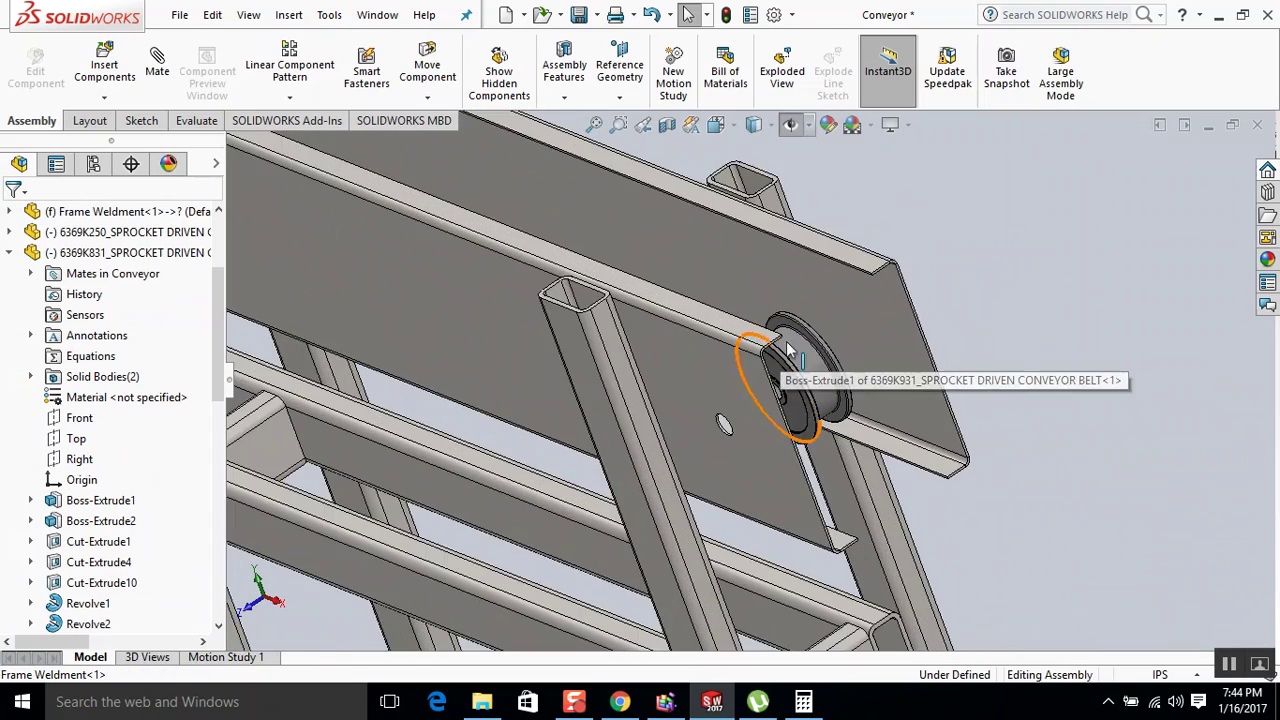
{"action": "scroll", "coordinate": [760, 405], "scroll_direction": "down", "scroll_amount": 2}
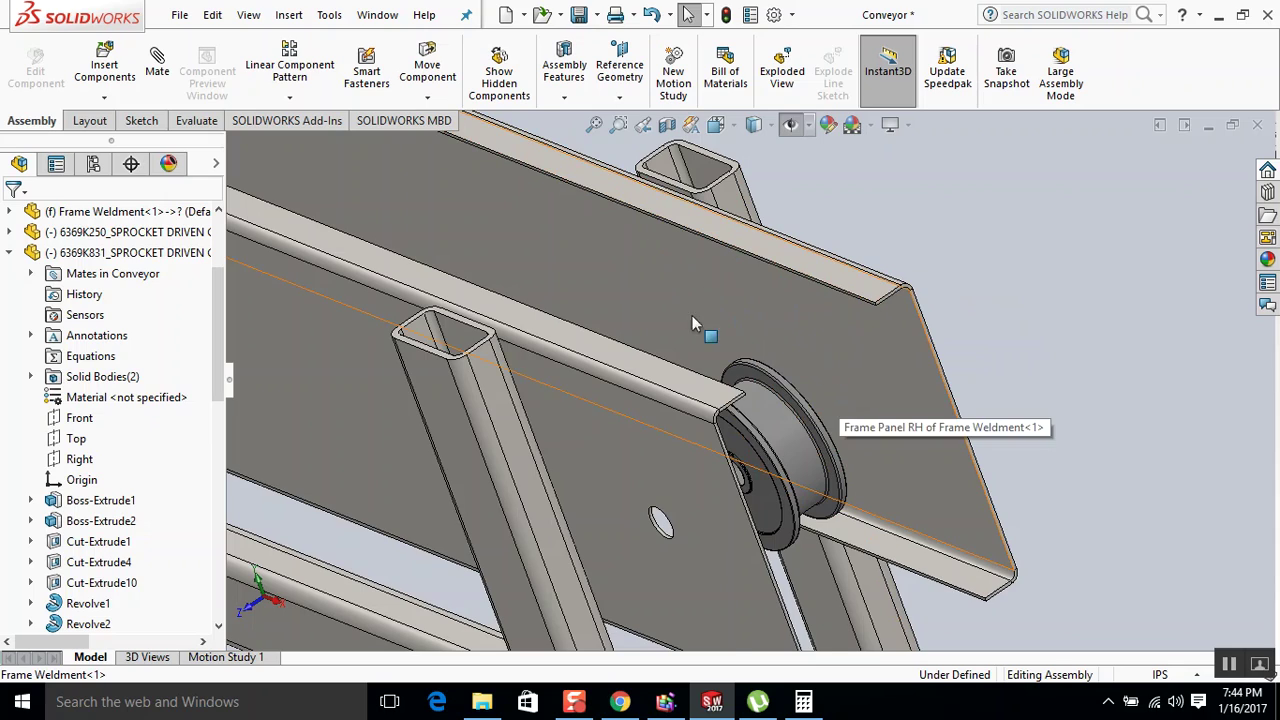
{"action": "scroll", "coordinate": [697, 322], "scroll_direction": "up", "scroll_amount": 8}
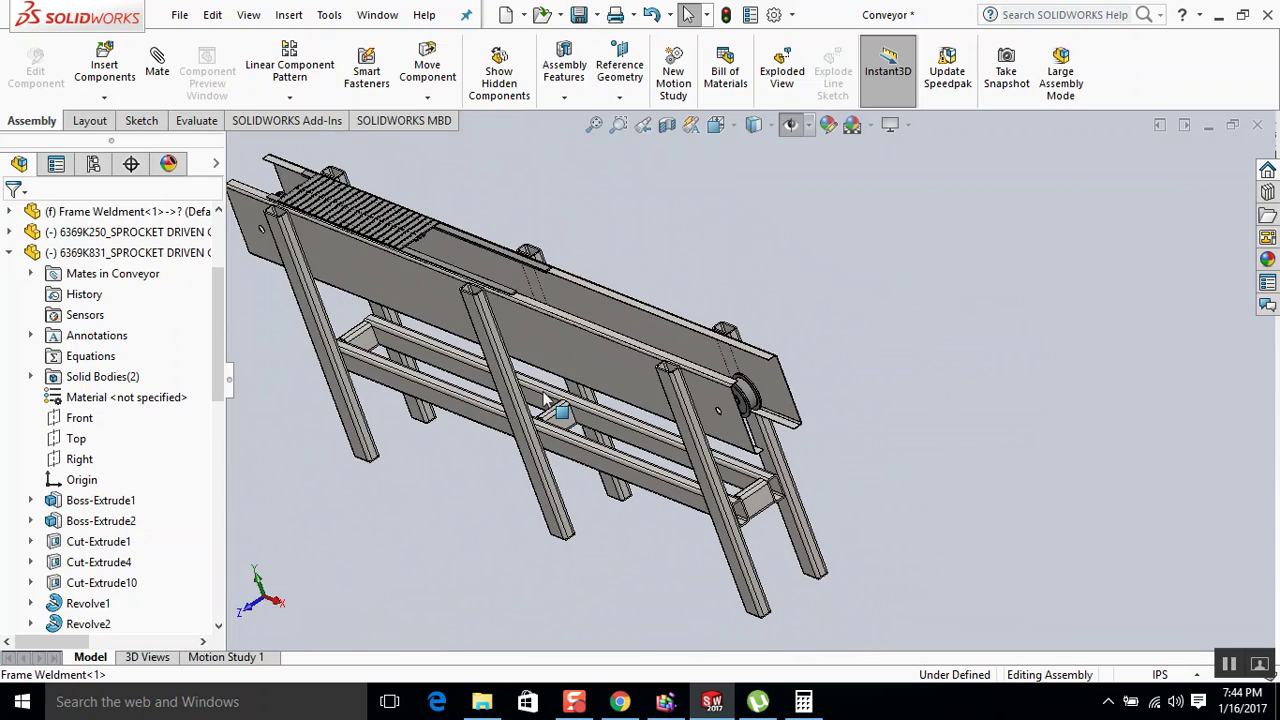
{"action": "middle_click_drag", "start_coordinate": [543, 392], "coordinate": [532, 220]}
{"action": "scroll", "coordinate": [566, 229], "scroll_direction": "up", "scroll_amount": 2}
{"action": "scroll", "coordinate": [590, 240], "scroll_direction": "down", "scroll_amount": 5}
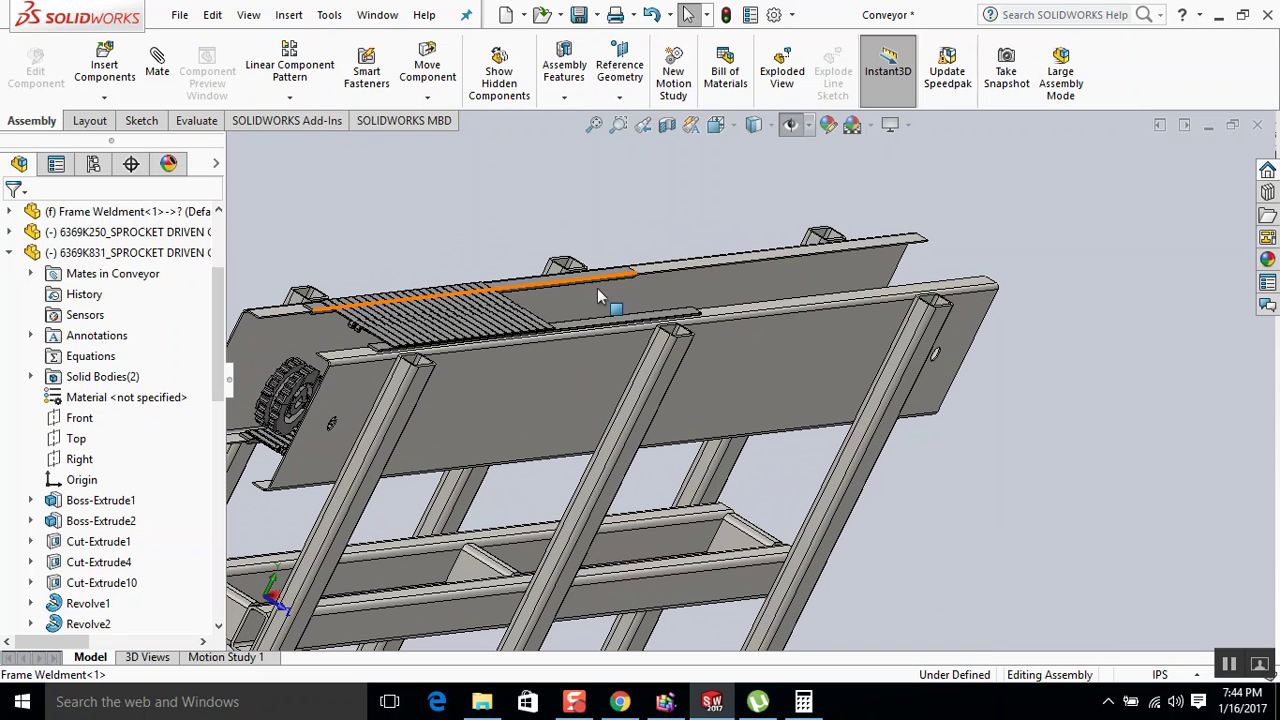
Collapse the expanded component tree, set the isometric view, and save the Conveyor assembly.
{"action": "left_click", "coordinate": [9, 252]}
{"action": "left_click", "coordinate": [10, 273]}
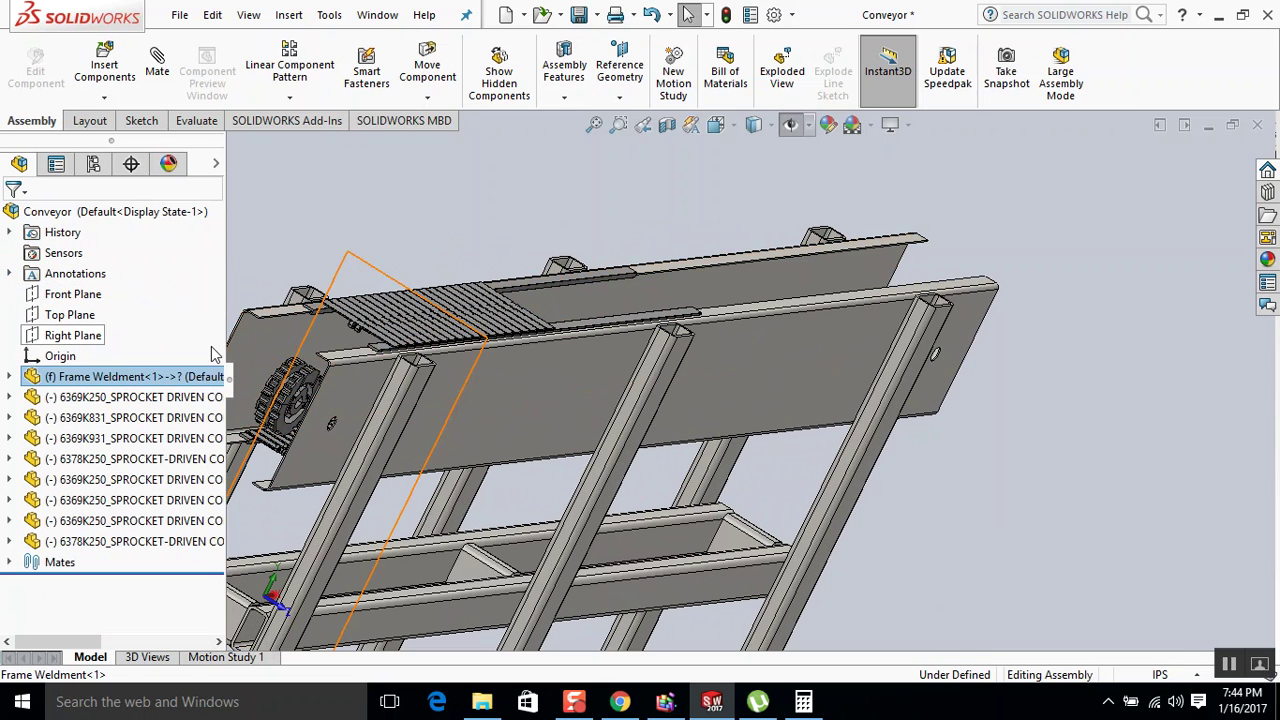
{"action": "key", "text": "ctrl+7"}
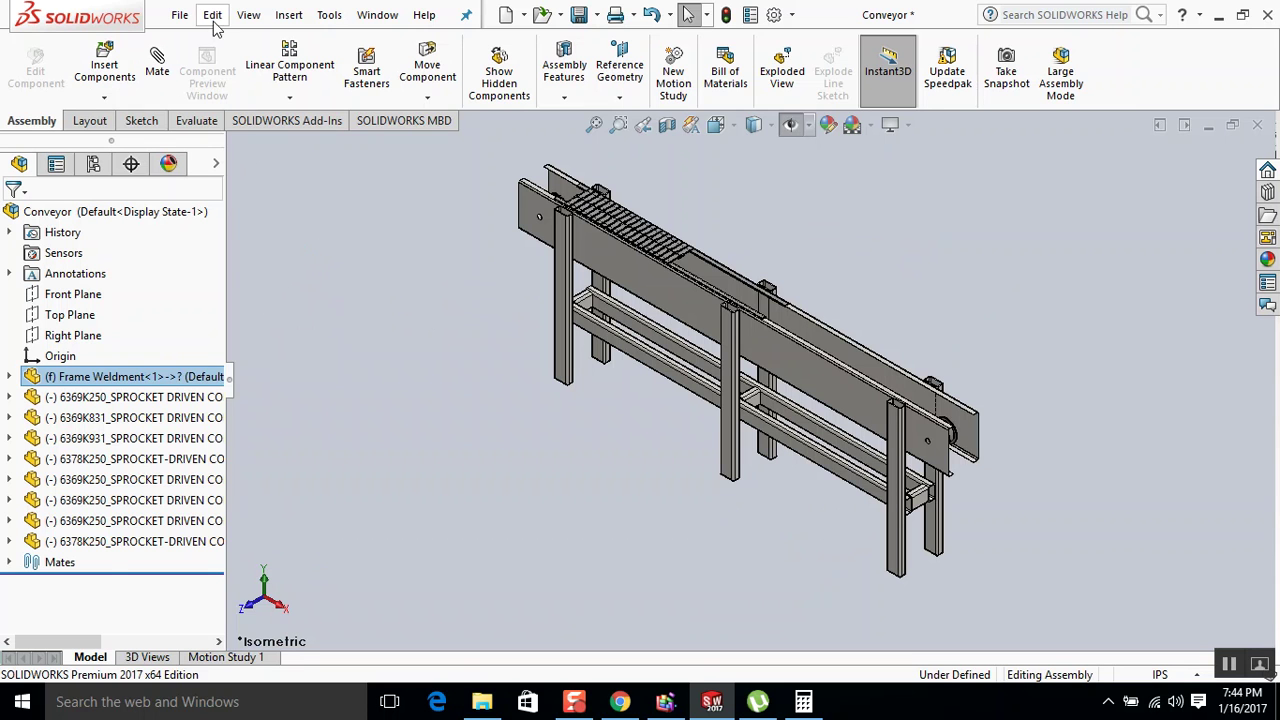
{"action": "left_click", "coordinate": [180, 14]}
{"action": "left_click", "coordinate": [205, 195]}
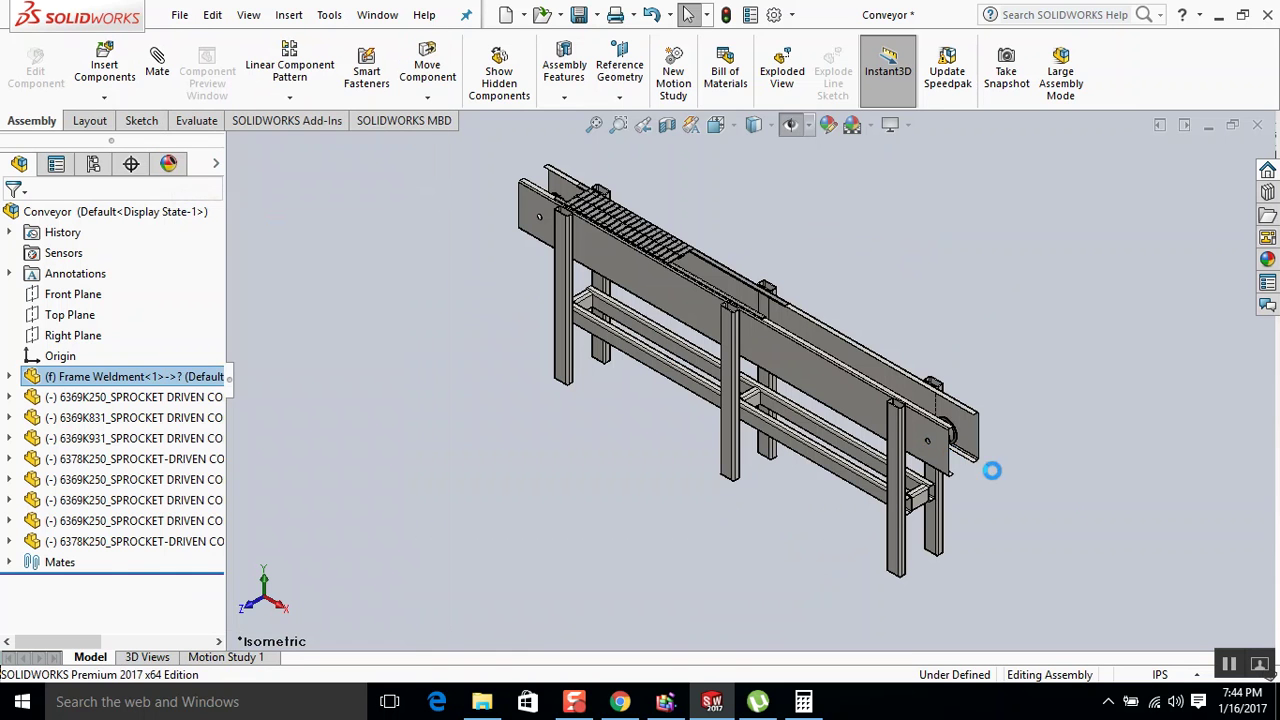